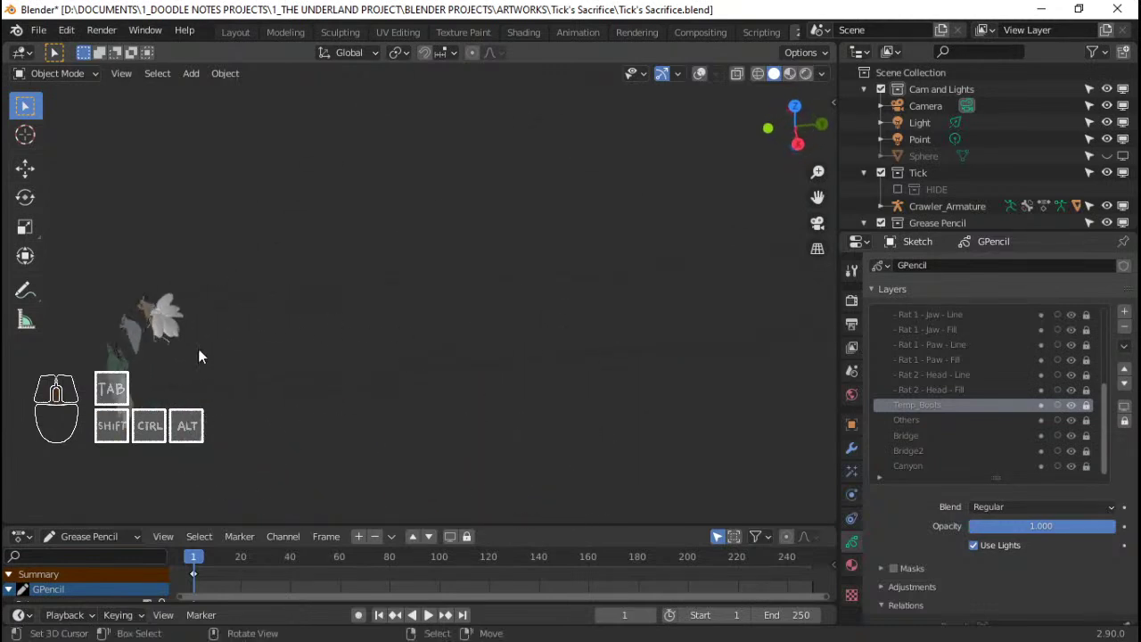
Save the Tick's Sacrifice.blend project
shift+middle_drag(716, 327, 150, 331)
shift+middle_drag(697, 285, 632, 309)
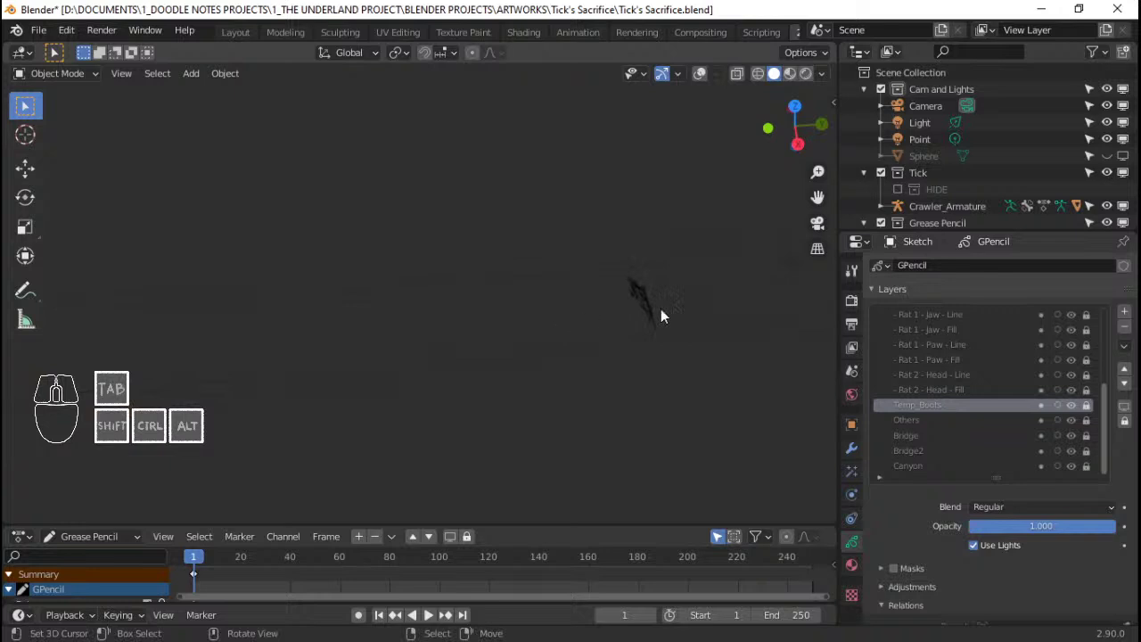
mouse_move(214, 344)
middle_down()
mouse_move(347, 331)
mouse_move(481, 440)
mouse_move(576, 426)
mouse_move(477, 373)
mouse_move(494, 388)
middle_up()
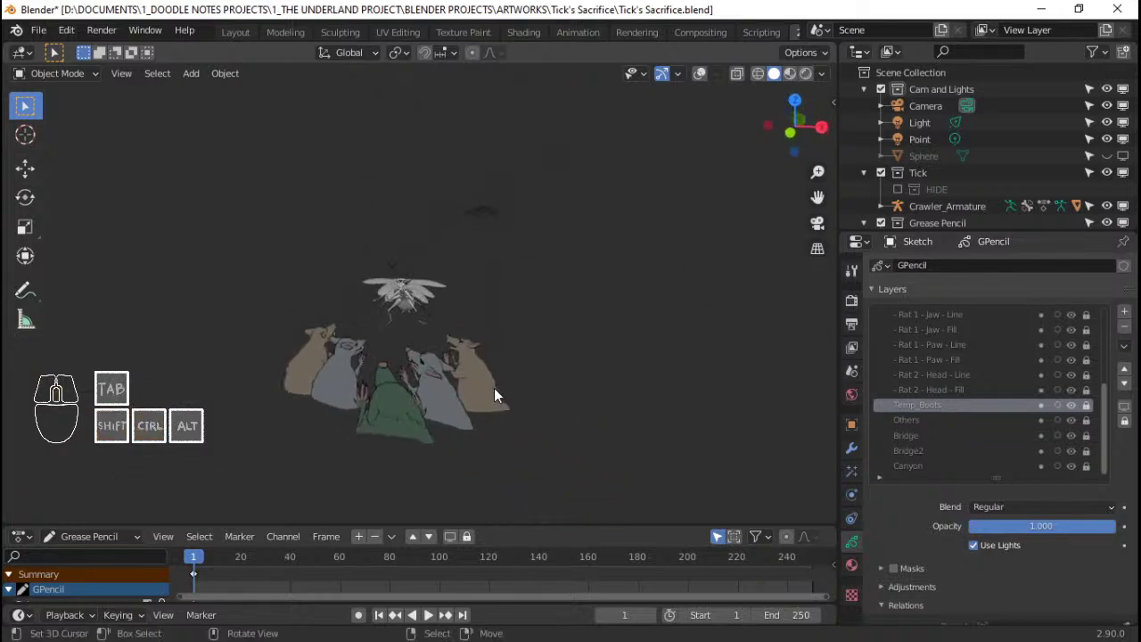
scroll(494, 388, up, 5)
key(ctrl+s)
scroll(494, 387, down, 6)
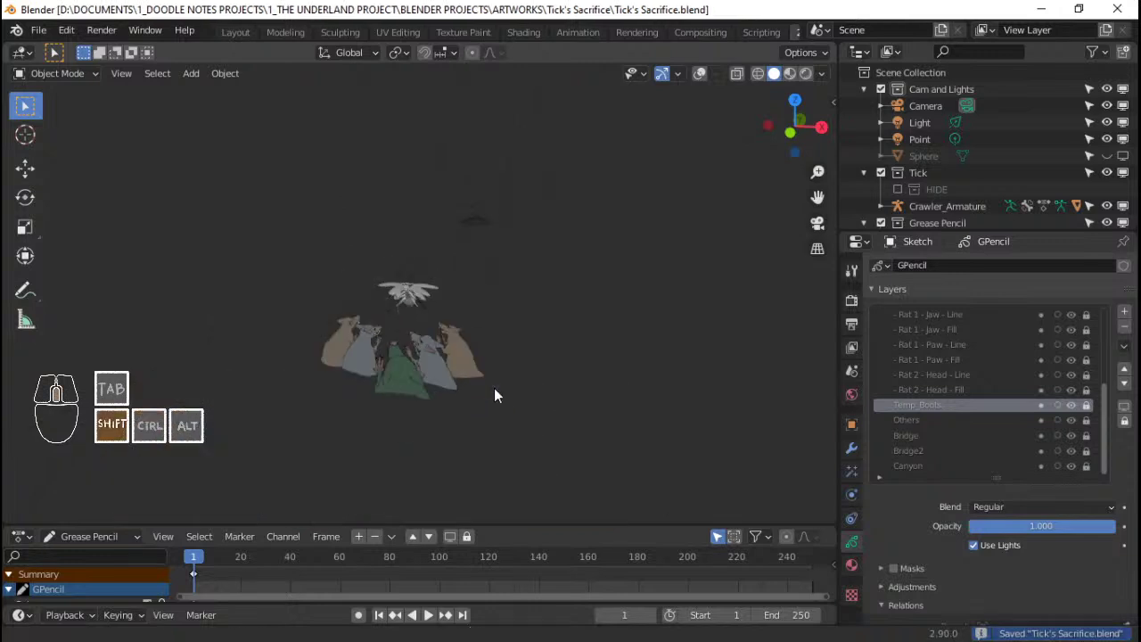
Rename the Sketch grease pencil object to RATS and save the project
mouse_move(495, 388)
shift+middle_down()
mouse_move(378, 385)
mouse_move(414, 350)
mouse_move(455, 341)
mouse_move(431, 371)
mouse_move(432, 303)
shift+middle_up()
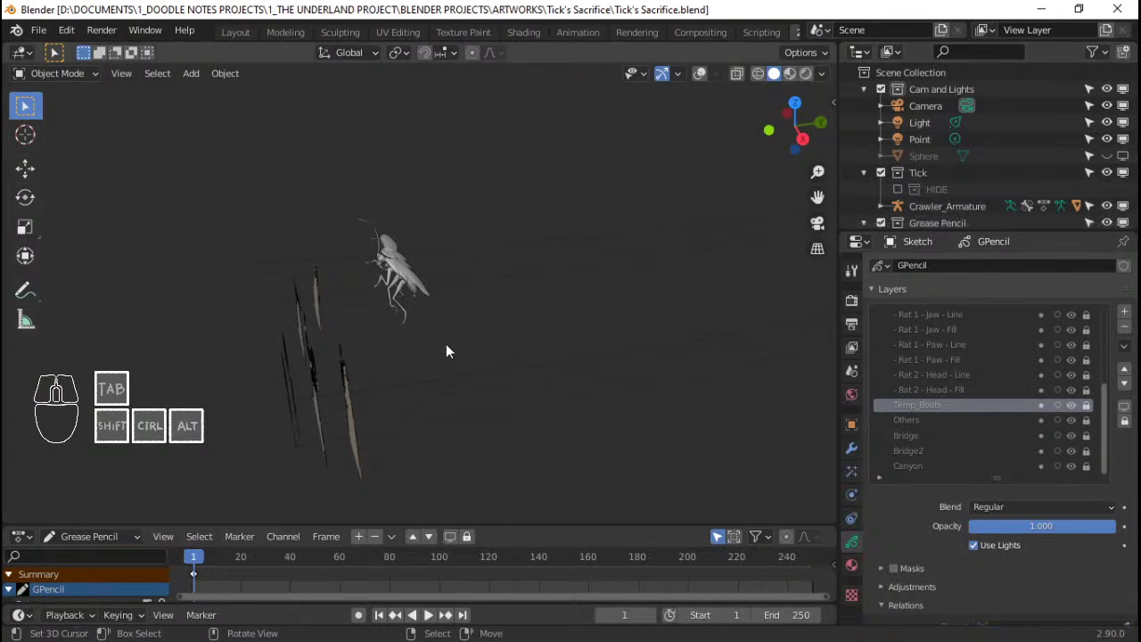
scroll(529, 239, down, 3)
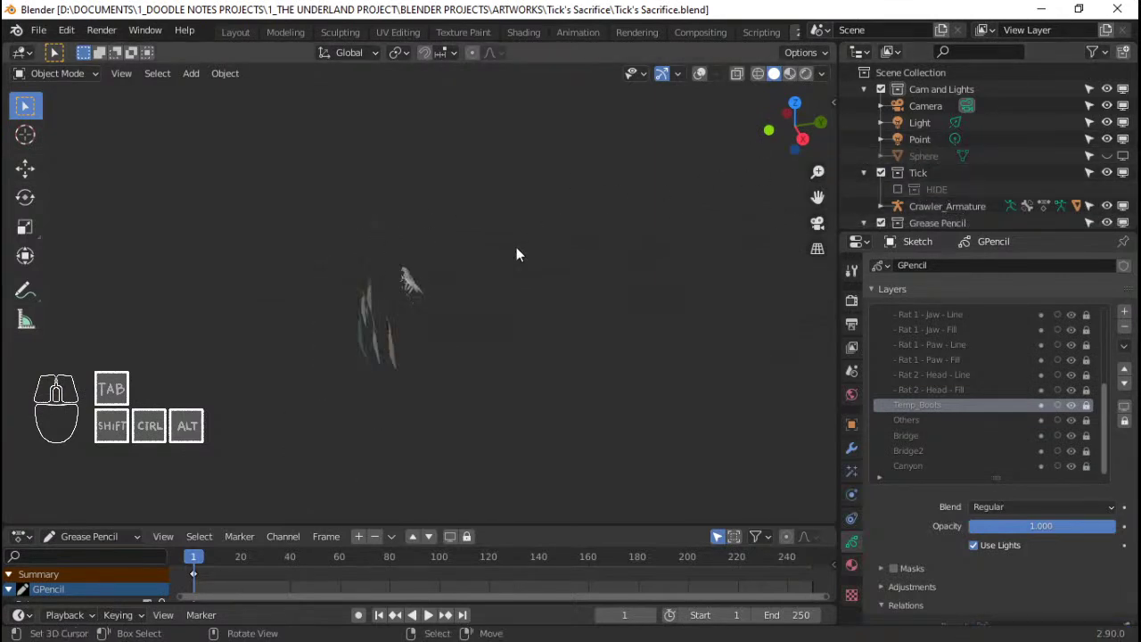
scroll(971, 213, down, 1)
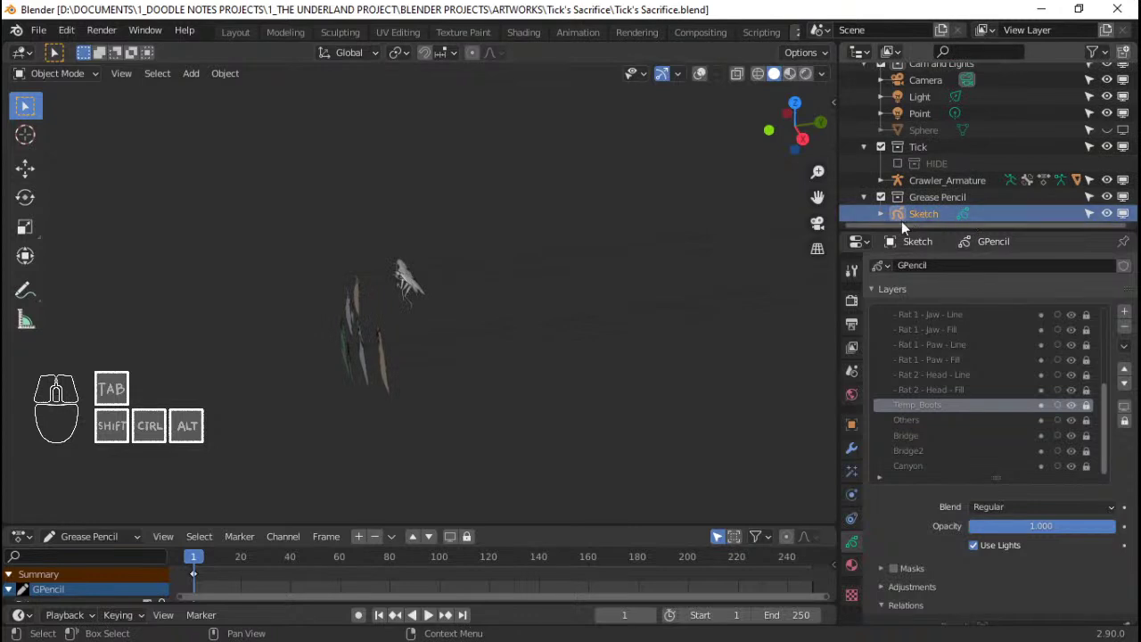
click(1125, 214)
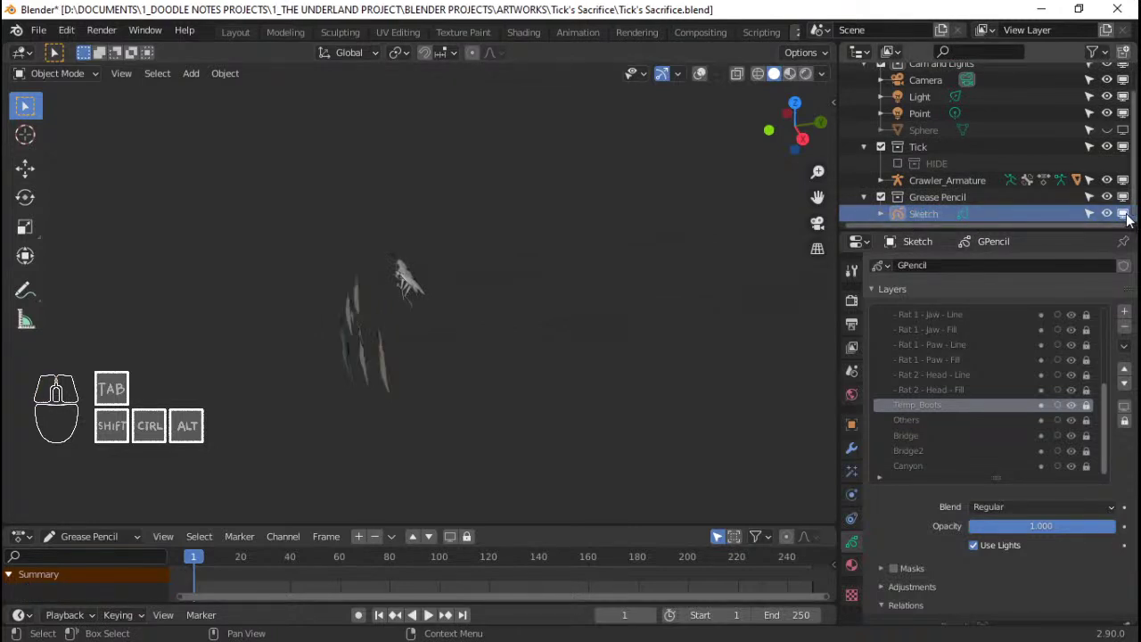
scroll(952, 364, up, 9)
double_click(925, 214)
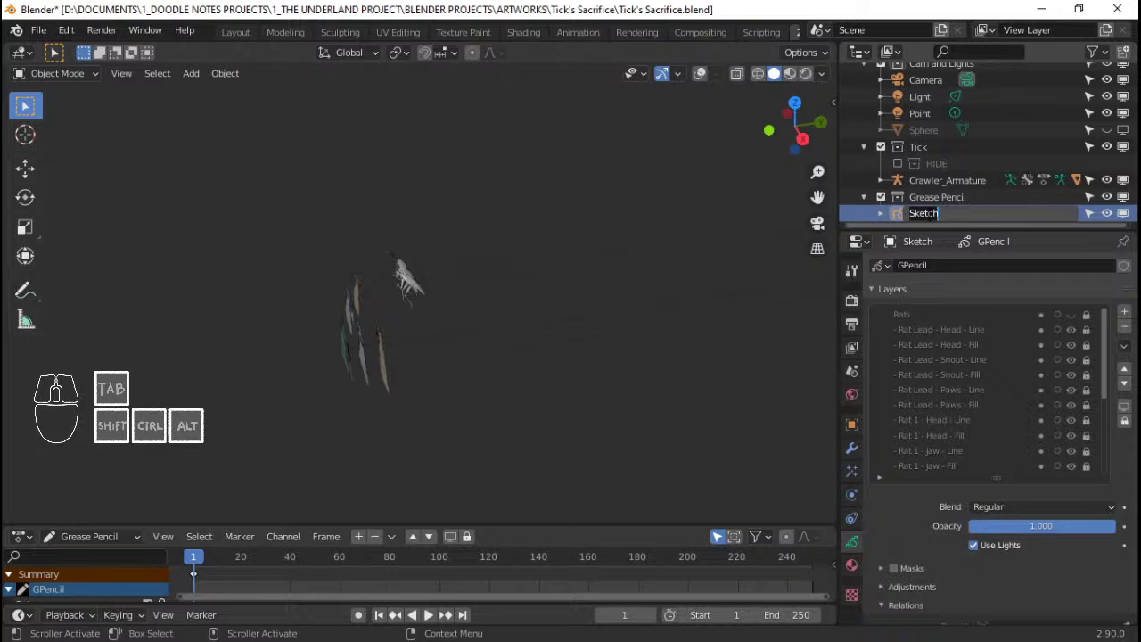
text(RATS)
key(Return)
key(ctrl+s)
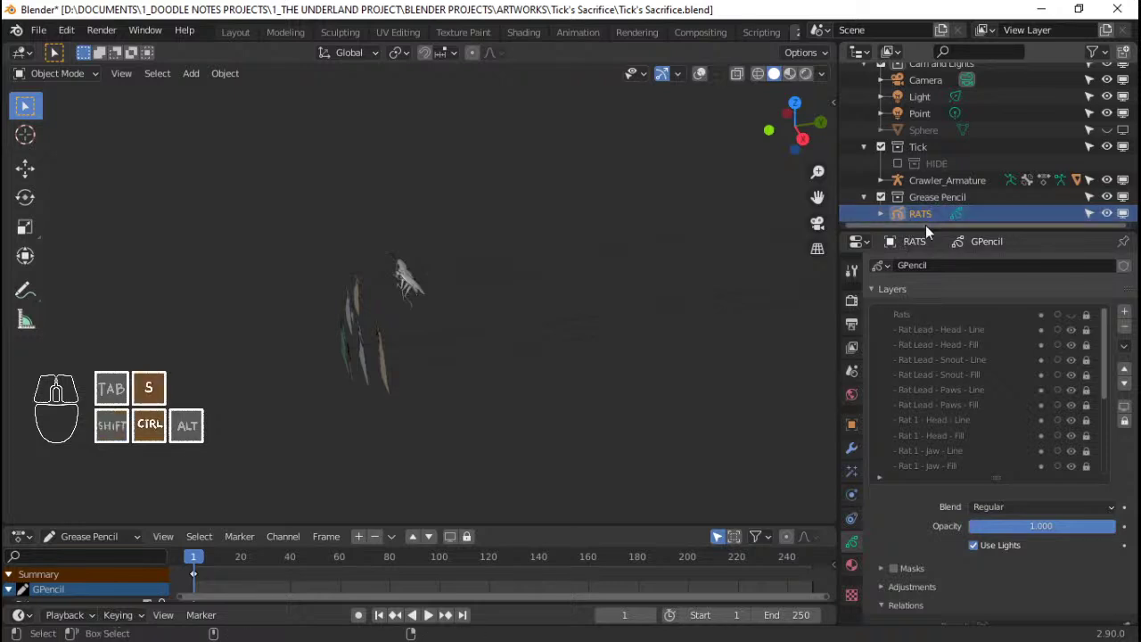
Look through the layers of the RATS object, select its Rats layer, and view the rats from the front
scroll(1018, 435, down, 9)
scroll(1007, 410, up, 9)
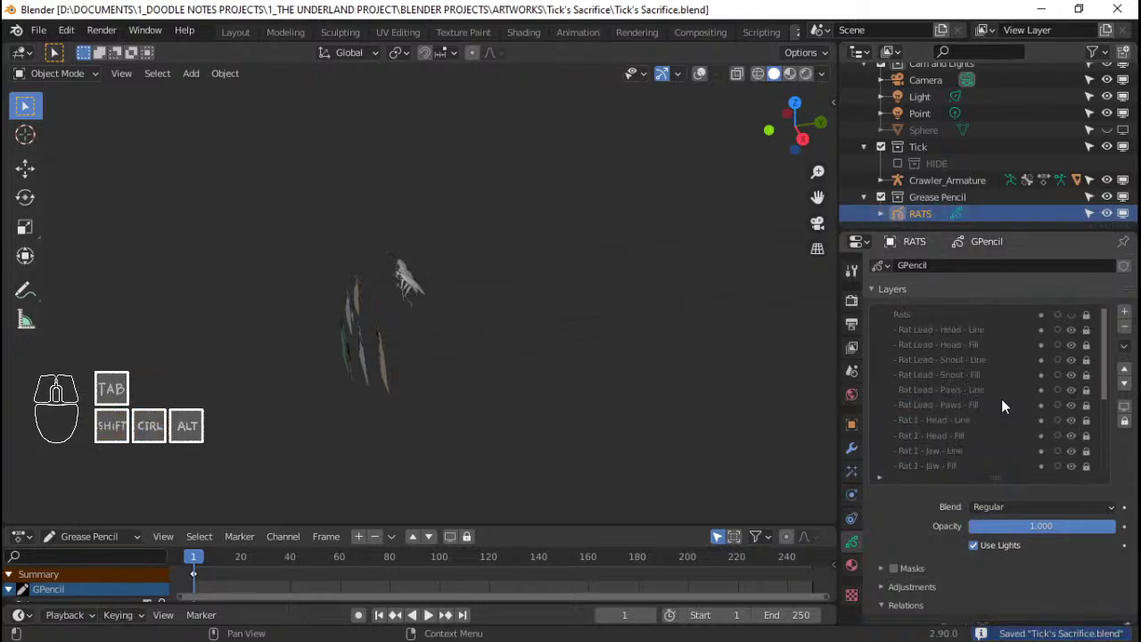
scroll(1007, 399, down, 9)
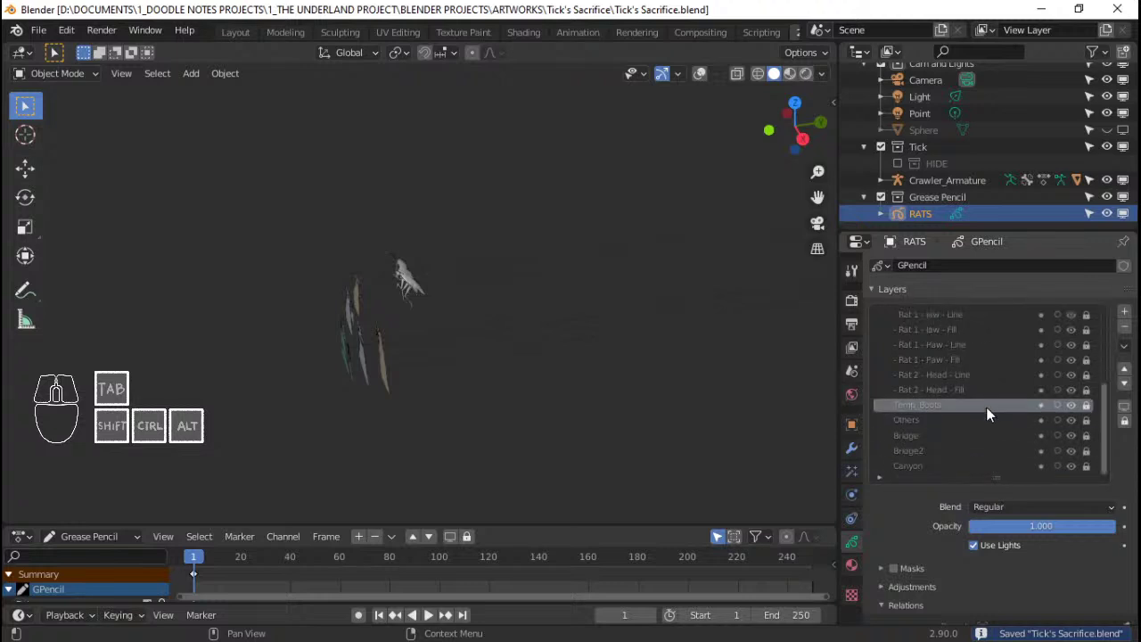
scroll(960, 413, up, 9)
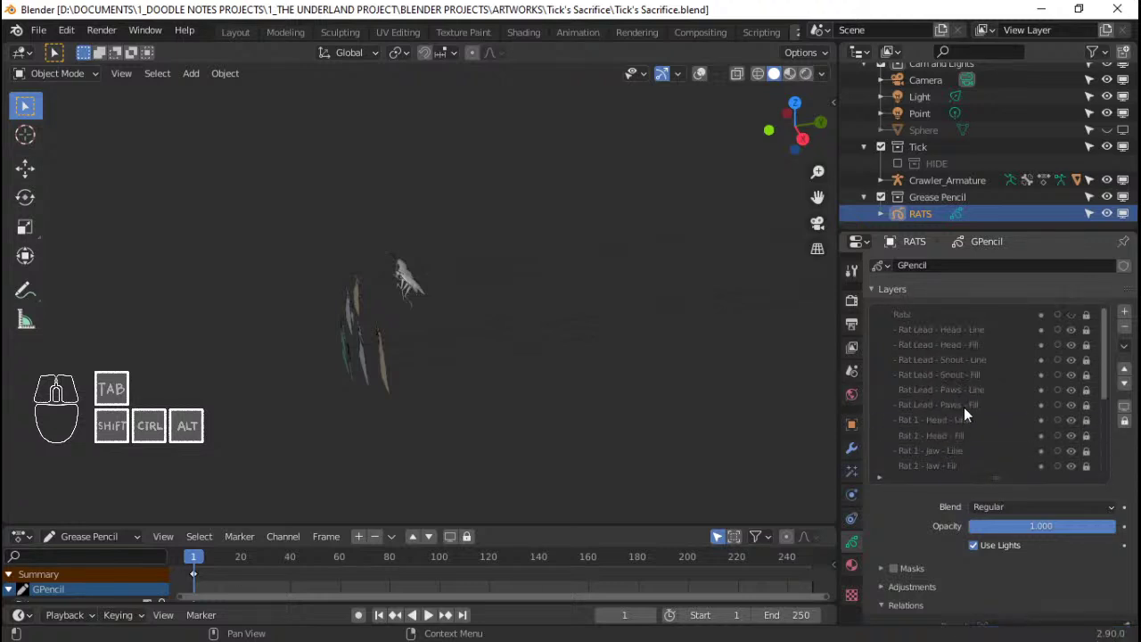
click(896, 314)
scroll(352, 329, up, 3)
mouse_move(353, 329)
middle_down()
mouse_move(572, 333)
mouse_move(579, 357)
mouse_move(686, 333)
middle_up()
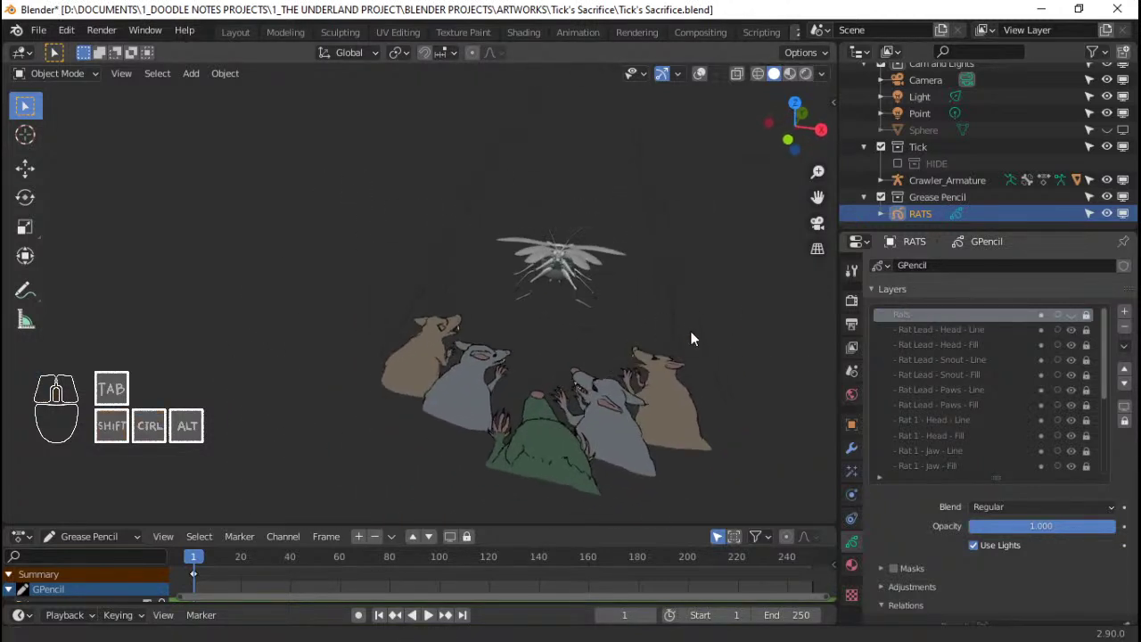
Add a blank Grease Pencil object to the Grease Pencil collection
click(950, 196)
key(shift+a)
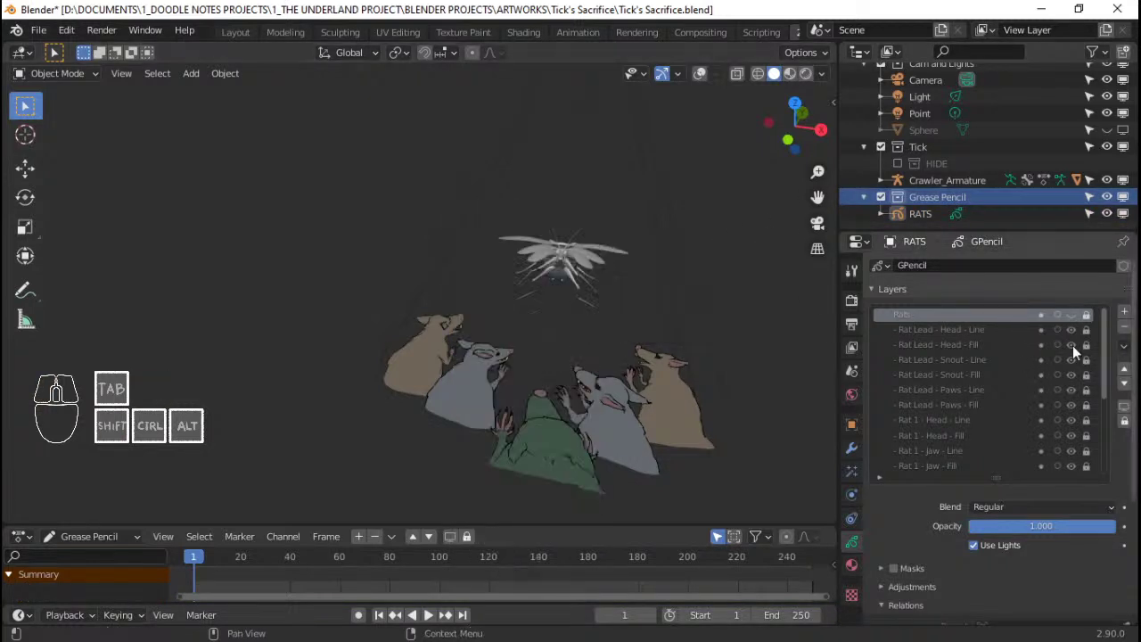
key(shift+a)
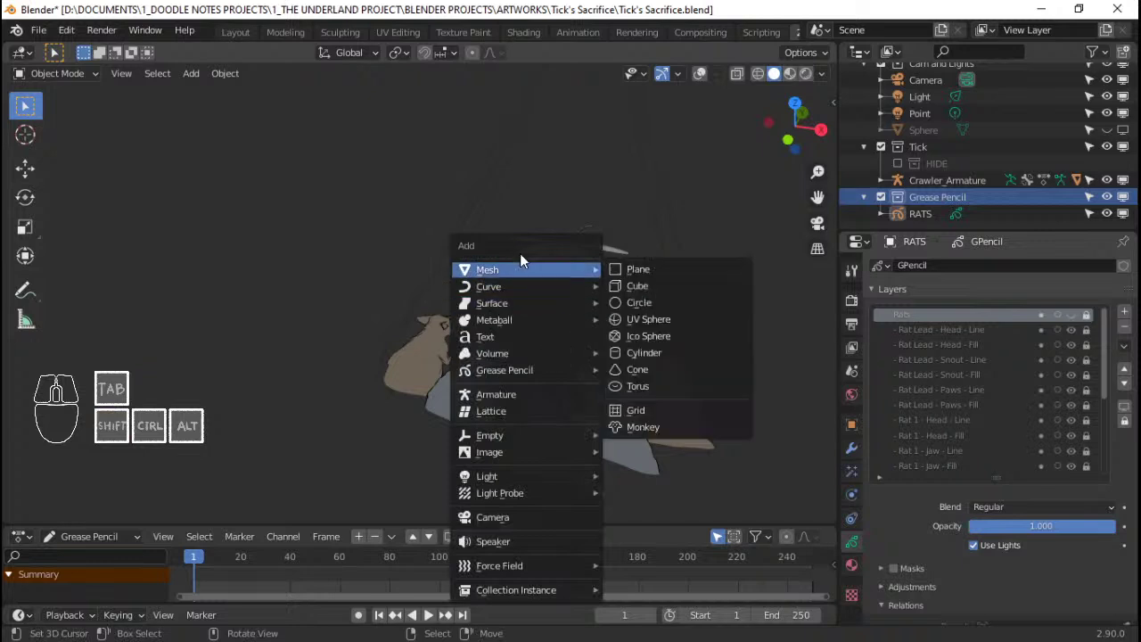
middle_drag(661, 307, 570, 319)
key(shift+a)
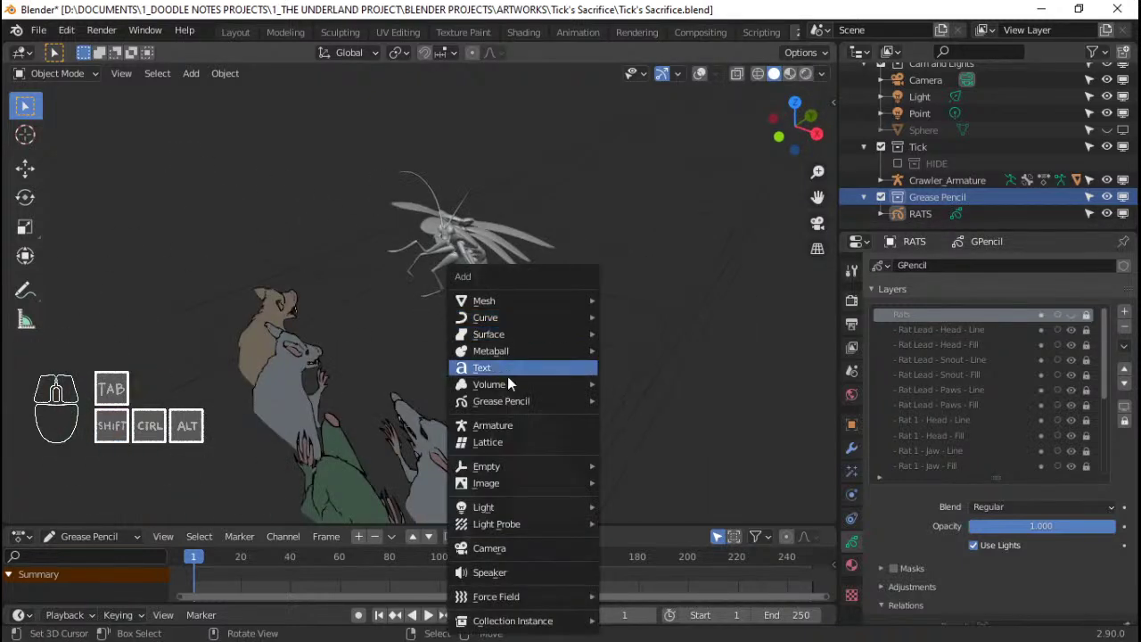
mouse_move(510, 305)
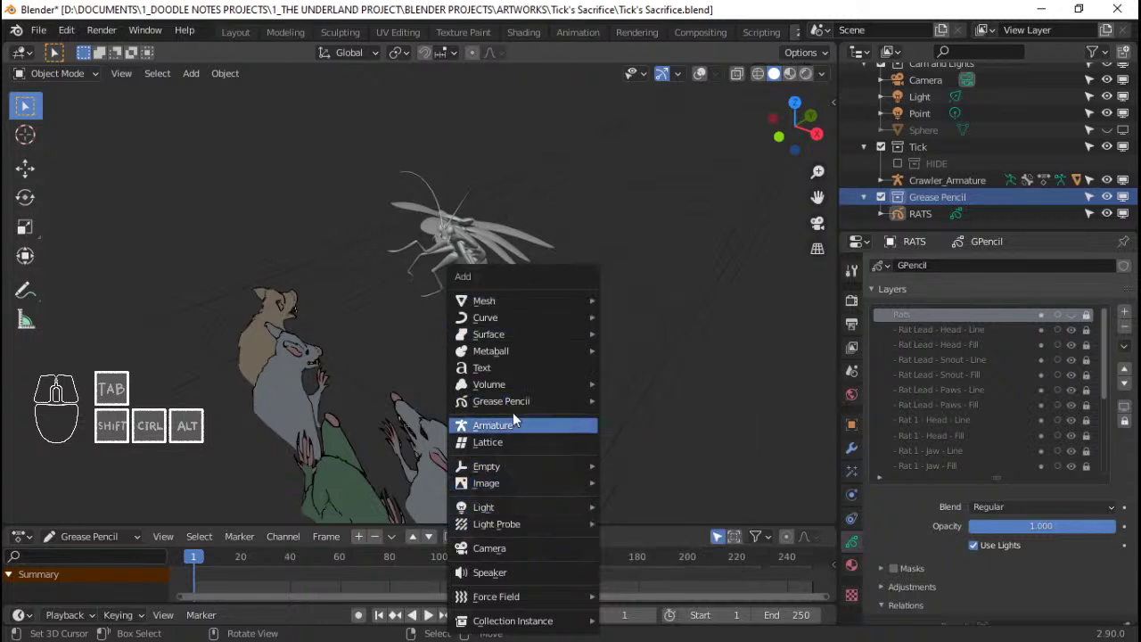
mouse_move(522, 403)
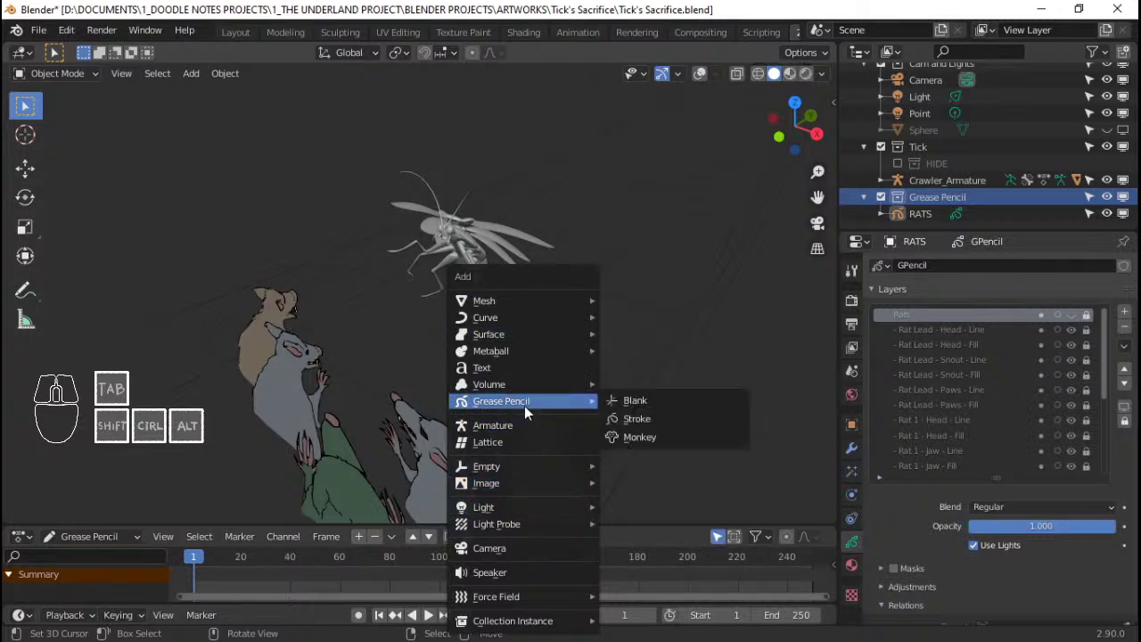
click(636, 401)
Show the viewport overlays and disable the Light and Point objects in the viewport
middle_drag(442, 394, 495, 360)
shift+middle_drag(419, 331, 503, 380)
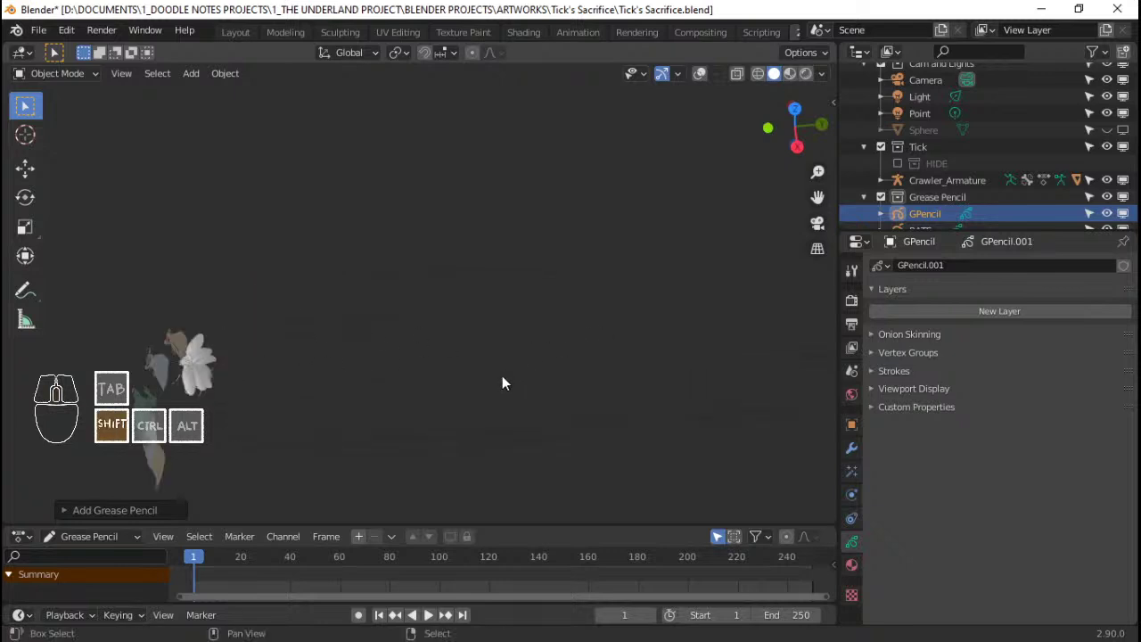
middle_drag(348, 399, 478, 343)
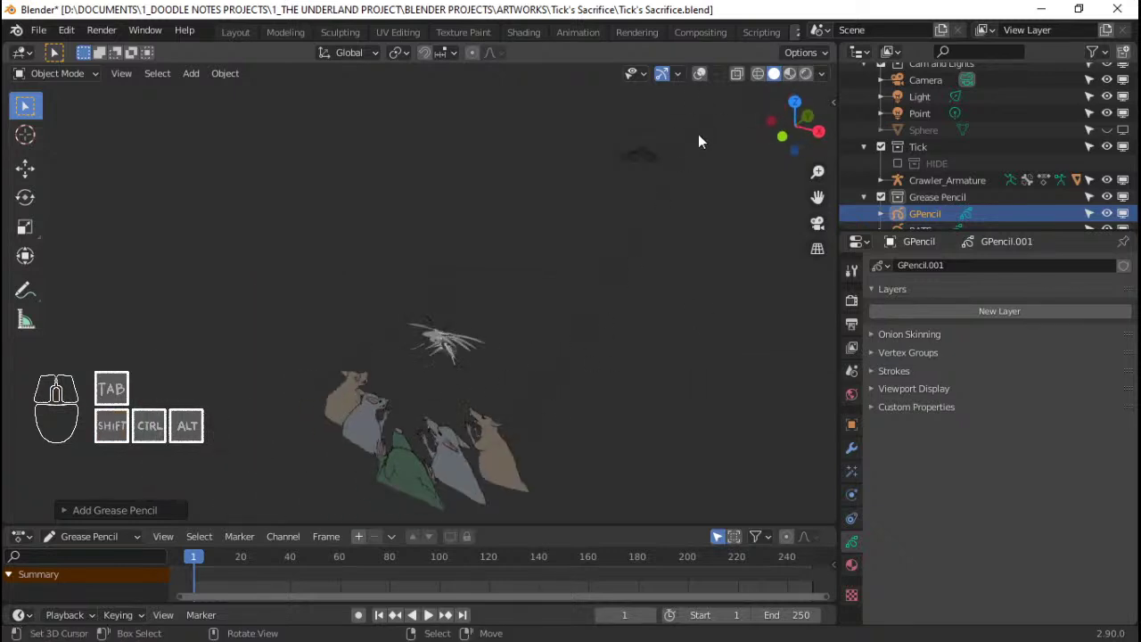
middle_drag(559, 353, 593, 209)
middle_drag(502, 275, 558, 260)
click(559, 260)
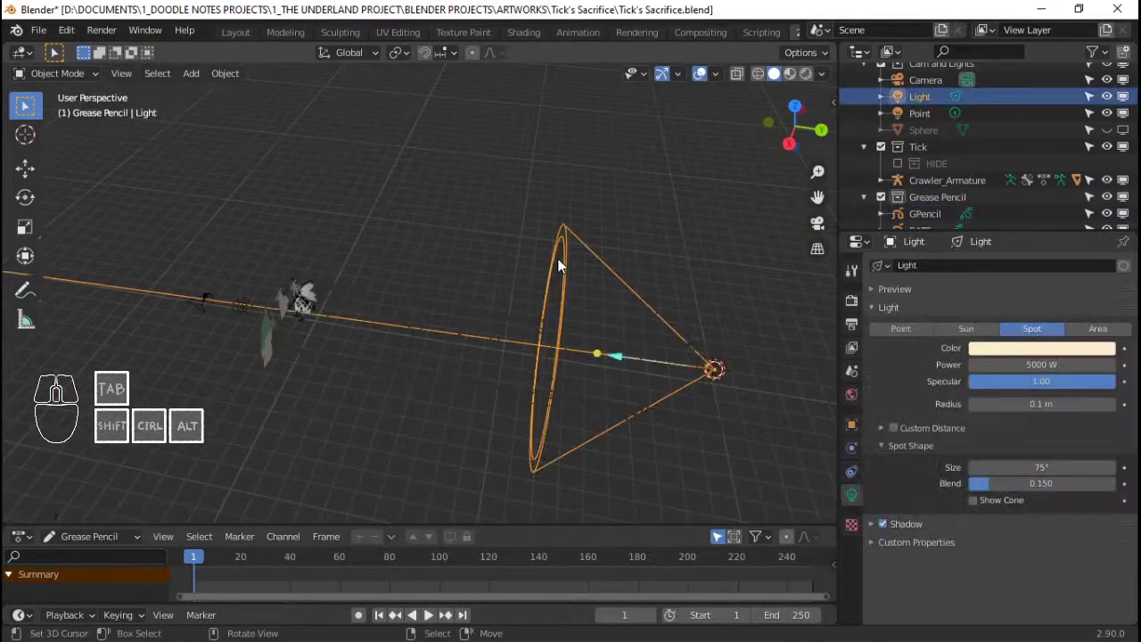
click(1123, 97)
click(1123, 113)
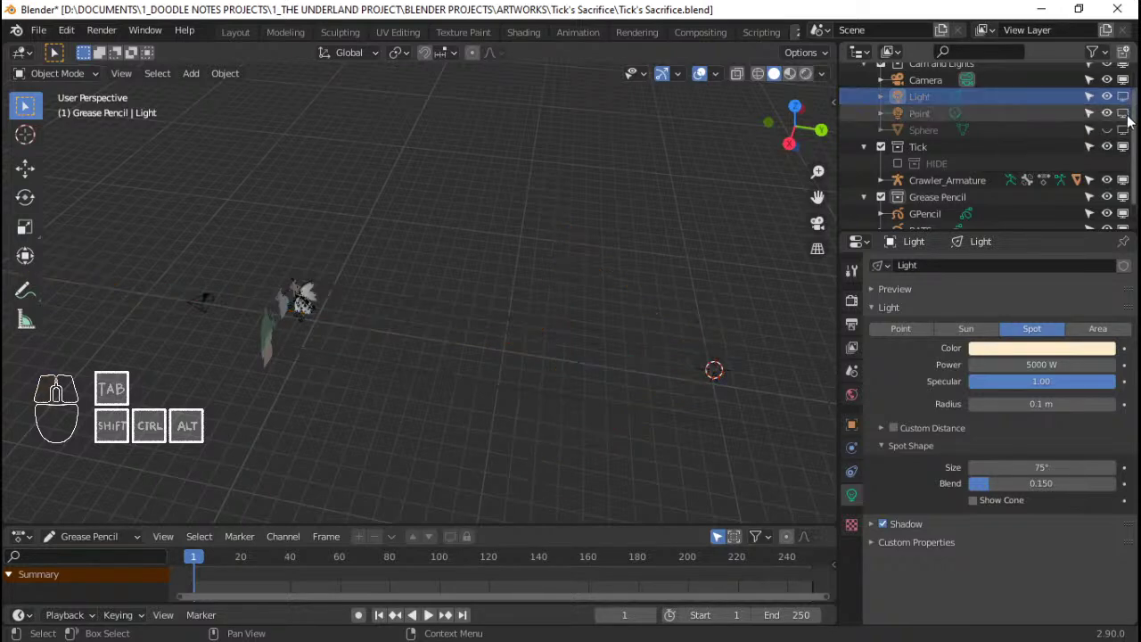
Move the new GPencil object in the top view to between the camera and the rats
mouse_move(405, 290)
middle_down()
mouse_move(500, 277)
mouse_move(401, 272)
mouse_move(567, 246)
mouse_move(437, 283)
mouse_move(520, 260)
mouse_move(671, 256)
mouse_move(498, 214)
mouse_move(538, 300)
mouse_move(616, 258)
middle_up()
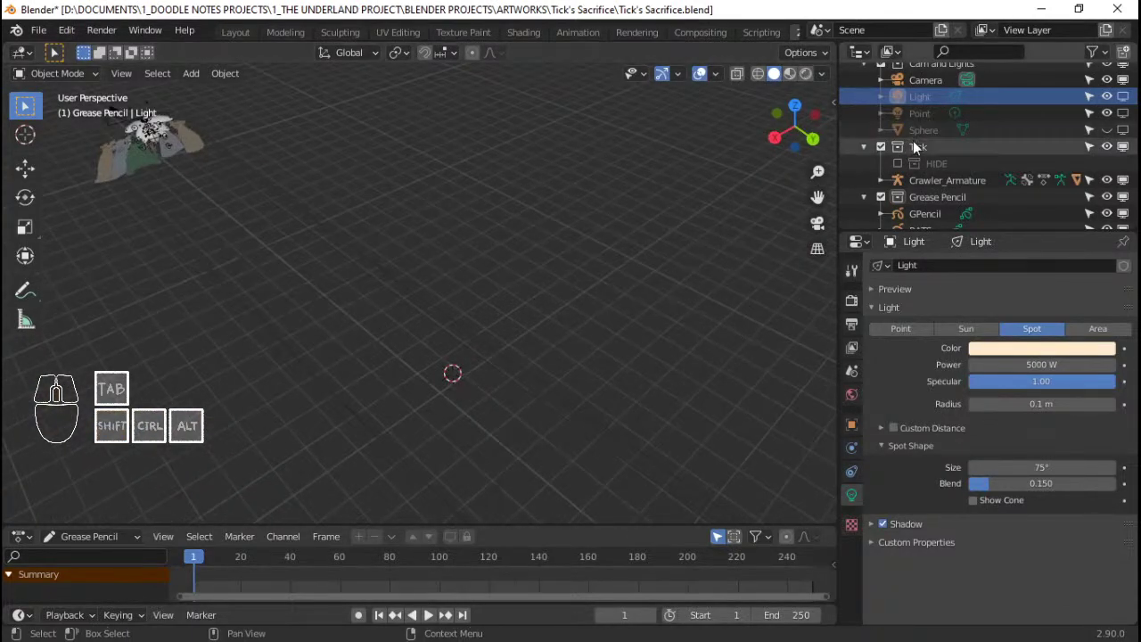
scroll(918, 170, down, 1)
click(923, 197)
middle_drag(777, 234, 517, 235)
key(KP_7)
scroll(517, 228, up, 1)
shift+middle_drag(547, 249, 516, 249)
scroll(472, 203, down, 2)
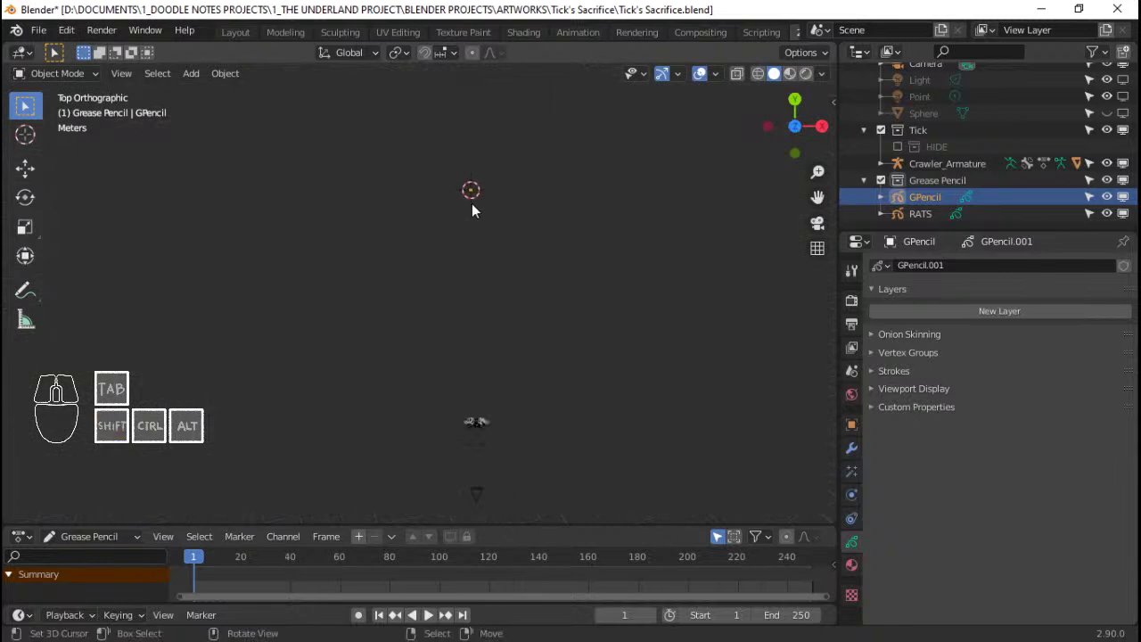
key(g)
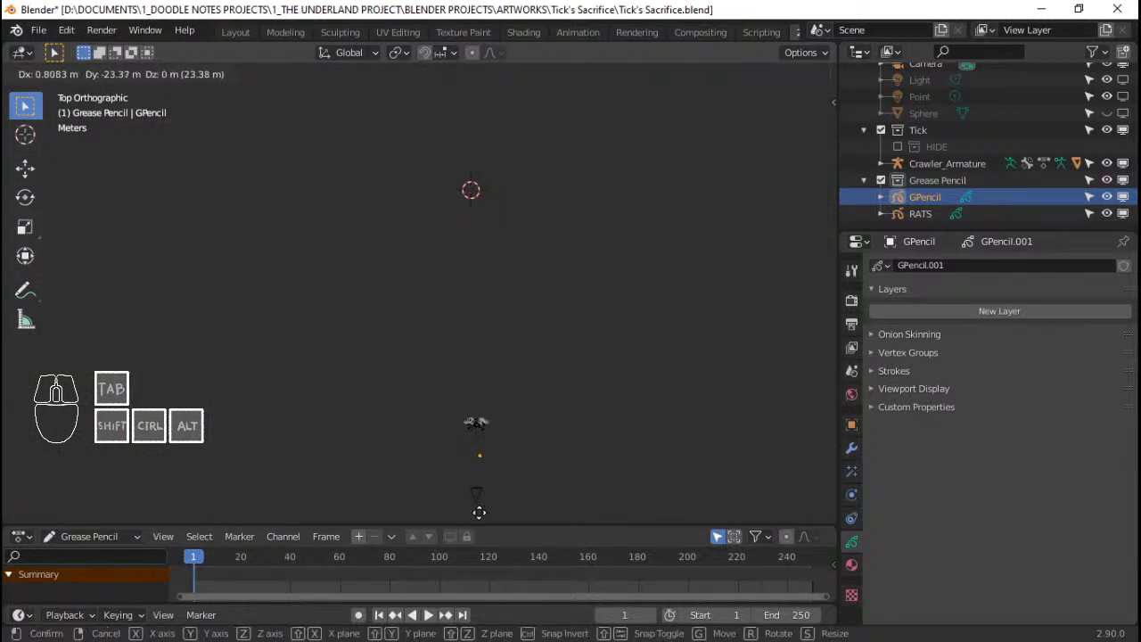
click(477, 521)
shift+scroll(503, 452, down, 2)
scroll(482, 363, up, 8)
key(g)
click(481, 358)
Adjust the GPencil object's height in the right view so it sits between the camera and the rats
scroll(493, 366, up, 2)
key(KP_3)
scroll(509, 343, down, 3)
shift+scroll(535, 224, up, 2)
key(KP_Decimal)
scroll(464, 243, down, 3)
key(g)
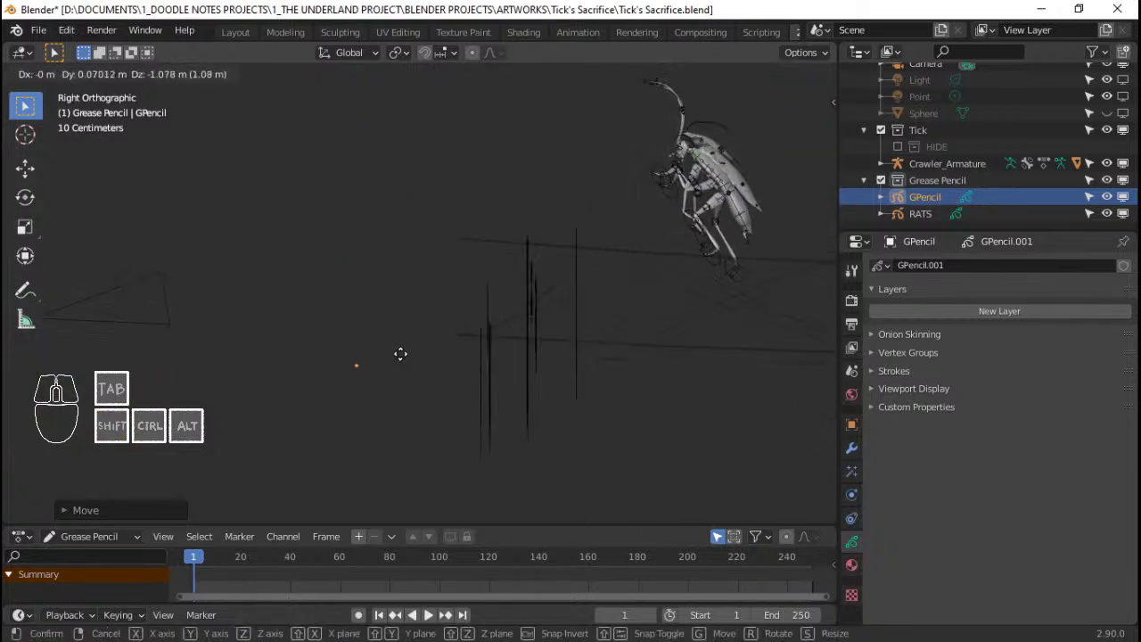
click(416, 319)
middle_drag(416, 319, 500, 330)
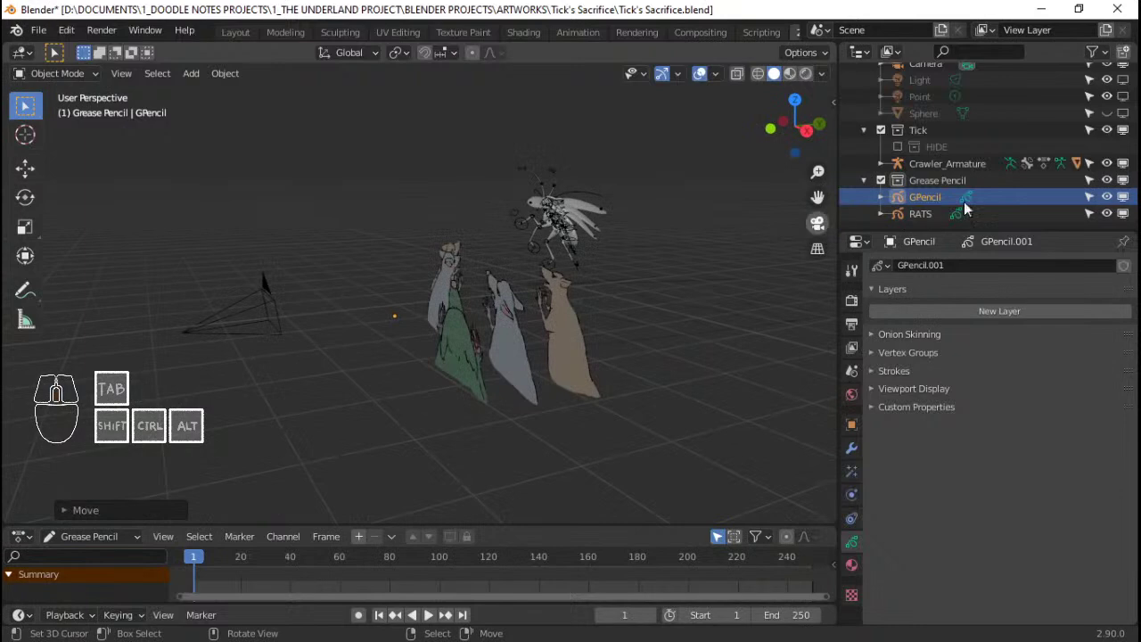
Disable the RATS object and the Tick collection in the viewport
click(1123, 214)
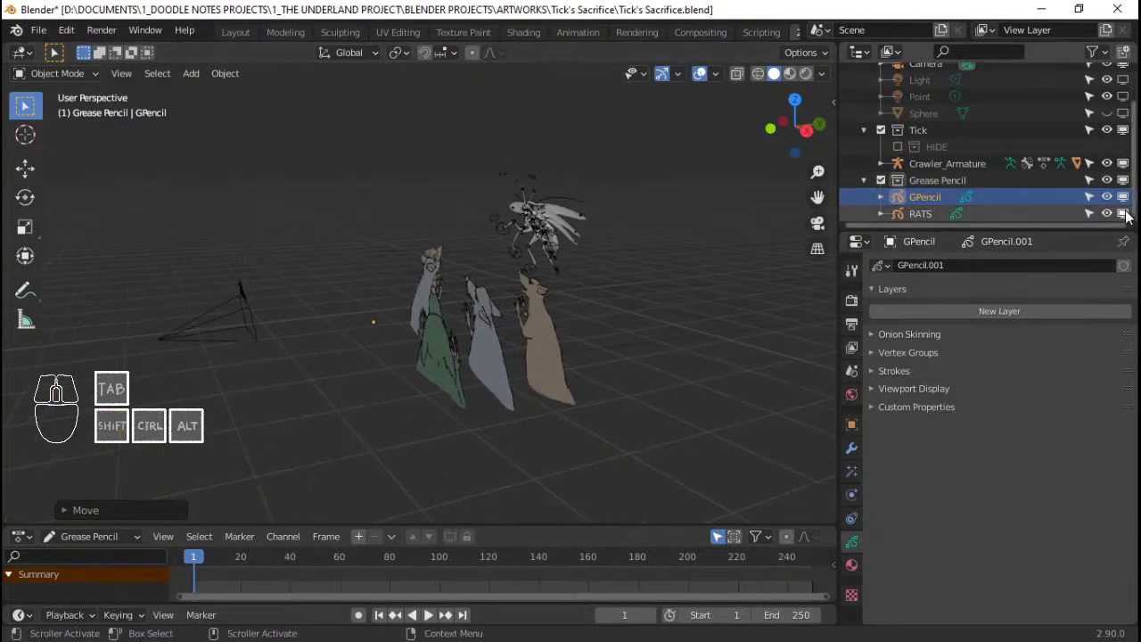
scroll(1120, 214, up, 3)
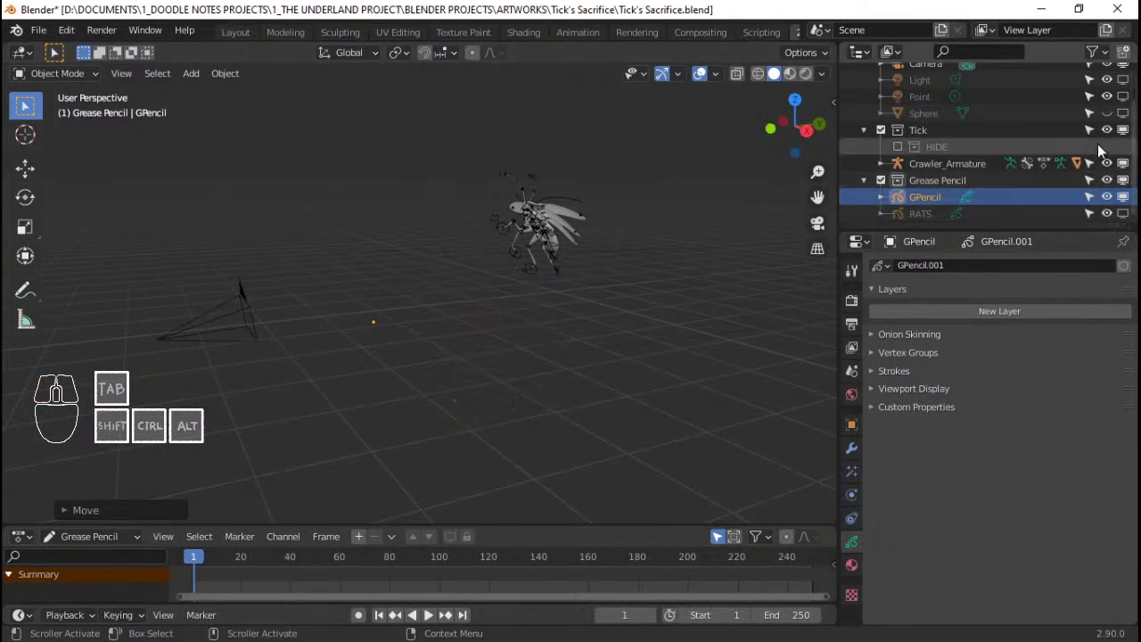
click(1123, 164)
Switch the GPencil object to Draw mode and check the viewport overlay options
middle_drag(658, 234, 531, 271)
key(ctrl+Tab)
click(553, 167)
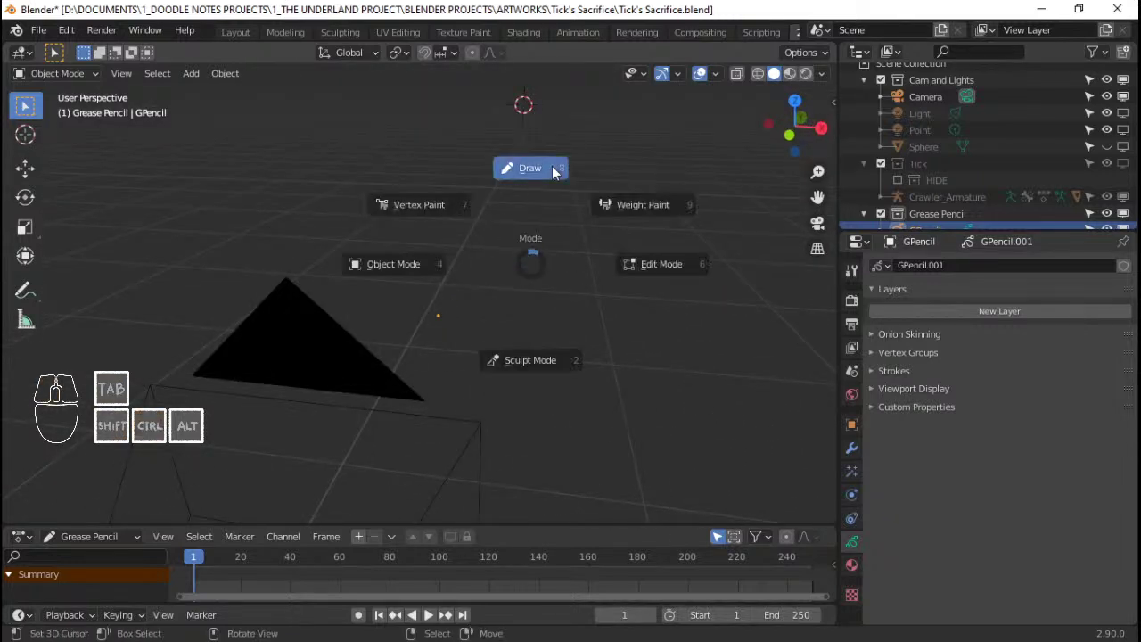
middle_drag(551, 166, 597, 340)
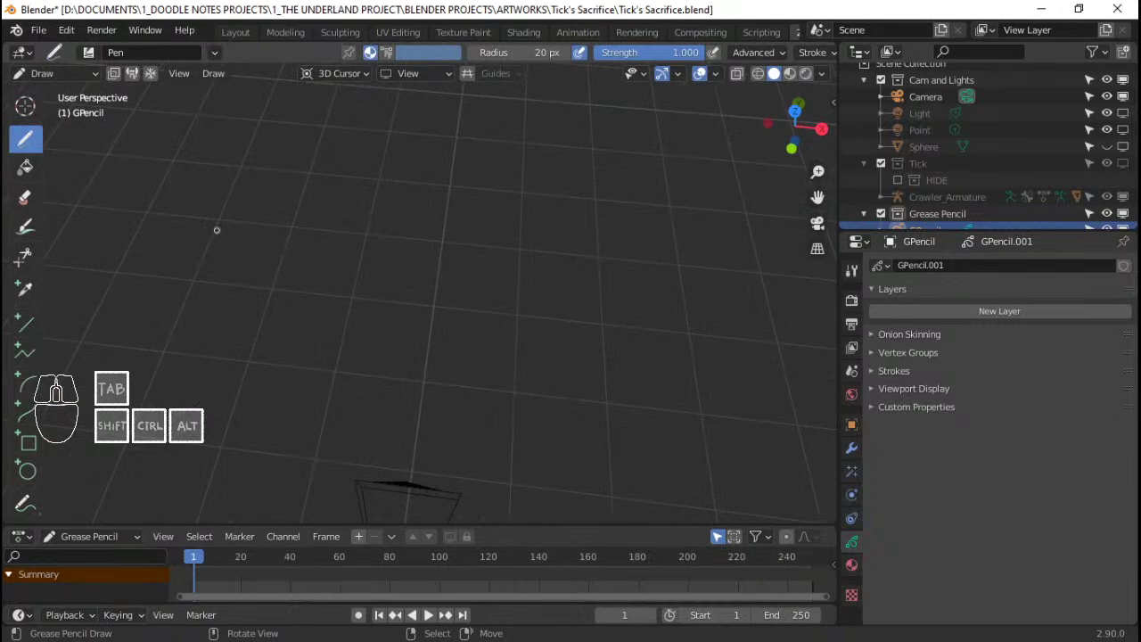
shift+middle_drag(402, 262, 386, 286)
key(KP_7)
middle_drag(483, 340, 619, 259)
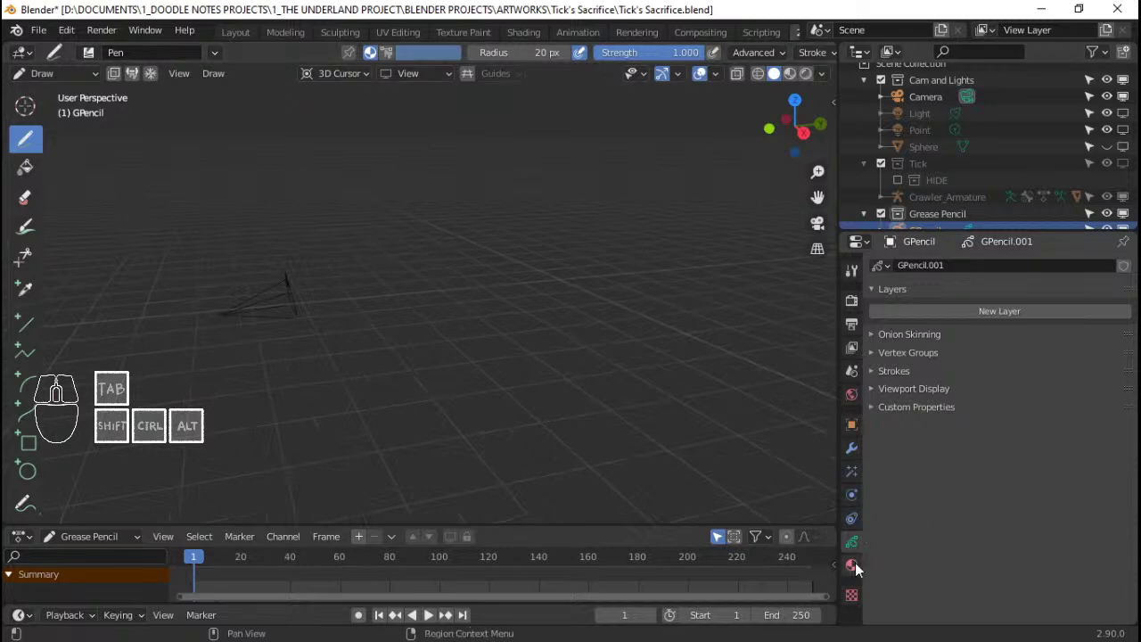
middle_drag(410, 324, 535, 346)
click(715, 73)
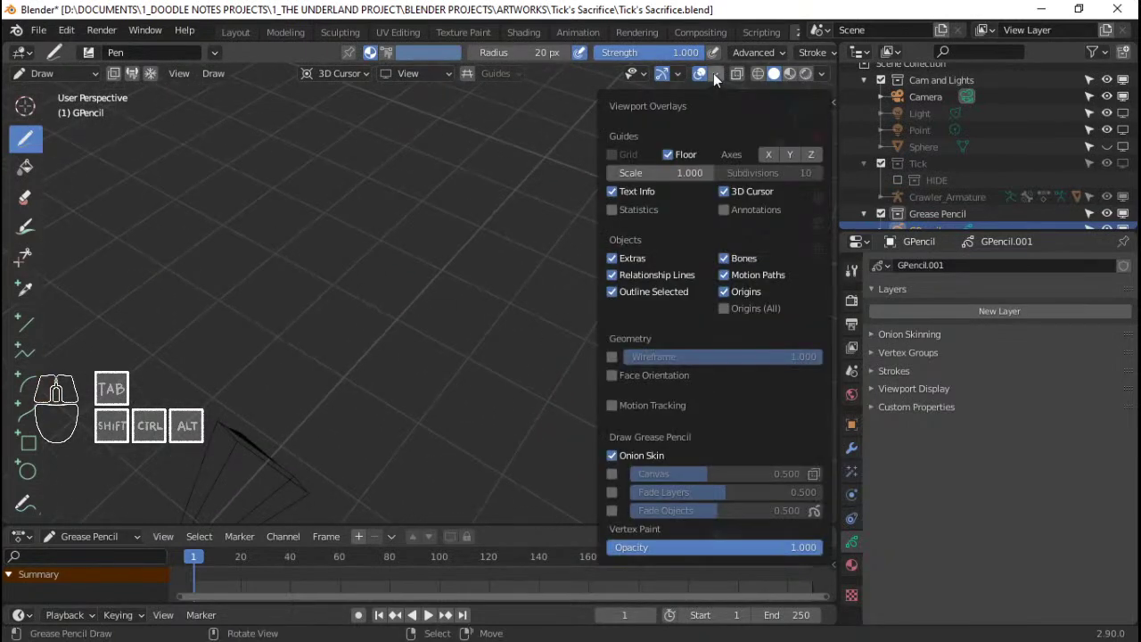
click(714, 77)
middle_drag(577, 254, 459, 261)
Return the GPencil object to Object Mode
key(ctrl+Tab)
key(ctrl+Tab)
click(300, 277)
middle_drag(476, 310, 359, 245)
key(KP_3)
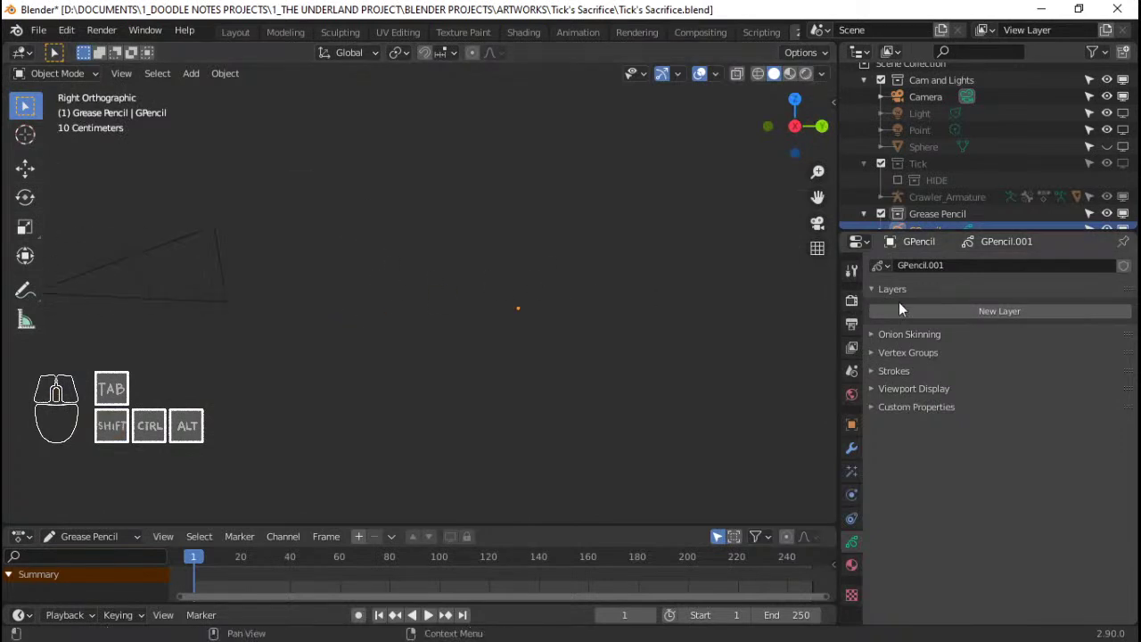
middle_drag(548, 262, 535, 337)
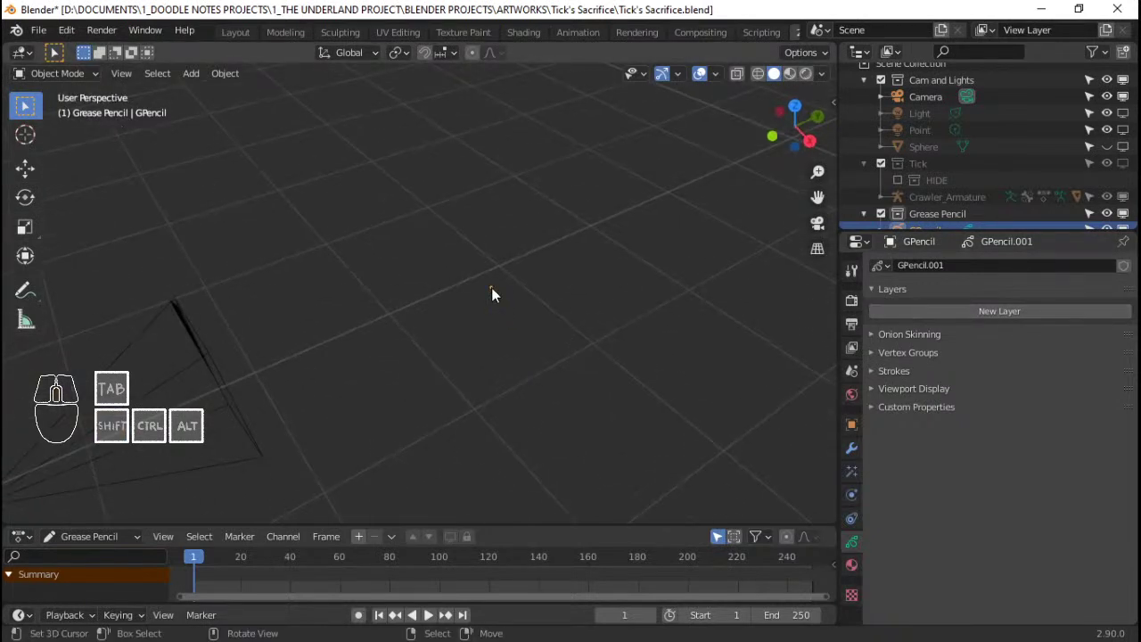
key(ctrl+Tab)
click(498, 189)
key(ctrl+Tab)
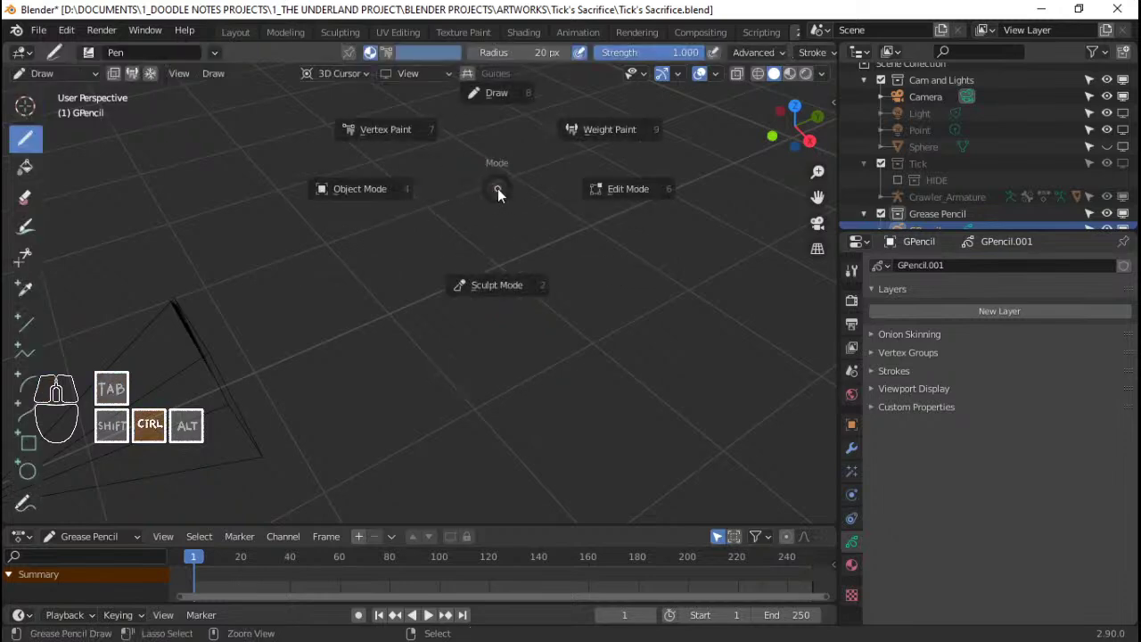
click(323, 186)
Snap the 3D cursor to the GPencil object and switch the object to Draw mode
key(shift+s)
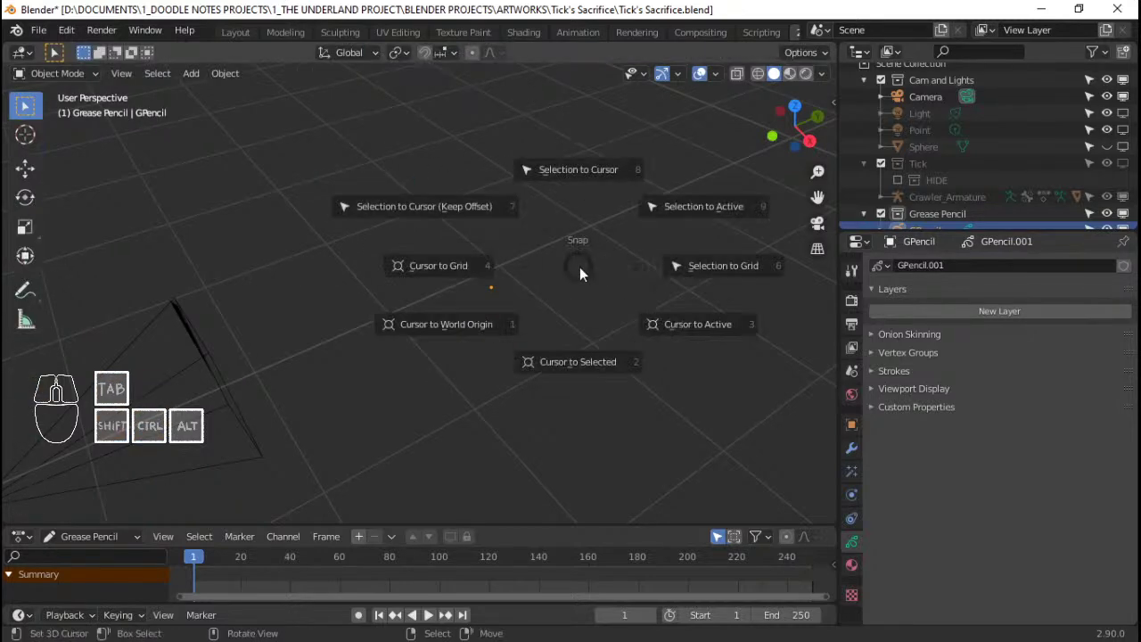
click(578, 359)
scroll(579, 357, down, 2)
key(ctrl+Tab)
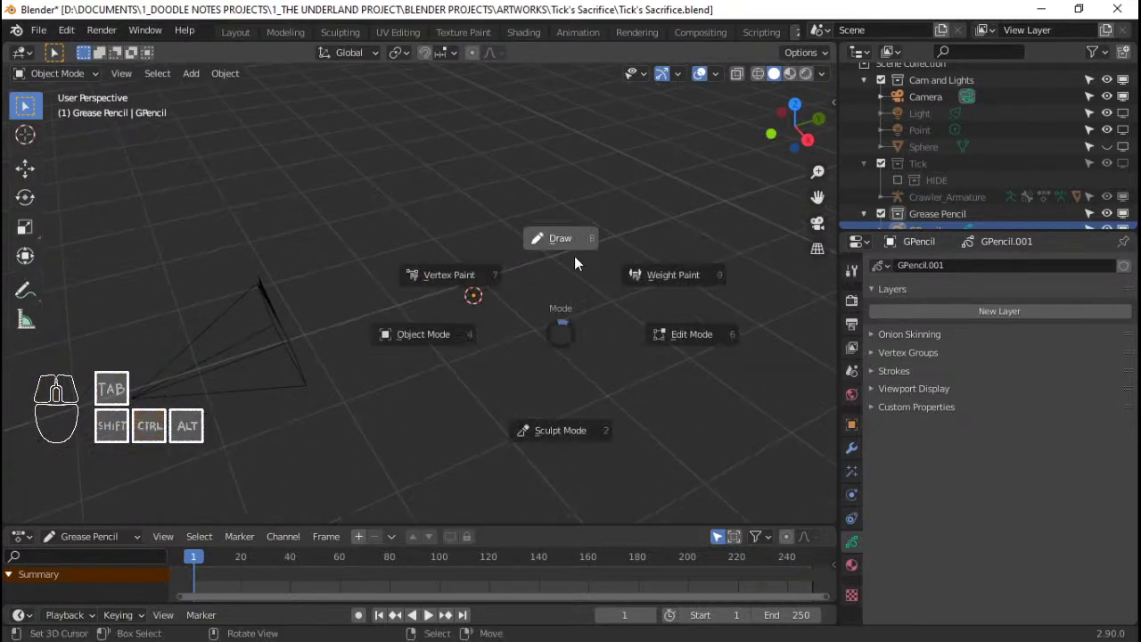
click(561, 237)
Set the Grease Pencil stroke placement to Origin
shift+middle_drag(529, 344, 400, 318)
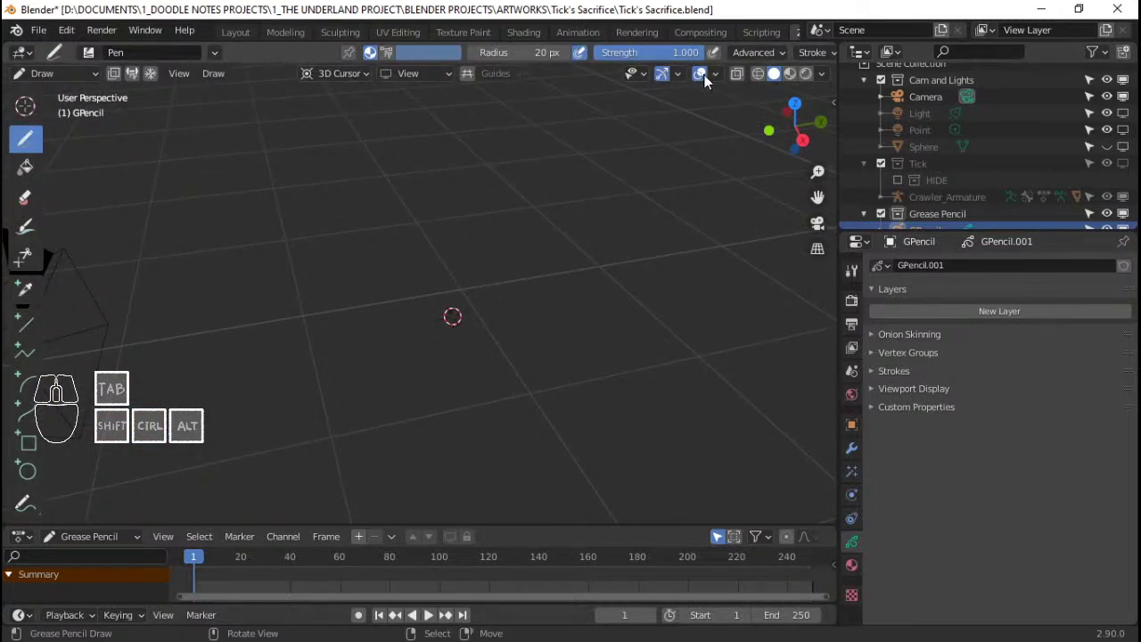
click(341, 77)
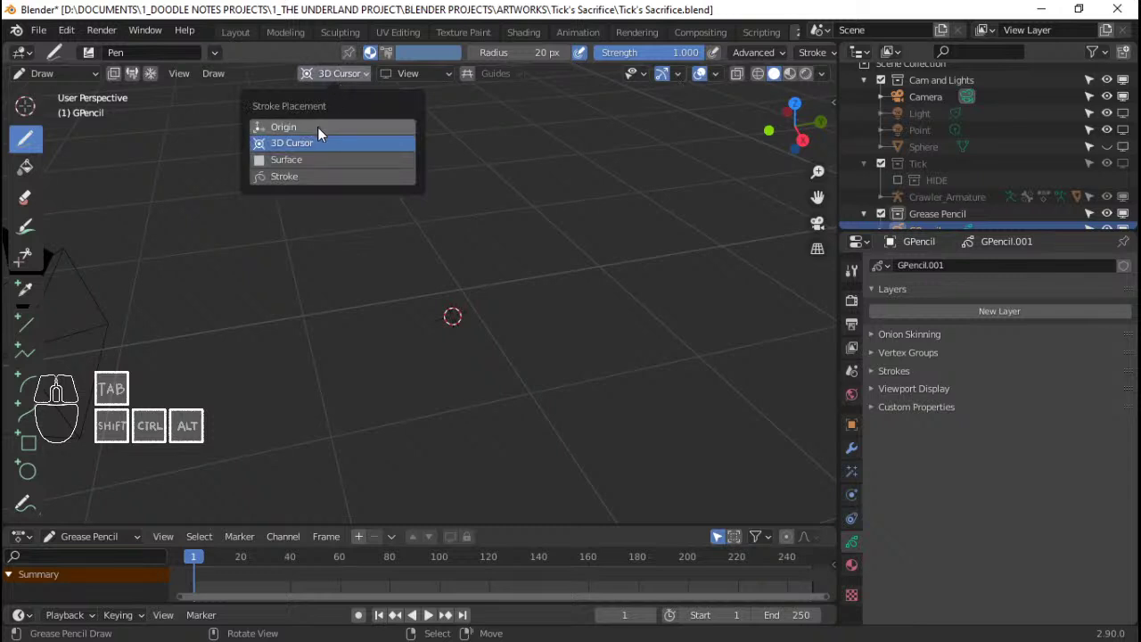
click(316, 128)
mouse_move(479, 188)
middle_down()
mouse_move(541, 217)
mouse_move(565, 255)
mouse_move(659, 228)
middle_up()
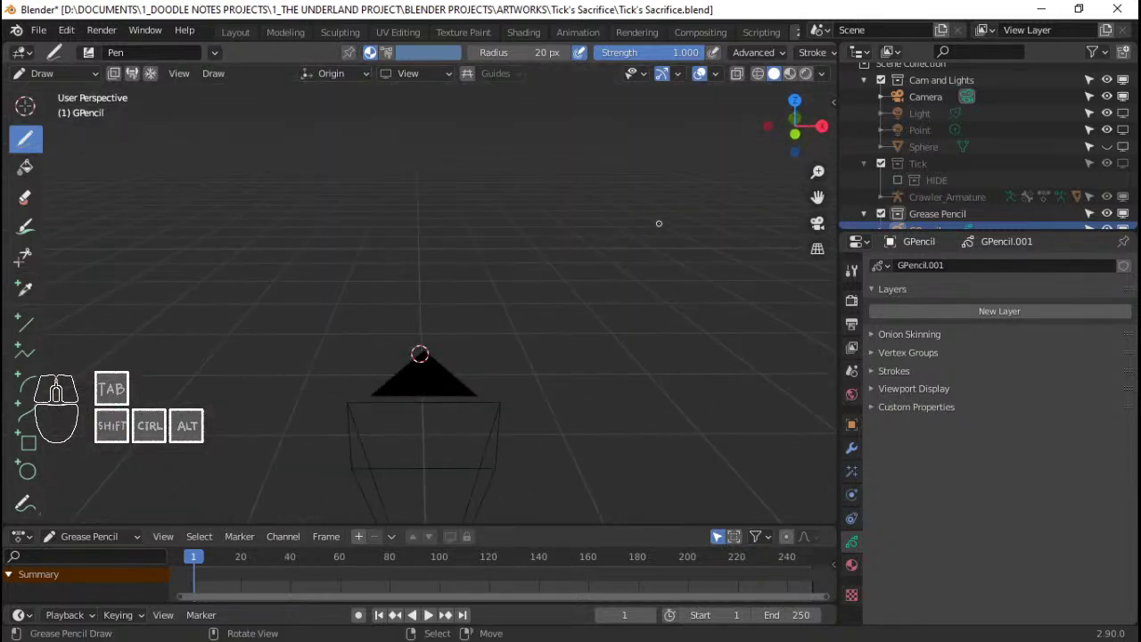
In the top view, add a first layer to the GPencil object and name it Steps_Top
key(KP_7)
click(1003, 312)
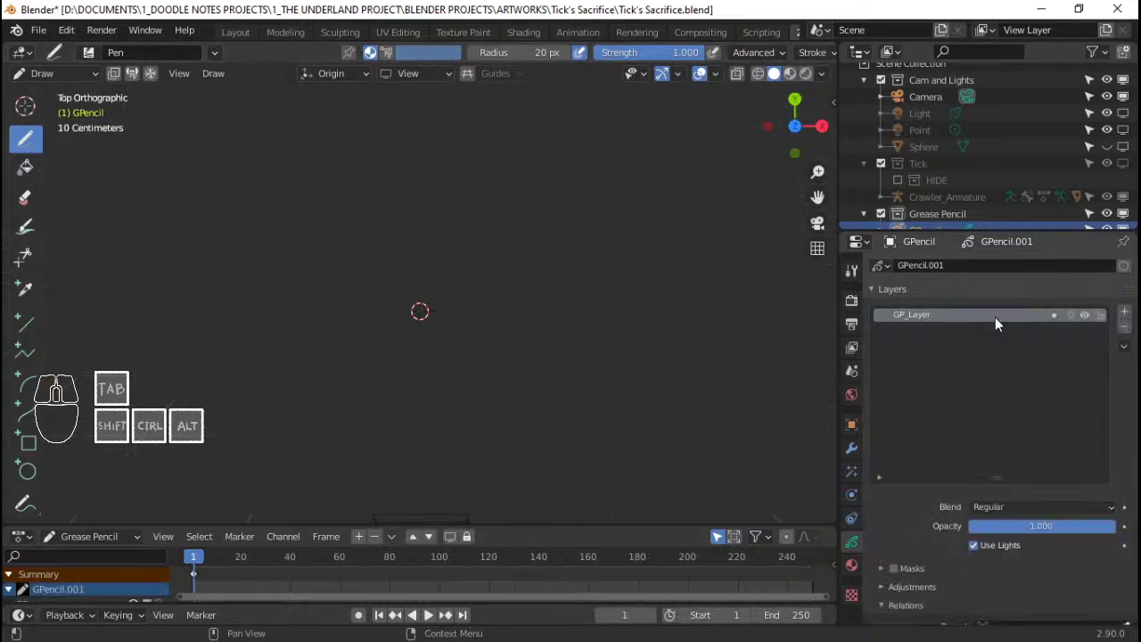
double_click(985, 314)
text(Steps)
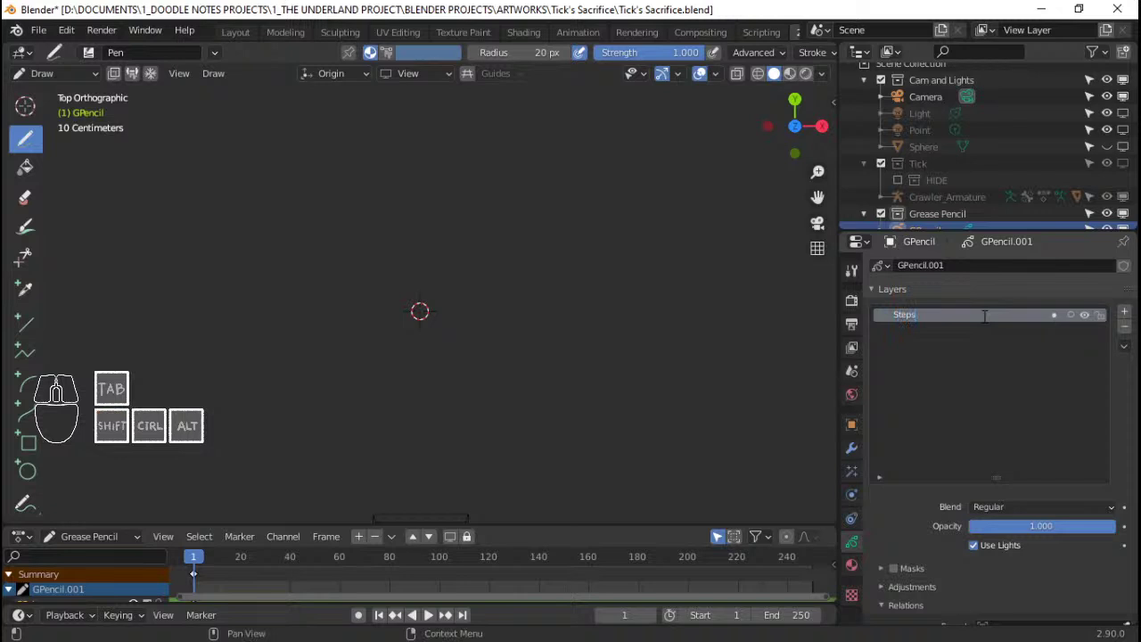
key(shift)
text(_Top)
Add a second Grease Pencil layer named Steps_Front and save the file
click(1125, 311)
double_click(925, 314)
text(Steps)
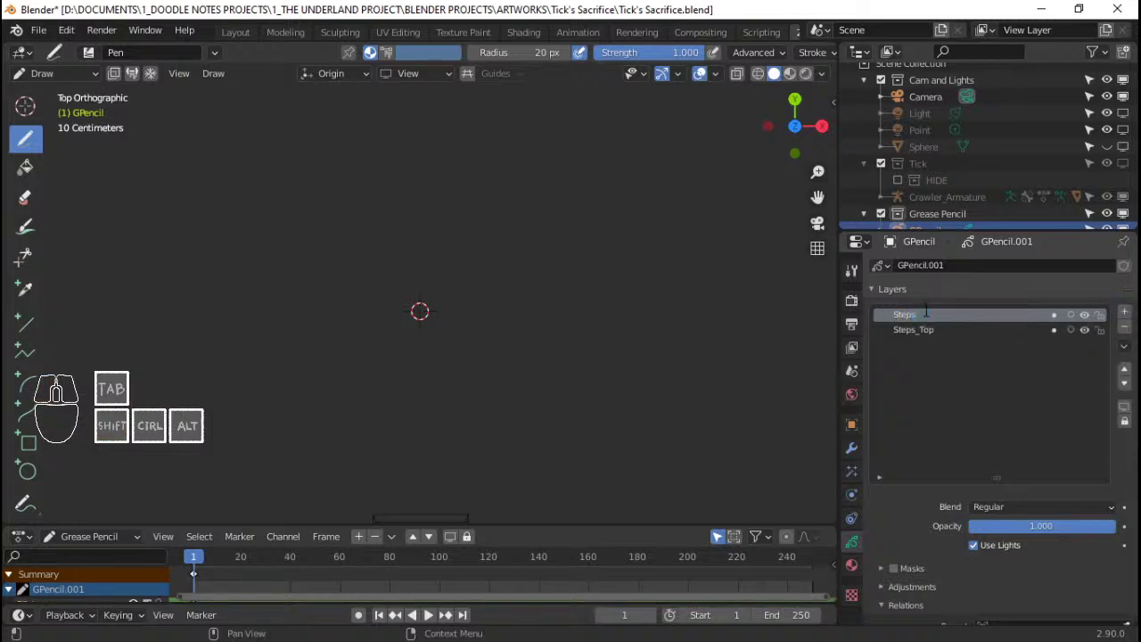
text(_Bot)
key(BackSpace)
key(ctrl+s)
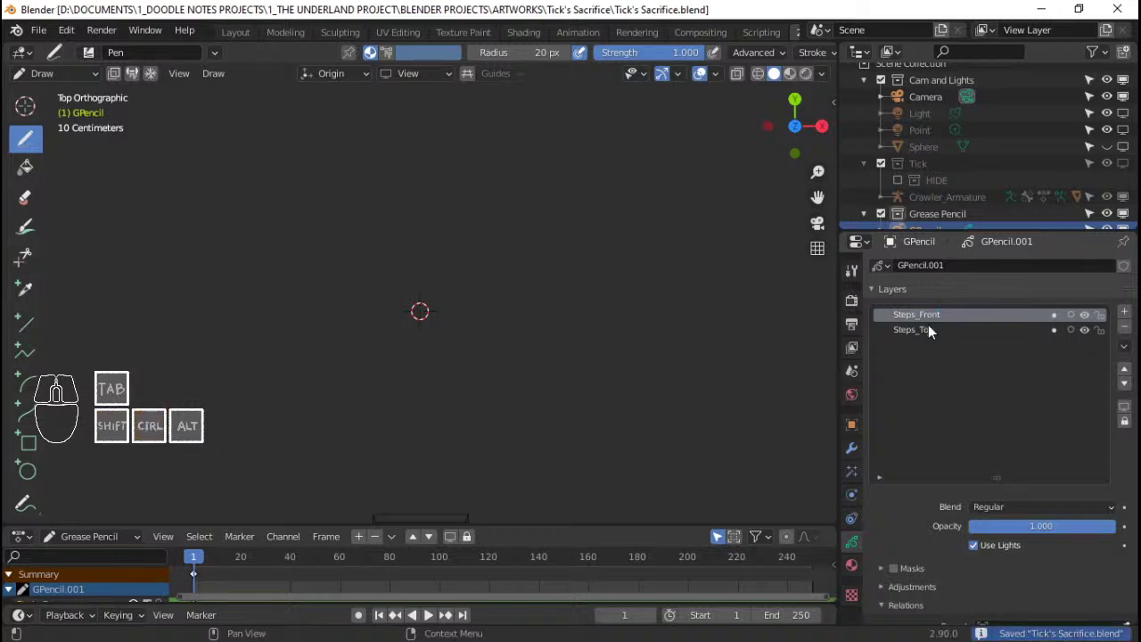
Move the Steps_Top layer above Steps_Front in the layer order
click(928, 328)
scroll(1004, 546, down, 5)
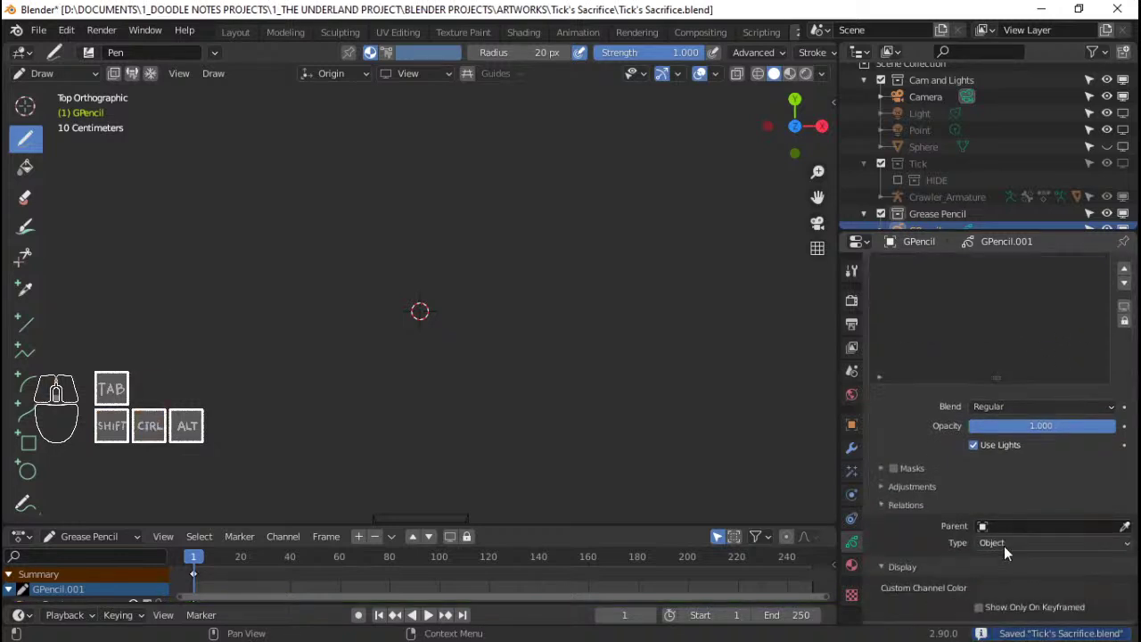
scroll(1001, 525, up, 3)
scroll(935, 387, up, 3)
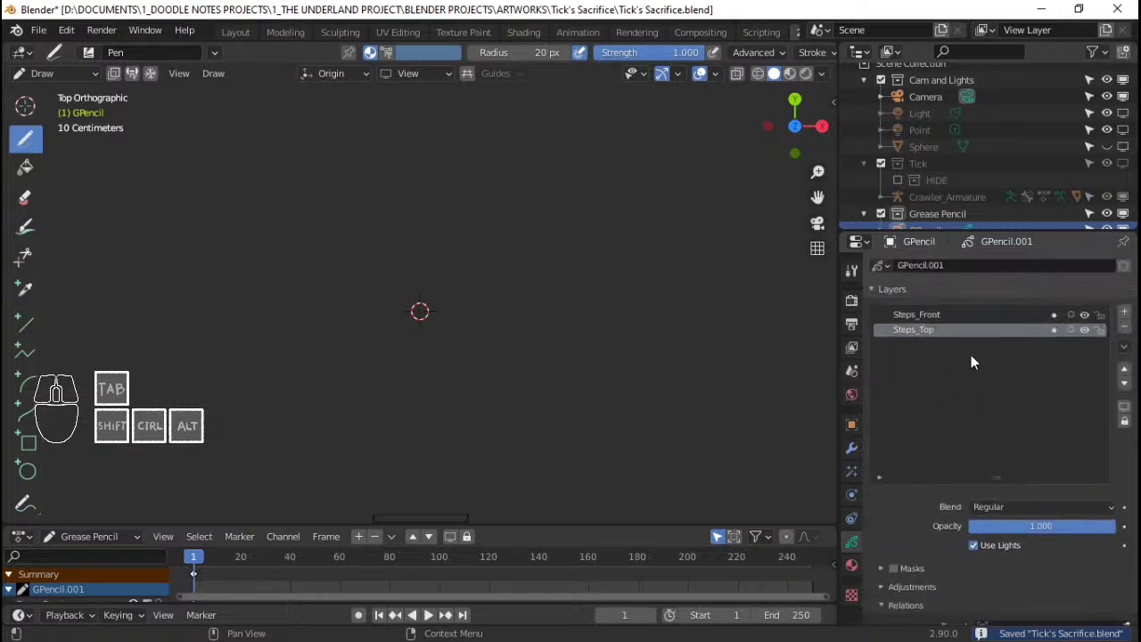
click(1124, 368)
Examine the viewport display and stroke settings of the Grease Pencil data for both layers
scroll(956, 553, down, 4)
scroll(945, 540, down, 2)
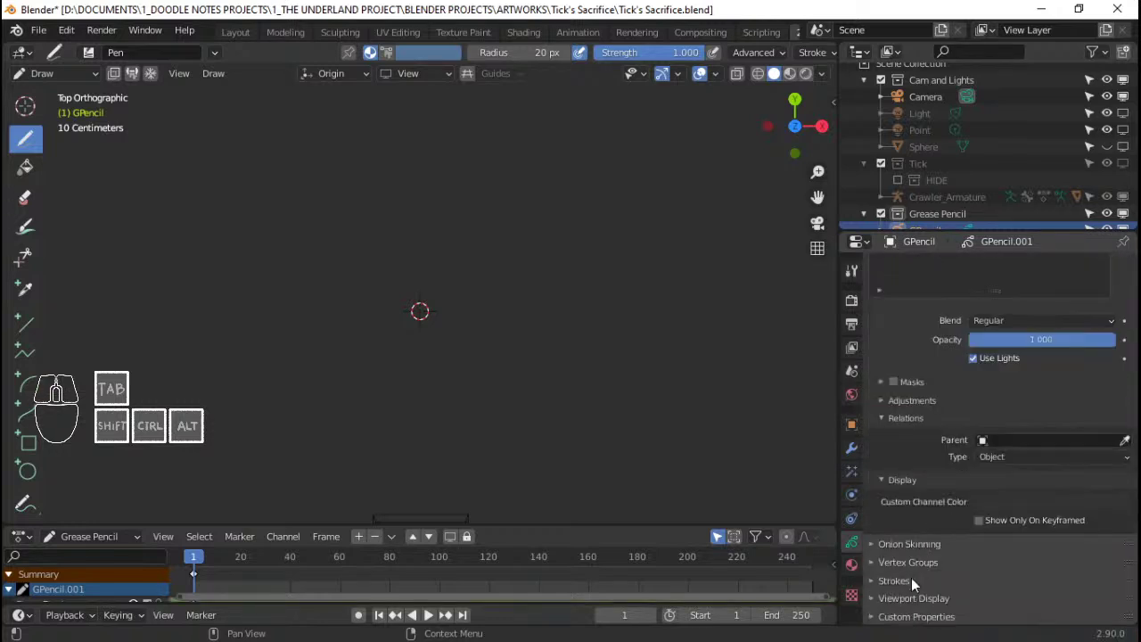
click(905, 598)
scroll(988, 516, down, 2)
click(909, 554)
scroll(922, 486, up, 4)
scroll(909, 553, down, 4)
click(896, 580)
scroll(1038, 530, down, 2)
click(1011, 540)
click(998, 557)
scroll(972, 500, up, 8)
click(944, 330)
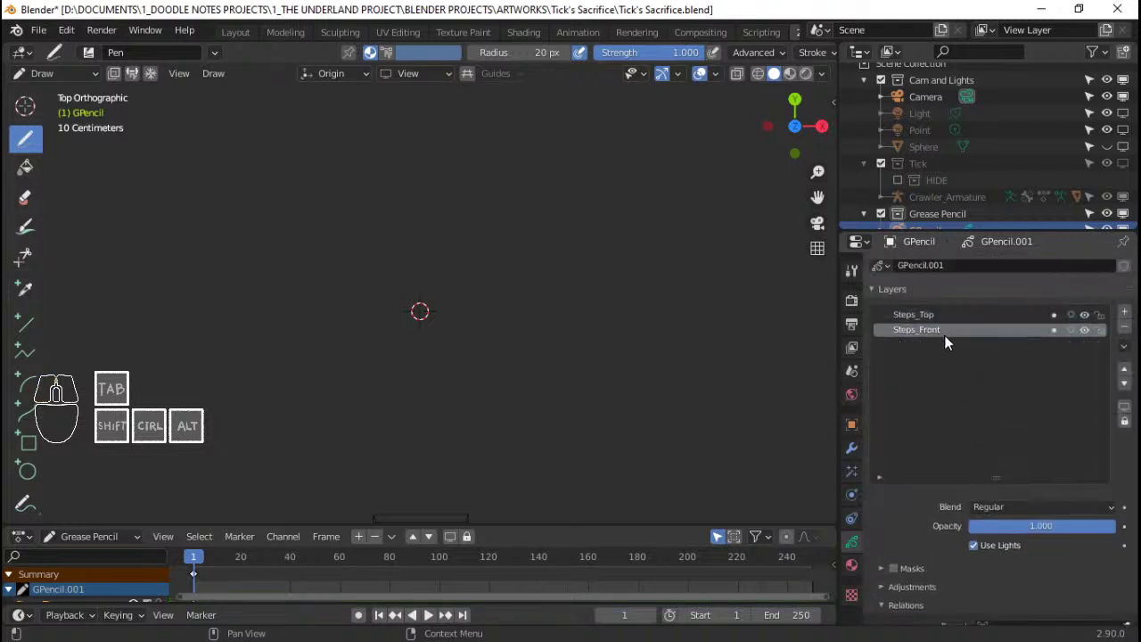
scroll(945, 332, down, 8)
click(1020, 542)
scroll(956, 459, up, 5)
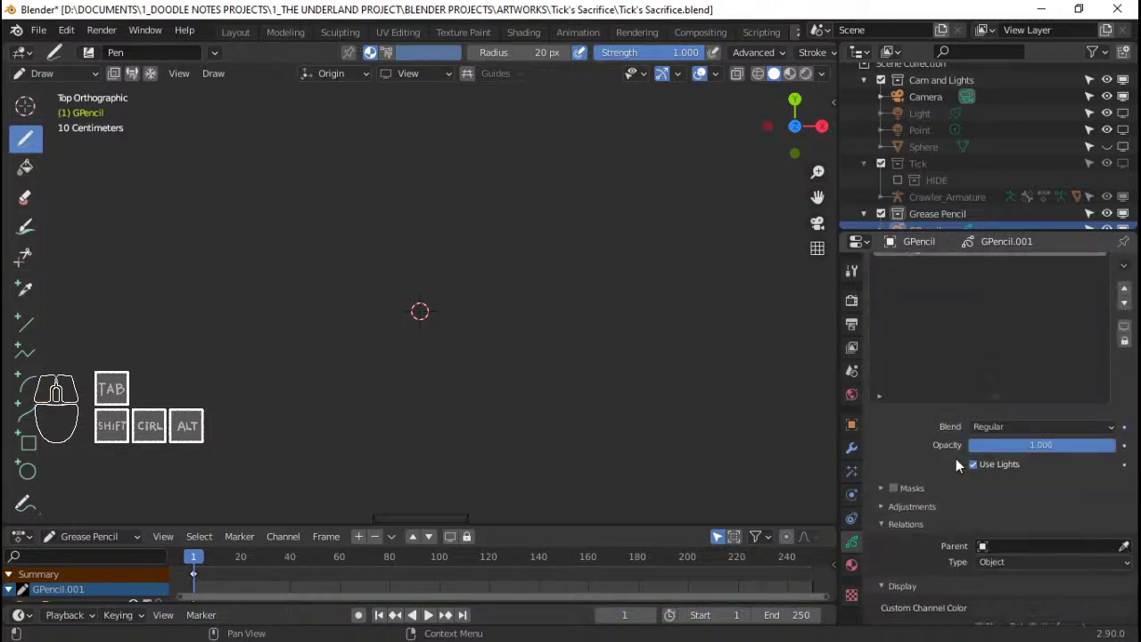
scroll(956, 459, up, 2)
Make Steps_Top the active layer and choose the Box shape tool, saving the file with the material settings open
click(935, 319)
shift+right_click(435, 318)
click(27, 442)
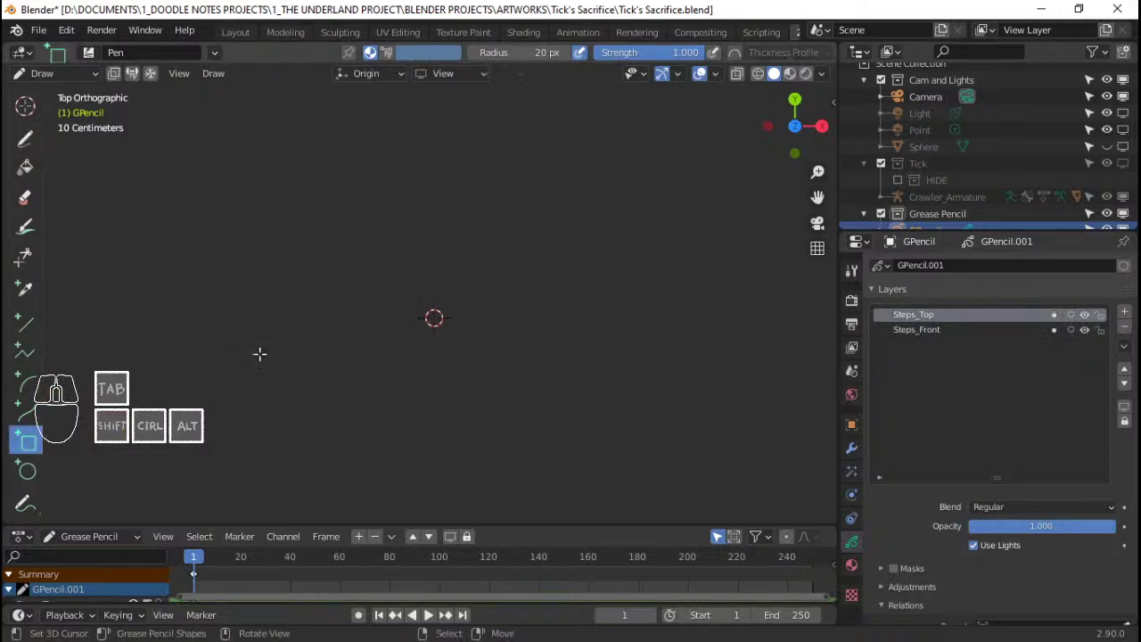
click(851, 565)
key(ctrl+s)
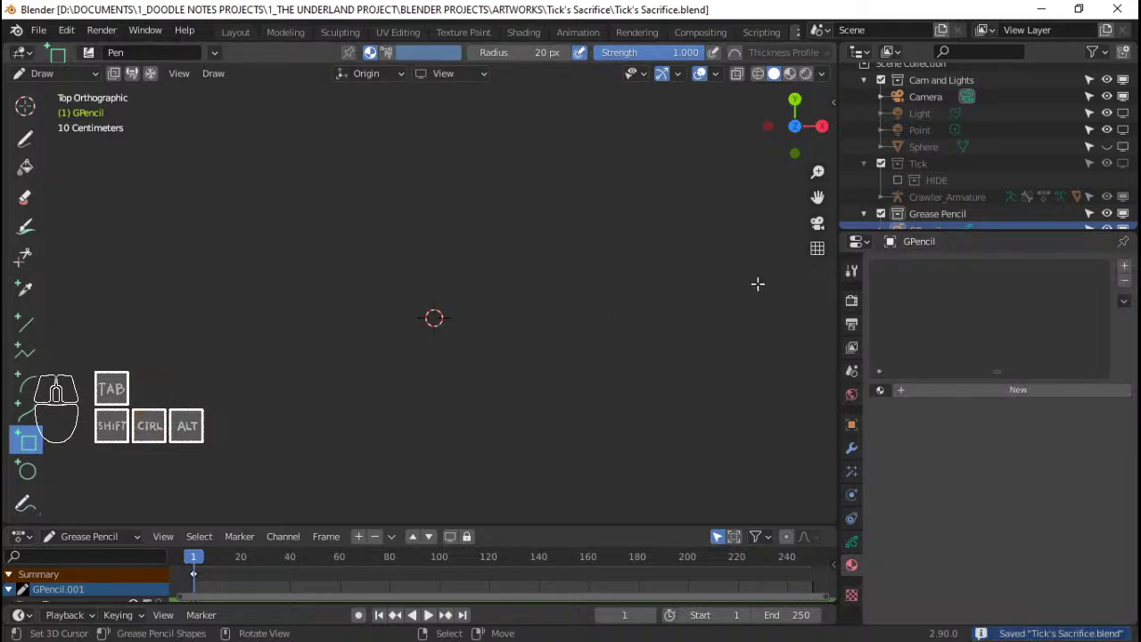
Check the existing materials that could be linked to the GPencil object
mouse_move(655, 334)
shift+middle_down()
mouse_move(632, 349)
mouse_move(568, 342)
shift+middle_up()
scroll(479, 366, down, 2)
ctrl+middle_drag(479, 367, 535, 298)
ctrl+scroll(535, 400, down, 2)
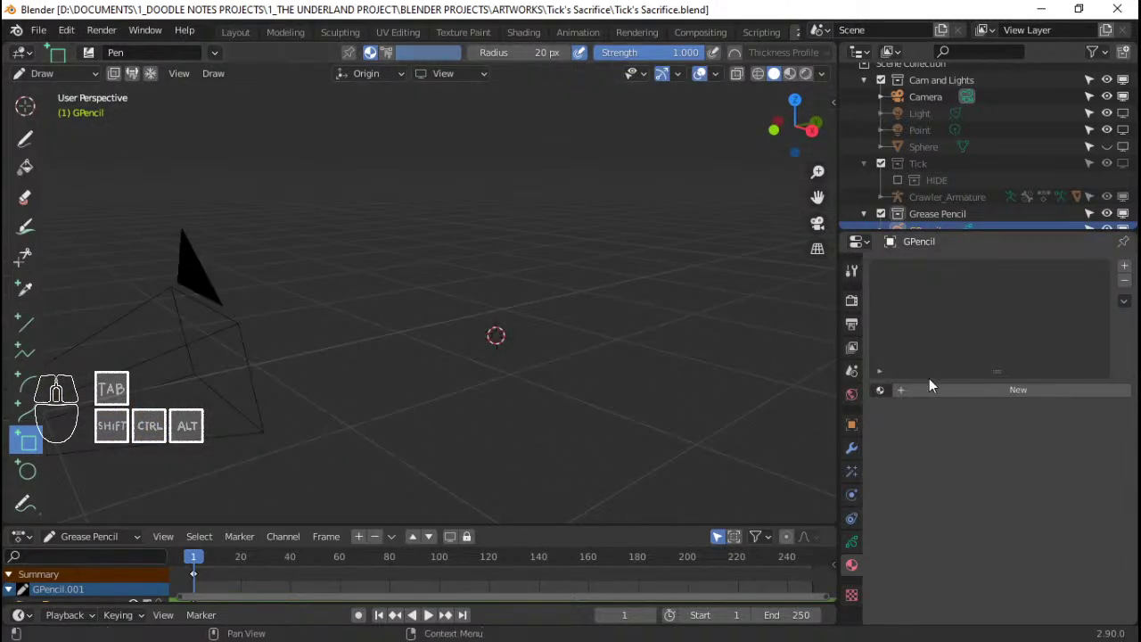
click(883, 390)
click(883, 391)
click(883, 390)
click(882, 391)
click(883, 391)
click(883, 391)
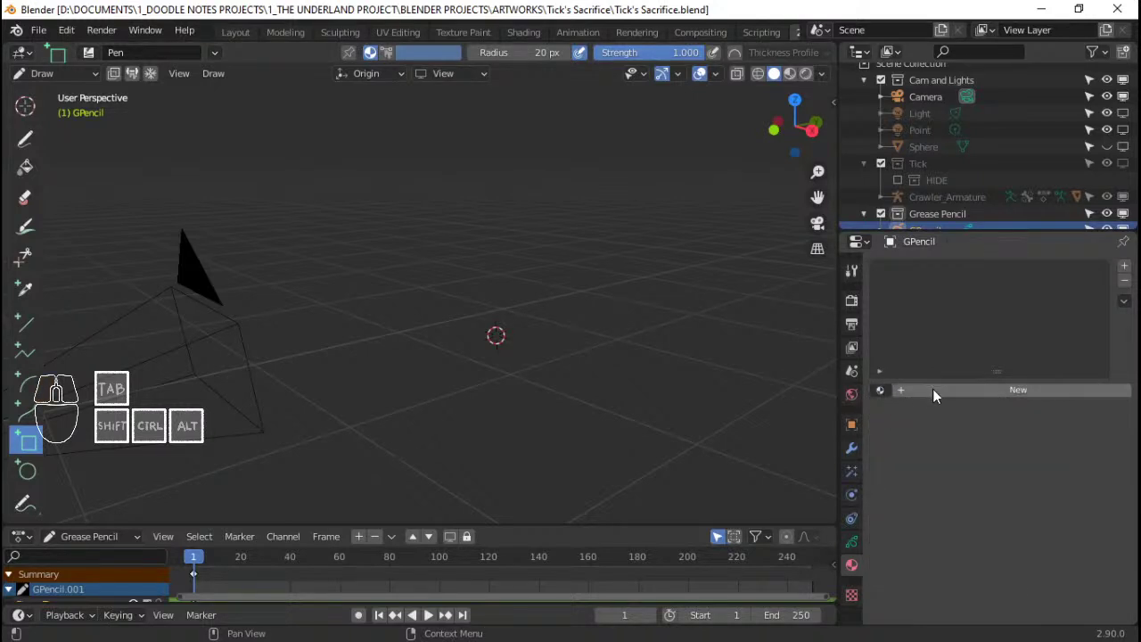
Create a new material for the GPencil object and name it Bridge_Steps_Top
click(1035, 390)
click(972, 390)
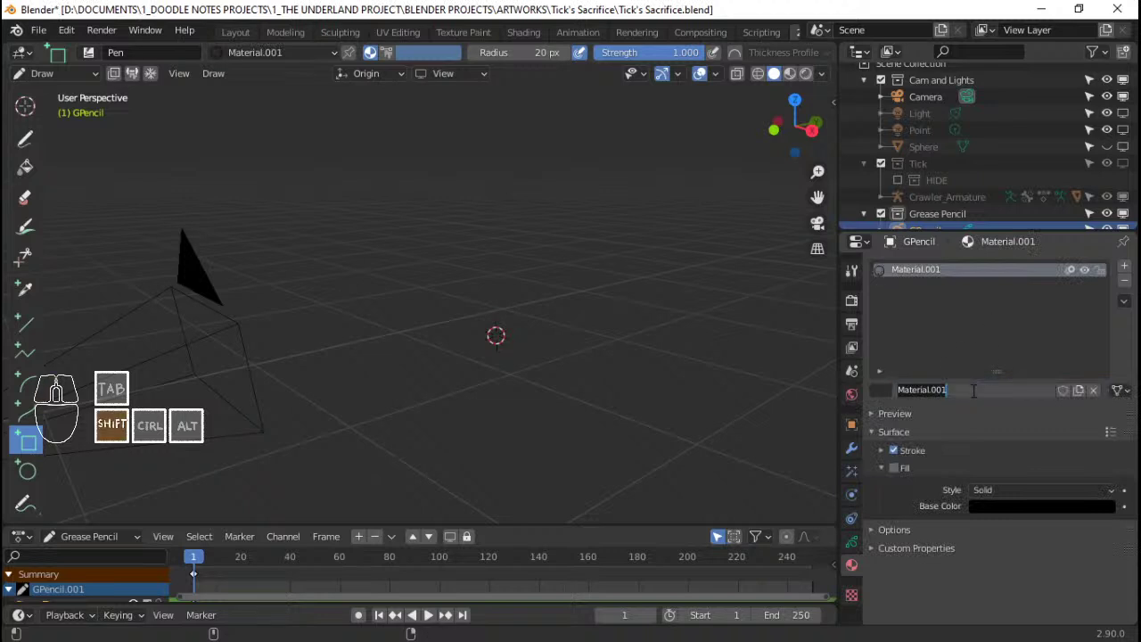
text(Se)
key(BackSpace)
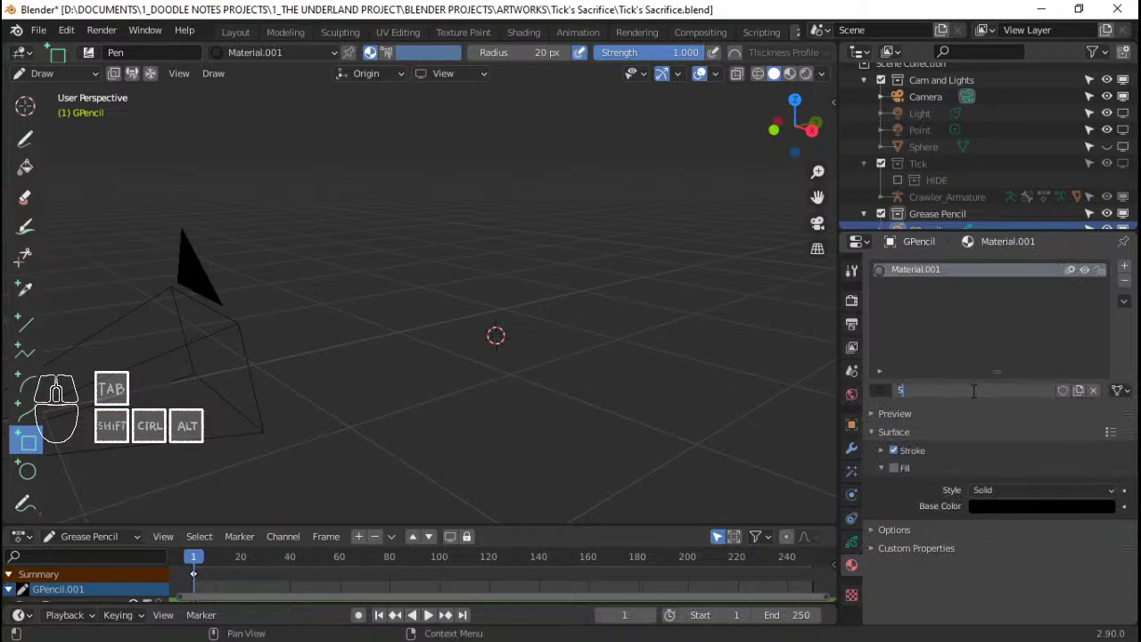
text(Bridge_ Steps)
key(shift)
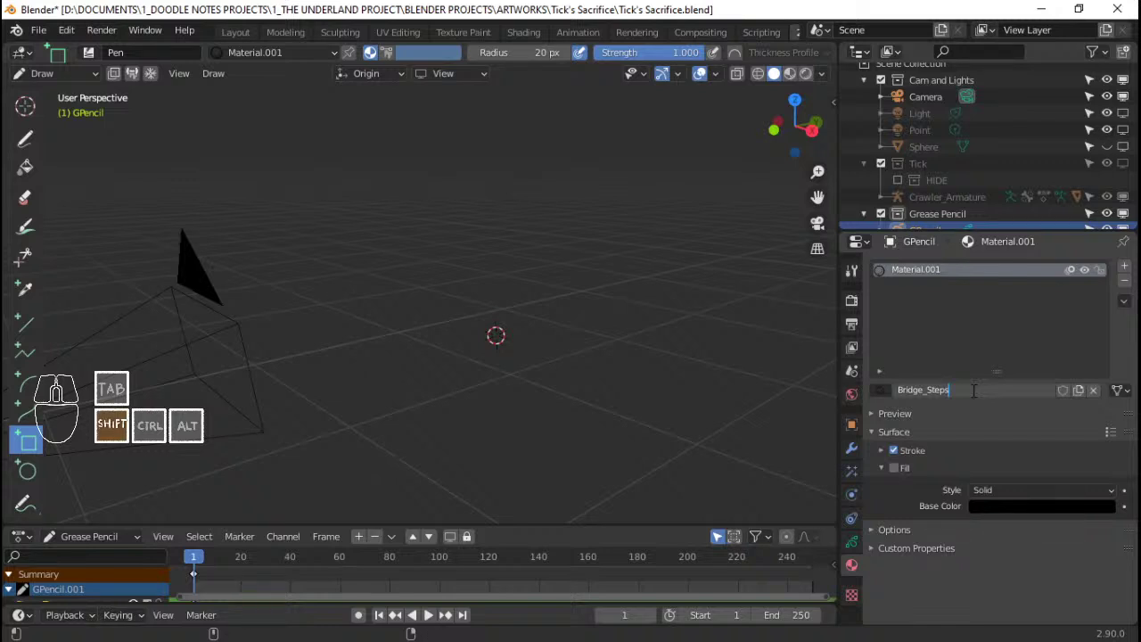
text(Top)
key(Return)
Turn off Stroke and turn on Fill for Bridge_Steps_Top, with a pale grey-green base color
click(893, 451)
click(894, 467)
click(1047, 507)
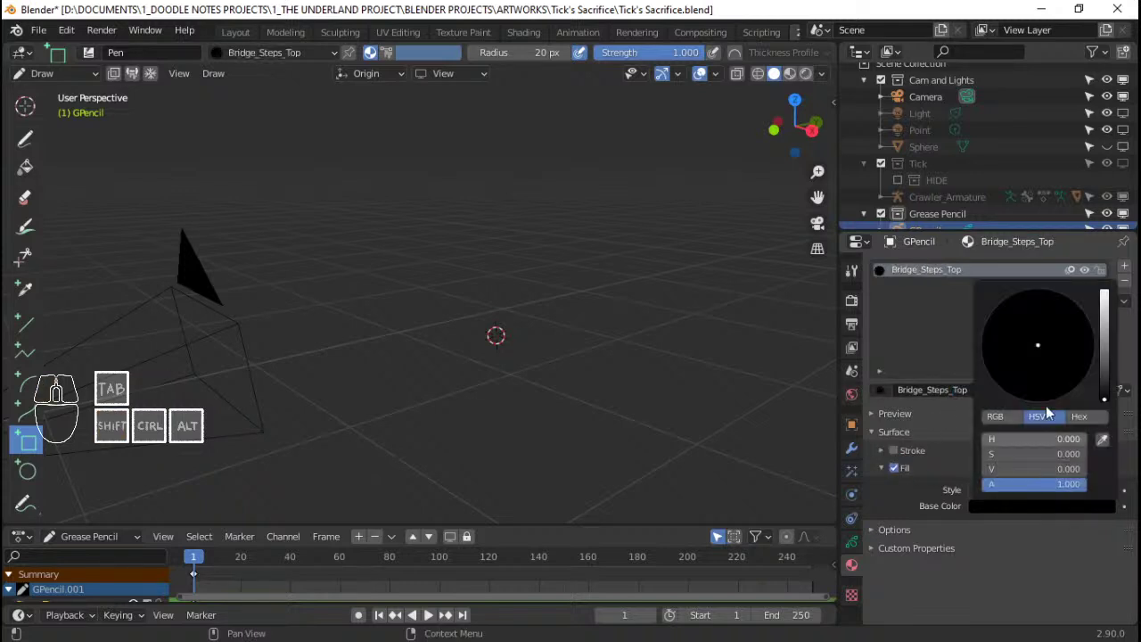
drag(1016, 469, 1036, 469)
drag(1103, 341, 1036, 339)
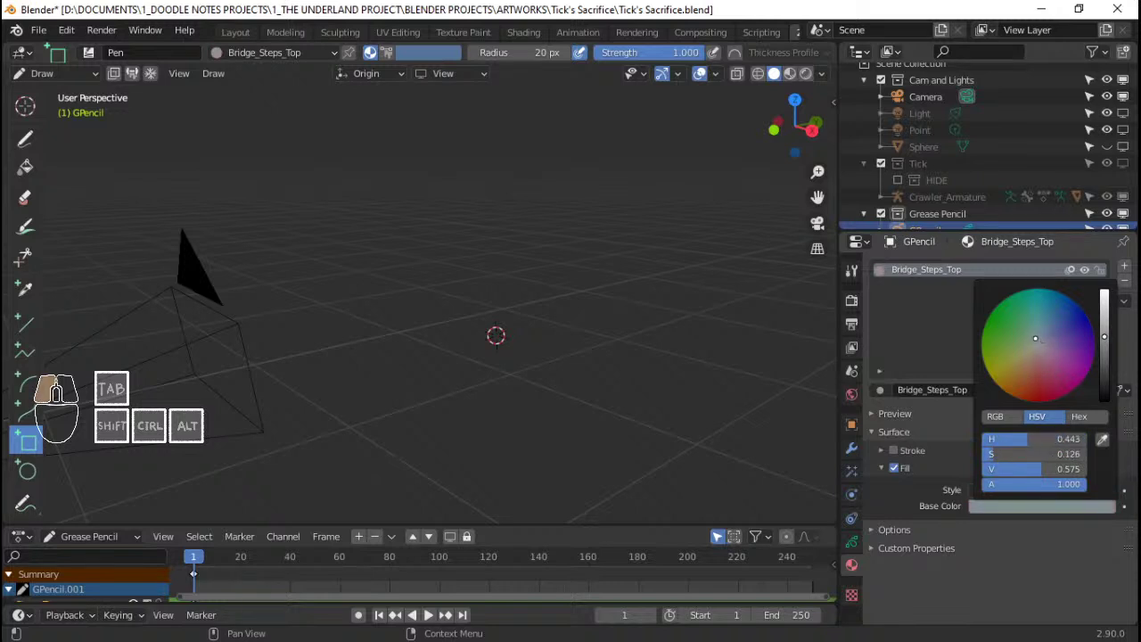
drag(1106, 339, 1105, 333)
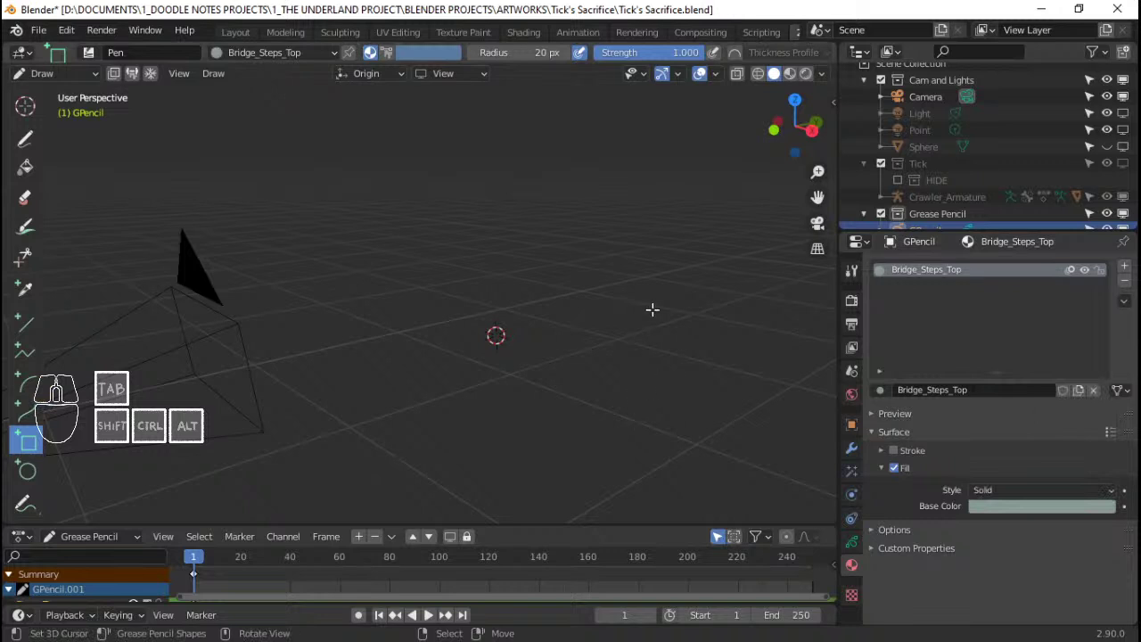
Save the file and re-enable the RATS object in the viewport as a reference in the top view
key(KP_7)
scroll(538, 329, down, 3)
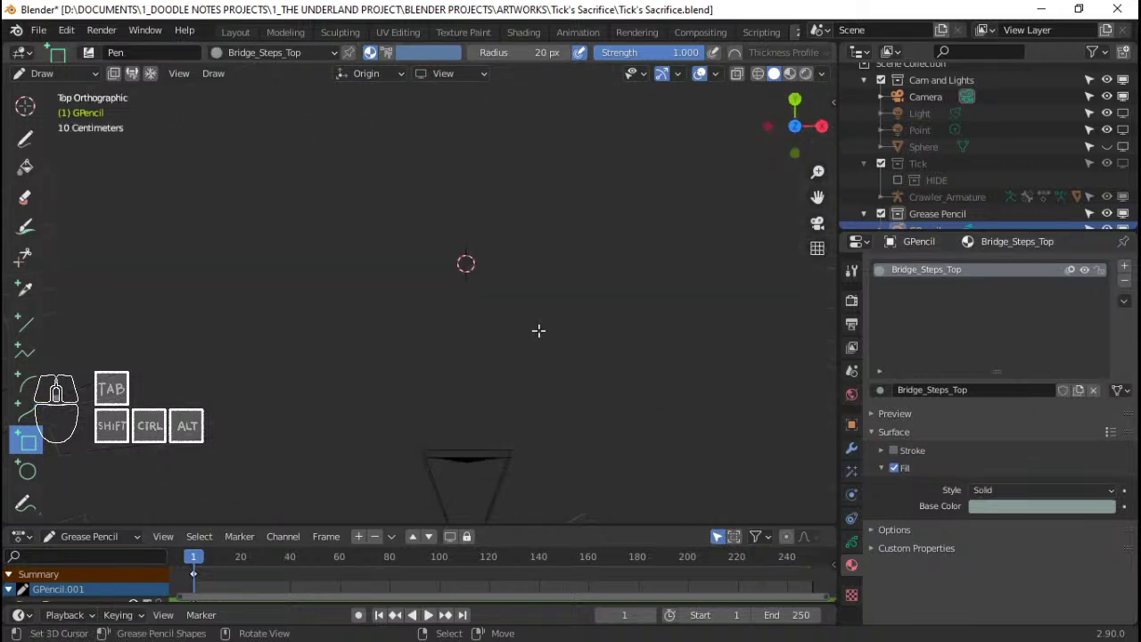
key(ctrl+s)
scroll(1106, 181, down, 2)
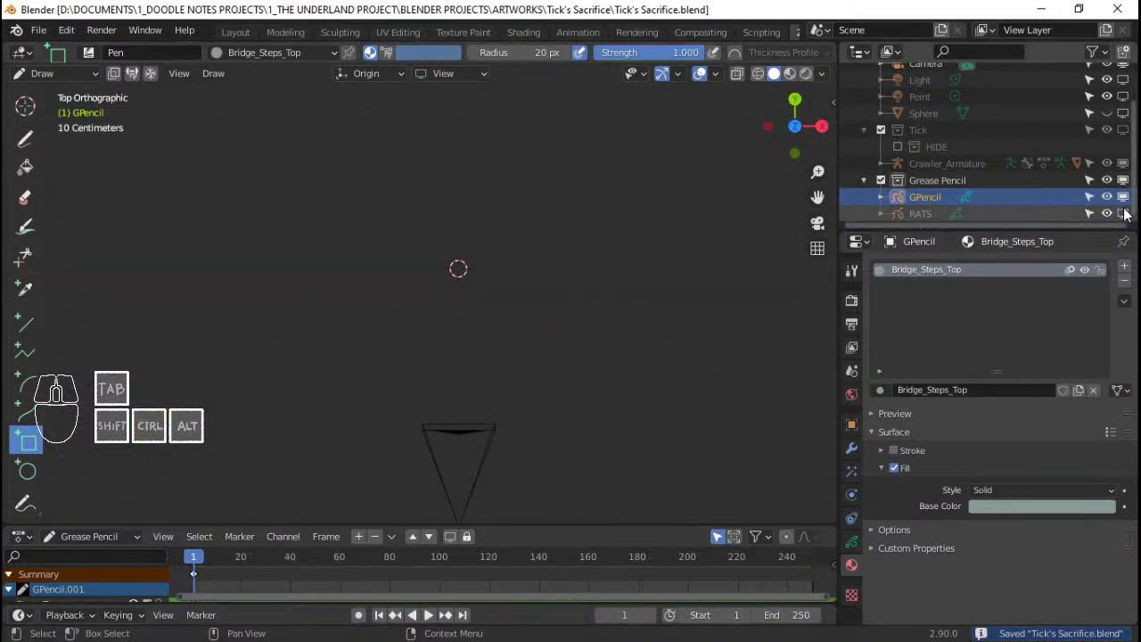
scroll(478, 221, down, 5)
shift+middle_drag(478, 220, 467, 305)
scroll(437, 300, up, 6)
shift+middle_drag(402, 451, 429, 323)
scroll(429, 322, up, 2)
shift+middle_drag(448, 412, 457, 359)
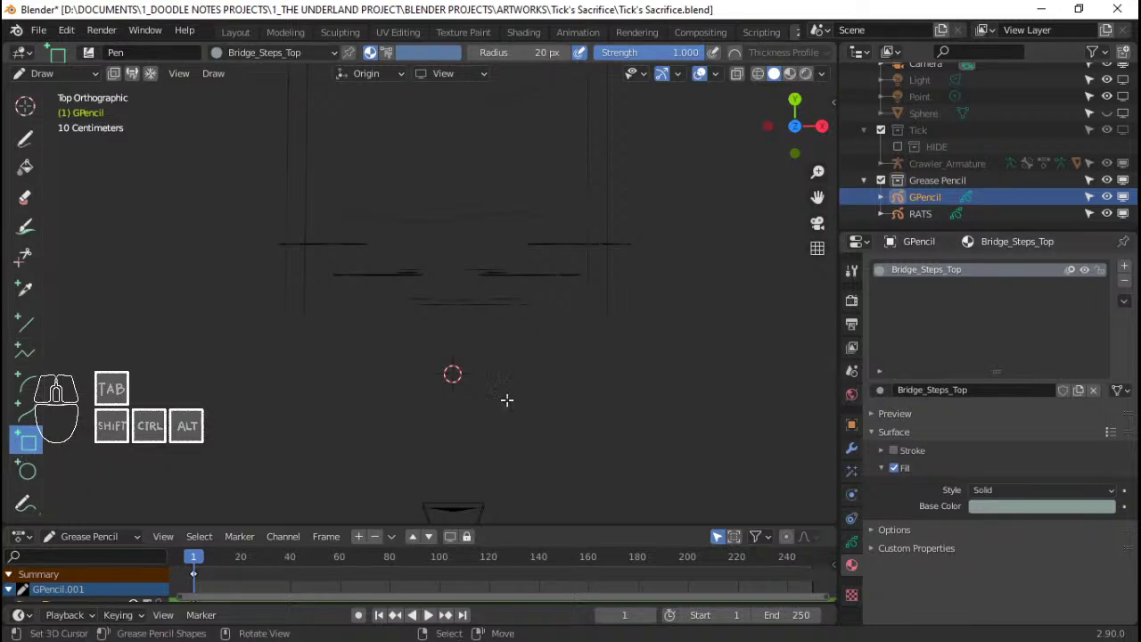
Draw a long, narrow filled rectangle across the 3D cursor, between the camera and the rats
drag(306, 366, 586, 398)
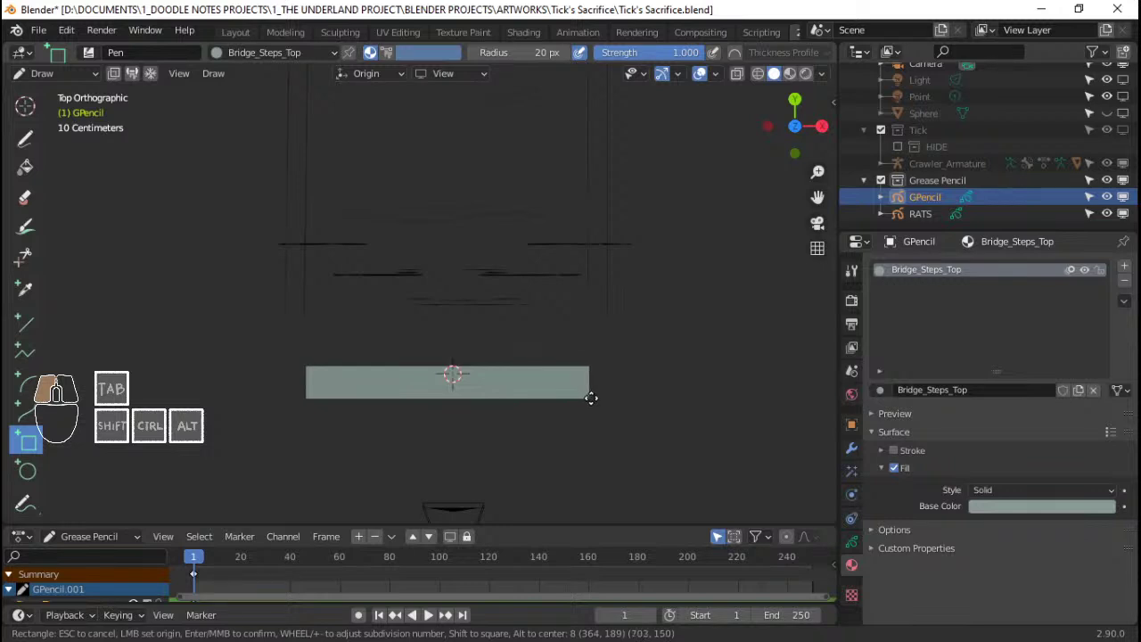
drag(590, 398, 590, 398)
key(Return)
In Edit Mode, move the rectangle about 0.2 m along Y toward the rats and fine-tune its X position
key(Tab)
scroll(552, 355, up, 3)
key(g)
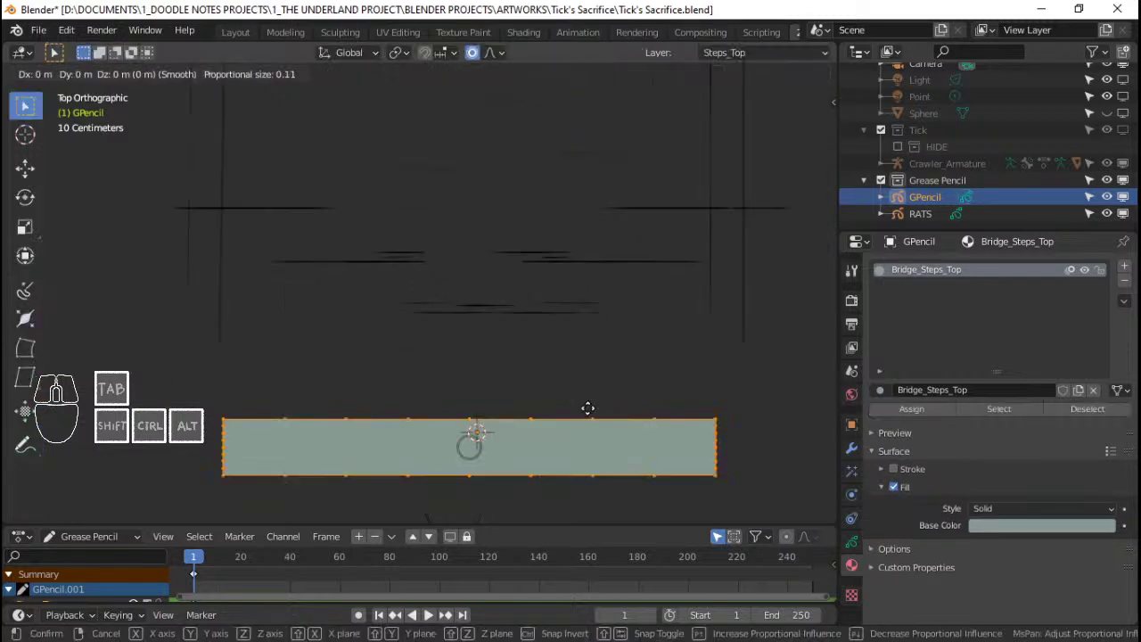
key(y)
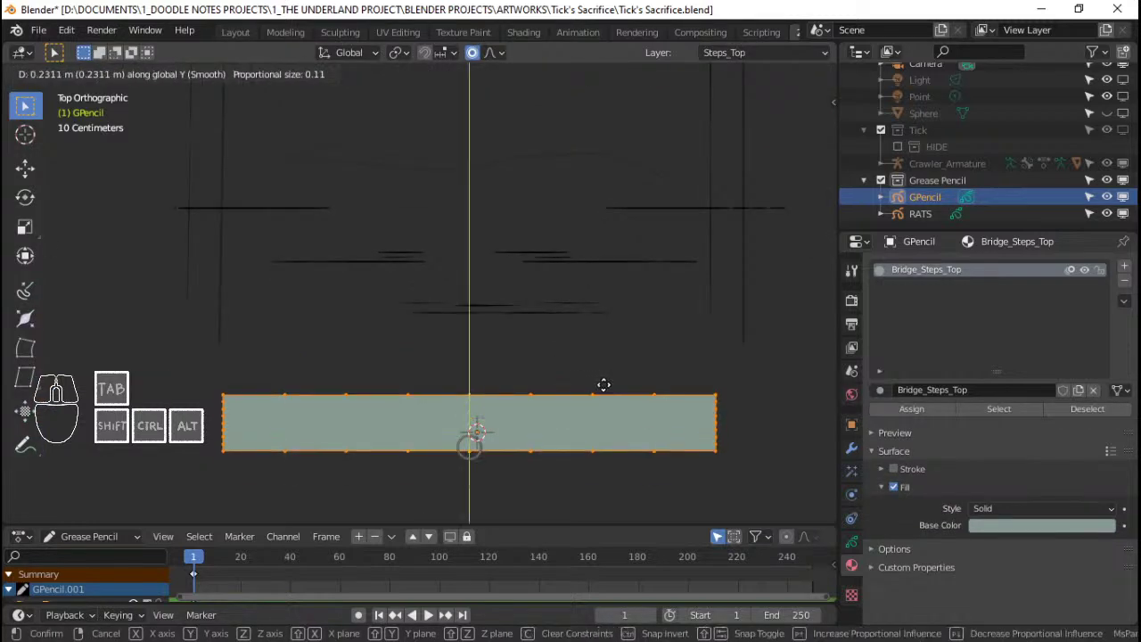
click(604, 386)
key(g)
key(x)
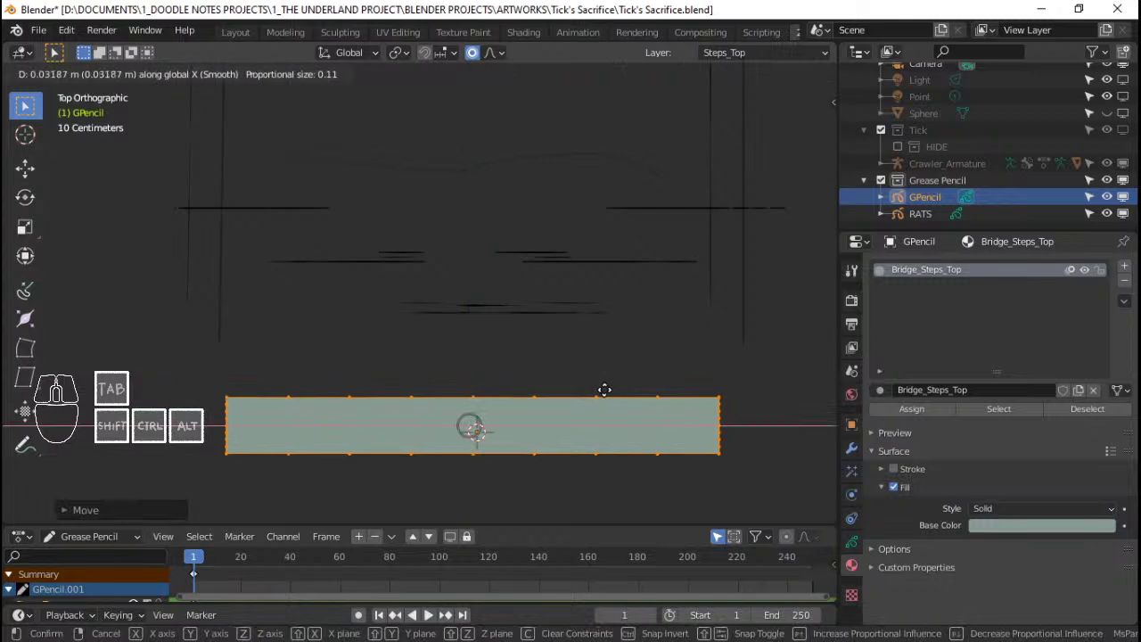
click(603, 395)
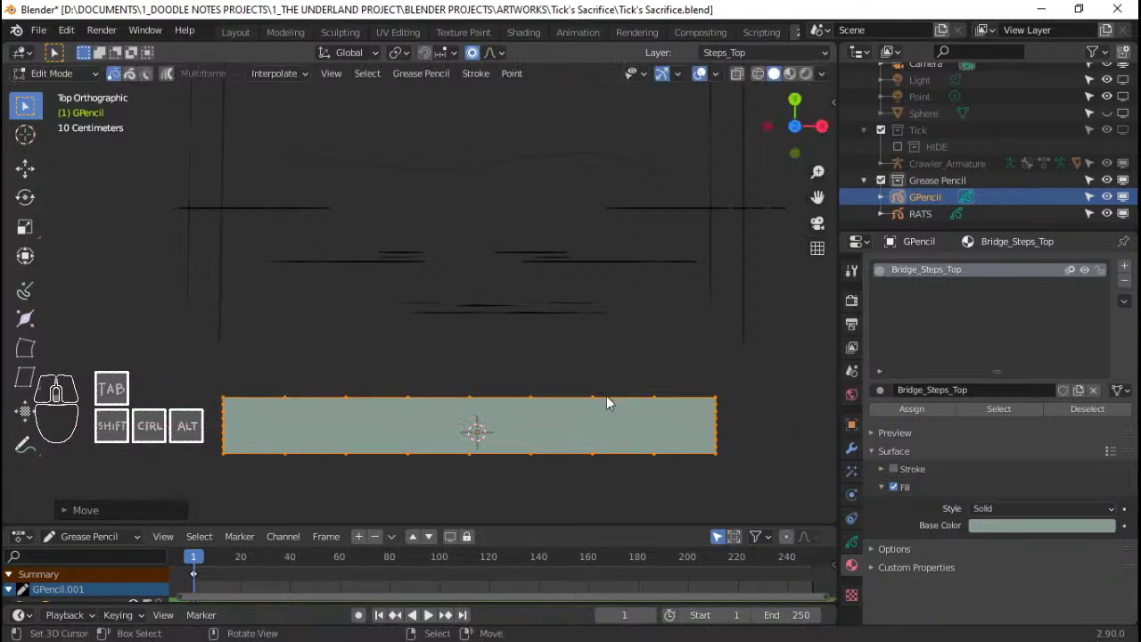
scroll(588, 406, down, 3)
Return to Draw mode and check the bridge step's placement against the rats in perspective and front views
key(Tab)
scroll(570, 412, up, 1)
middle_drag(571, 415, 418, 240)
scroll(354, 329, up, 4)
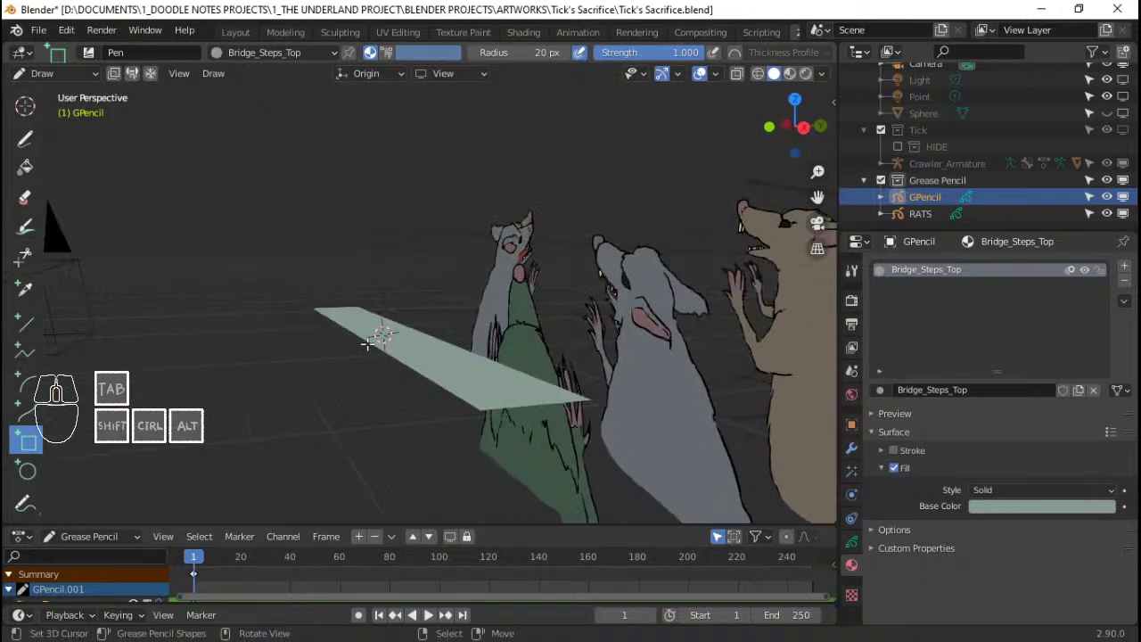
key(KP_1)
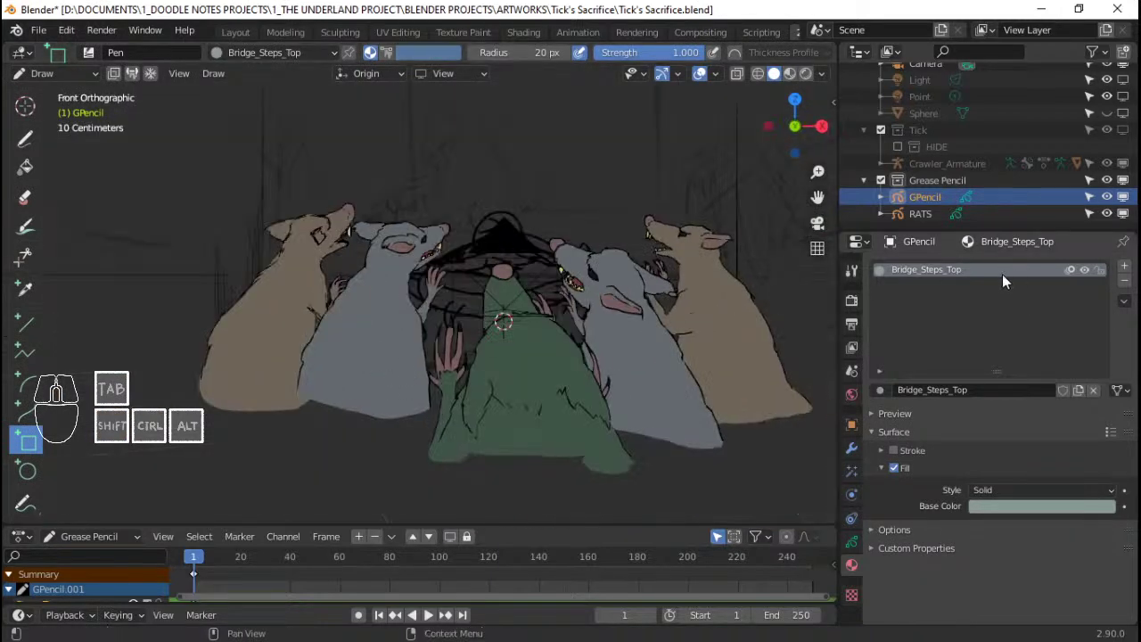
Disable the RATS object in the viewport, rename the GPencil object as Bridge_Steps, and save the file
click(1124, 214)
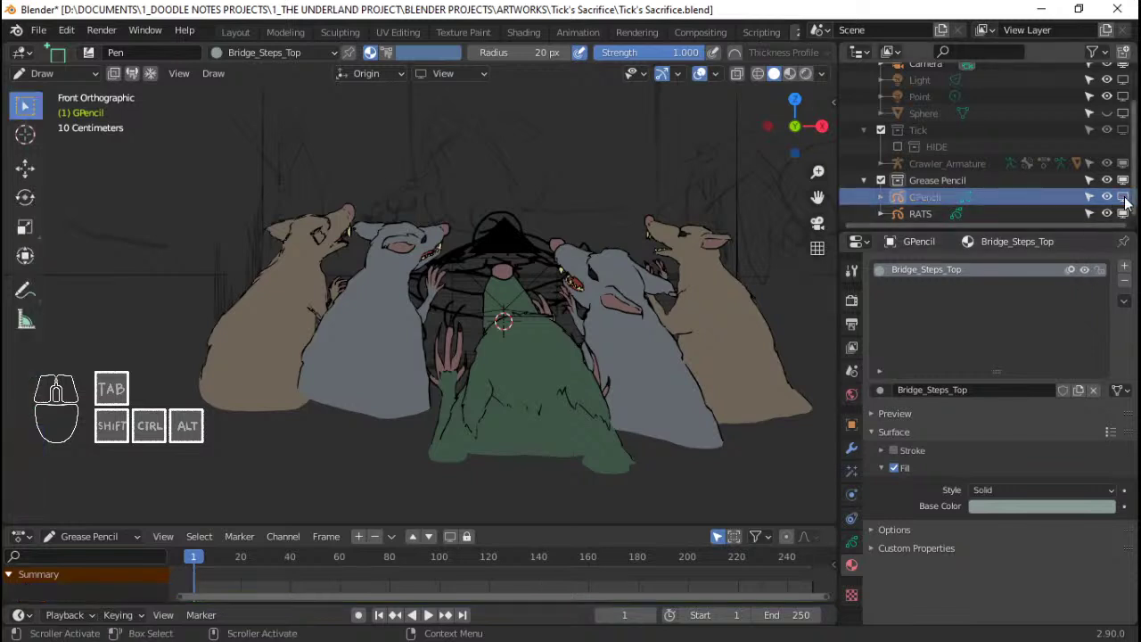
double_click(918, 197)
text(Bridge_)
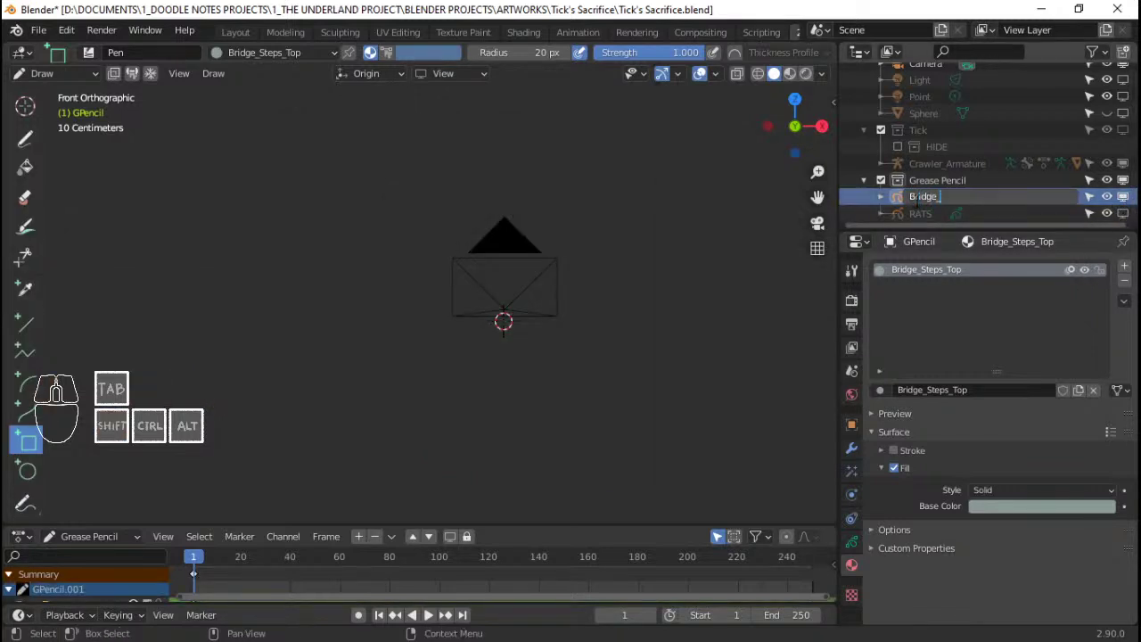
text(Steps)
key(Left)
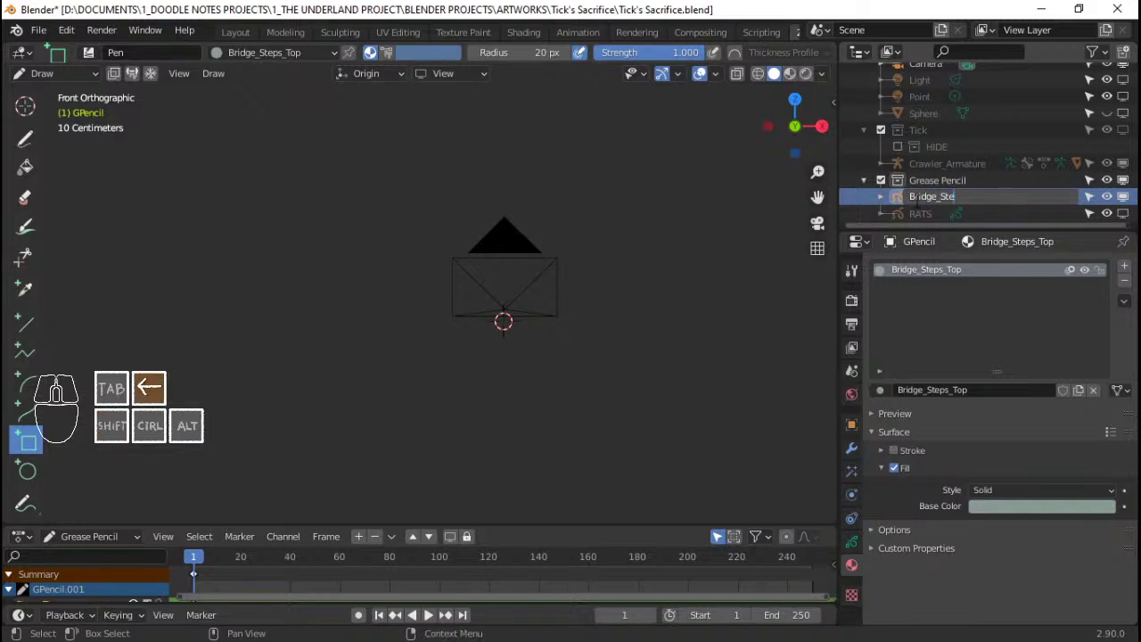
text(ps)
key(Return)
key(ctrl+s)
Inspect the bridge step's stroke in Edit Mode and perspective, return to Draw mode in front view, and save the file
mouse_move(573, 294)
middle_down()
mouse_move(556, 318)
mouse_move(425, 376)
mouse_move(487, 383)
mouse_move(419, 356)
mouse_move(420, 311)
mouse_move(335, 321)
mouse_move(413, 400)
mouse_move(387, 295)
mouse_move(472, 289)
mouse_move(584, 237)
mouse_move(397, 265)
mouse_move(390, 351)
mouse_move(361, 332)
mouse_move(484, 327)
mouse_move(479, 302)
mouse_move(370, 306)
mouse_move(369, 323)
mouse_move(413, 298)
mouse_move(551, 318)
mouse_move(383, 316)
mouse_move(451, 308)
middle_up()
scroll(426, 313, up, 4)
key(ctrl+s)
key(Tab)
click(266, 218)
mouse_move(473, 331)
middle_down()
mouse_move(365, 329)
mouse_move(412, 349)
middle_up()
key(Tab)
key(KP_1)
key(ctrl+s)
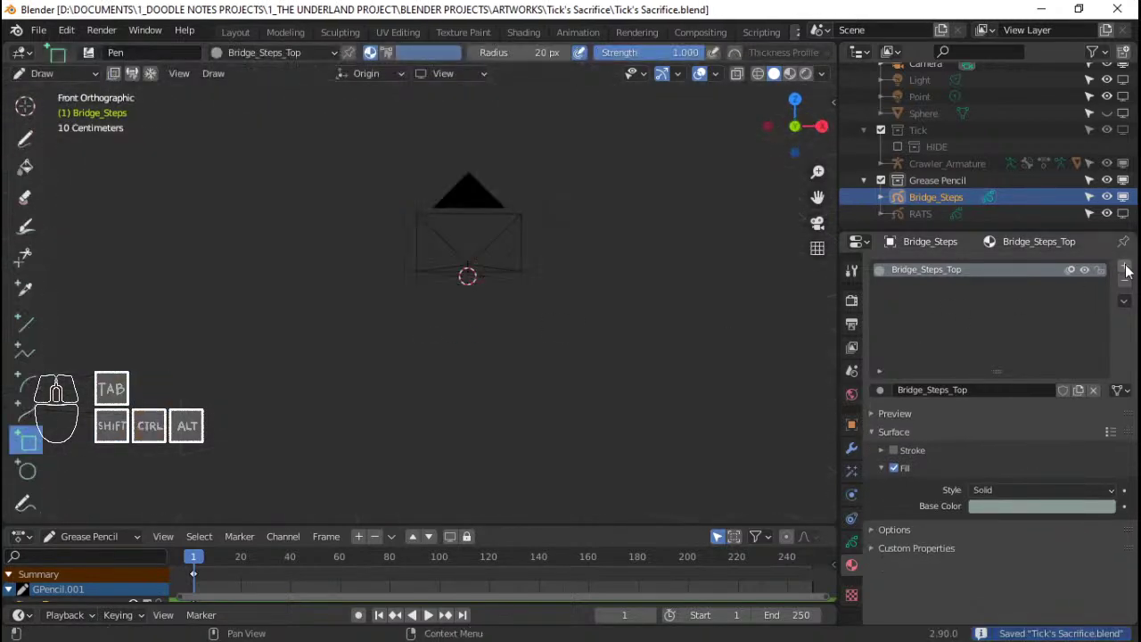
Add a second material as a single-user copy of Bridge_Steps_Top, name it Bridge_Steps_Front, and darken its fill colour
click(1124, 266)
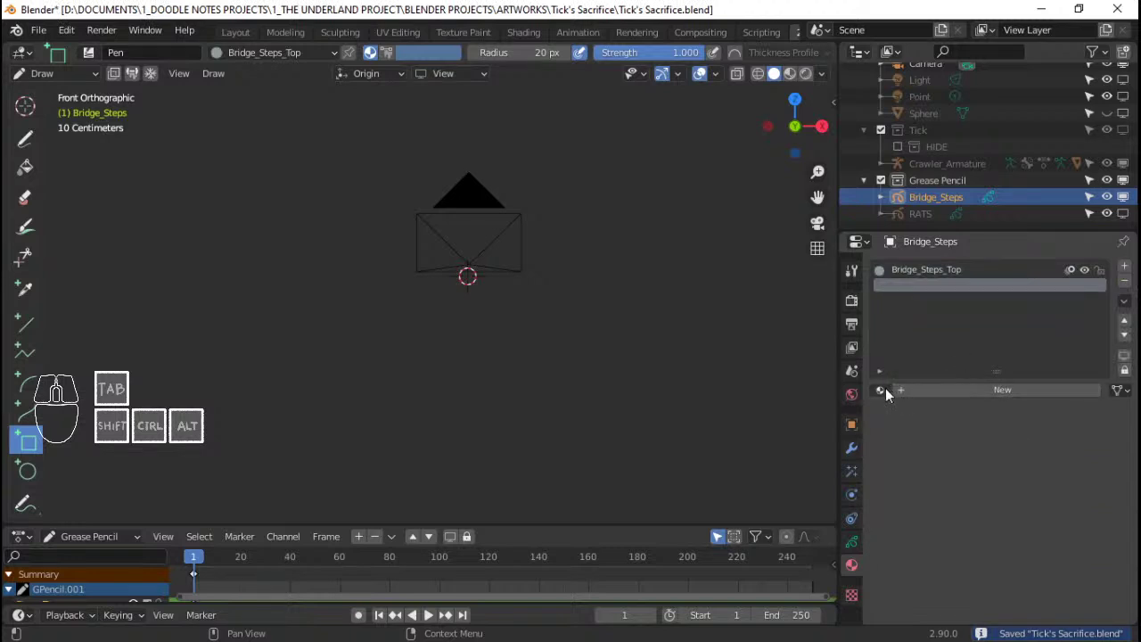
click(886, 389)
click(932, 428)
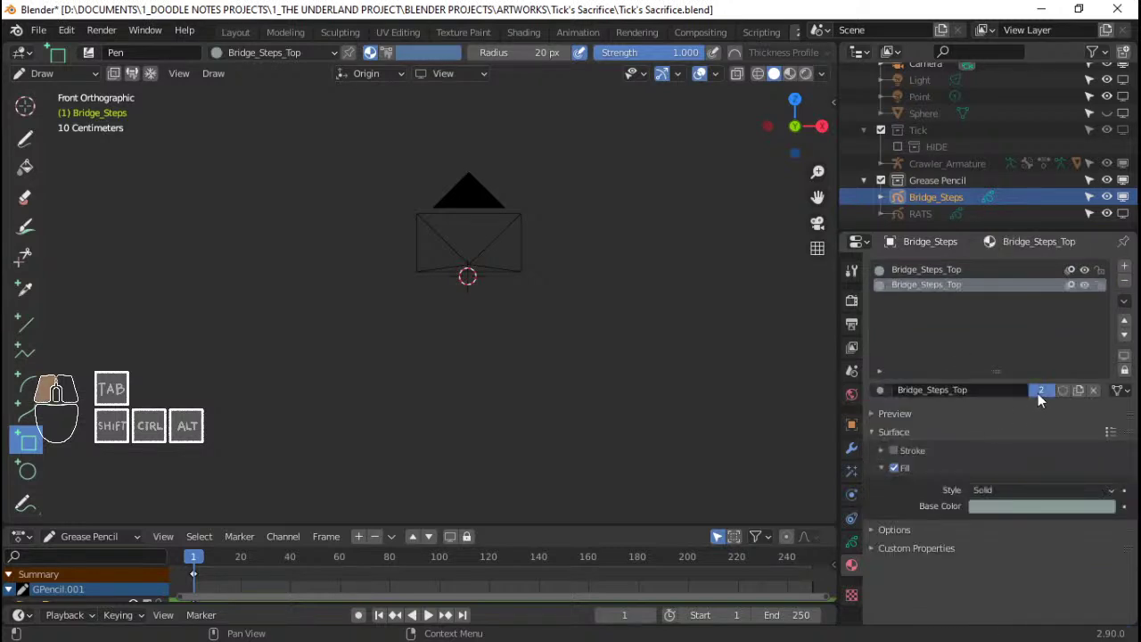
click(1038, 393)
double_click(970, 392)
drag(956, 394, 1016, 393)
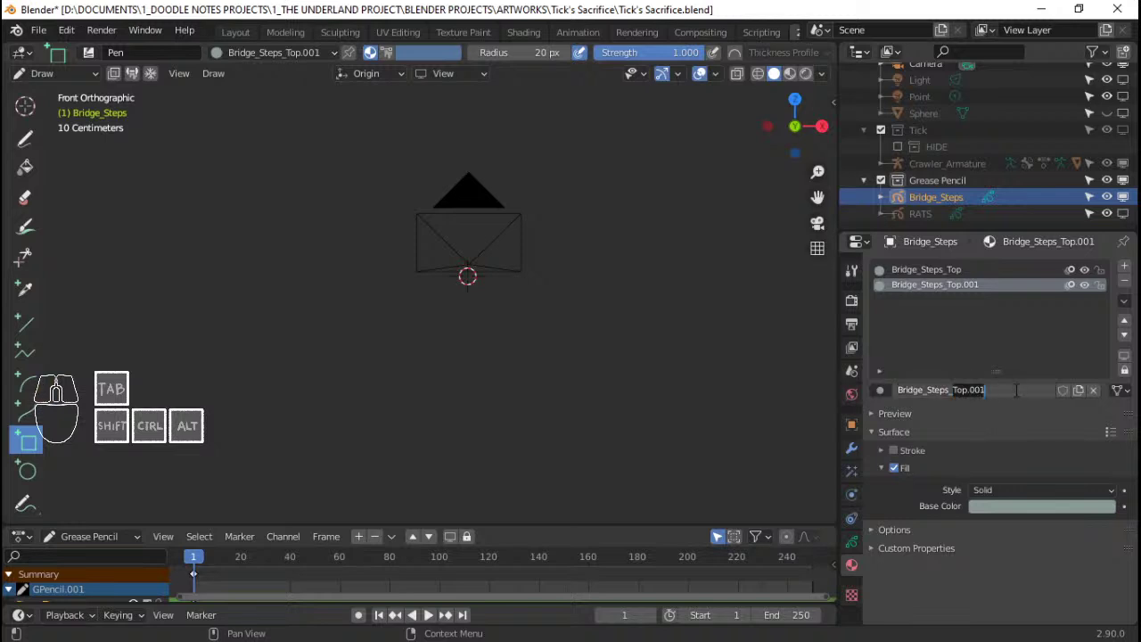
text(Front)
key(Return)
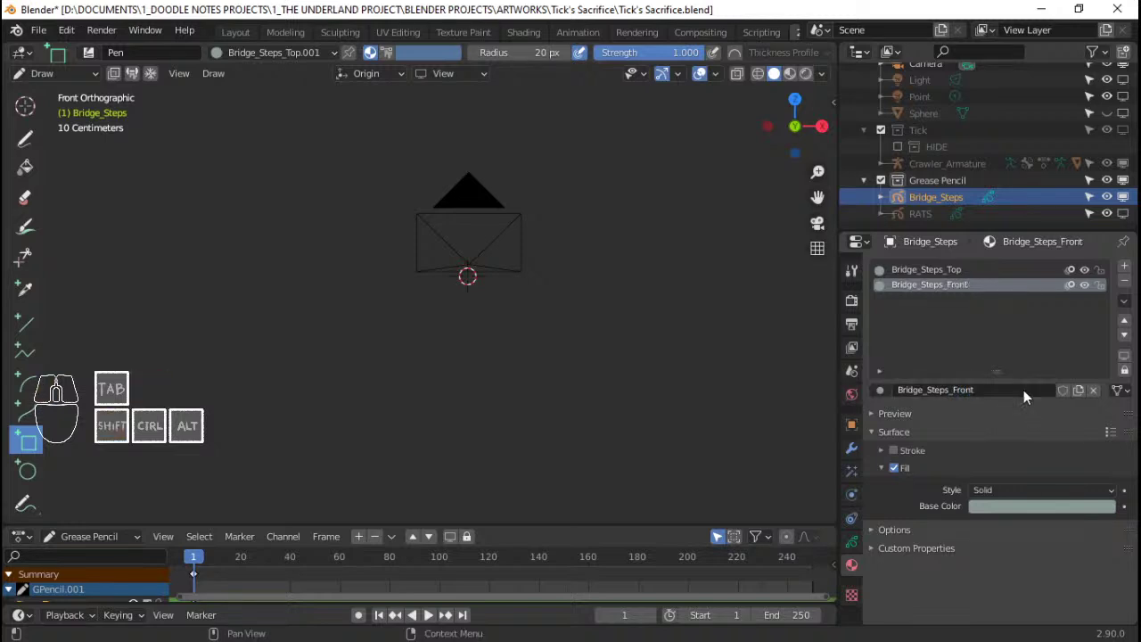
key(ctrl+s)
click(998, 505)
drag(1104, 357, 1107, 362)
In front view, draw a long, thin filled rectangle below the step's top line using wireframe shading, and return to solid shading
scroll(523, 269, up, 4)
shift+middle_drag(522, 267, 443, 284)
middle_drag(365, 270, 473, 295)
key(KP_1)
scroll(740, 156, down, 3)
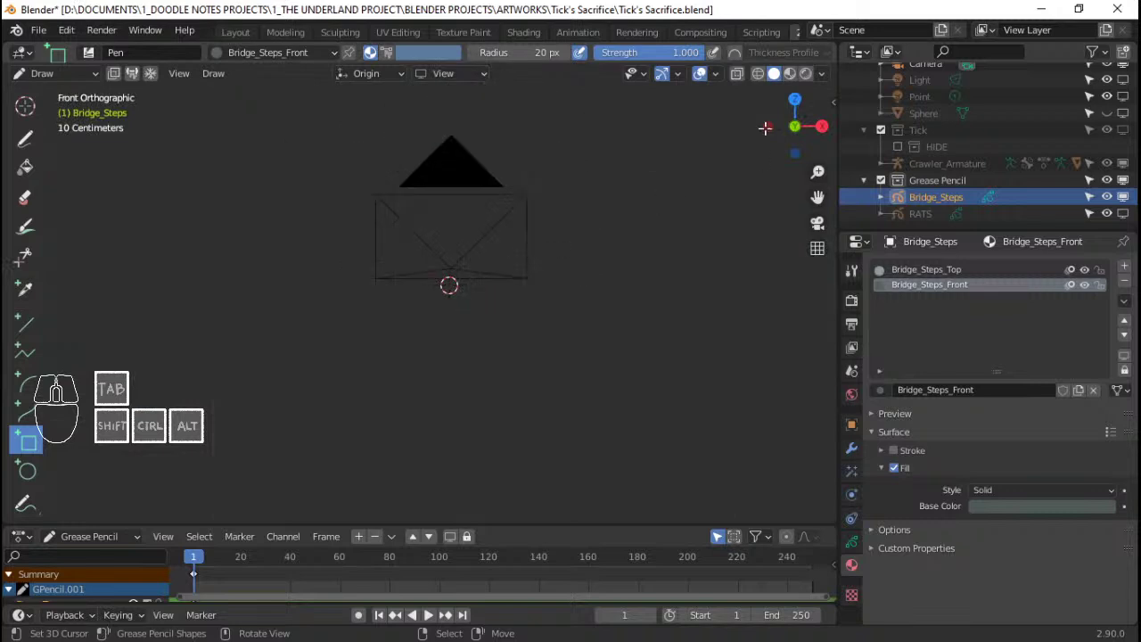
click(758, 75)
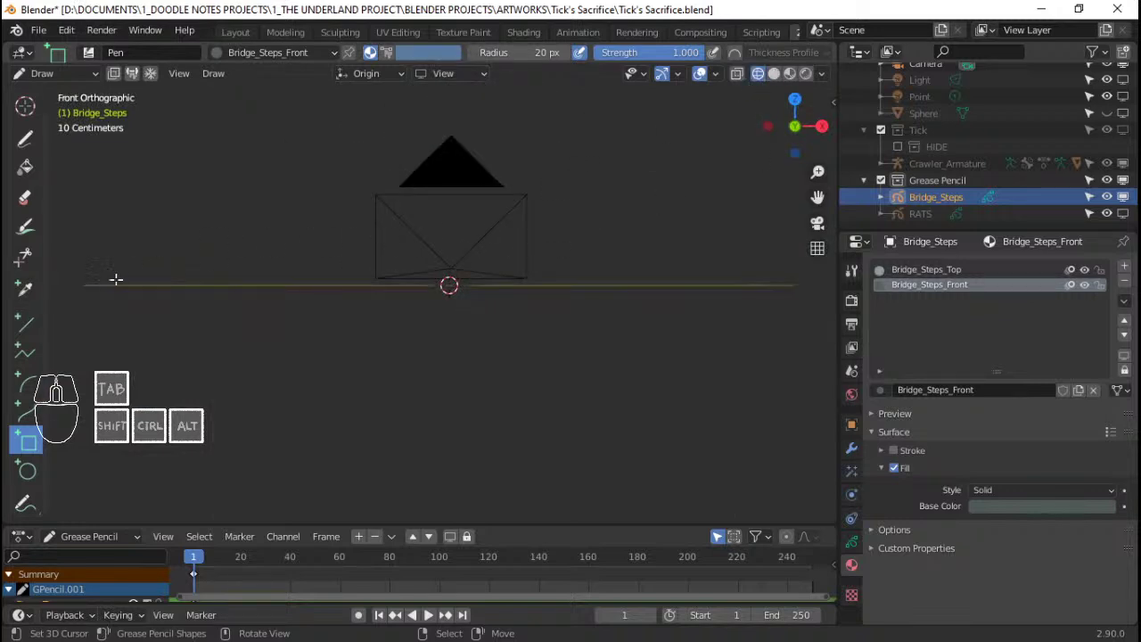
drag(81, 284, 586, 308)
drag(768, 306, 796, 309)
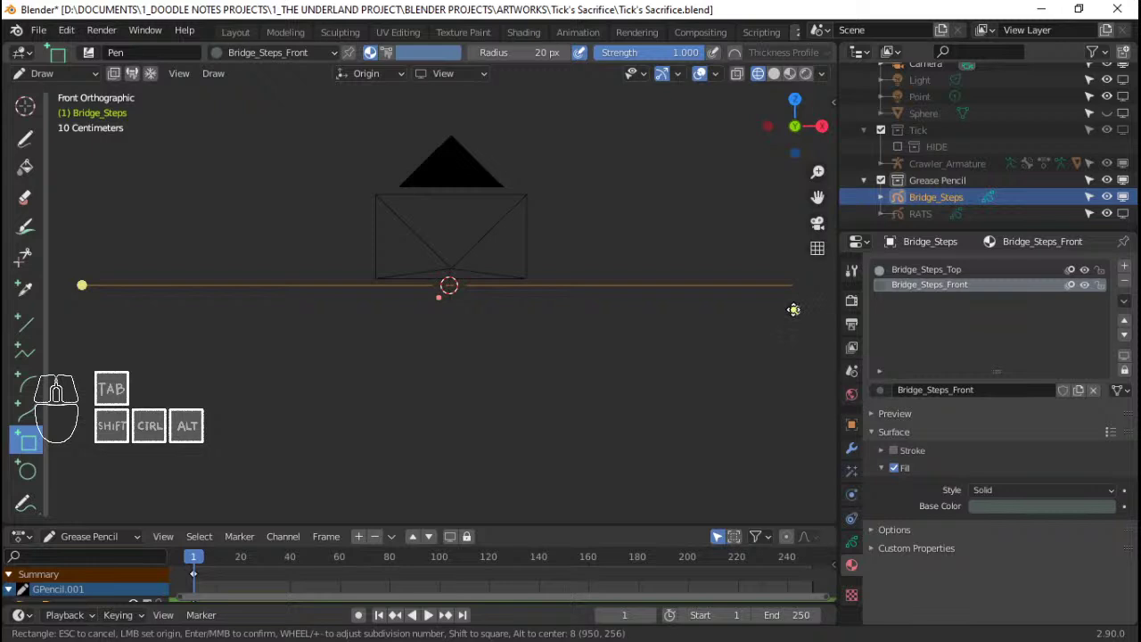
key(Return)
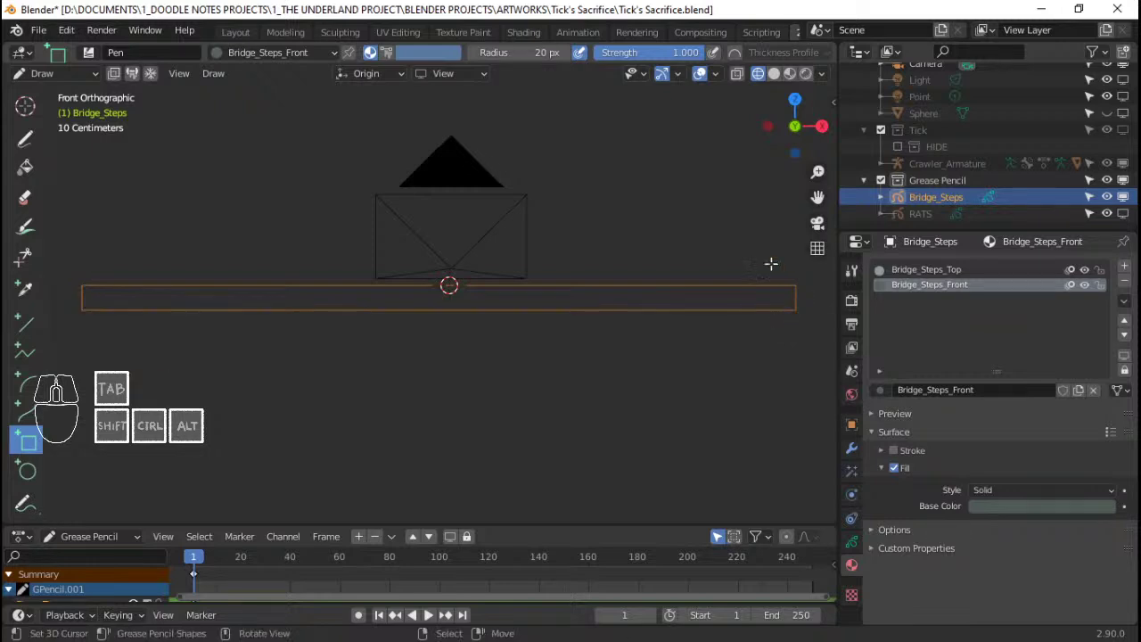
click(772, 74)
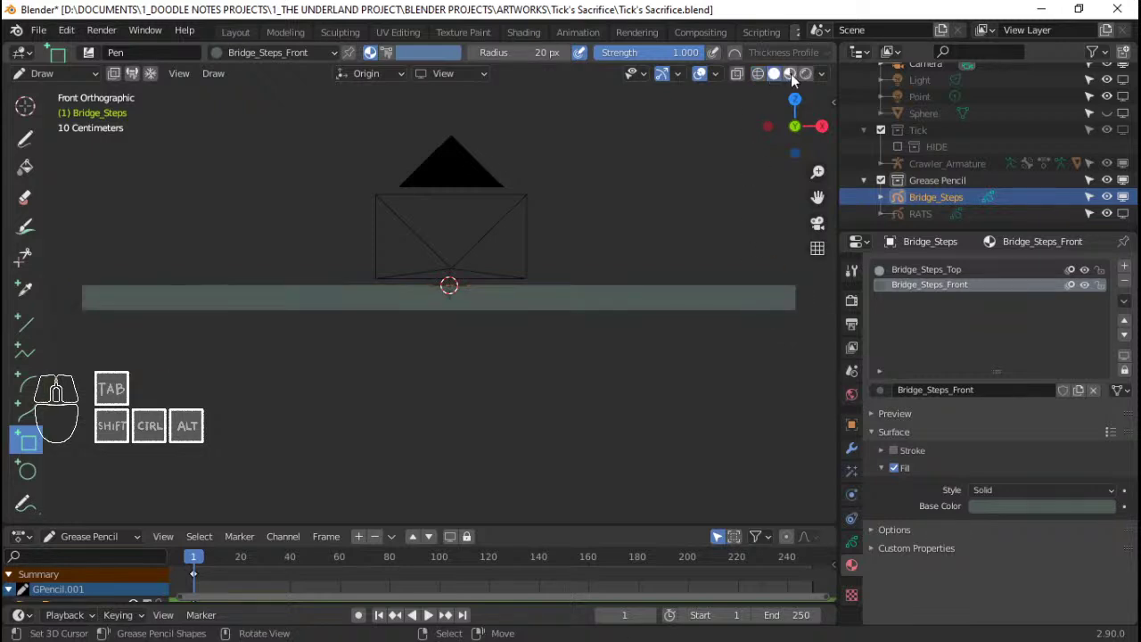
In Edit Mode, move the whole front rectangle about -0.2 m along Y to the top face's front edge, and return to Draw mode
mouse_move(652, 243)
middle_down()
mouse_move(499, 280)
mouse_move(484, 247)
mouse_move(438, 338)
middle_up()
click(775, 75)
key(Tab)
click(411, 373)
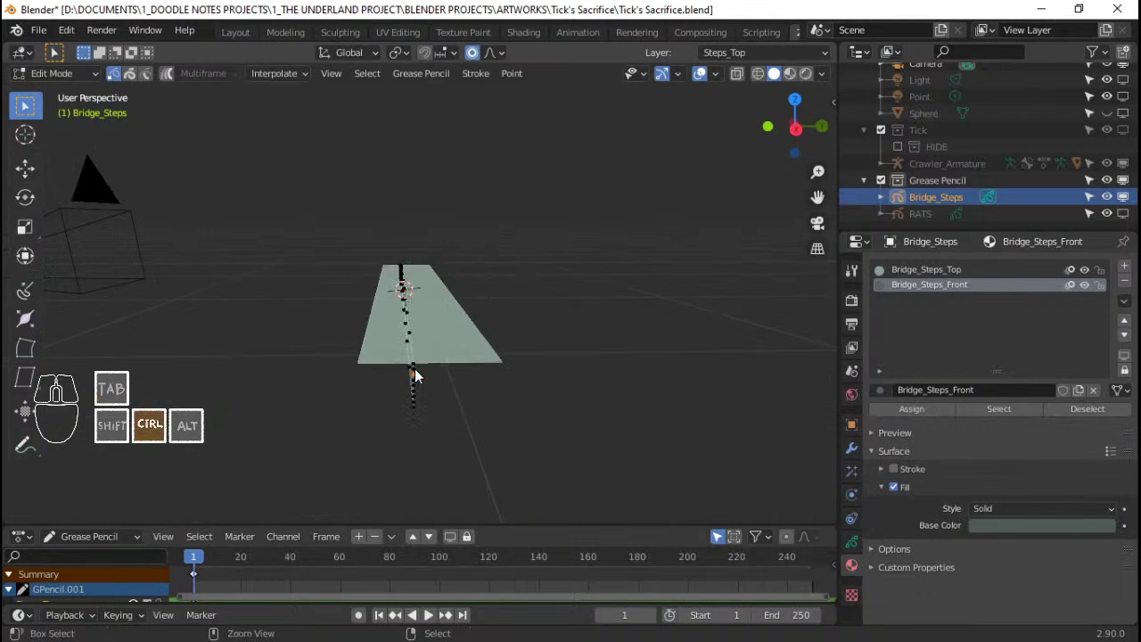
key(ctrl+l)
key(KP_3)
scroll(419, 302, up, 5)
key(g)
key(y)
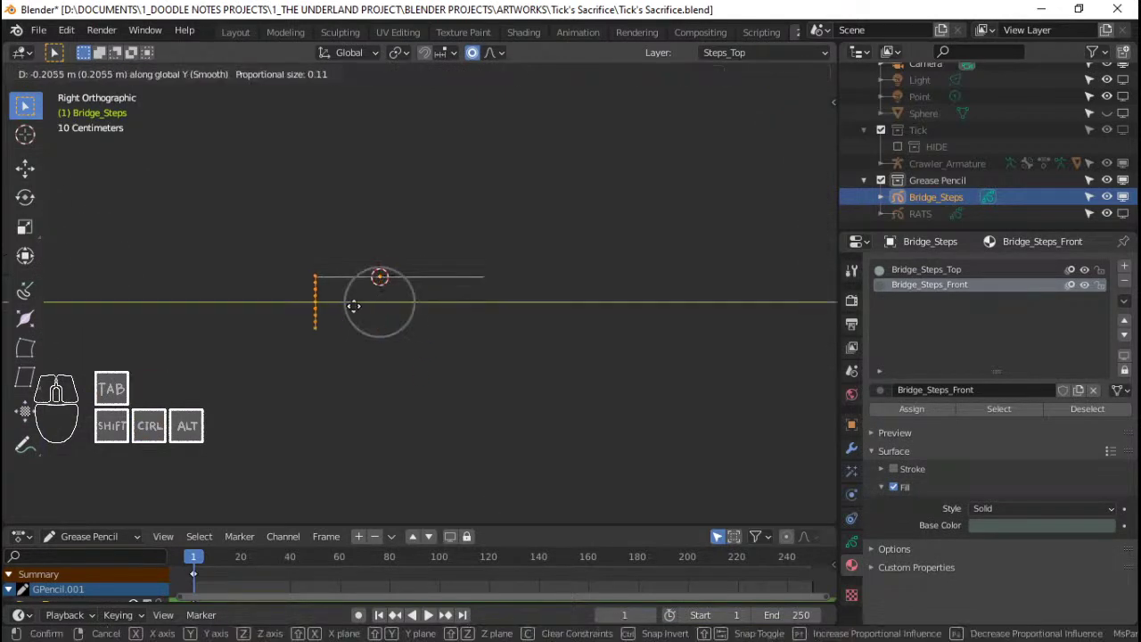
click(353, 304)
mouse_move(353, 300)
middle_down()
mouse_move(427, 280)
mouse_move(489, 298)
mouse_move(423, 306)
mouse_move(576, 311)
mouse_move(625, 280)
mouse_move(675, 286)
middle_up()
key(Tab)
scroll(479, 339, up, 4)
mouse_move(478, 339)
middle_down()
mouse_move(617, 344)
mouse_move(494, 326)
mouse_move(377, 265)
mouse_move(403, 285)
middle_up()
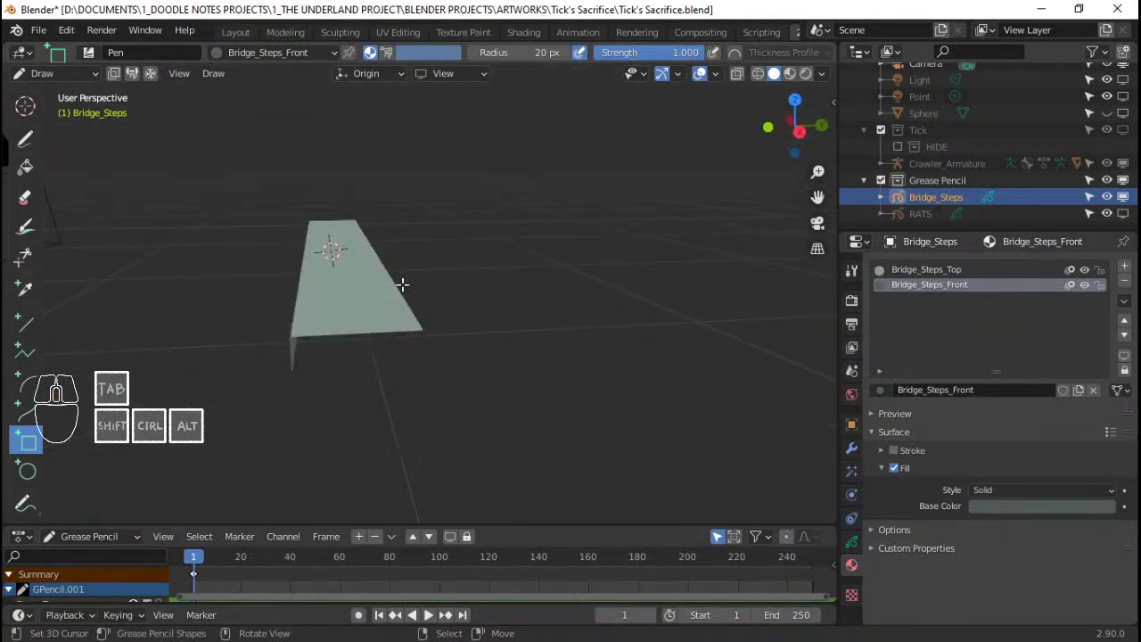
Activate the Draw tool and add a new material named Rope Web to Bridge_Steps
click(25, 136)
middle_drag(363, 187, 480, 254)
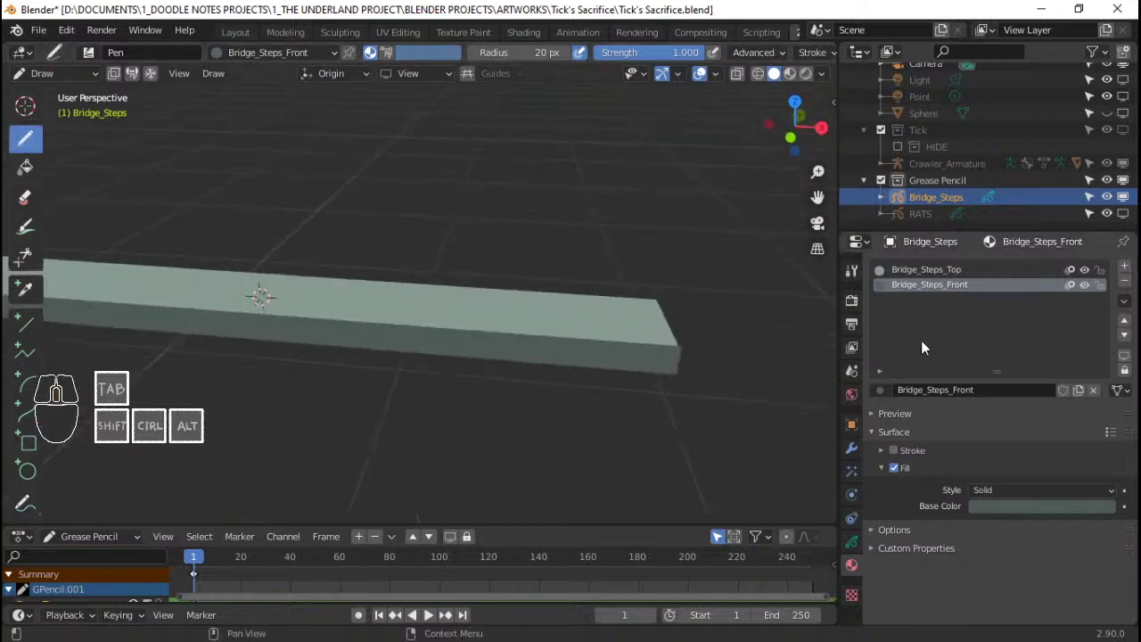
click(1125, 266)
click(880, 389)
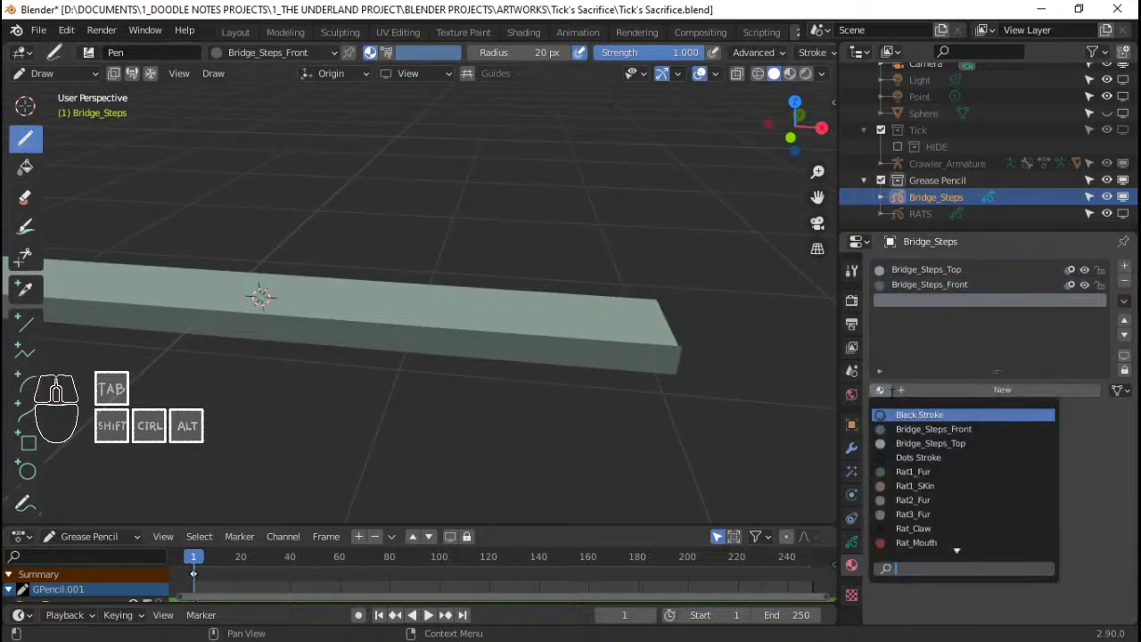
click(990, 392)
click(967, 391)
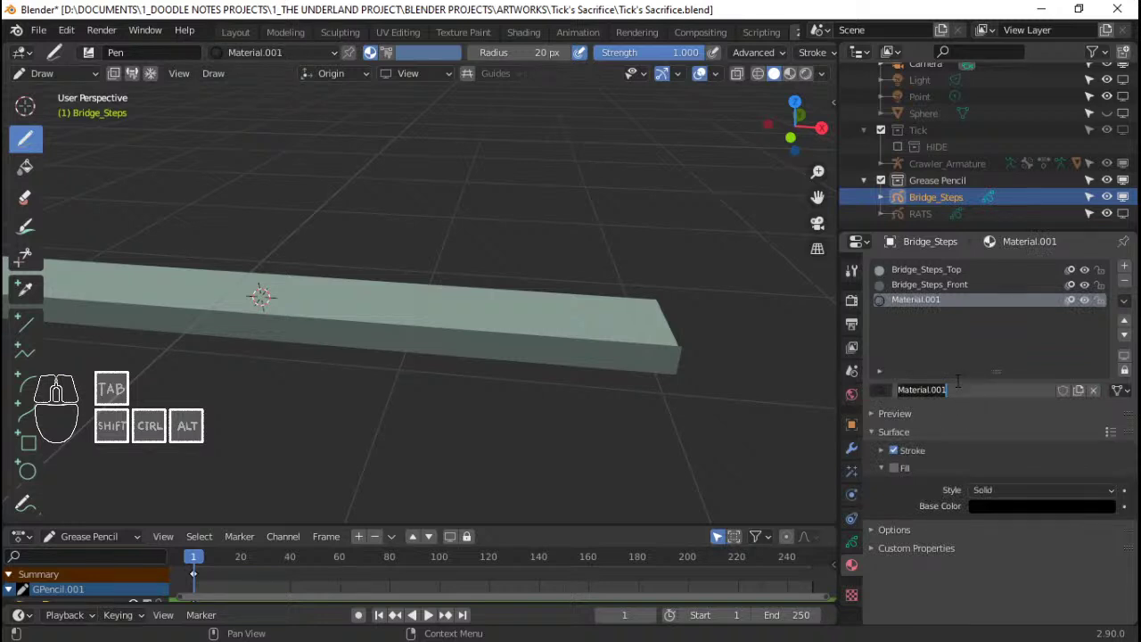
key(shift)
text(Rope W)
key(Return)
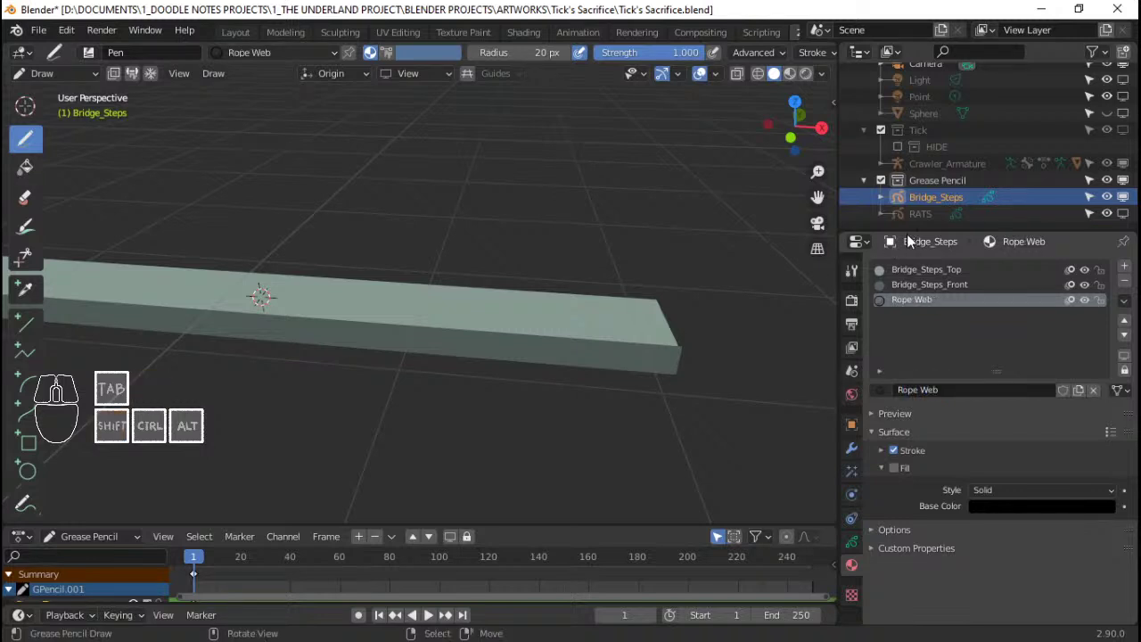
Set the stroke base colour of the Rope Web material to a light grey
click(947, 452)
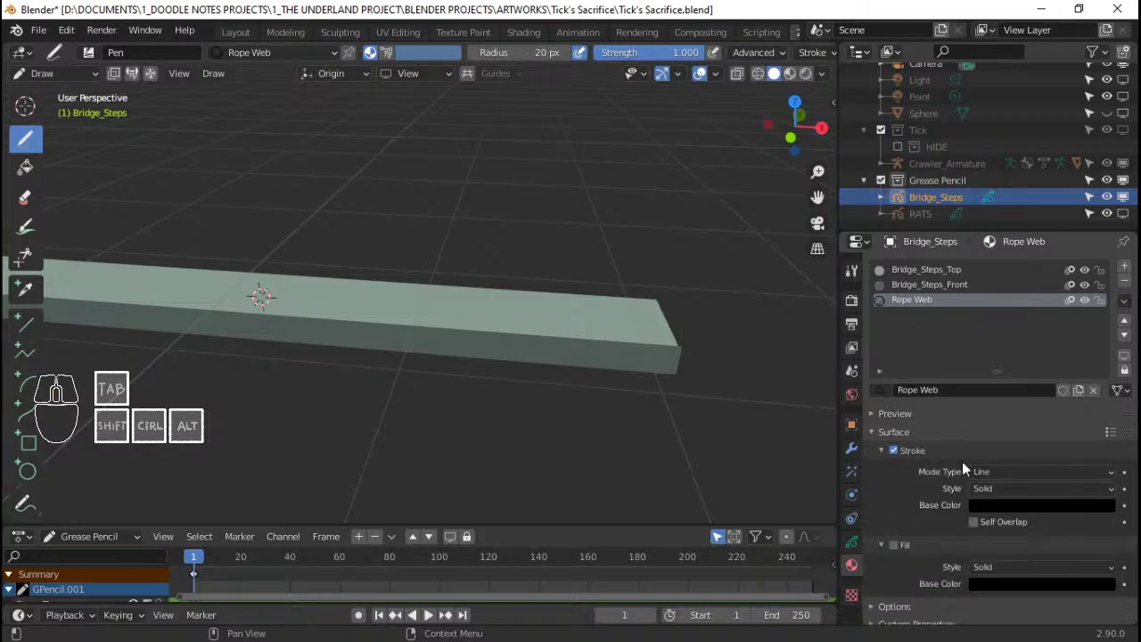
click(1010, 508)
drag(1109, 398, 1112, 333)
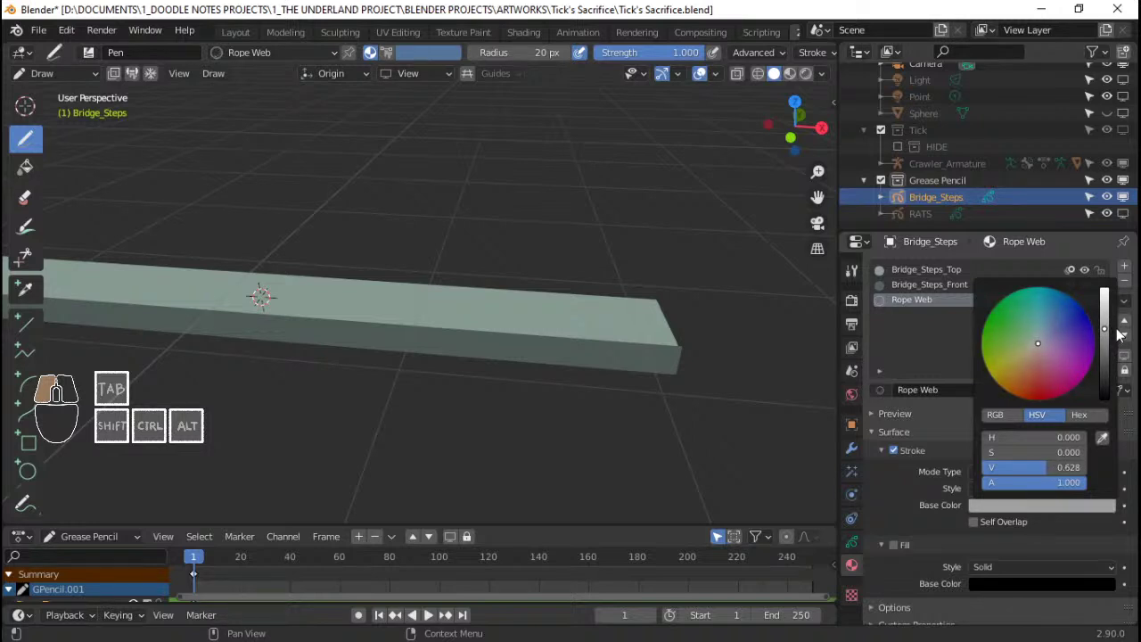
drag(1120, 334, 1120, 321)
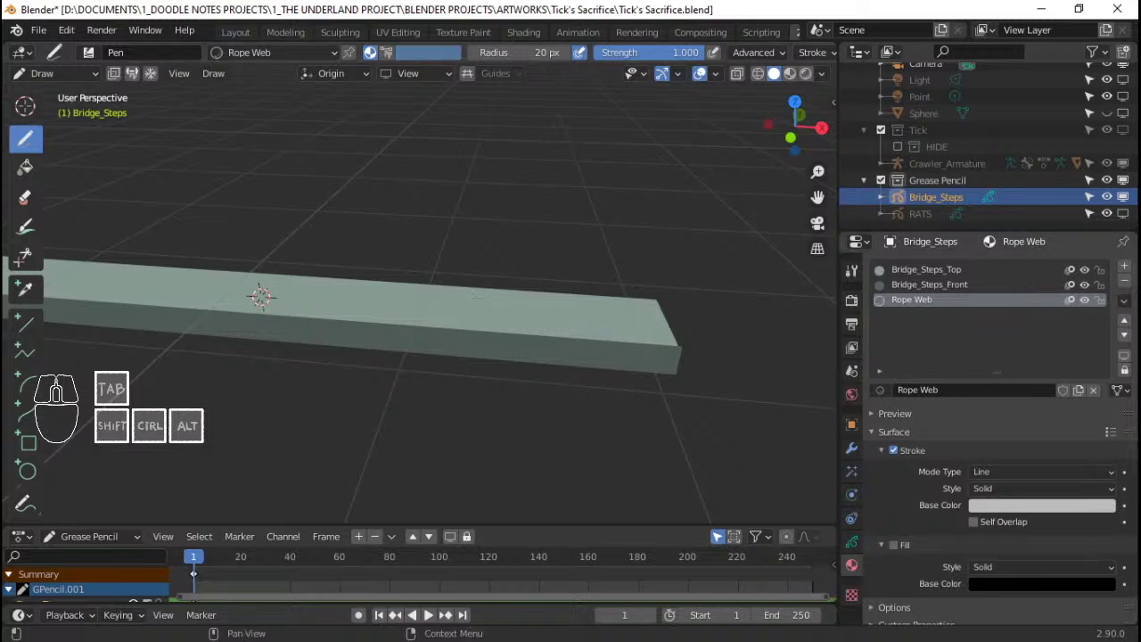
Set the stroke placement to Stroke so that new lines stick to the bridge step's existing shapes
middle_drag(624, 295, 629, 345)
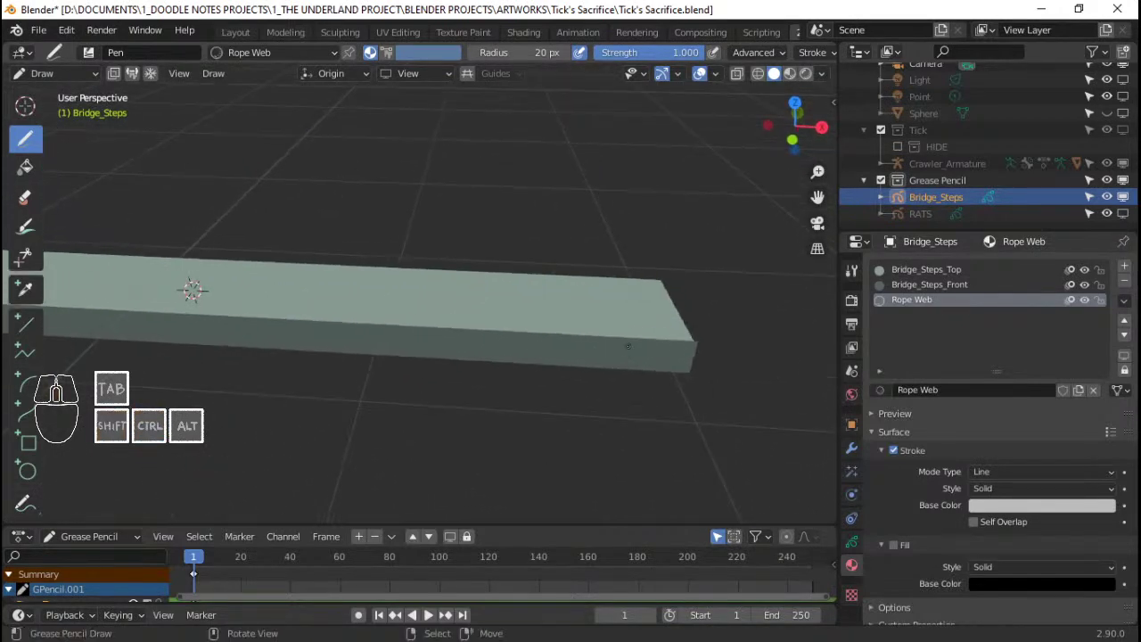
click(335, 74)
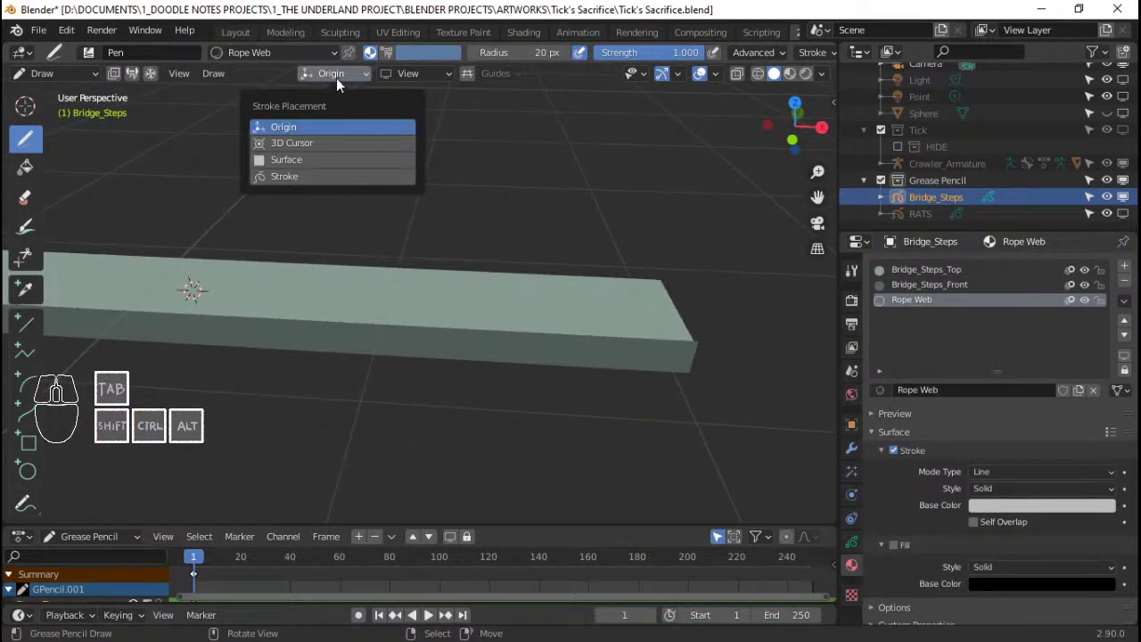
click(331, 179)
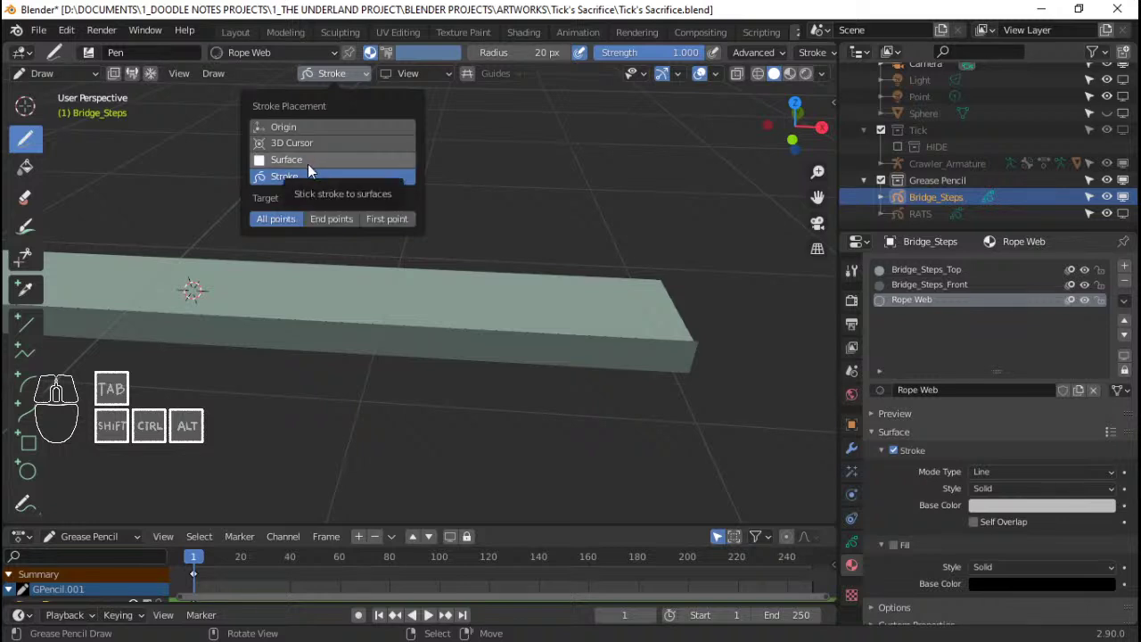
mouse_move(357, 312)
shift+middle_down()
mouse_move(361, 292)
mouse_move(297, 306)
shift+middle_up()
middle_drag(619, 304, 615, 319)
ctrl+middle_drag(615, 319, 650, 306)
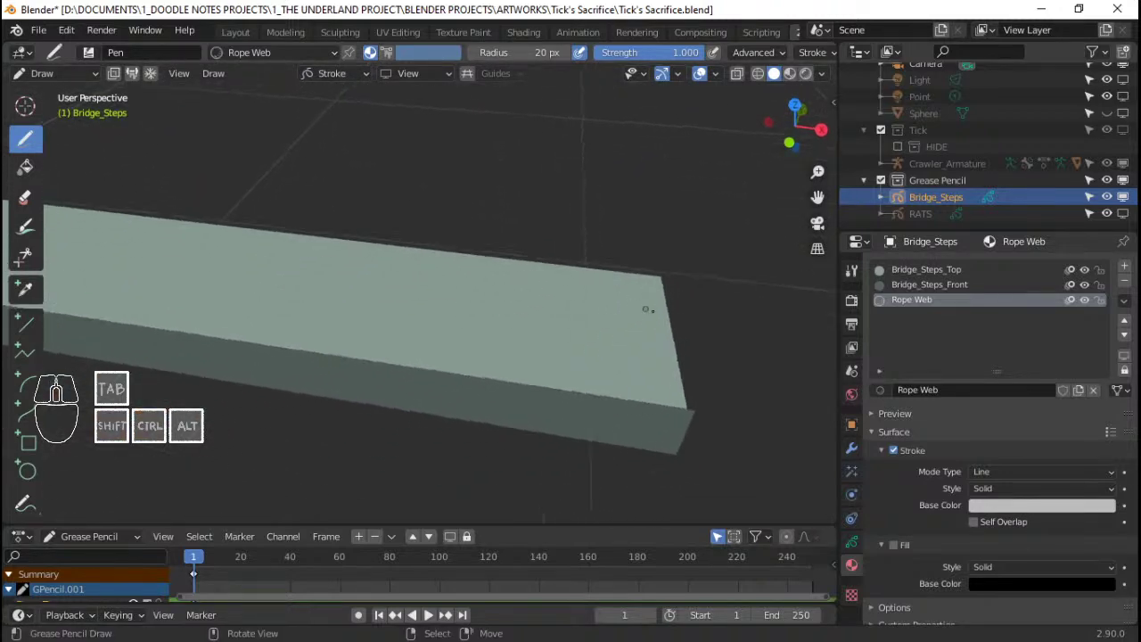
Add a layer named Steps_Rope, lock the Steps_Top and Steps_Front layers, and save the file
click(852, 448)
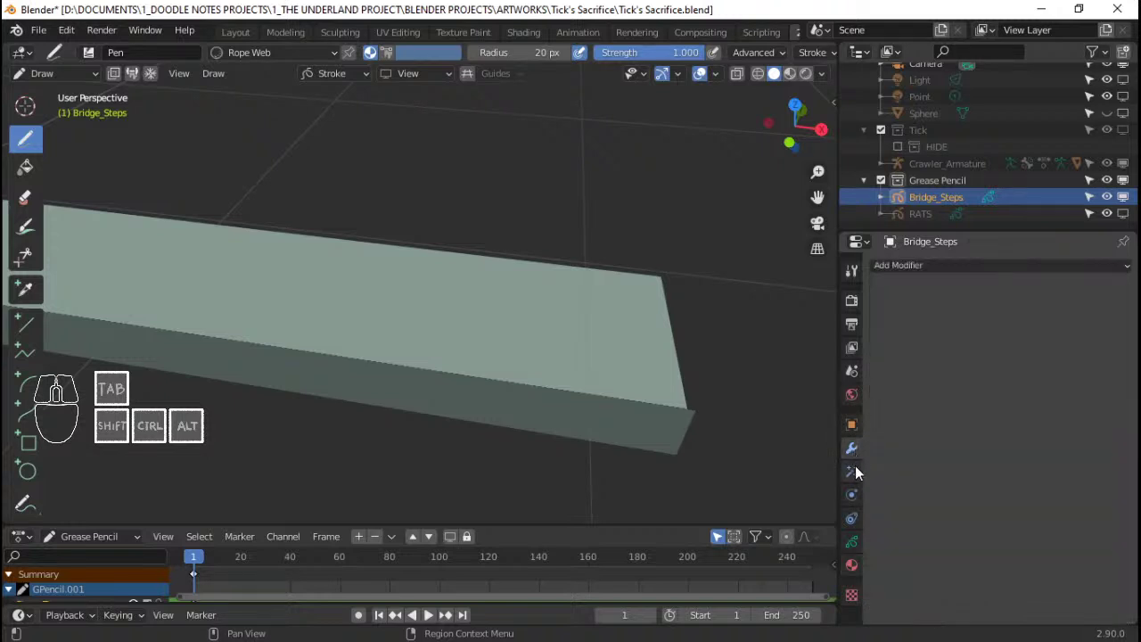
click(856, 557)
click(854, 541)
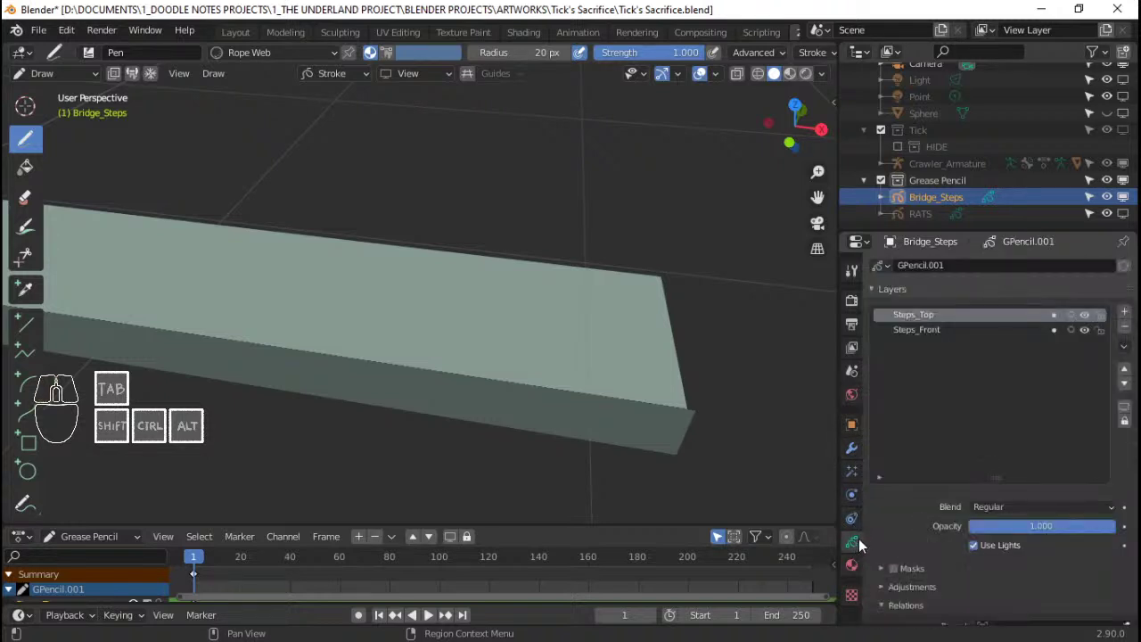
double_click(966, 315)
text(Steps)
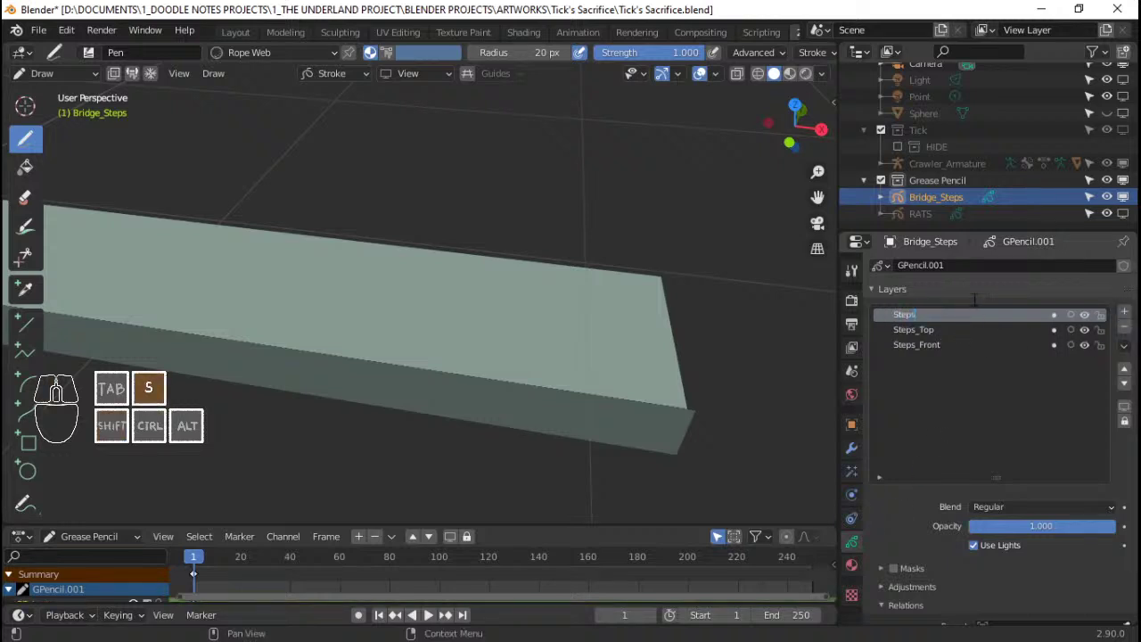
text(_Ri)
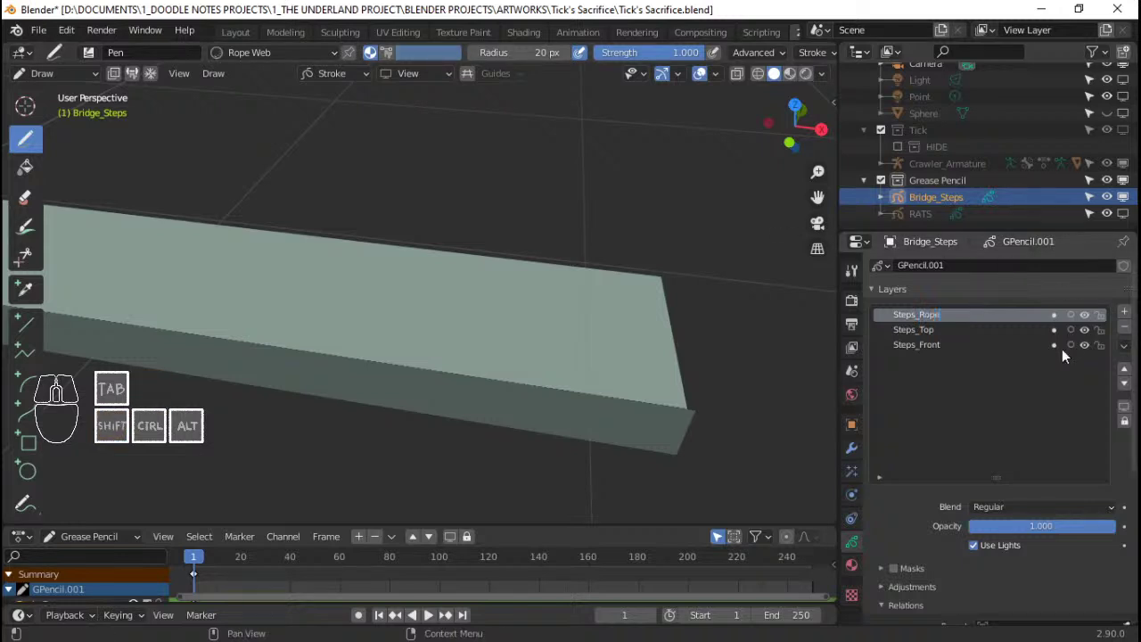
click(1097, 345)
key(ctrl+s)
Try a rope stroke across the bridge step's top face with the Pen brush, and undo it
middle_drag(619, 336, 554, 252)
drag(537, 251, 496, 311)
mouse_move(497, 311)
middle_down()
mouse_move(246, 226)
mouse_move(113, 208)
mouse_move(565, 311)
mouse_move(604, 333)
middle_up()
key(ctrl+z)
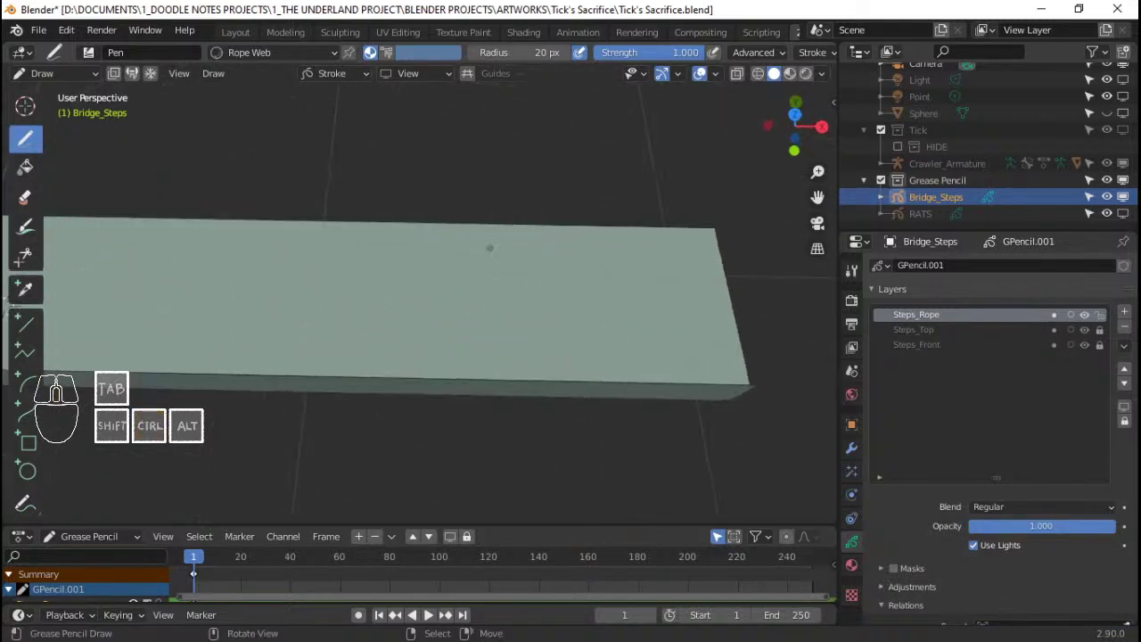
Switch the drawing brush to Ink Pen Rough
click(88, 52)
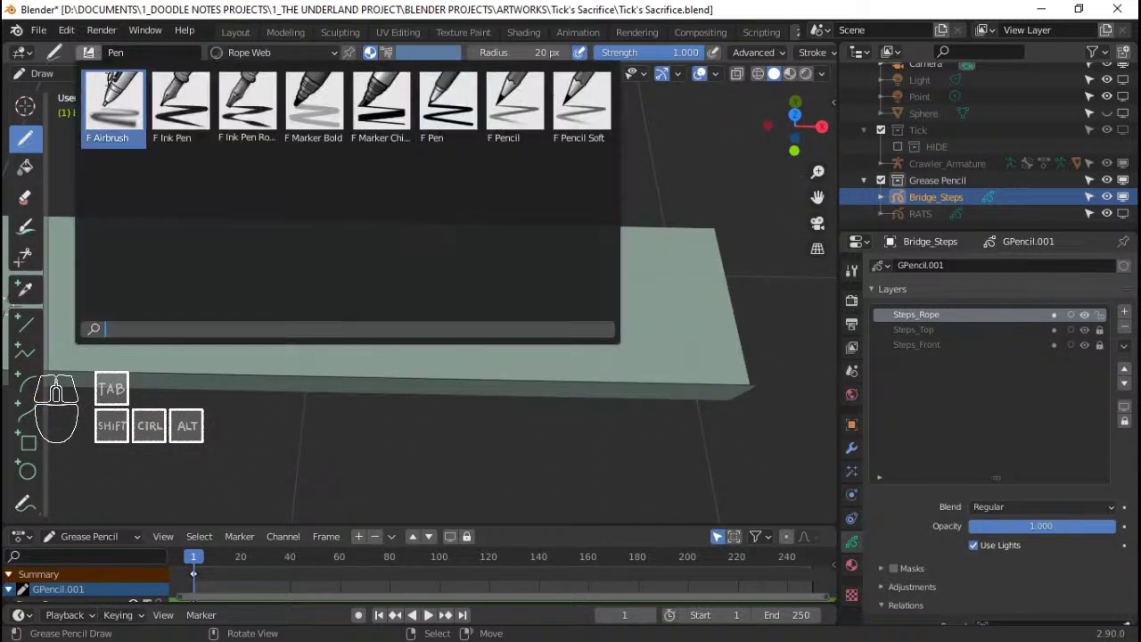
click(248, 106)
middle_drag(557, 298, 535, 231)
Try several Ink Pen Rough rope strokes across the step's top face, and undo them
drag(526, 192, 542, 326)
key(ctrl+z)
drag(523, 196, 542, 318)
key(ctrl+z)
drag(521, 192, 550, 341)
drag(526, 189, 538, 342)
drag(510, 187, 545, 352)
mouse_move(543, 192)
middle_down()
mouse_move(473, 220)
mouse_move(457, 204)
mouse_move(450, 268)
mouse_move(525, 267)
mouse_move(550, 242)
mouse_move(544, 216)
middle_up()
key(ctrl+z)
key(ctrl+z)
key(ctrl+z)
Paint several overlapping Ink Pen Rough rope strokes across the step's top face near its positive-X end
drag(546, 228, 509, 262)
mouse_move(509, 262)
middle_down()
mouse_move(448, 219)
mouse_move(523, 265)
mouse_move(555, 230)
middle_up()
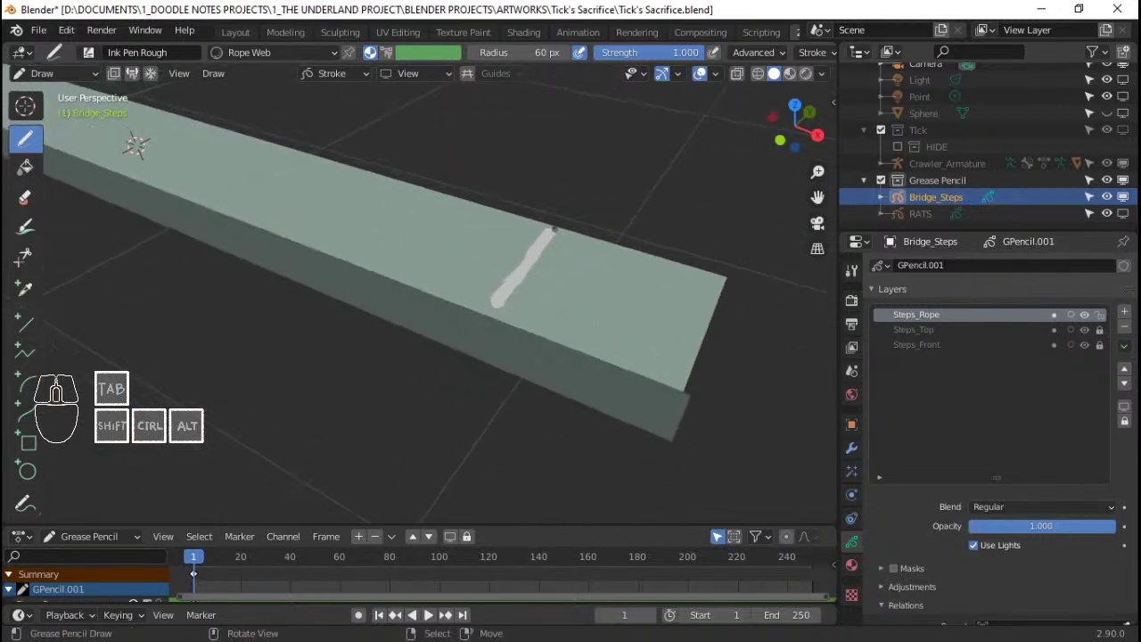
drag(490, 303, 523, 266)
drag(569, 237, 488, 307)
mouse_move(488, 308)
middle_down()
mouse_move(479, 236)
mouse_move(594, 252)
mouse_move(610, 223)
middle_up()
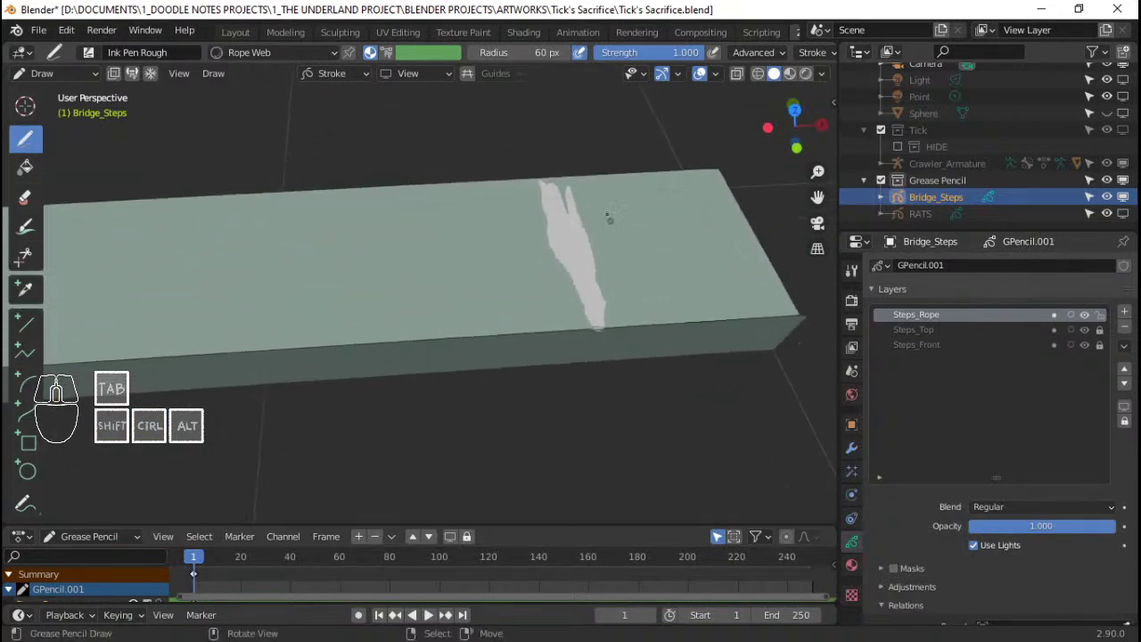
drag(584, 178, 573, 254)
middle_drag(557, 319, 612, 226)
drag(611, 226, 603, 217)
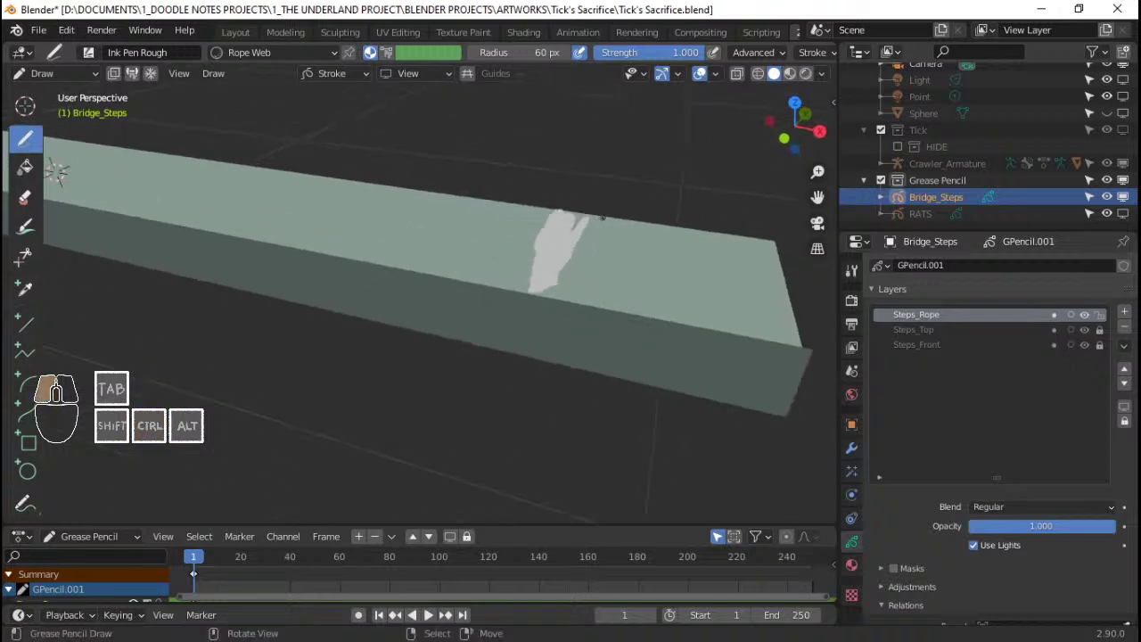
drag(513, 280, 536, 280)
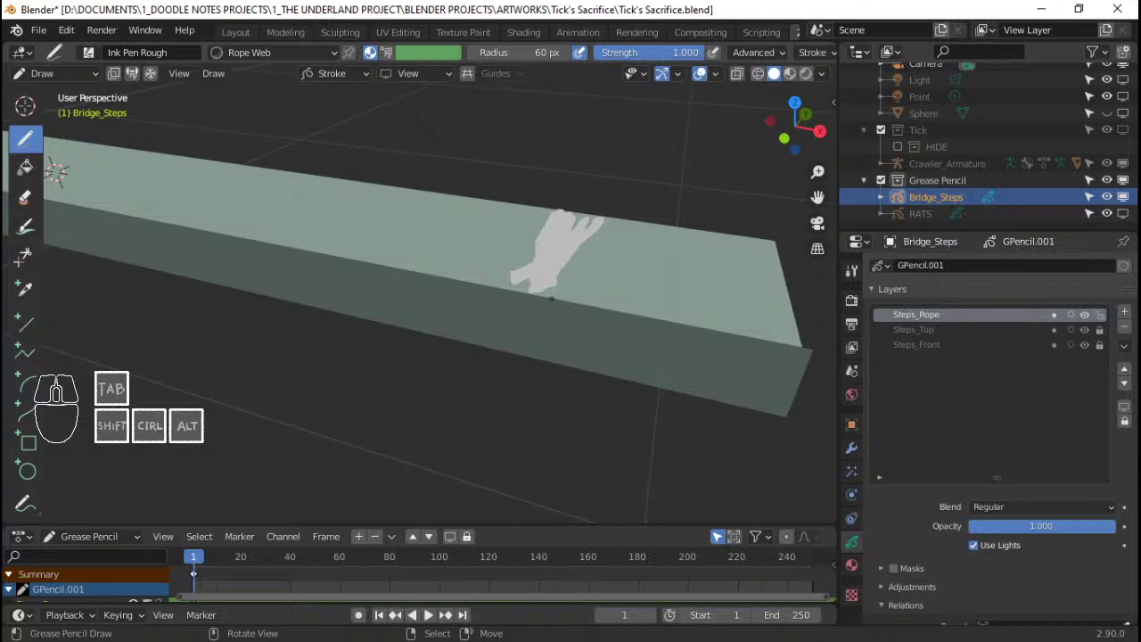
Continue the rope down the step's front face with several crossing strokes, and save the file
mouse_move(561, 286)
middle_down()
mouse_move(458, 255)
mouse_move(464, 288)
mouse_move(562, 313)
mouse_move(499, 349)
mouse_move(481, 330)
mouse_move(491, 293)
mouse_move(380, 286)
mouse_move(392, 267)
mouse_move(440, 295)
mouse_move(238, 216)
middle_up()
mouse_move(362, 222)
ctrl+middle_down()
mouse_move(467, 315)
mouse_move(436, 322)
mouse_move(455, 293)
mouse_move(525, 289)
mouse_move(535, 318)
mouse_move(574, 303)
ctrl+middle_up()
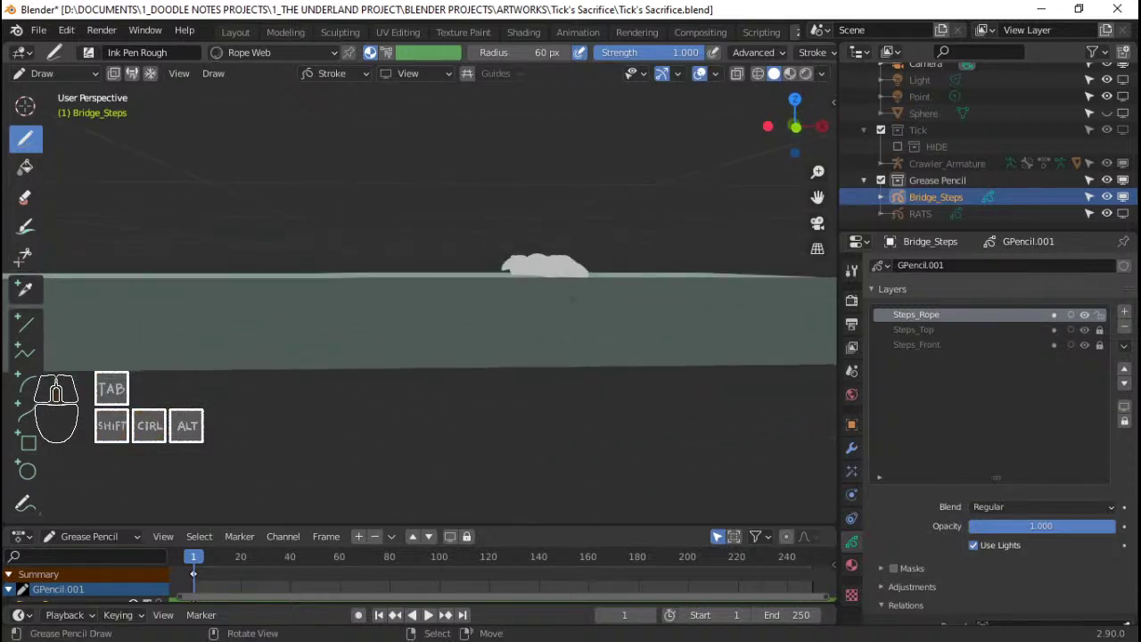
drag(557, 283, 581, 361)
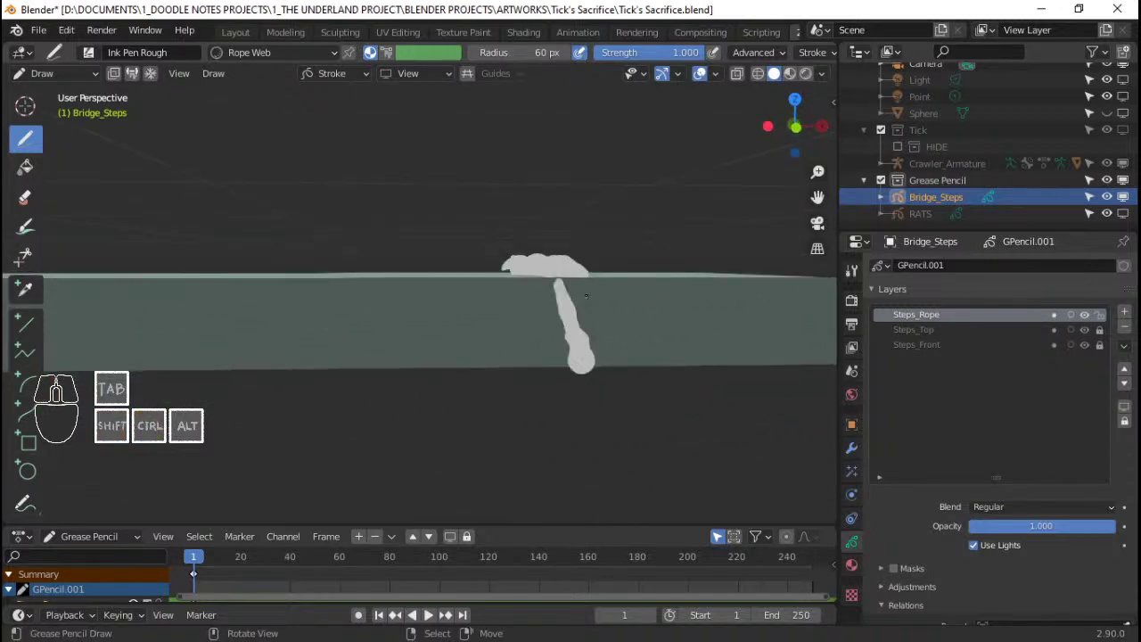
drag(582, 283, 548, 359)
mouse_move(548, 359)
middle_down()
mouse_move(445, 290)
mouse_move(518, 249)
middle_up()
drag(516, 245, 507, 325)
drag(525, 247, 514, 243)
mouse_move(539, 268)
middle_down()
mouse_move(517, 311)
mouse_move(456, 331)
mouse_move(535, 294)
mouse_move(637, 285)
mouse_move(547, 272)
mouse_move(541, 310)
middle_up()
key(ctrl+s)
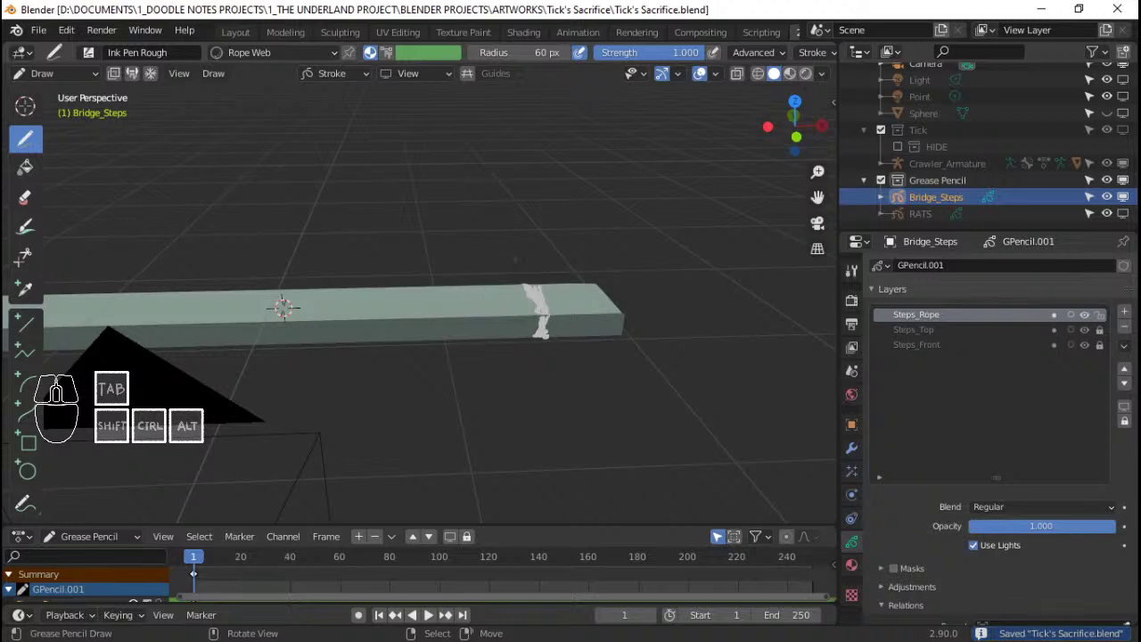
Duplicate the complete rope strokes in Edit Mode and move the copy along the global X axis to the step's opposite end
key(Tab)
mouse_move(624, 321)
middle_down()
mouse_move(645, 320)
mouse_move(570, 320)
mouse_move(586, 374)
mouse_move(635, 360)
middle_up()
right_click(585, 374)
key(c)
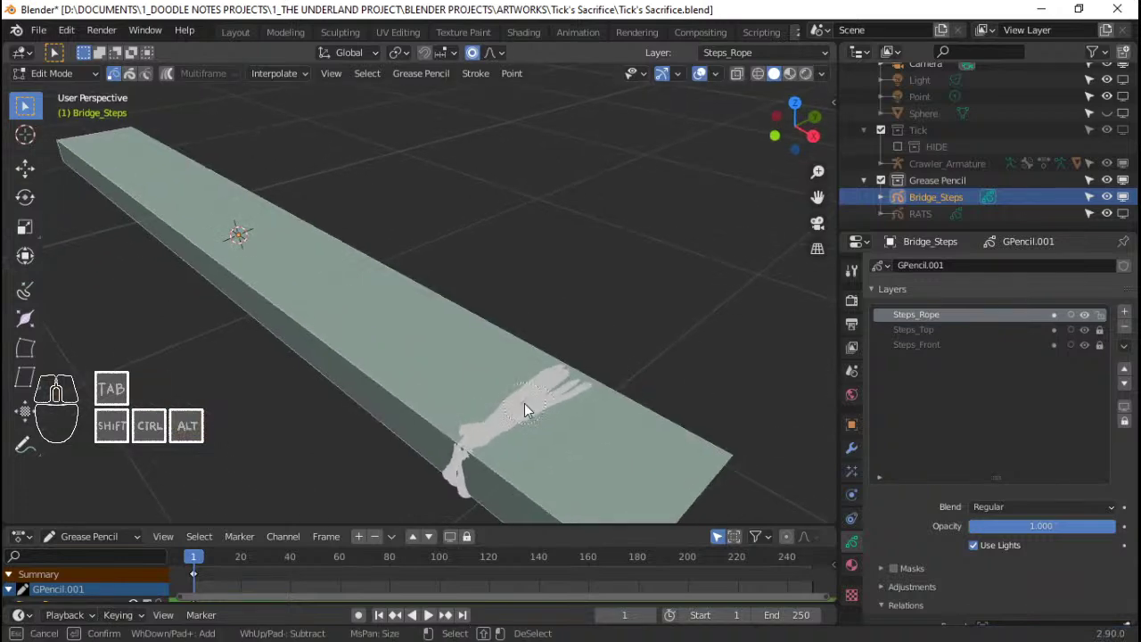
click(525, 395)
middle_drag(537, 398, 662, 346)
key(c)
drag(634, 346, 636, 348)
right_click(635, 346)
scroll(635, 346, down, 4)
middle_drag(635, 346, 602, 325)
key(ctrl+l)
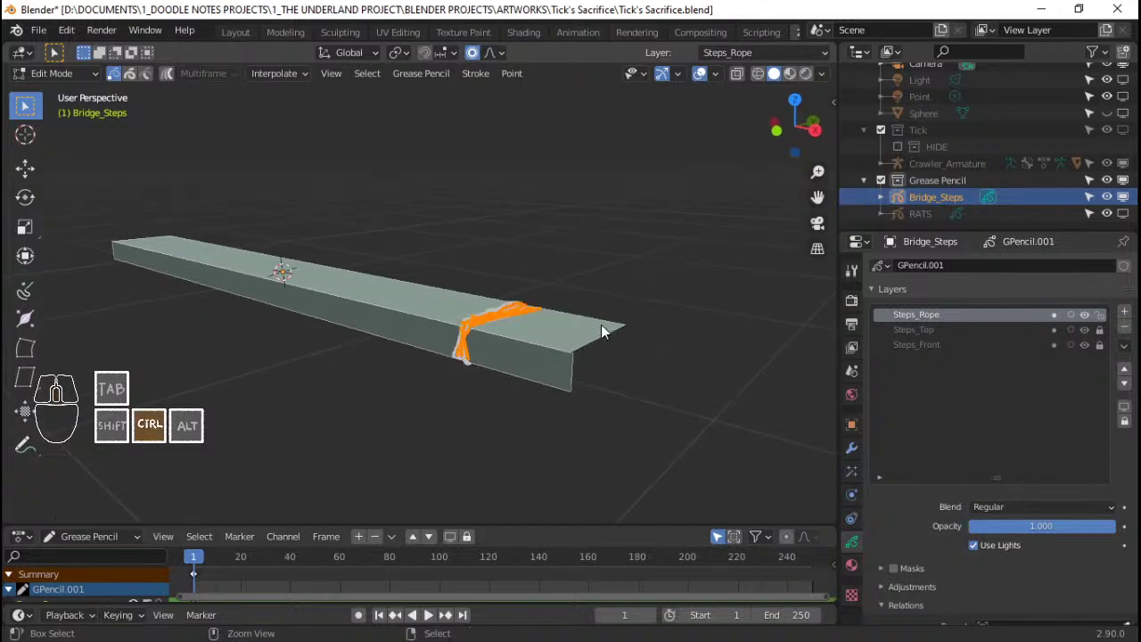
middle_drag(446, 285, 558, 323)
scroll(535, 315, up, 2)
key(g)
key(x)
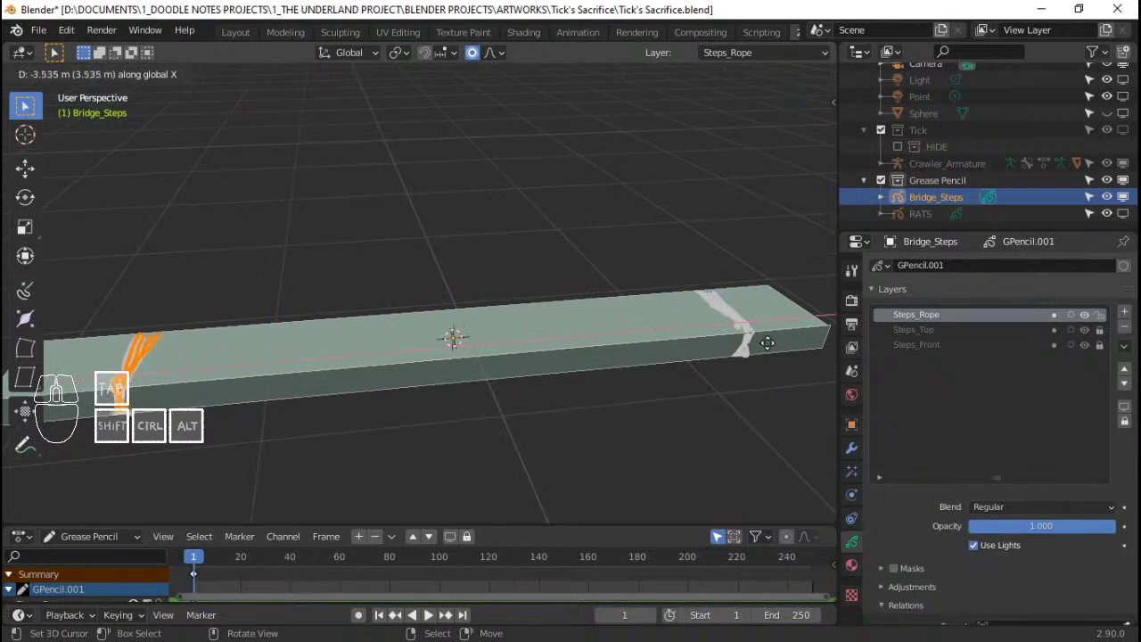
click(749, 345)
Shift the copied rope strokes slightly closer to the step's negative-X end along the global X axis
key(Tab)
scroll(749, 345, down, 3)
middle_drag(749, 345, 704, 328)
scroll(704, 328, up, 3)
shift+middle_drag(246, 355, 314, 345)
key(Tab)
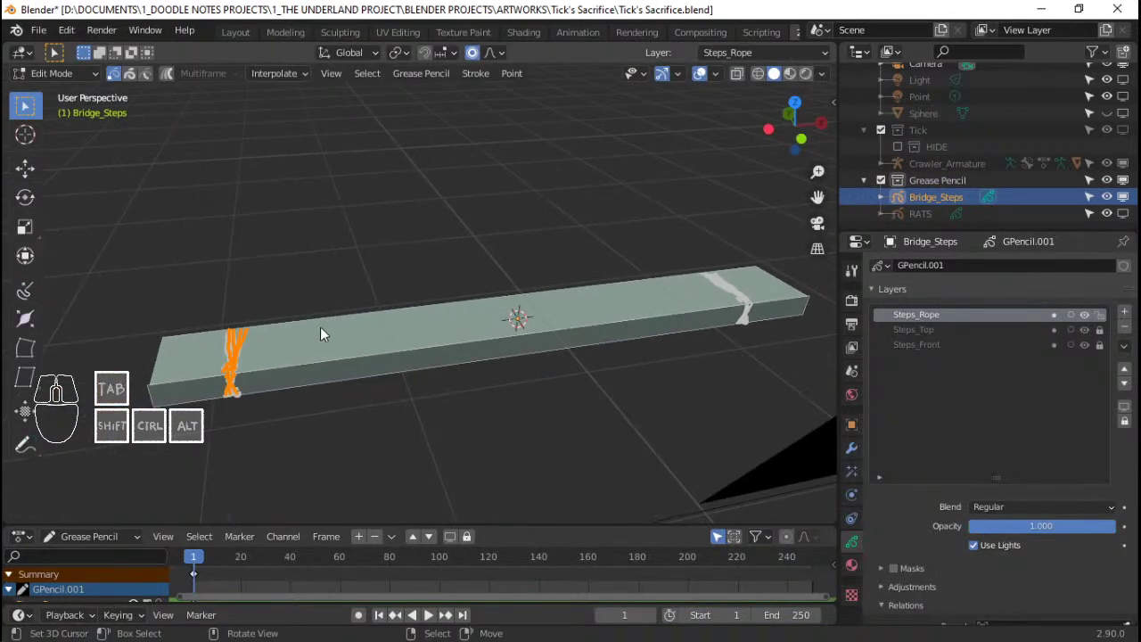
key(g)
key(x)
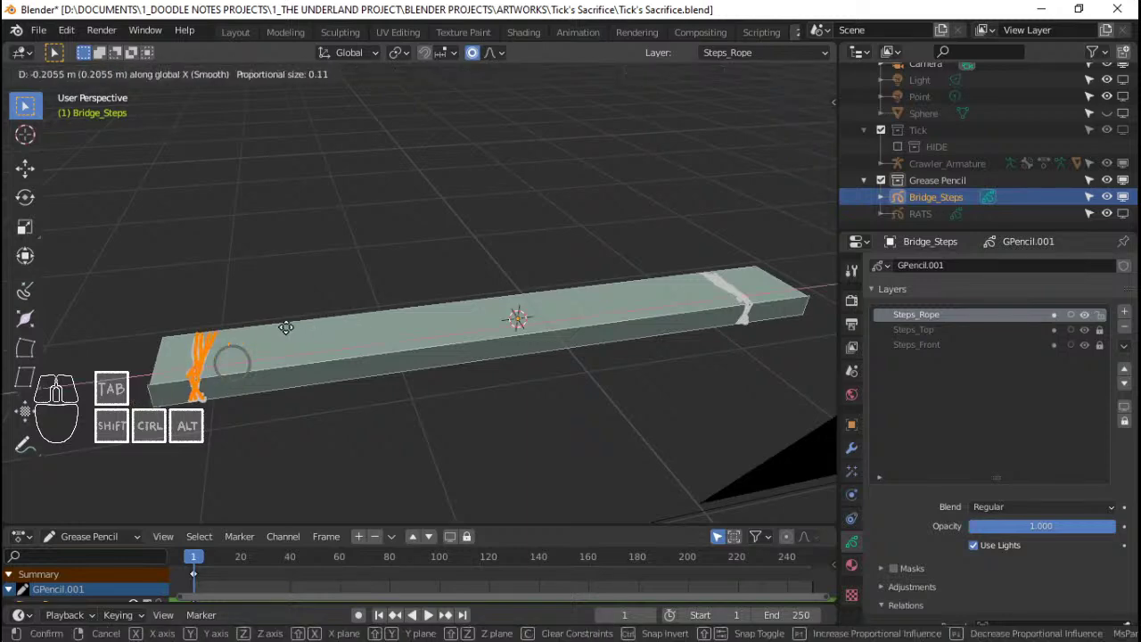
click(293, 328)
key(Tab)
key(Tab)
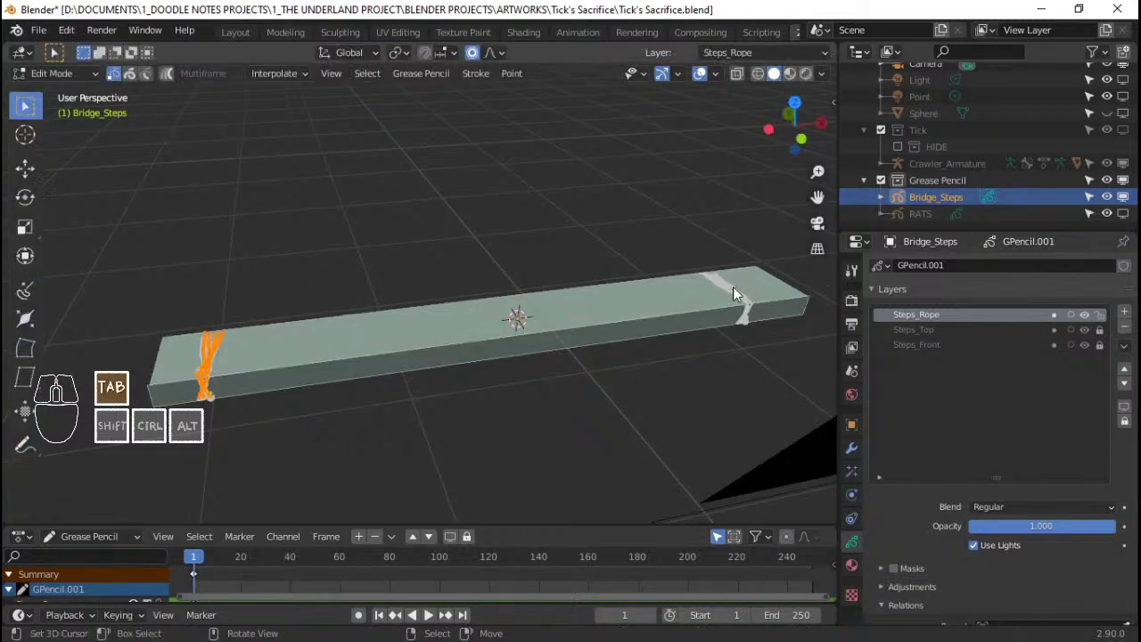
Select the complete original rope strokes, move them along global X closer to the step's positive-X end, and return to Draw Mode
mouse_move(734, 289)
middle_down()
mouse_move(712, 364)
mouse_move(686, 387)
mouse_move(520, 333)
middle_up()
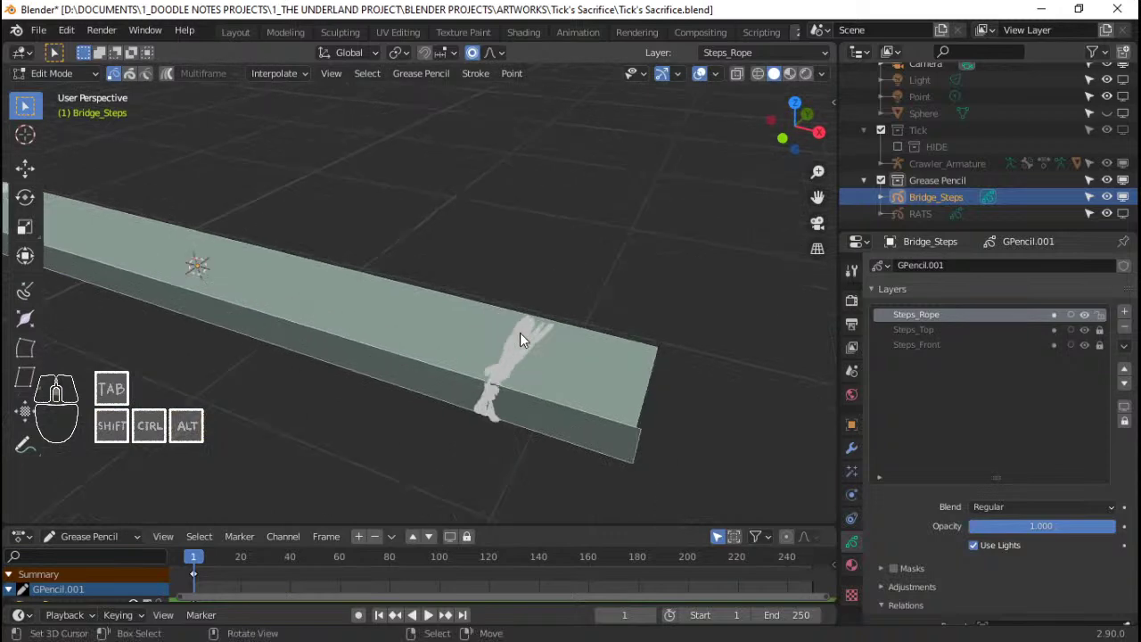
scroll(520, 332, up, 1)
click(535, 392)
key(c)
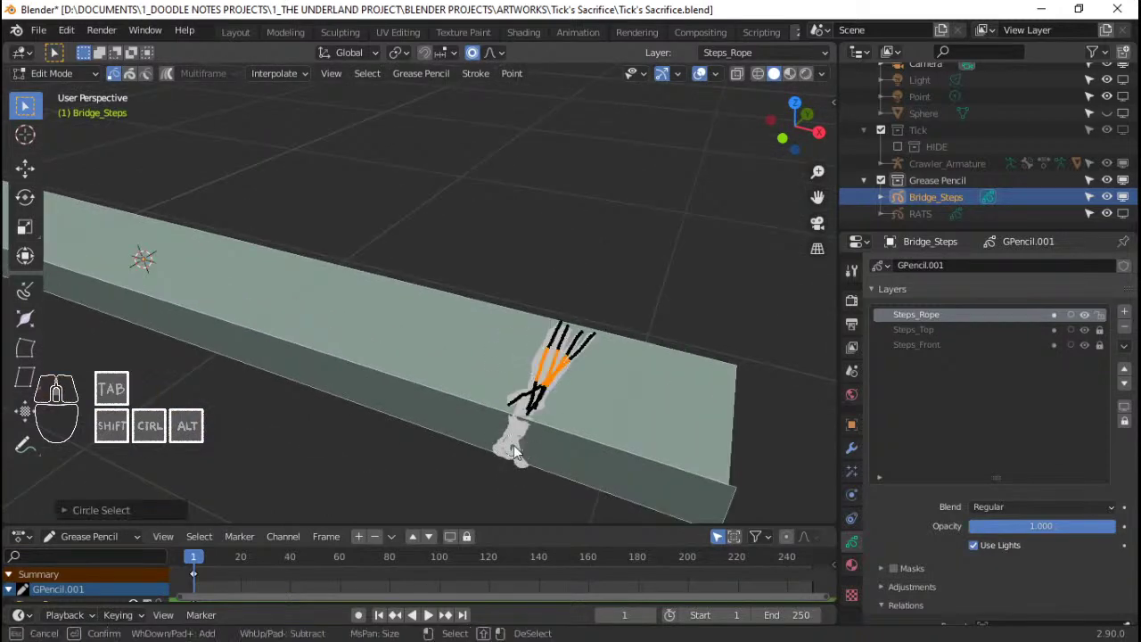
drag(516, 446, 570, 382)
key(g)
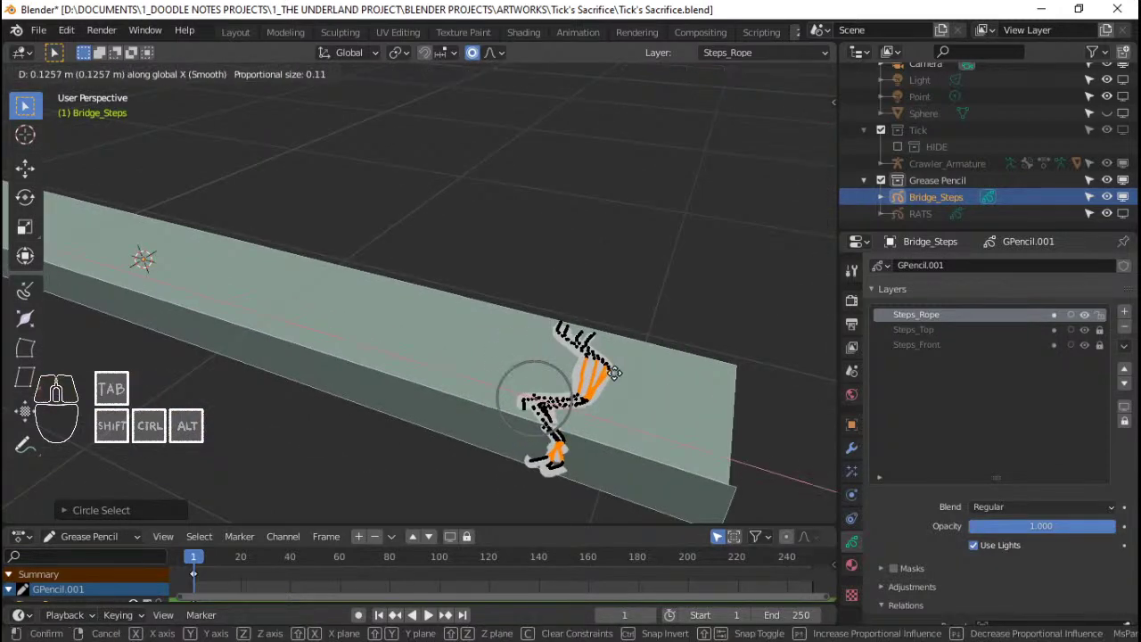
right_click(614, 380)
key(ctrl+l)
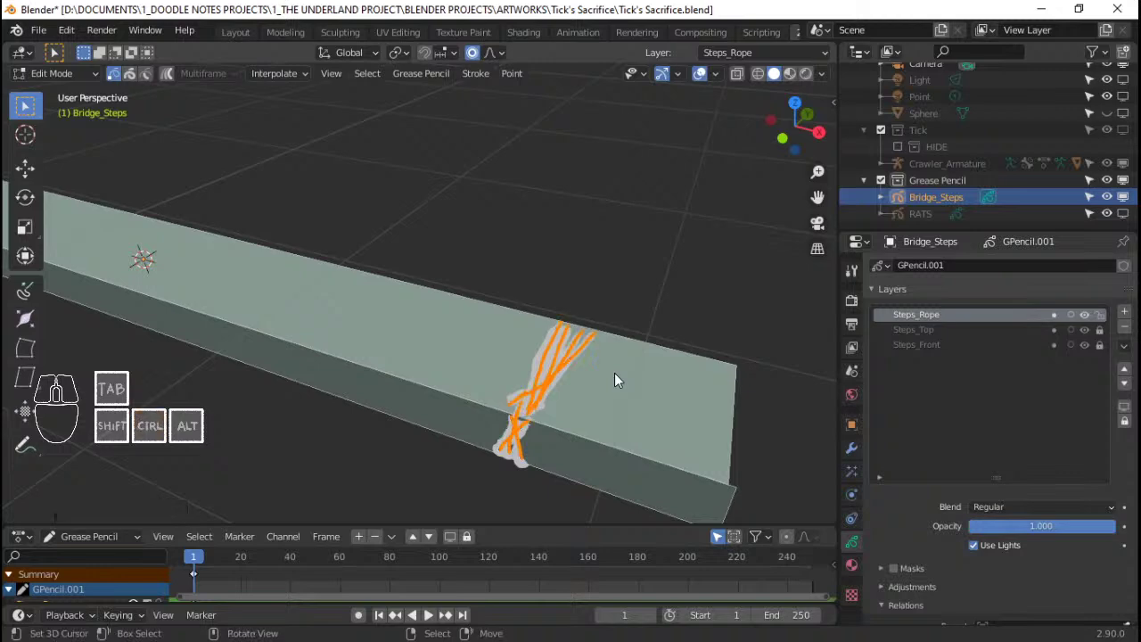
key(g)
key(x)
click(660, 385)
key(Tab)
scroll(661, 385, down, 6)
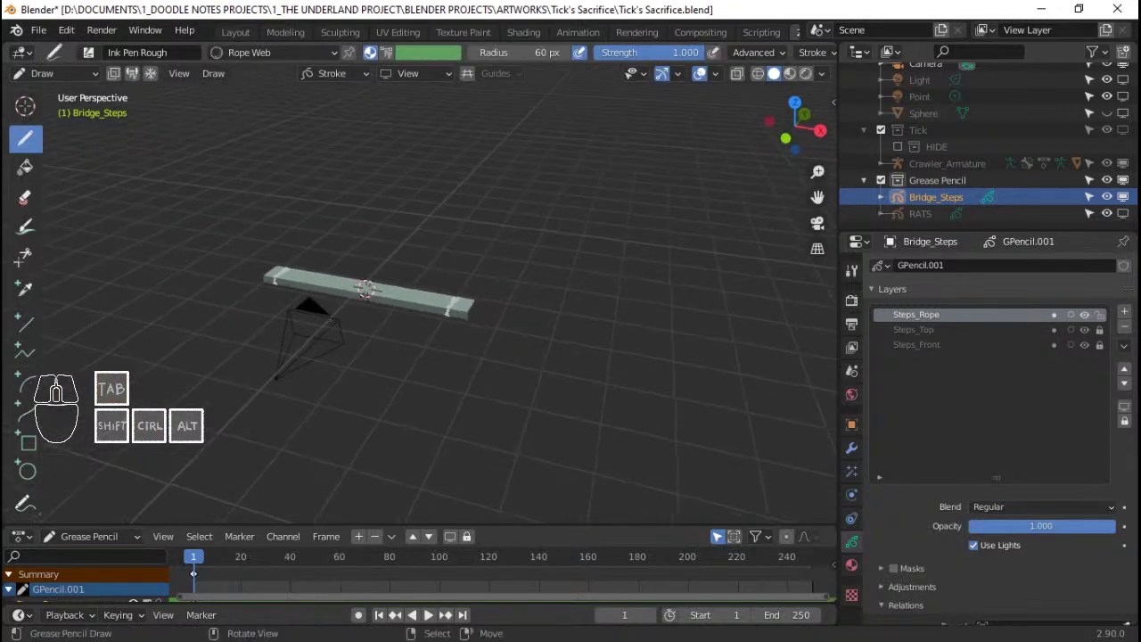
Check the step through the camera, then widen the positive-X rope with an additional stroke across the top face
key(KP_0)
scroll(418, 382, up, 2)
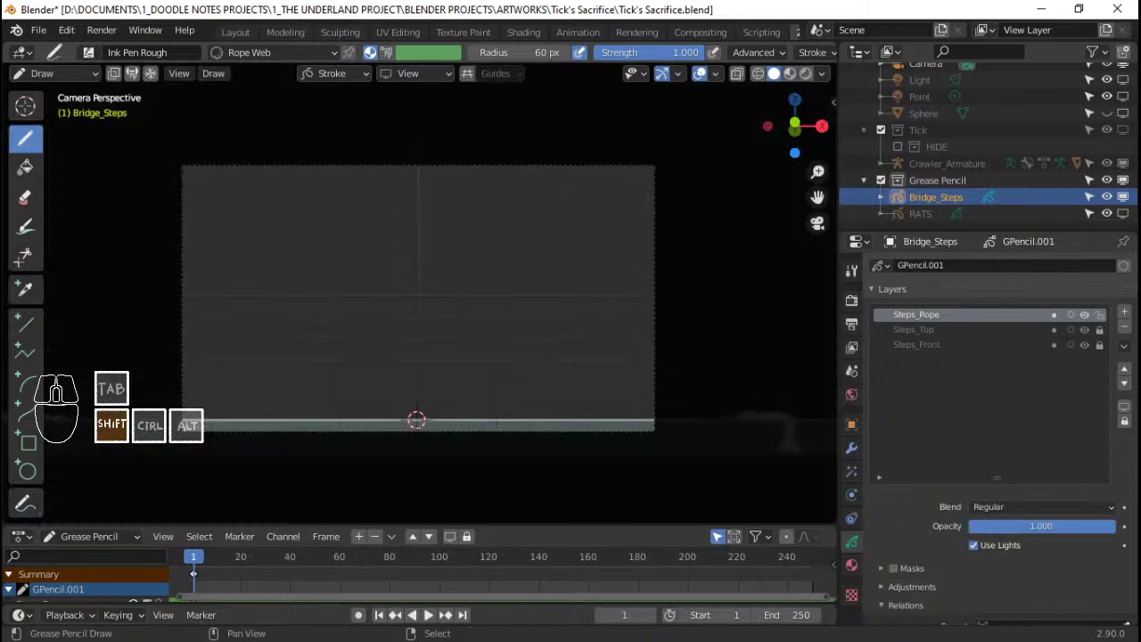
middle_drag(353, 322, 258, 181)
middle_drag(638, 325, 584, 272)
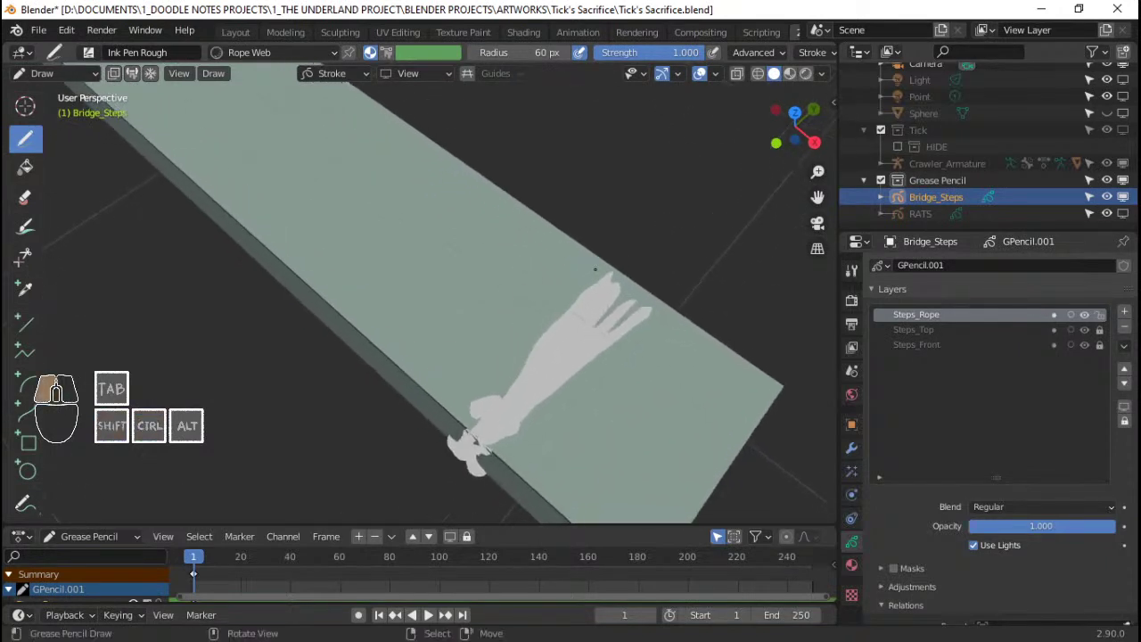
key(ctrl+z)
drag(464, 411, 483, 418)
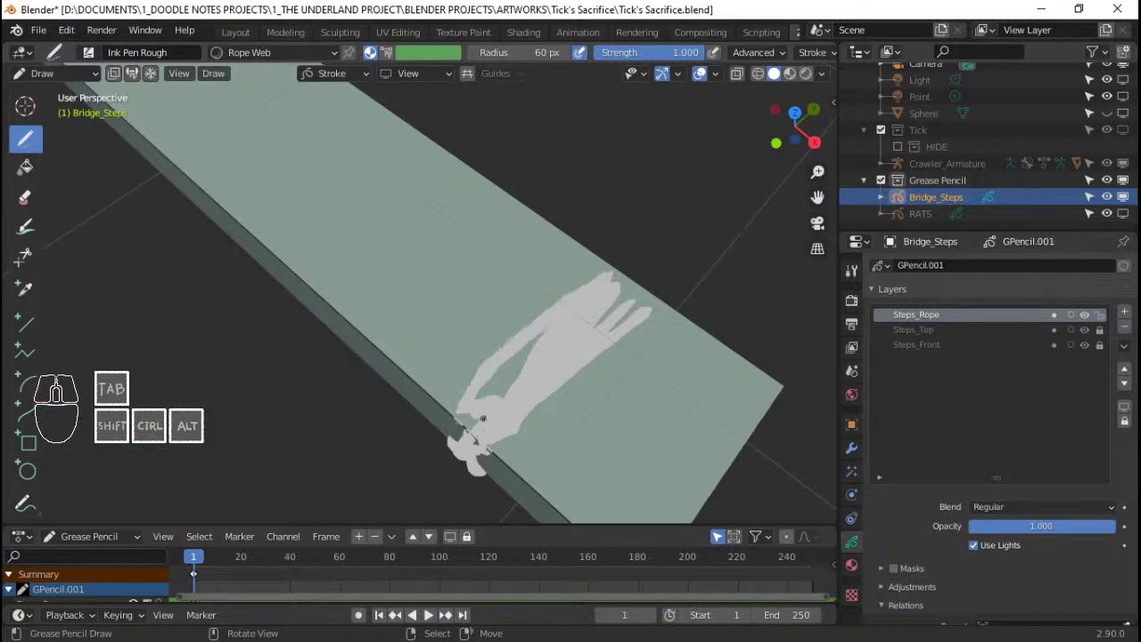
Thicken the positive-X rope on the front face with additional strokes running up to the top edge
middle_drag(561, 338, 539, 237)
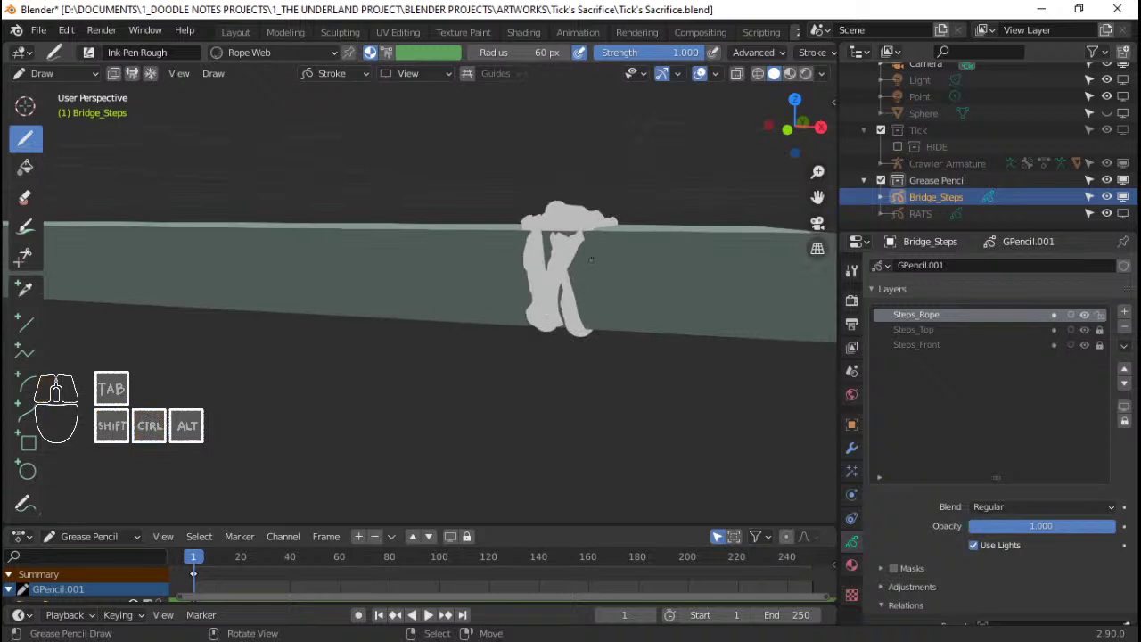
middle_drag(539, 236, 450, 259)
shift+middle_drag(450, 351, 555, 326)
scroll(555, 326, up, 2)
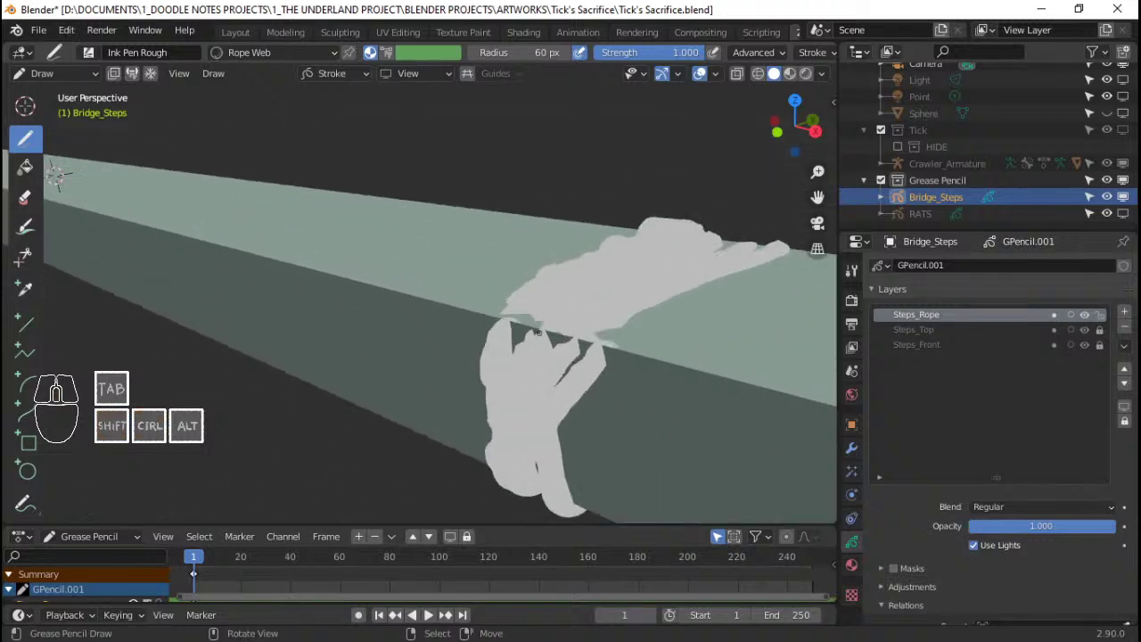
Thicken the rope at the step's negative-X end with additional strokes, and save the file
mouse_move(577, 359)
middle_down()
mouse_move(526, 248)
mouse_move(526, 351)
mouse_move(553, 331)
mouse_move(618, 334)
mouse_move(535, 294)
mouse_move(324, 344)
mouse_move(612, 247)
mouse_move(627, 279)
mouse_move(581, 262)
mouse_move(657, 208)
mouse_move(509, 297)
mouse_move(428, 277)
mouse_move(372, 295)
middle_up()
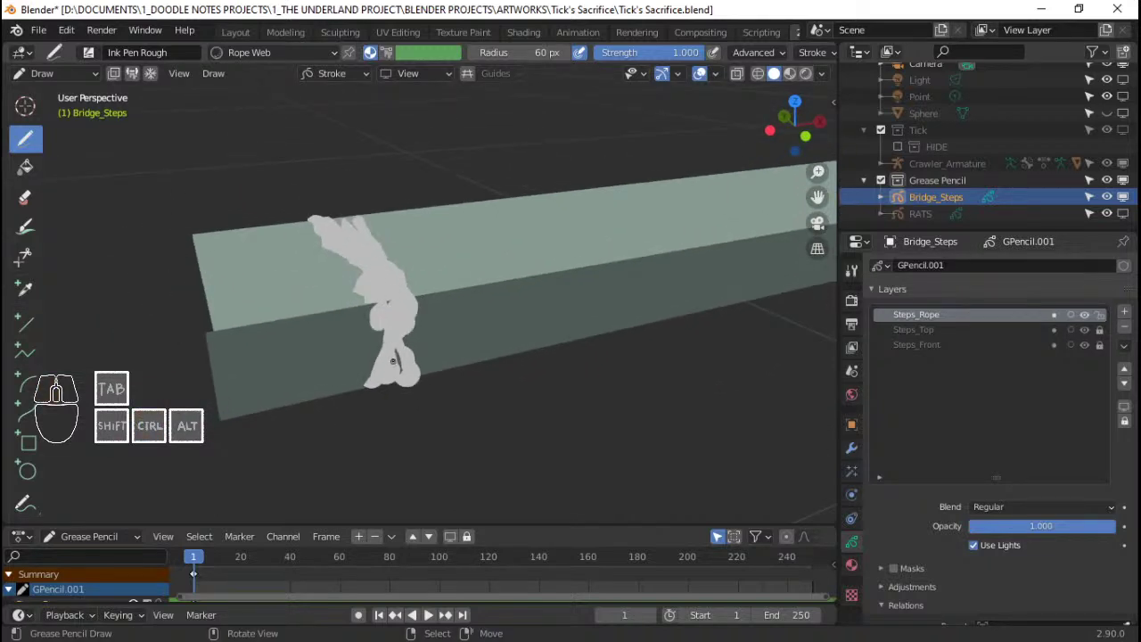
mouse_move(426, 354)
ctrl+middle_down()
mouse_move(324, 400)
mouse_move(527, 348)
mouse_move(504, 357)
mouse_move(522, 357)
ctrl+middle_up()
key(ctrl+s)
Switch Bridge_Steps to Object Mode and add an Array modifier to it
key(ctrl+Tab)
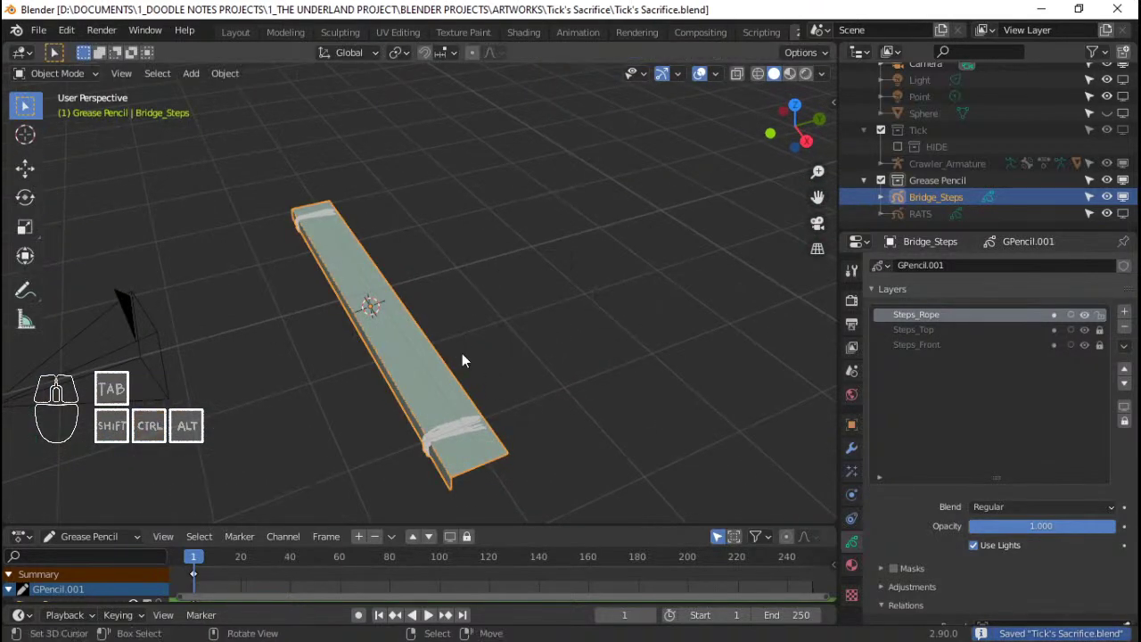
click(461, 353)
middle_drag(443, 335, 255, 234)
scroll(255, 234, up, 3)
middle_drag(288, 306, 325, 332)
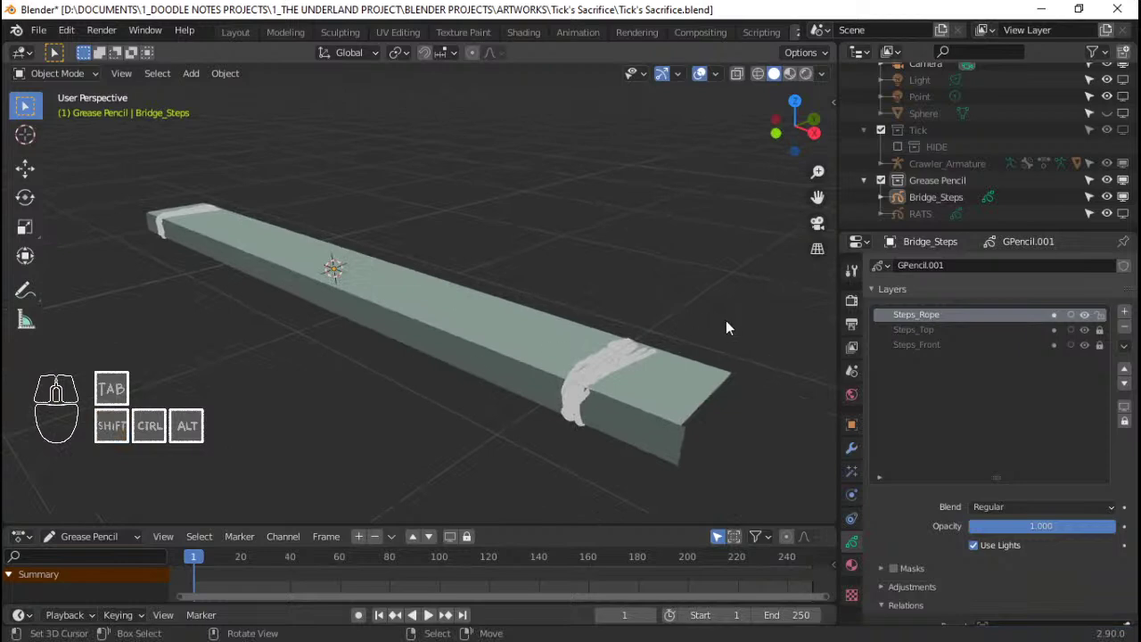
click(852, 449)
click(974, 265)
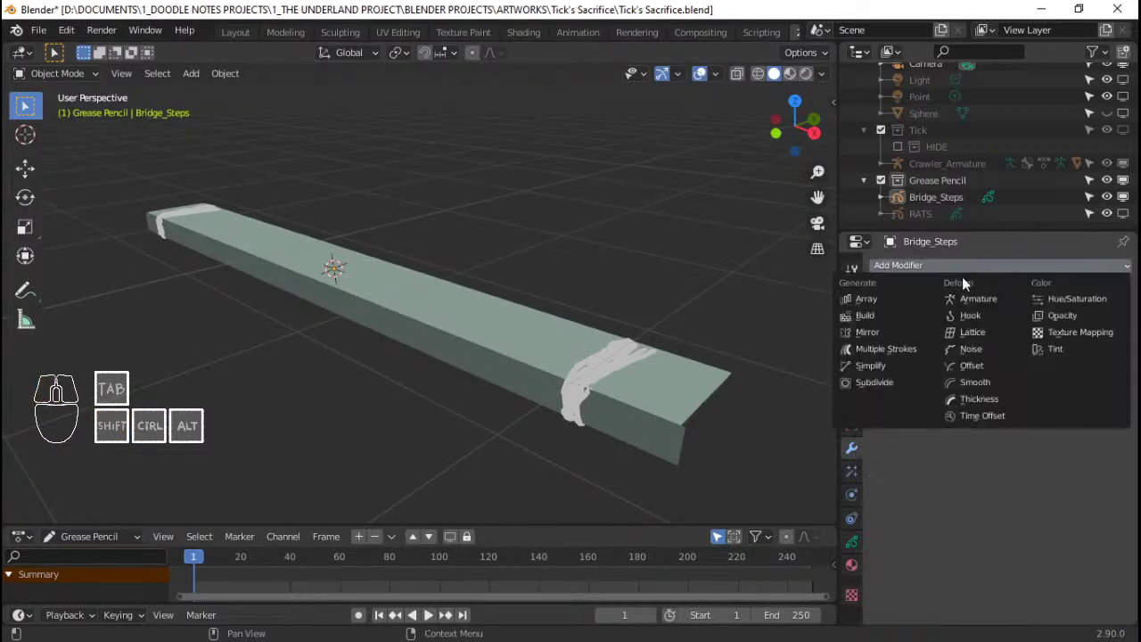
click(903, 298)
Set the Array modifier's relative offset to 0 in X and 0.32 in Y
scroll(651, 325, down, 5)
middle_drag(646, 326, 695, 376)
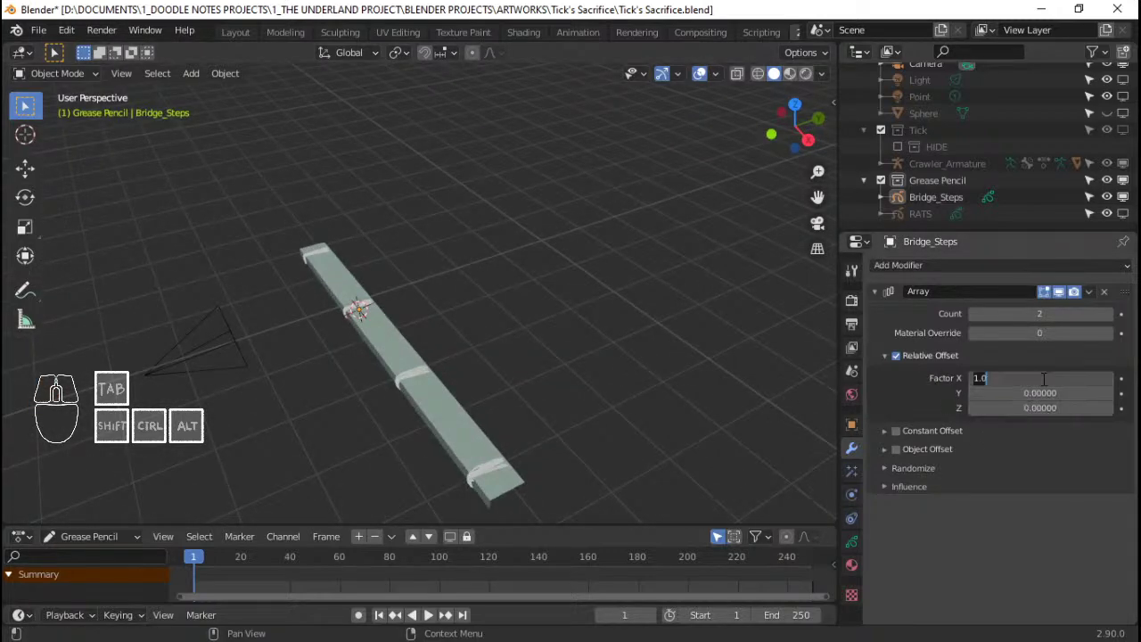
text(0)
key(Return)
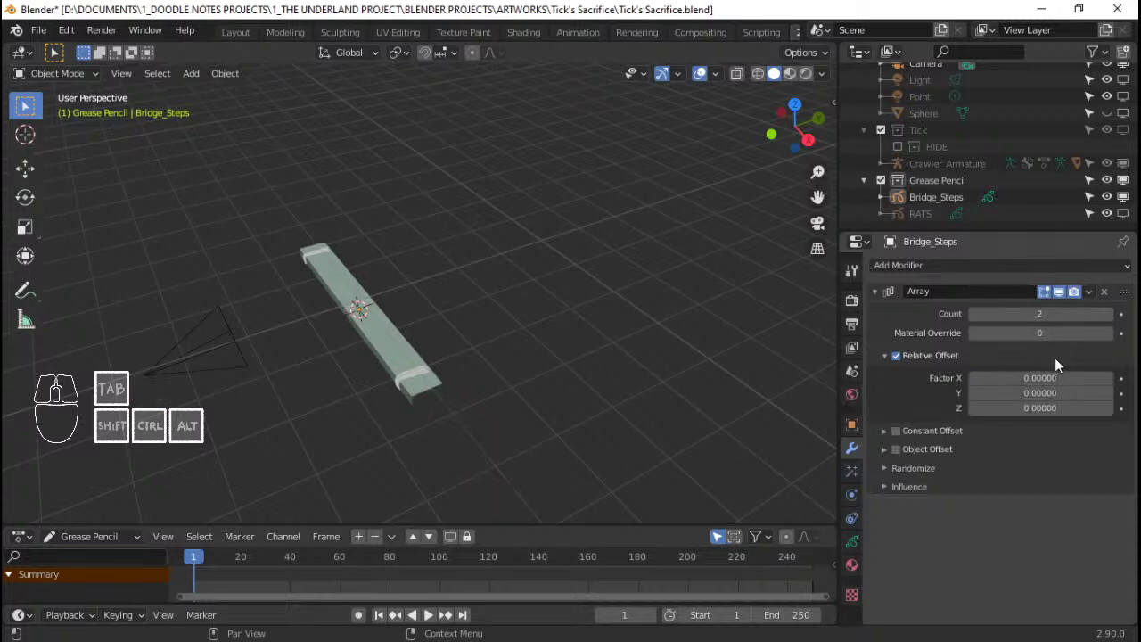
click(1042, 393)
drag(1041, 393, 1081, 393)
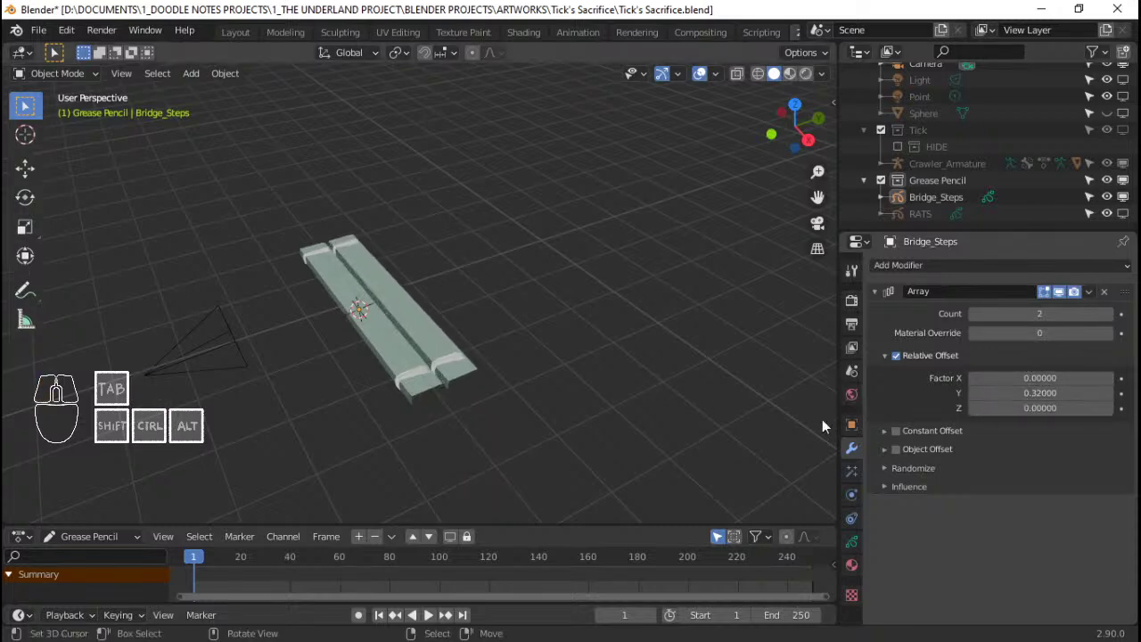
Set the Array modifier's count to 26 to extend the row of bridge steps
drag(1108, 321, 1140, 321)
click(1110, 314)
scroll(681, 237, down, 4)
middle_drag(681, 237, 561, 323)
key(Home)
key(KP_0)
scroll(653, 289, up, 2)
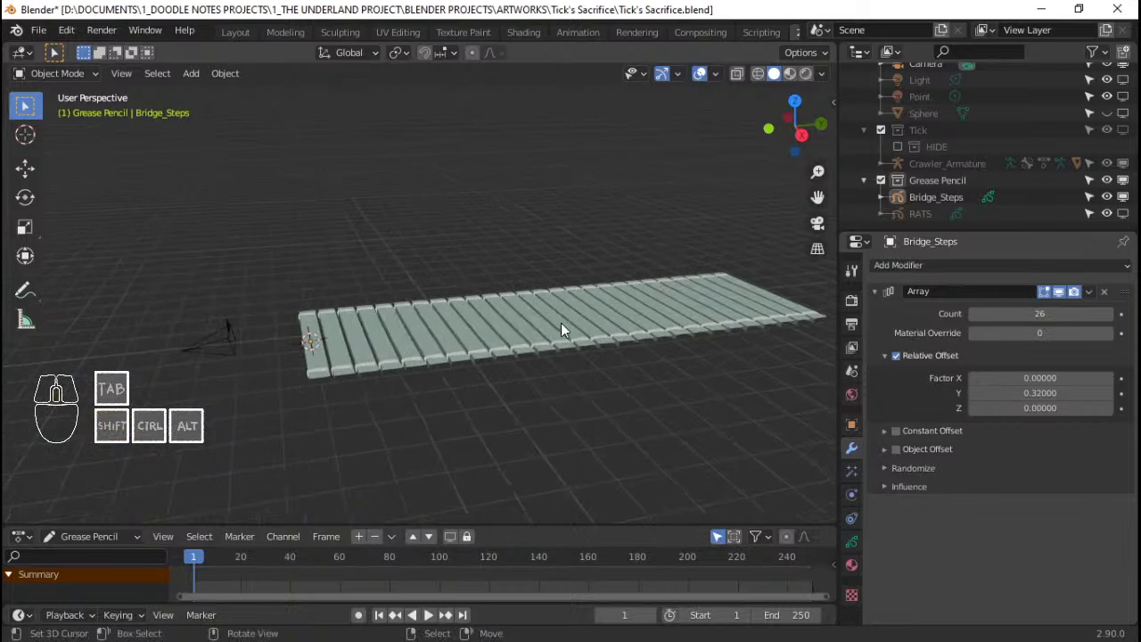
Try a random Y offset of 0.11 on the array copies, and reset it to 0
click(905, 467)
click(907, 469)
click(913, 487)
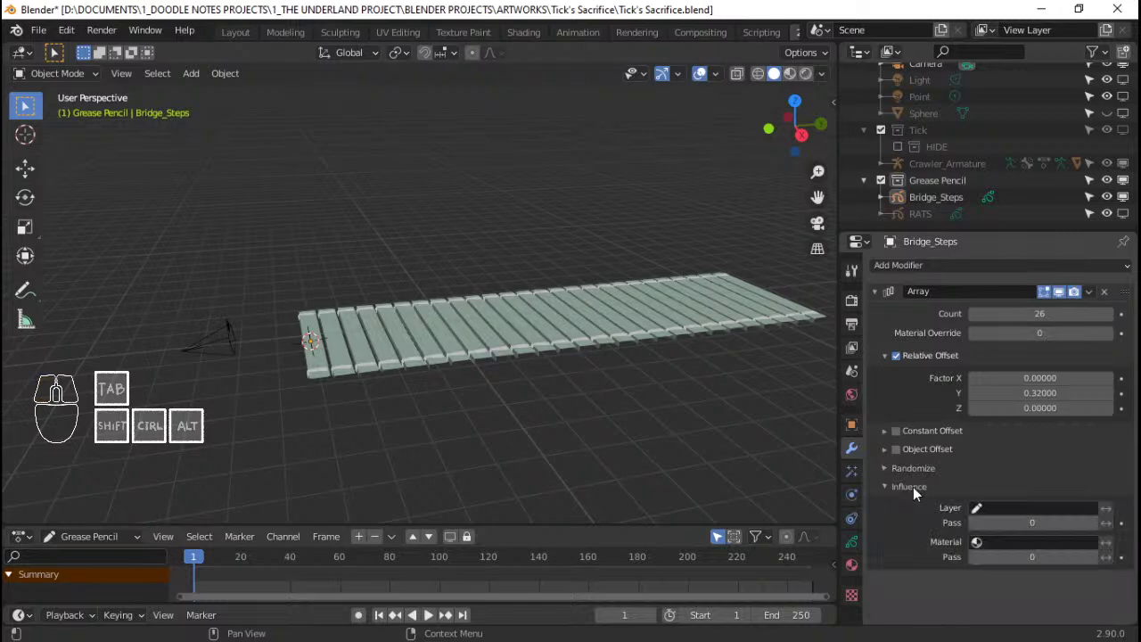
click(921, 470)
click(927, 467)
click(928, 467)
scroll(1001, 482, down, 3)
drag(1000, 437, 963, 438)
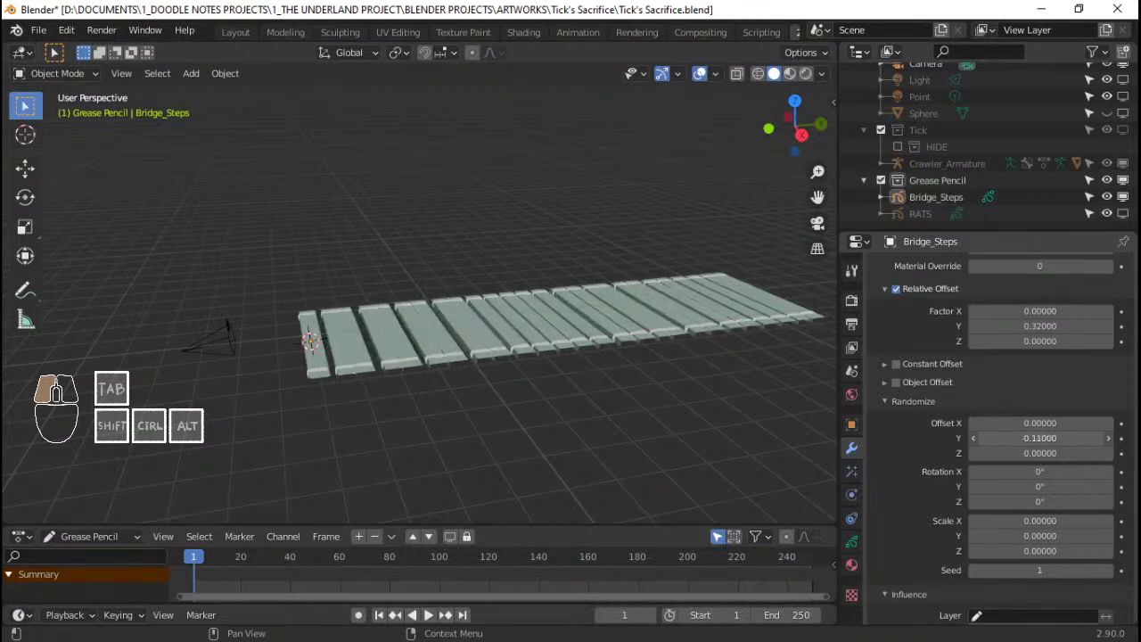
click(1030, 438)
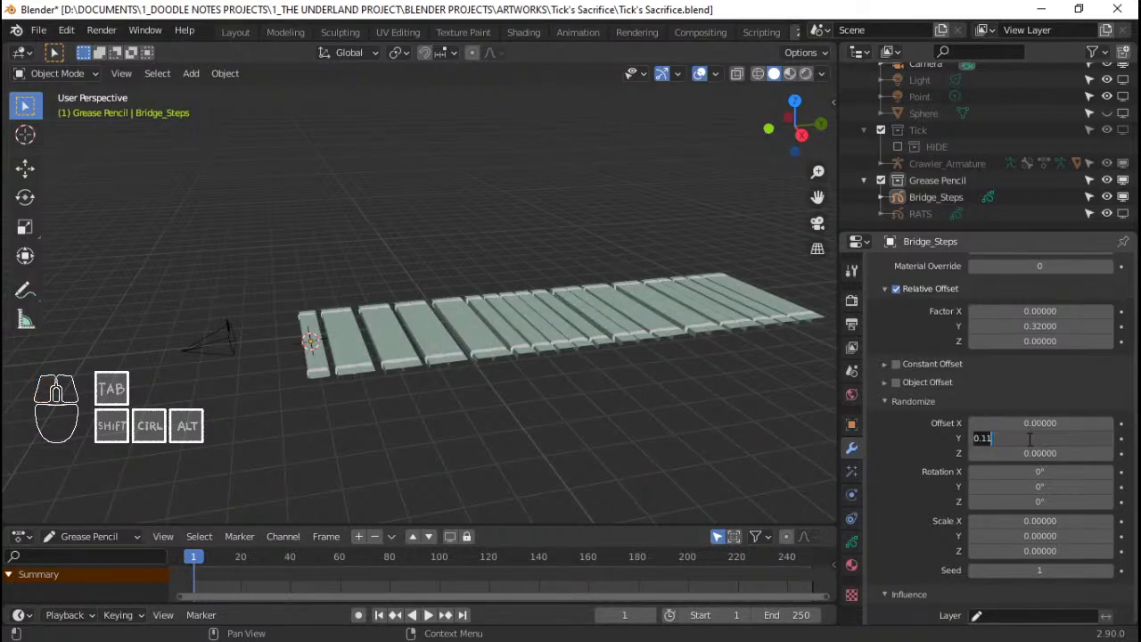
text(0)
key(Return)
Set the Array modifier's random X offset to 0.09 so the bridge steps are staggered sideways
mouse_move(1025, 422)
mouse_down()
mouse_move(1070, 423)
mouse_move(1040, 423)
mouse_up()
middle_drag(444, 322, 539, 314)
drag(1043, 423, 1016, 422)
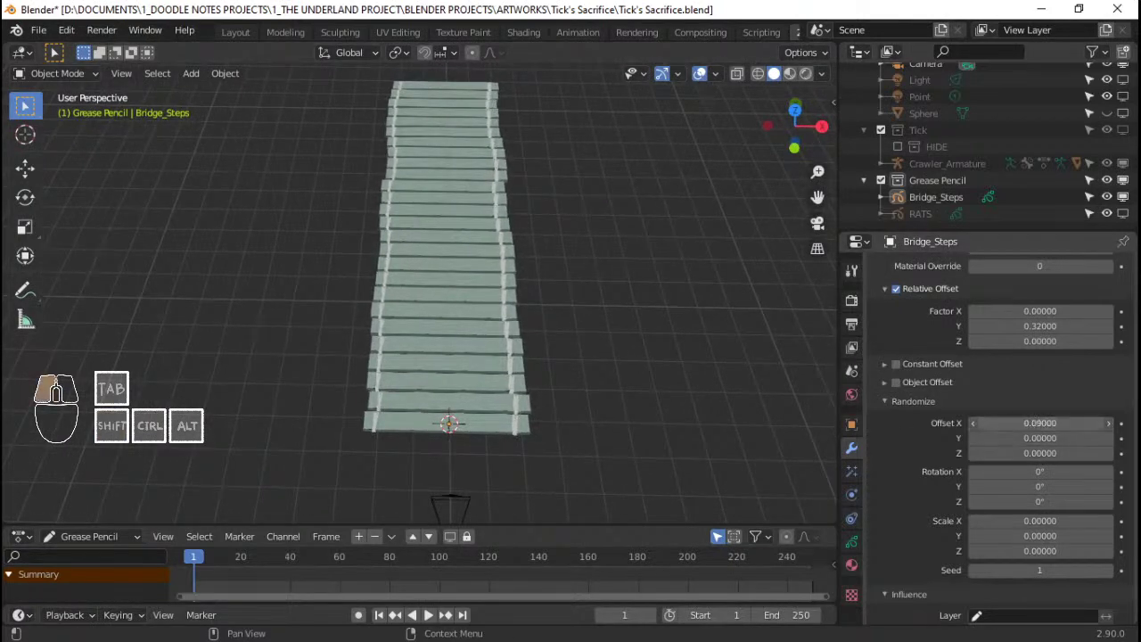
Randomize the array copies with an X offset of 0.08 and an X rotation of 5°, and save the file
middle_drag(625, 356, 535, 330)
click(1033, 487)
click(1030, 475)
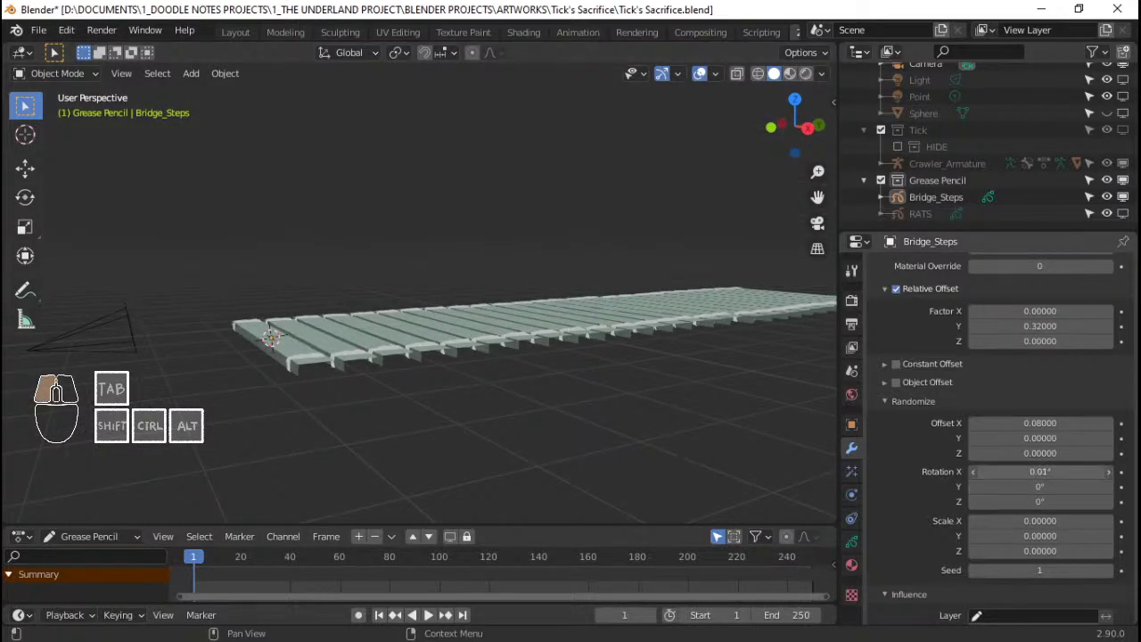
mouse_move(1039, 472)
mouse_down()
mouse_move(1070, 472)
mouse_move(1025, 471)
mouse_up()
middle_drag(490, 403, 635, 410)
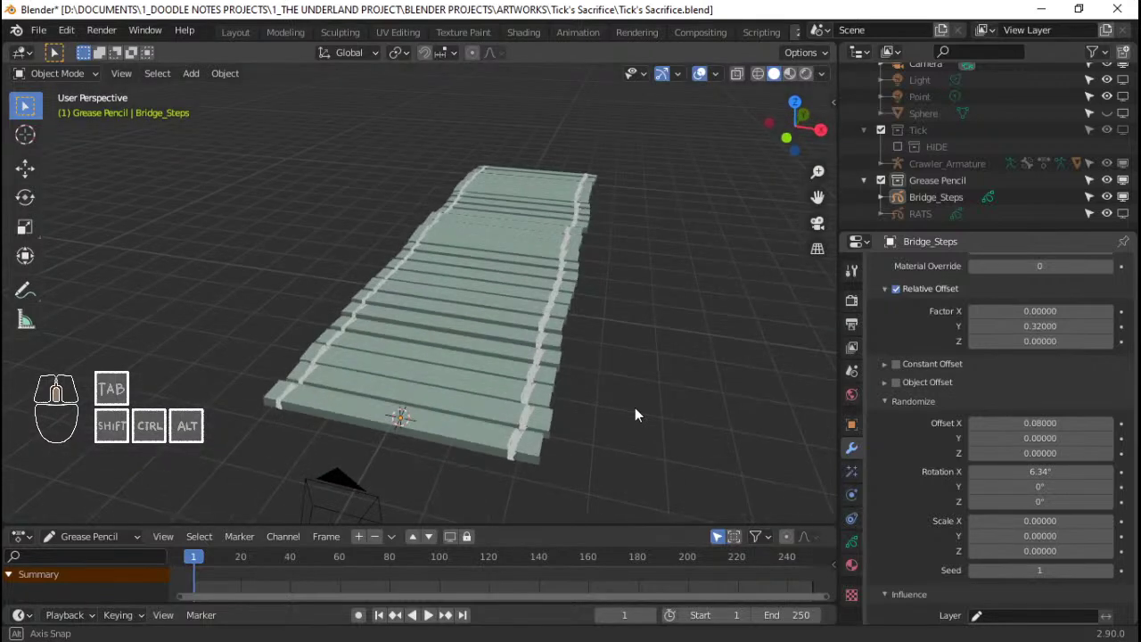
click(1062, 474)
text(5)
key(Return)
middle_drag(699, 280, 481, 356)
key(ctrl+s)
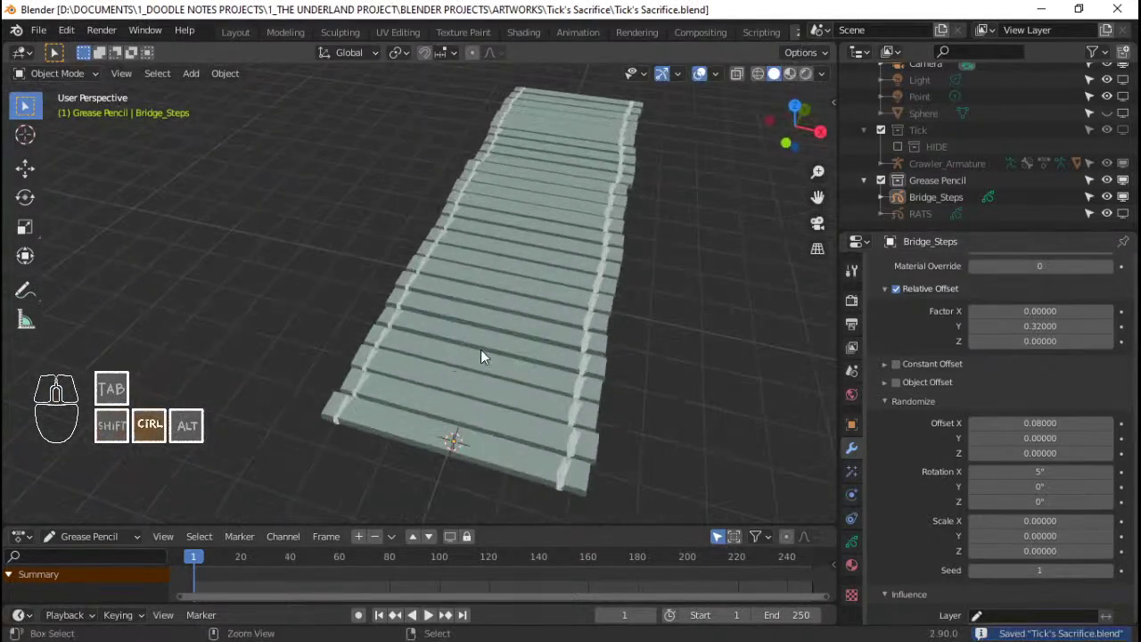
Try adding a Bezier curve at the start of the bridge, delete it, and save the file
middle_drag(570, 354, 389, 325)
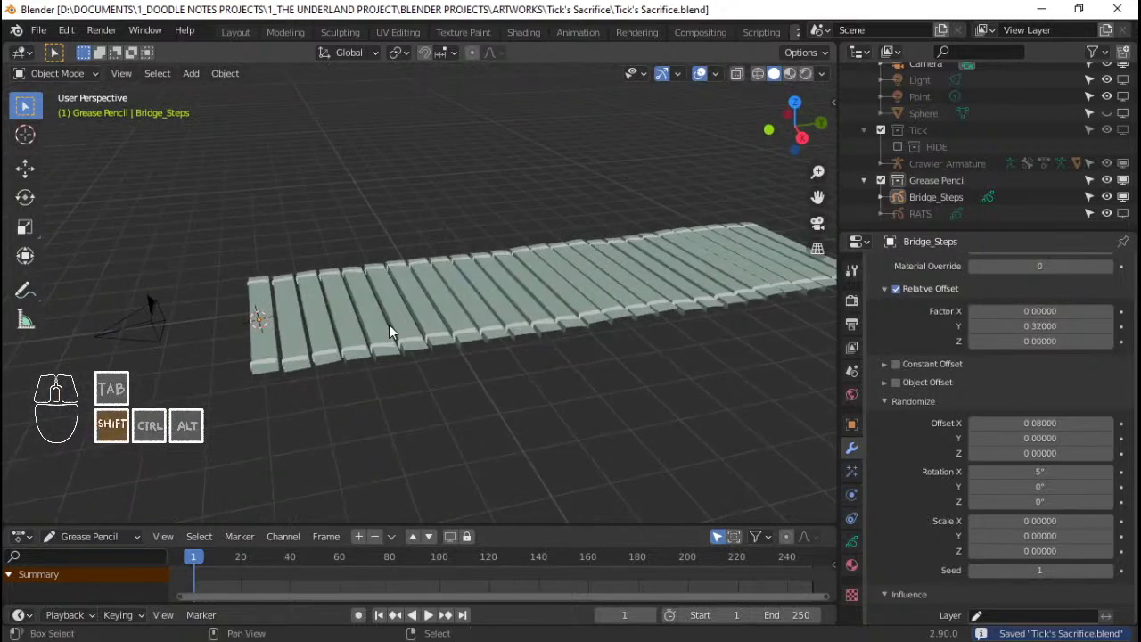
key(shift+a)
mouse_move(390, 325)
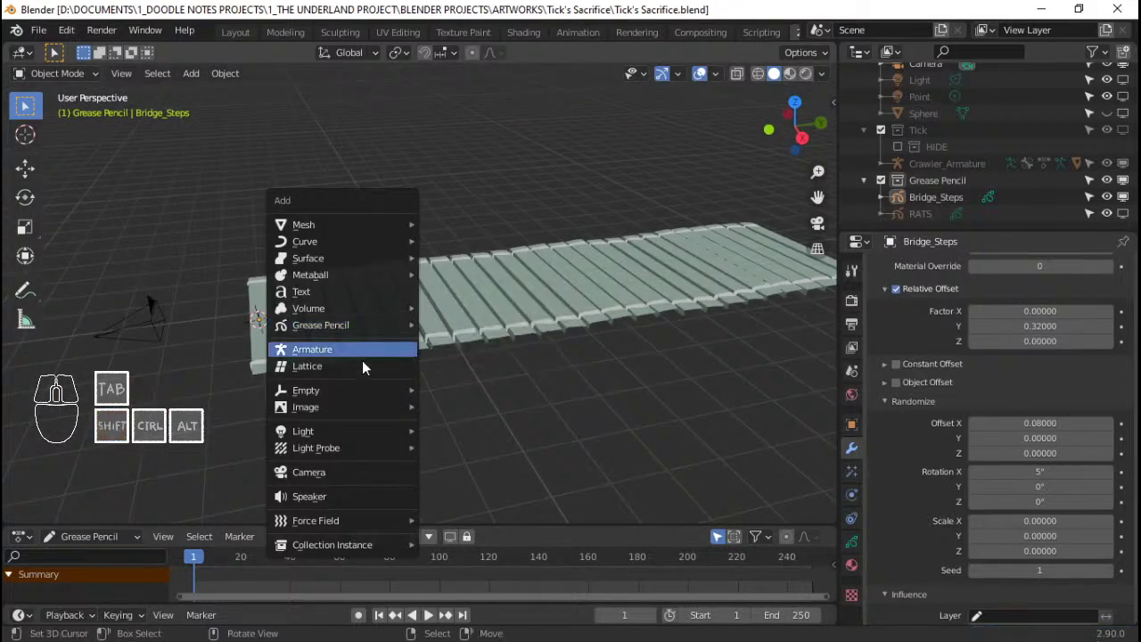
mouse_move(381, 396)
mouse_move(392, 240)
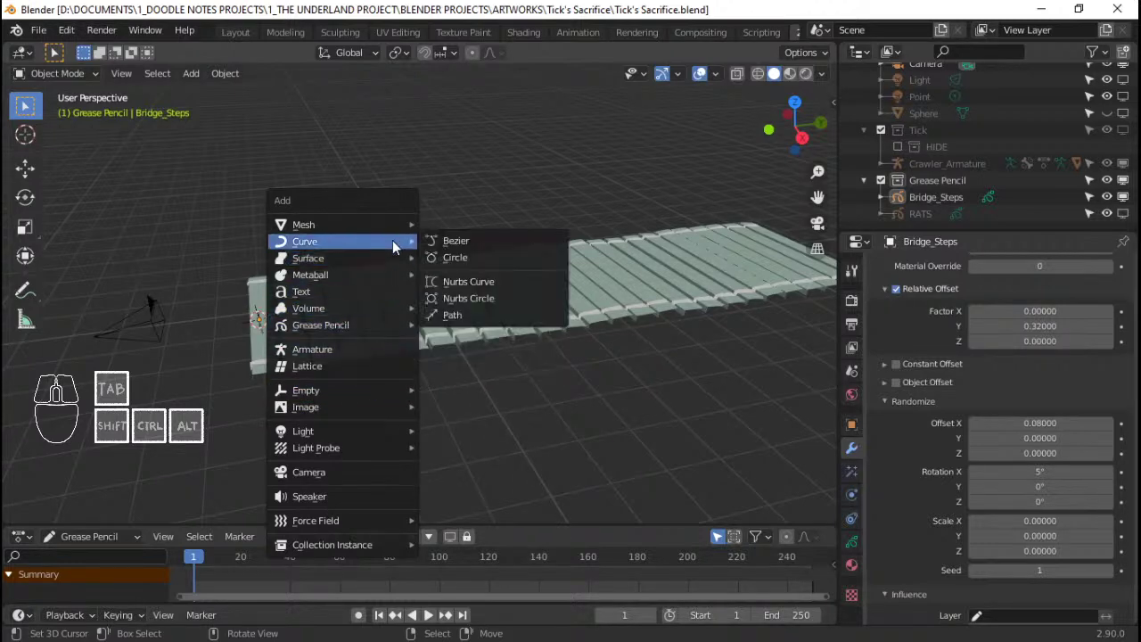
click(461, 242)
middle_drag(464, 236, 443, 335)
key(Tab)
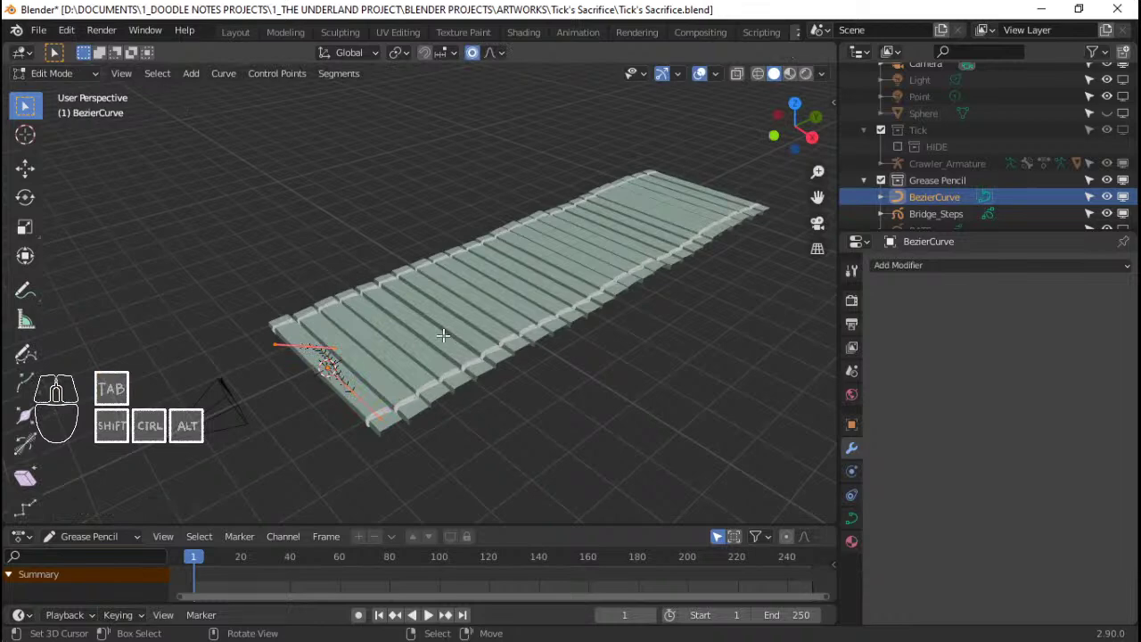
key(KP_7)
scroll(495, 393, up, 5)
key(Tab)
key(x)
click(506, 344)
key(ctrl+s)
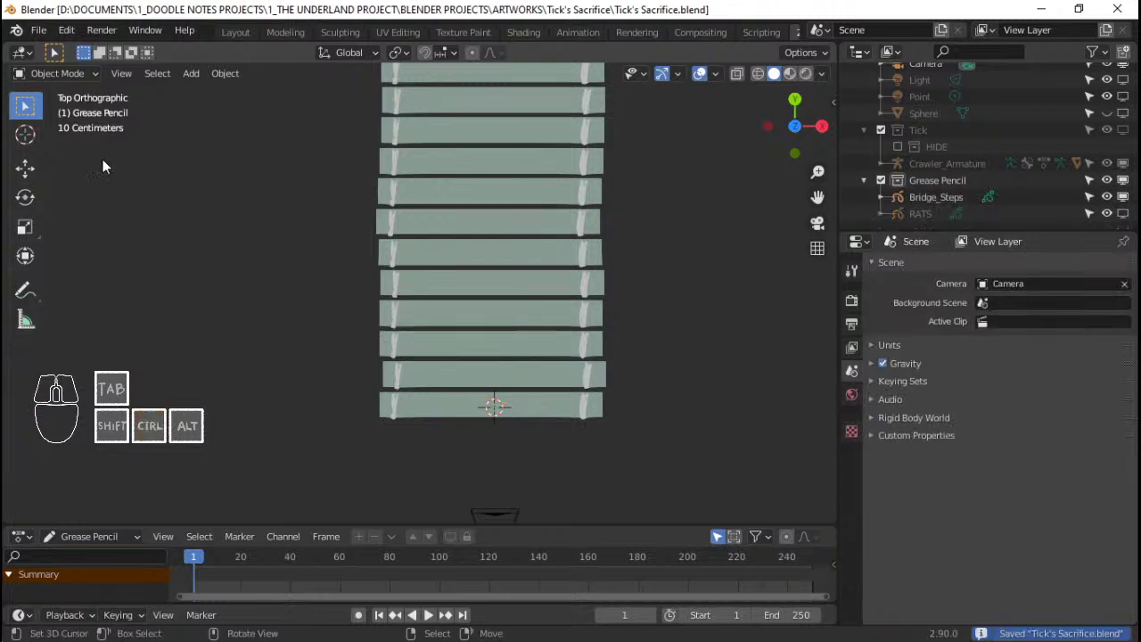
Search the add-ons for "extra" and enable the Add Curve: Extra Objects add-on in the preferences
click(68, 32)
click(127, 266)
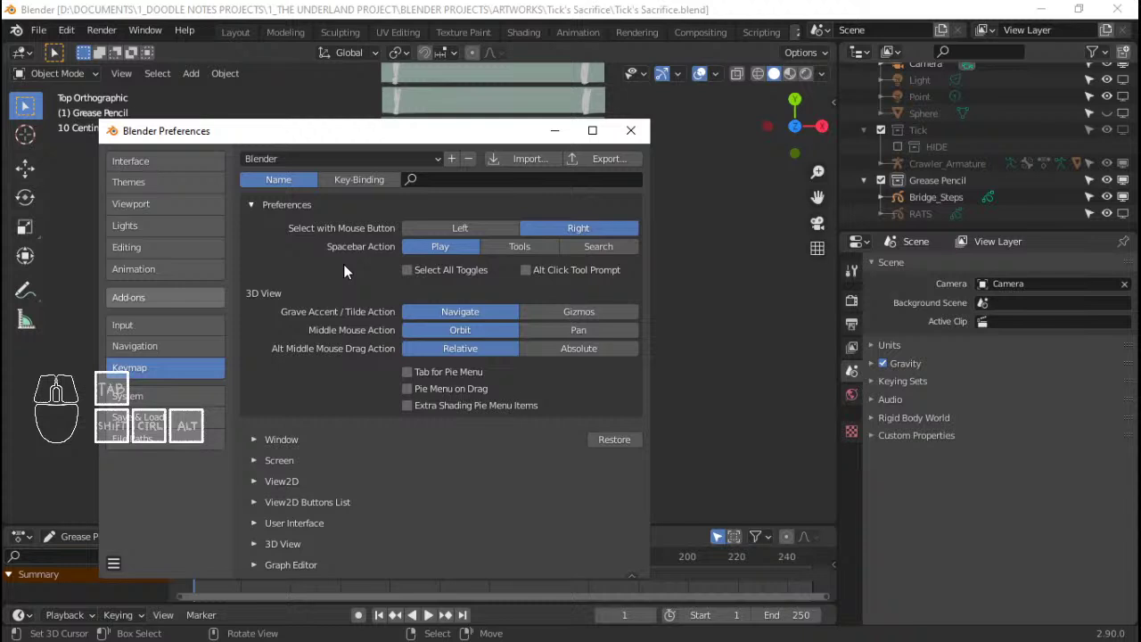
click(573, 181)
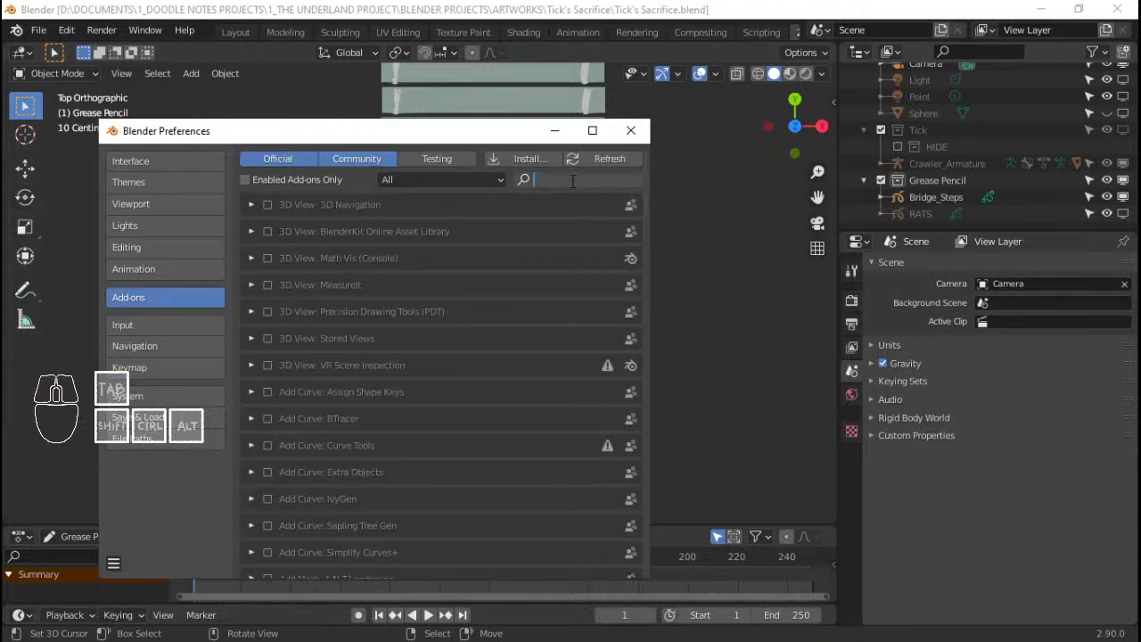
text(extra)
key(Return)
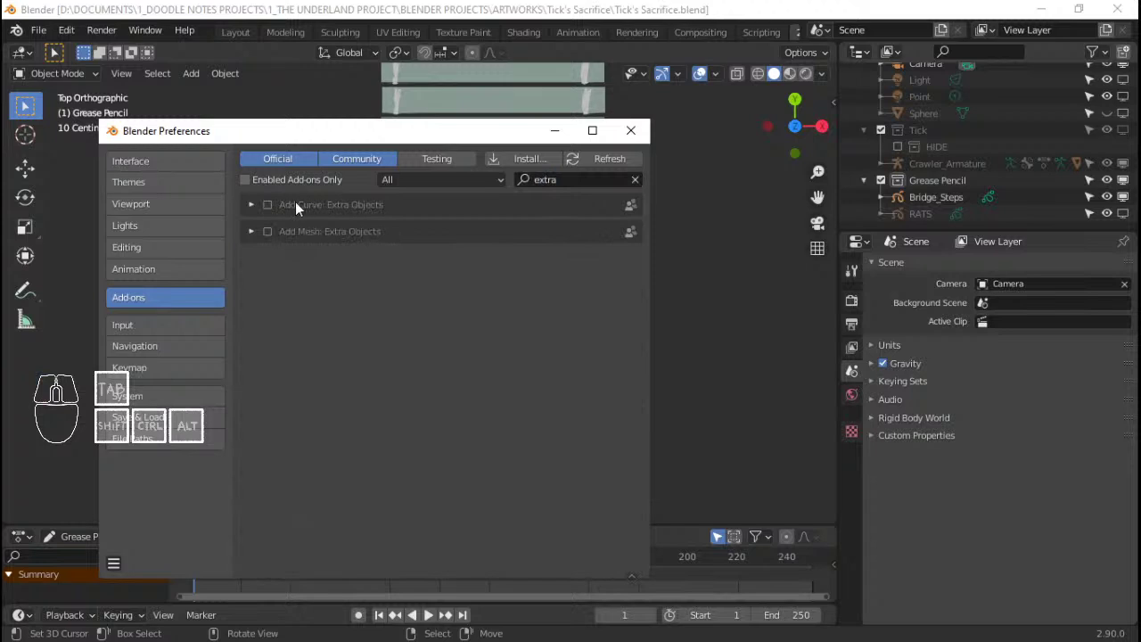
click(268, 205)
click(114, 563)
click(152, 517)
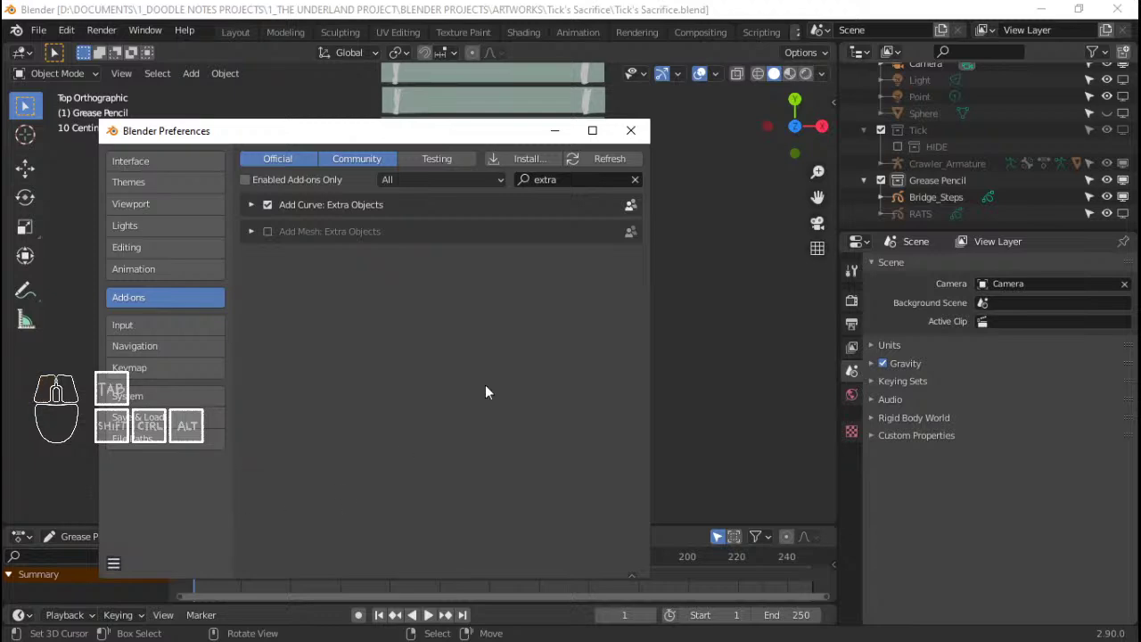
click(631, 131)
Add a Point curve at the 3D cursor at the start of the bridge
middle_drag(526, 321, 336, 321)
middle_drag(401, 347, 452, 325)
key(shift+a)
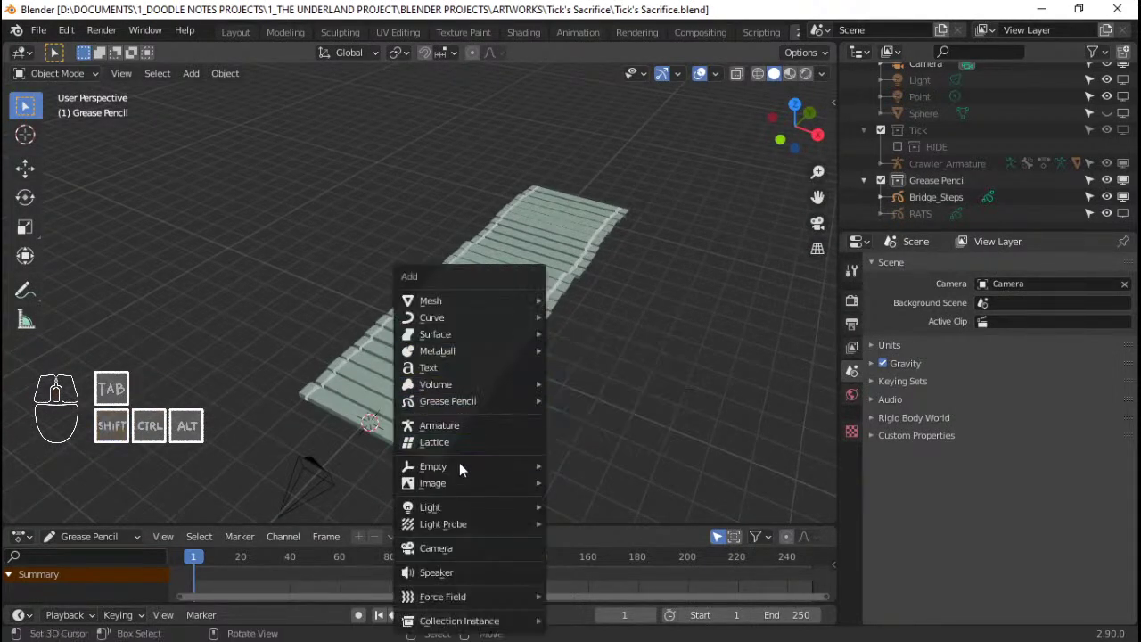
mouse_move(503, 314)
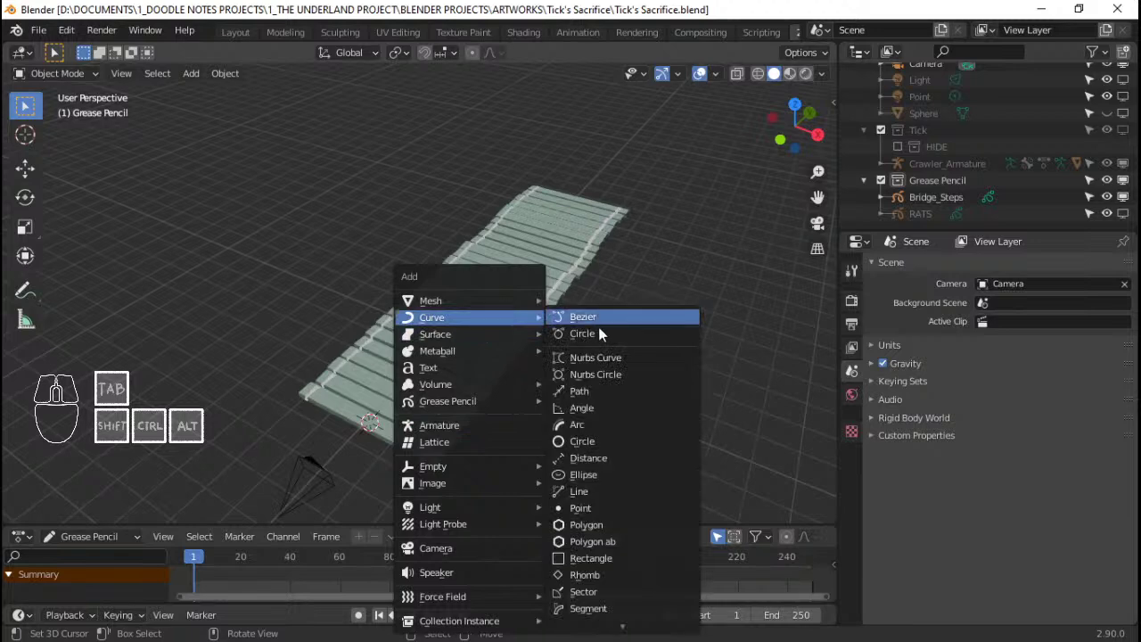
click(598, 510)
middle_drag(597, 509, 426, 369)
key(Tab)
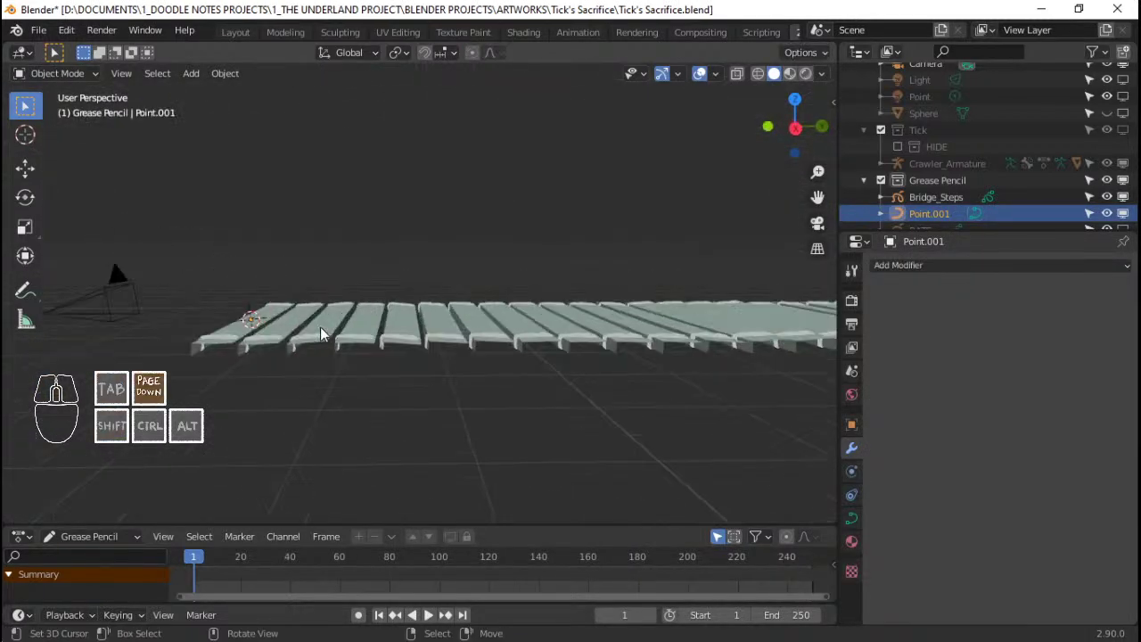
key(KP_3)
scroll(371, 344, down, 2)
scroll(360, 346, up, 1)
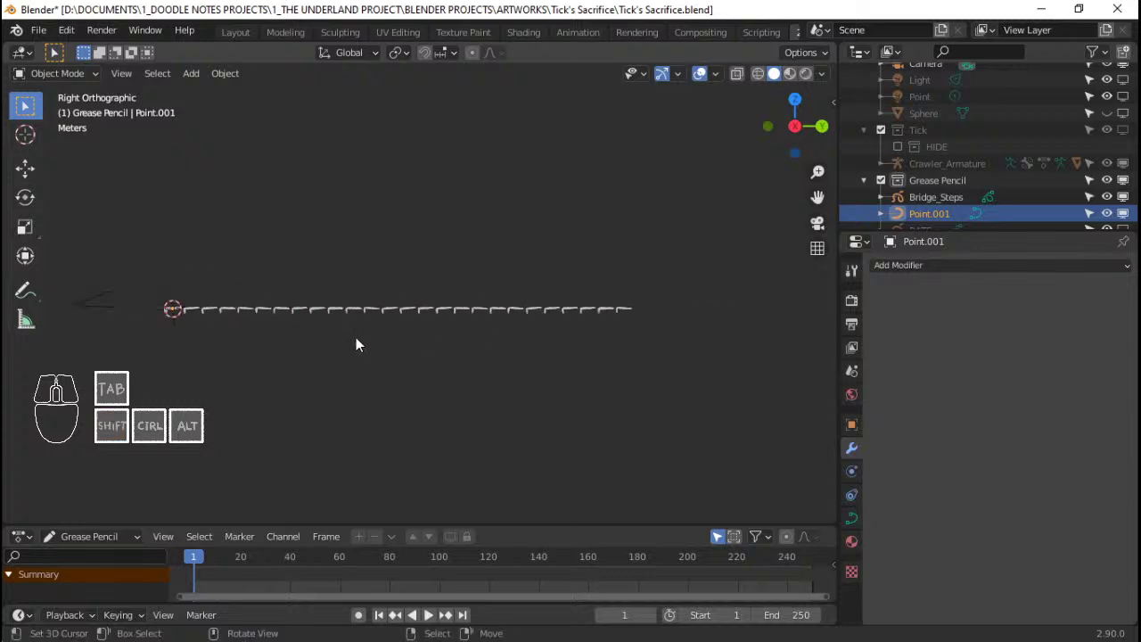
click(426, 310)
shift+middle_drag(195, 277, 346, 288)
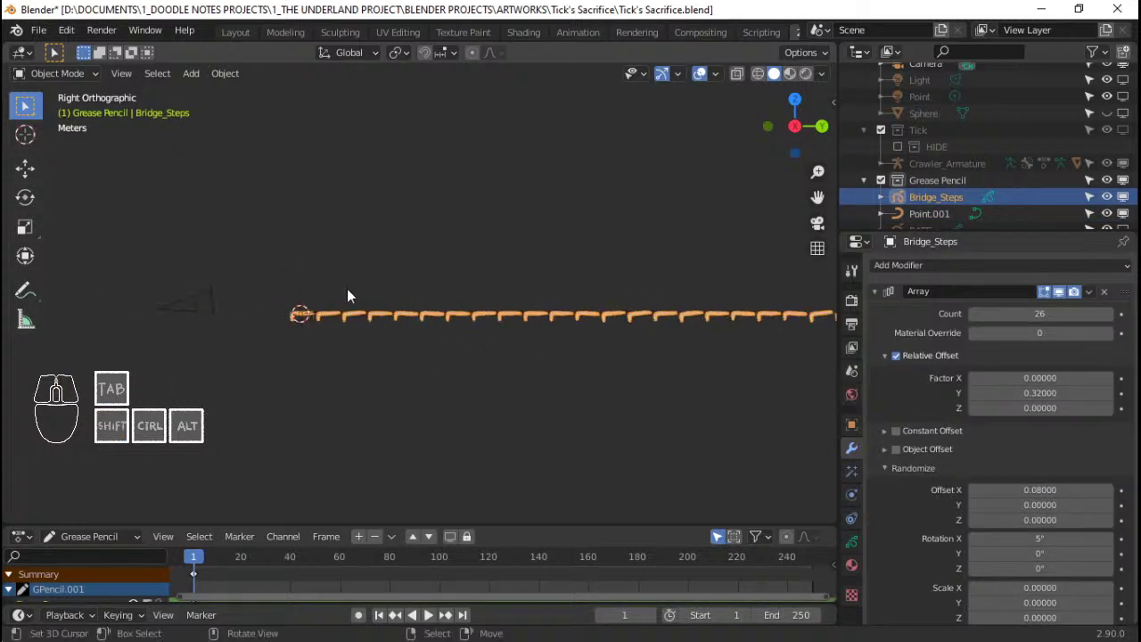
Select the Point curve and extrude its point along the Y axis down the middle of the bridge in Edit Mode
click(933, 216)
middle_drag(757, 232, 395, 320)
key(Tab)
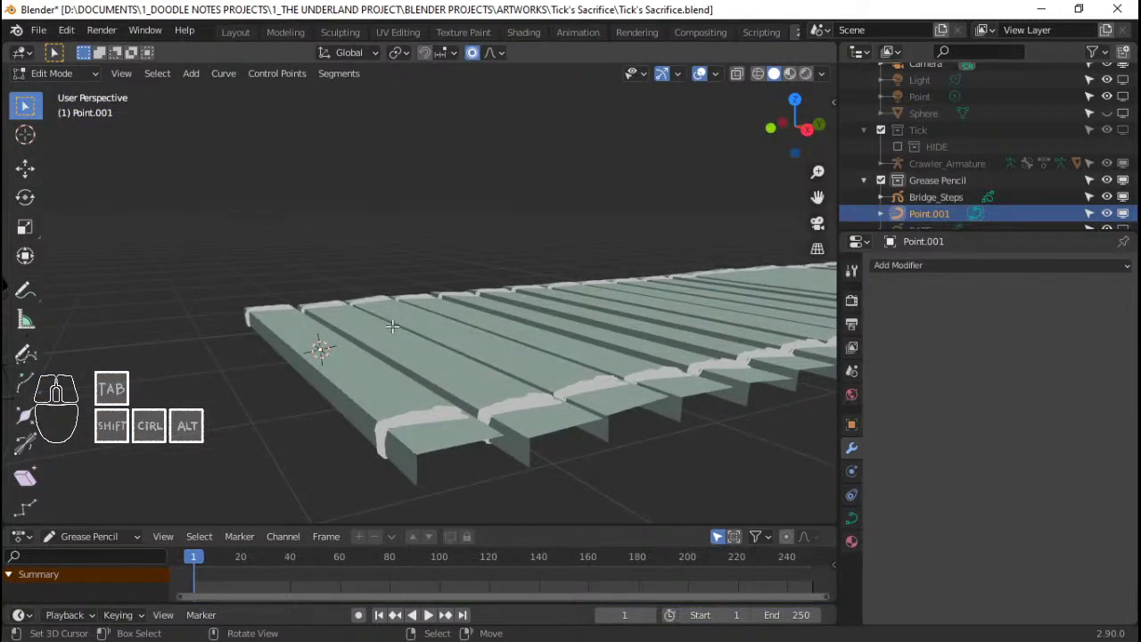
key(g)
key(Escape)
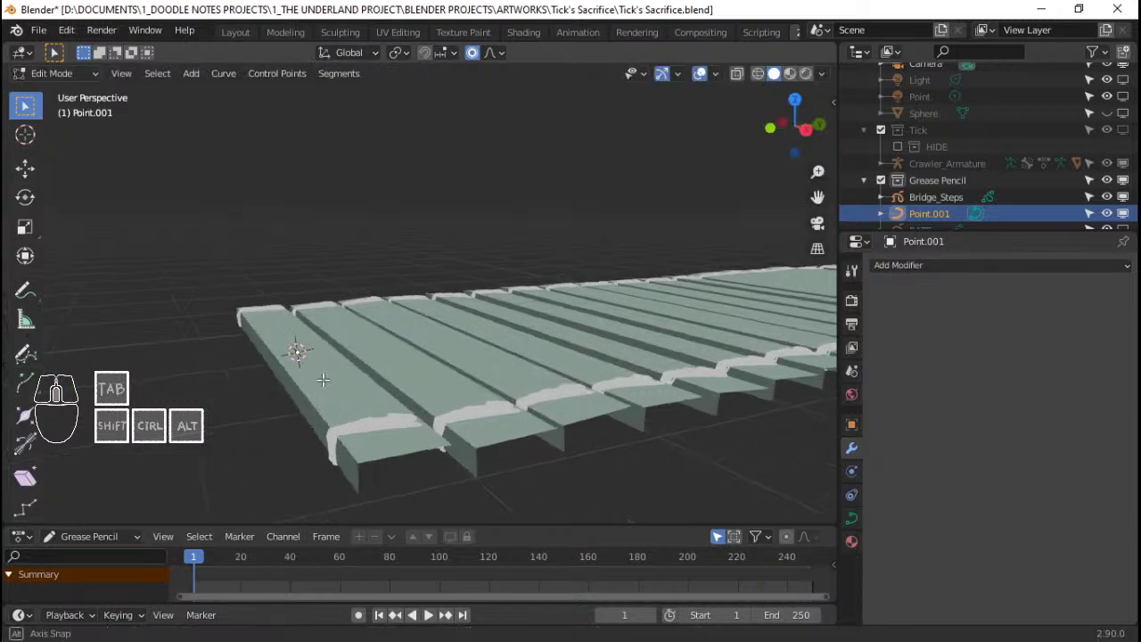
middle_drag(294, 352, 323, 380)
key(g)
key(y)
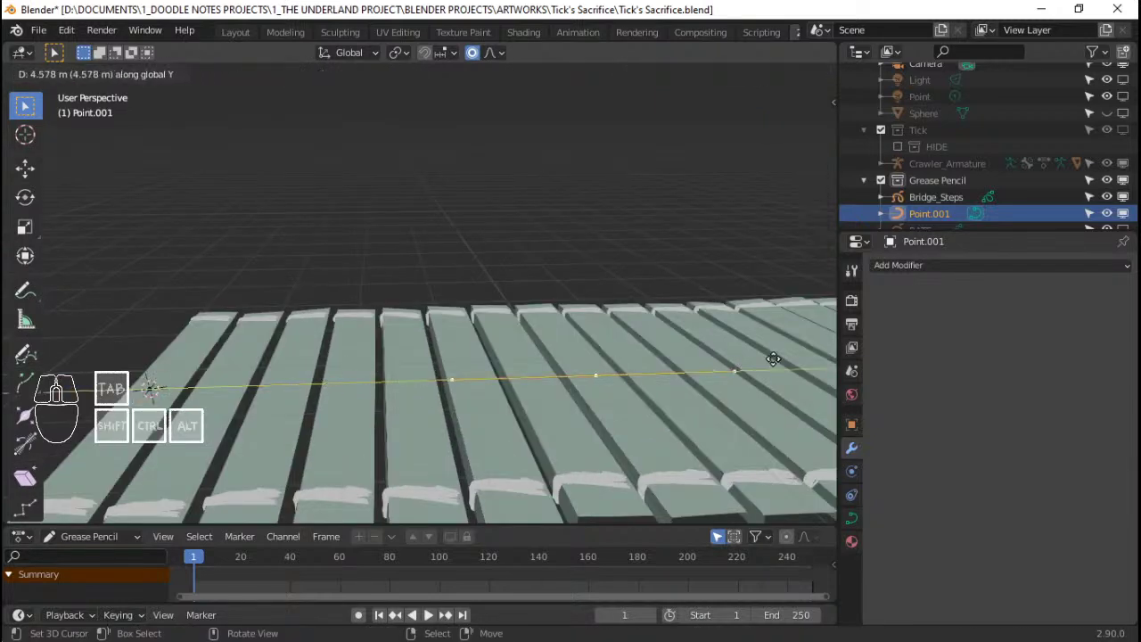
click(22, 355)
scroll(404, 377, down, 6)
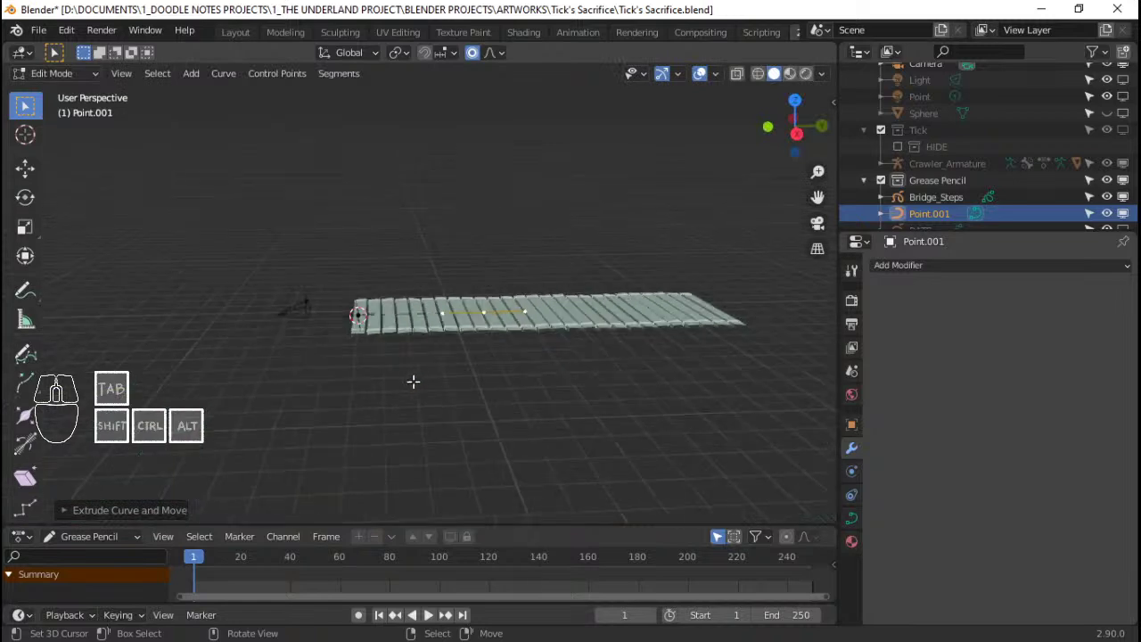
Move the extruded control point in the side view towards the far end of the bridge steps
key(KP_3)
scroll(522, 319, up, 4)
scroll(418, 311, down, 5)
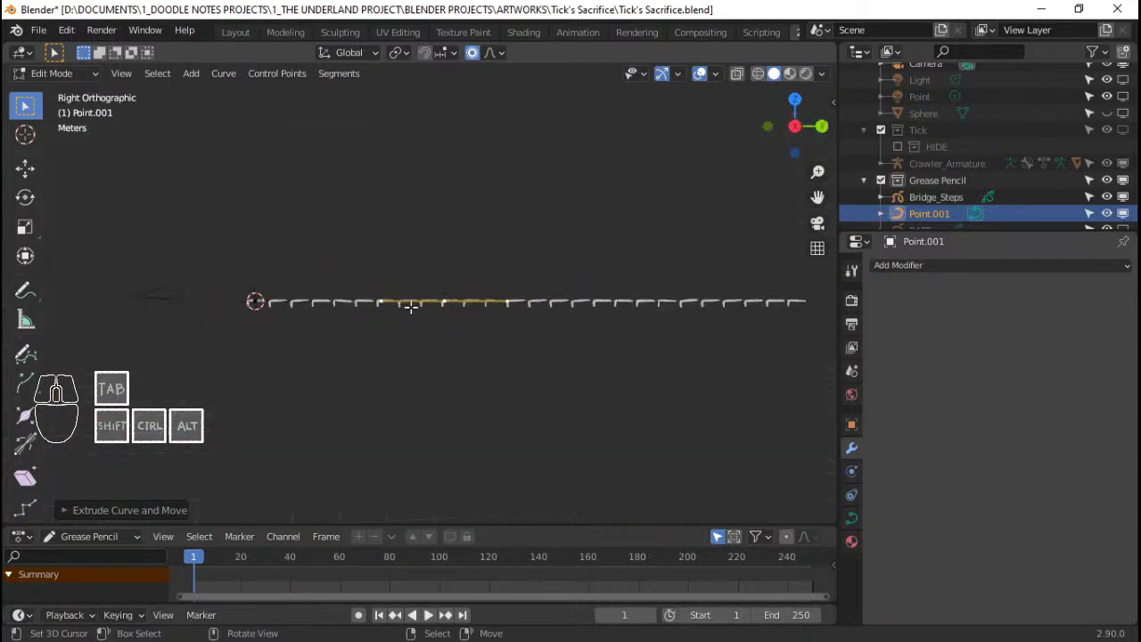
key(g)
click(650, 327)
middle_drag(650, 327, 535, 366)
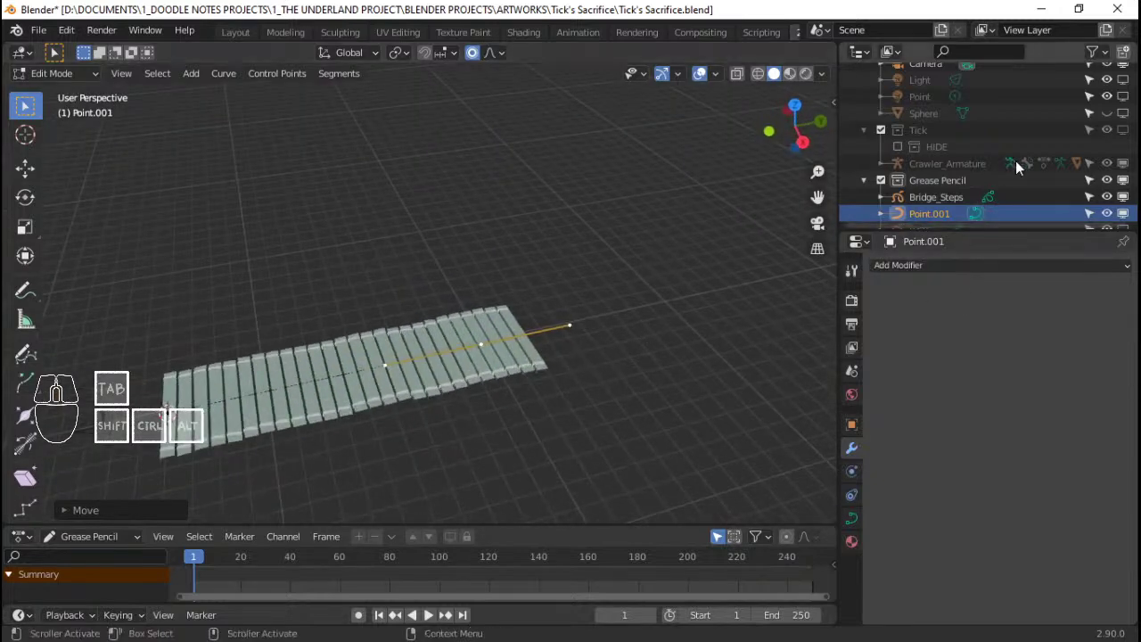
Show the RATS object in the viewport and move the extruded control point farther along Y, past the bridge's end
scroll(1094, 162, down, 1)
click(1123, 213)
scroll(560, 268, down, 3)
middle_drag(560, 267, 512, 318)
scroll(434, 354, up, 4)
key(g)
key(y)
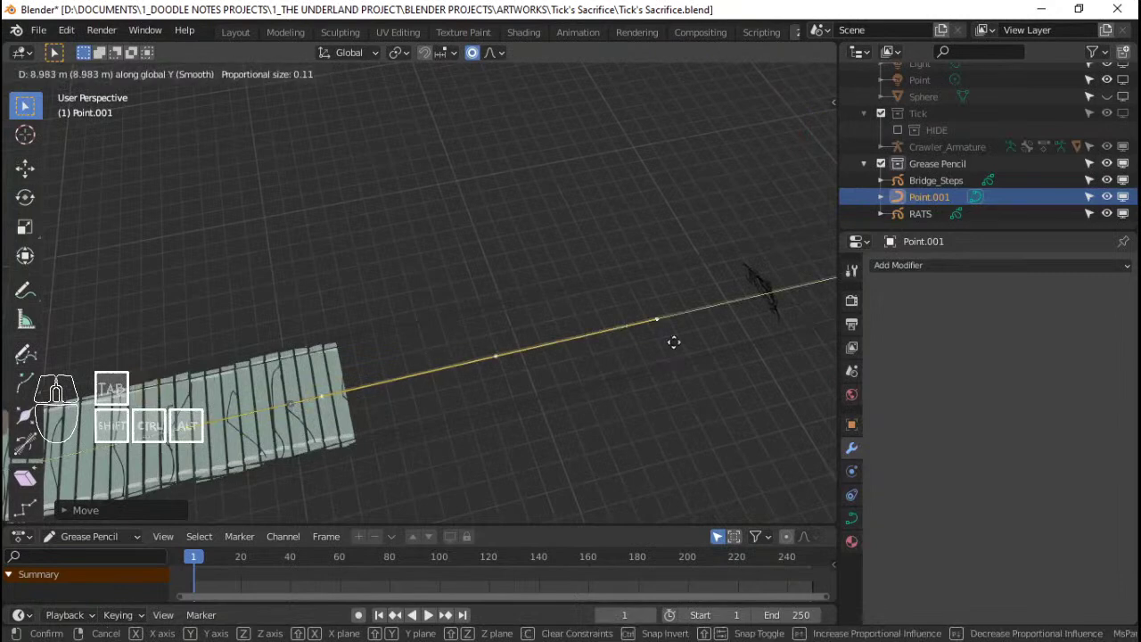
click(614, 345)
shift+middle_drag(614, 345, 469, 359)
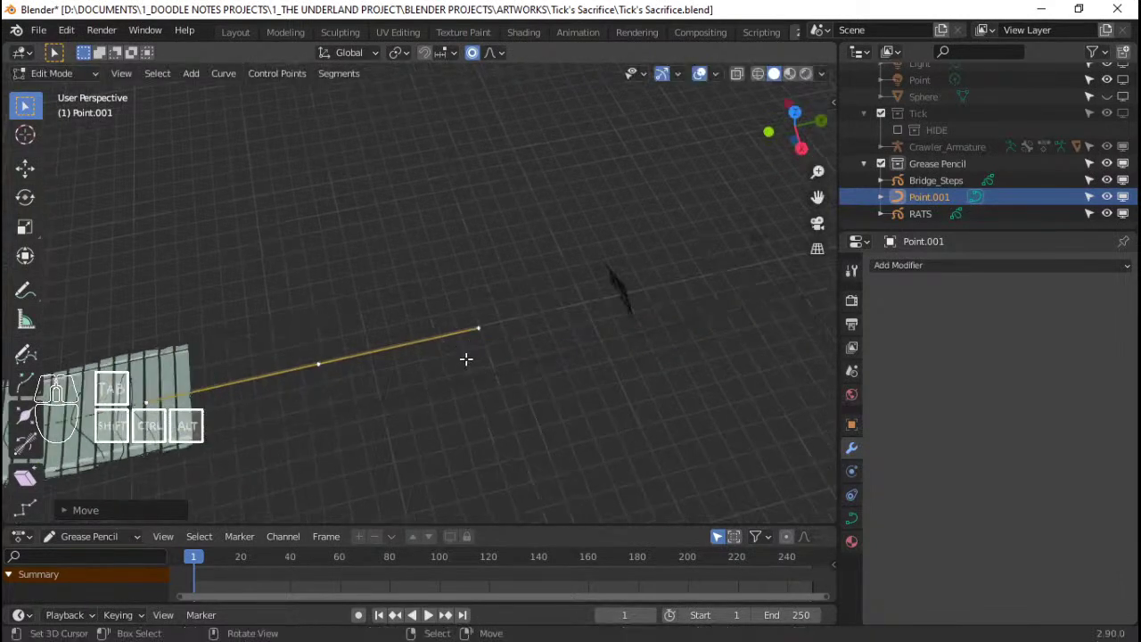
Extrude another control point about 21 m along Y from the curve's end, extending the path past the RATS drawing
key(e)
key(y)
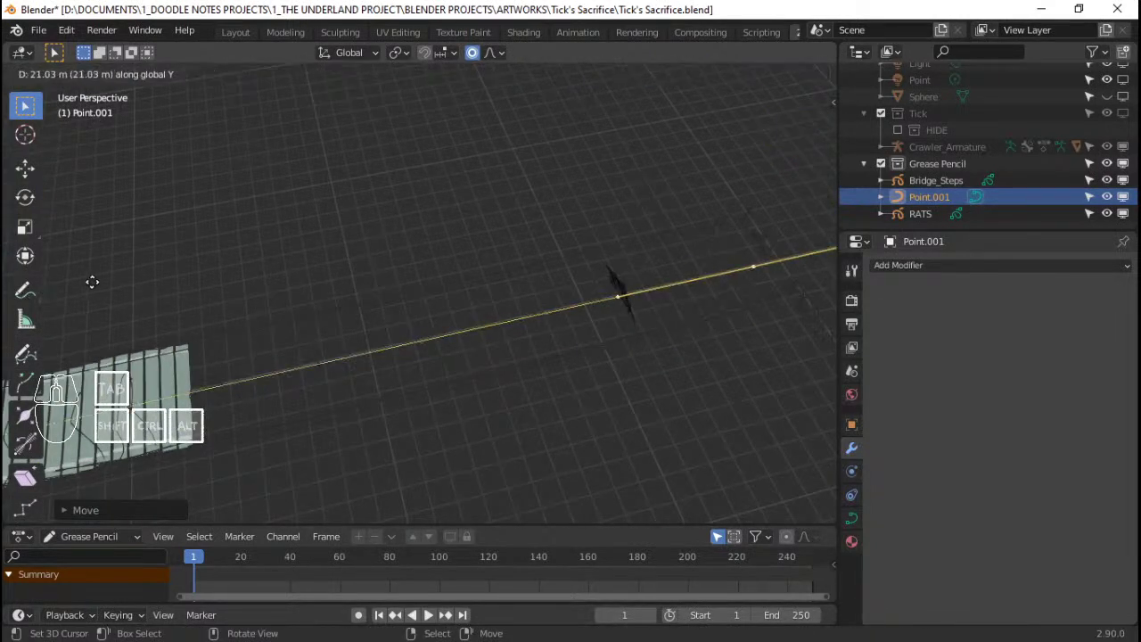
click(94, 280)
shift+middle_drag(645, 300, 476, 309)
scroll(565, 298, up, 3)
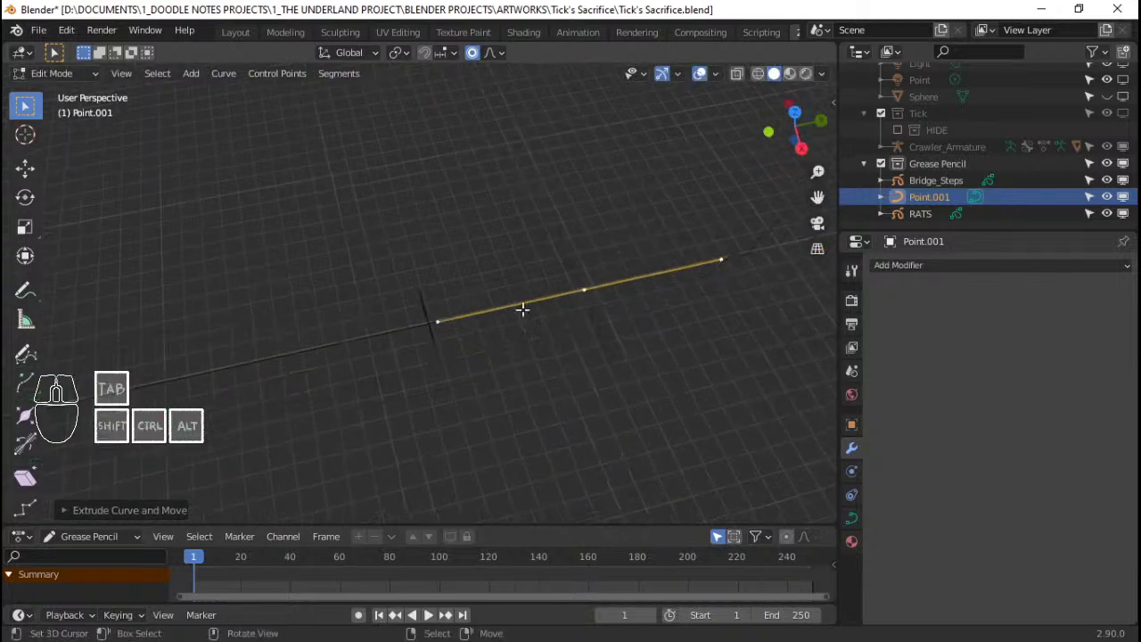
key(g)
right_click(607, 348)
key(g)
key(Escape)
shift+middle_drag(607, 357, 680, 298)
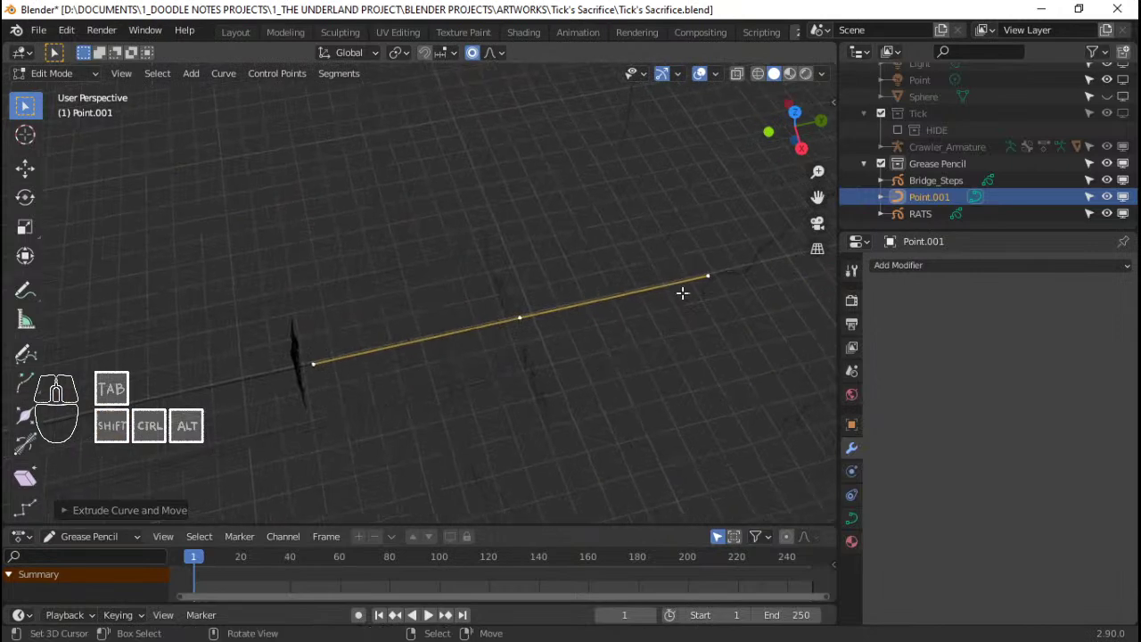
key(s)
right_click(550, 324)
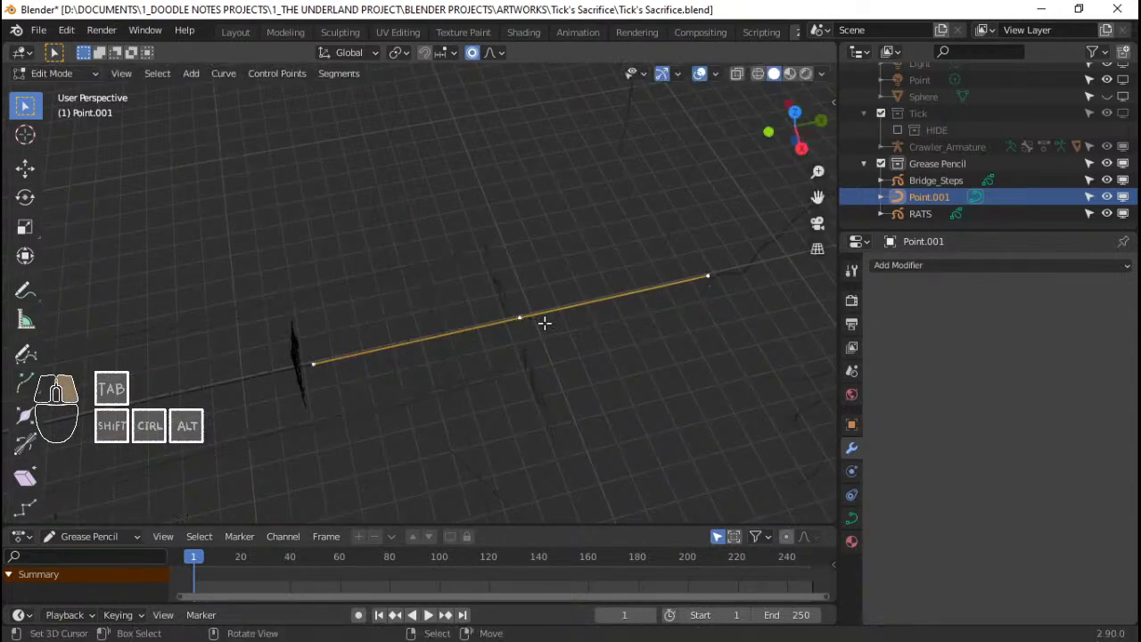
key(alt+s)
key(Escape)
middle_drag(463, 318, 400, 297)
key(g)
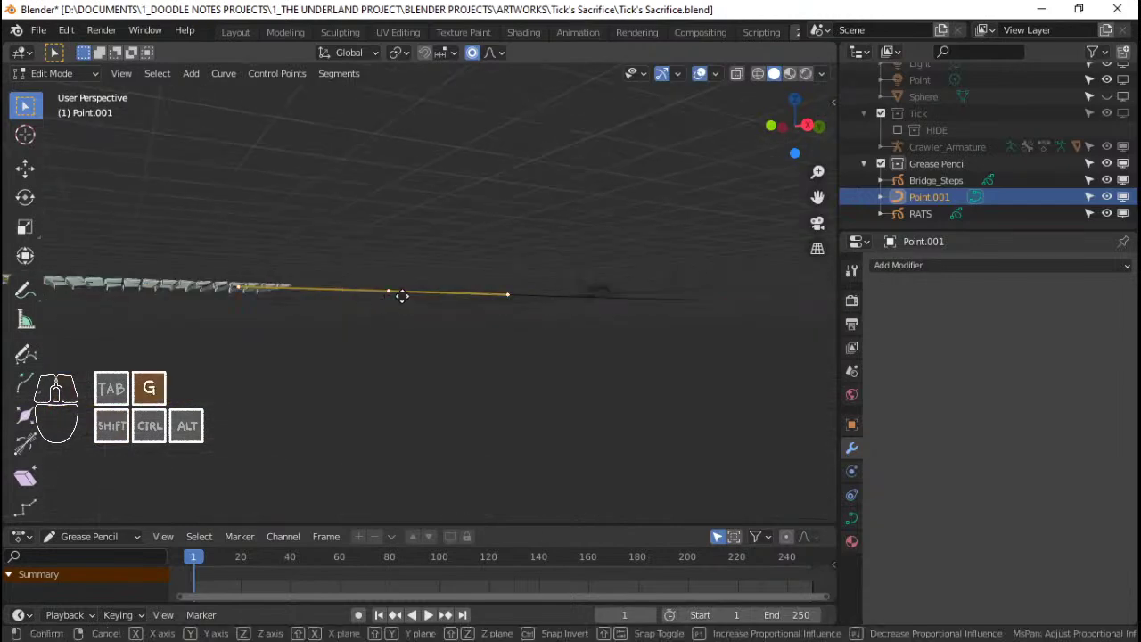
key(Escape)
key(g)
key(Escape)
middle_drag(387, 313, 465, 368)
key(g)
key(Escape)
middle_drag(494, 433, 464, 300)
key(KP_5)
key(KP_3)
scroll(360, 267, up, 4)
key(g)
key(Escape)
Set the shape of the Point curve to 3D in its curve data settings
scroll(450, 317, down, 2)
scroll(592, 278, down, 2)
click(852, 515)
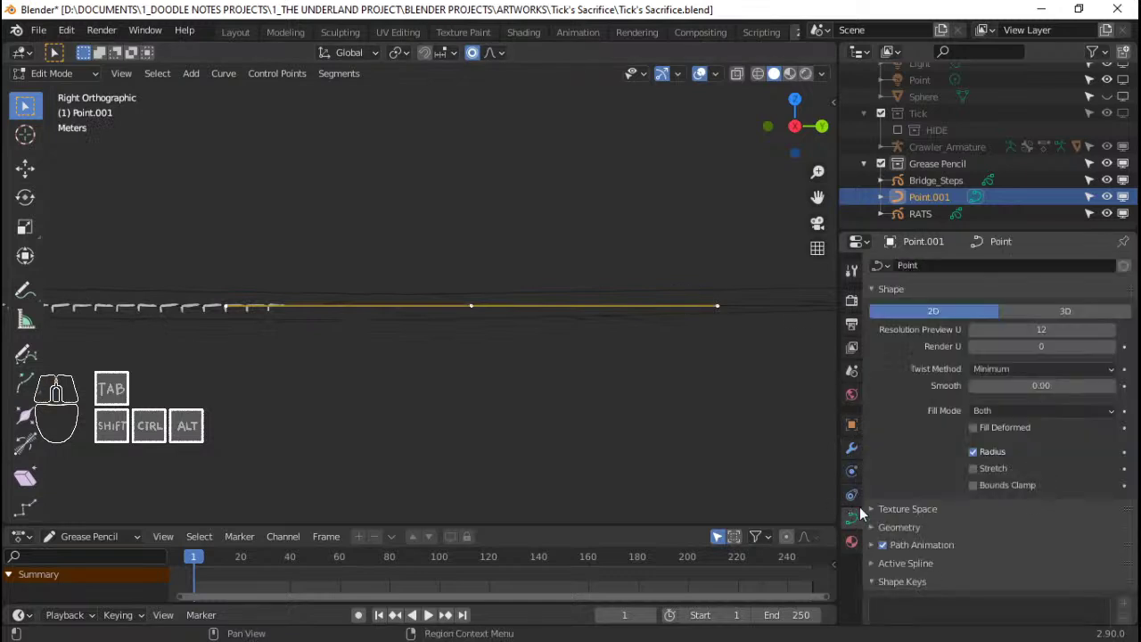
shift+middle_drag(517, 331, 504, 298)
click(1104, 310)
Lower the curve's middle control point about 0.49 m along Z to make the path sag, and save the file
key(g)
key(z)
right_click(482, 258)
key(g)
key(z)
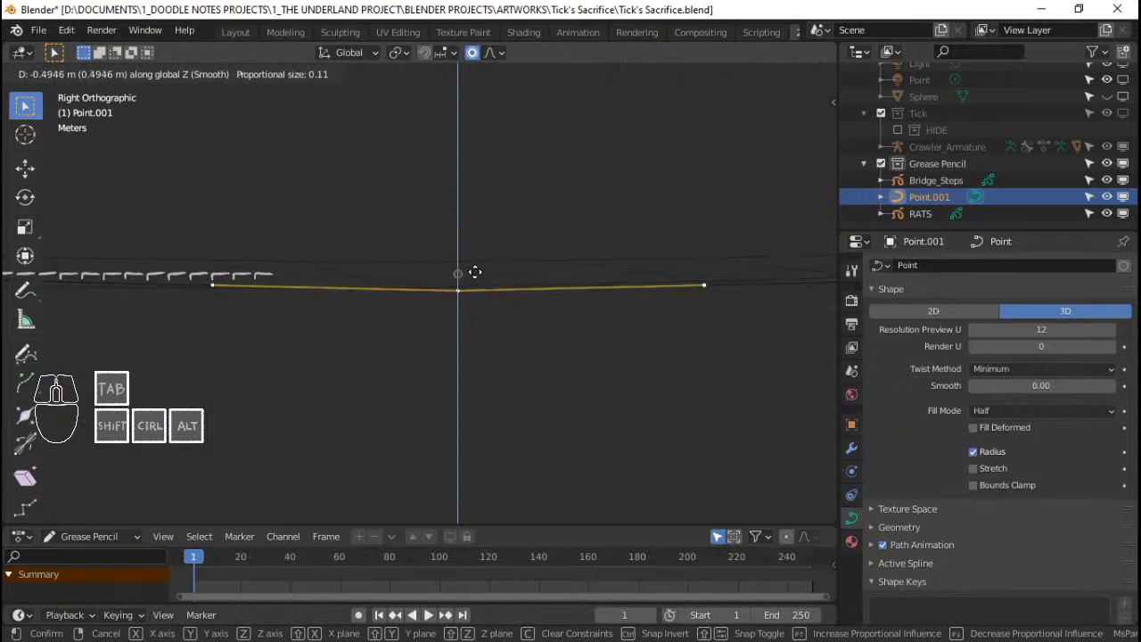
click(475, 272)
middle_drag(313, 267, 557, 331)
key(ctrl+s)
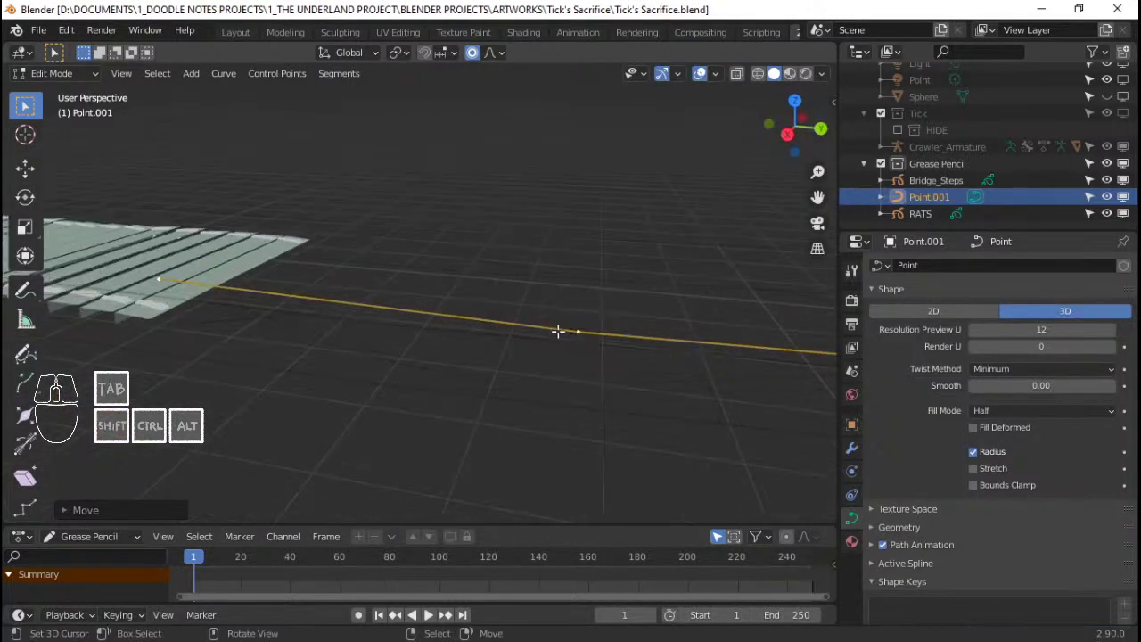
Change the handle type of the curve's middle control point and return to Object Mode
key(v)
click(552, 339)
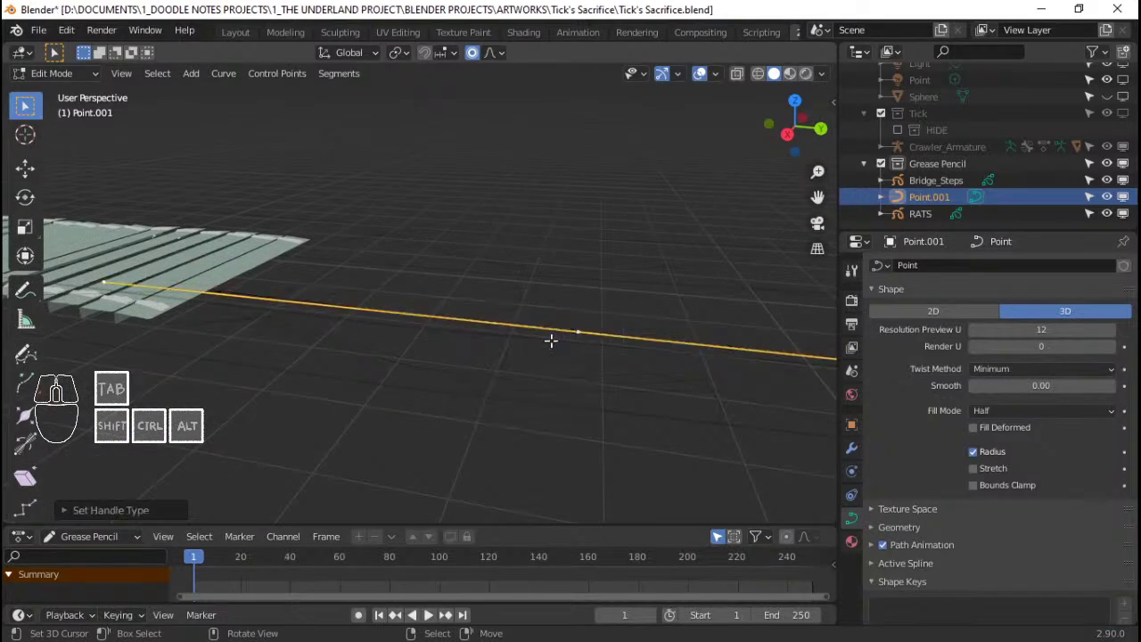
key(KP_5)
key(End)
key(KP_3)
scroll(559, 327, up, 3)
shift+middle_drag(563, 265, 426, 287)
key(Tab)
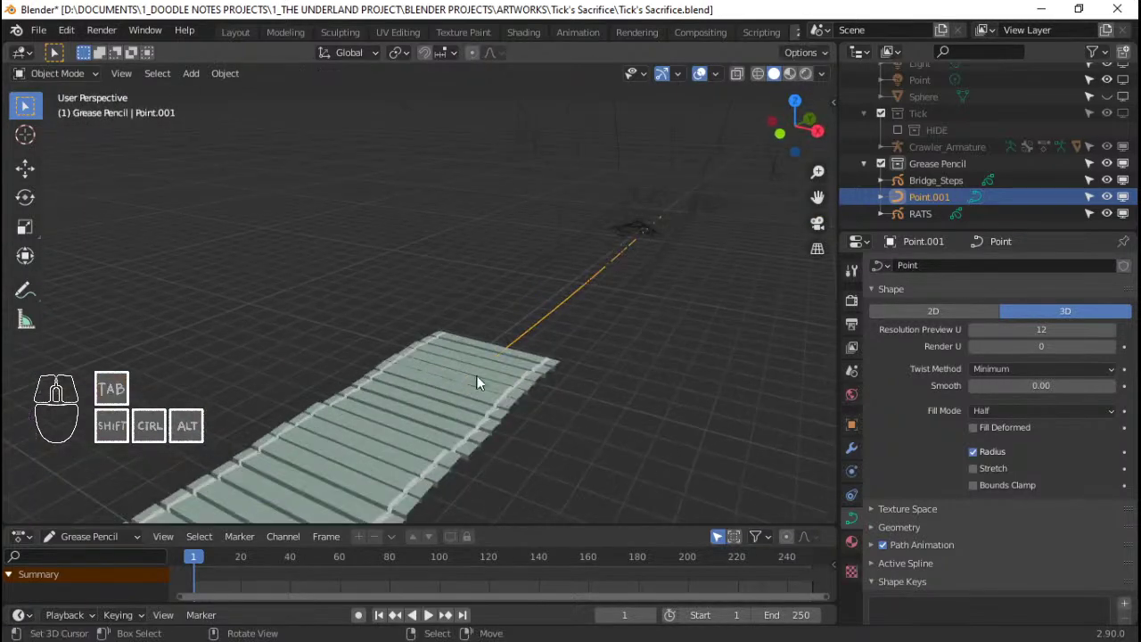
Select the Bridge_Steps object and save the file
click(510, 392)
middle_drag(510, 392, 508, 326)
key(ctrl+s)
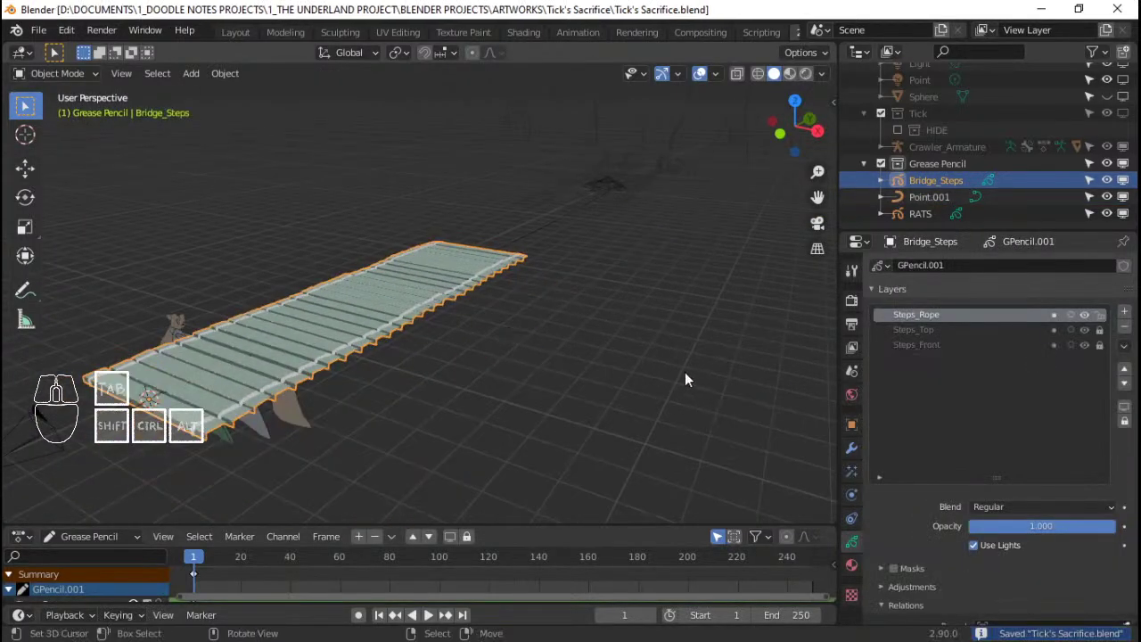
Enable Object Offset in the Array modifier of Bridge_Steps and search for the path curve as its offset object
click(852, 448)
click(918, 449)
click(922, 451)
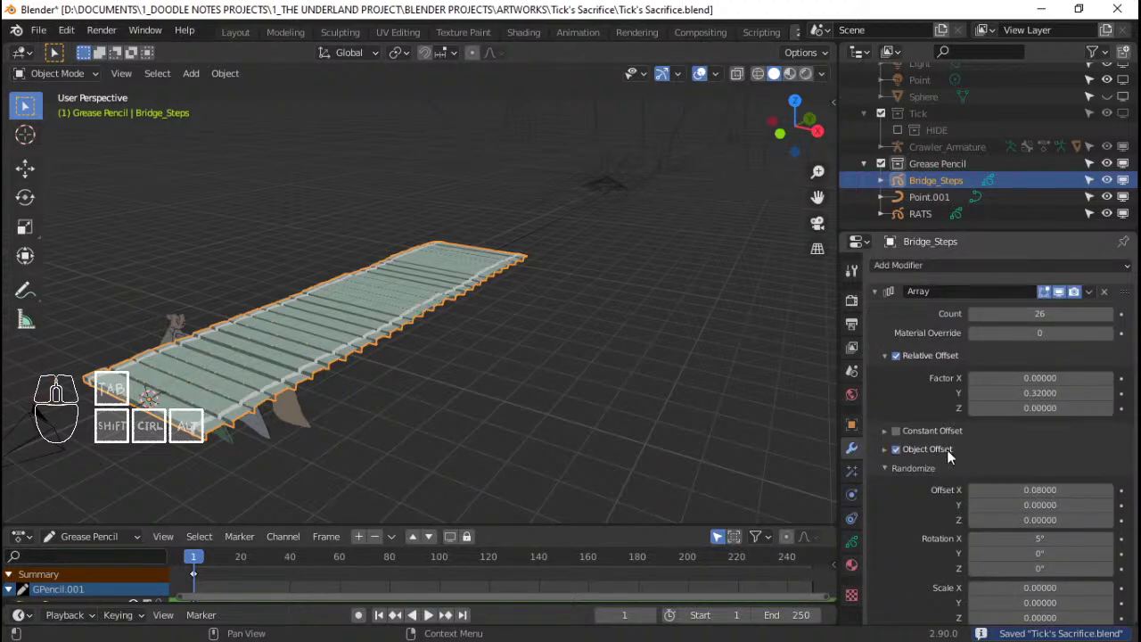
click(947, 449)
click(881, 450)
click(885, 431)
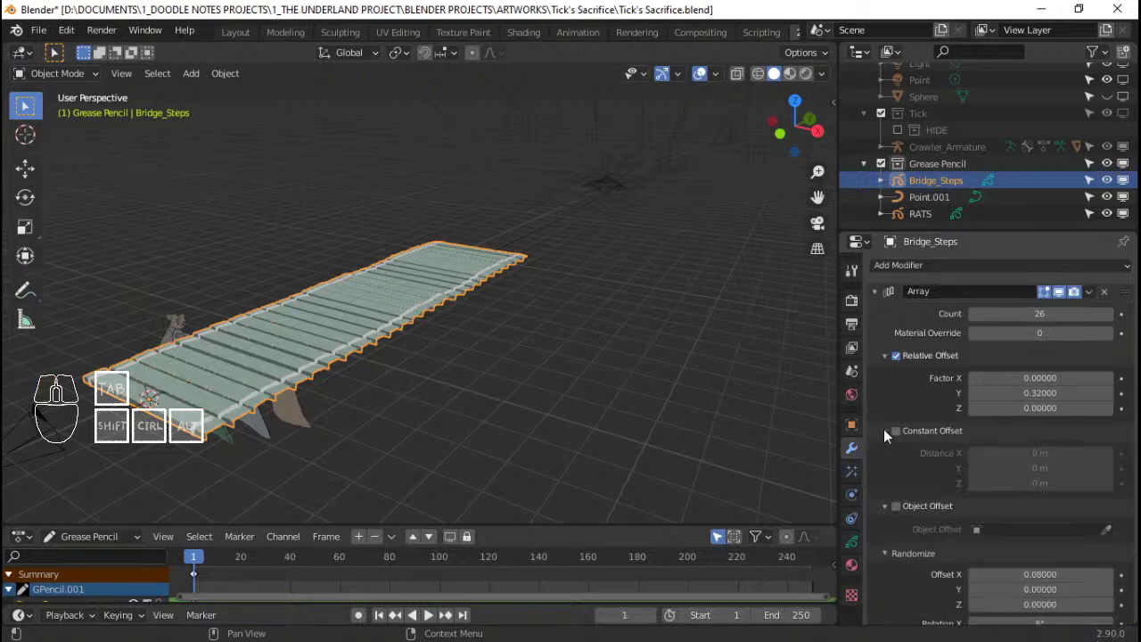
scroll(918, 437, down, 3)
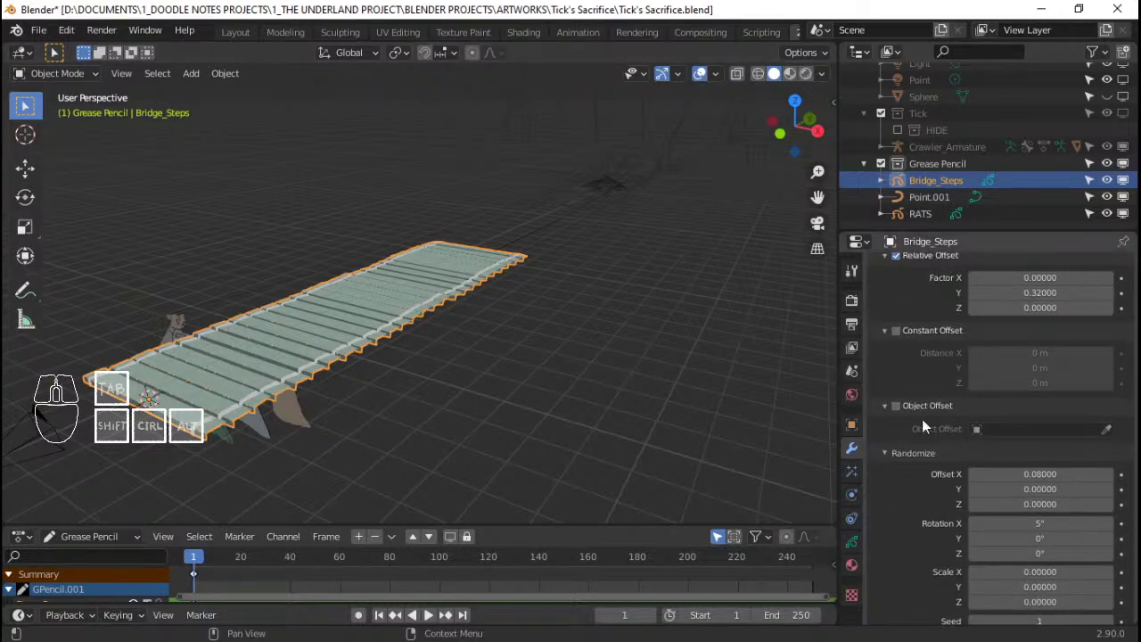
click(897, 407)
click(1013, 428)
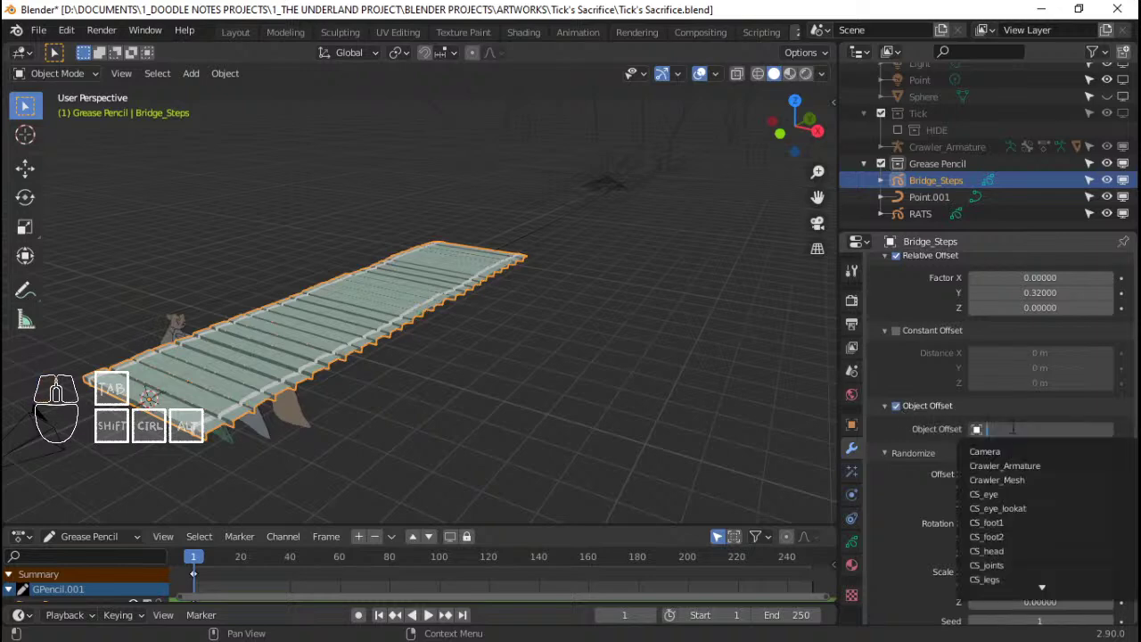
text(cur)
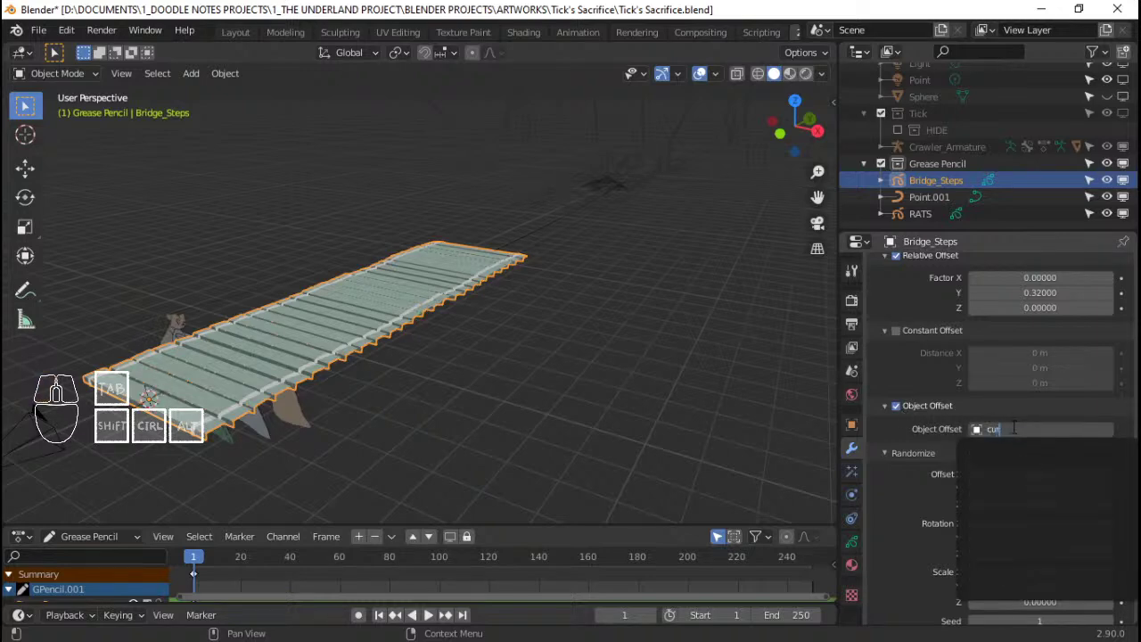
key(BackSpace)
key(BackSpace)
key(BackSpace)
text(point)
Rename the curve object Point.001 as Bridge_Curve and save the file
double_click(918, 196)
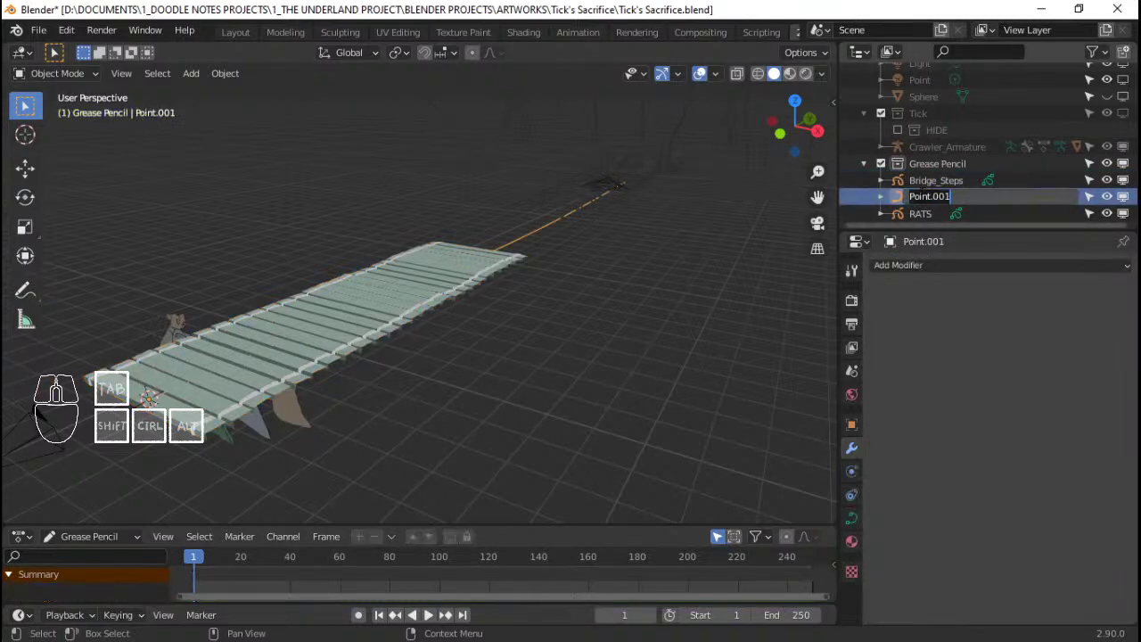
text(Bridge+Curve)
key(Return)
double_click(938, 179)
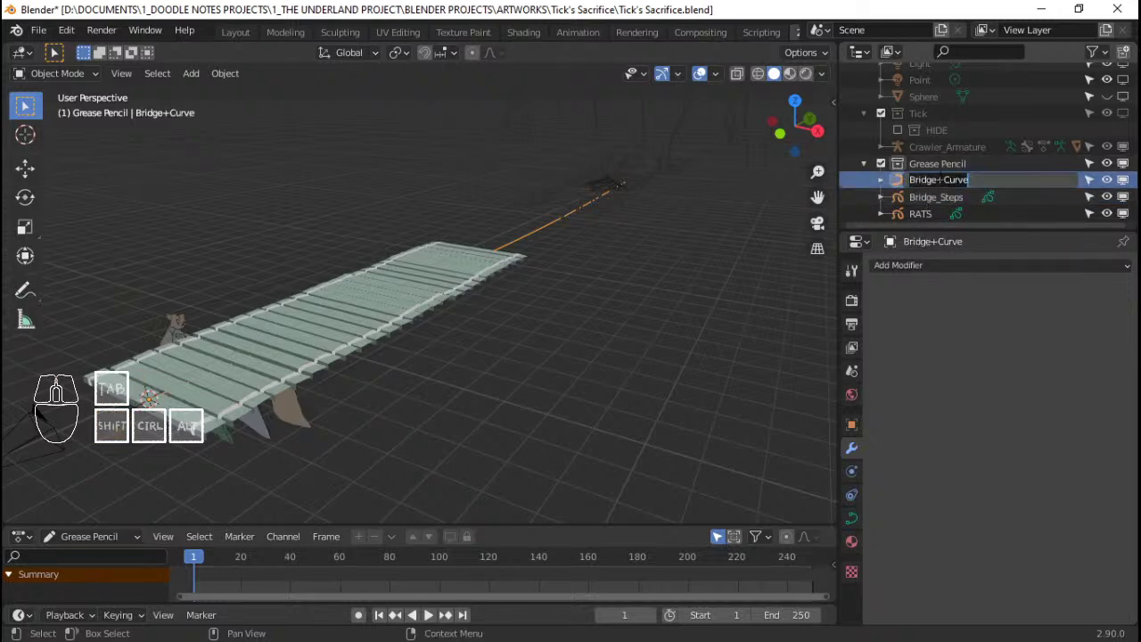
key(Delete)
text(_)
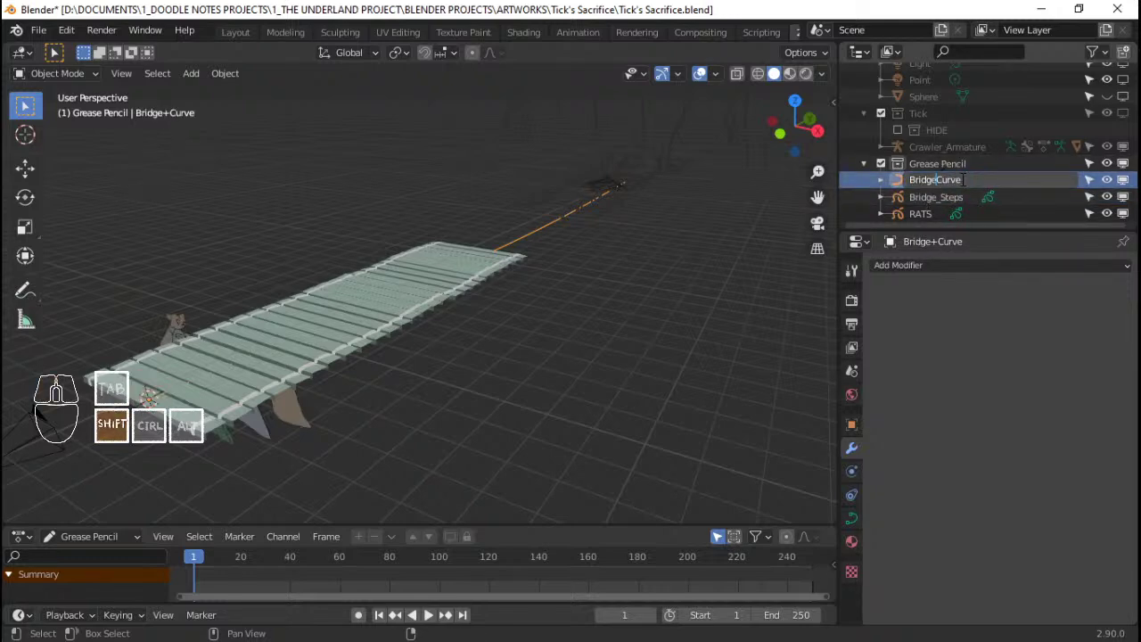
key(Return)
key(ctrl+s)
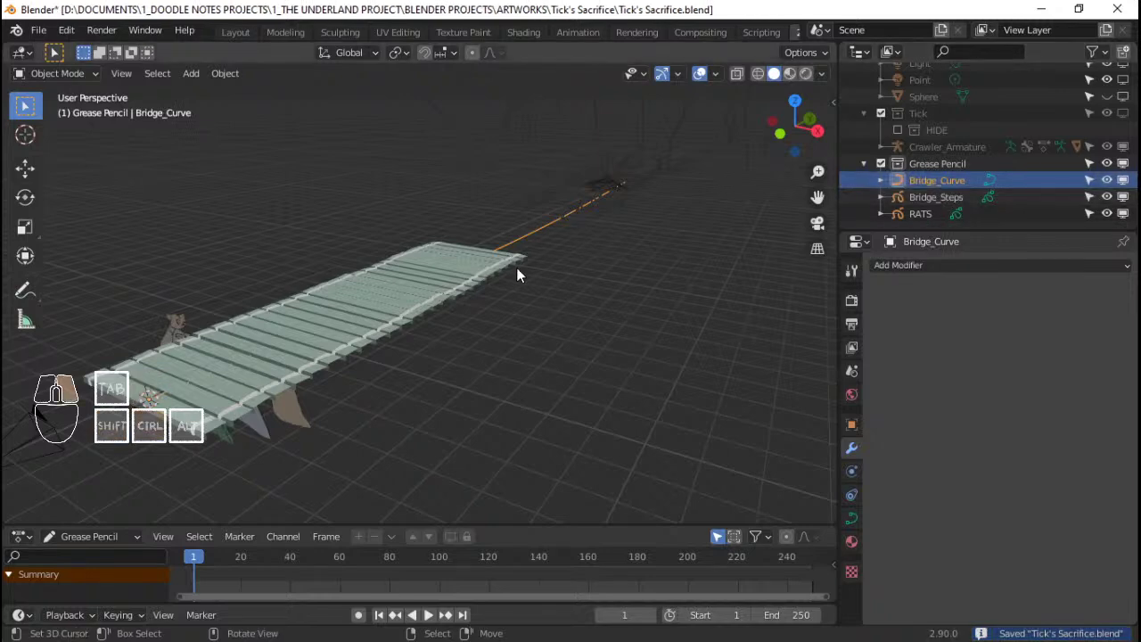
Try Bridge_Curve as the Object Offset of the Array modifier on Bridge_Steps
click(517, 266)
click(466, 265)
scroll(939, 508, down, 2)
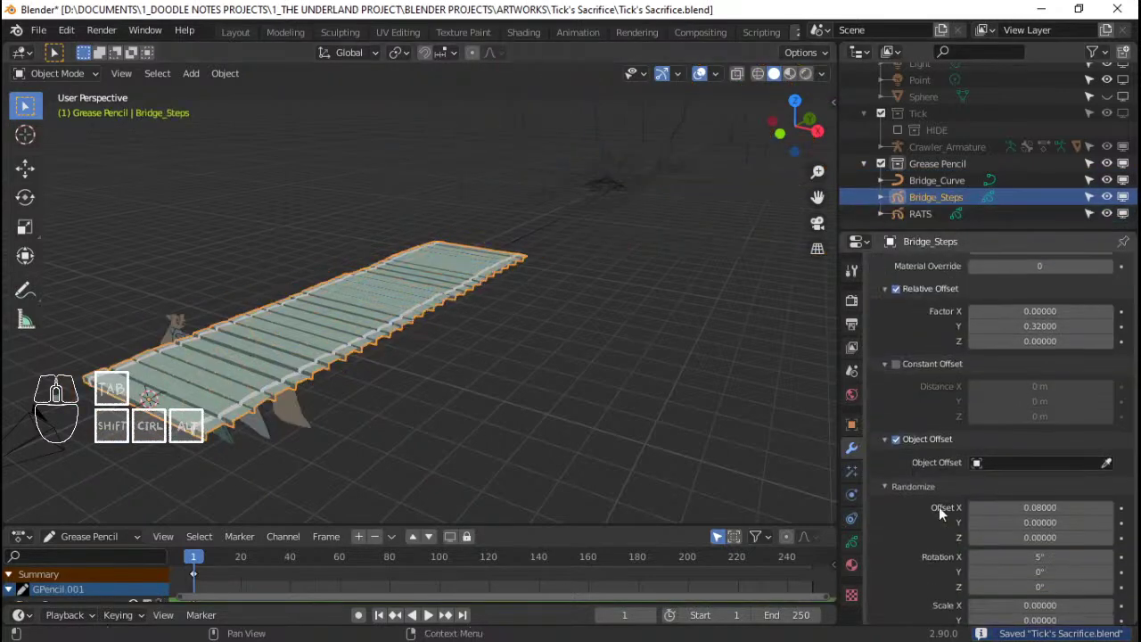
click(1009, 462)
click(1013, 485)
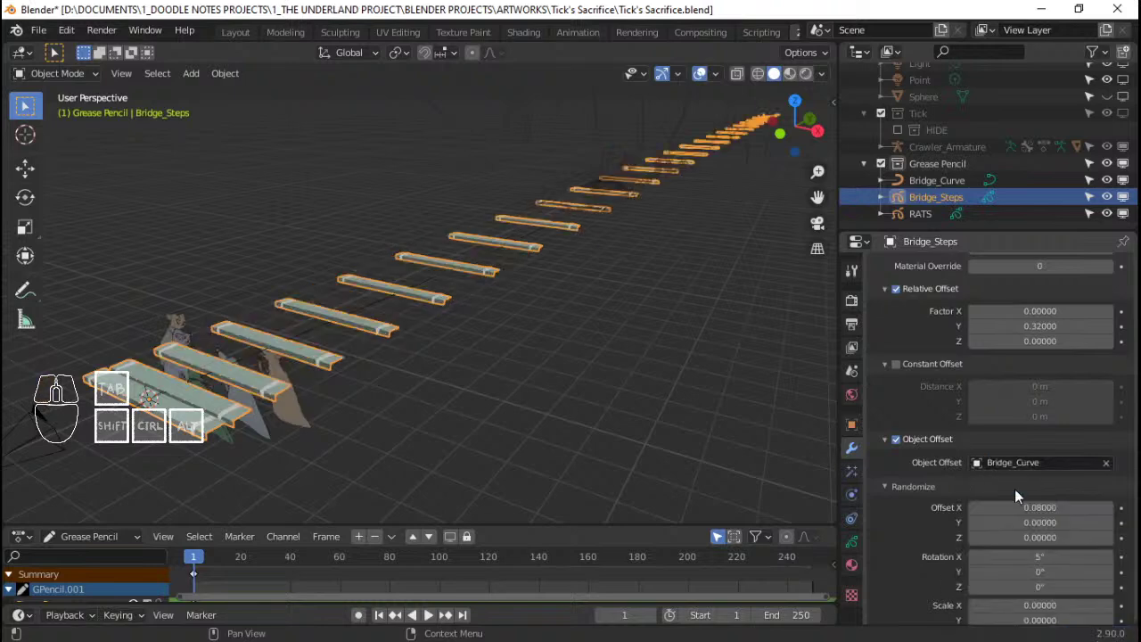
Clear the Array's offset object and disable Object Offset
click(1105, 462)
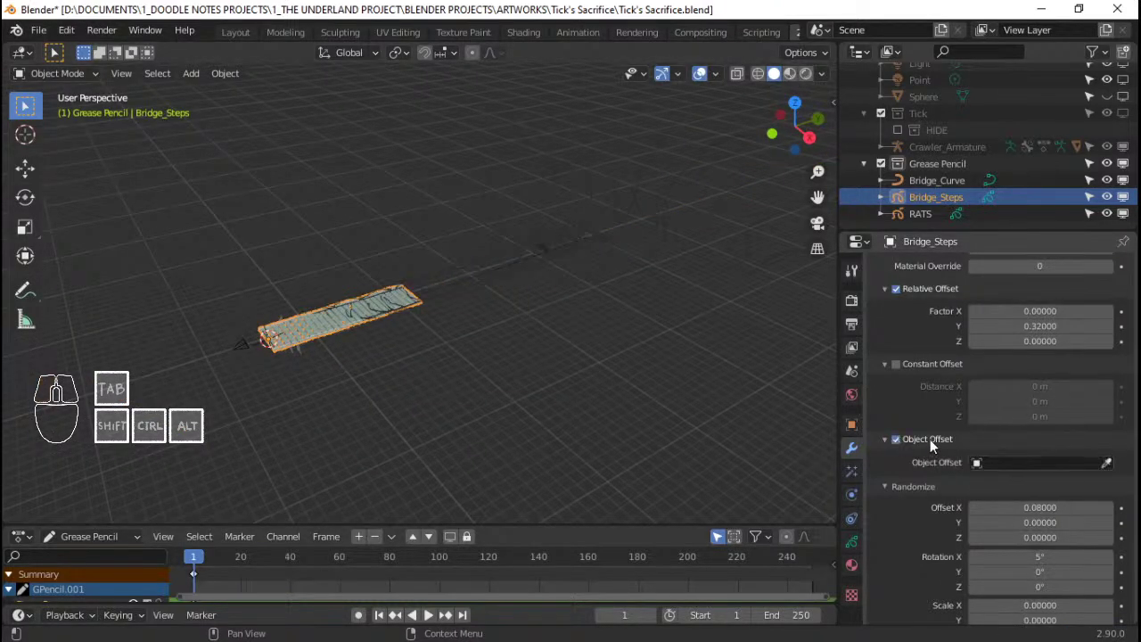
click(936, 440)
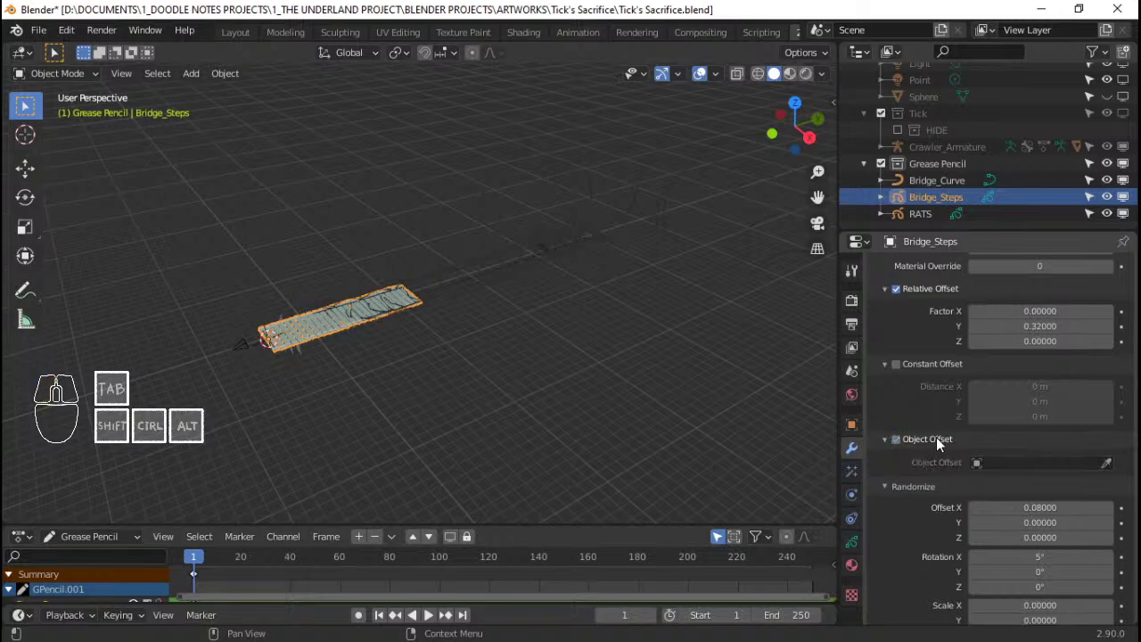
click(886, 439)
Collapse the Array modifier's Relative Offset, Constant Offset and Influence sections, as well as the modifier itself
scroll(919, 432, down, 3)
scroll(940, 430, up, 5)
click(878, 356)
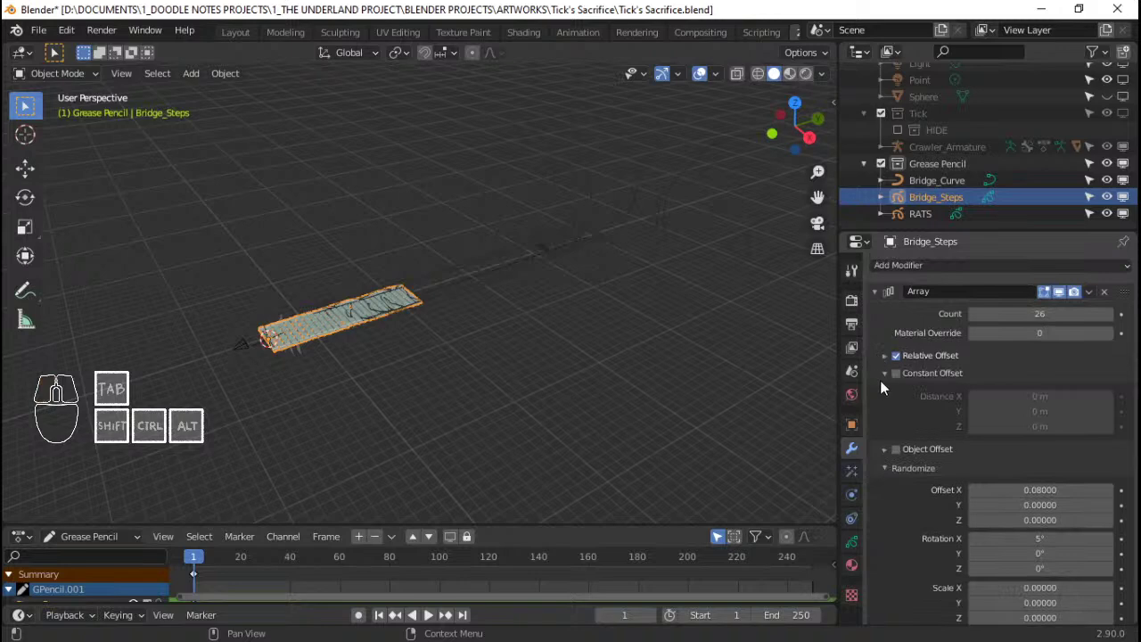
click(883, 374)
scroll(894, 425, down, 2)
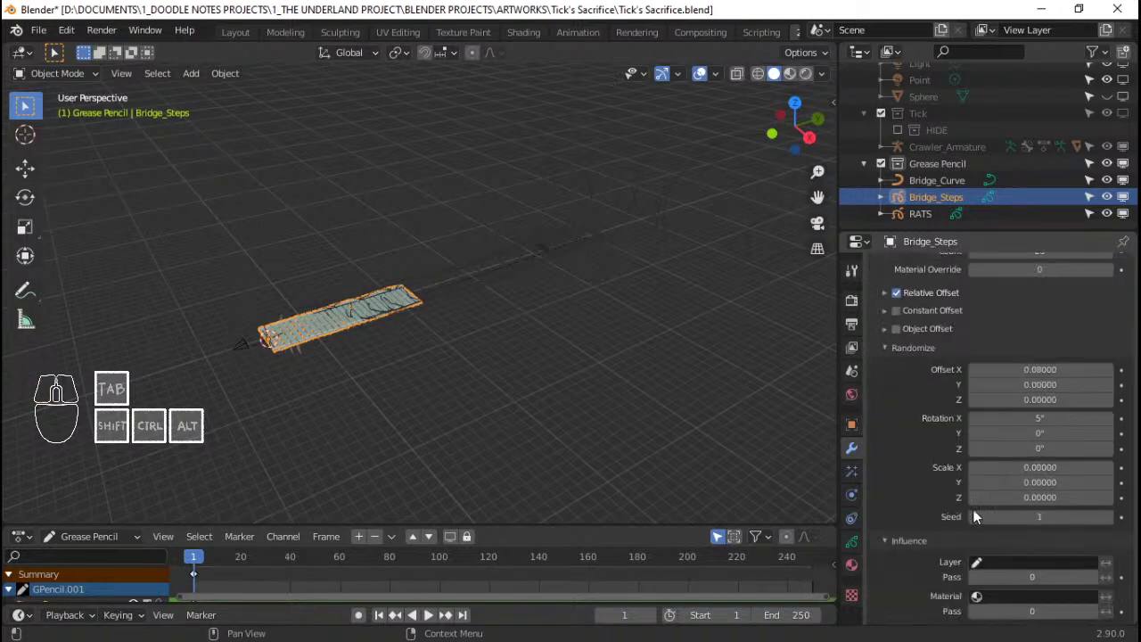
click(886, 540)
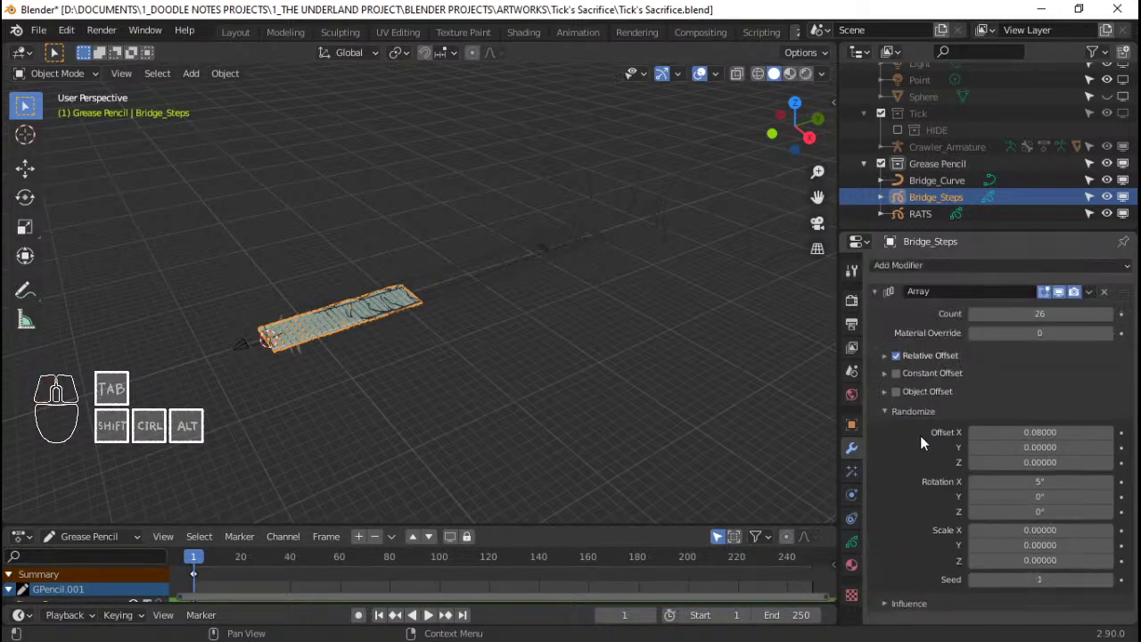
click(879, 291)
Look through the modifier types available for Bridge_Steps and for Bridge_Curve
click(907, 263)
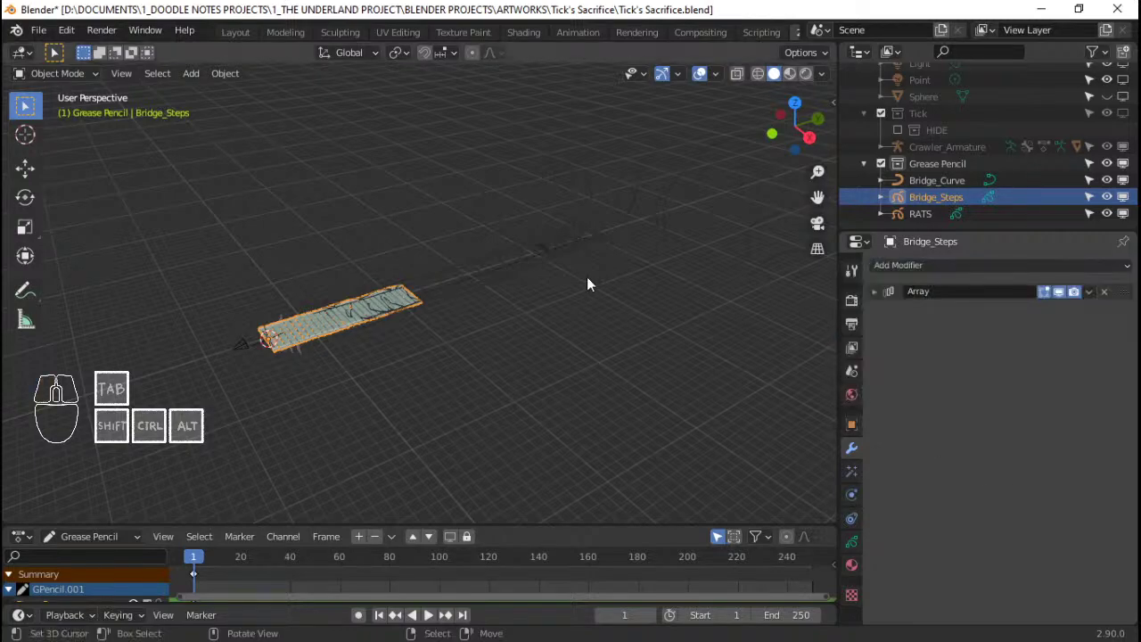
scroll(453, 308, up, 5)
shift+middle_drag(450, 309, 481, 303)
click(502, 288)
click(502, 288)
click(943, 268)
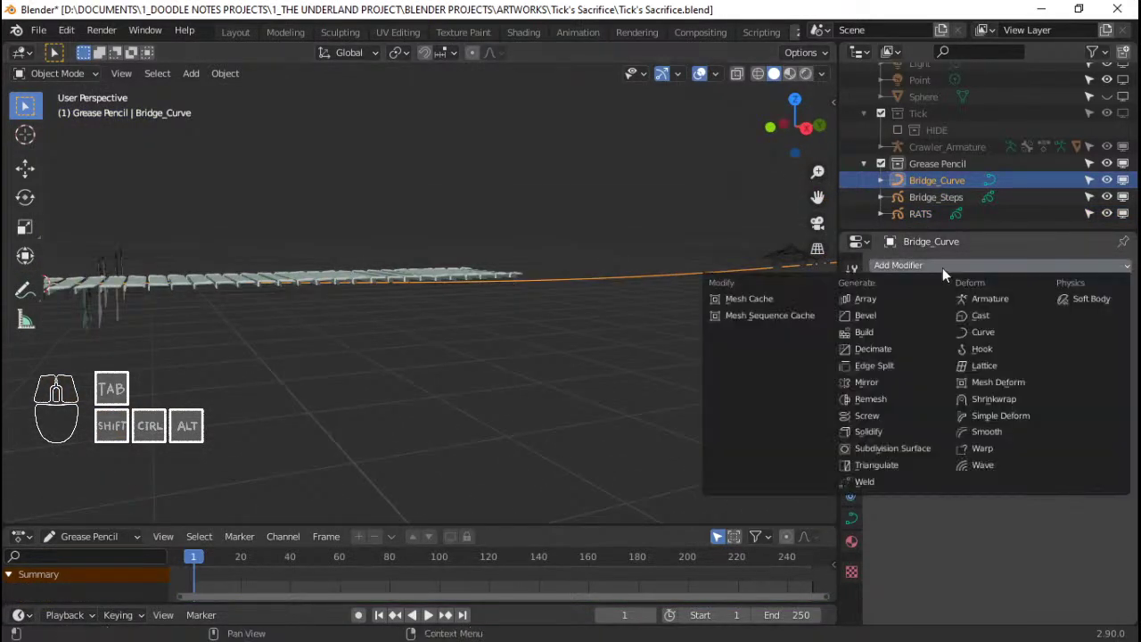
Reselect Bridge_Steps, expand its Array modifier and examine the arrayed planks
click(433, 272)
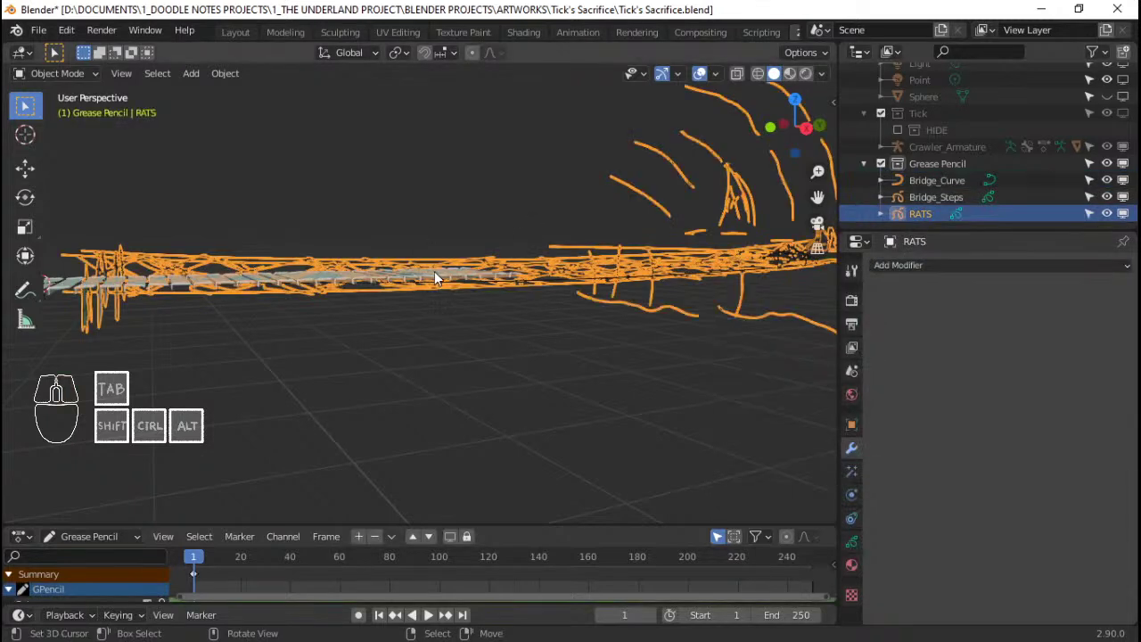
click(433, 272)
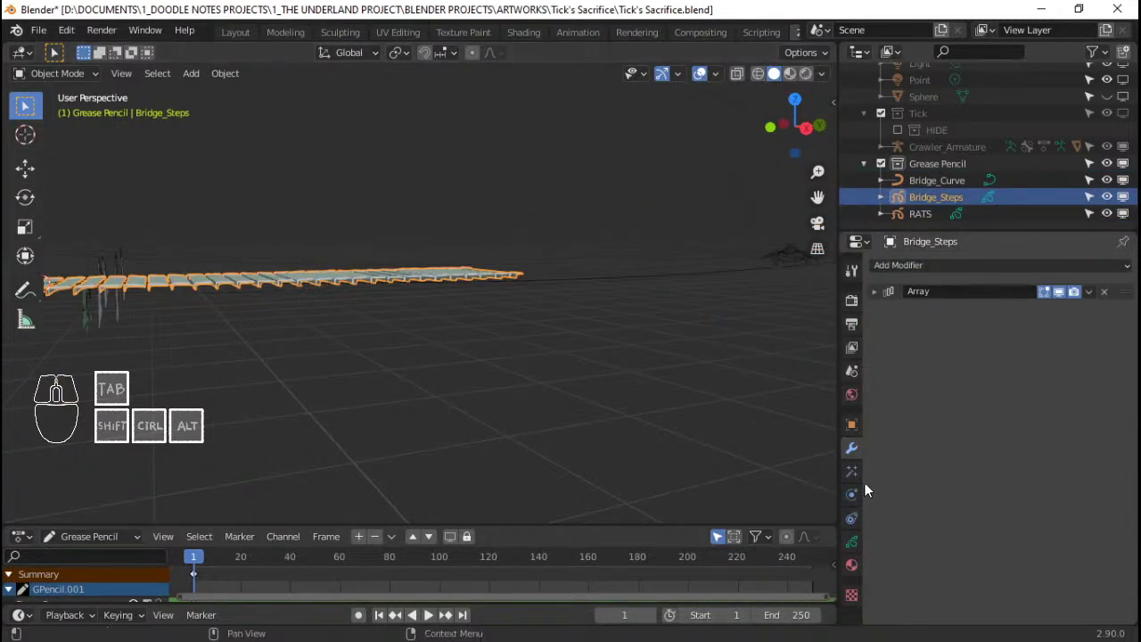
click(873, 292)
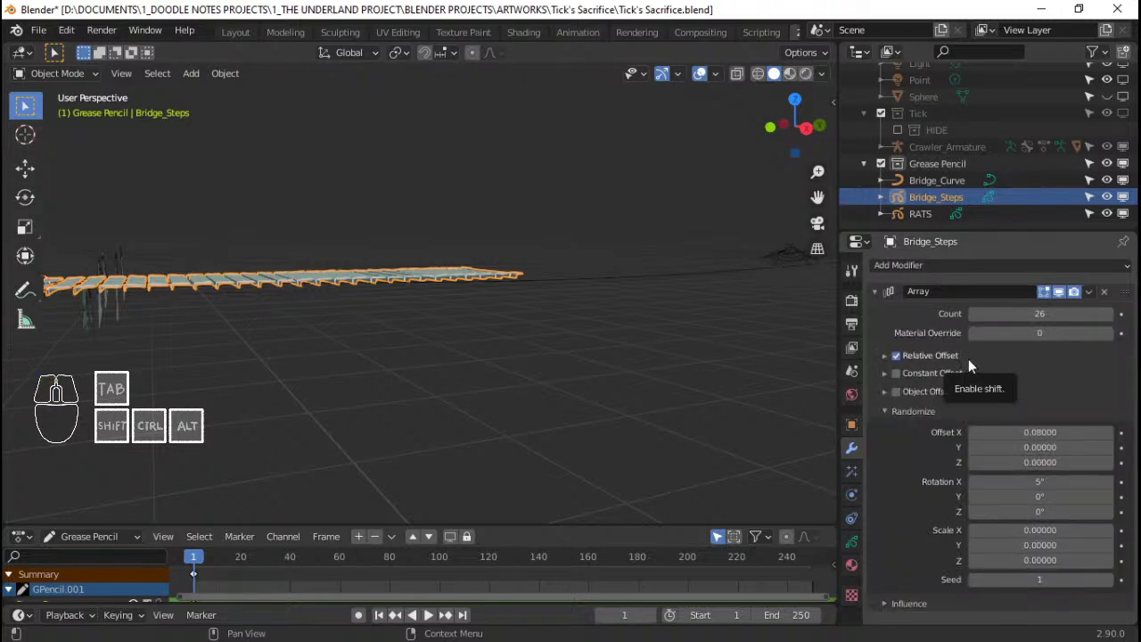
middle_drag(442, 231, 487, 263)
scroll(558, 297, up, 5)
scroll(559, 297, down, 5)
middle_drag(597, 312, 558, 302)
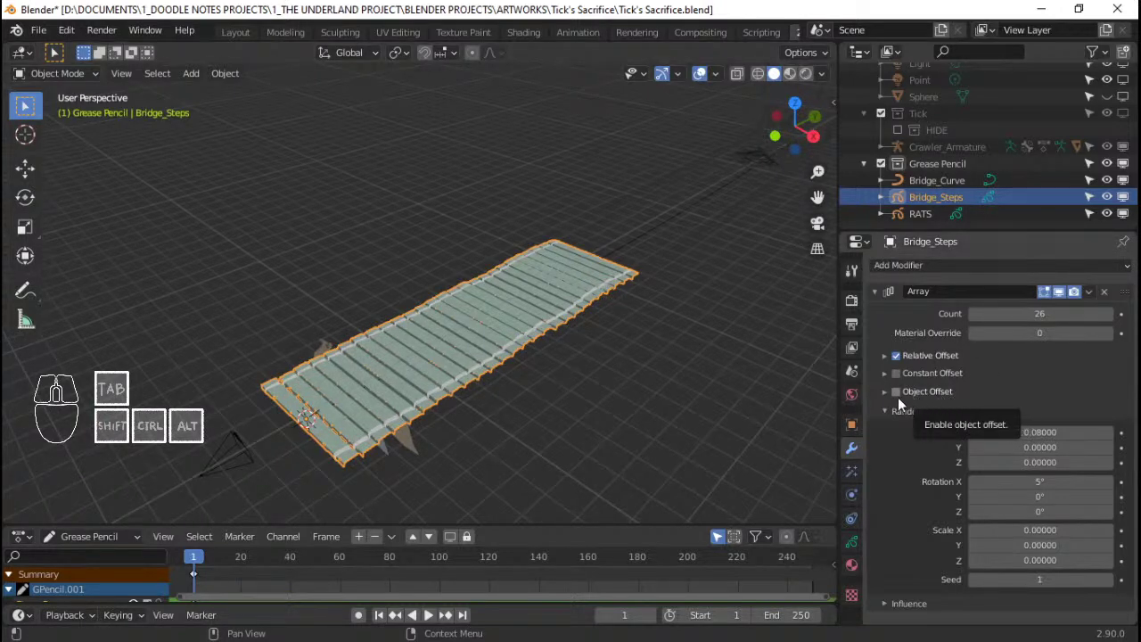
Expand the Array modifier's Influence settings and restrict it to the Steps_Top layer
click(891, 603)
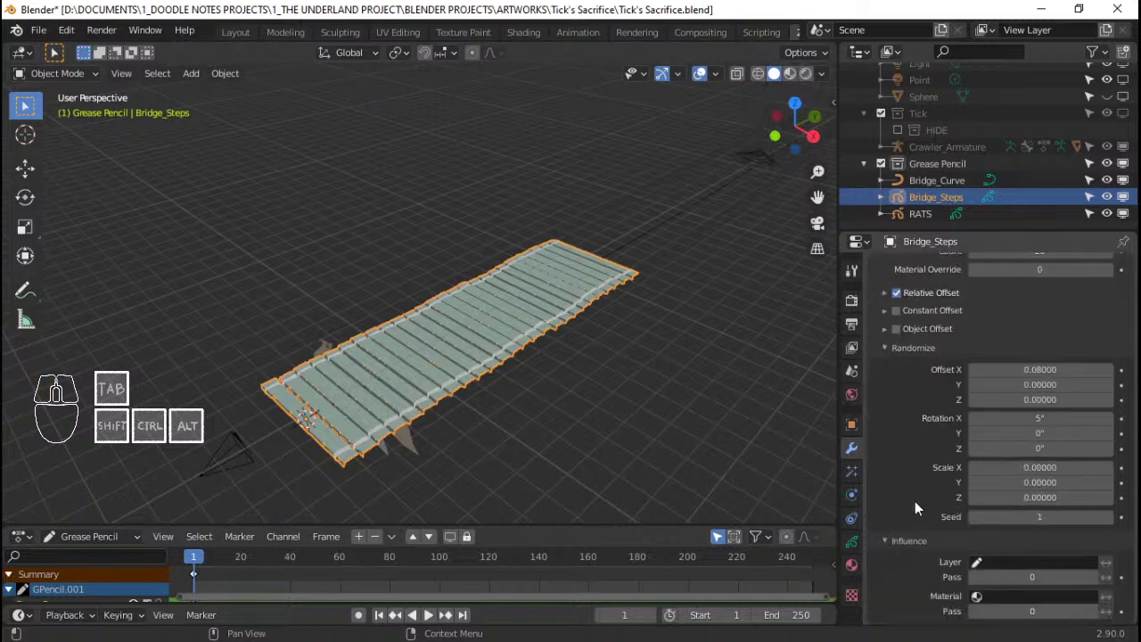
click(1028, 560)
click(871, 564)
middle_drag(612, 285, 559, 300)
click(1055, 564)
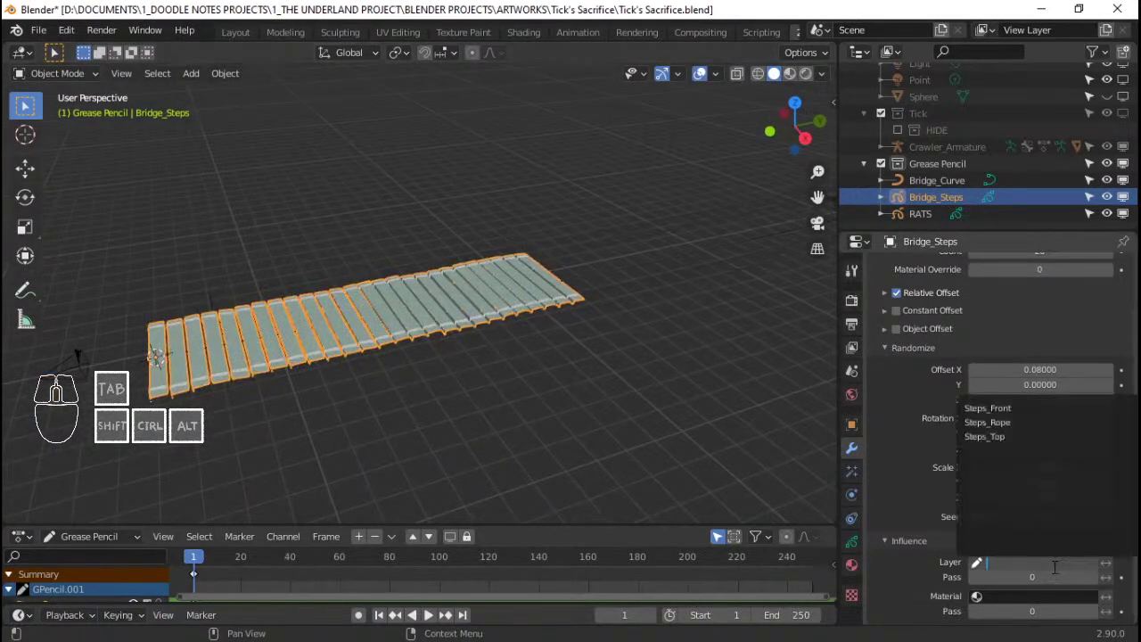
click(1021, 437)
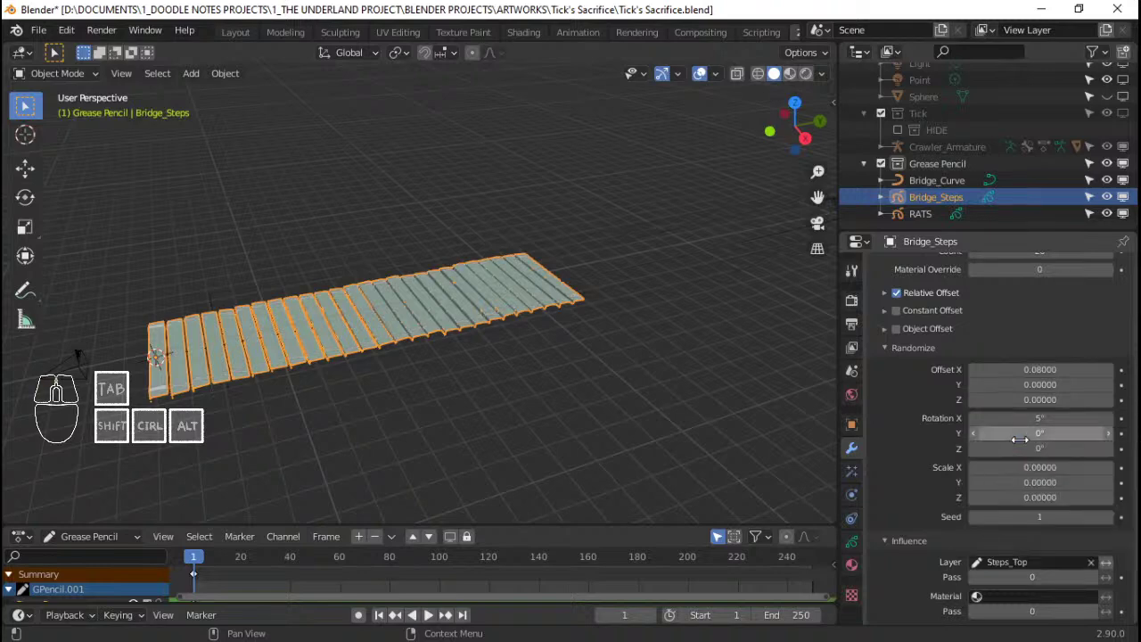
Try the Array's layer influence on Steps_Front and on Steps_Rope
click(1037, 562)
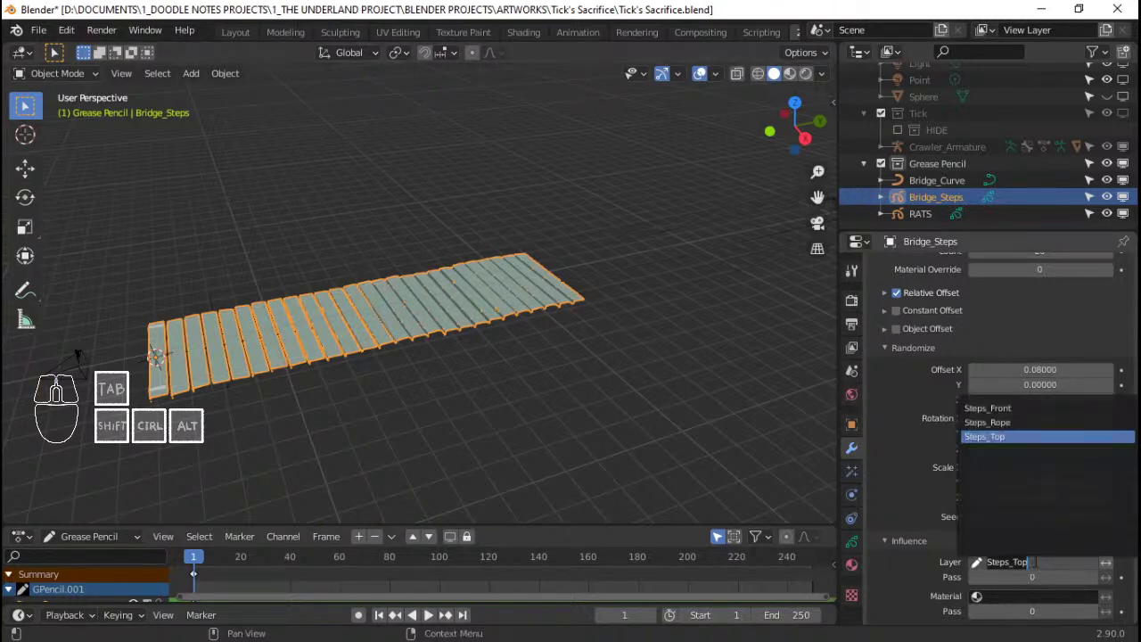
click(1016, 402)
click(1032, 562)
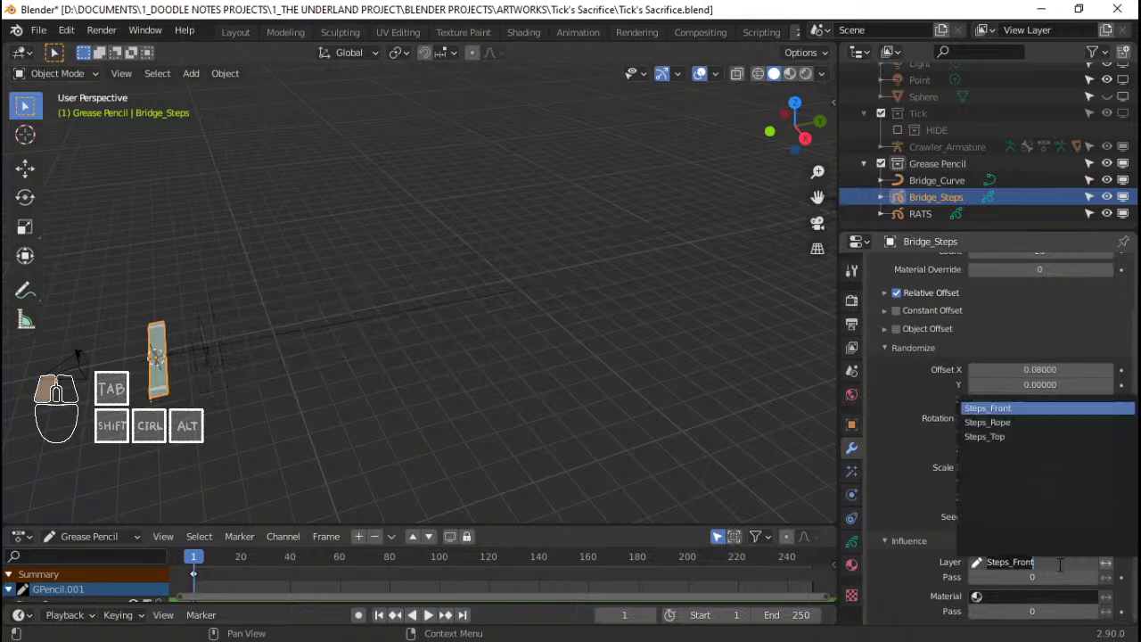
click(1023, 421)
scroll(483, 298, up, 4)
middle_drag(474, 302, 501, 291)
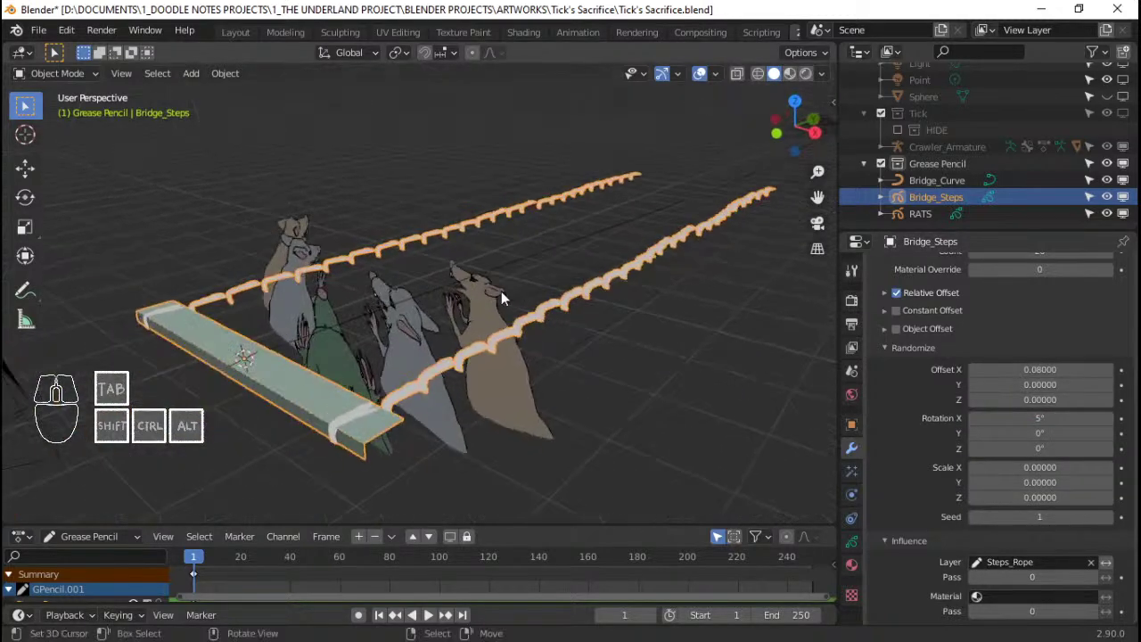
Clear the Array's influence layer, collapse the Influence section and save the file
click(1091, 562)
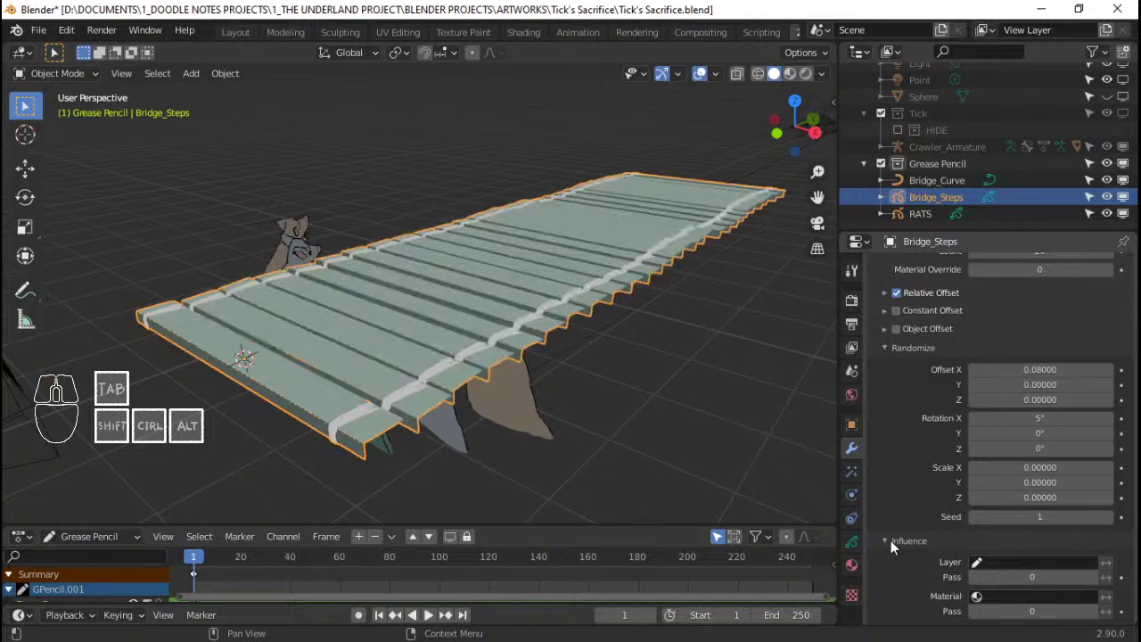
click(891, 540)
middle_drag(601, 299, 687, 321)
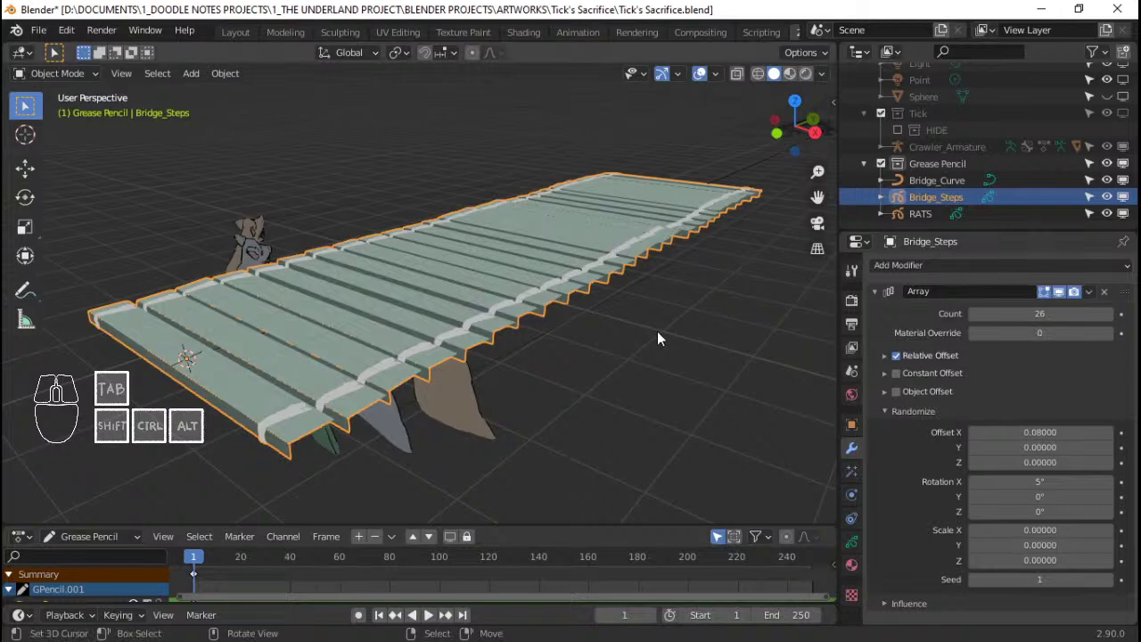
key(ctrl+s)
middle_drag(657, 331, 520, 360)
click(424, 318)
click(424, 319)
middle_drag(424, 319, 512, 368)
click(473, 295)
click(507, 382)
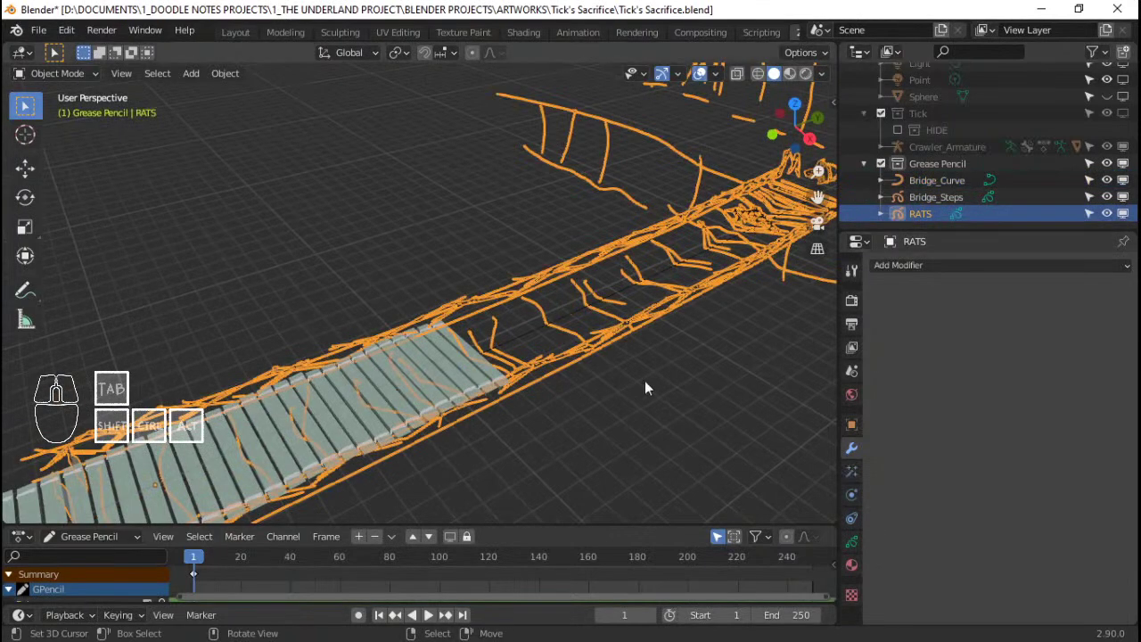
Select Bridge_Steps and switch it to Edit Mode in the top orthographic view
click(482, 389)
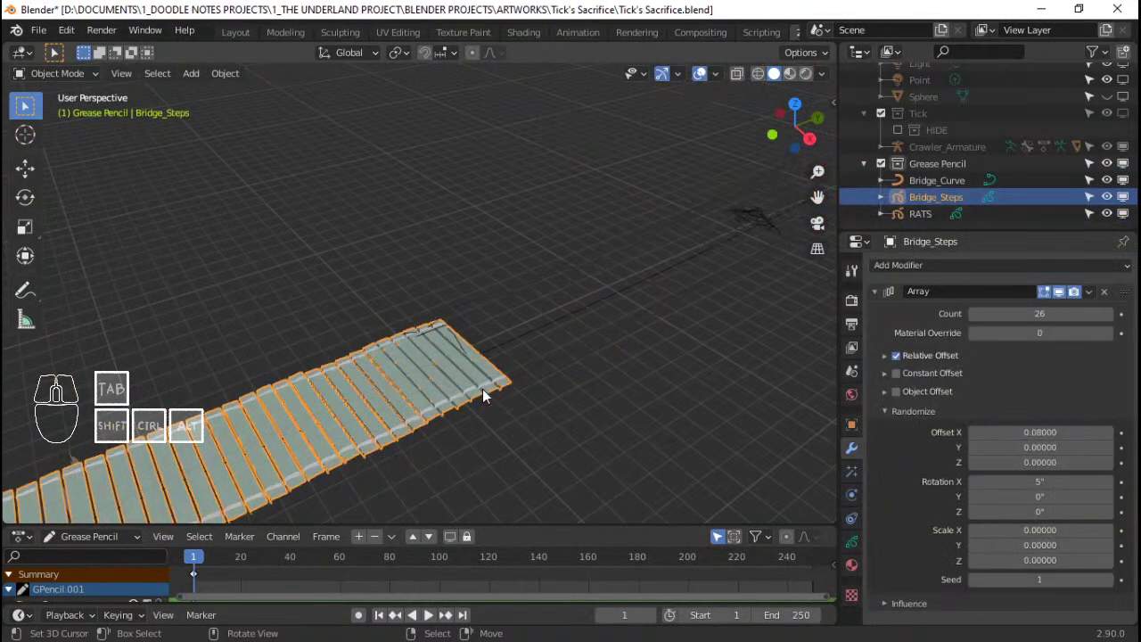
key(KP_7)
scroll(581, 235, up, 5)
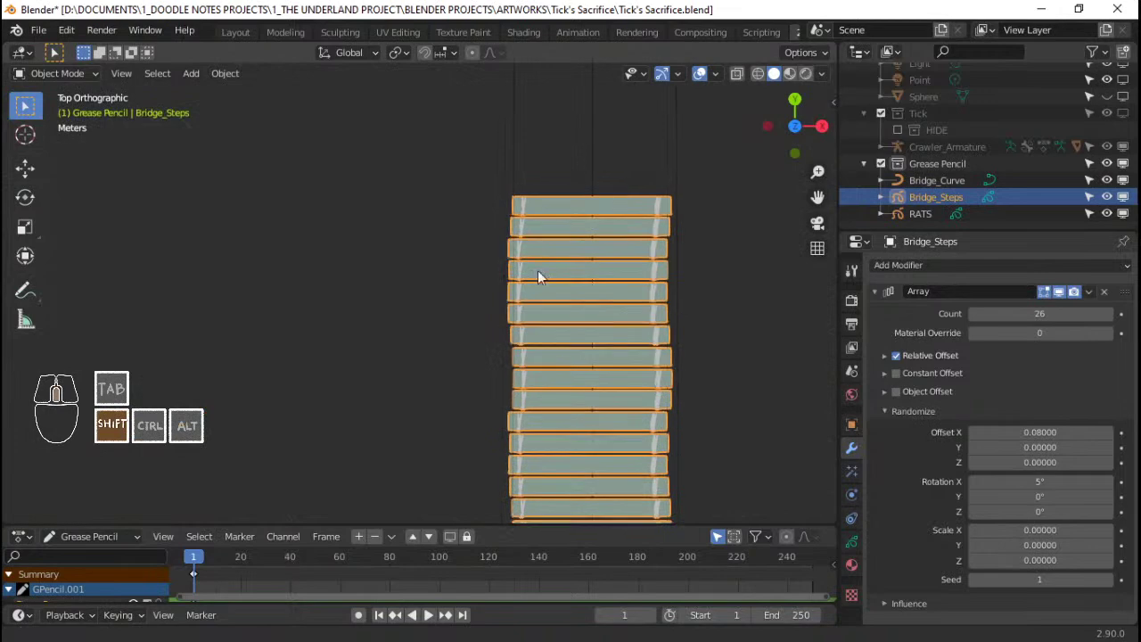
shift+middle_drag(588, 311, 428, 163)
scroll(532, 273, up, 3)
scroll(532, 273, down, 5)
shift+middle_drag(489, 346, 505, 234)
scroll(535, 274, up, 1)
key(Tab)
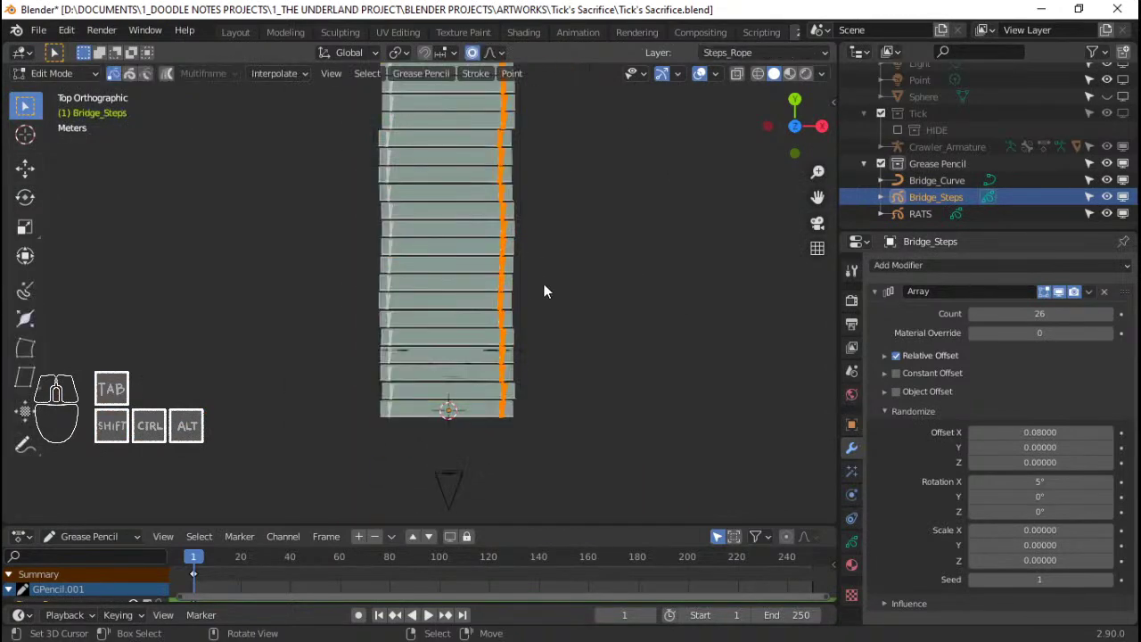
key(a)
scroll(544, 291, up, 3)
key(s)
key(x)
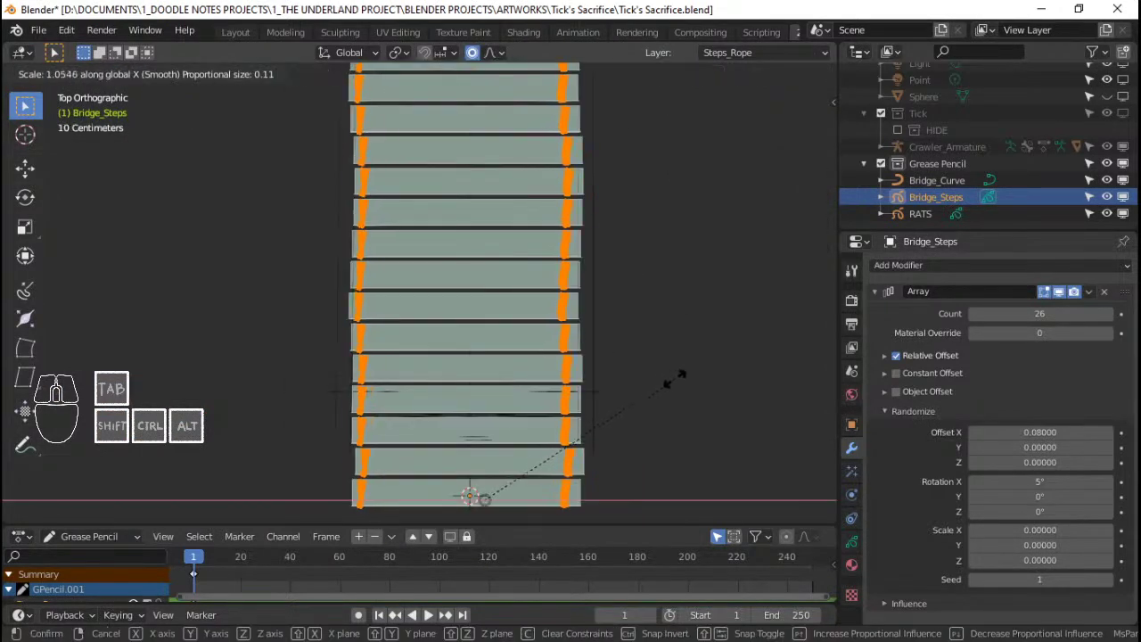
click(634, 406)
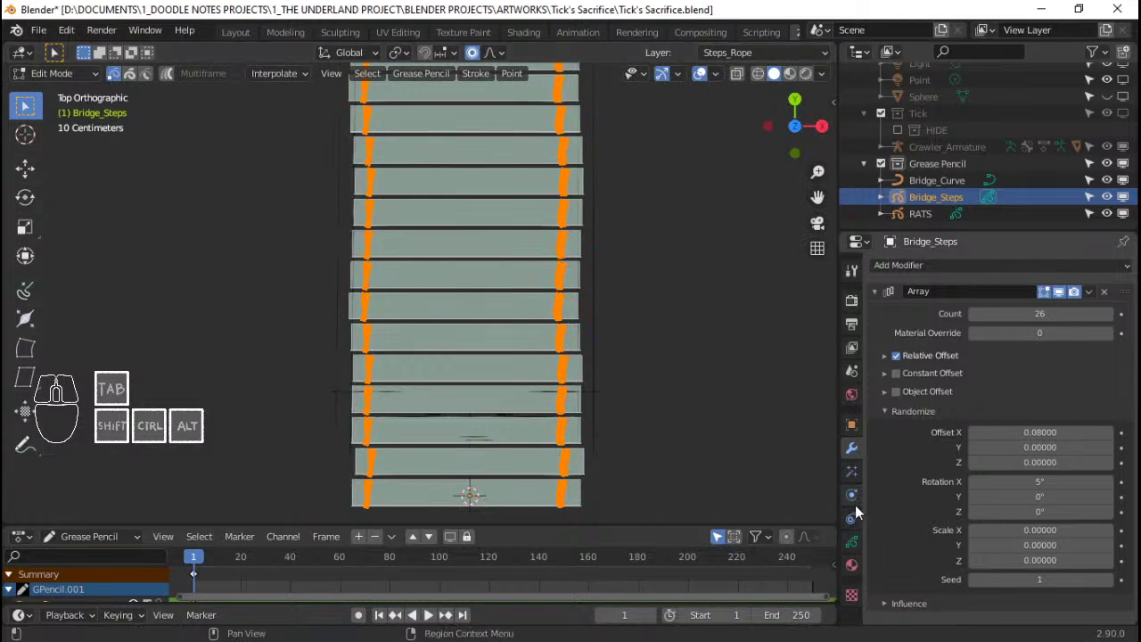
Unlock the Steps_Top and Steps_Front layers and widen all Bridge_Steps strokes along X by a factor of about 1.1
click(853, 542)
click(1100, 345)
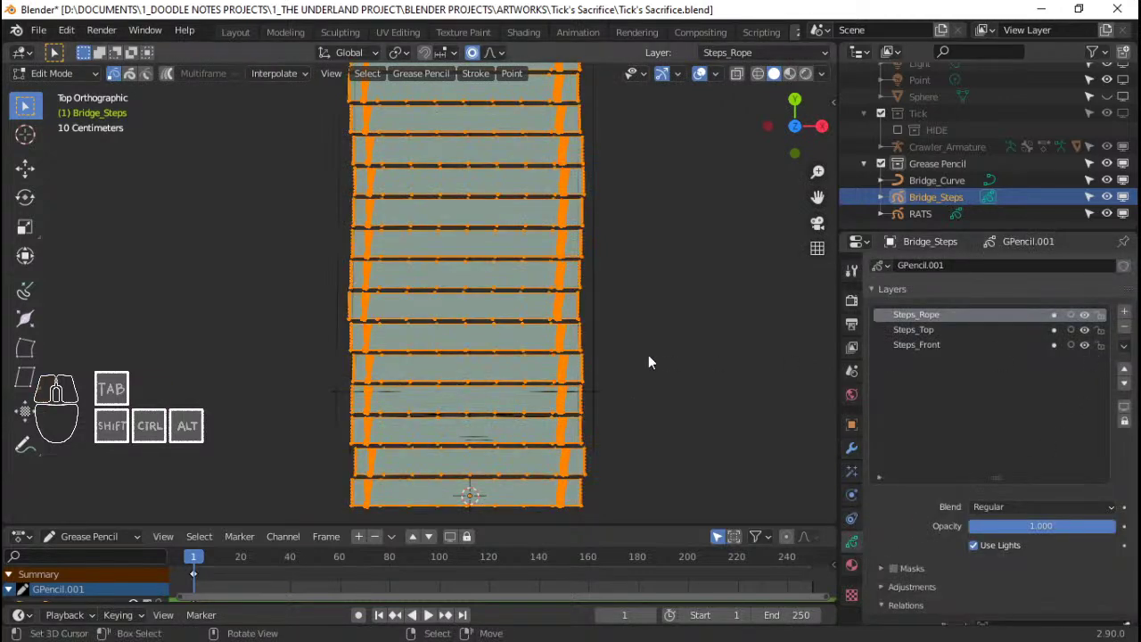
key(s)
key(x)
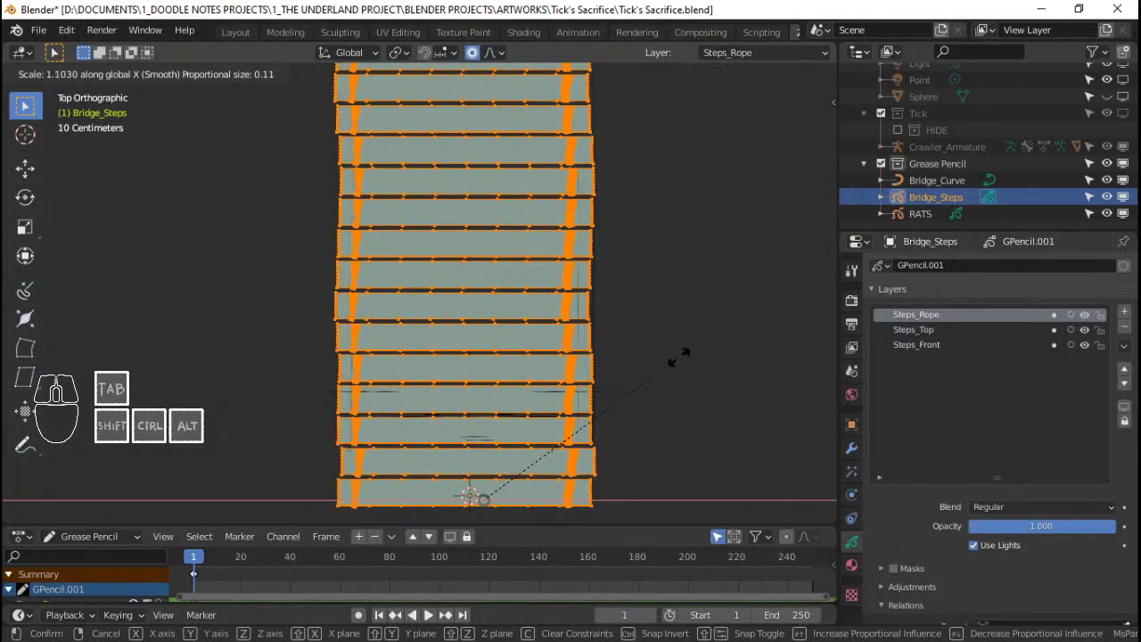
click(681, 356)
Shift the widened strokes slightly along X, return to Object Mode and save the file
key(g)
key(x)
click(684, 356)
scroll(668, 344, down, 1)
scroll(632, 309, down, 1)
shift+middle_drag(617, 290, 544, 303)
scroll(598, 324, up, 1)
key(Tab)
key(ctrl+s)
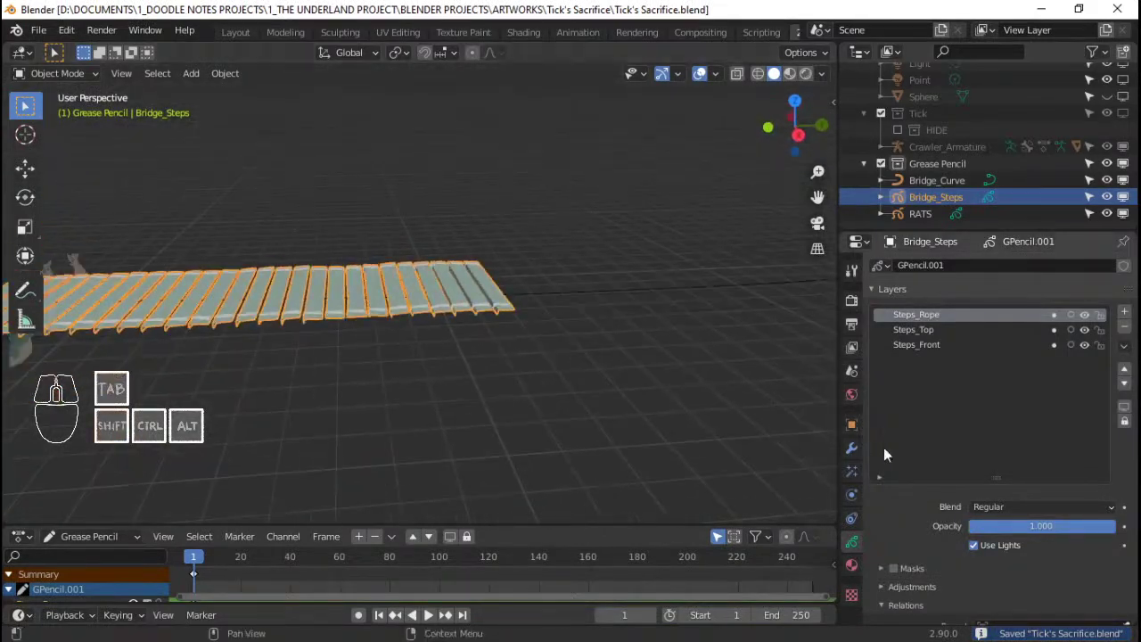
Expand the Array modifier's Relative Offset settings and look at its Constant Offset fields
click(851, 448)
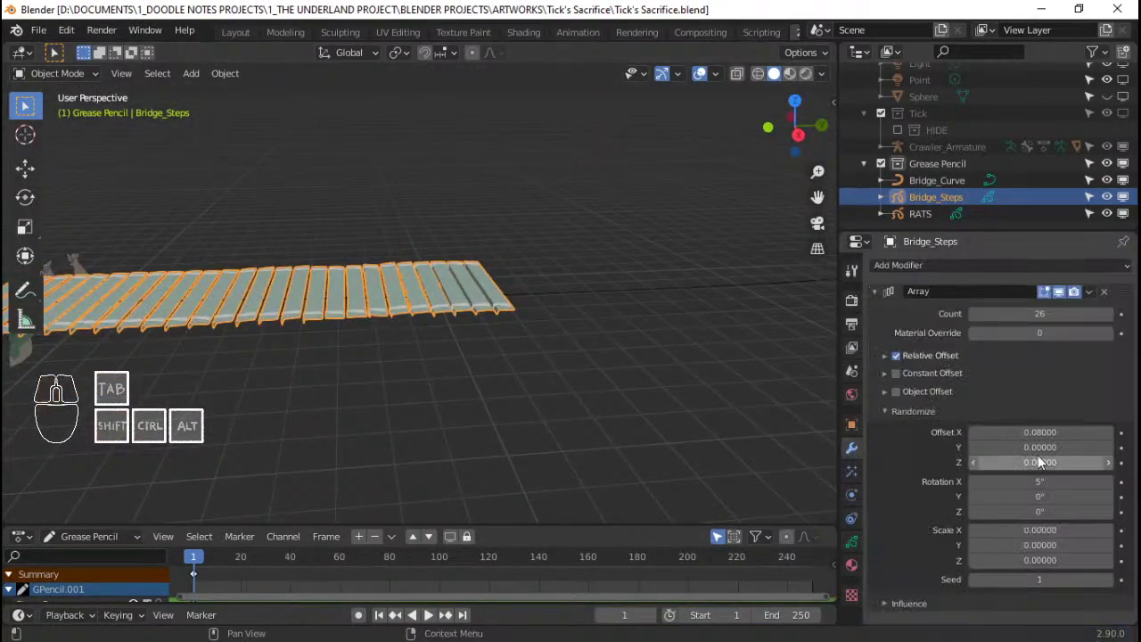
click(921, 371)
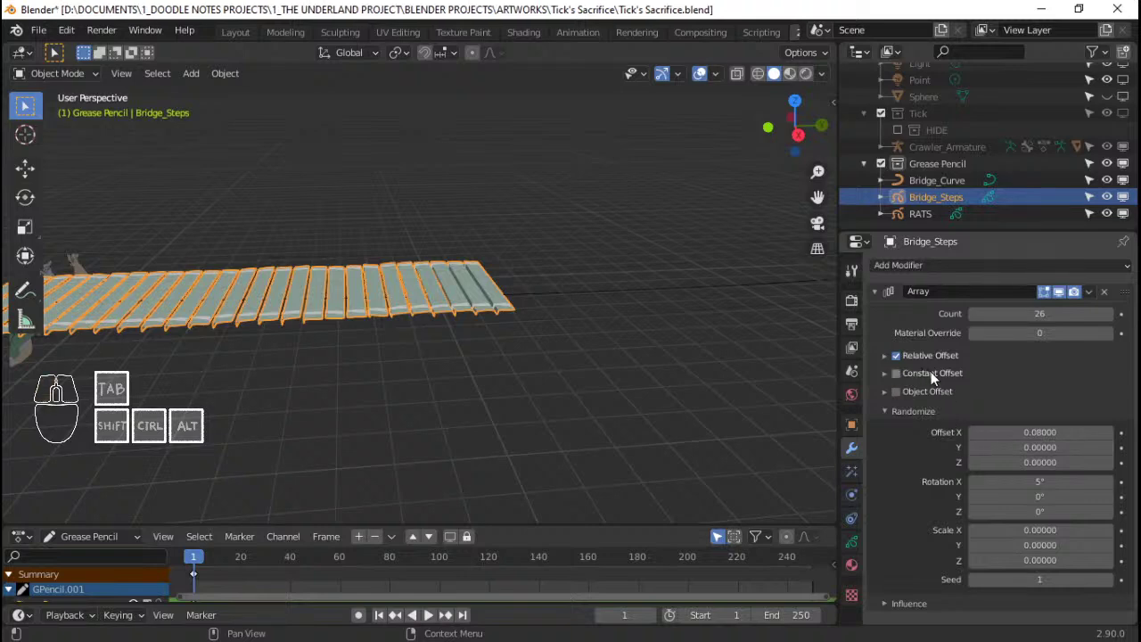
click(930, 371)
click(923, 352)
click(923, 352)
click(884, 355)
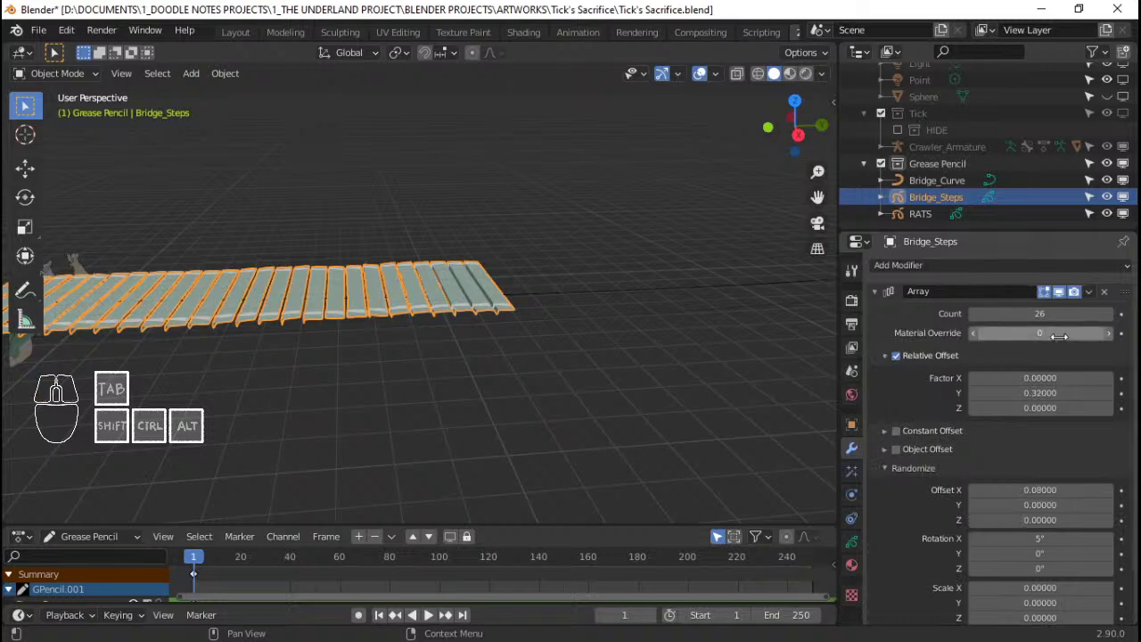
click(883, 434)
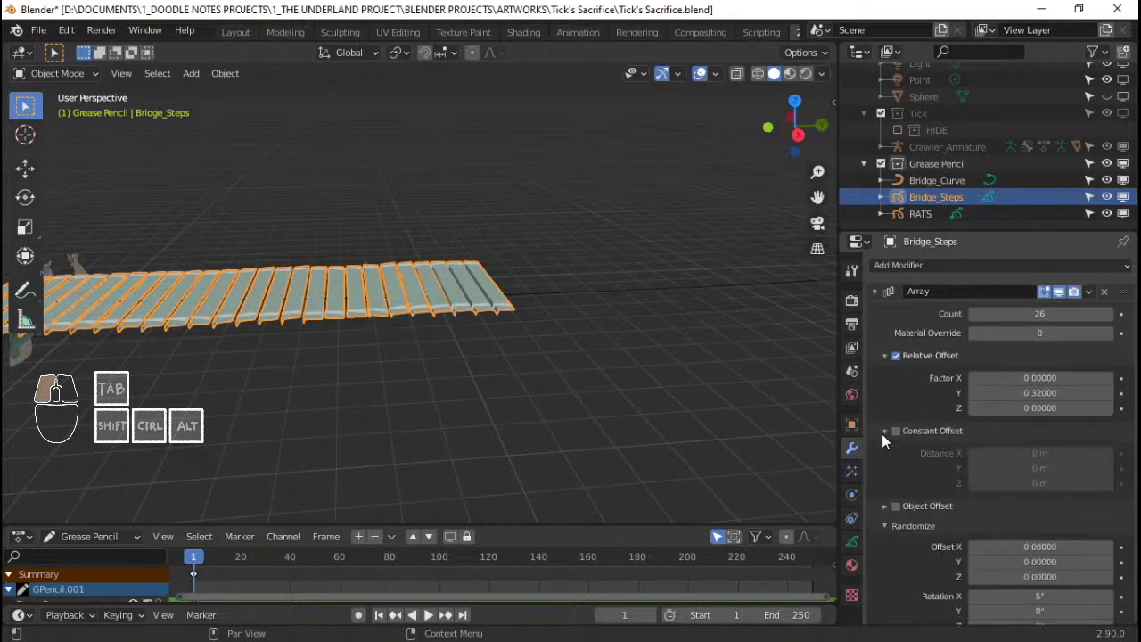
click(883, 434)
Select Bridge_Steps in the right orthographic view and look through the modifiers available for it
click(555, 294)
click(555, 295)
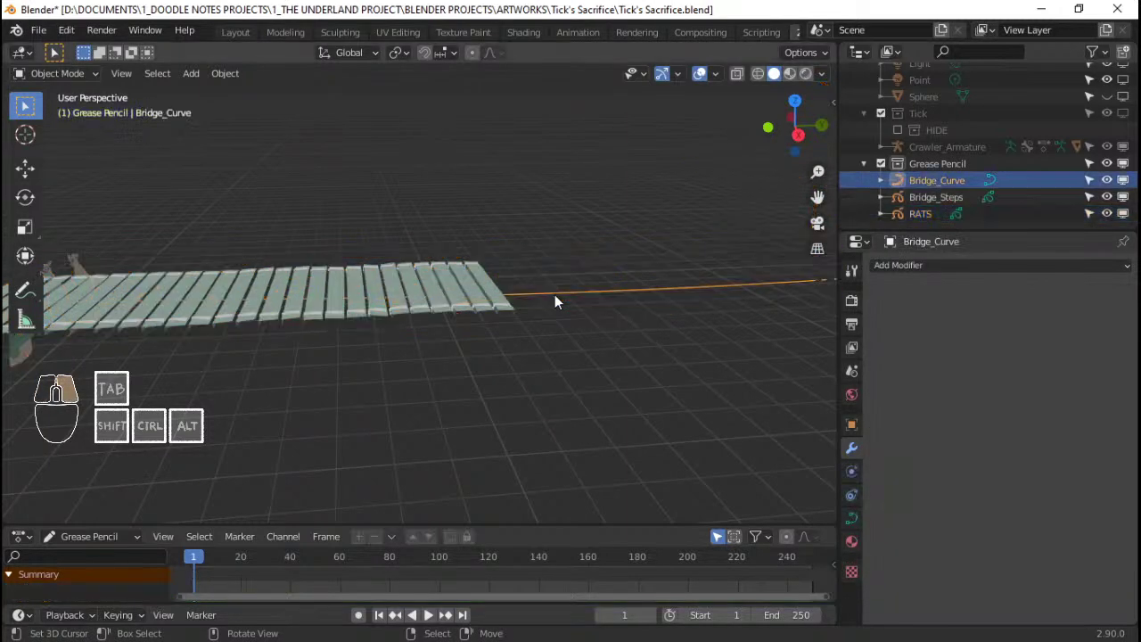
click(475, 301)
key(KP_3)
scroll(481, 303, up, 5)
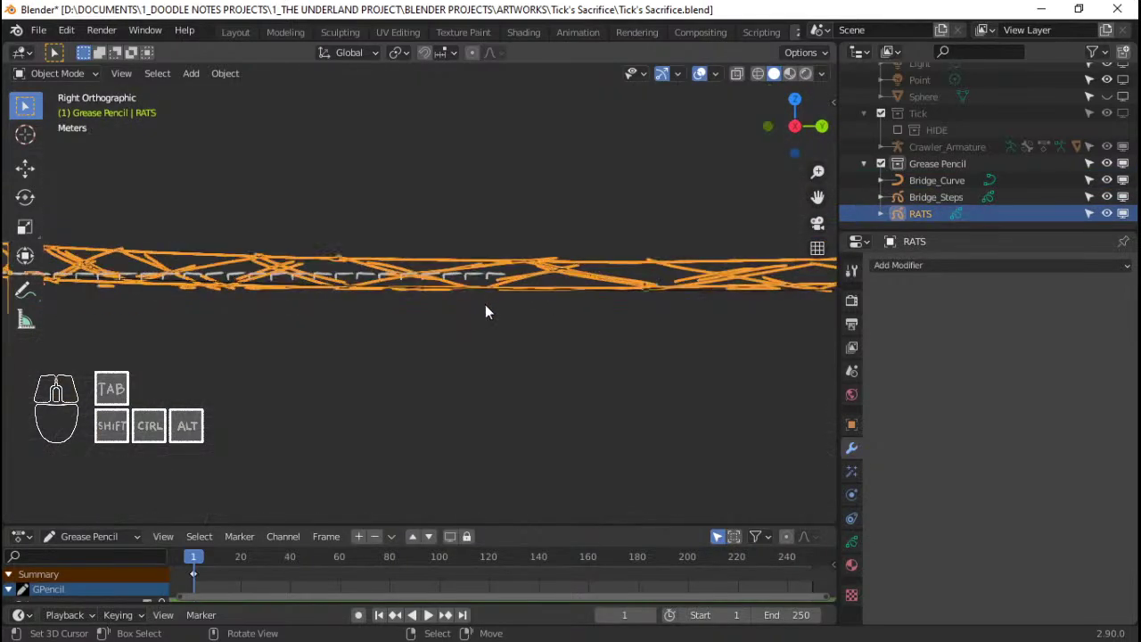
click(489, 292)
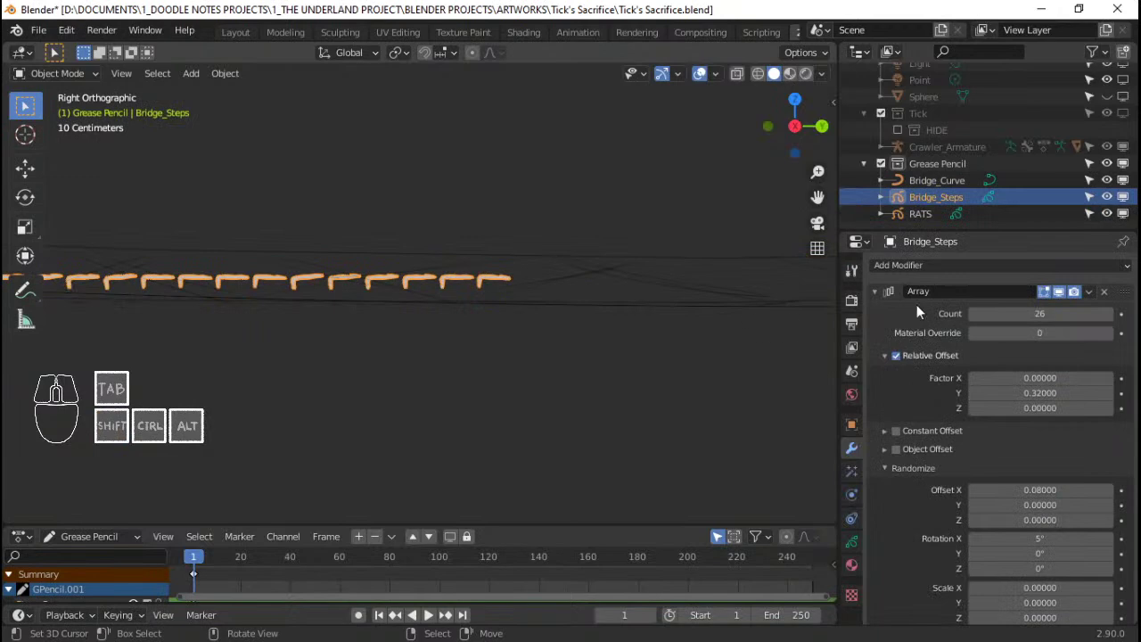
click(962, 264)
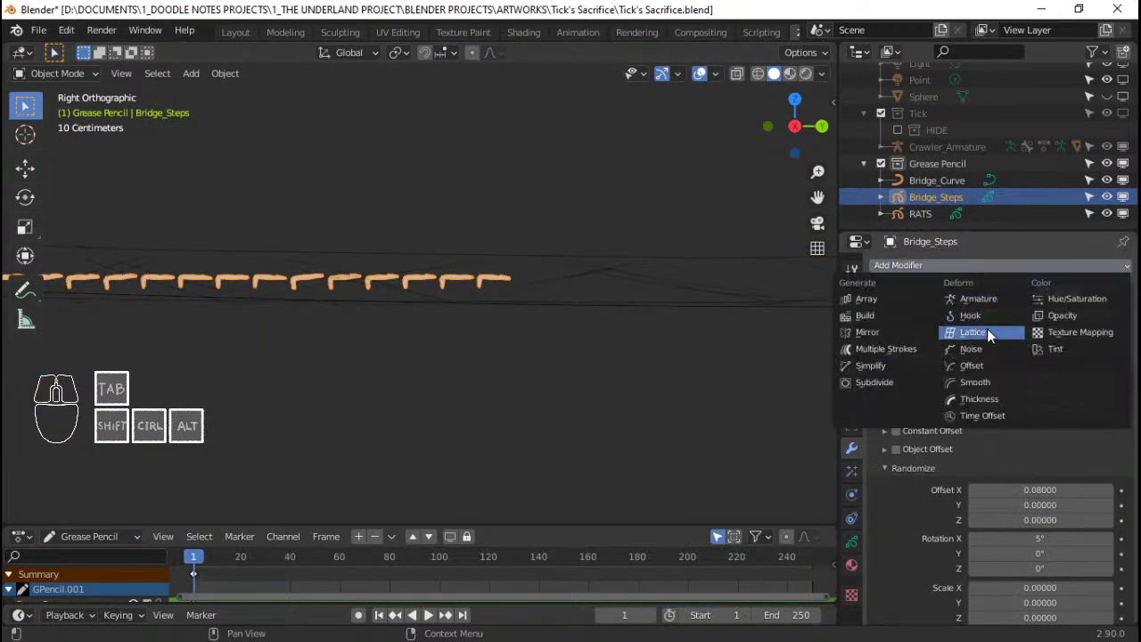
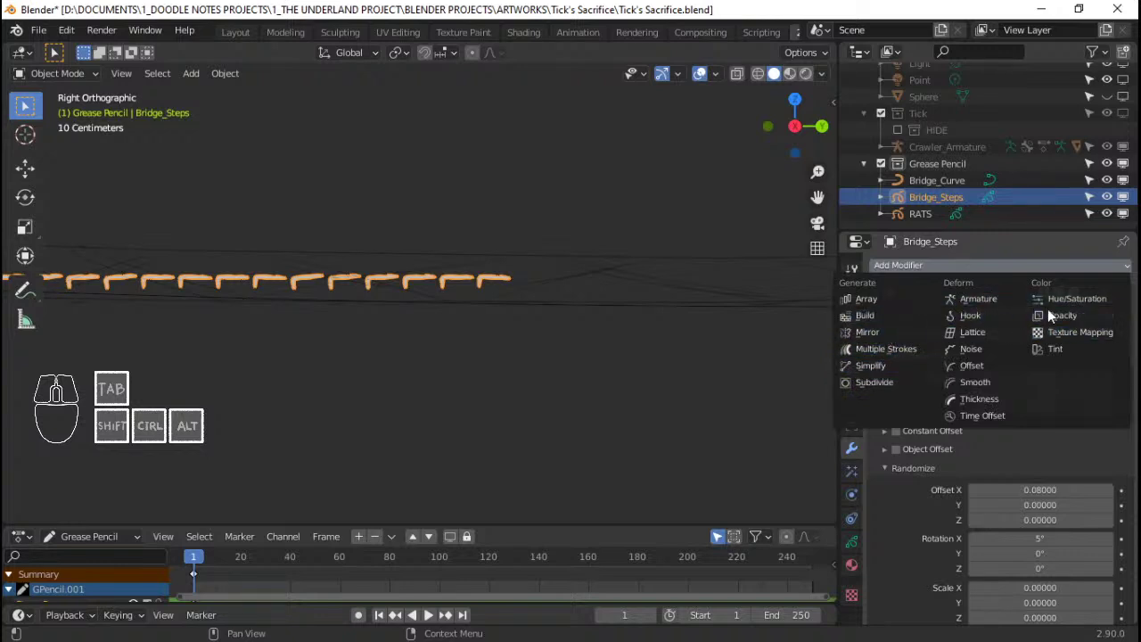
key(Escape)
Add a Hook modifier to Bridge_Steps with Bridge_Curve as its object and expand its Falloff and Influence settings
click(874, 291)
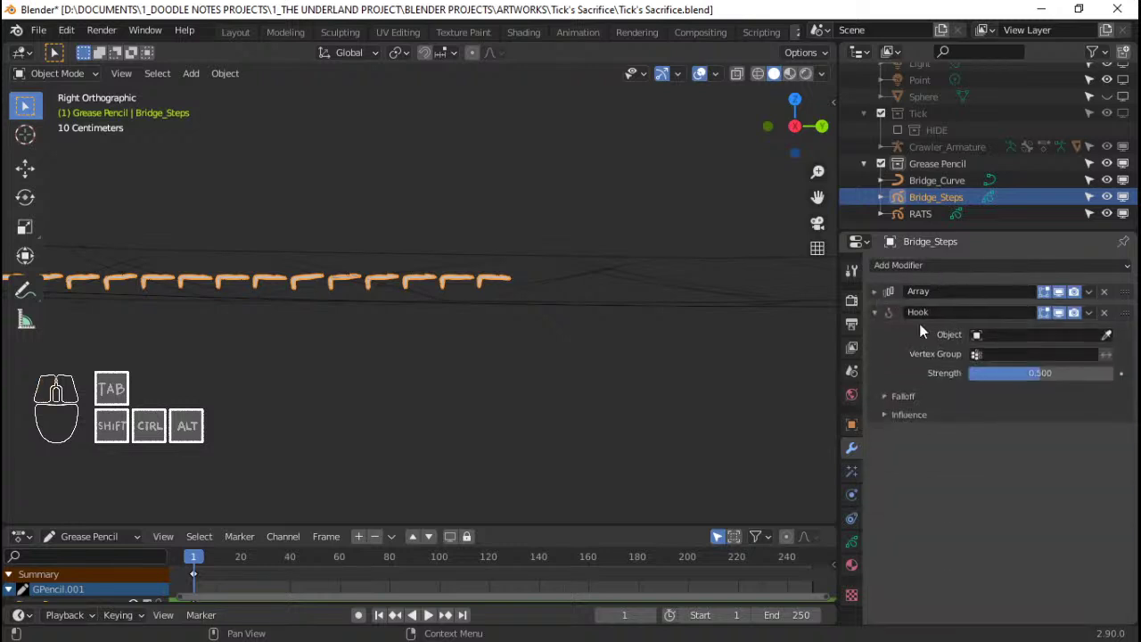
click(1024, 335)
click(1023, 357)
click(910, 394)
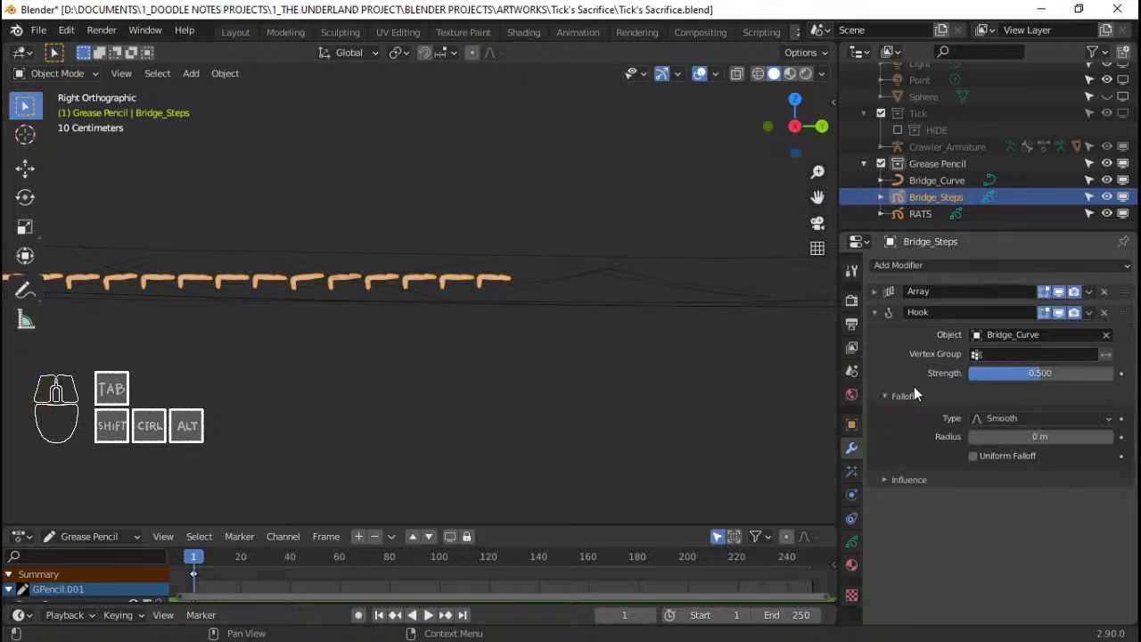
click(910, 479)
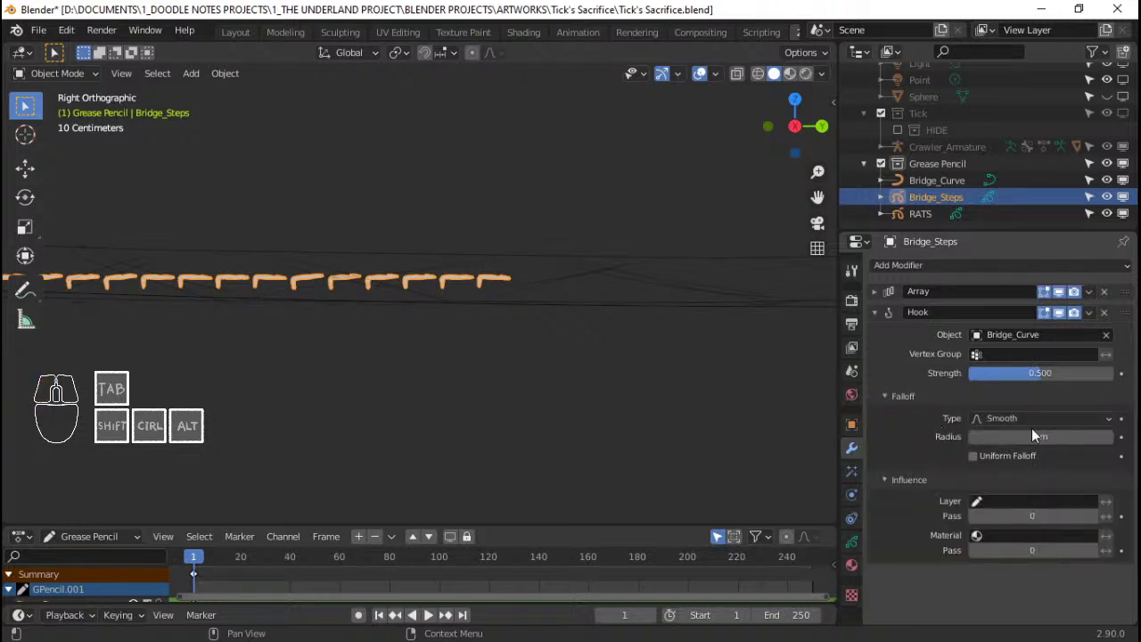
click(1014, 357)
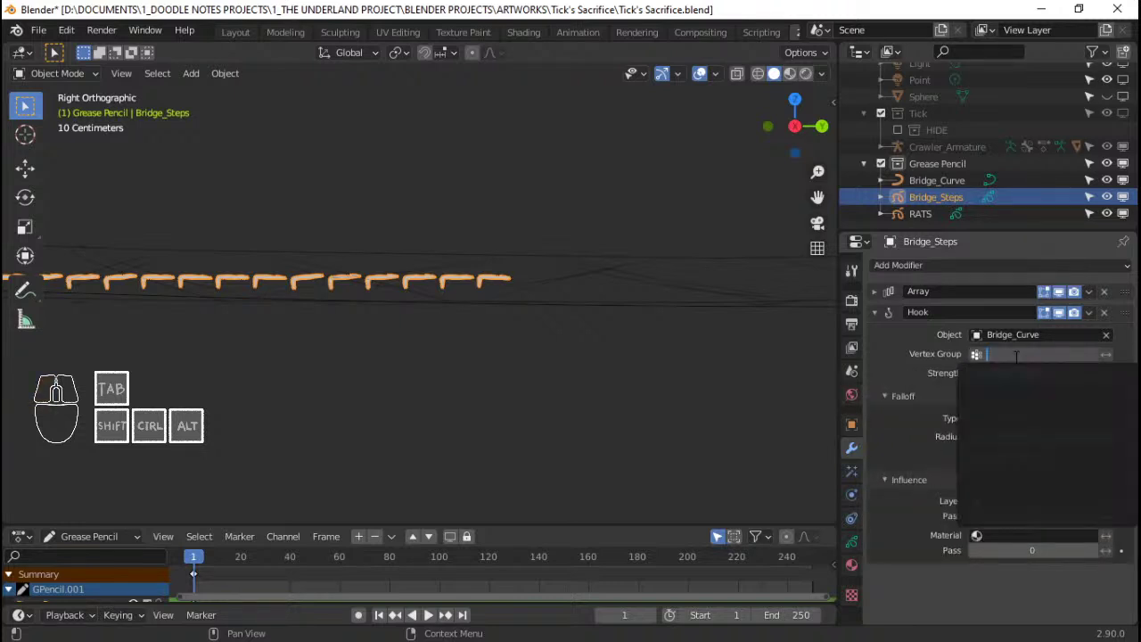
Try moving Bridge_Curve to test whether the hooked steps follow it, cancelling each move
middle_drag(587, 281, 508, 326)
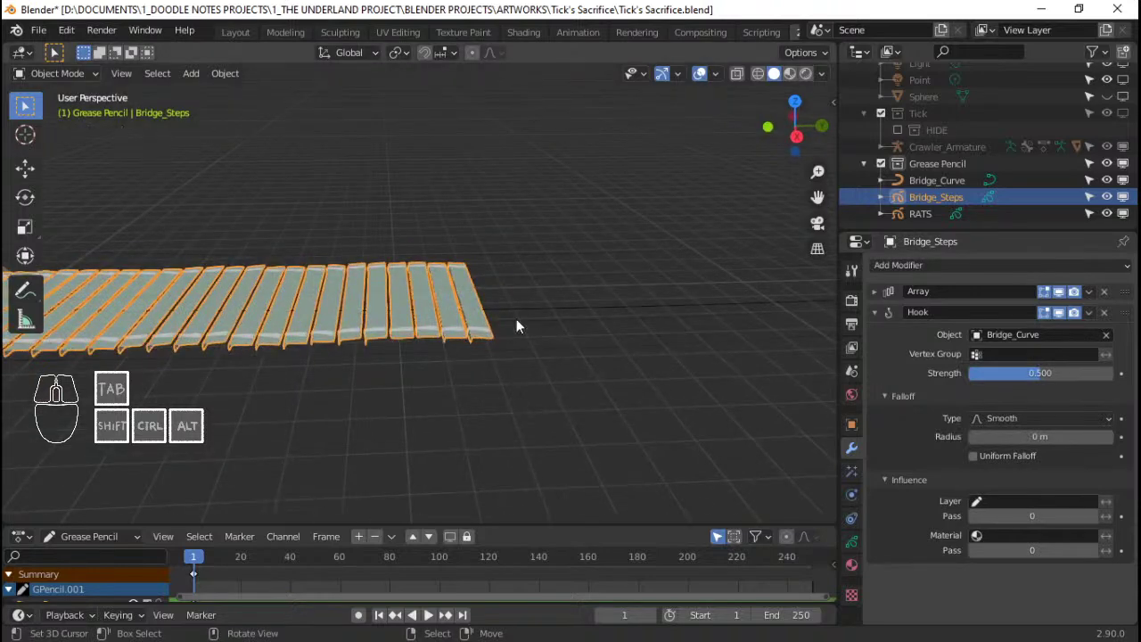
click(521, 308)
key(g)
key(Escape)
middle_drag(566, 403, 530, 258)
key(g)
key(Escape)
key(g)
key(Escape)
key(KP_3)
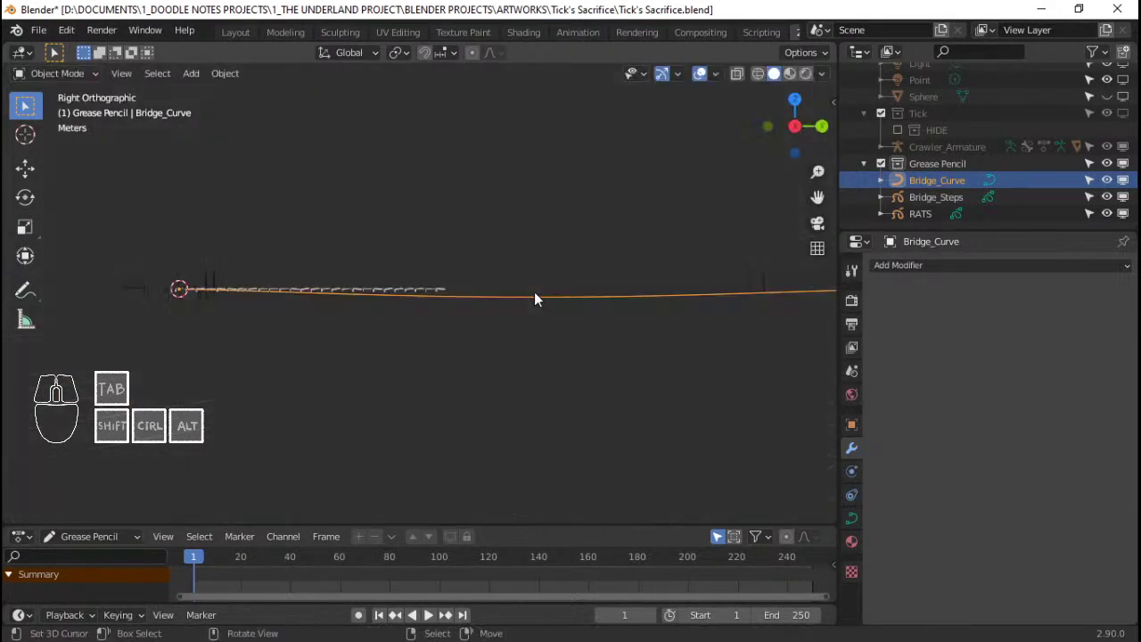
Remove the Hook modifier from Bridge_Steps
scroll(531, 299, up, 3)
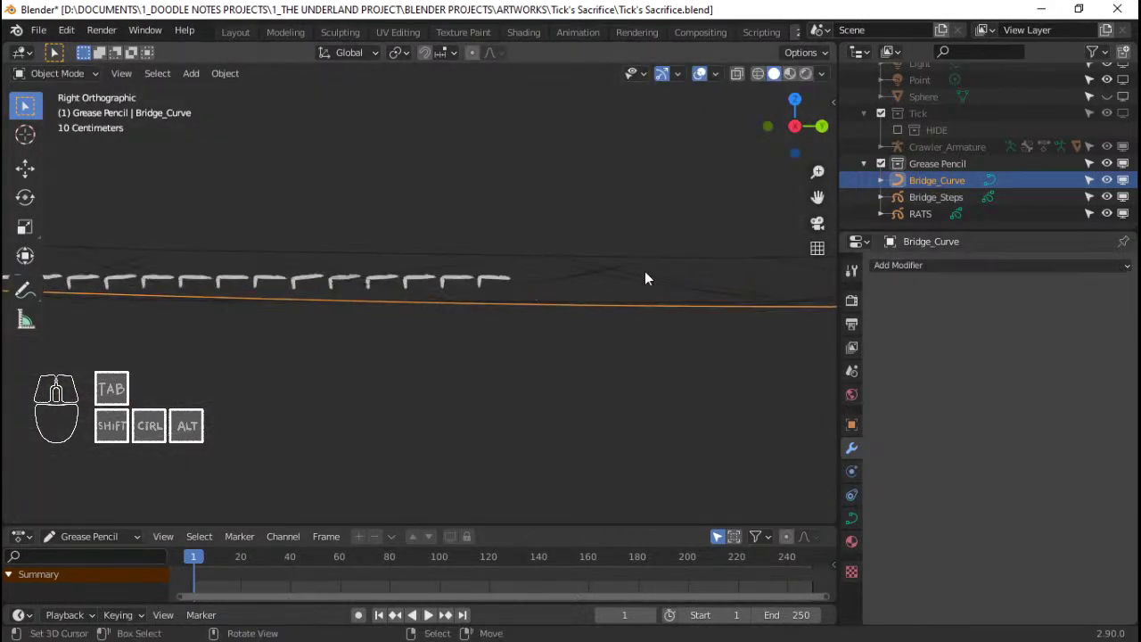
click(491, 282)
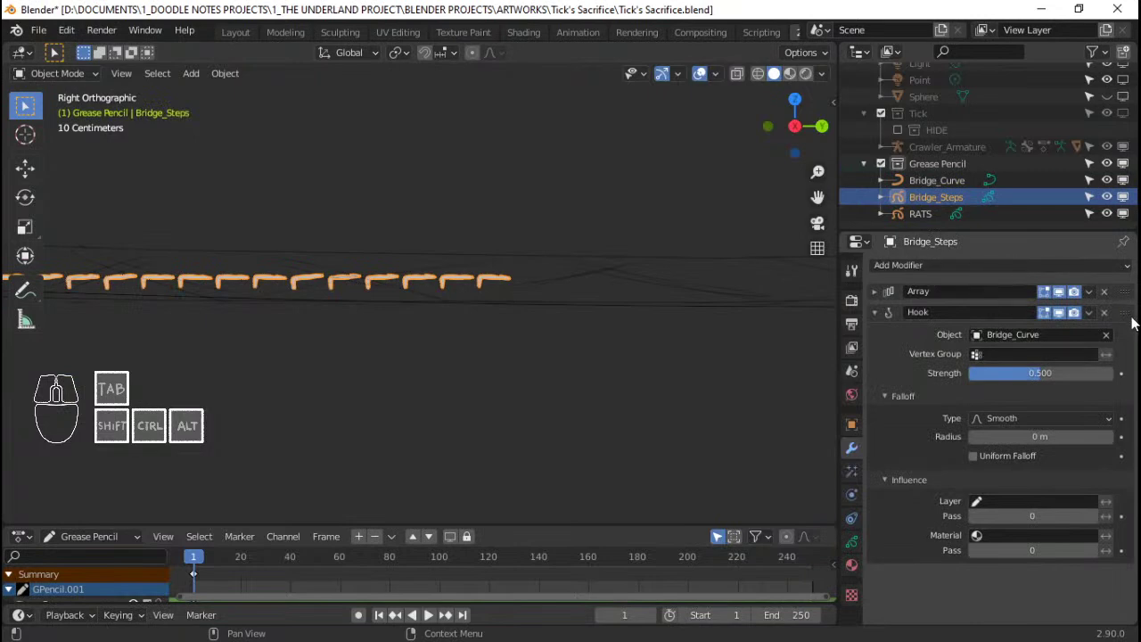
click(1105, 314)
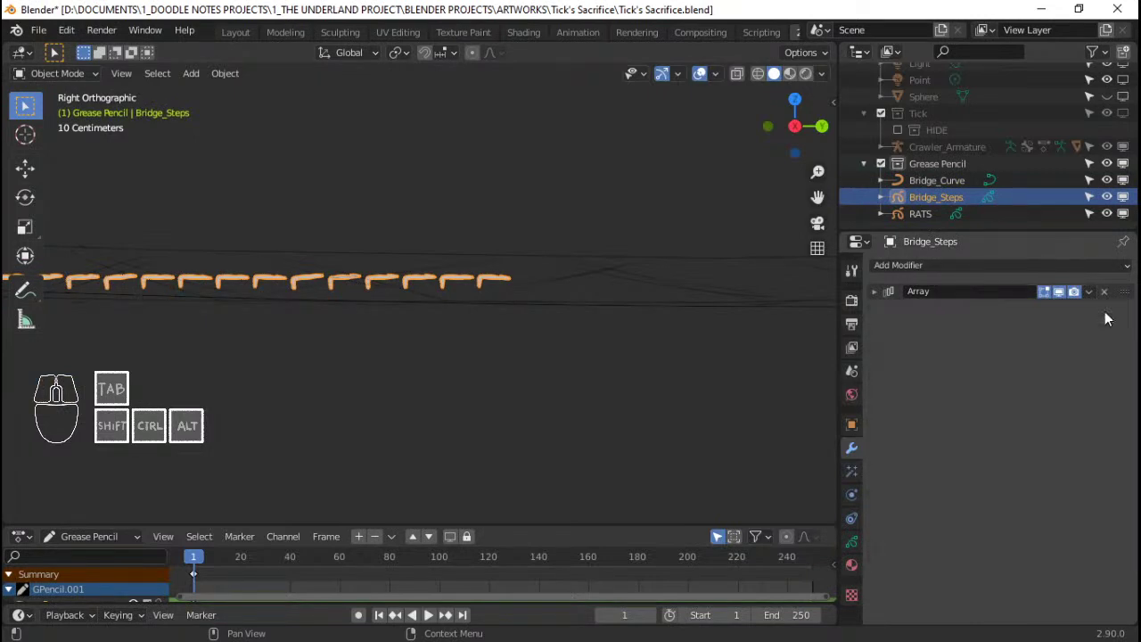
scroll(414, 256, down, 1)
Add a mesh cube to the scene and give it an Array modifier
key(shift+a)
mouse_move(477, 204)
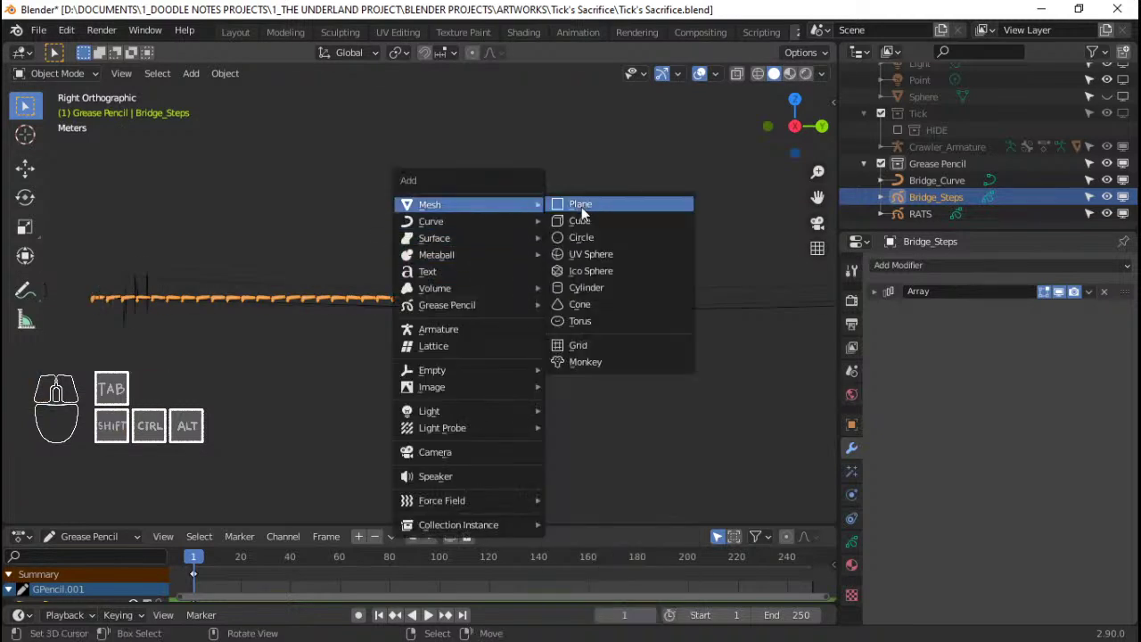
click(598, 220)
click(991, 266)
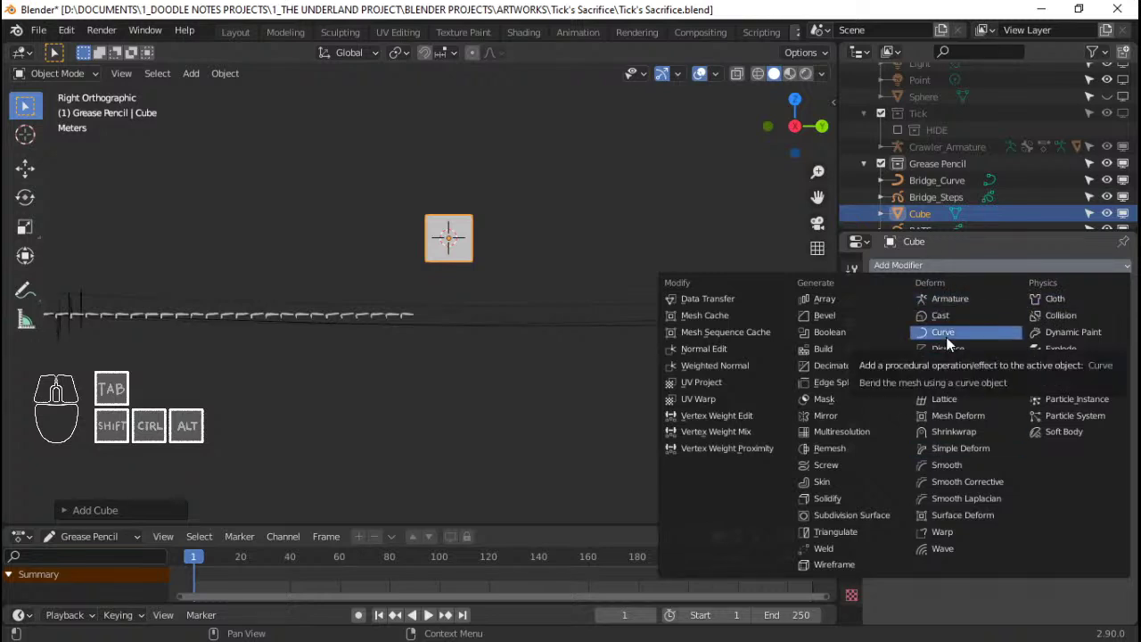
click(838, 300)
Set the cube Array's relative offset to 0 in X and 1.1 in Y, with a count of 6
click(1030, 380)
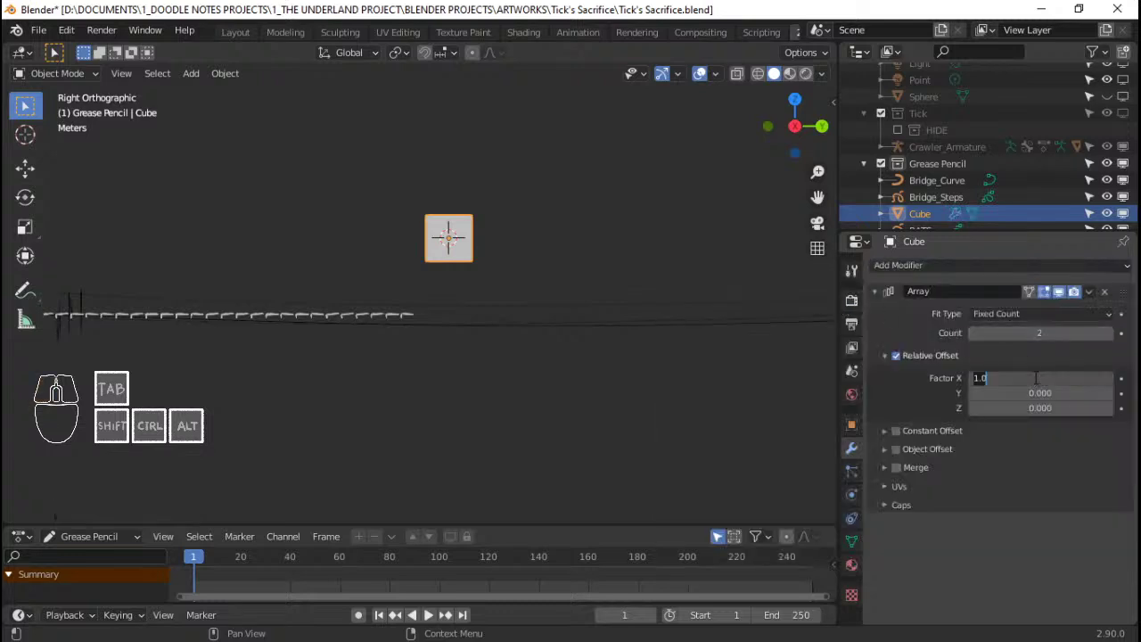
text(0)
key(Return)
click(1039, 394)
text(5.3)
key(Return)
drag(1039, 393, 997, 393)
drag(1039, 333, 1070, 333)
click(1054, 393)
text(1)
key(Return)
mouse_move(1039, 393)
mouse_down()
mouse_move(1074, 393)
mouse_move(1047, 394)
mouse_up()
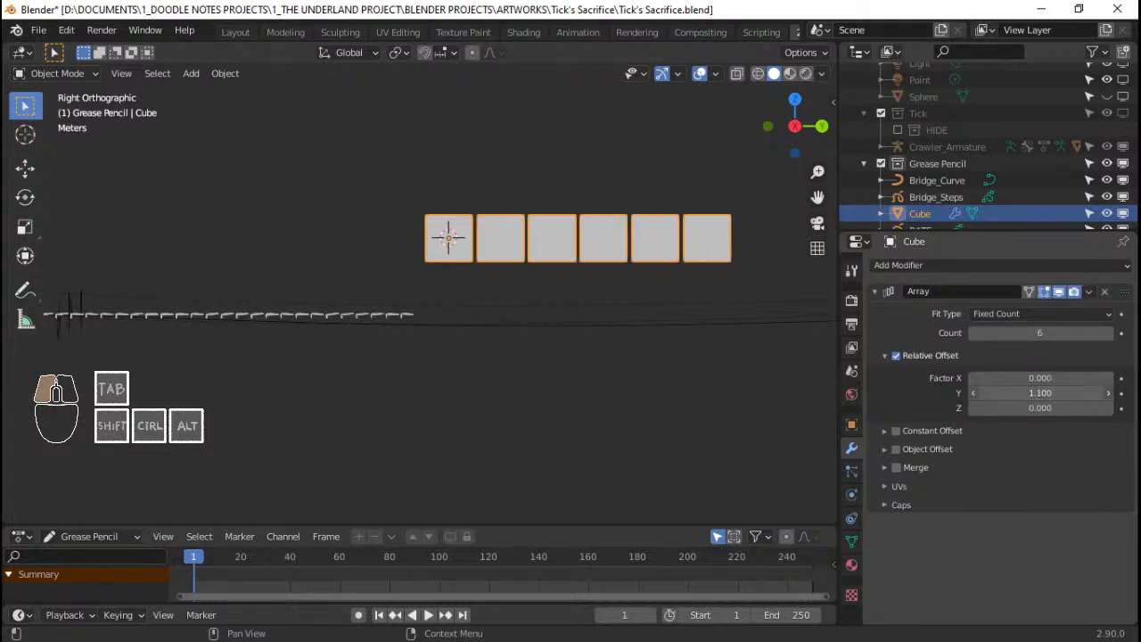
Add a Curve modifier to the cube with Bridge_Curve as its curve object and Y as the deform axis
shift+middle_drag(719, 280, 697, 282)
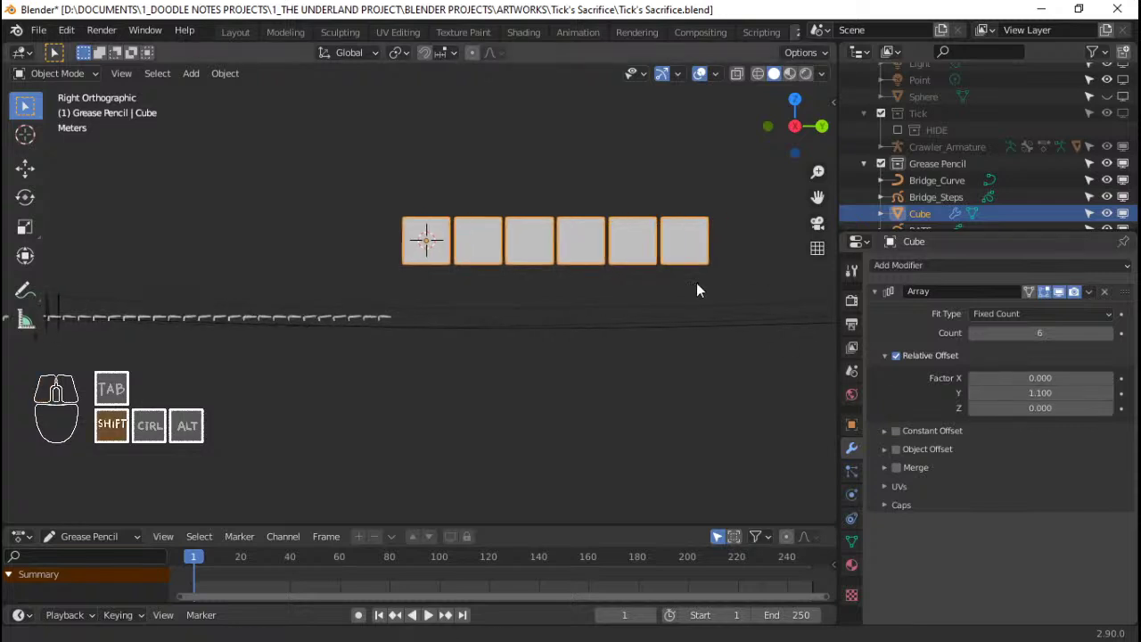
click(973, 267)
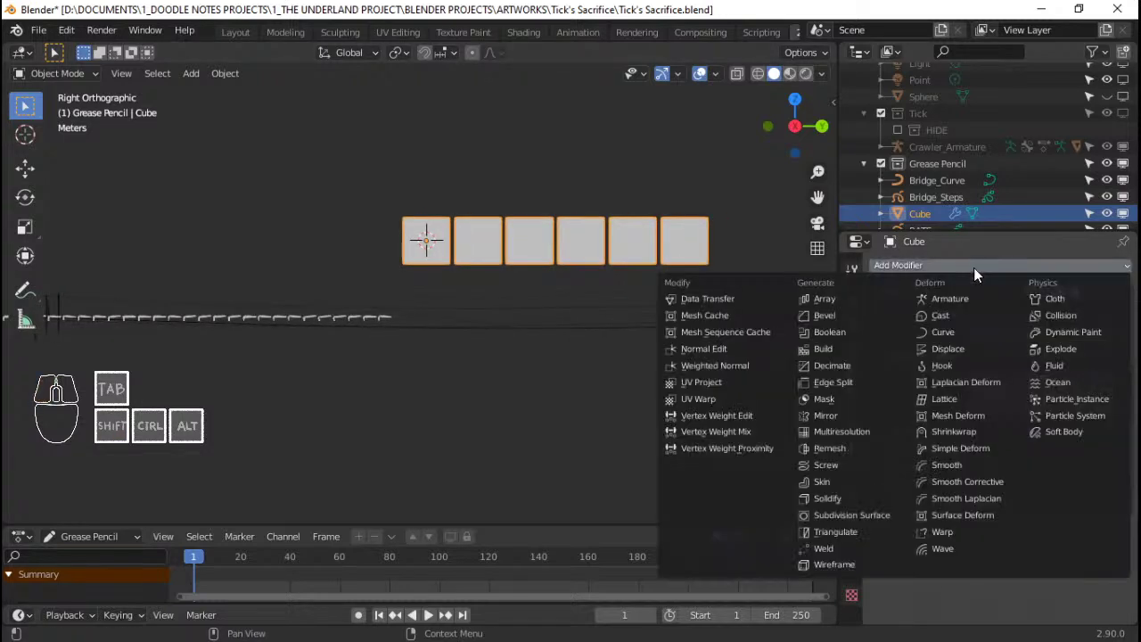
click(947, 332)
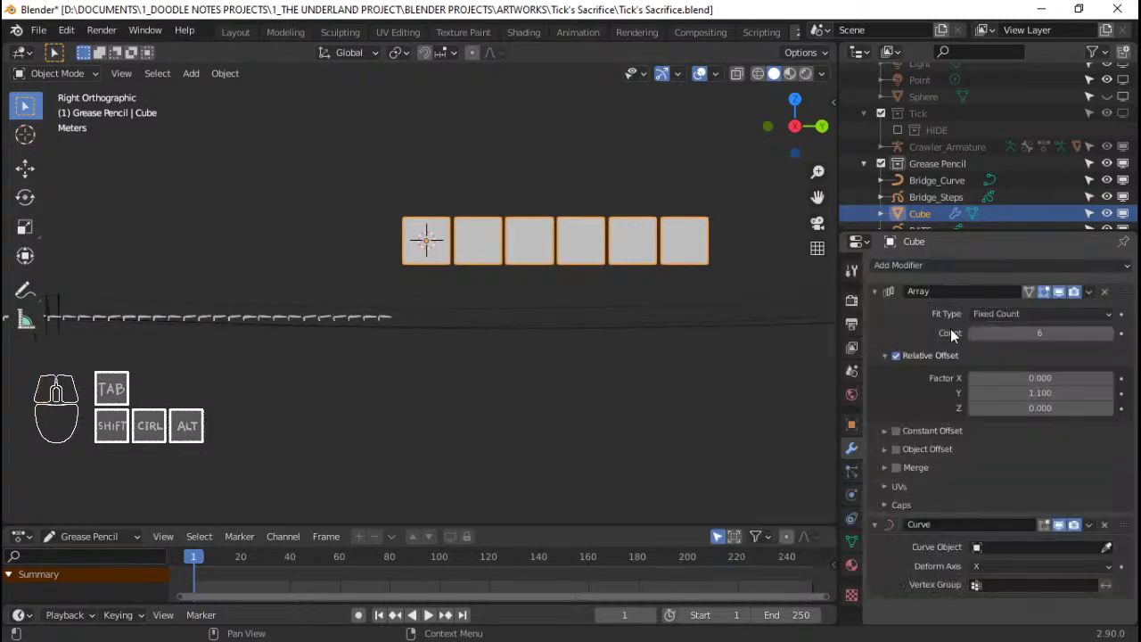
click(1023, 547)
click(998, 392)
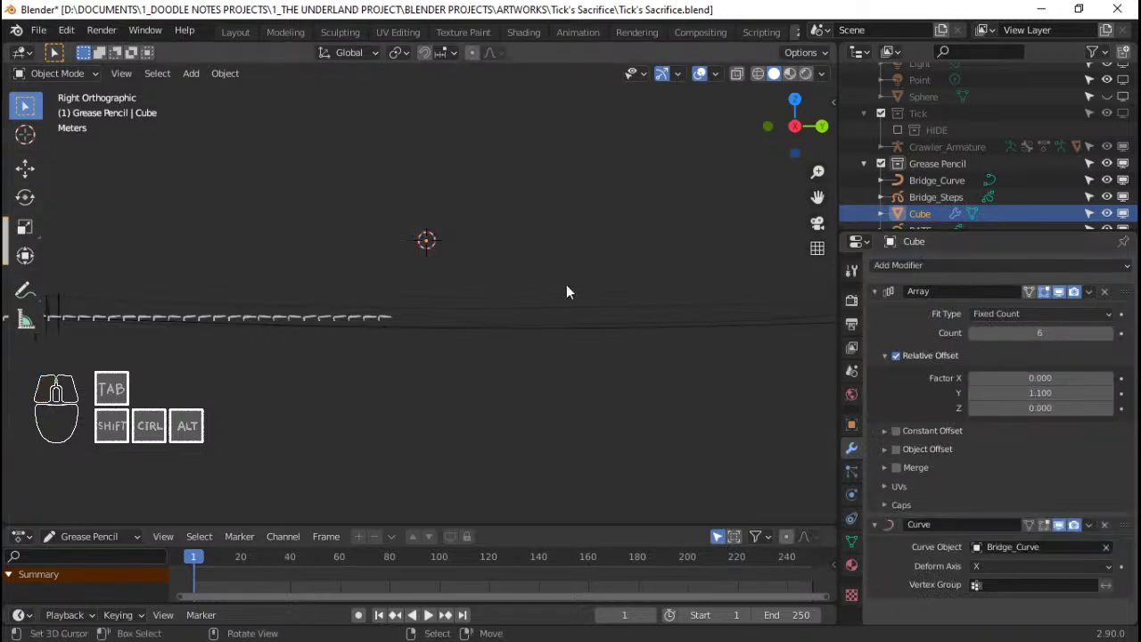
click(999, 568)
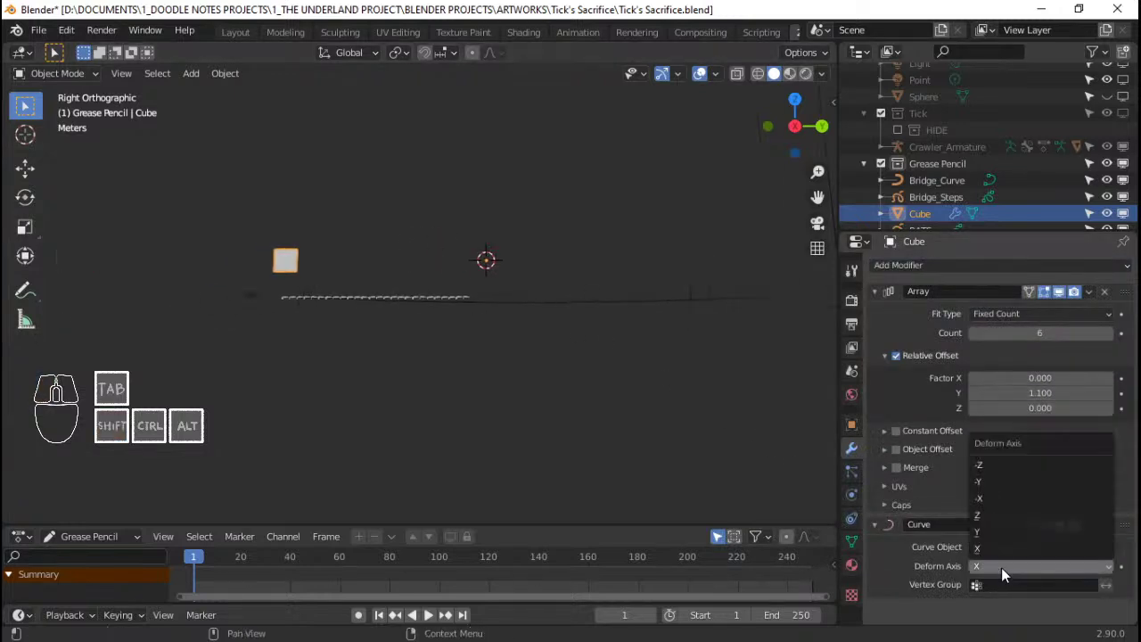
click(1000, 532)
Raise the cube Array's count to 11 and inspect the row of cubes along the curve in perspective
scroll(635, 409, up, 2)
shift+middle_drag(686, 409, 571, 379)
scroll(572, 379, up, 2)
drag(1070, 333, 1115, 333)
scroll(660, 352, down, 3)
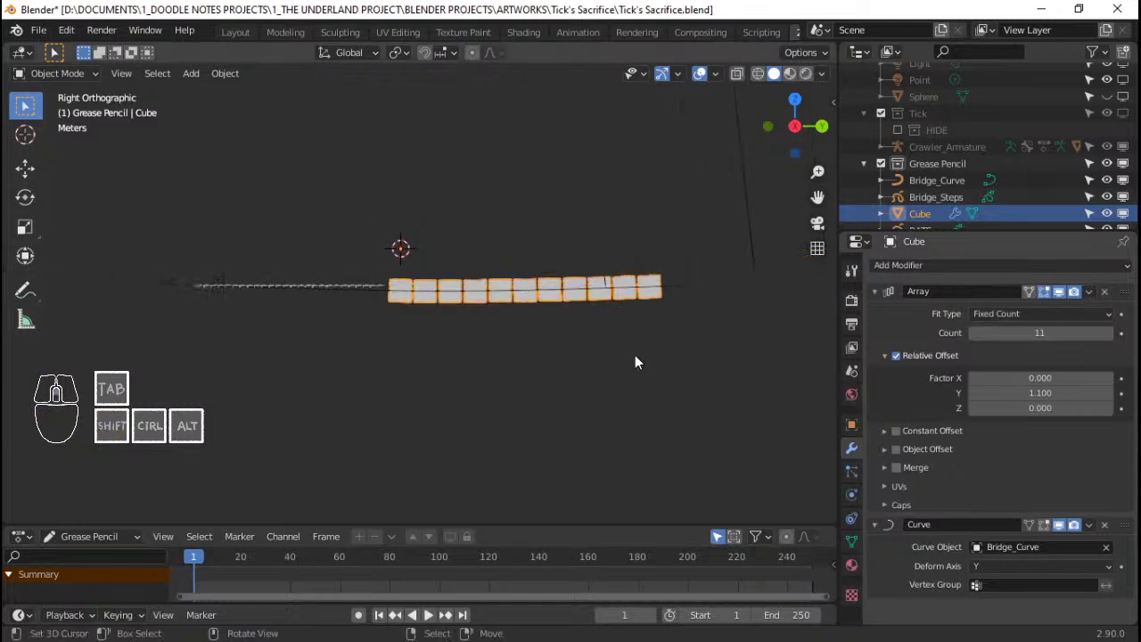
scroll(465, 272, up, 1)
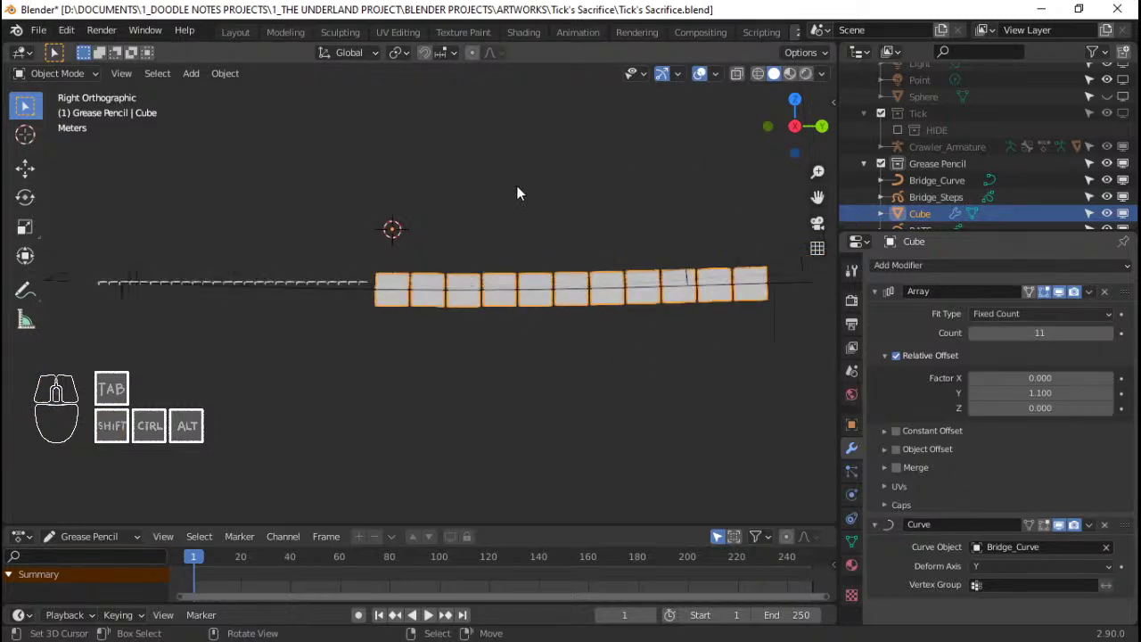
scroll(475, 259, up, 1)
key(KP_5)
middle_drag(379, 279, 437, 292)
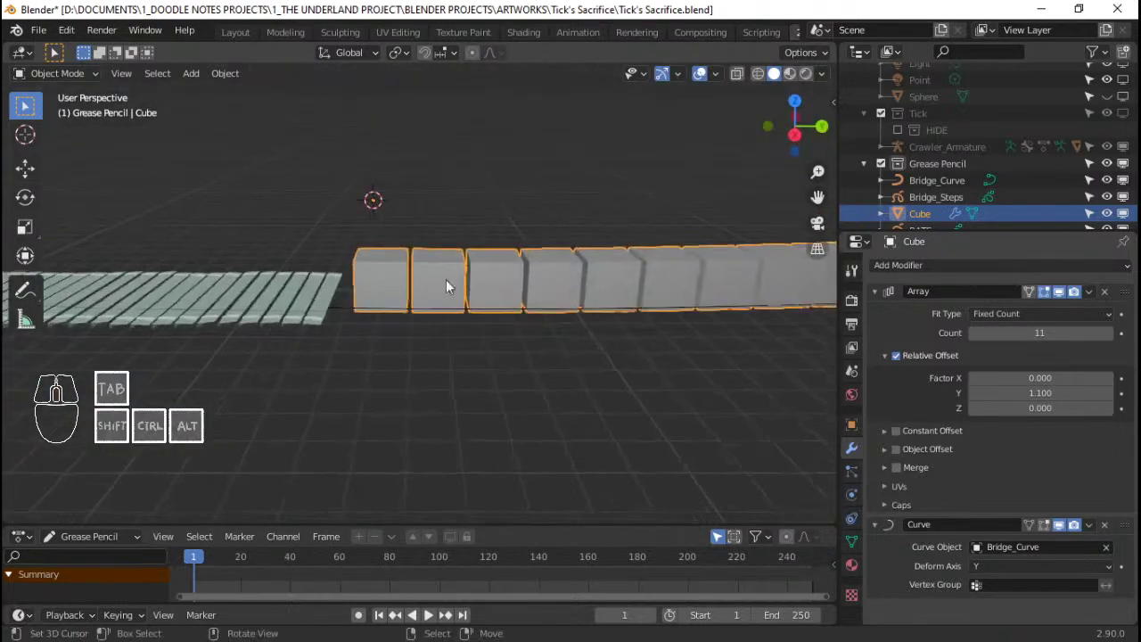
Delete the arrayed test cube from the scene
mouse_move(386, 258)
middle_down()
mouse_move(431, 284)
mouse_move(412, 322)
mouse_move(525, 330)
mouse_move(552, 317)
mouse_move(347, 371)
mouse_move(362, 410)
mouse_move(616, 274)
mouse_move(496, 300)
middle_up()
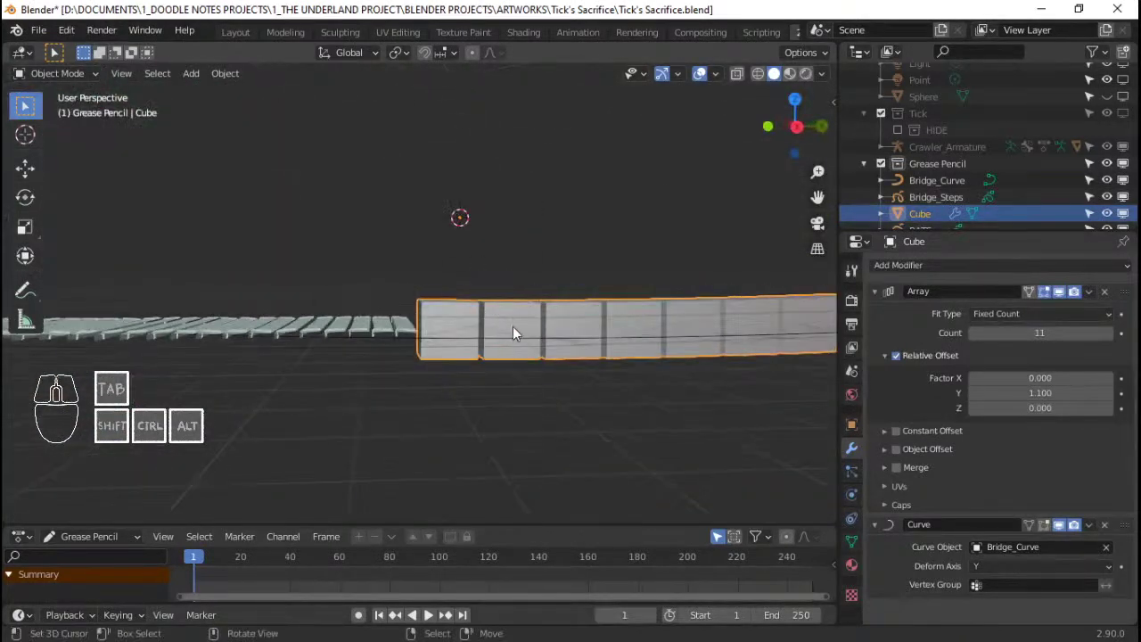
key(z)
key(x)
click(608, 243)
click(532, 337)
Select Bridge_Steps and look through its available Grease Pencil effects and modifiers for a way to deform it
click(452, 318)
middle_drag(452, 318, 565, 298)
click(494, 319)
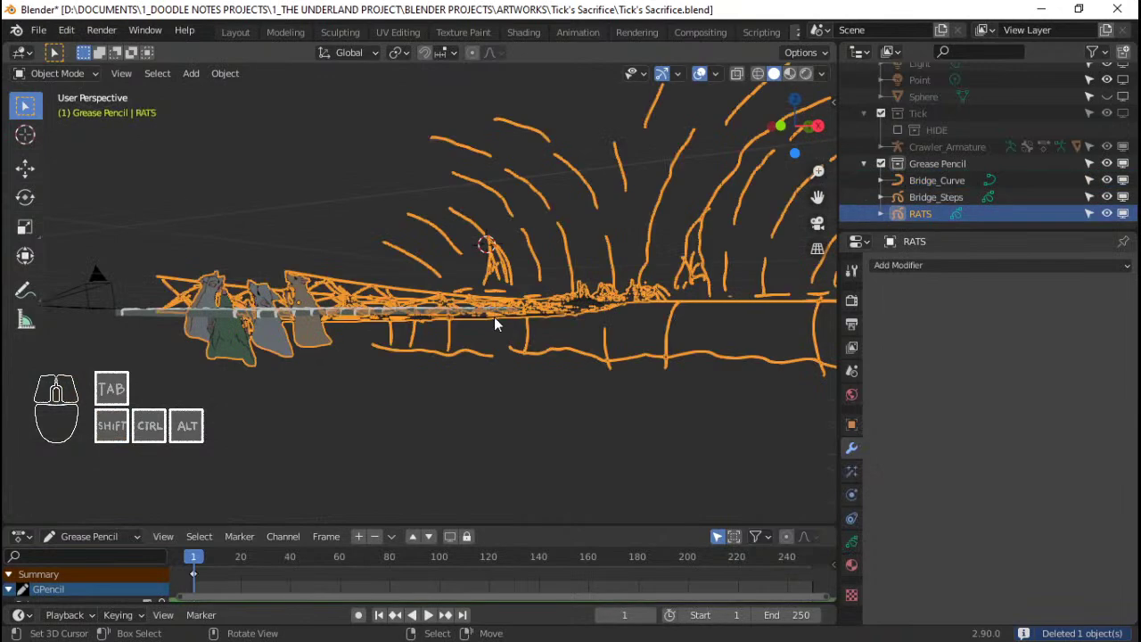
click(495, 310)
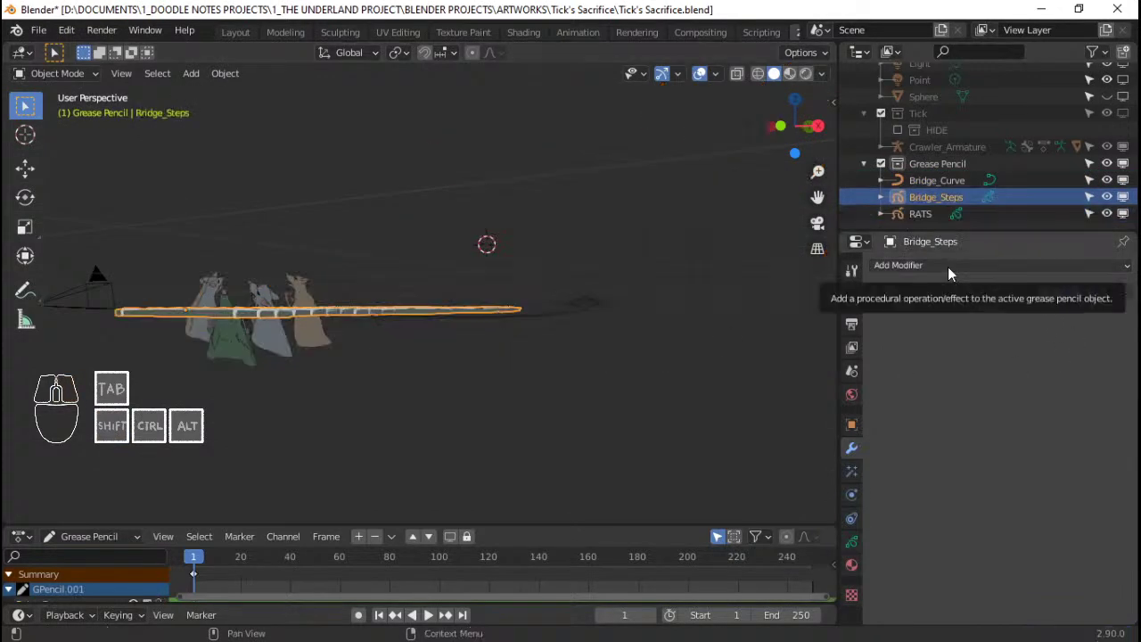
click(851, 471)
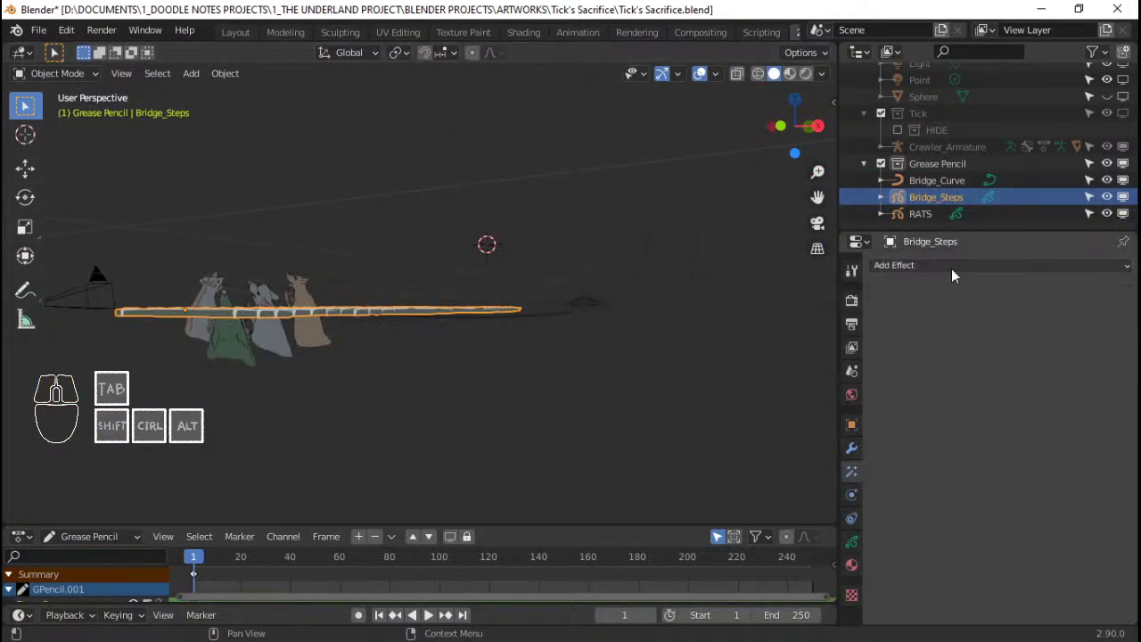
click(952, 269)
key(Escape)
click(852, 448)
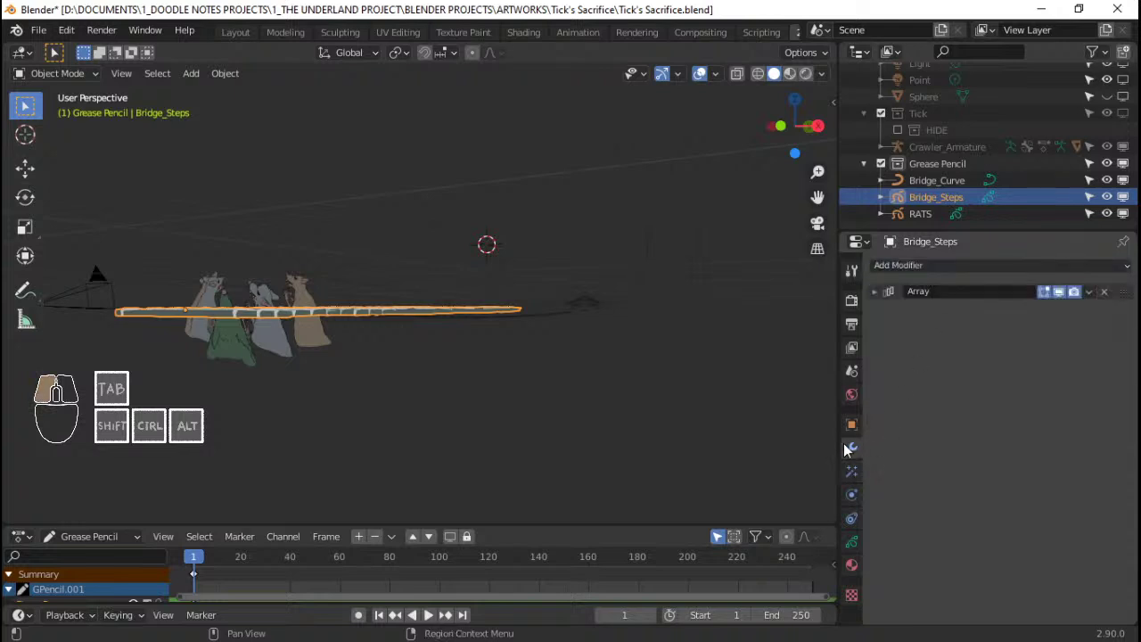
click(975, 265)
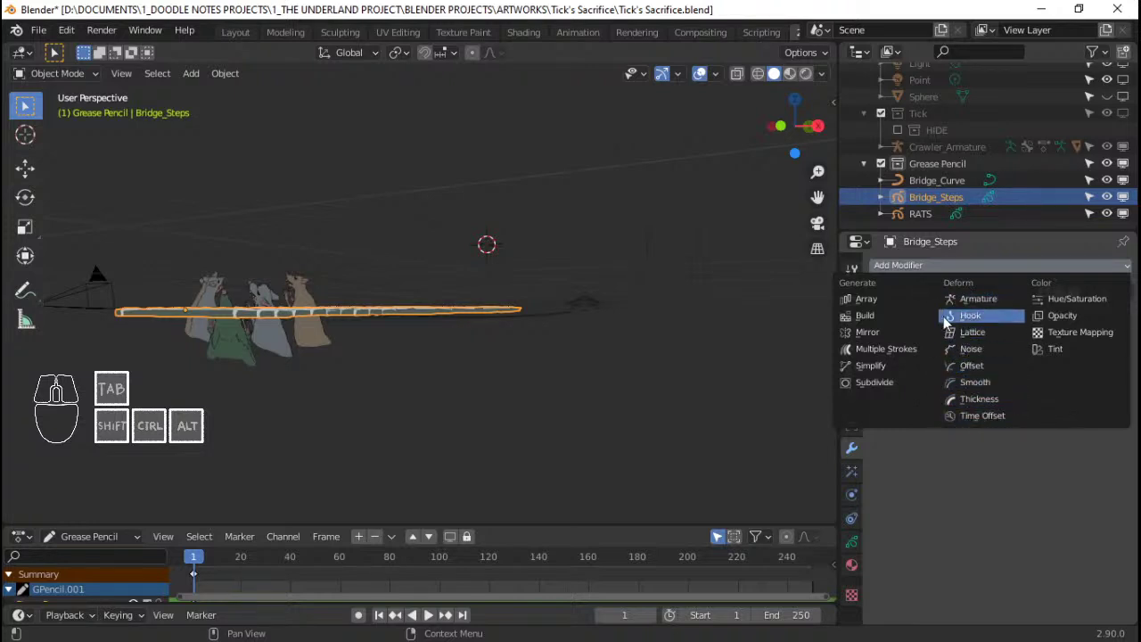
click(981, 300)
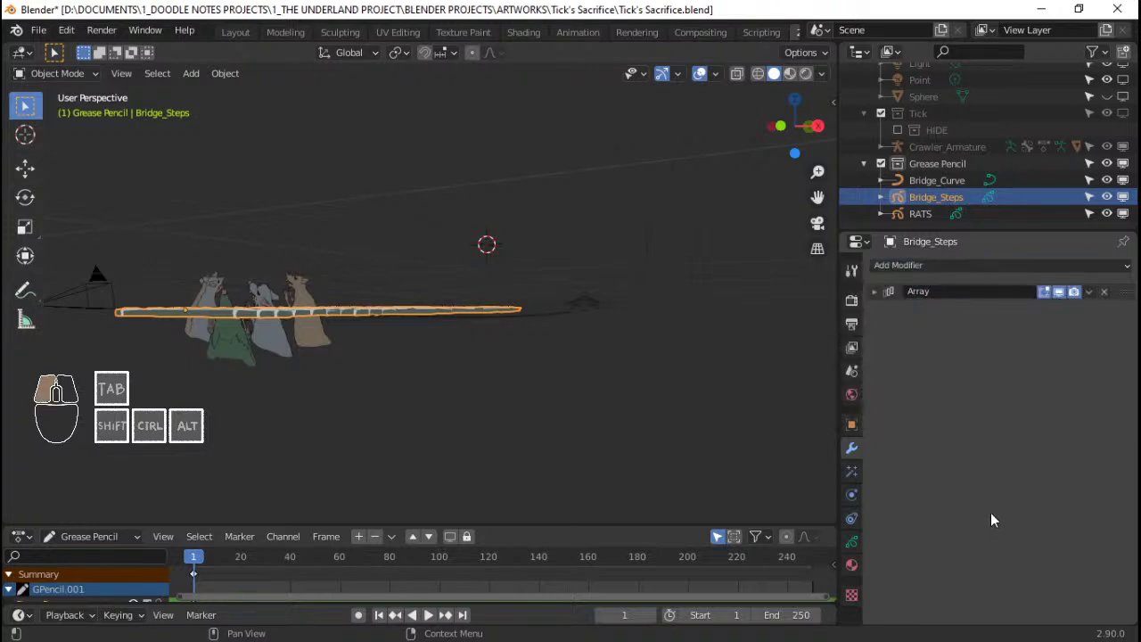
Delete Bridge_Curve, select Bridge_Steps again and save the file
middle_drag(581, 362, 633, 346)
click(636, 329)
key(x)
click(636, 331)
click(486, 371)
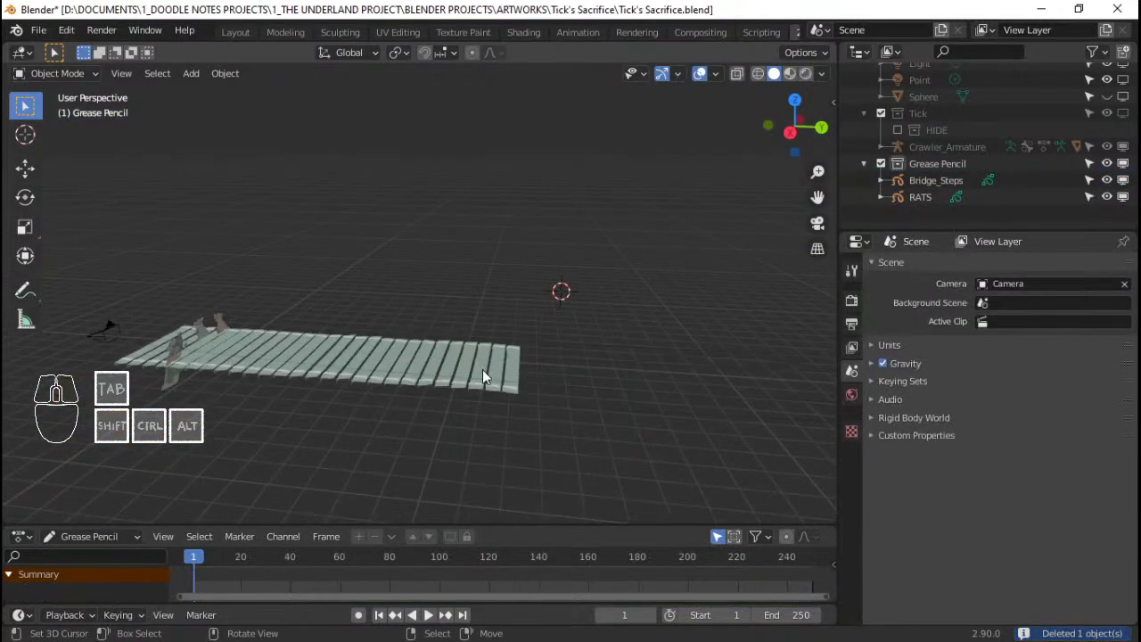
key(Tab)
key(Tab)
middle_drag(502, 371, 675, 419)
key(ctrl+s)
middle_drag(664, 384, 566, 366)
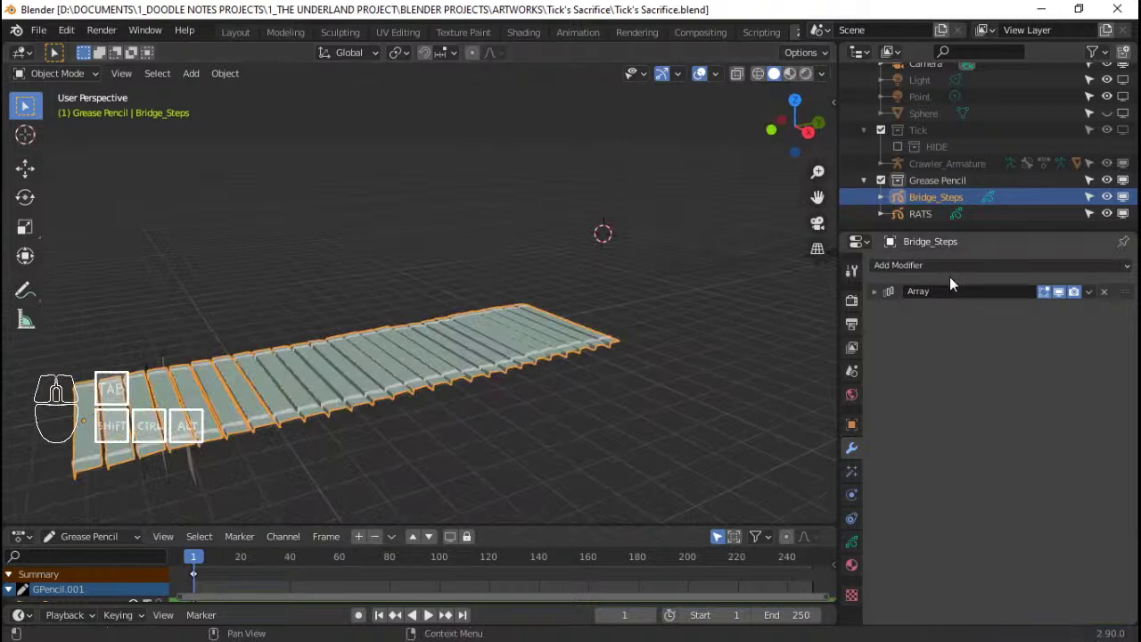
Raise the Array modifier's count on Bridge_Steps to 66 to lengthen the bridge
click(874, 291)
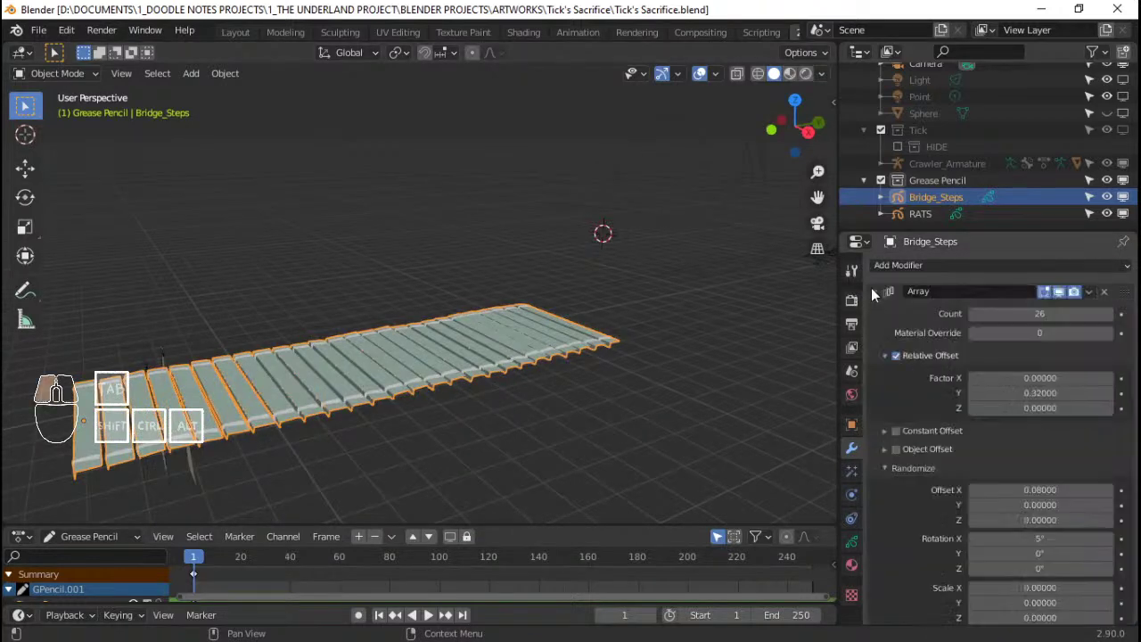
click(1108, 315)
click(1107, 315)
click(1108, 315)
click(1108, 314)
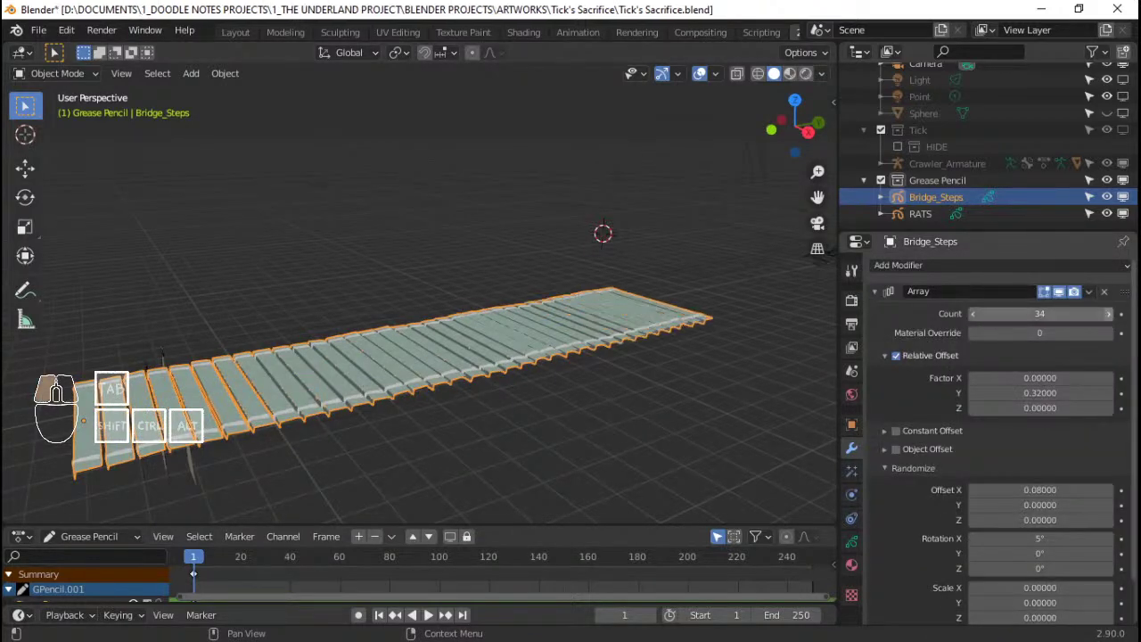
click(1109, 314)
click(1108, 314)
click(1108, 314)
click(1108, 314)
click(1108, 314)
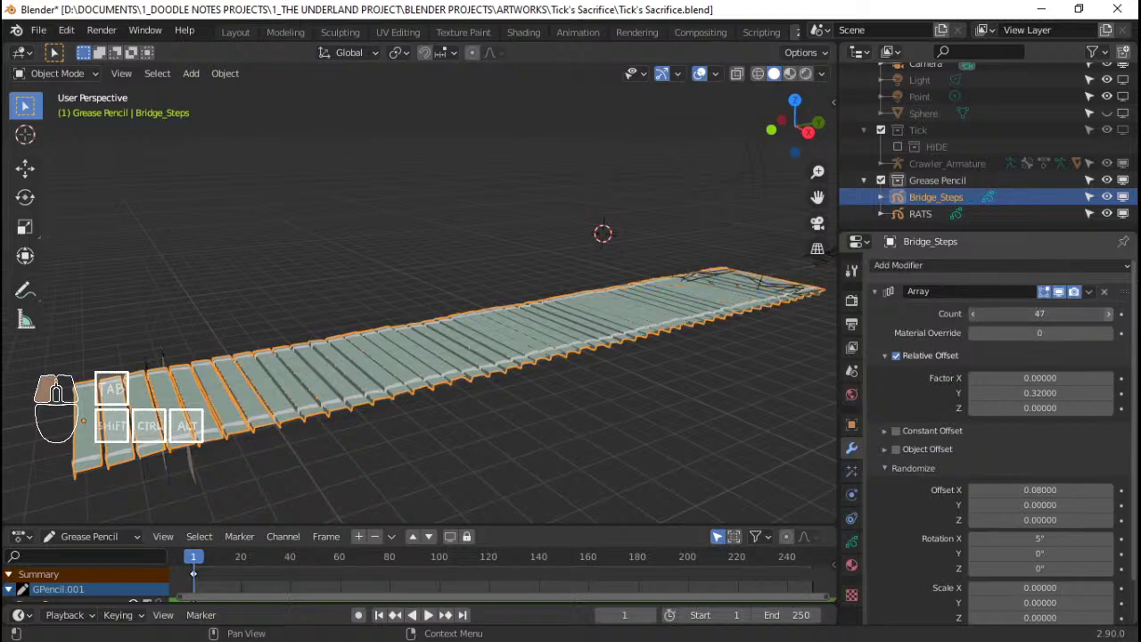
click(1108, 314)
click(1108, 314)
click(1109, 314)
click(1108, 314)
click(1108, 314)
middle_drag(573, 346, 607, 321)
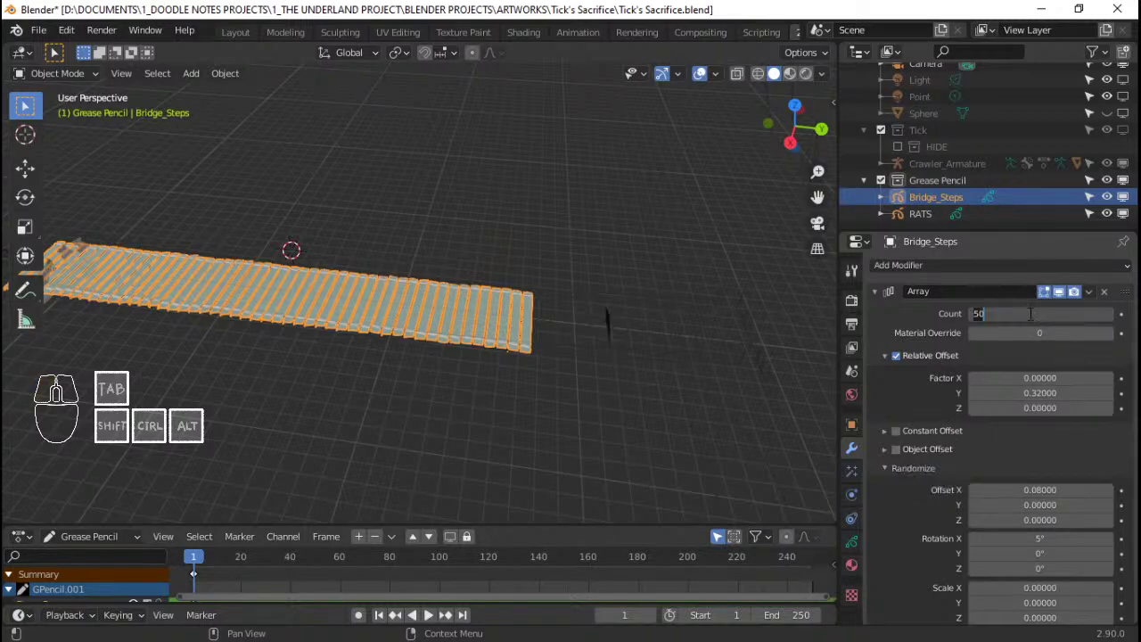
key(Return)
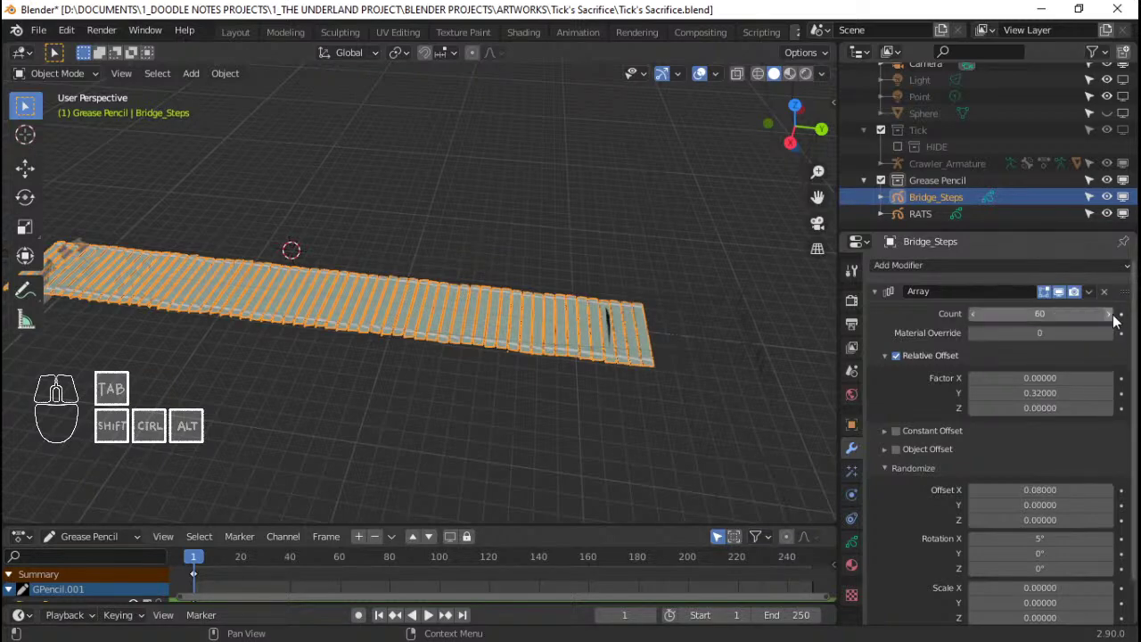
drag(1097, 314, 1113, 321)
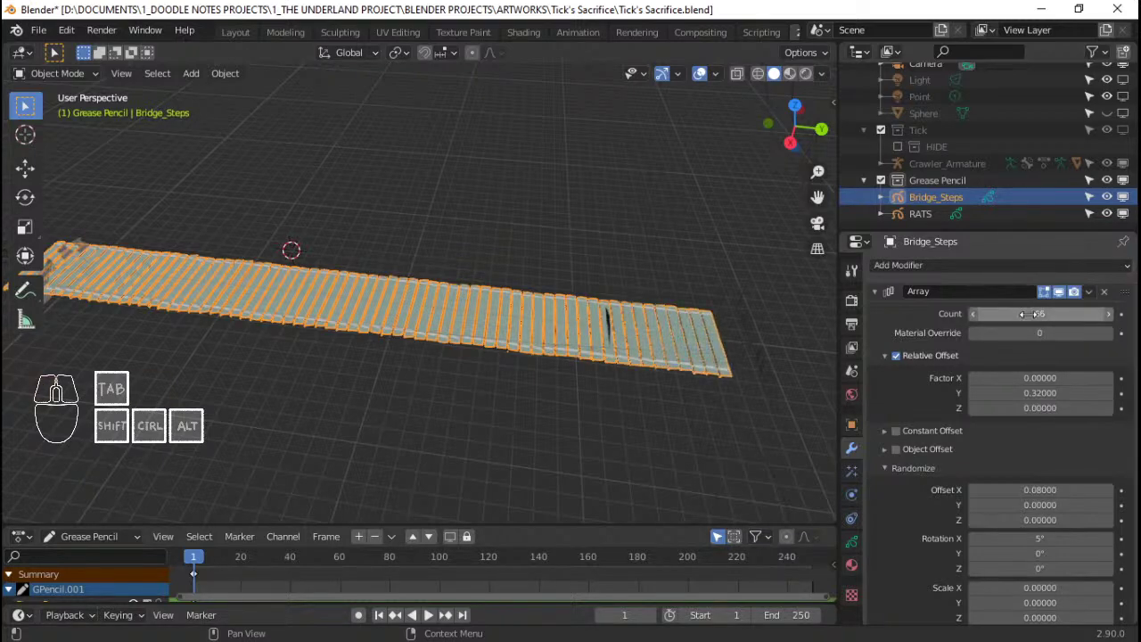
middle_drag(642, 353, 610, 346)
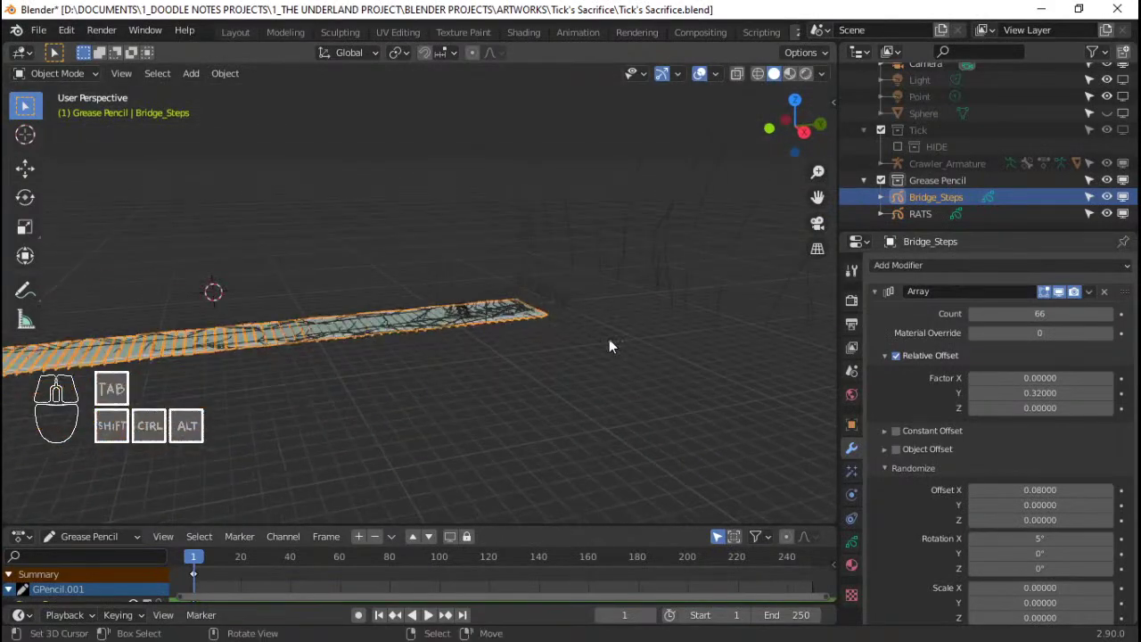
Inspect the lengthened bridge from several angles and save the file
middle_drag(440, 366, 673, 410)
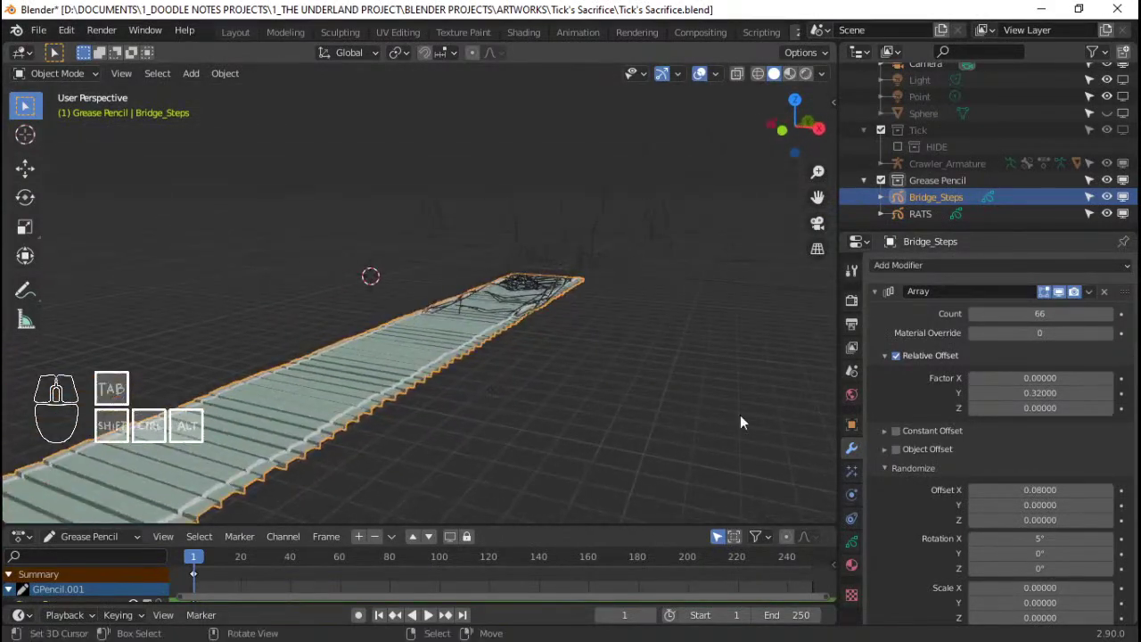
middle_drag(699, 515, 520, 389)
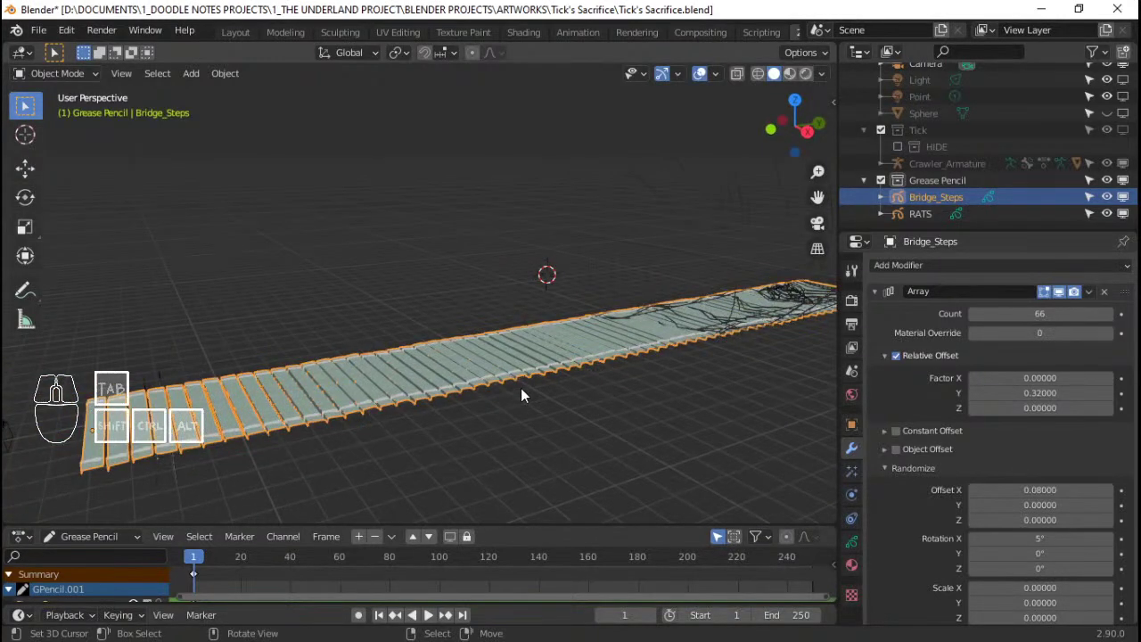
middle_drag(468, 360, 469, 346)
key(ctrl+s)
middle_drag(571, 375, 571, 380)
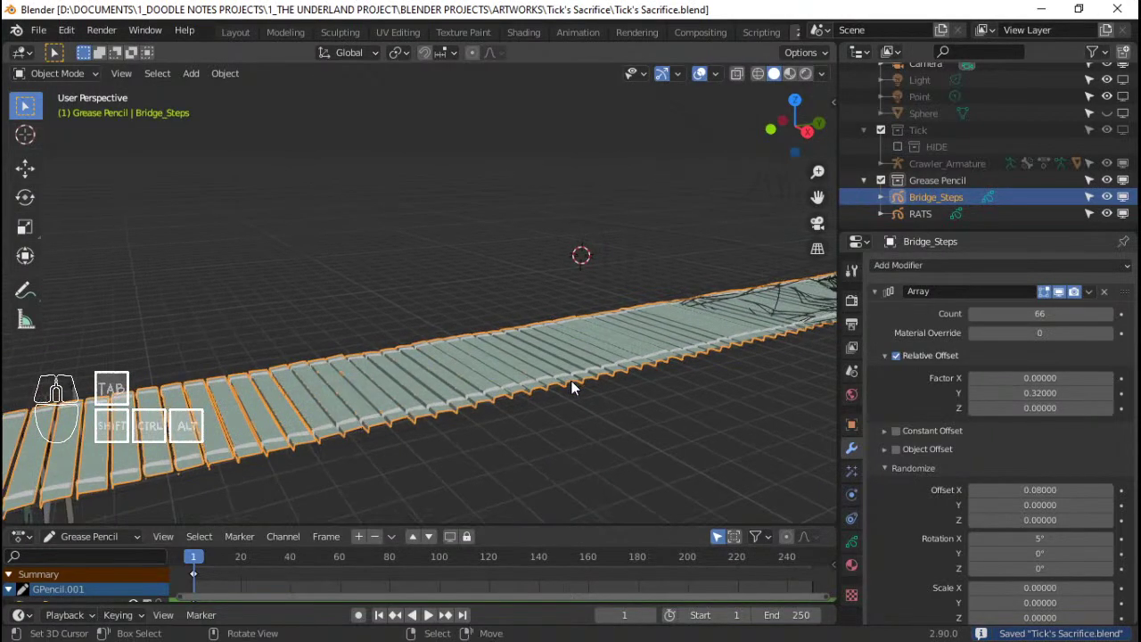
middle_drag(495, 376, 519, 365)
key(ctrl+s)
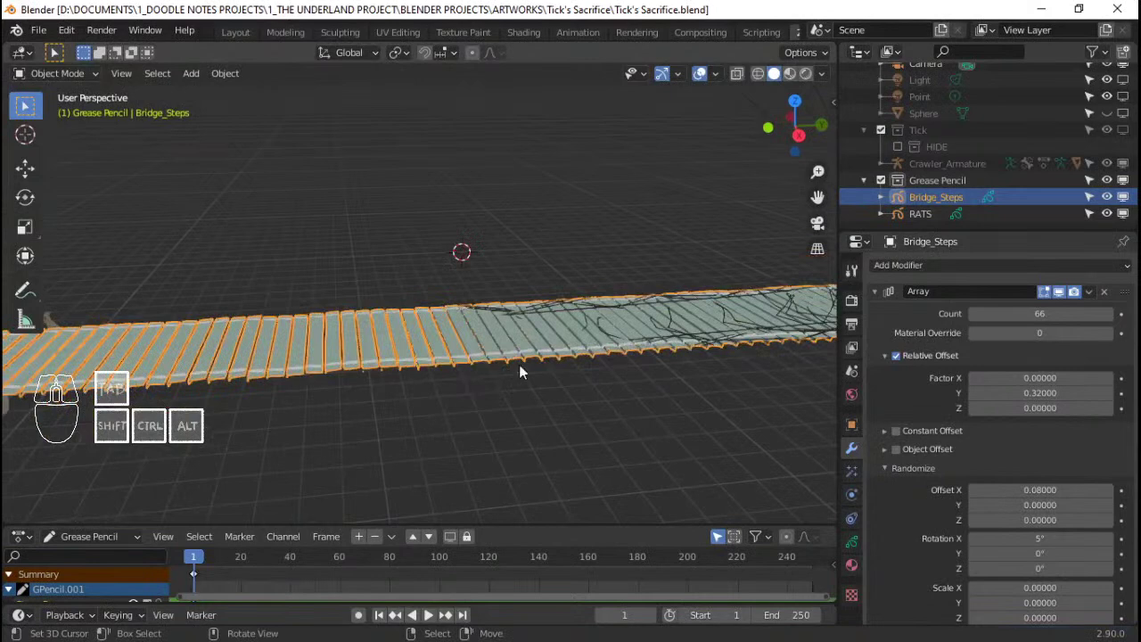
key(KP_3)
shift+middle_drag(610, 355, 561, 407)
key(ctrl+s)
Duplicate Bridge_Steps in place as a backup and disable the copy in the viewport and in renders
middle_drag(793, 242, 661, 344)
key(shift+d)
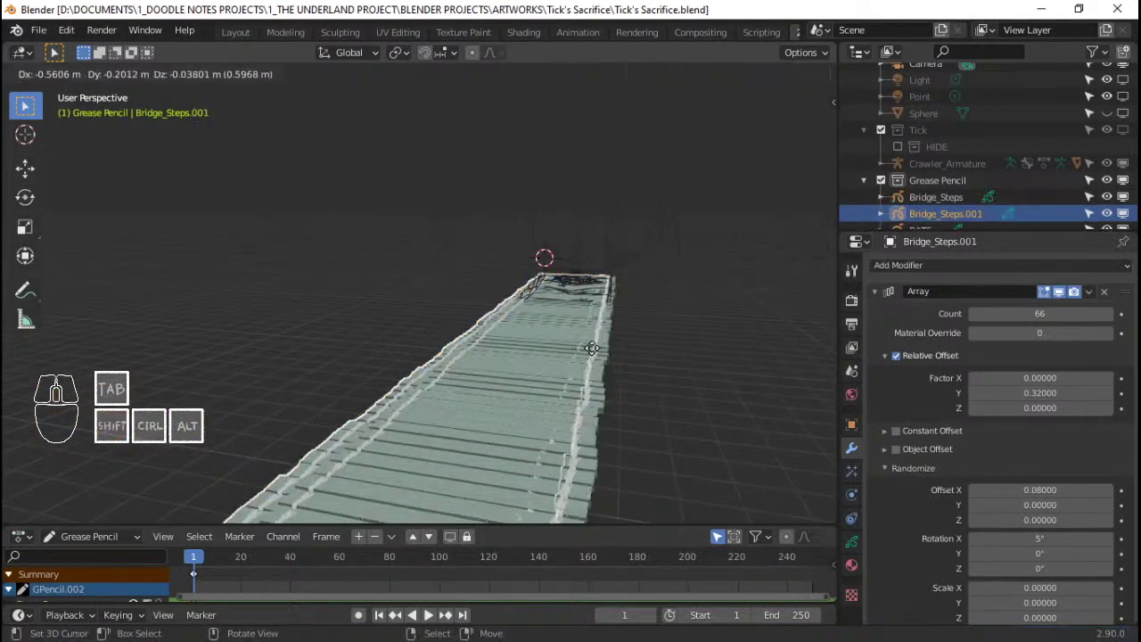
right_click(645, 304)
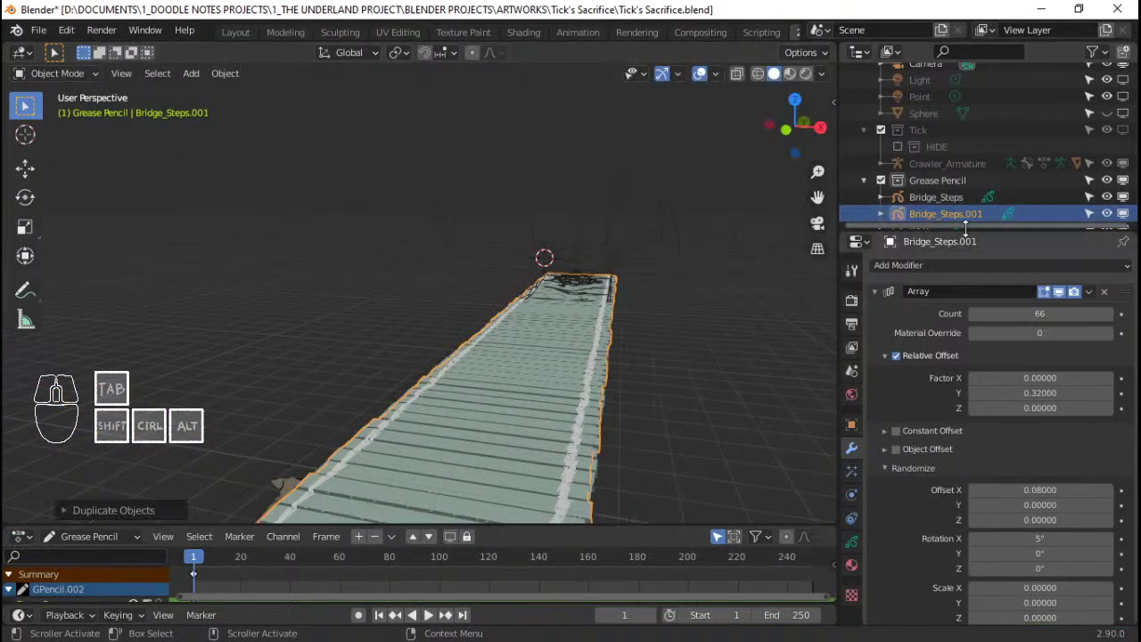
scroll(1126, 220, down, 1)
click(1122, 197)
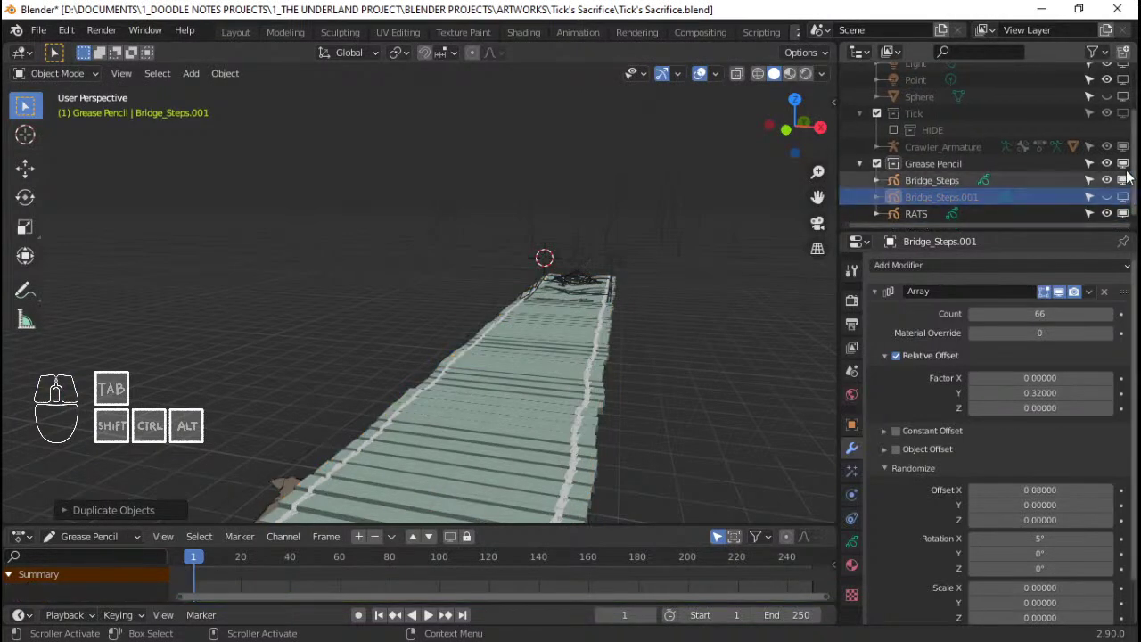
click(1092, 51)
click(1031, 106)
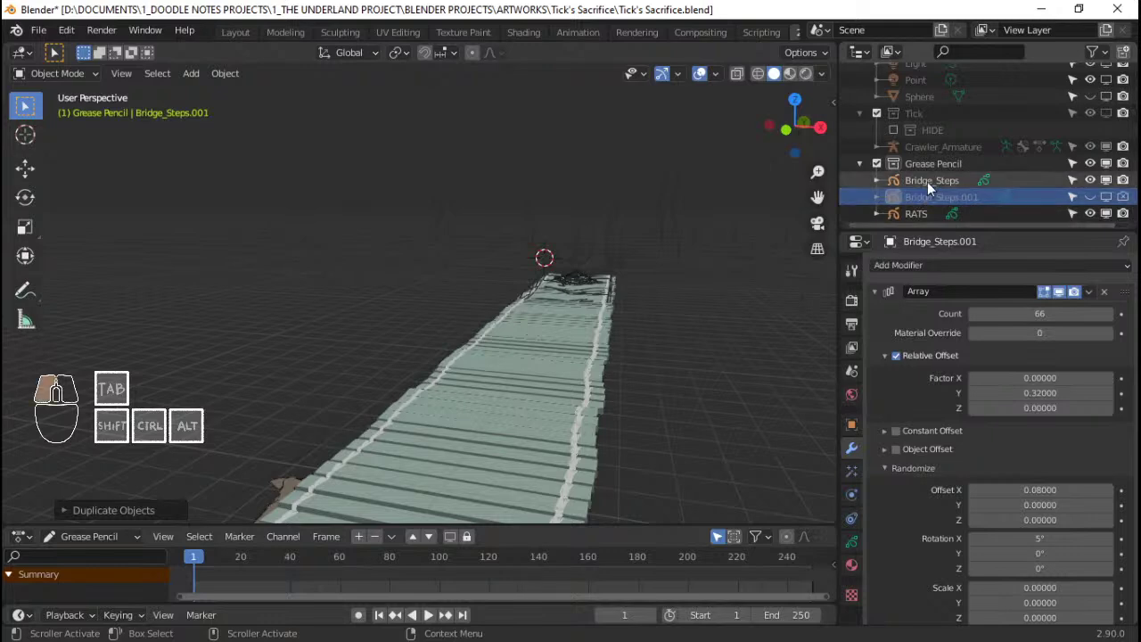
Apply the Array modifier on the original Bridge_Steps object
click(929, 181)
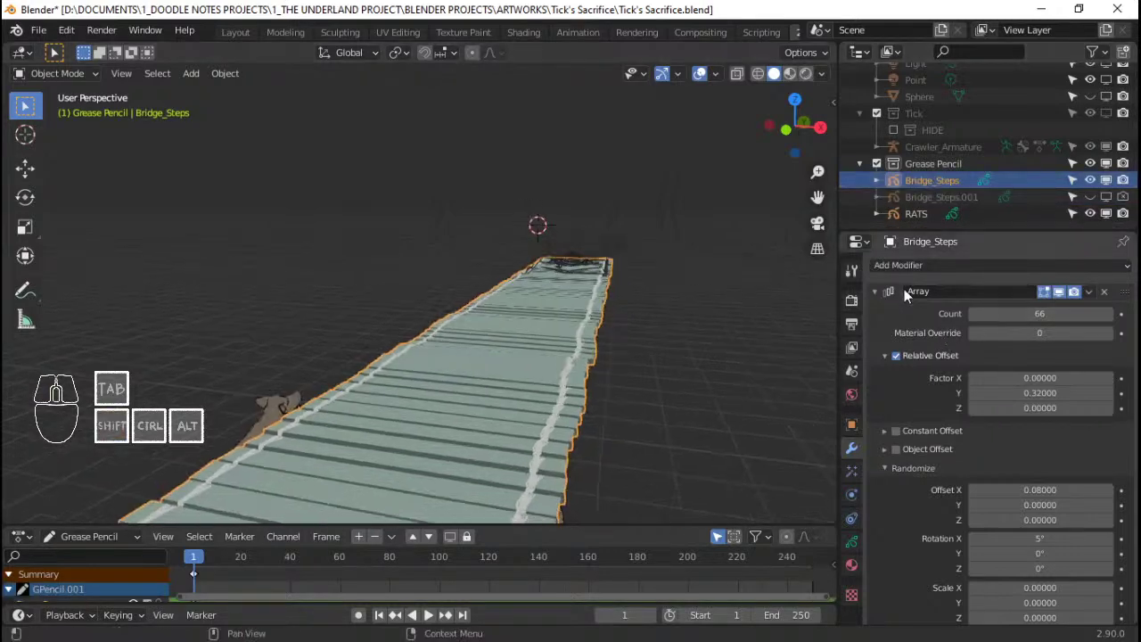
click(876, 292)
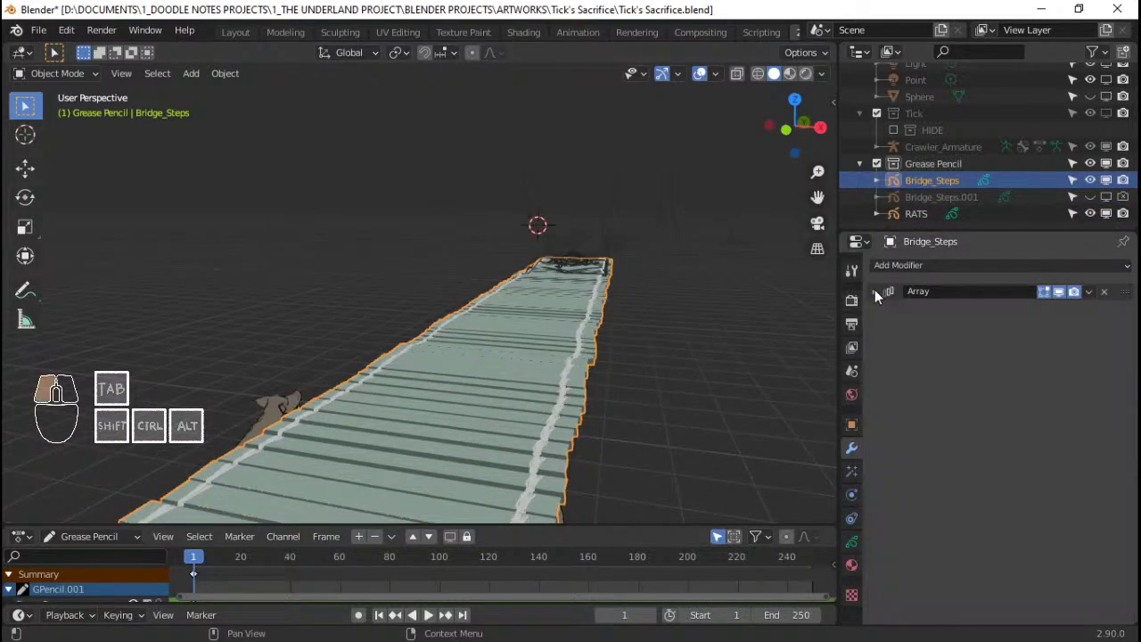
click(1094, 291)
shift+middle_drag(536, 276, 668, 264)
click(1088, 292)
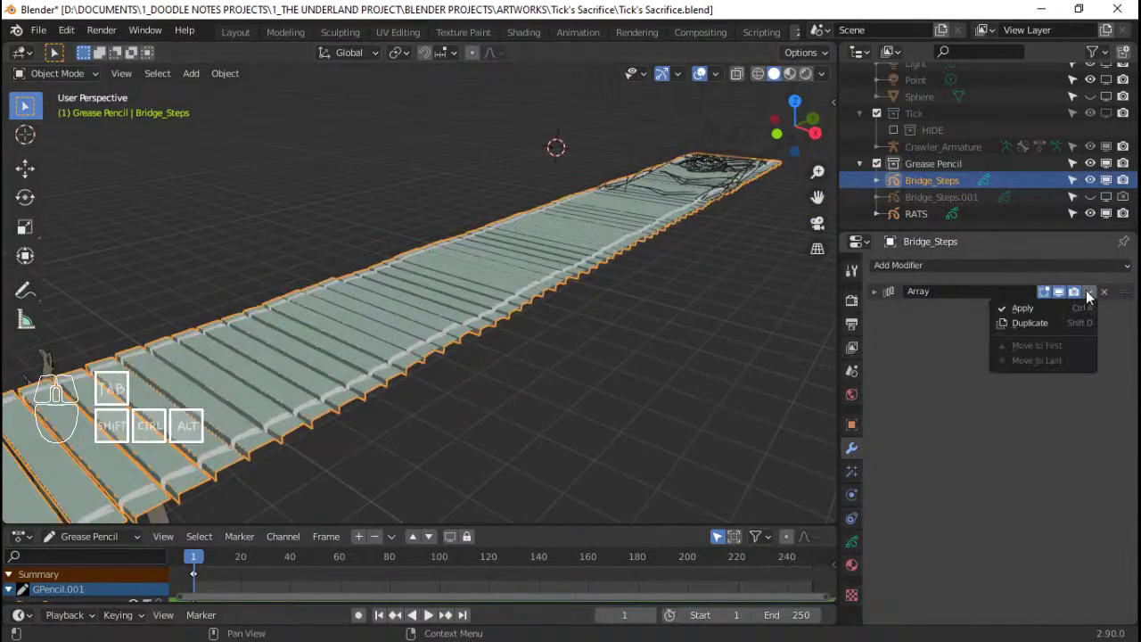
click(1023, 309)
scroll(604, 243, down, 3)
Enter Edit Mode on Bridge_Steps, deselect all points and view the bridge from the top
key(Tab)
scroll(573, 246, up, 4)
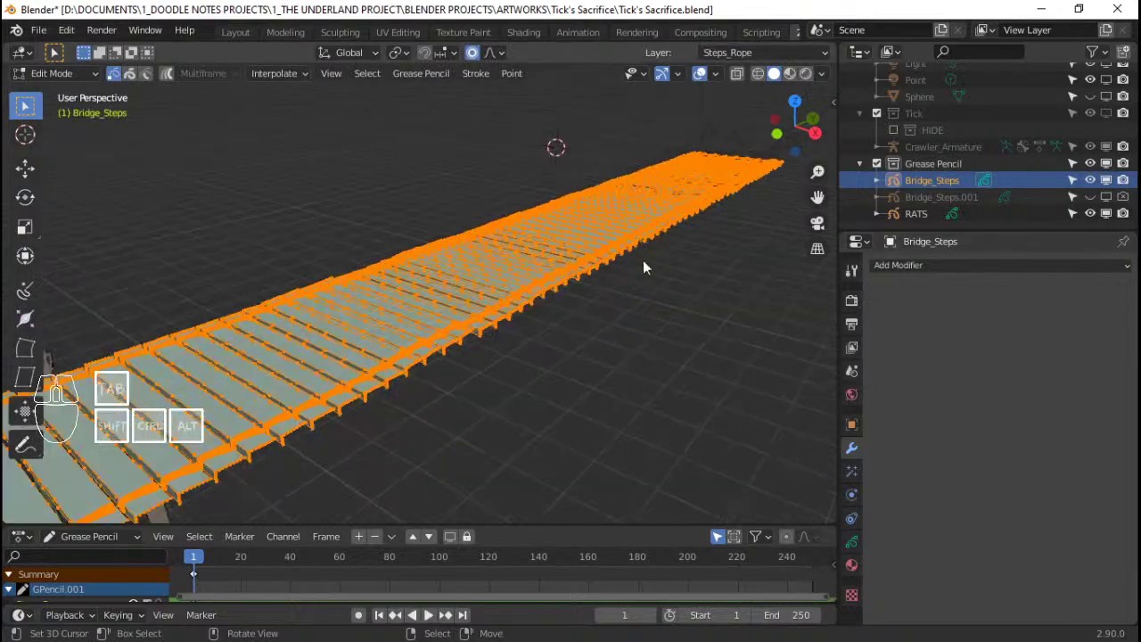
middle_drag(619, 253, 530, 292)
key(alt+a)
scroll(438, 331, down, 4)
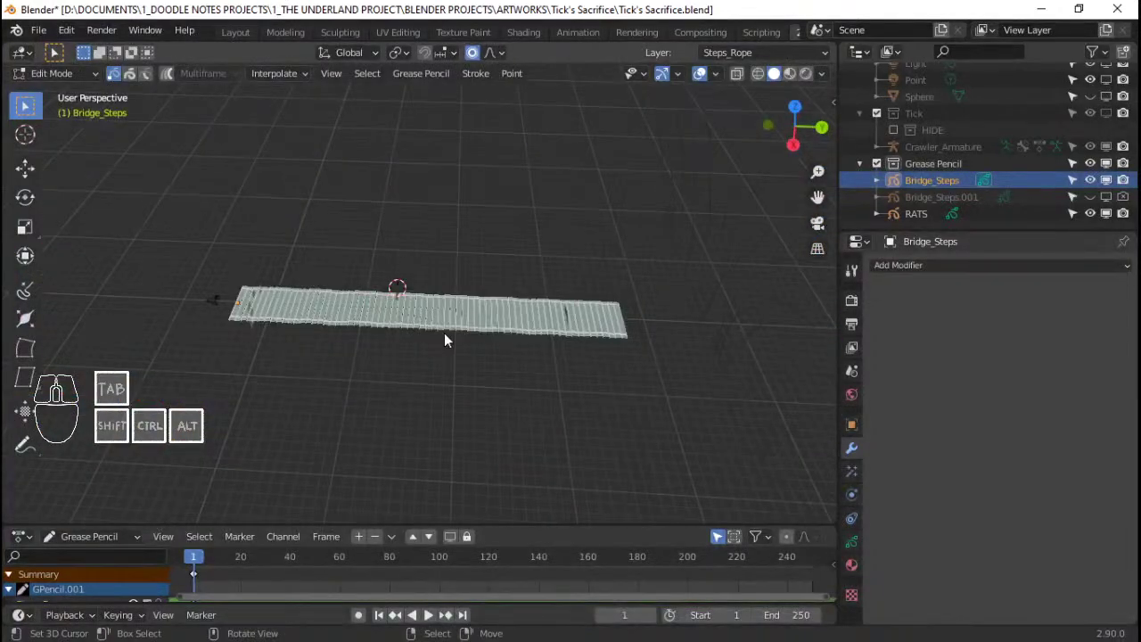
key(KP_7)
scroll(481, 305, up, 4)
scroll(535, 325, up, 2)
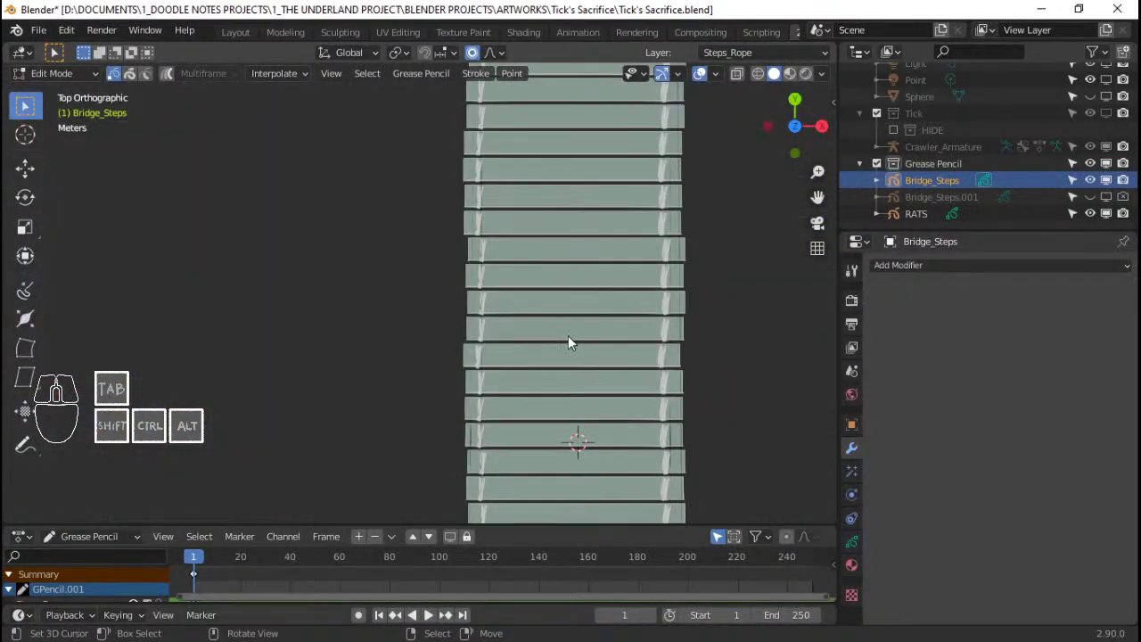
Select strokes on three neighbouring planks near the middle of the bridge
scroll(612, 312, down, 10)
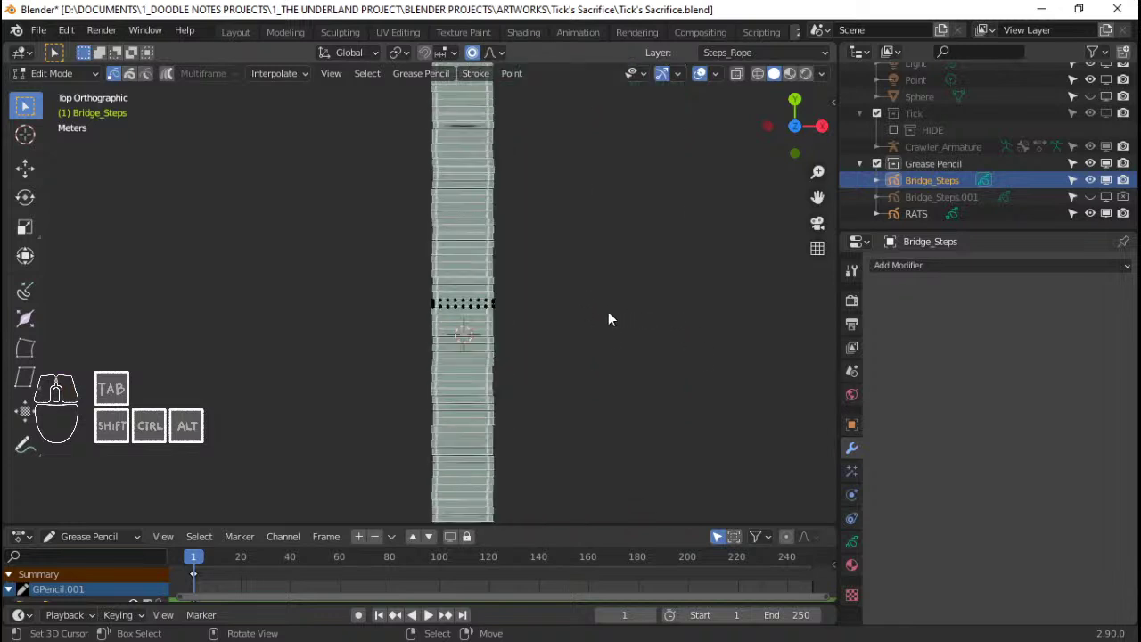
scroll(563, 316, up, 7)
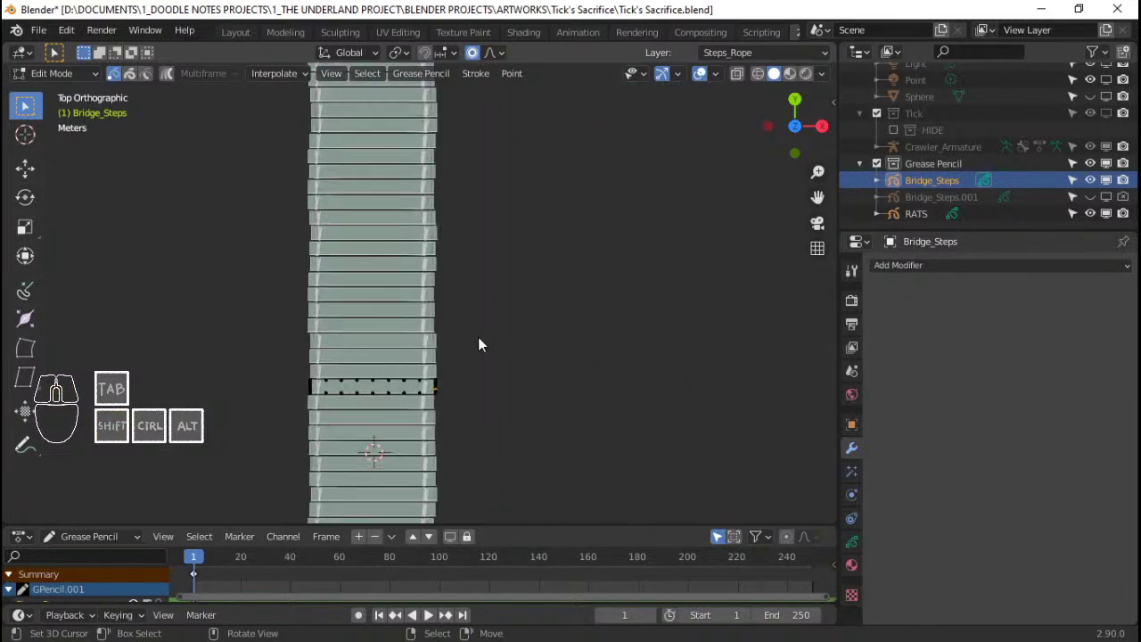
shift+middle_drag(431, 319, 504, 387)
scroll(523, 395, down, 2)
scroll(517, 399, down, 2)
scroll(496, 376, up, 3)
shift+click(505, 379)
shift+click(504, 389)
scroll(505, 392, up, 5)
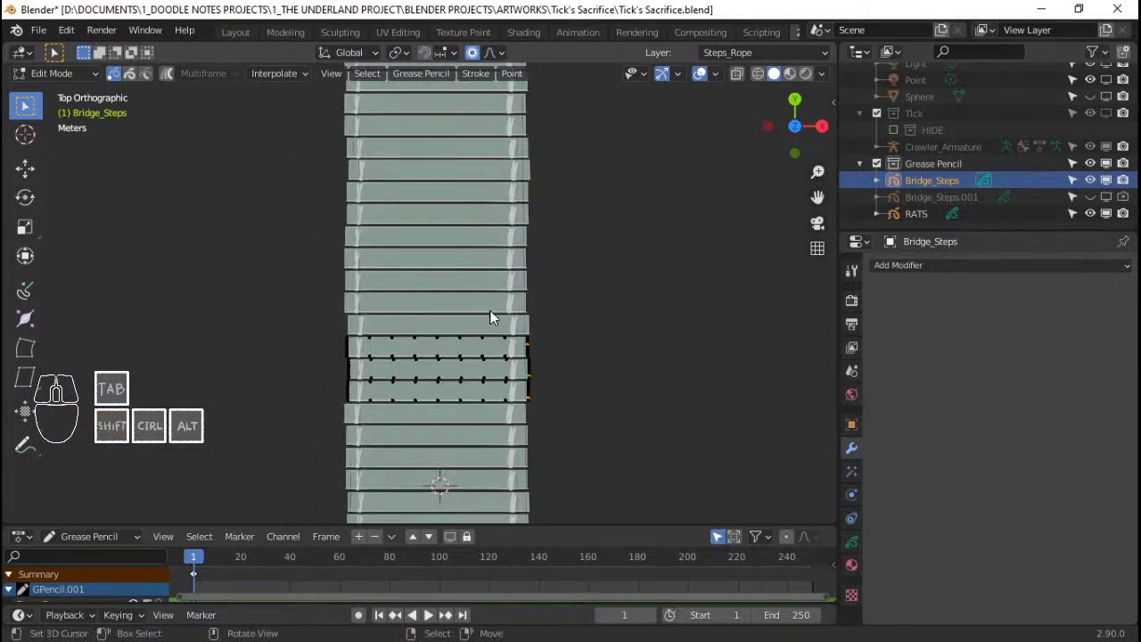
Circle-select across the three middle planks and their rope ties, extend the selection to linked strokes, and switch to the right orthographic view
key(c)
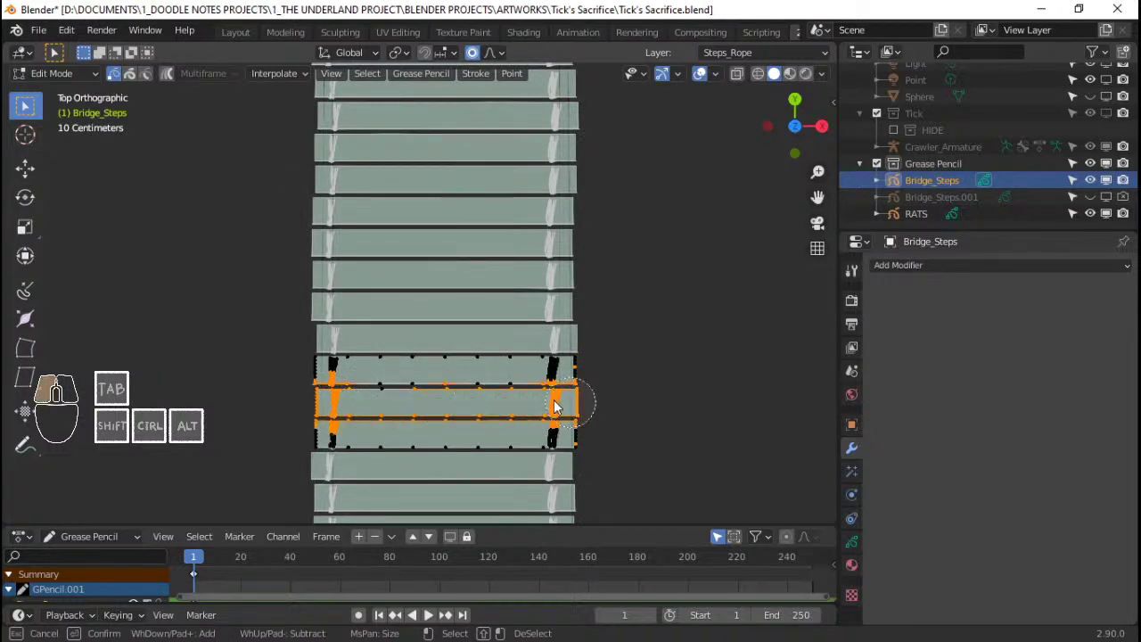
key(Escape)
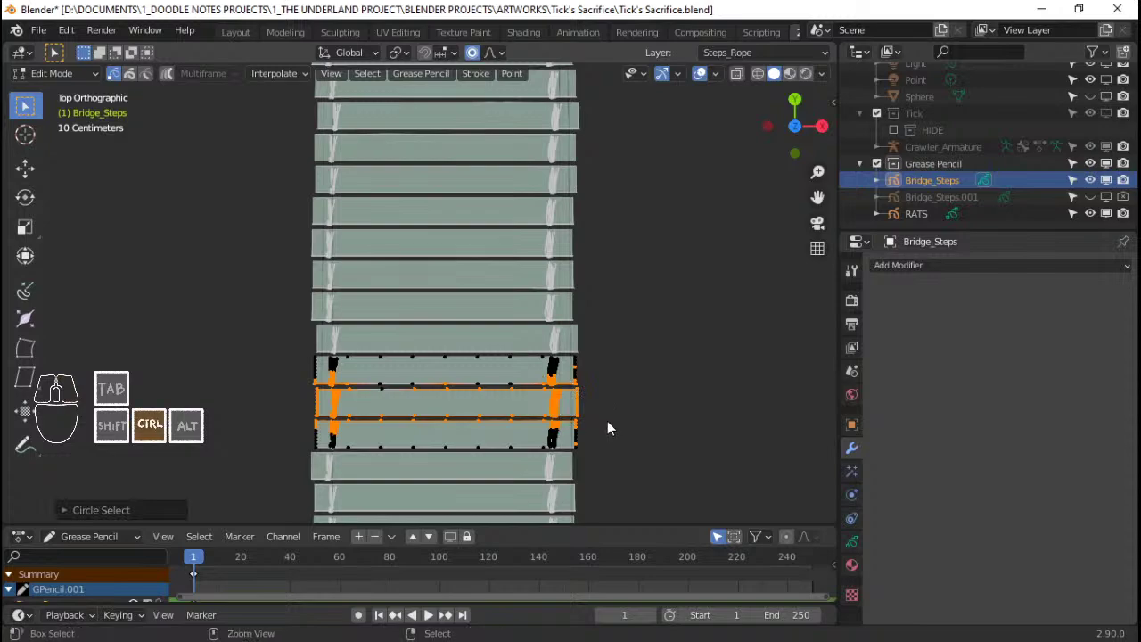
key(ctrl+l)
scroll(597, 437, up, 3)
mouse_move(588, 450)
middle_down()
mouse_move(538, 363)
mouse_move(417, 267)
mouse_move(382, 254)
mouse_move(389, 283)
middle_up()
scroll(538, 364, down, 5)
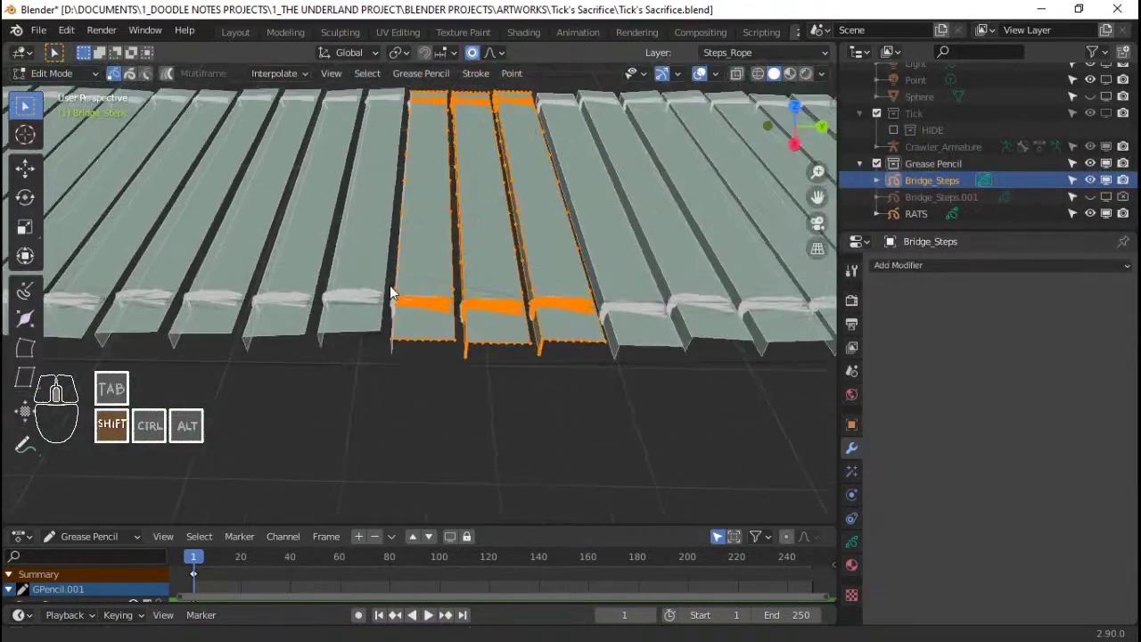
key(KP_3)
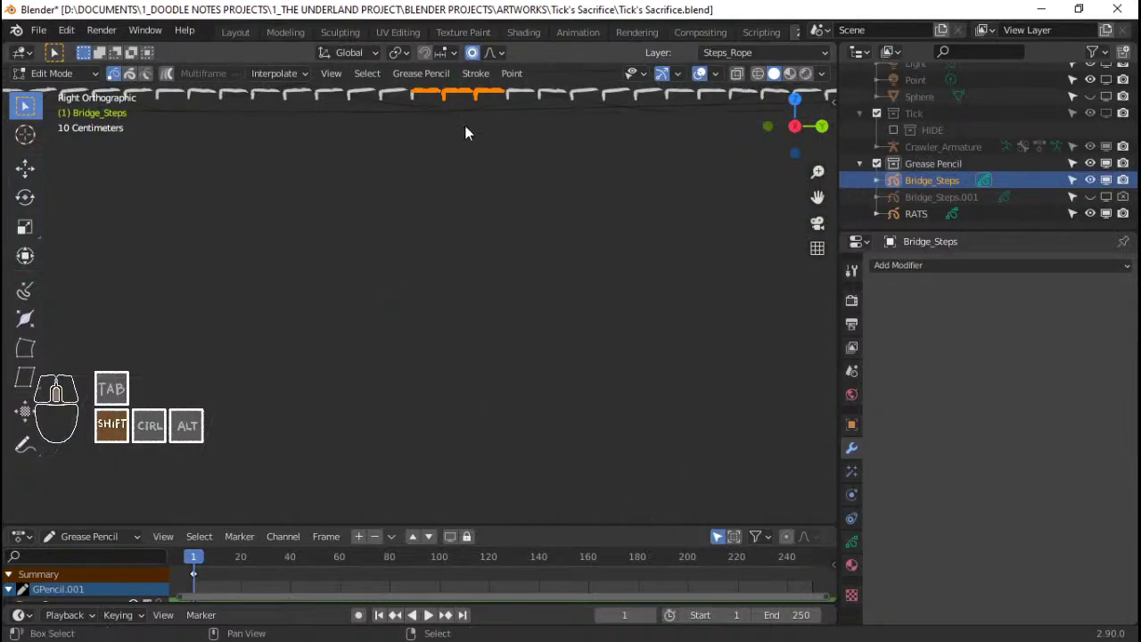
Add the unselected front portion of the first middle step so that all three middle bridge steps are fully selected
shift+middle_drag(465, 132, 491, 255)
scroll(377, 273, up, 3)
key(c)
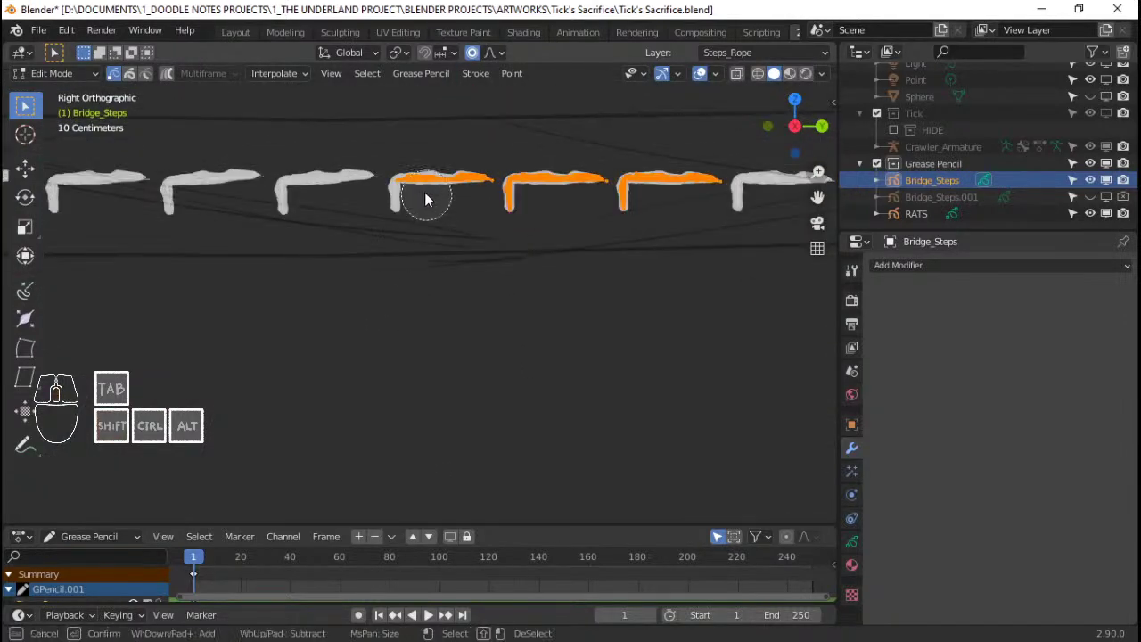
drag(408, 208, 459, 181)
right_click(459, 181)
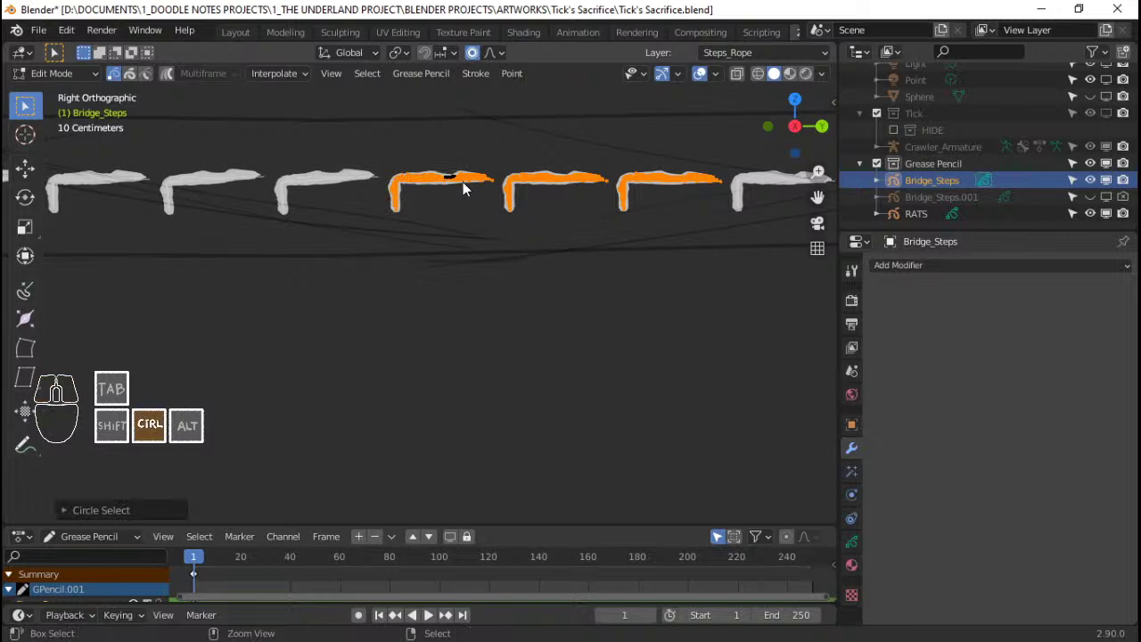
Turn off Connected Only for proportional editing and return to the right orthographic view
mouse_move(463, 182)
middle_down()
mouse_move(341, 191)
mouse_move(457, 191)
middle_up()
click(500, 54)
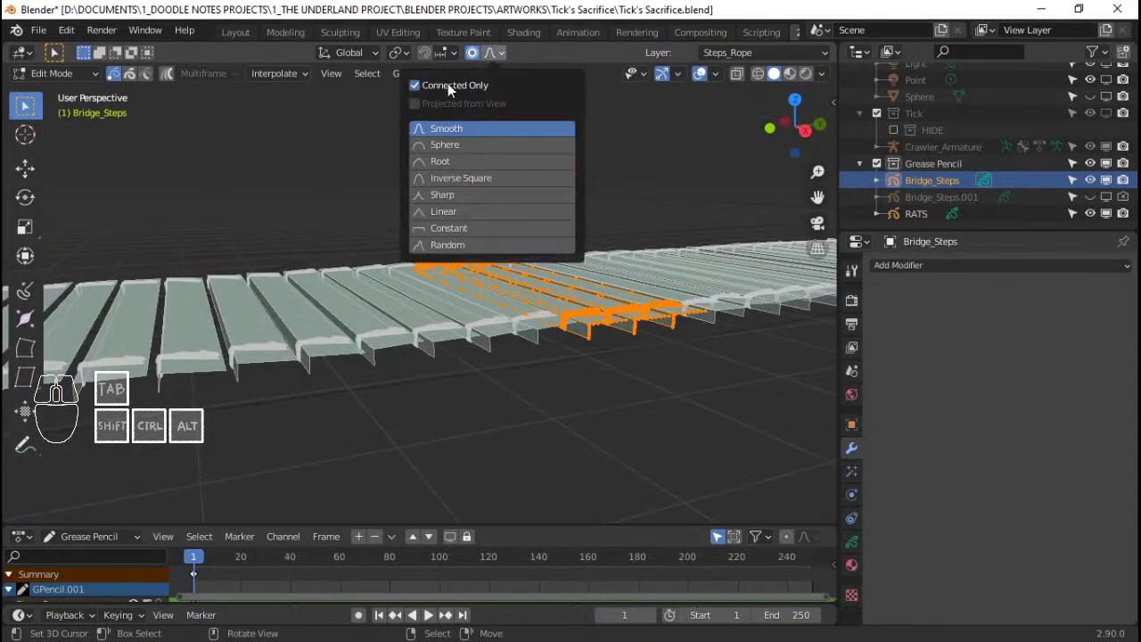
middle_drag(293, 227, 476, 283)
key(KP_3)
scroll(475, 282, up, 12)
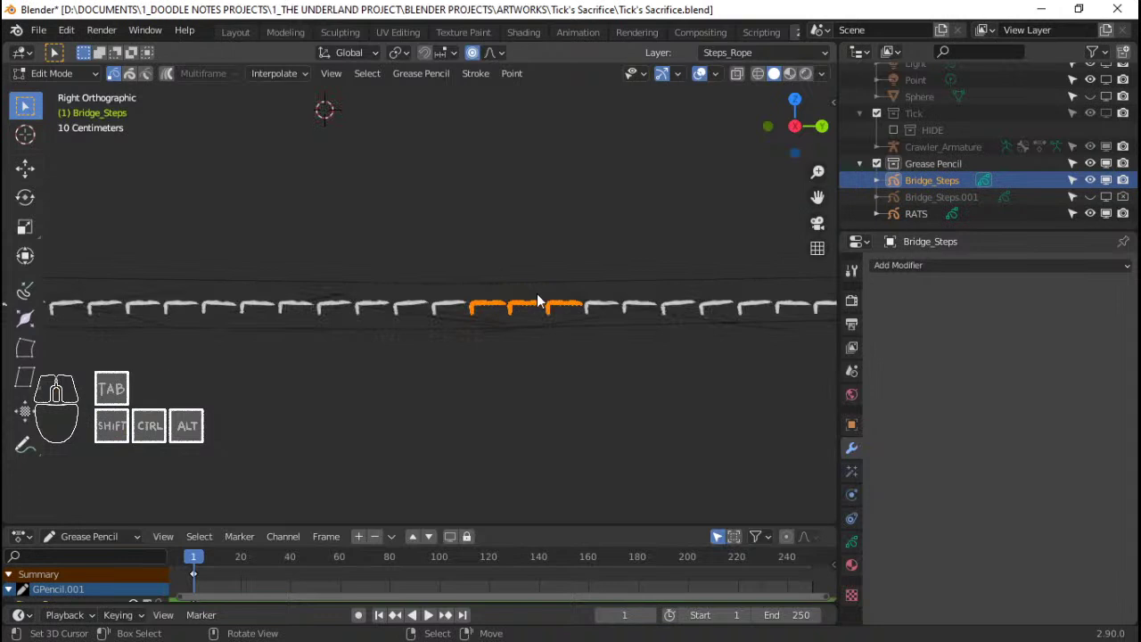
key(g)
key(z)
scroll(536, 304, down, 20)
scroll(537, 308, down, 13)
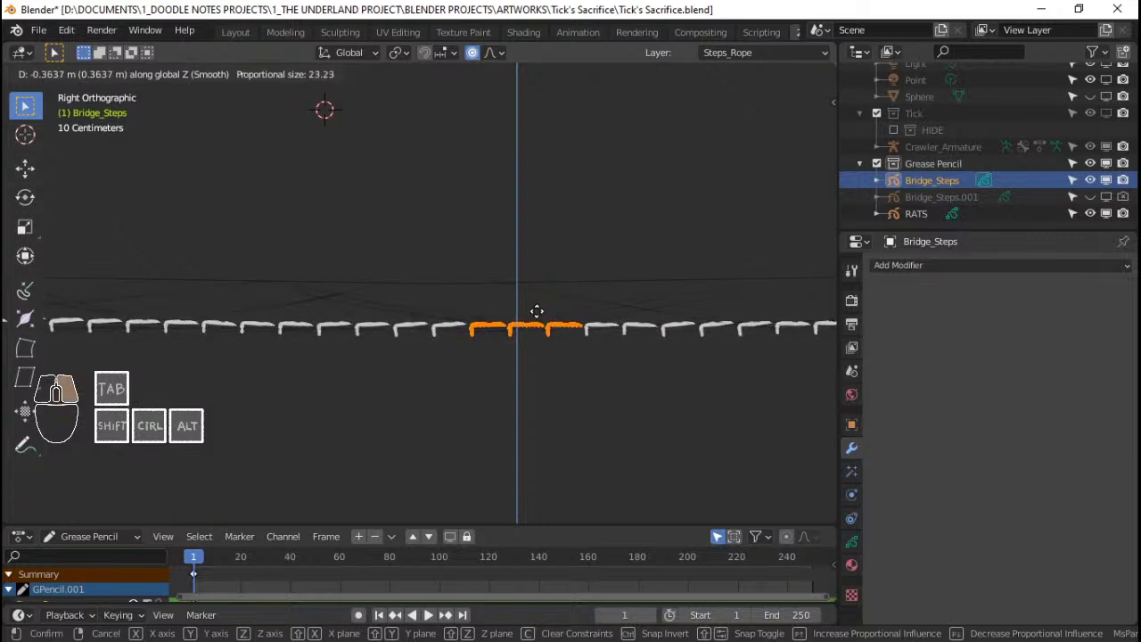
click(537, 311)
scroll(536, 311, down, 5)
key(g)
key(z)
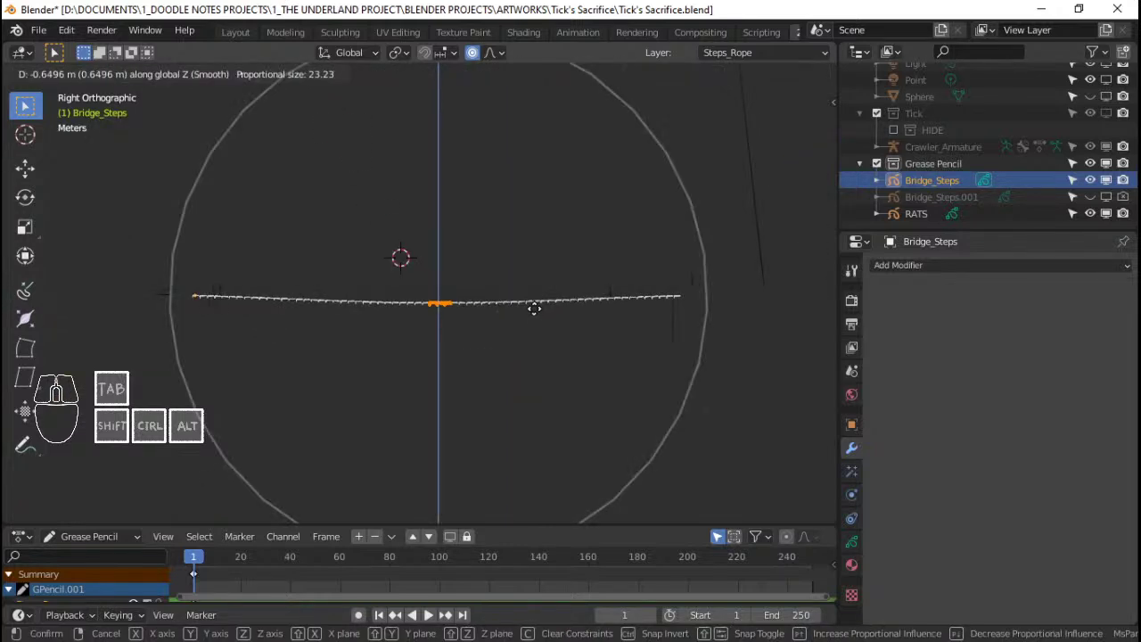
right_click(534, 308)
key(g)
key(z)
scroll(535, 312, down, 2)
scroll(534, 314, up, 5)
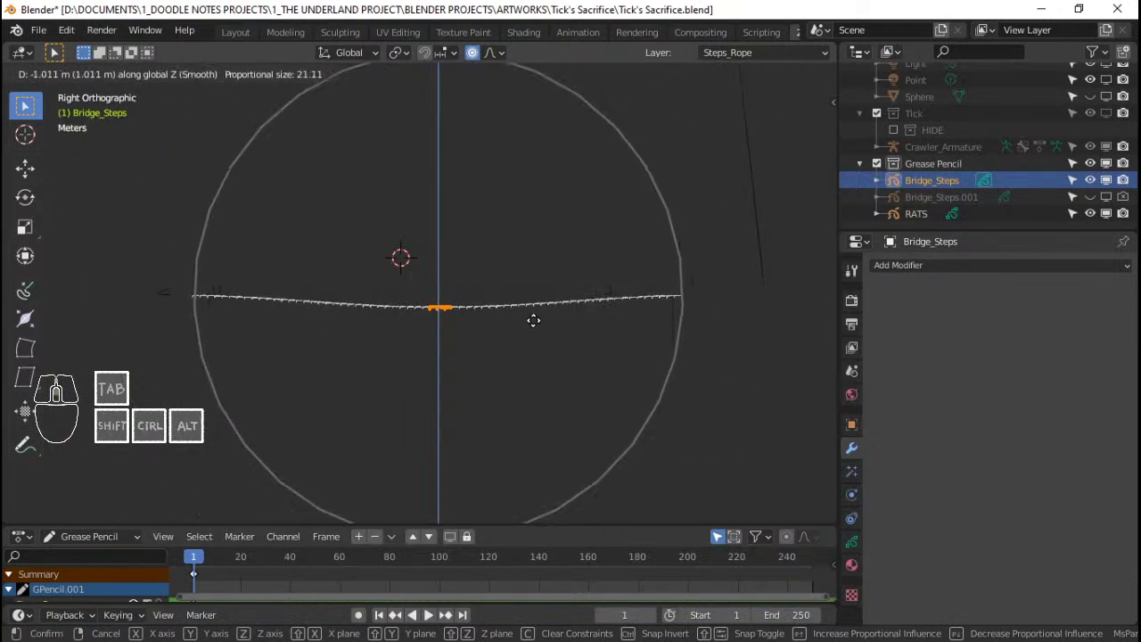
scroll(533, 320, up, 2)
scroll(533, 320, down, 2)
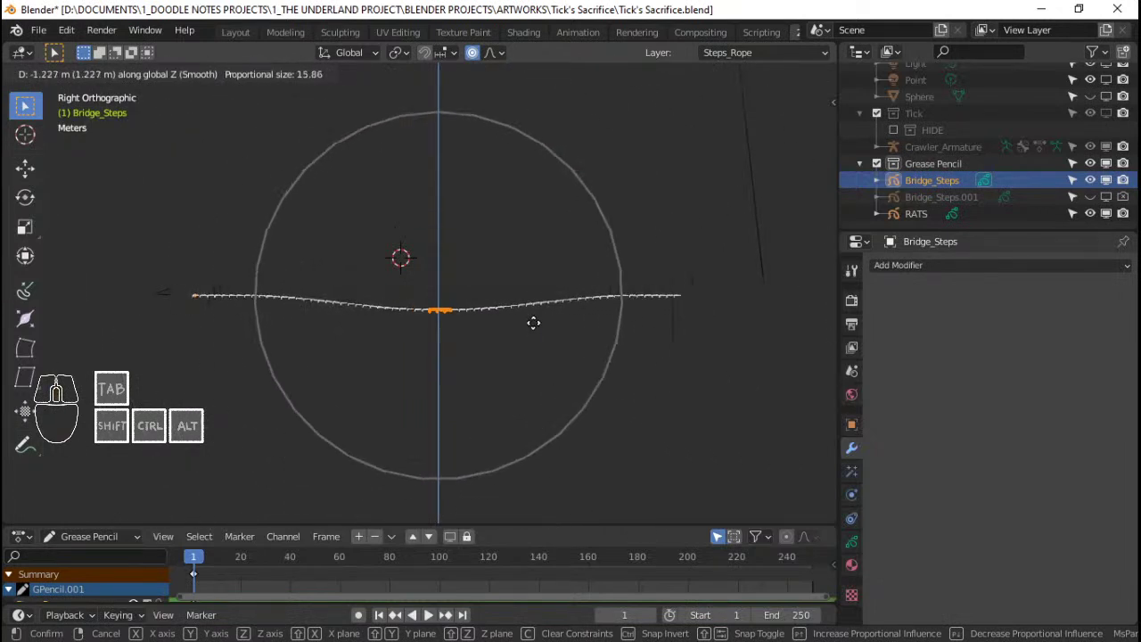
scroll(533, 315, down, 2)
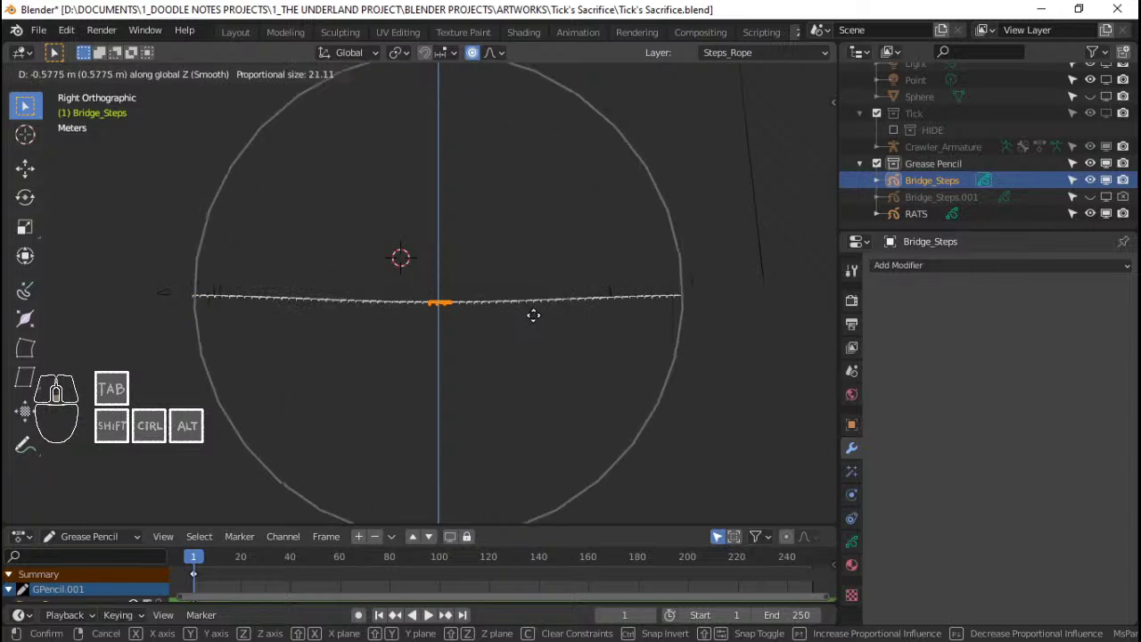
key(Escape)
Set the proportional editing falloff to Sphere
click(498, 52)
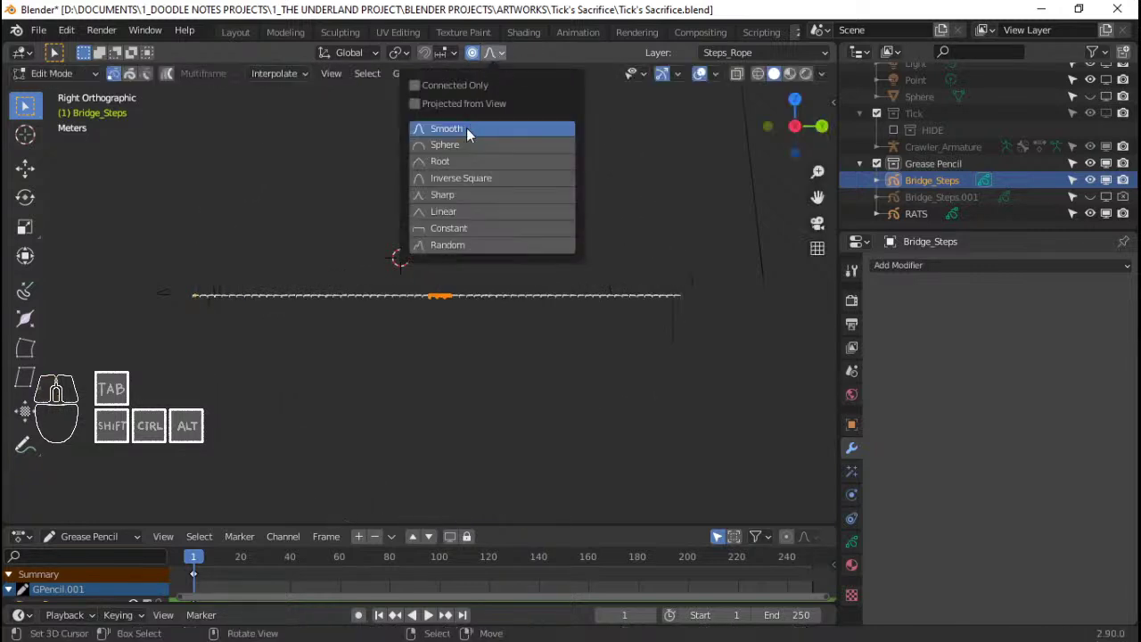
click(460, 148)
key(g)
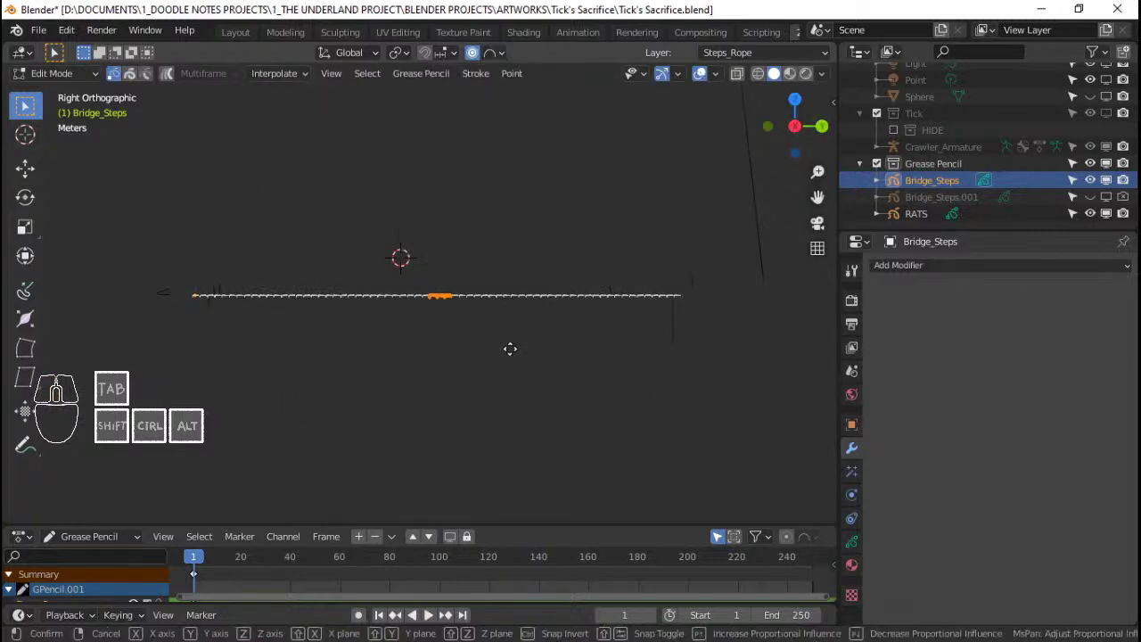
key(z)
key(Escape)
scroll(514, 321, up, 2)
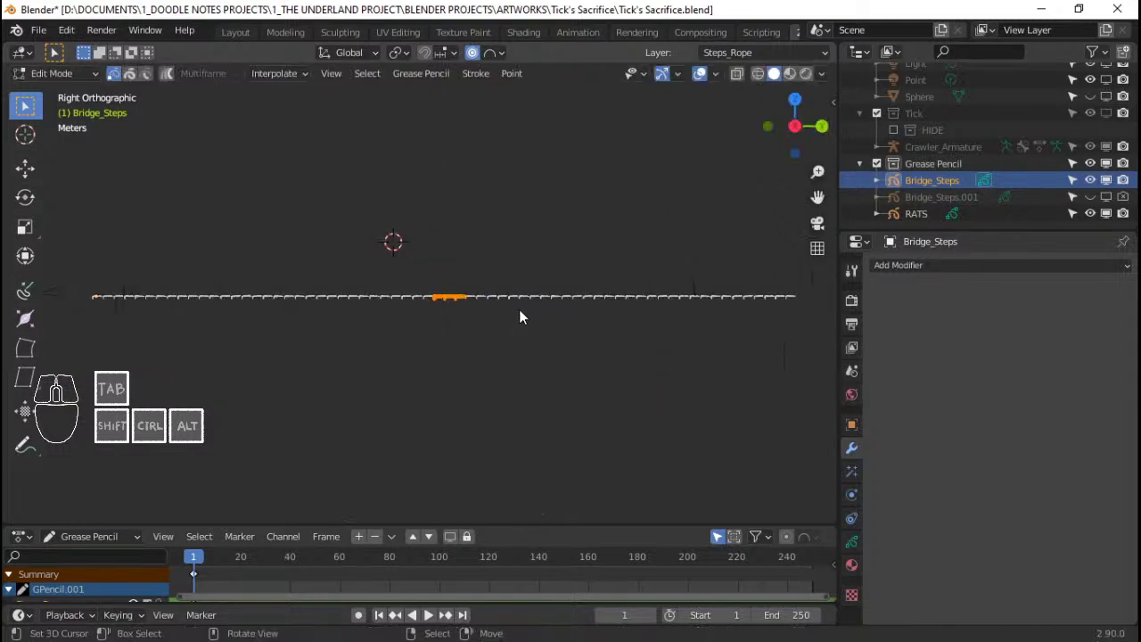
Lower the three middle bridge steps about 1.5 m along Z with a proportional size of about 21 so the bridge sags
key(g)
key(z)
scroll(523, 321, up, 2)
scroll(522, 323, down, 3)
scroll(522, 328, up, 1)
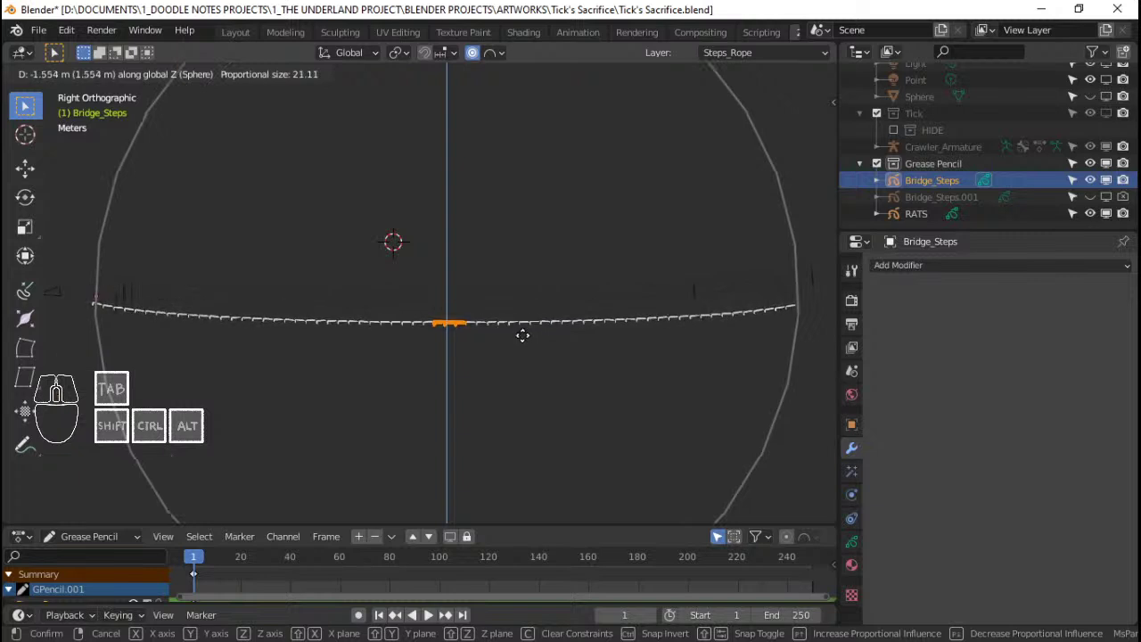
click(582, 317)
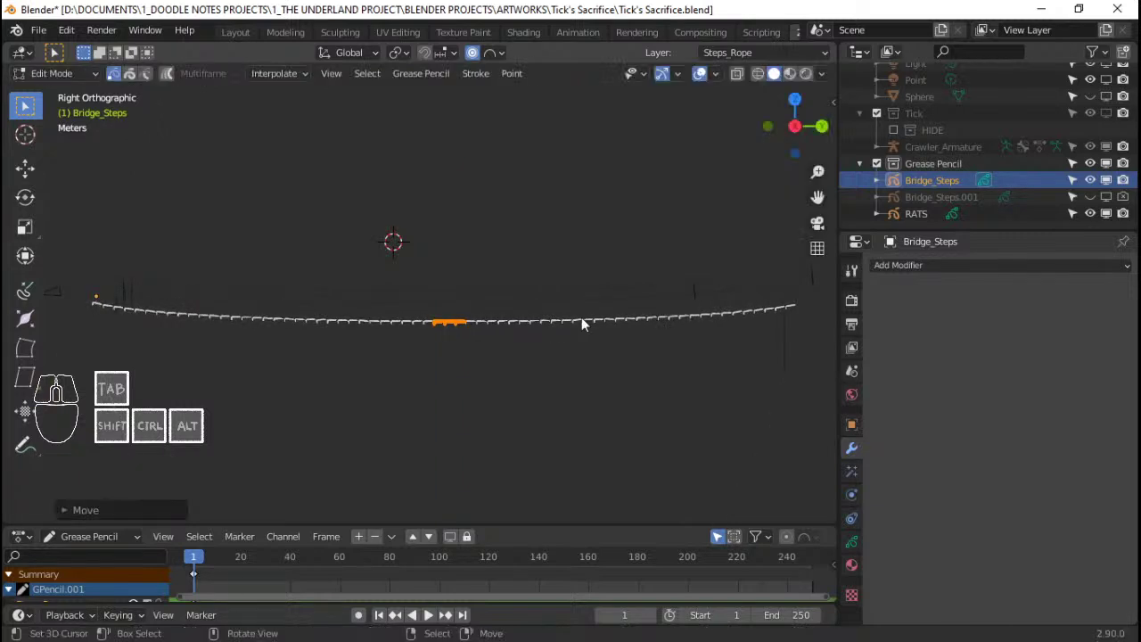
Raise all strokes of the bridge about 1 m along Z and return to Object Mode
key(a)
key(g)
key(z)
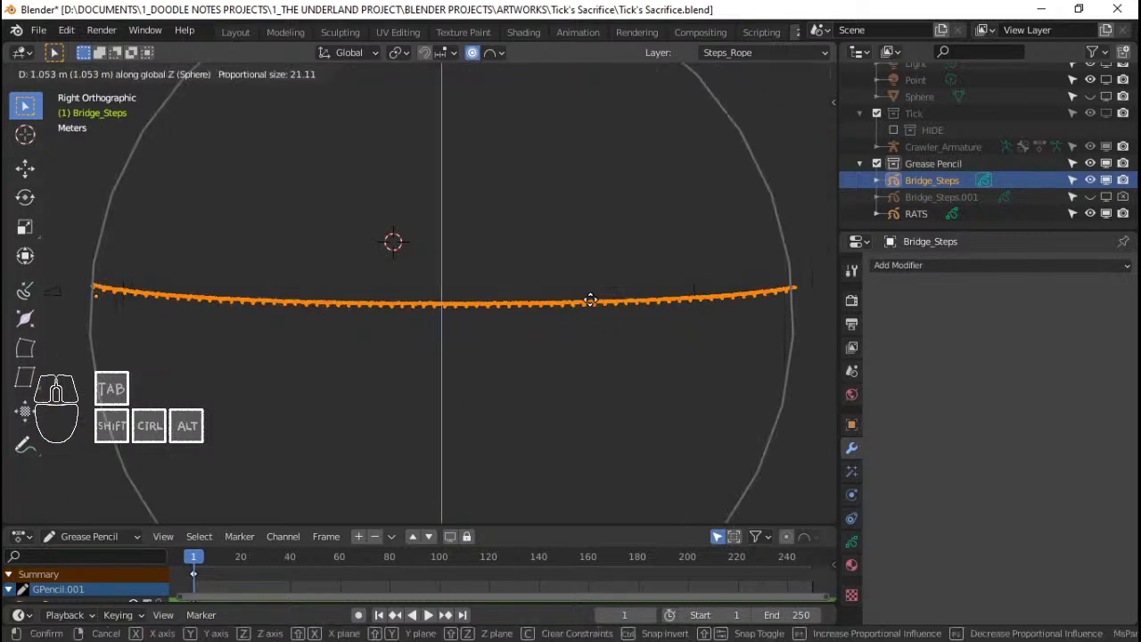
click(592, 303)
click(708, 324)
key(g)
click(709, 324)
key(Tab)
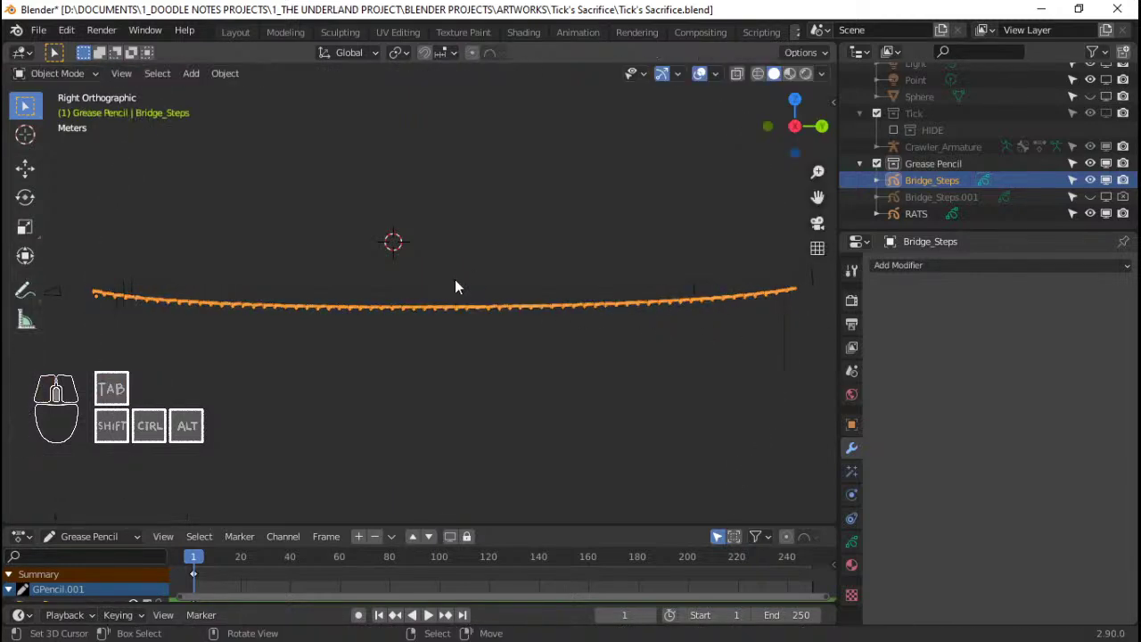
Select only the end step nearest the camera in Edit Mode, working from the right orthographic view
key(KP_0)
scroll(506, 336, up, 3)
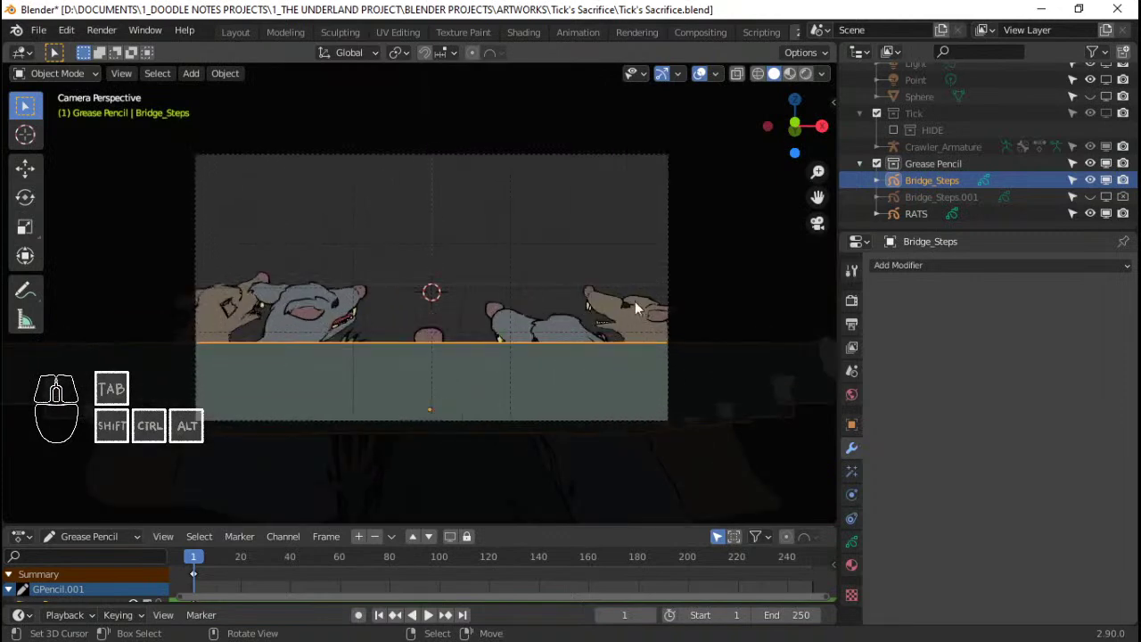
middle_drag(611, 318, 520, 349)
scroll(490, 359, up, 6)
middle_drag(414, 384, 401, 363)
key(KP_3)
key(Tab)
scroll(400, 353, up, 2)
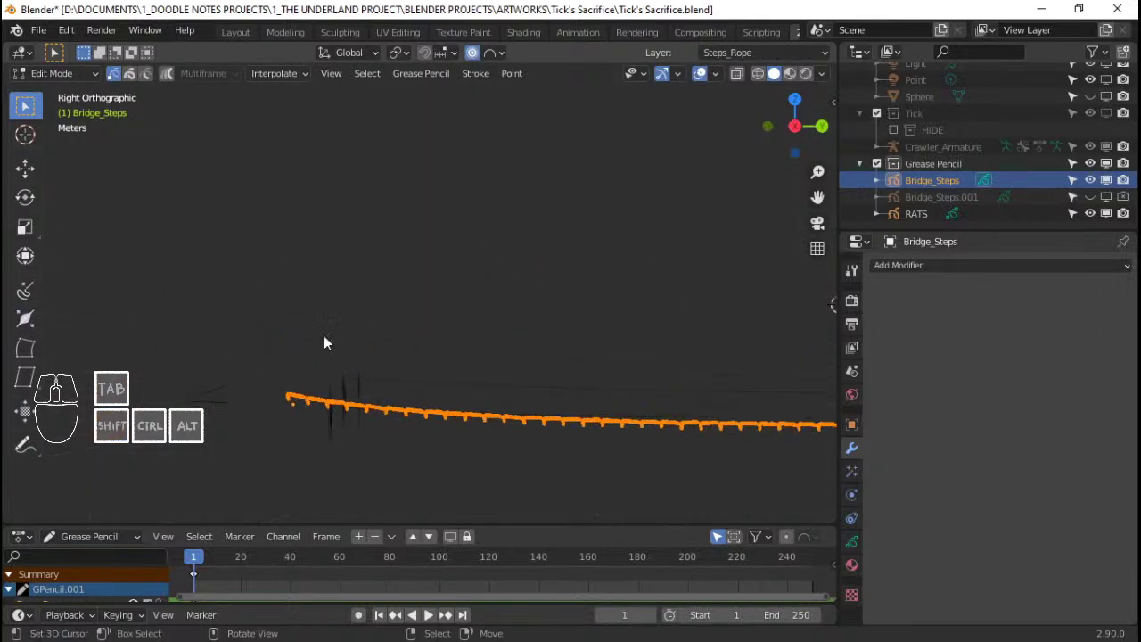
key(alt+a)
key(c)
click(282, 393)
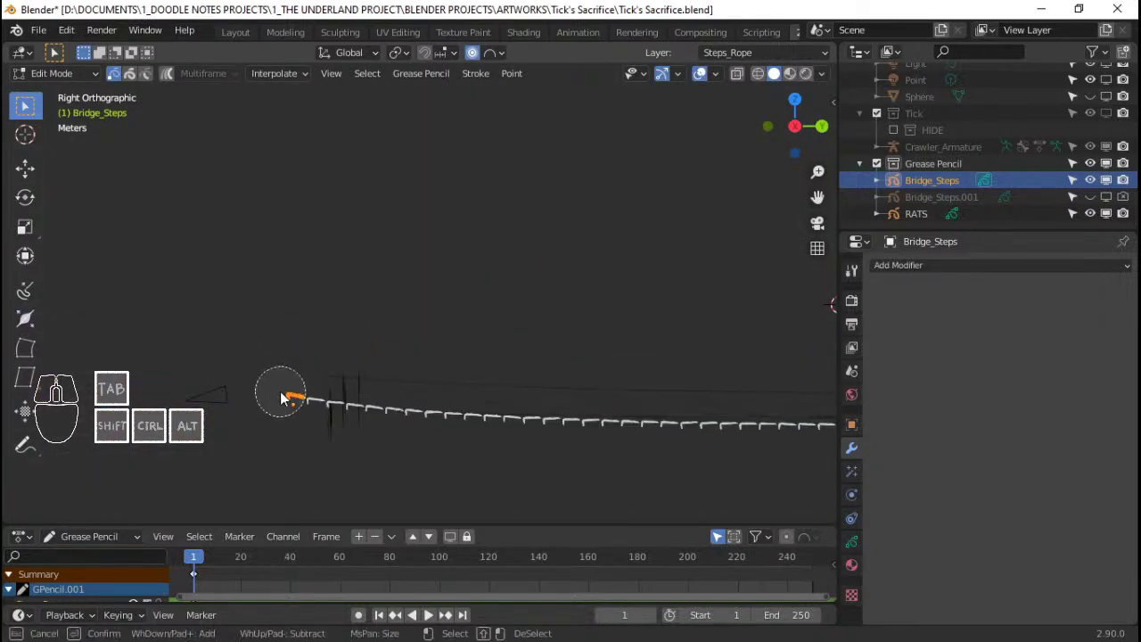
right_click(282, 392)
mouse_move(430, 394)
shift+middle_down()
mouse_move(490, 406)
mouse_move(478, 396)
shift+middle_up()
scroll(428, 394, up, 3)
mouse_move(370, 431)
shift+middle_down()
mouse_move(428, 395)
mouse_move(403, 400)
shift+middle_up()
scroll(400, 404, up, 1)
key(g)
key(Escape)
scroll(375, 396, down, 4)
scroll(400, 365, down, 2)
key(g)
key(r)
click(670, 395)
scroll(669, 395, down, 4)
key(g)
key(y)
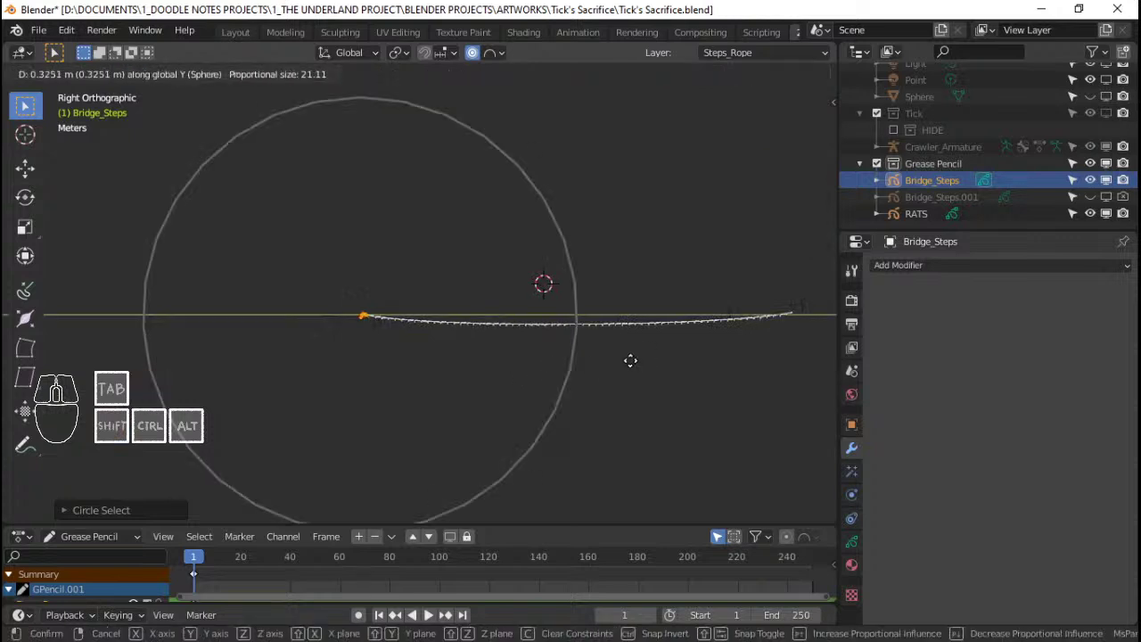
click(632, 364)
Lower the selected end step about 0.4 m along Z with the proportional size enlarged to about 37
scroll(484, 331, up, 2)
key(g)
key(z)
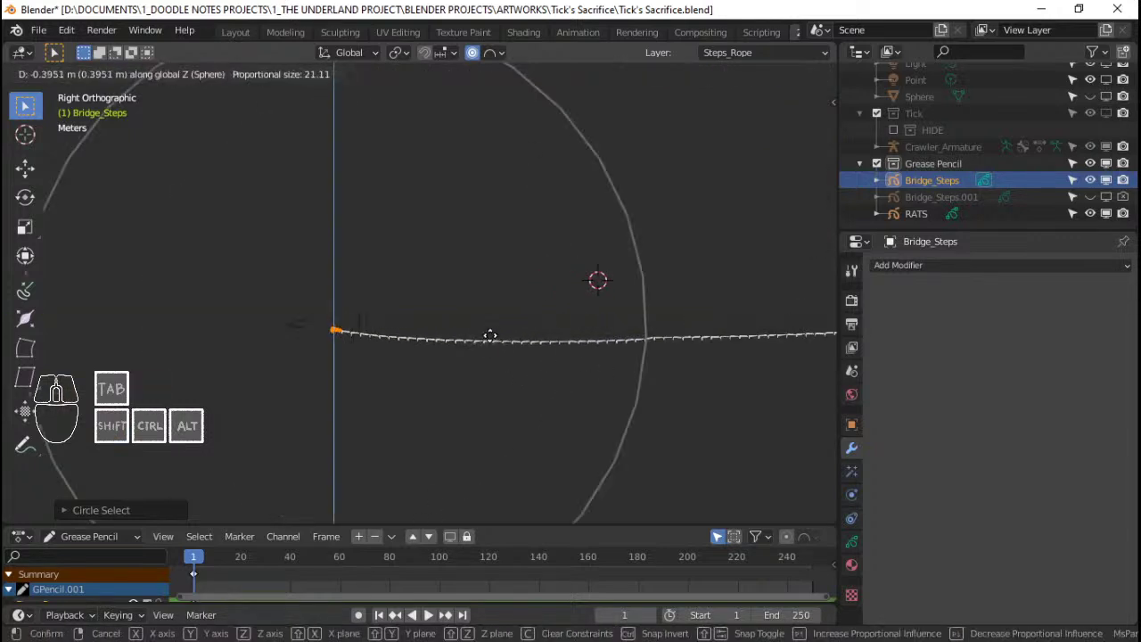
scroll(490, 336, up, 6)
click(491, 336)
scroll(471, 390, down, 1)
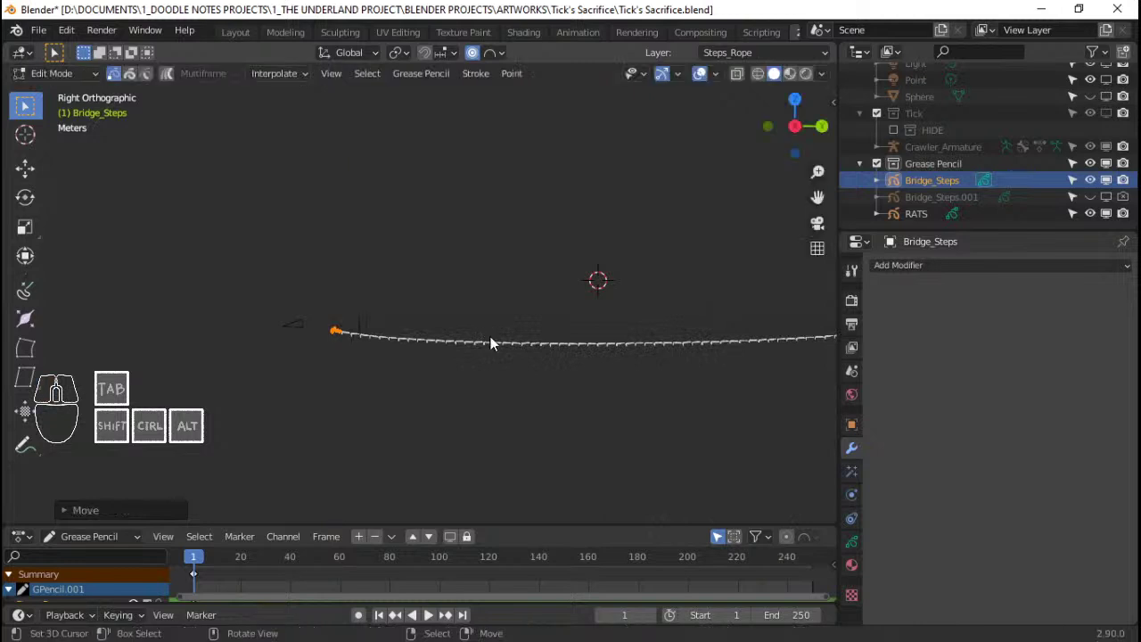
key(r)
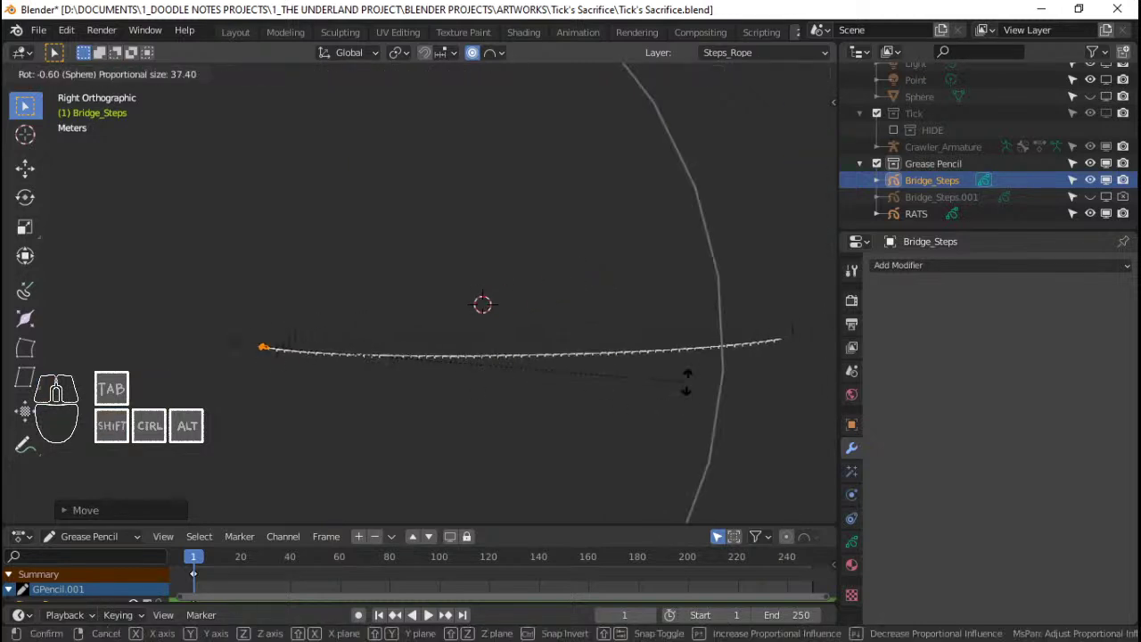
scroll(687, 377, up, 2)
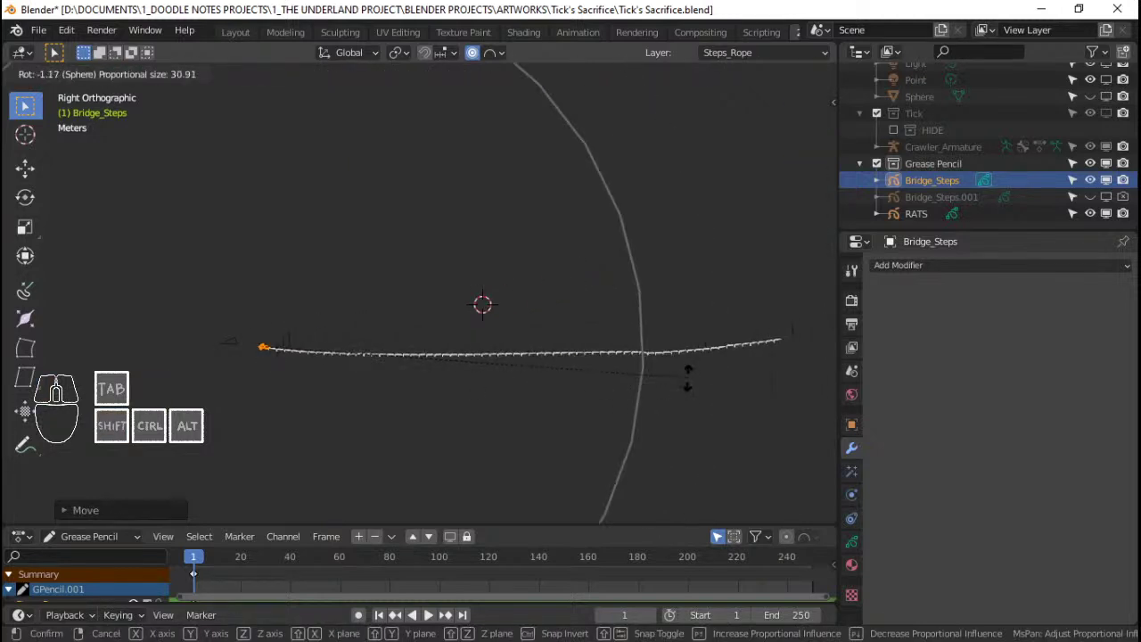
scroll(687, 378, down, 2)
right_click(688, 378)
Lower the selected end step about 0.2 m more along Z and rotate it about -1° with proportional falloff
key(g)
key(z)
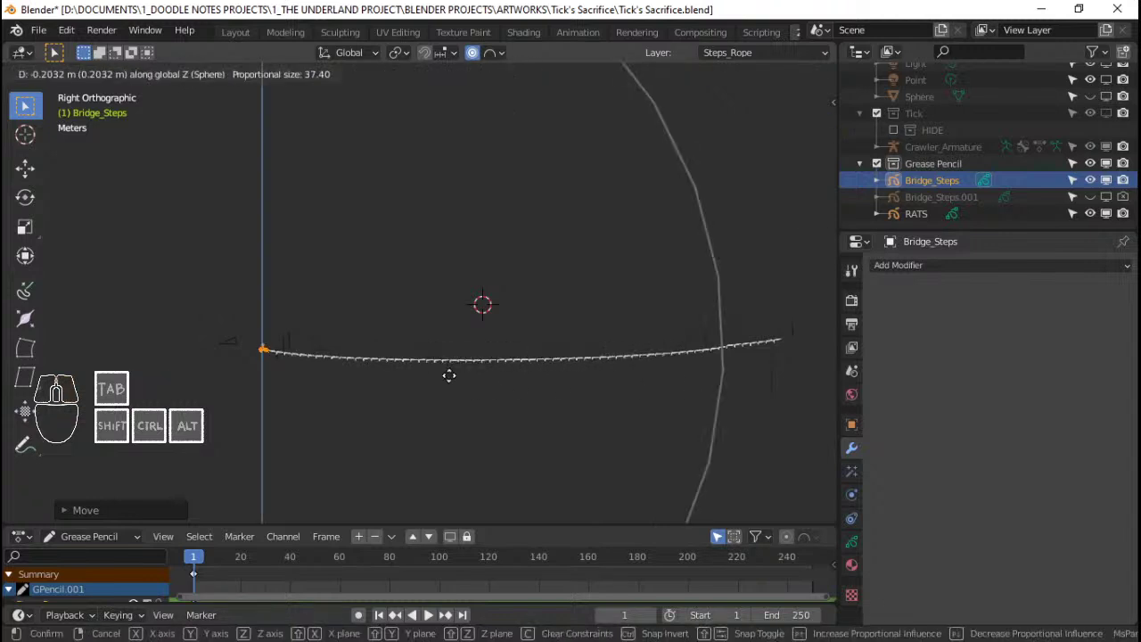
click(448, 375)
key(r)
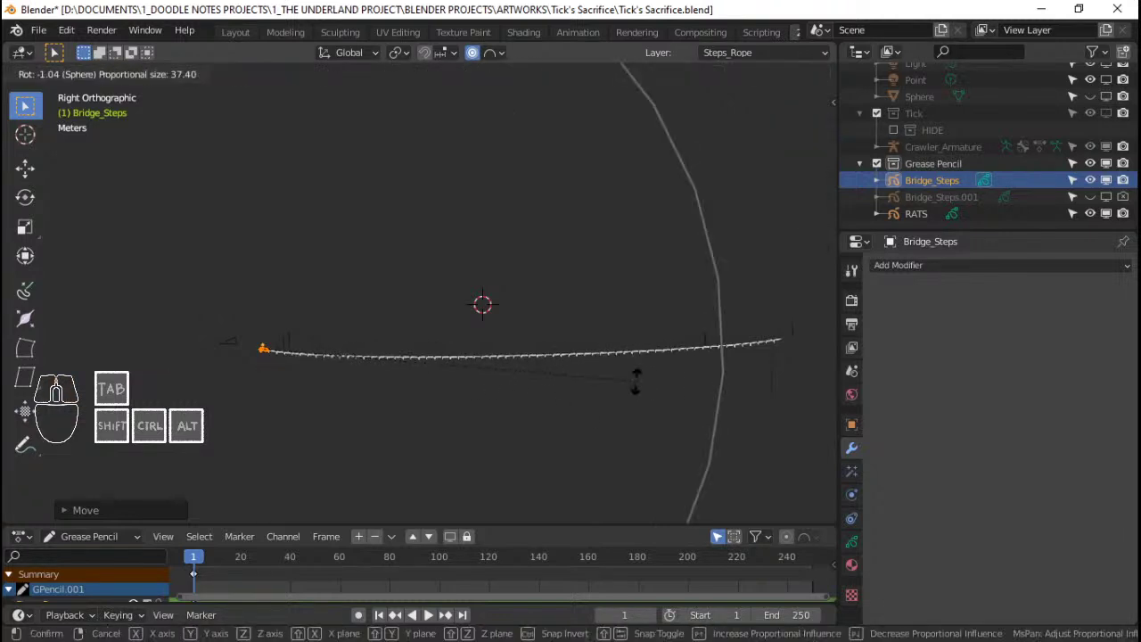
click(636, 385)
Examine through the camera in Object Mode how the sagging bridge sits among the rats
scroll(586, 383, up, 2)
middle_drag(505, 377, 517, 354)
key(KP_0)
scroll(538, 393, up, 6)
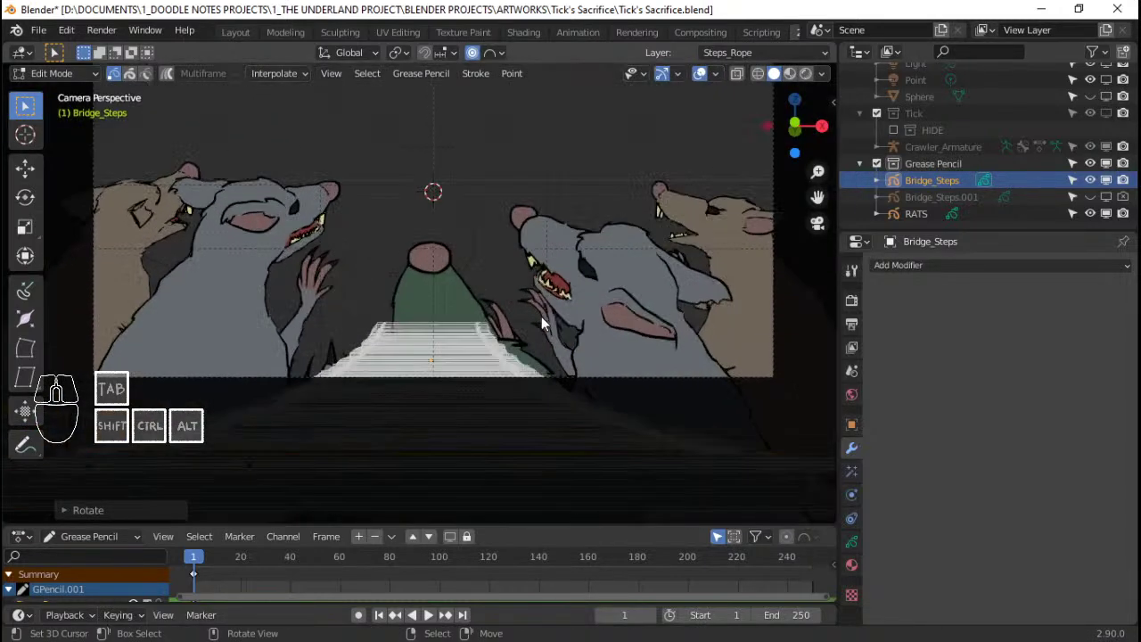
scroll(544, 321, down, 1)
scroll(544, 330, up, 2)
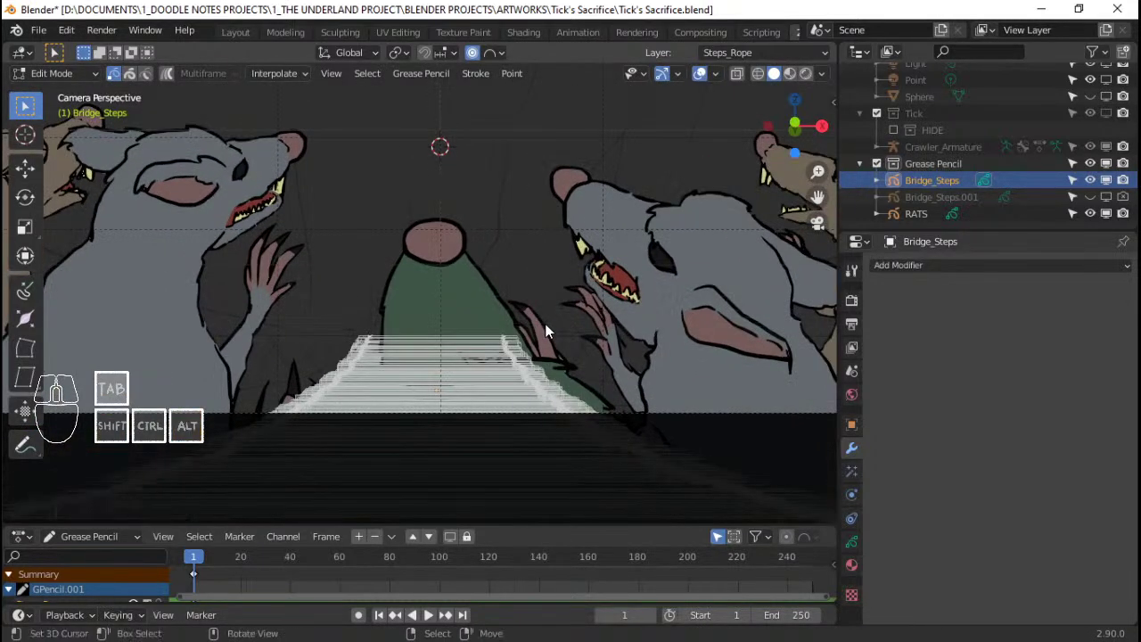
key(Tab)
scroll(516, 321, up, 4)
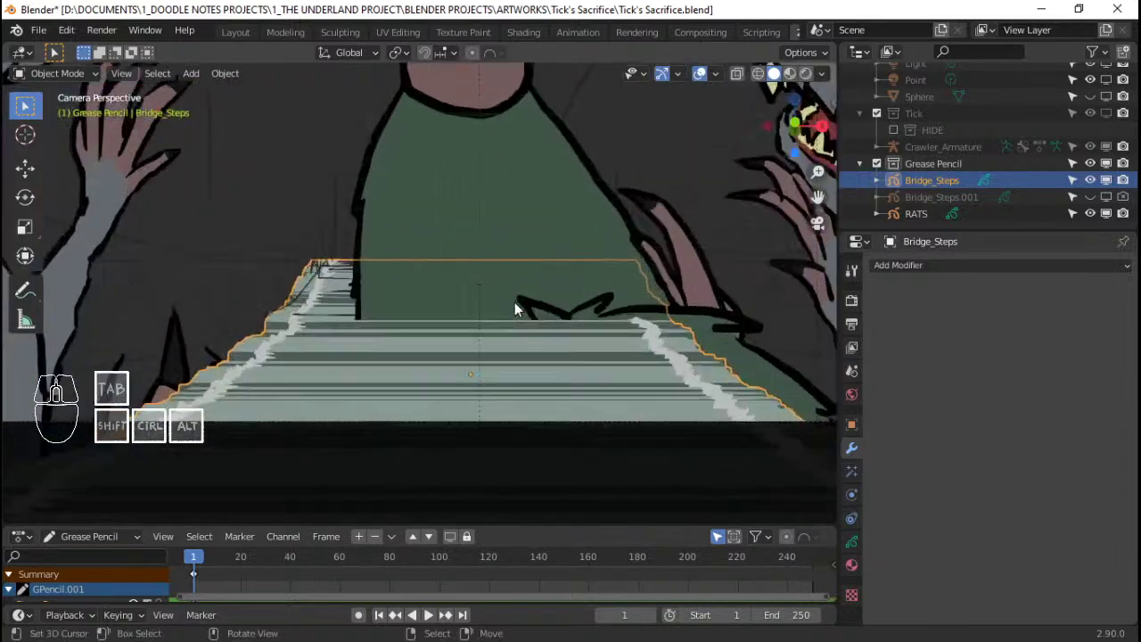
scroll(515, 309, up, 3)
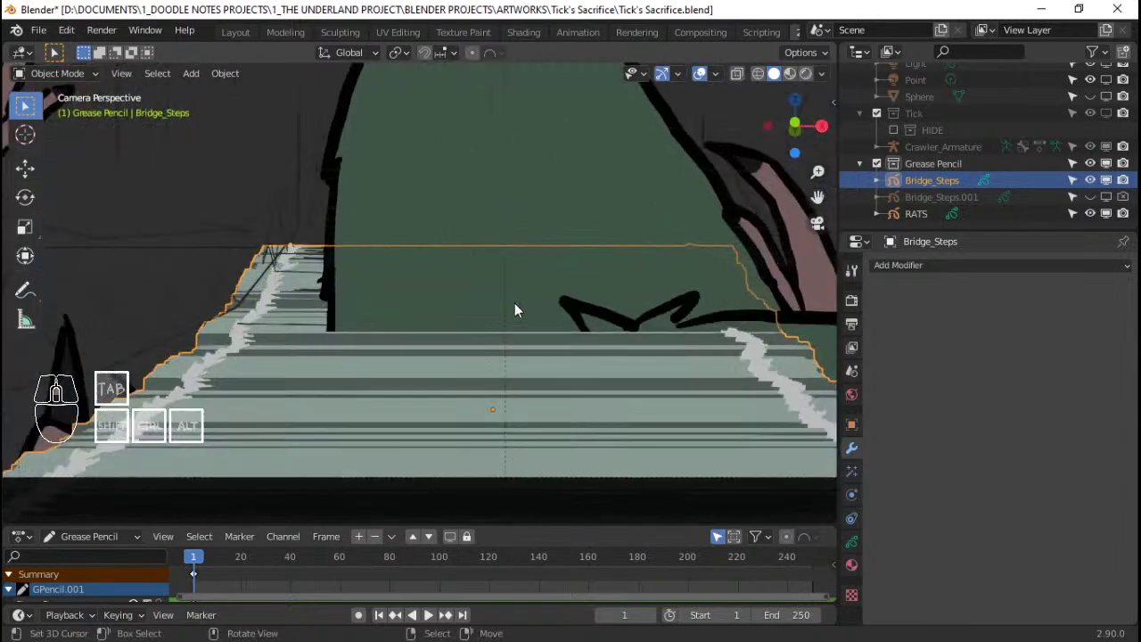
scroll(517, 313, down, 1)
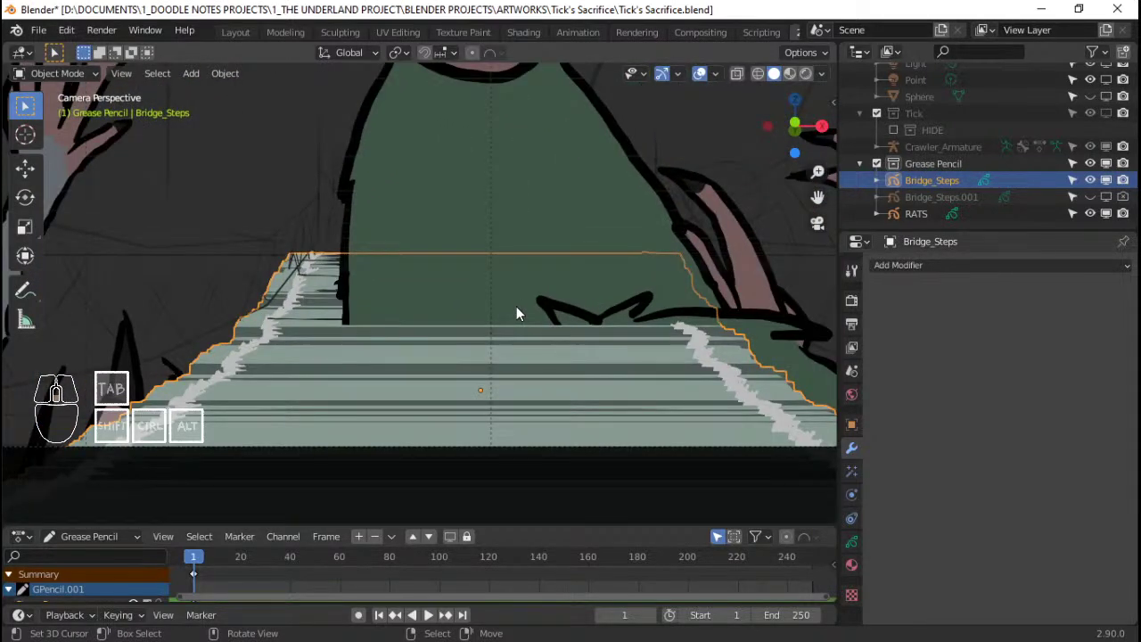
scroll(516, 312, down, 4)
scroll(518, 313, up, 1)
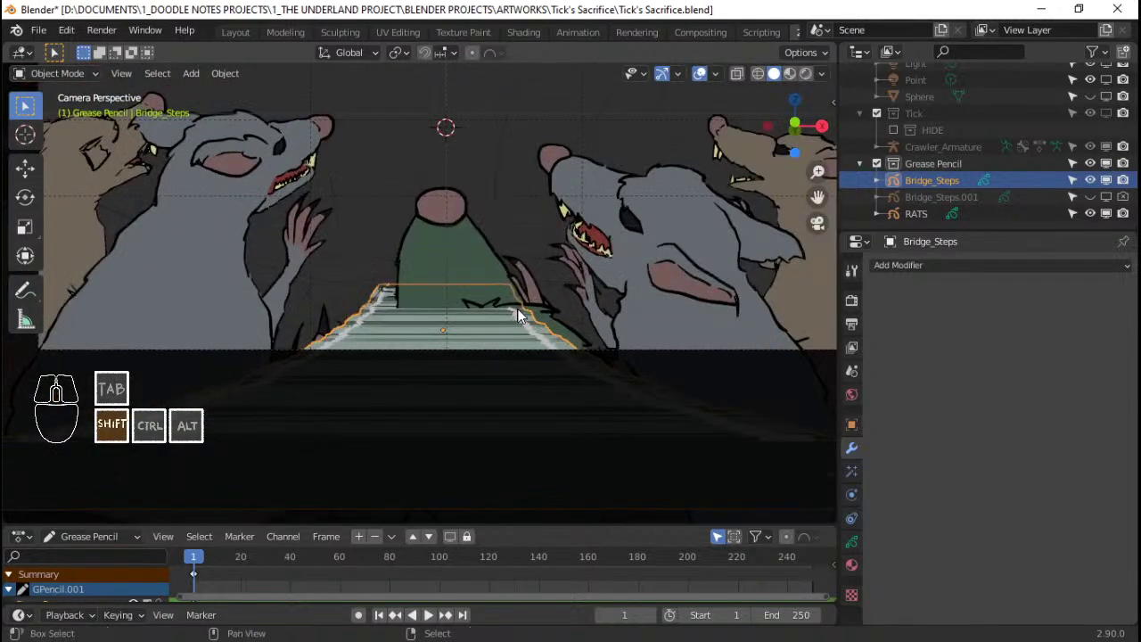
scroll(520, 316, up, 3)
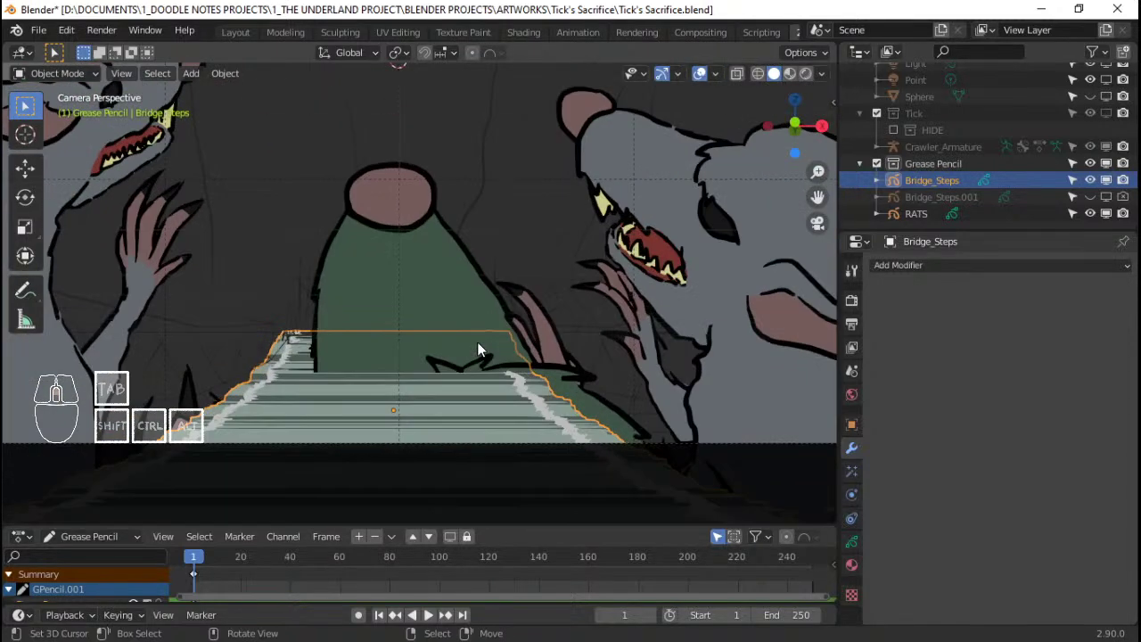
Select the complete strokes of the bridge's end steps nearest the camera in Edit Mode and frame them
shift+middle_drag(487, 337, 377, 357)
scroll(488, 343, down, 3)
key(Tab)
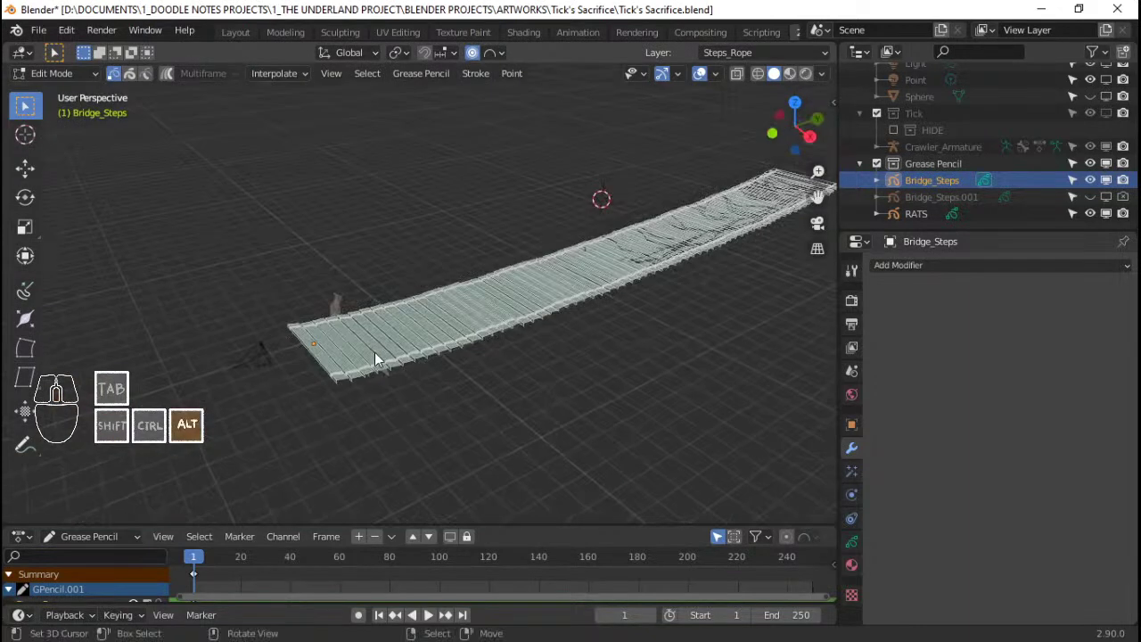
key(c)
drag(300, 335, 356, 388)
right_click(347, 386)
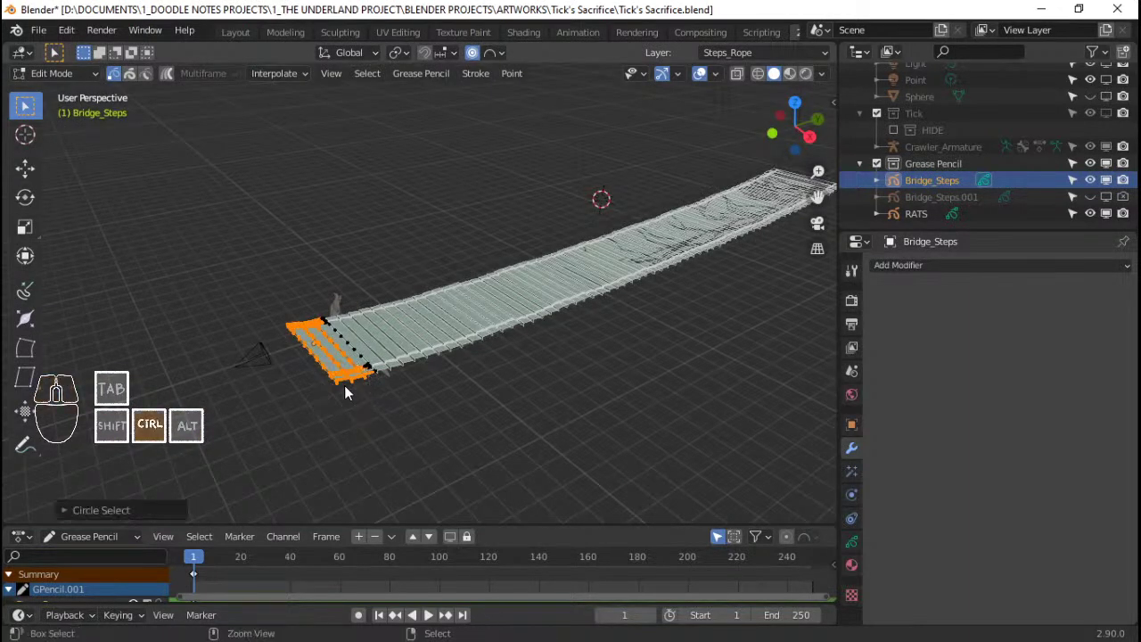
key(ctrl+l)
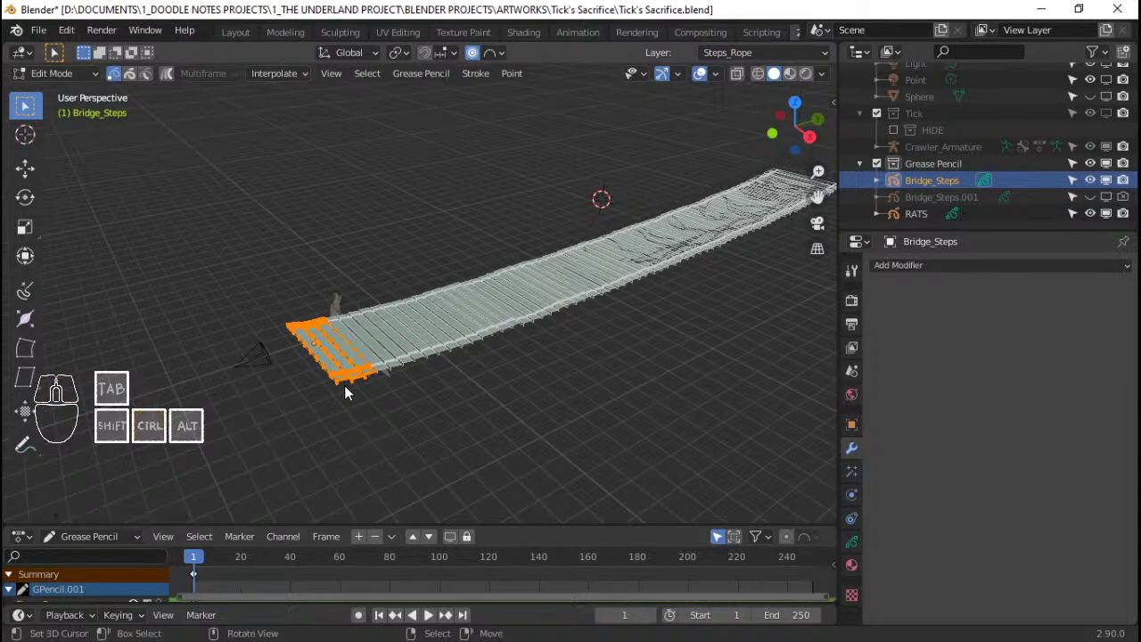
key(KP_Decimal)
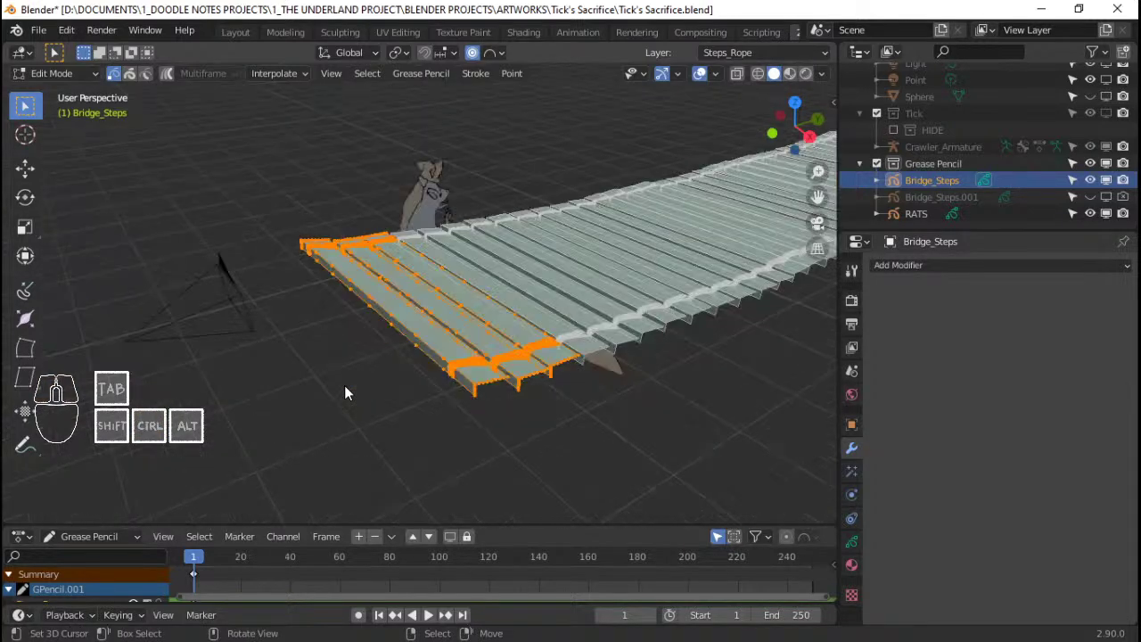
Widen the selected end steps along X through the camera with proportional size about 37
key(KP_1)
key(KP_0)
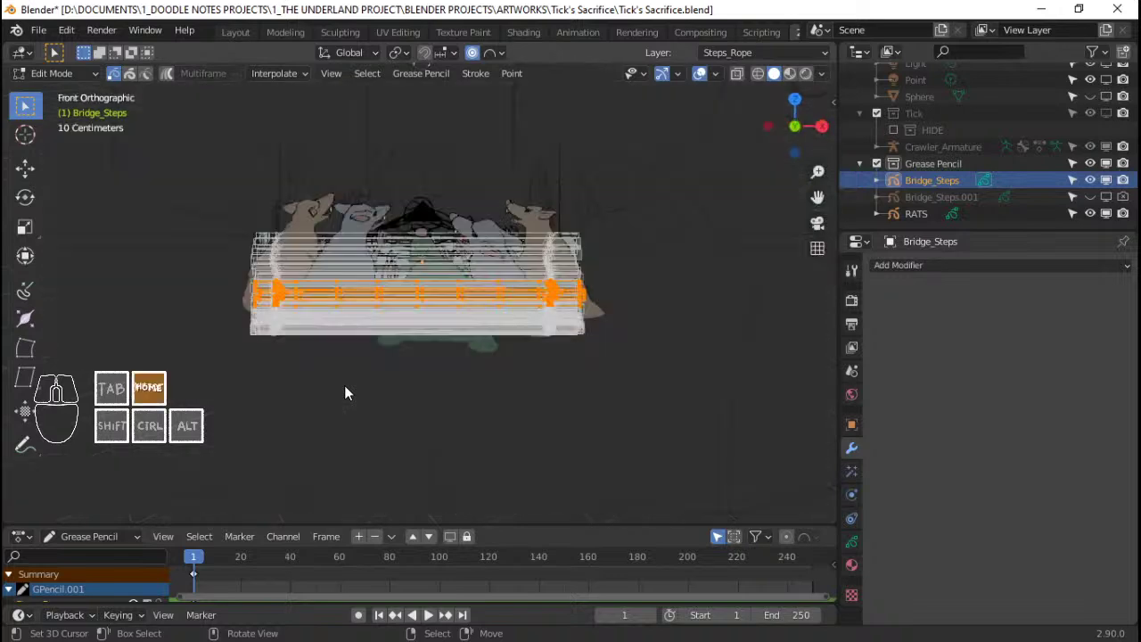
scroll(344, 386, up, 5)
key(s)
key(x)
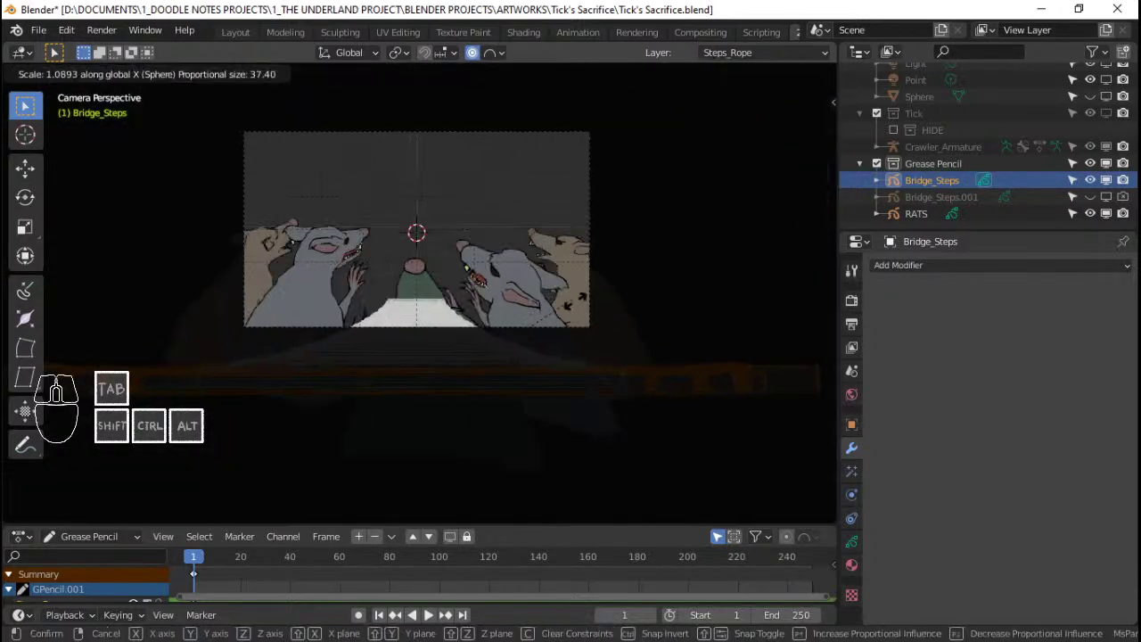
scroll(564, 309, up, 1)
click(568, 278)
scroll(564, 281, up, 2)
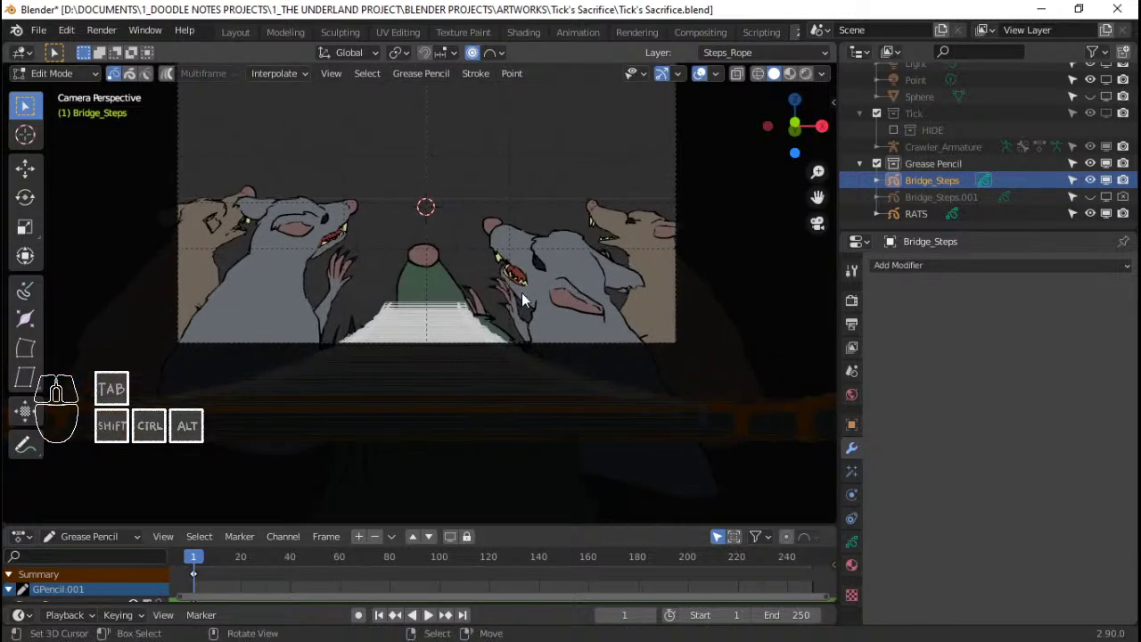
Scale the selected end steps by about 1.16 along X with proportional size about 41, and save the file
key(s)
right_click(537, 291)
key(s)
key(x)
scroll(557, 264, down, 2)
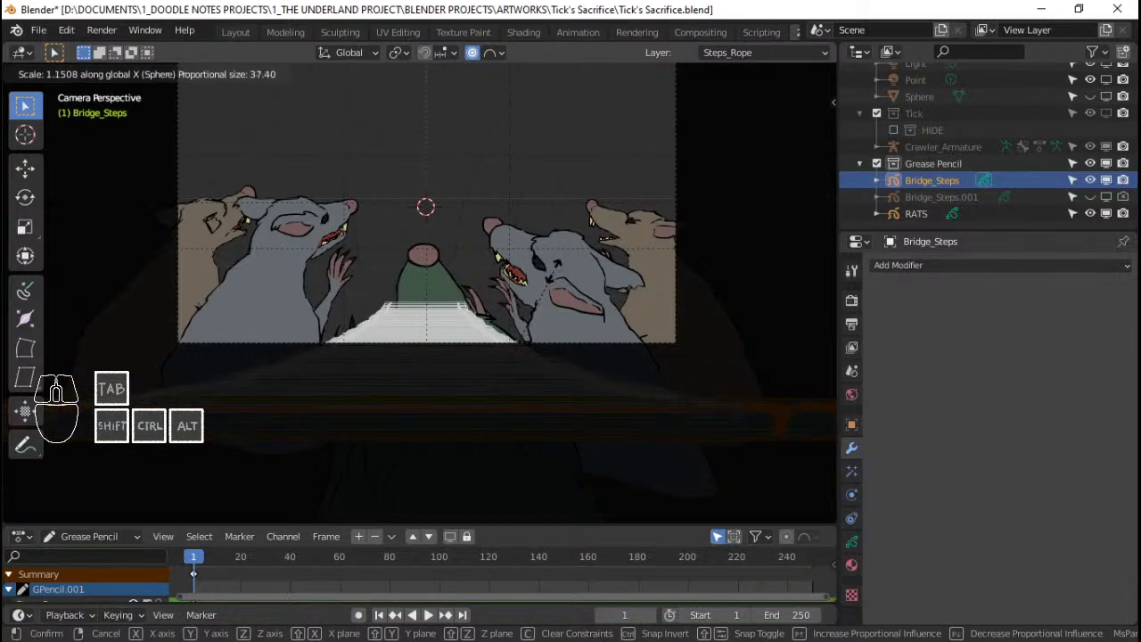
scroll(365, 318, down, 2)
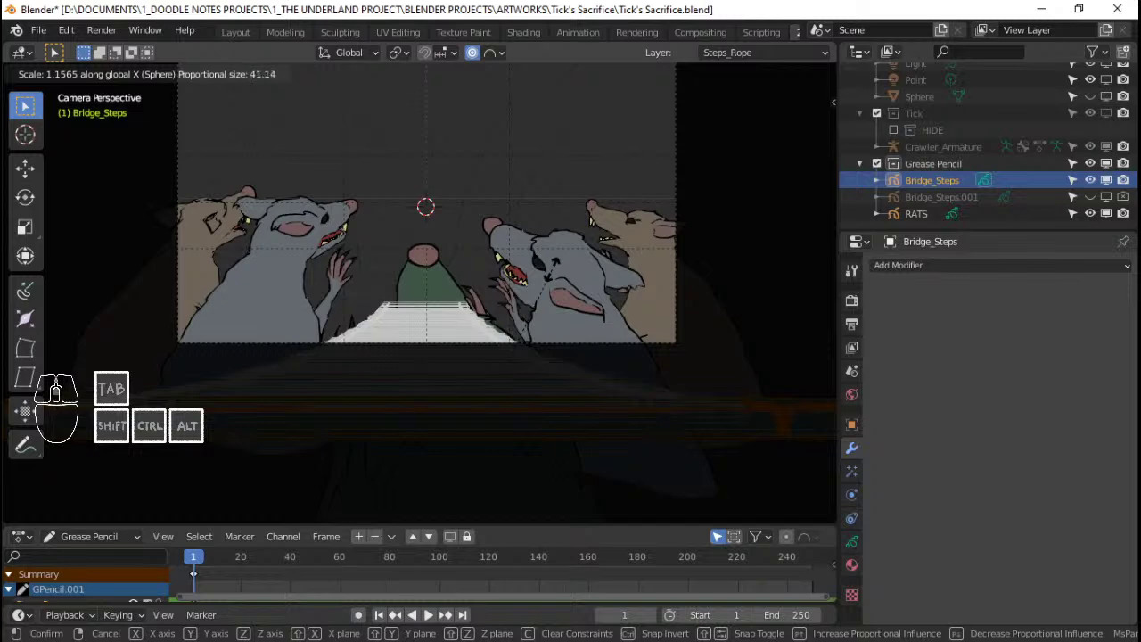
click(551, 276)
scroll(552, 277, up, 4)
scroll(552, 277, down, 3)
scroll(552, 278, up, 1)
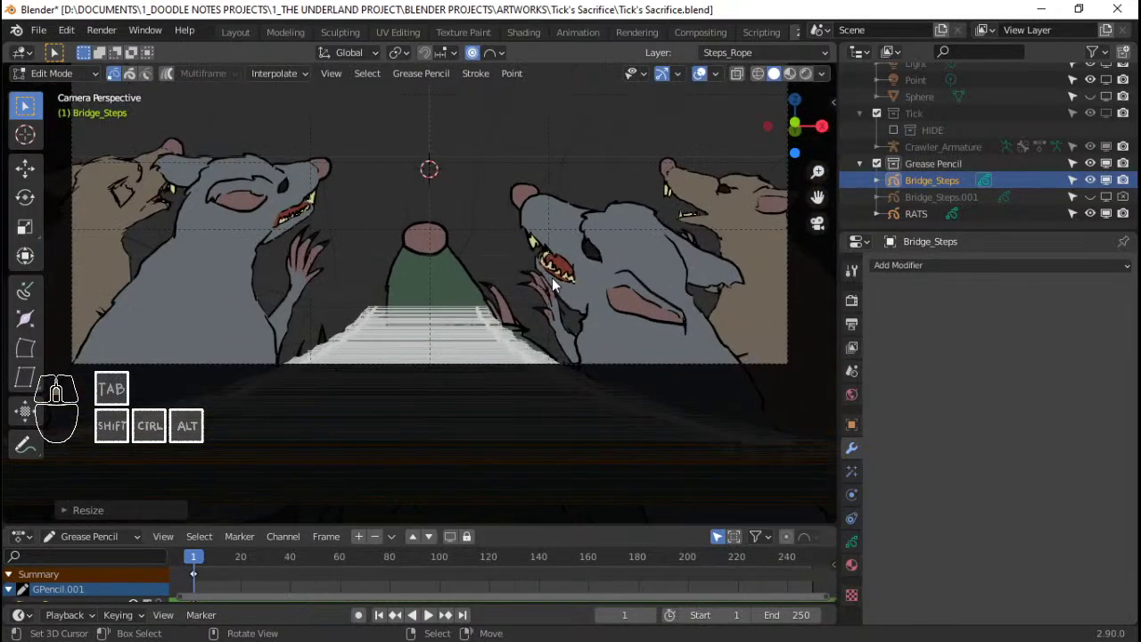
scroll(552, 277, up, 1)
scroll(552, 278, down, 3)
key(ctrl+s)
Examine the bridge's curve along its length from the right orthographic view and save the file again
middle_drag(552, 277, 465, 338)
scroll(465, 338, down, 5)
scroll(583, 301, up, 1)
scroll(502, 331, down, 1)
key(KP_3)
shift+middle_drag(514, 328, 373, 341)
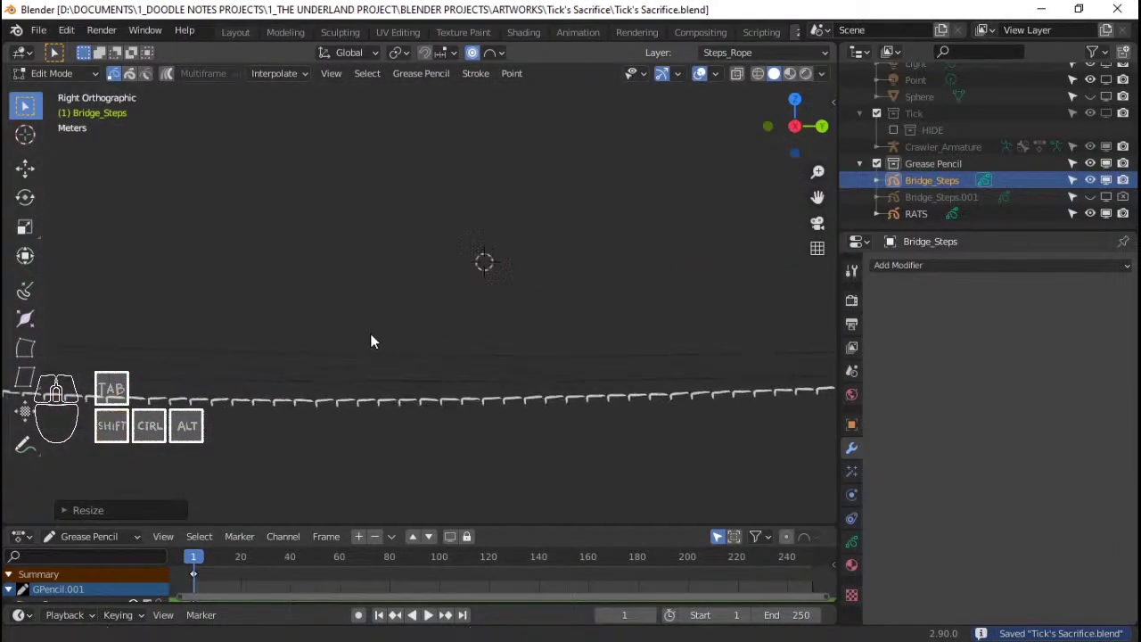
scroll(474, 329, down, 2)
scroll(466, 341, up, 3)
scroll(535, 355, down, 4)
scroll(418, 351, up, 3)
shift+middle_drag(419, 351, 469, 361)
scroll(522, 346, up, 4)
key(ctrl+s)
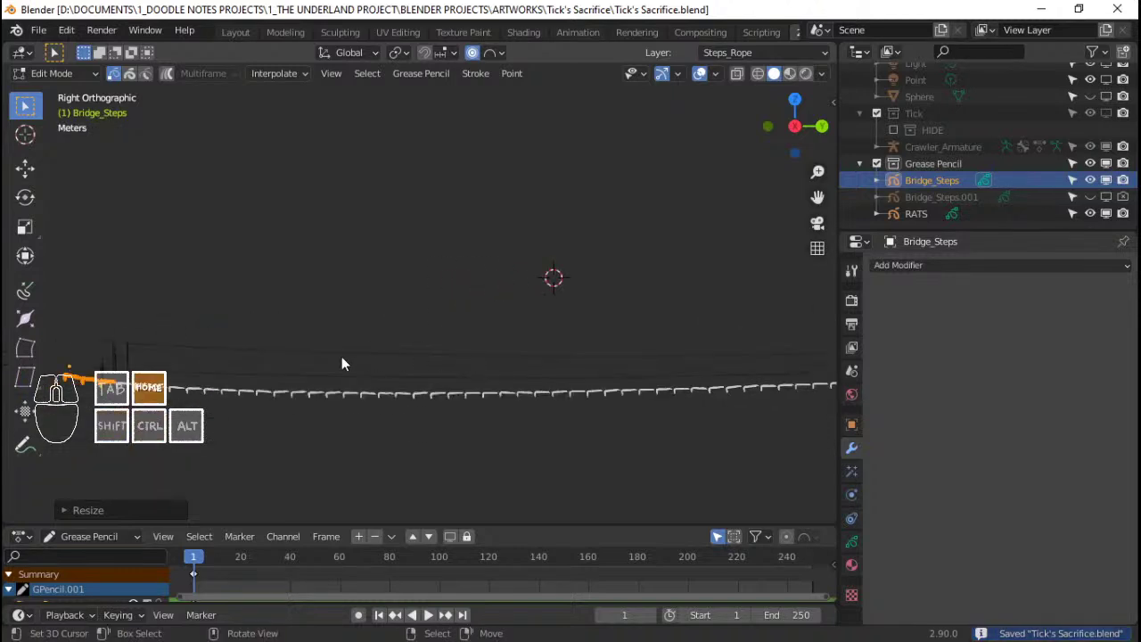
Compare how the bridge looks in Object Mode through the camera and from the right orthographic view
key(KP_0)
key(Tab)
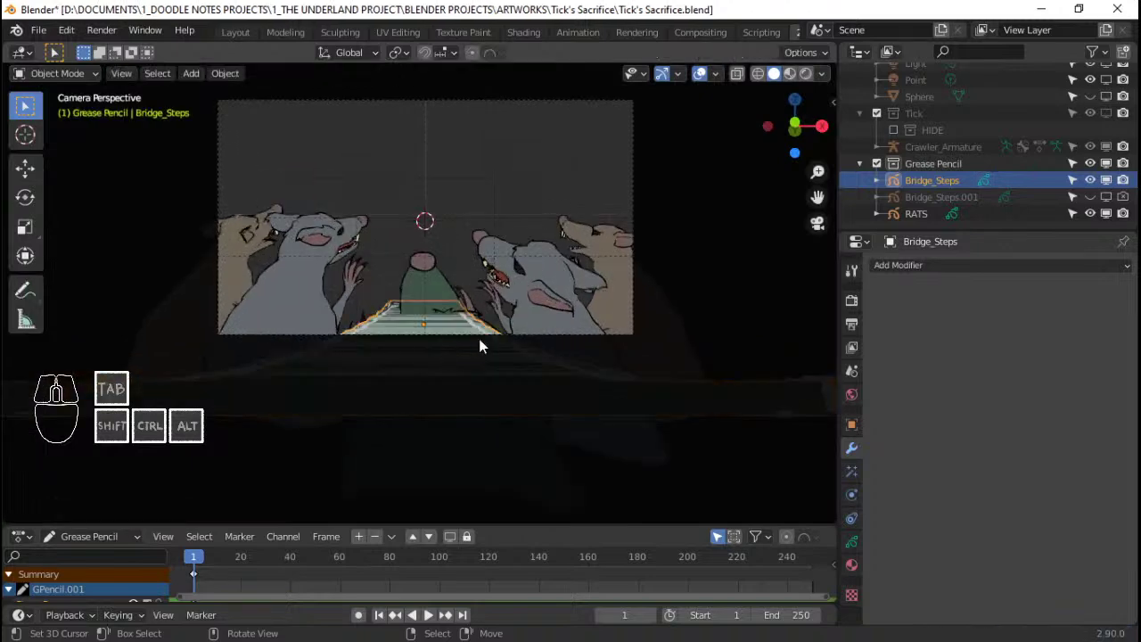
scroll(478, 338, up, 2)
scroll(483, 344, down, 3)
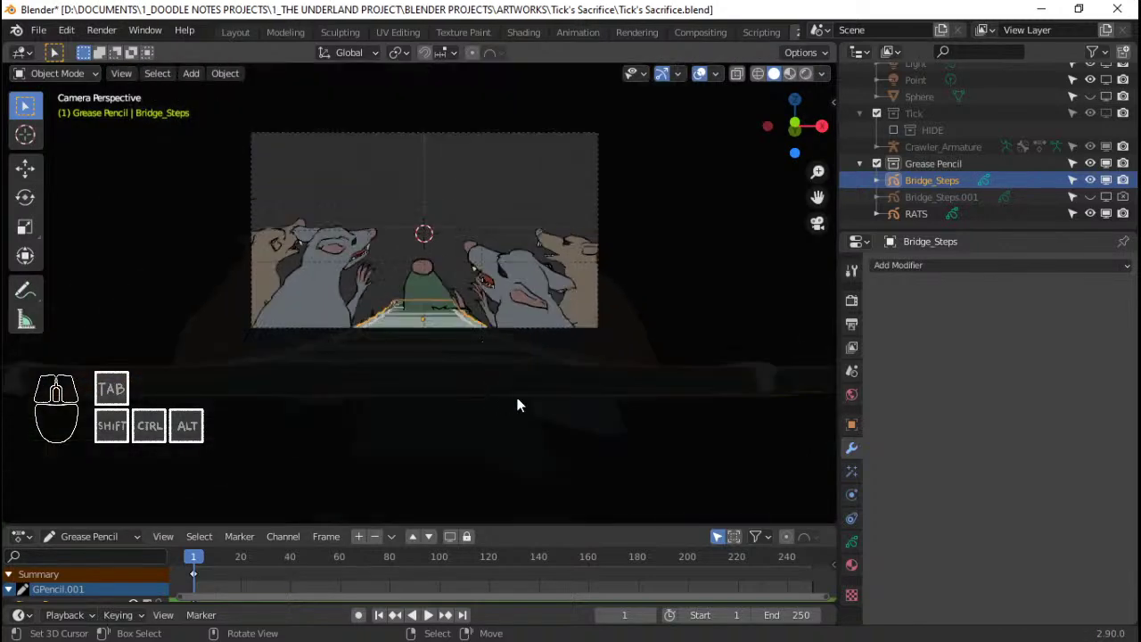
middle_drag(517, 404, 326, 413)
key(KP_3)
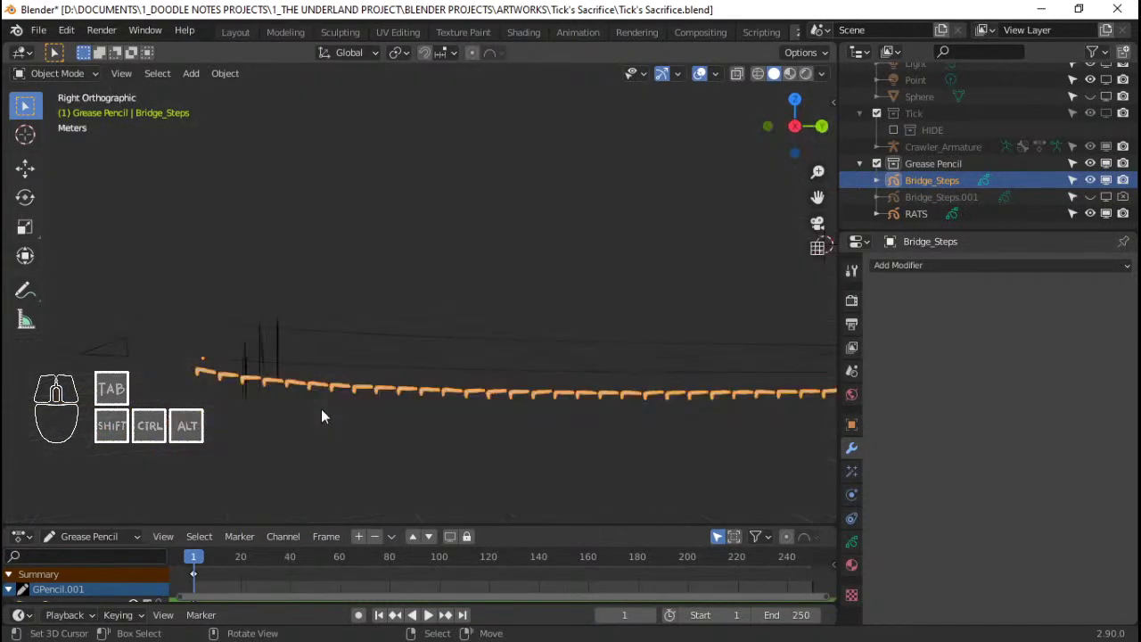
key(KP_0)
key(KP_0)
Delete the points of the bridge's four end steps nearest the camera in Edit Mode
key(Tab)
scroll(323, 373, up, 2)
key(c)
drag(248, 399, 306, 403)
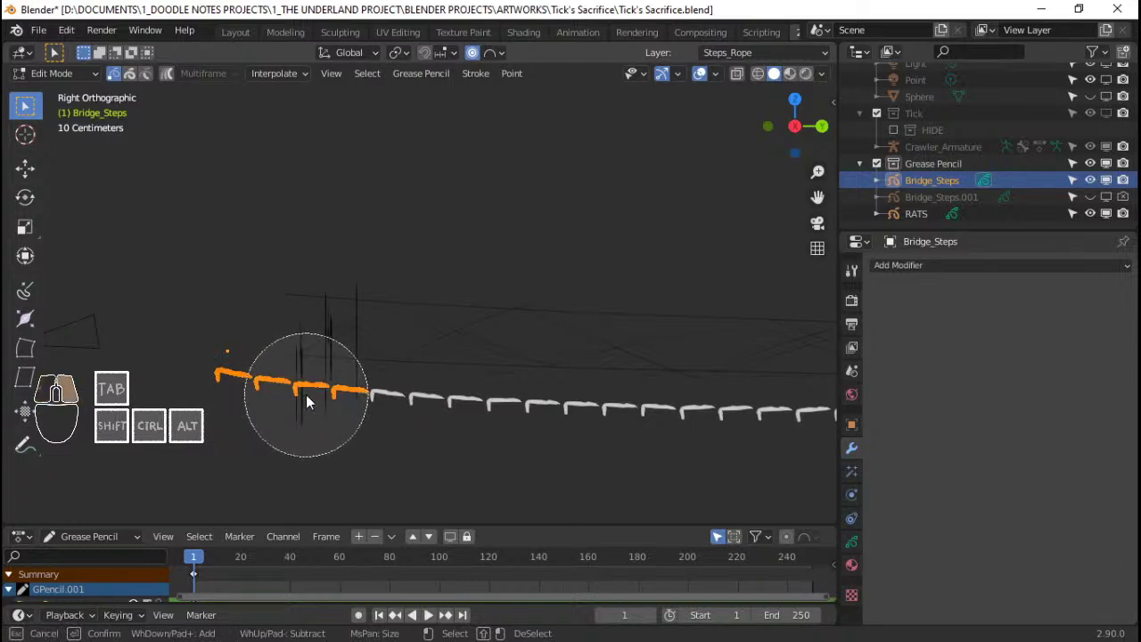
key(Escape)
key(x)
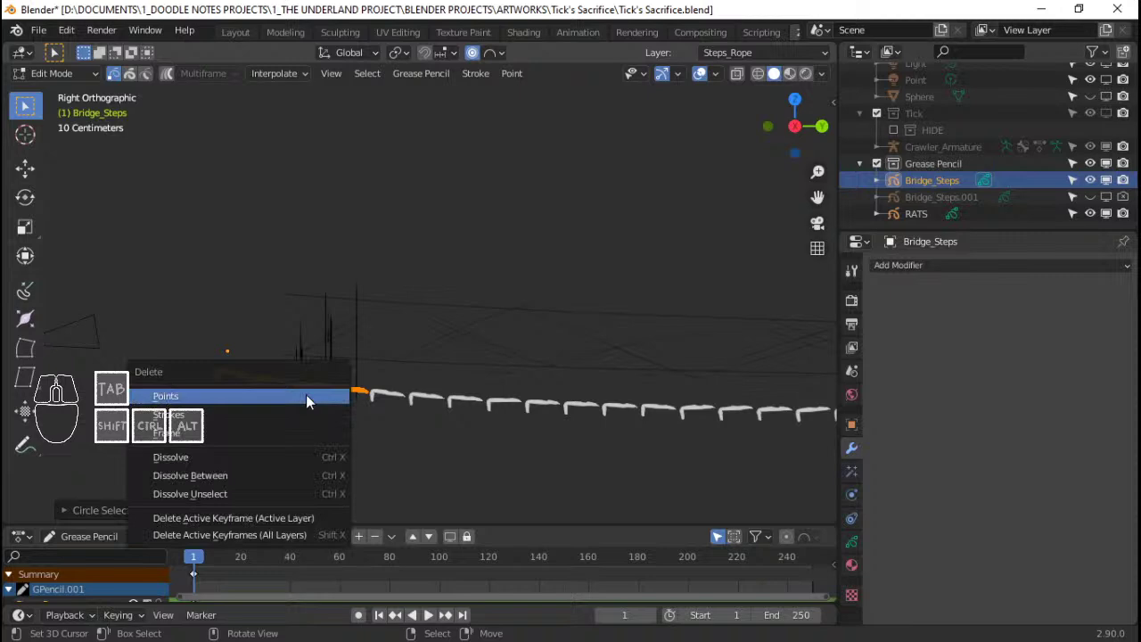
click(306, 396)
middle_drag(312, 370, 381, 365)
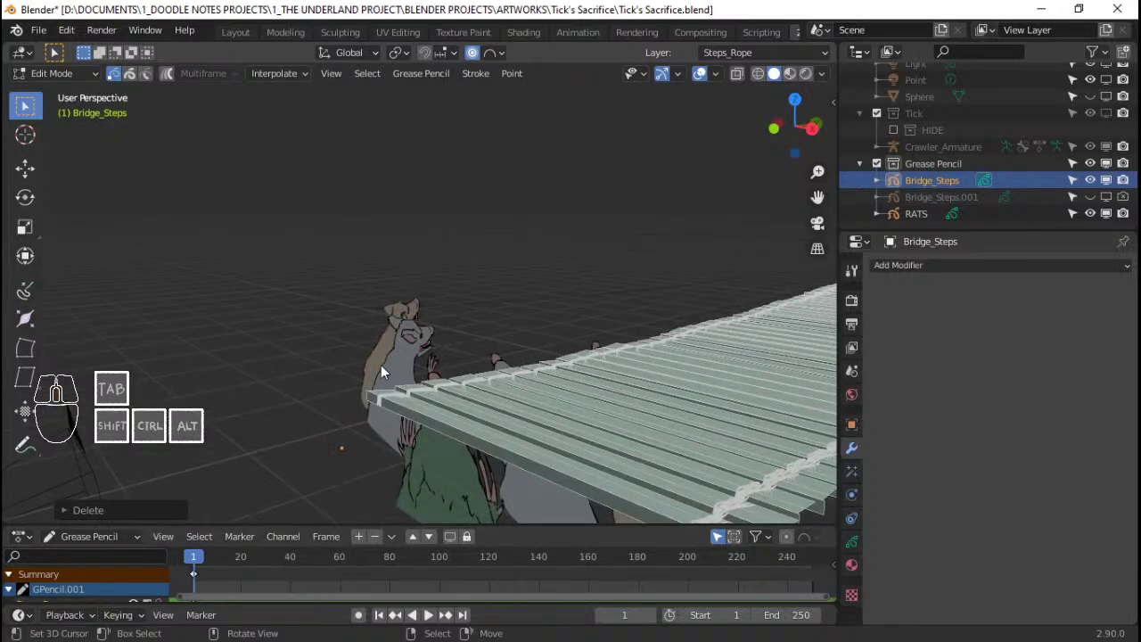
Select the RATS object in Object Mode through the camera, showing its data properties with Rat Lead - Head - Line as active layer
key(KP_0)
key(Tab)
click(539, 273)
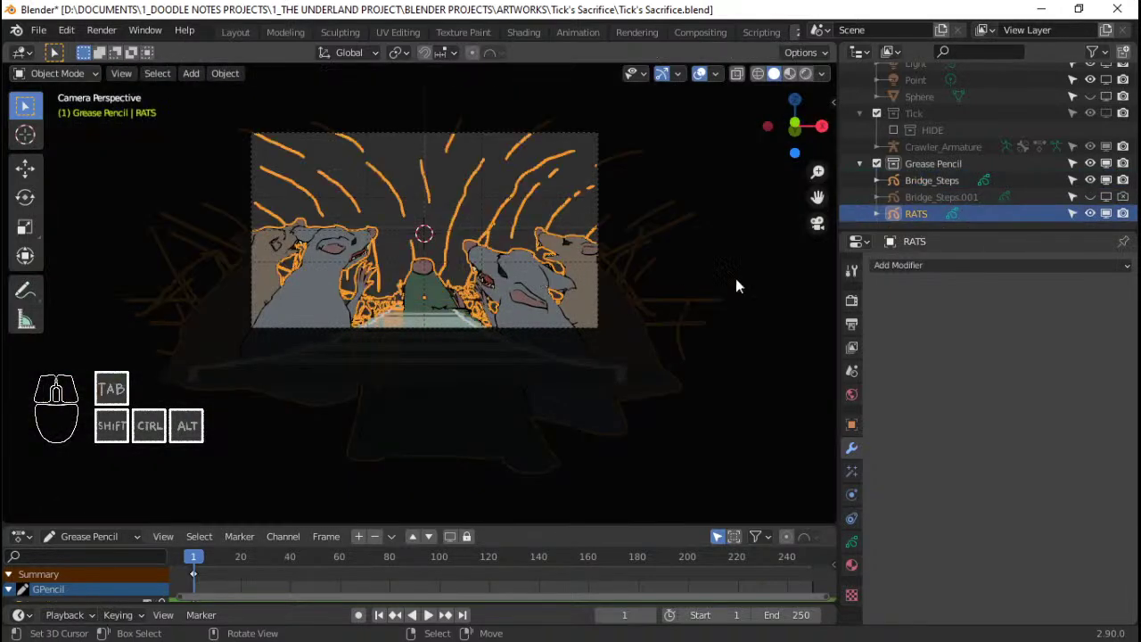
click(851, 542)
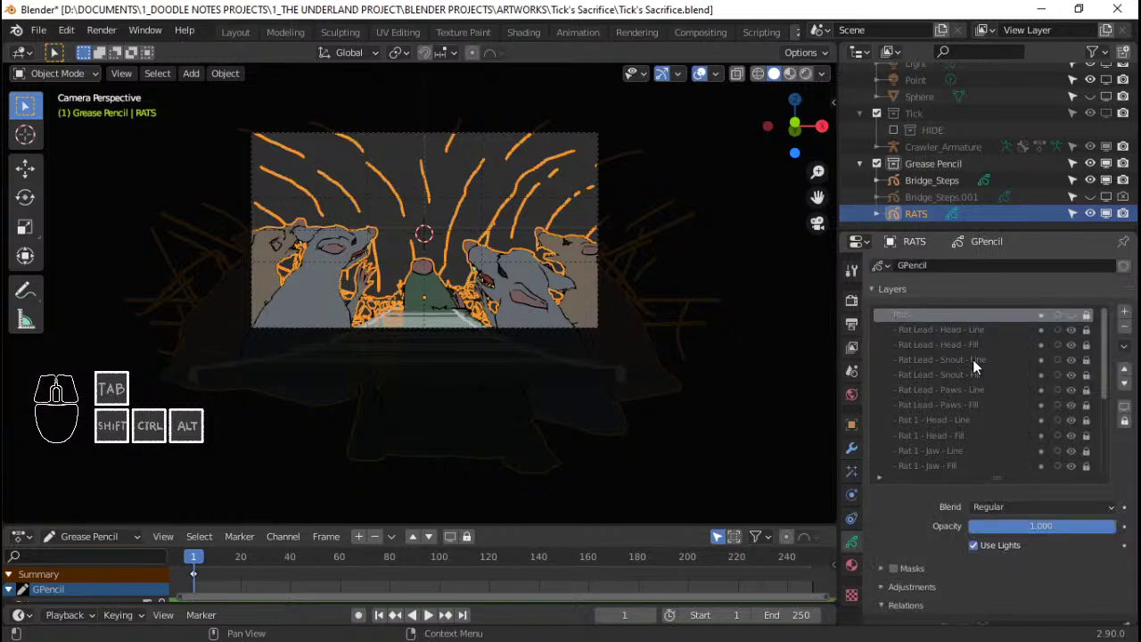
click(963, 331)
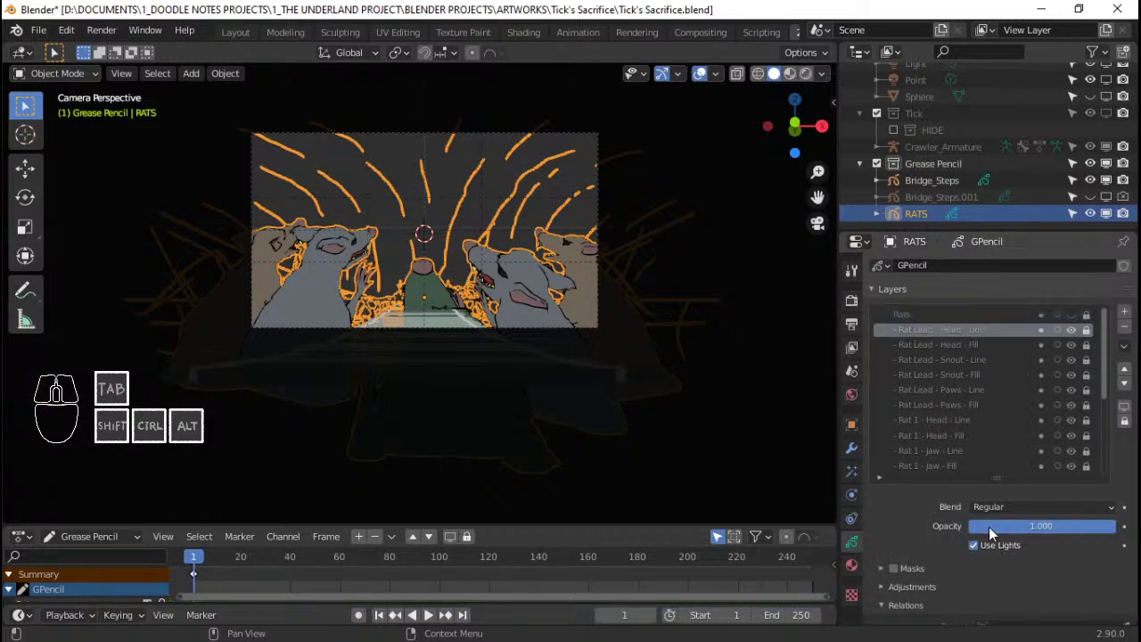
key(alt+a)
scroll(501, 323, up, 3)
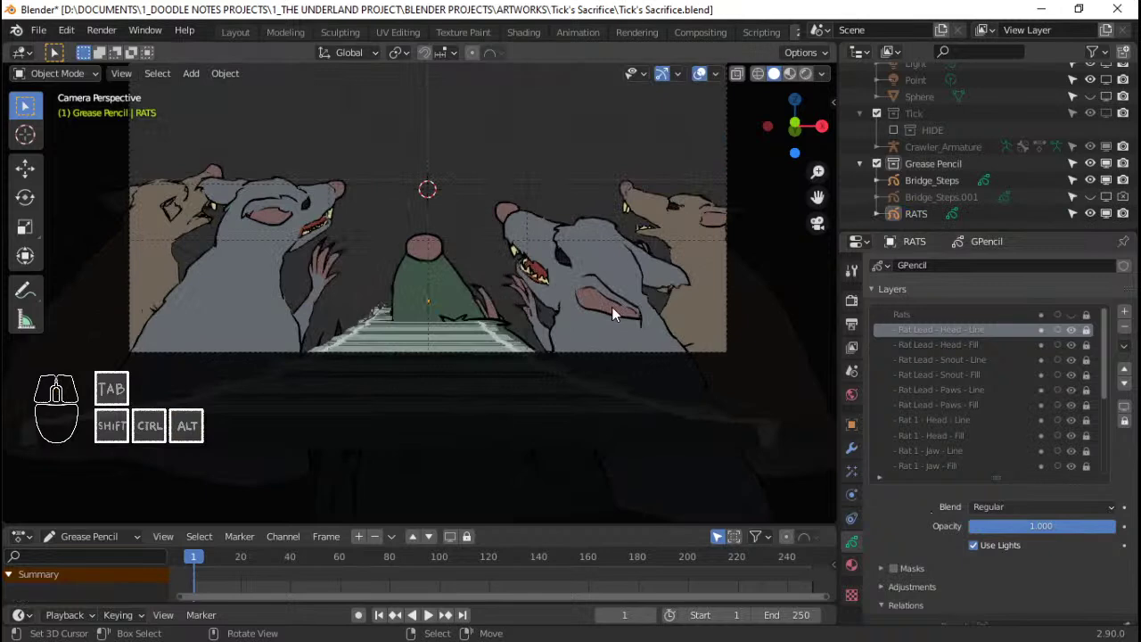
click(611, 307)
Set the stroke depth order of the RATS Grease Pencil data to 3D Location
scroll(945, 535, down, 5)
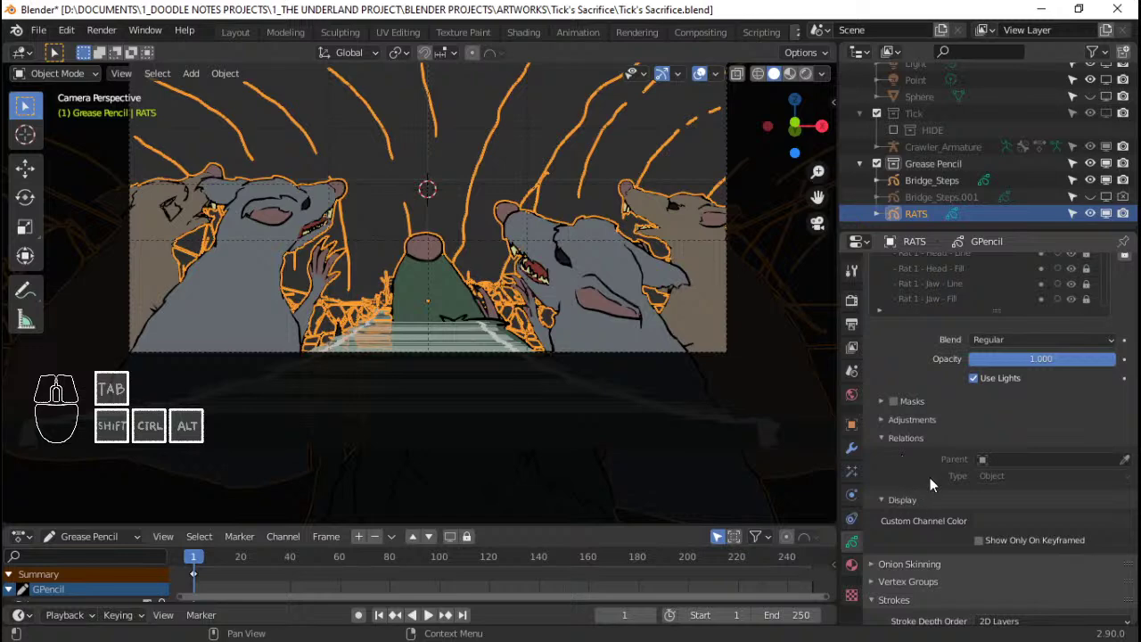
scroll(922, 484, down, 1)
scroll(936, 392, up, 4)
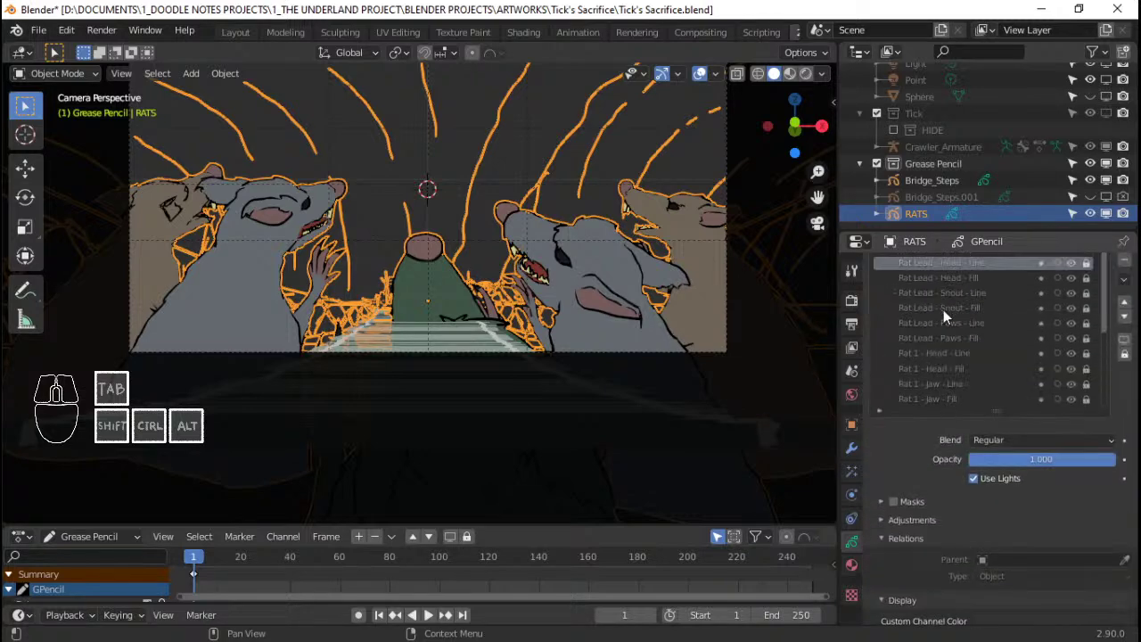
scroll(981, 499, down, 5)
click(1001, 540)
click(1010, 575)
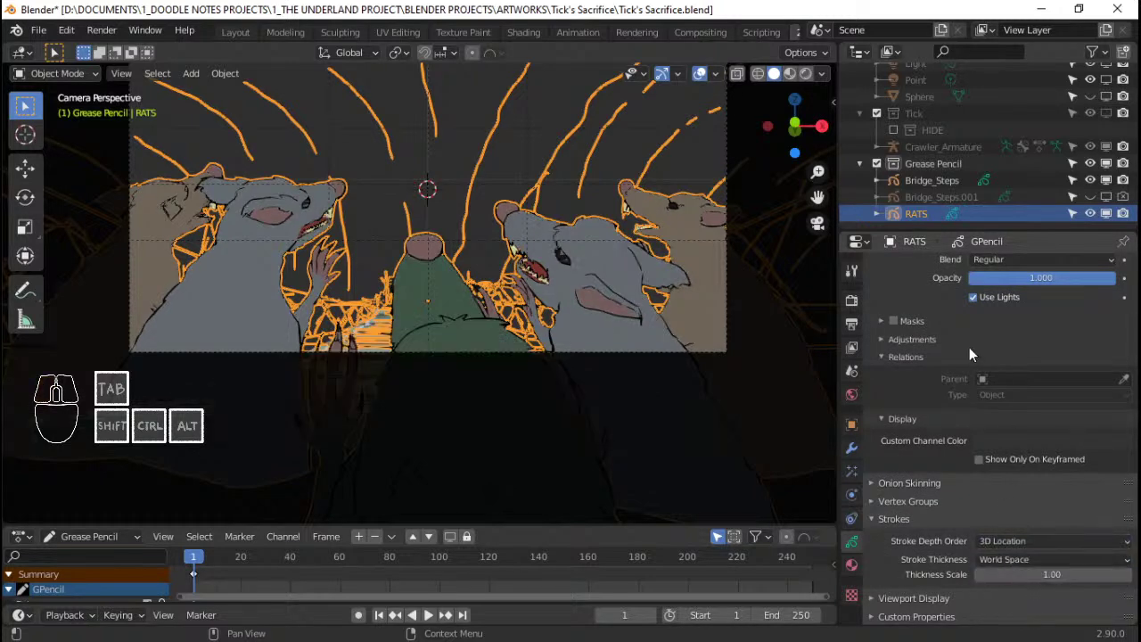
Look through the RATS layers and their stroke settings, making Rat Lead - Paws - Line the active layer
scroll(923, 343, up, 4)
scroll(977, 300, up, 2)
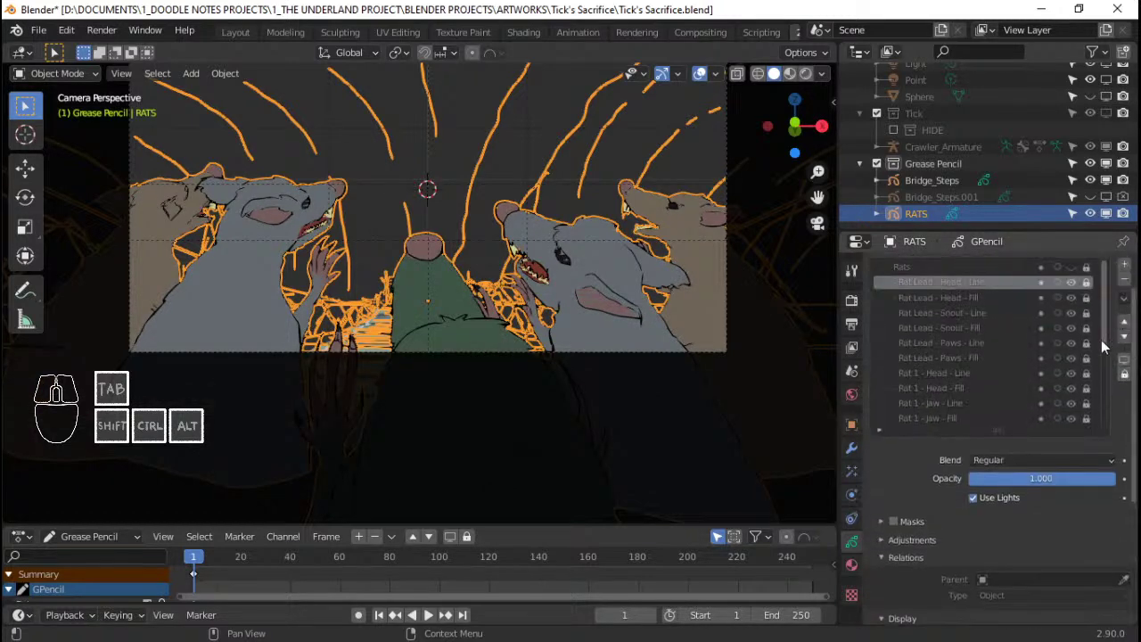
scroll(1037, 547, down, 4)
scroll(983, 444, up, 4)
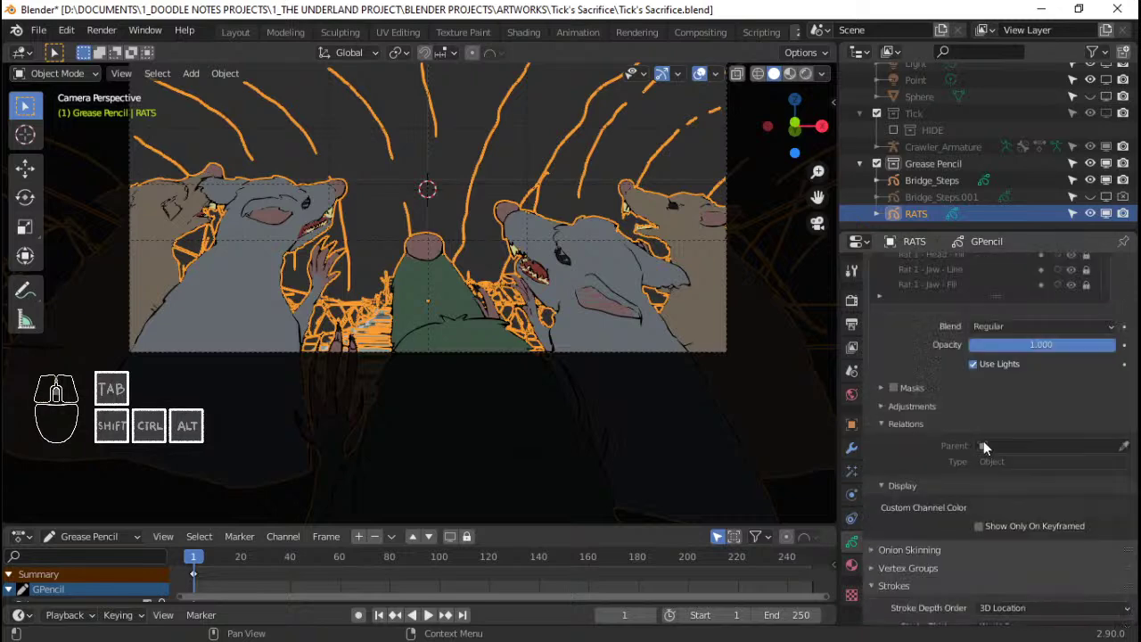
scroll(1039, 543, down, 4)
scroll(1008, 428, up, 4)
scroll(974, 320, up, 2)
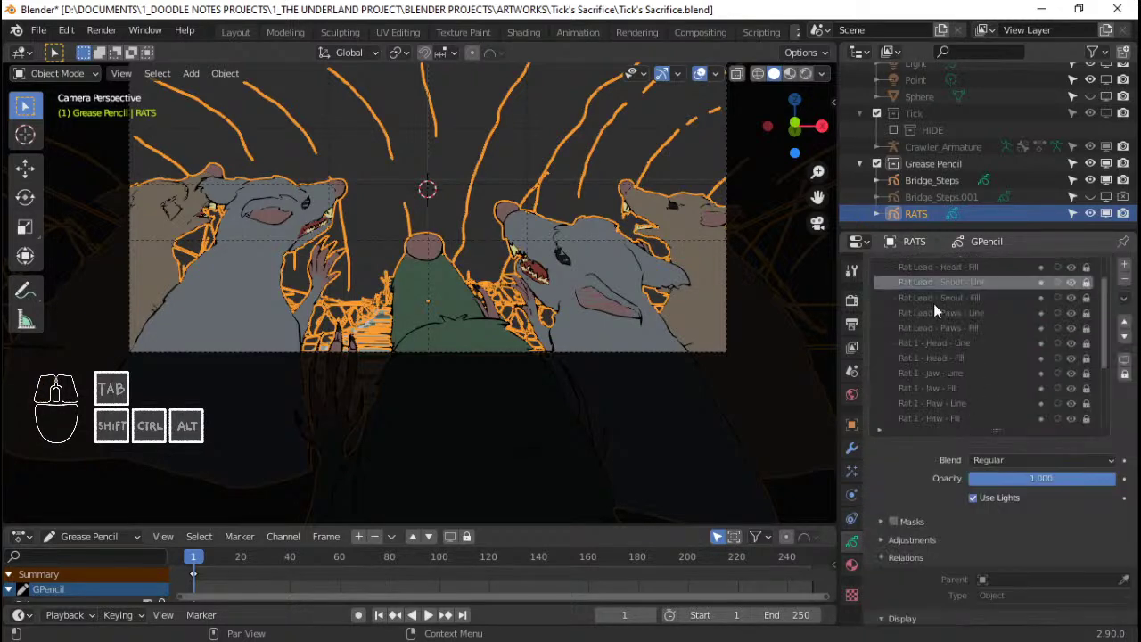
click(936, 298)
click(938, 311)
click(939, 327)
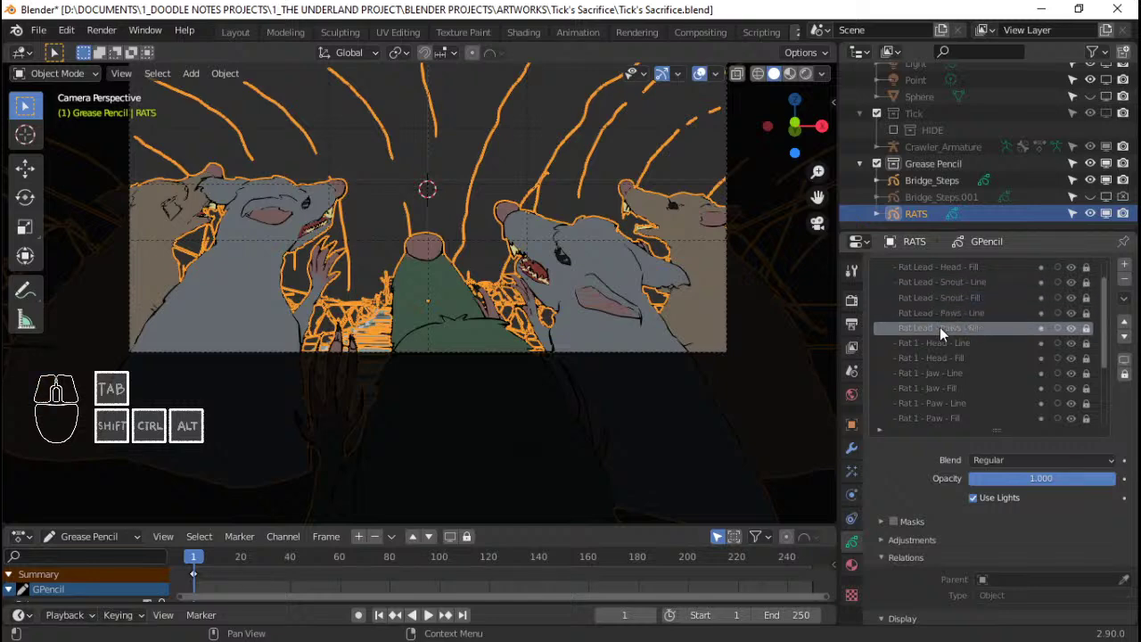
scroll(942, 329, down, 3)
scroll(1071, 557, down, 5)
scroll(1004, 478, up, 6)
click(960, 310)
scroll(1076, 554, down, 5)
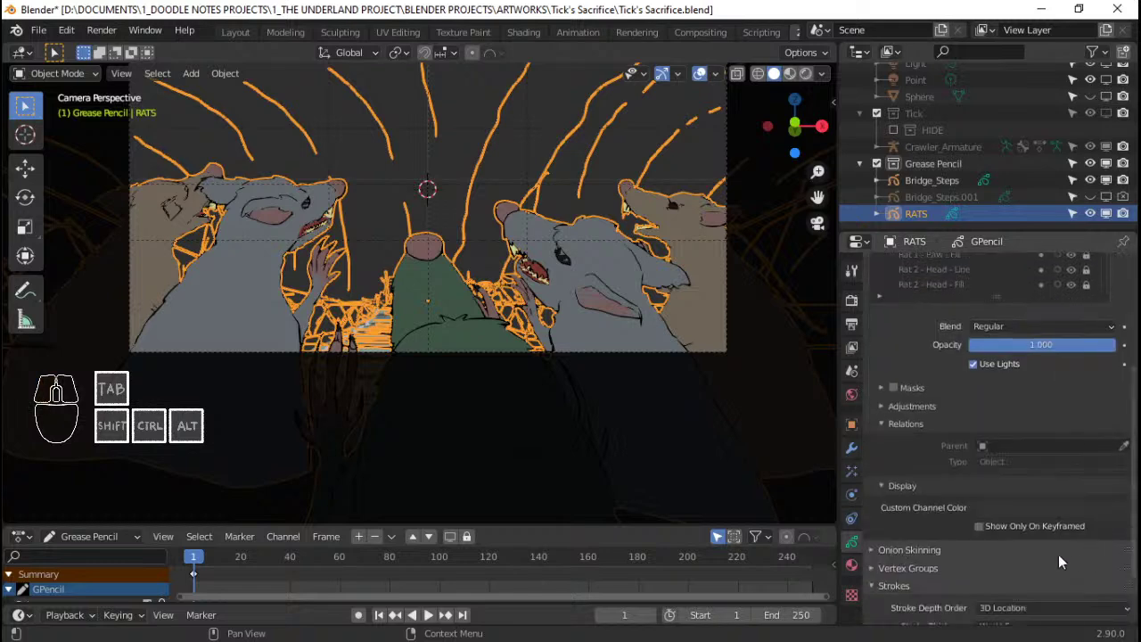
scroll(588, 322, up, 4)
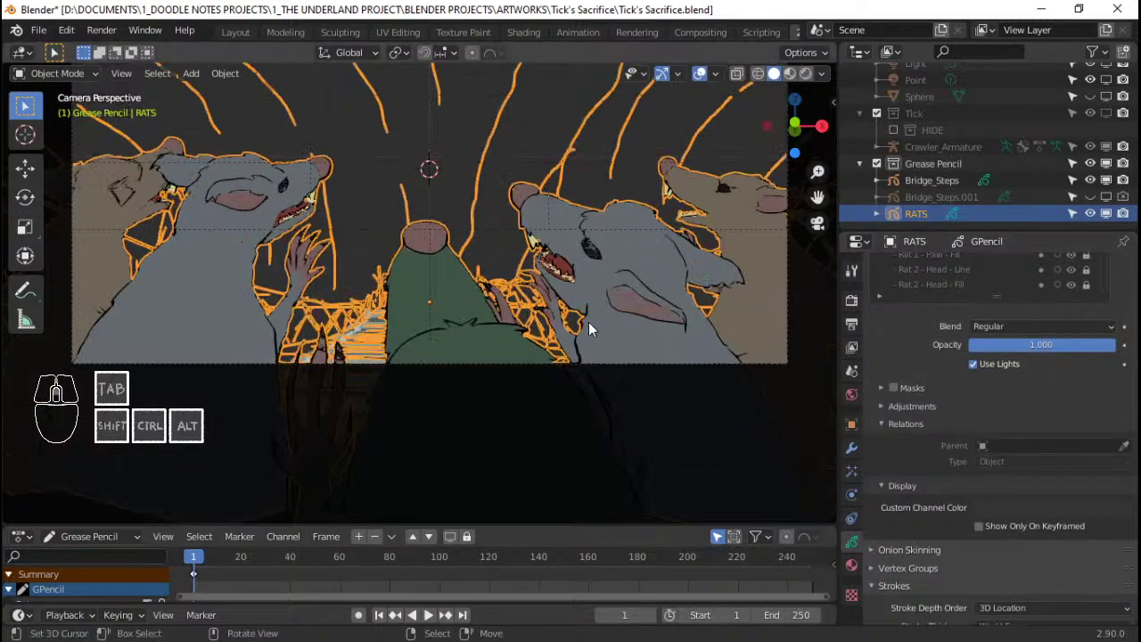
Deselect everything and examine the overlapping rats from an angled perspective close to the lead rat
key(alt+a)
scroll(586, 321, down, 4)
middle_drag(574, 281, 473, 366)
scroll(473, 366, up, 2)
Enlarge the RATS layer list to show more layers at once, down to Temp_Boots
scroll(961, 435, up, 3)
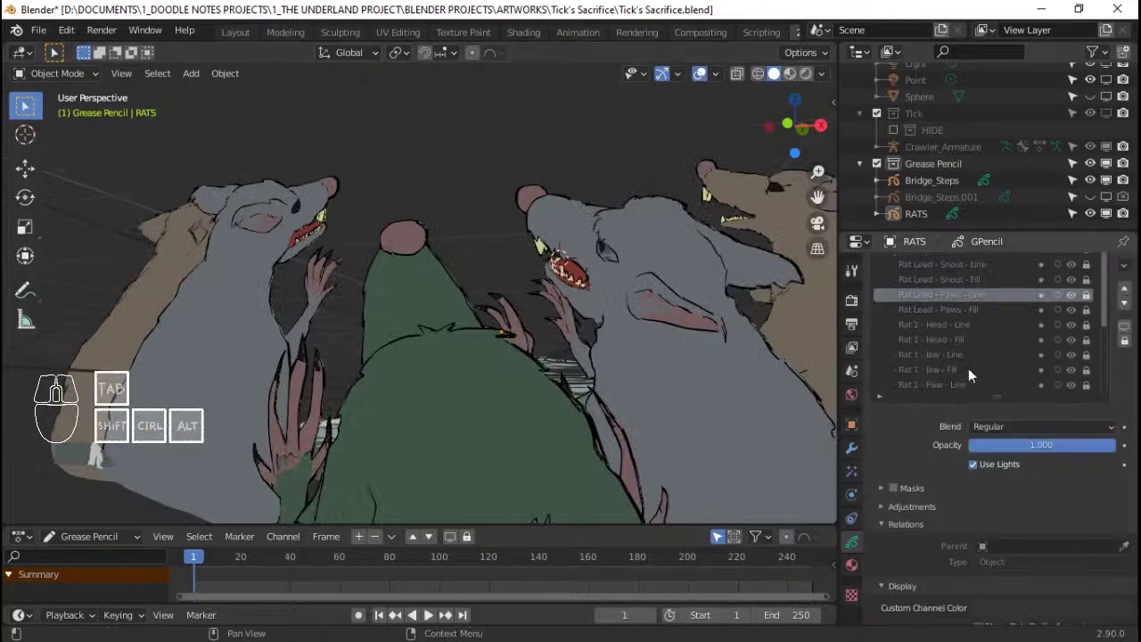
scroll(964, 372, up, 2)
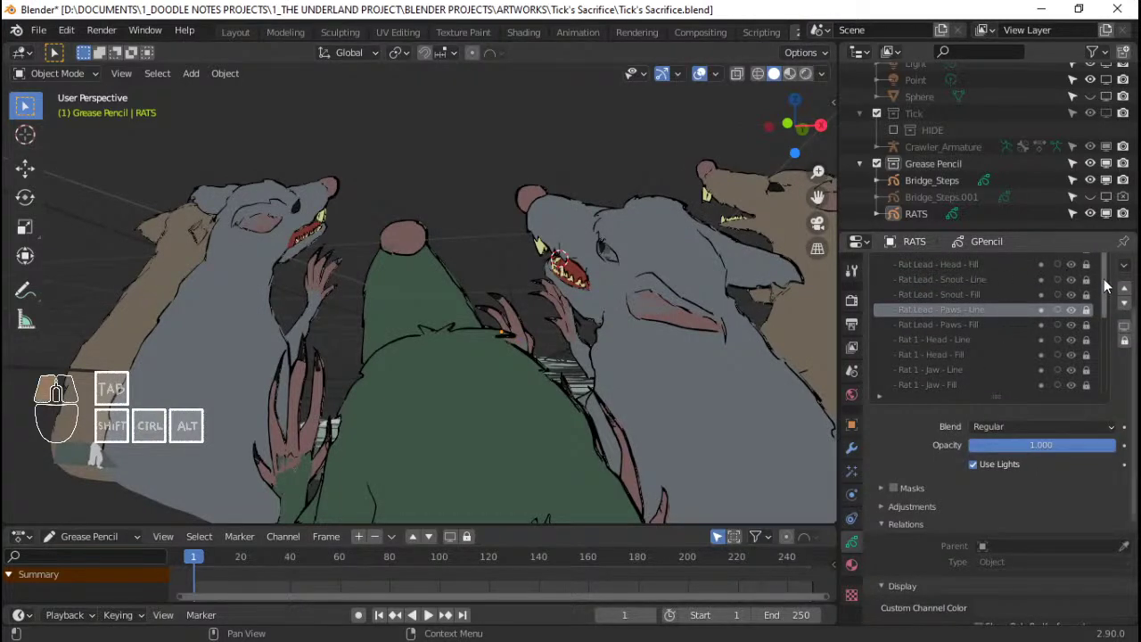
drag(1006, 399, 998, 472)
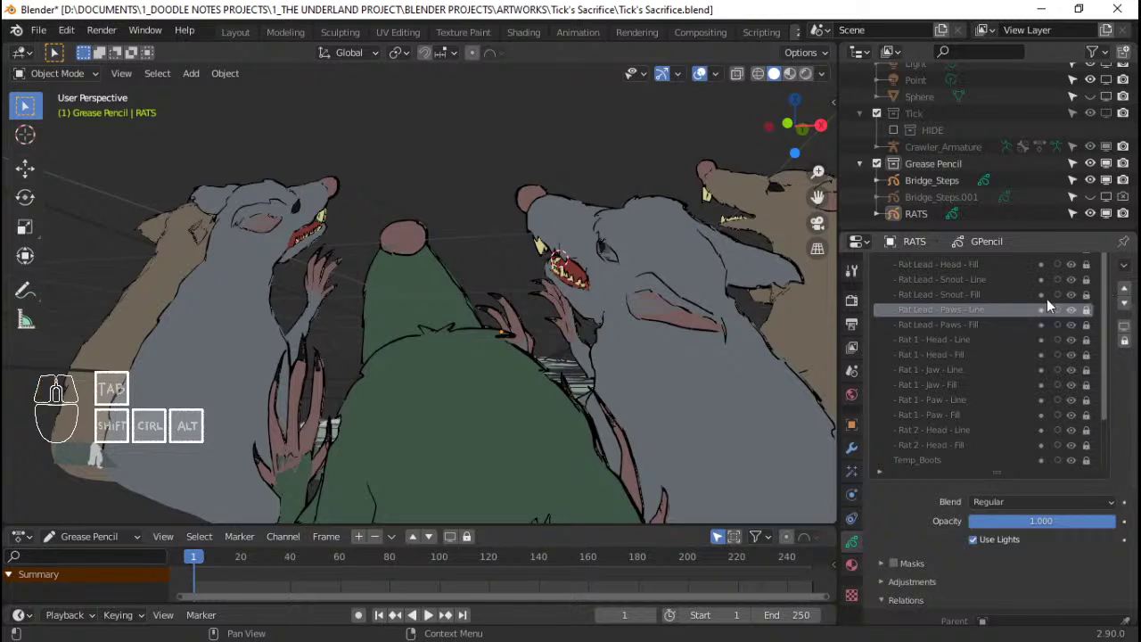
scroll(1048, 307, up, 4)
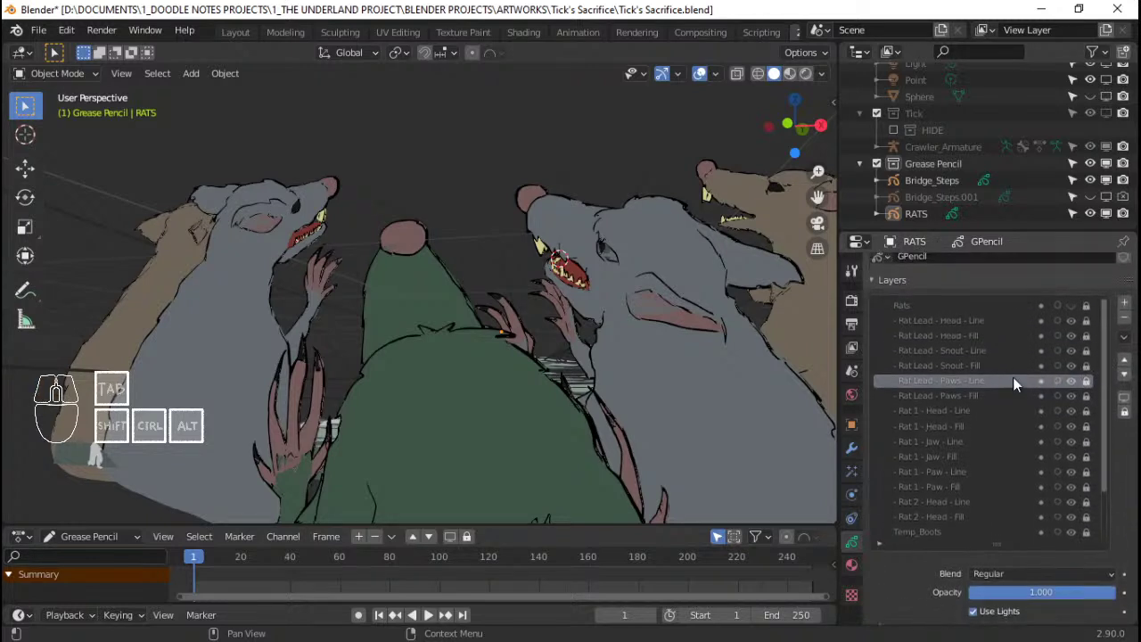
Unlock the Line layers for Rat Lead's head, snout and paws, Rat 1's head, jaw and paw, and Rat 2's head
click(1086, 320)
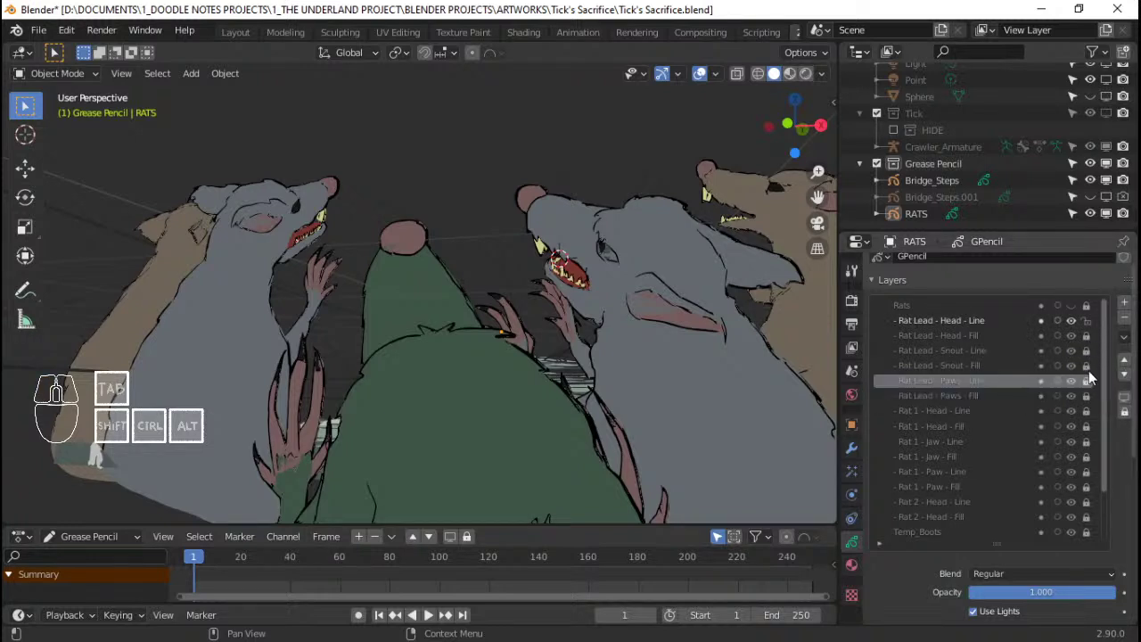
click(1087, 350)
click(1088, 382)
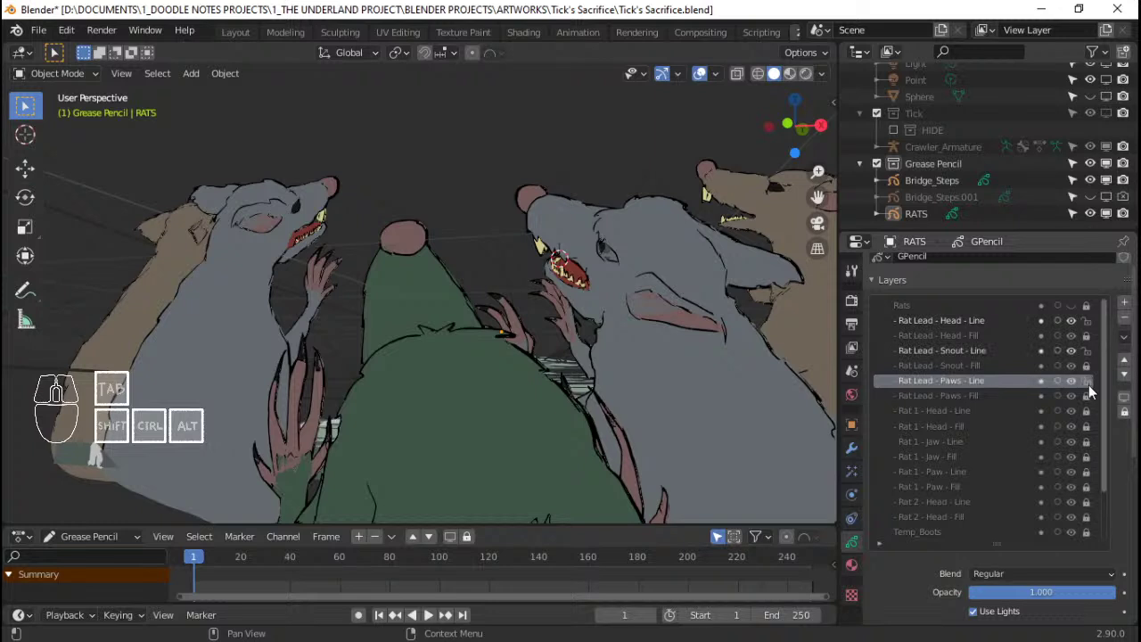
click(1086, 411)
click(1086, 442)
click(1087, 472)
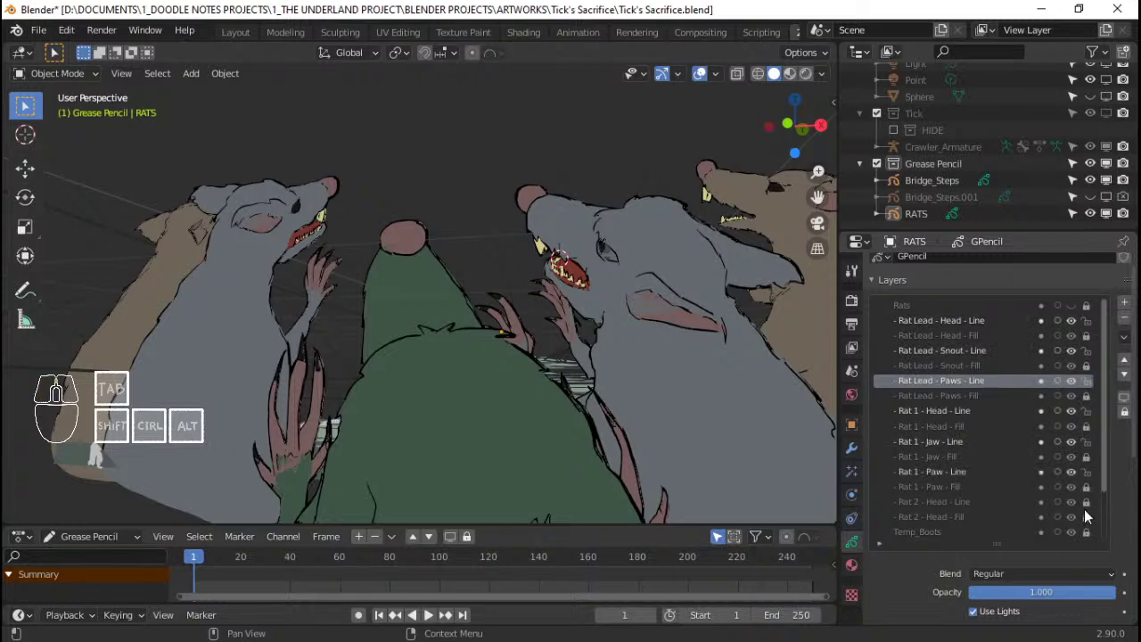
click(1088, 501)
In the right side view, move the unlocked line strokes slightly along negative Y, in front of their fills
key(Tab)
mouse_move(441, 402)
middle_down()
mouse_move(484, 395)
mouse_move(419, 411)
mouse_move(542, 404)
middle_up()
key(KP_3)
scroll(421, 395, up, 4)
scroll(455, 395, up, 2)
scroll(444, 400, up, 2)
key(g)
key(y)
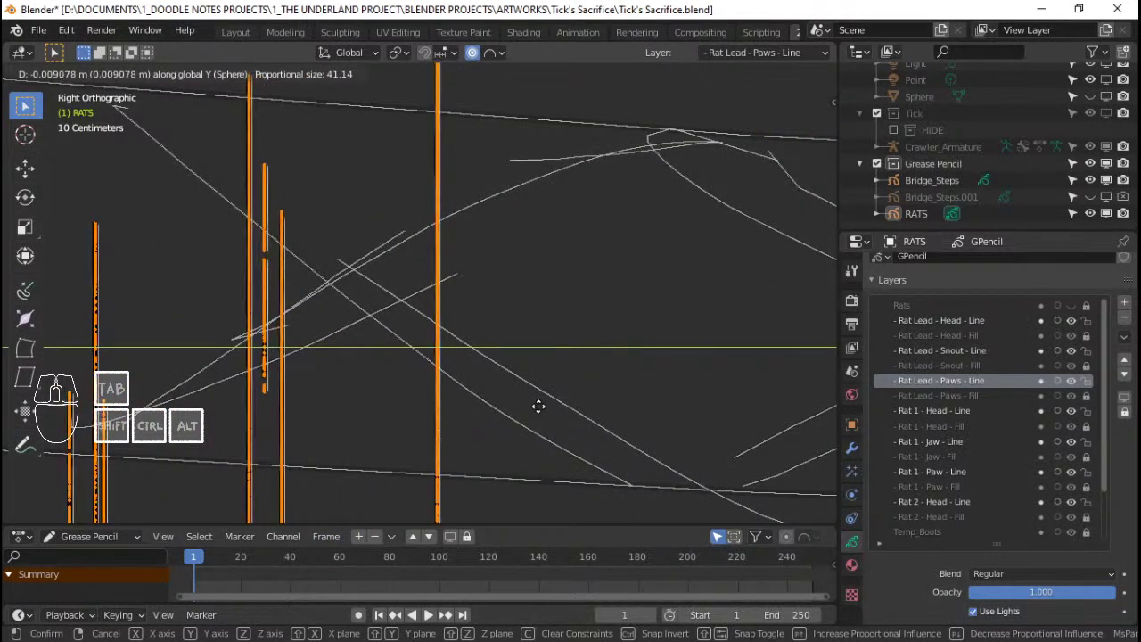
click(517, 403)
middle_drag(517, 403, 507, 343)
key(Tab)
Nudge the same line strokes a few millimetres farther along negative Y and check the overlap through the camera
scroll(571, 318, down, 2)
scroll(580, 354, down, 2)
scroll(452, 353, up, 3)
key(KP_3)
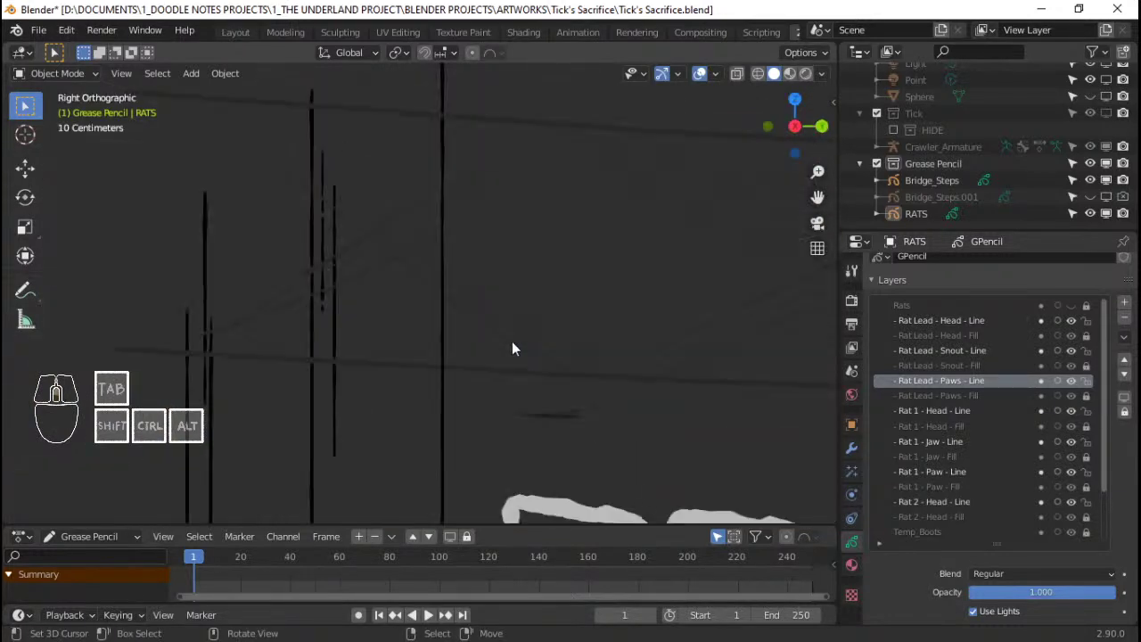
key(Tab)
scroll(513, 345, up, 2)
key(g)
key(y)
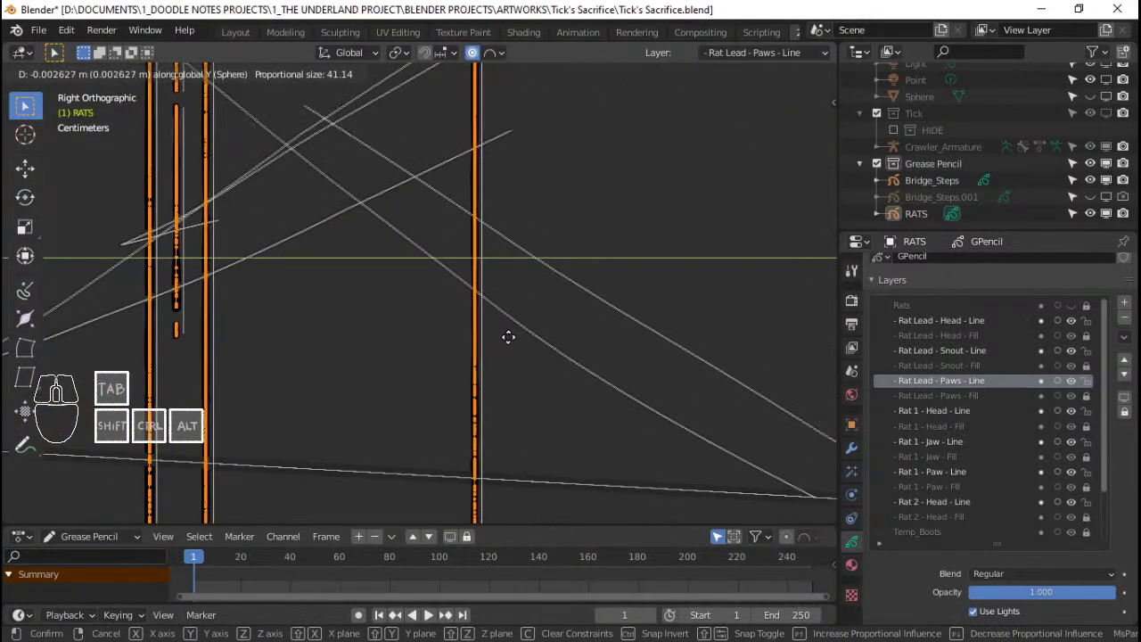
click(504, 345)
key(Tab)
middle_drag(457, 316, 573, 343)
key(KP_0)
scroll(570, 326, up, 3)
shift+middle_drag(567, 337, 530, 431)
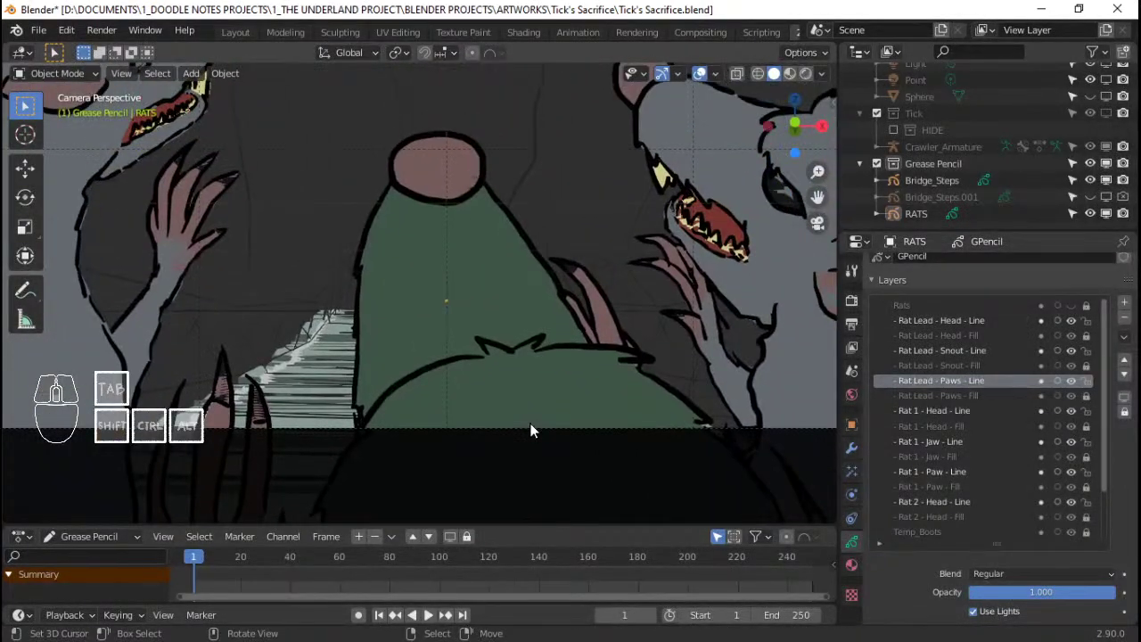
scroll(531, 431, down, 3)
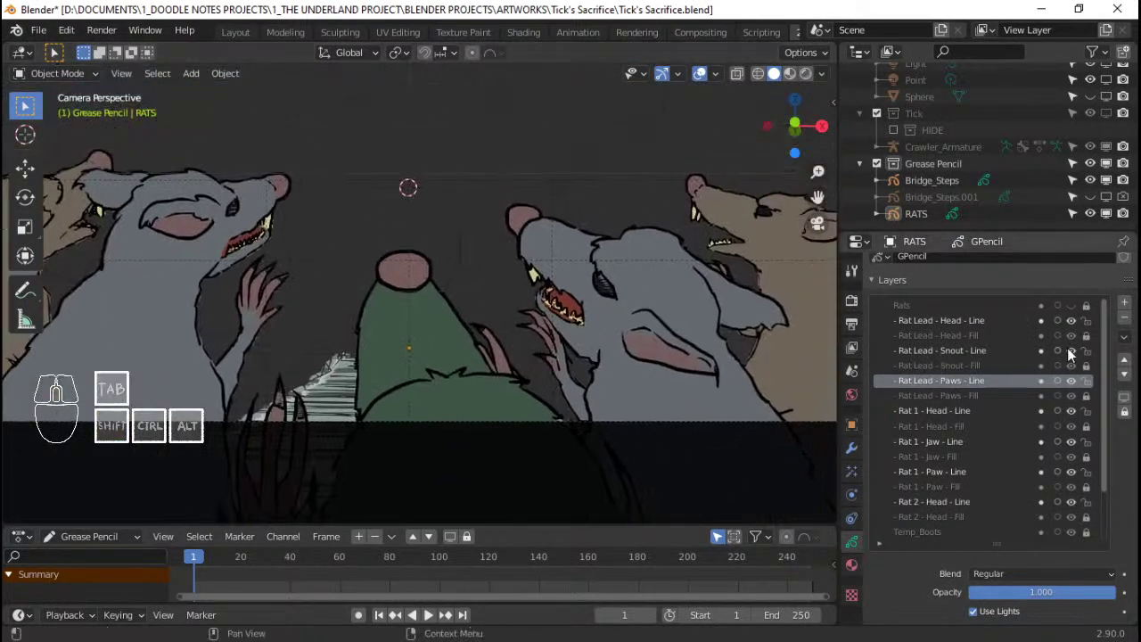
Lock the seven Line layers of Rat Lead, Rat 1 and Rat 2 again
click(1086, 320)
click(1086, 350)
click(1087, 380)
click(1087, 411)
click(1087, 441)
click(1087, 472)
click(1085, 502)
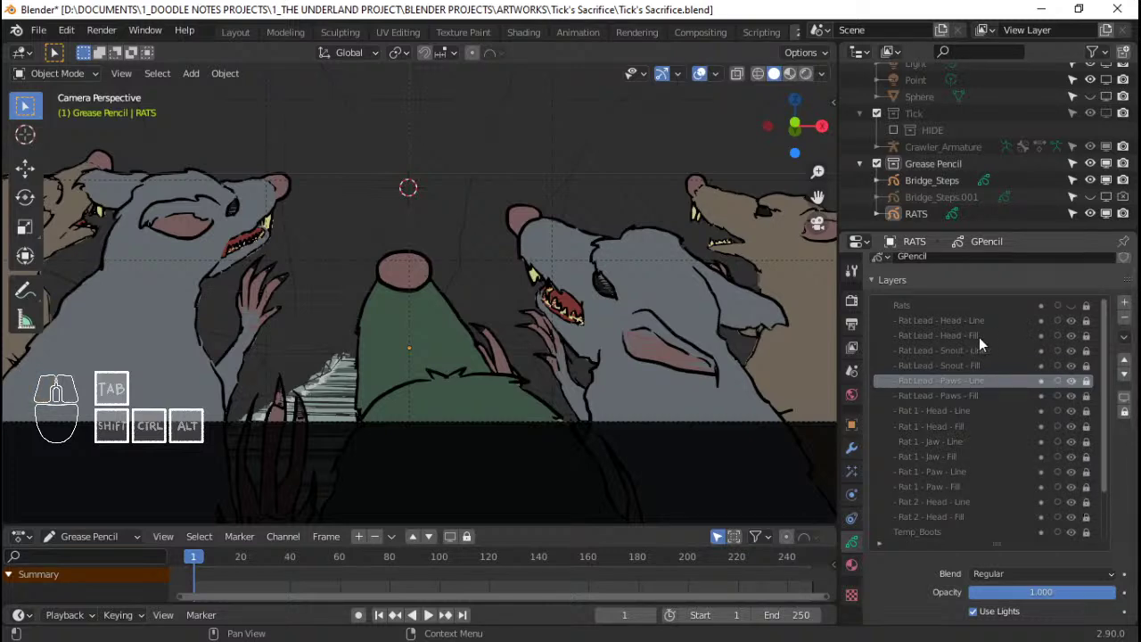
Unlock the Rat Lead - Snout - Fill, Rat Lead - Paws - Fill and Rat 1 - Paw - Fill layers
click(1086, 350)
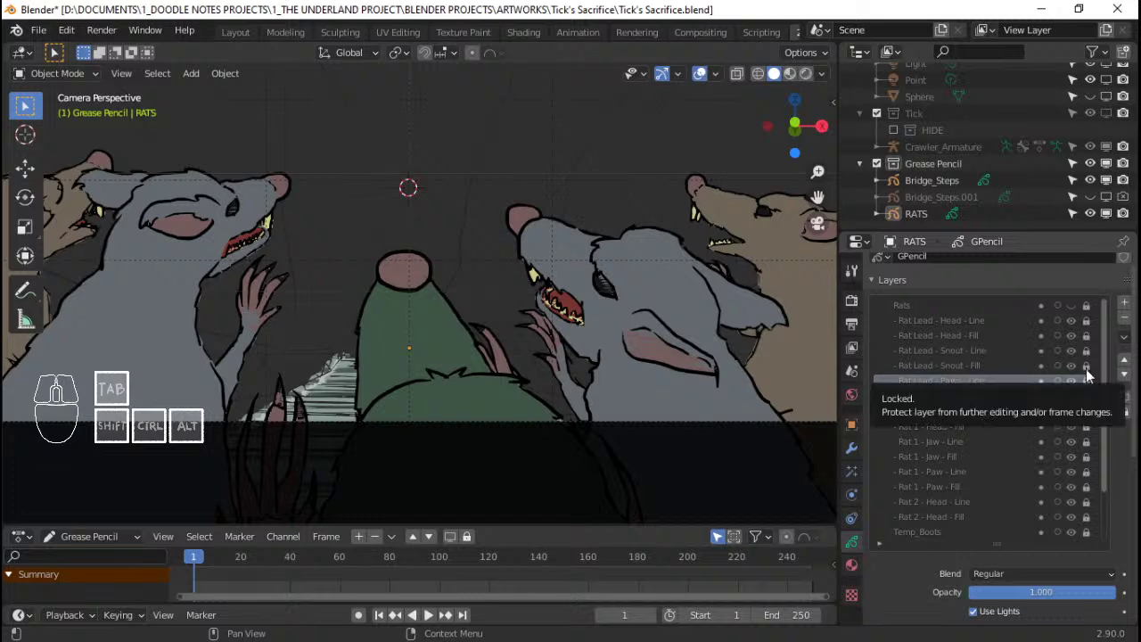
click(1086, 367)
click(1087, 395)
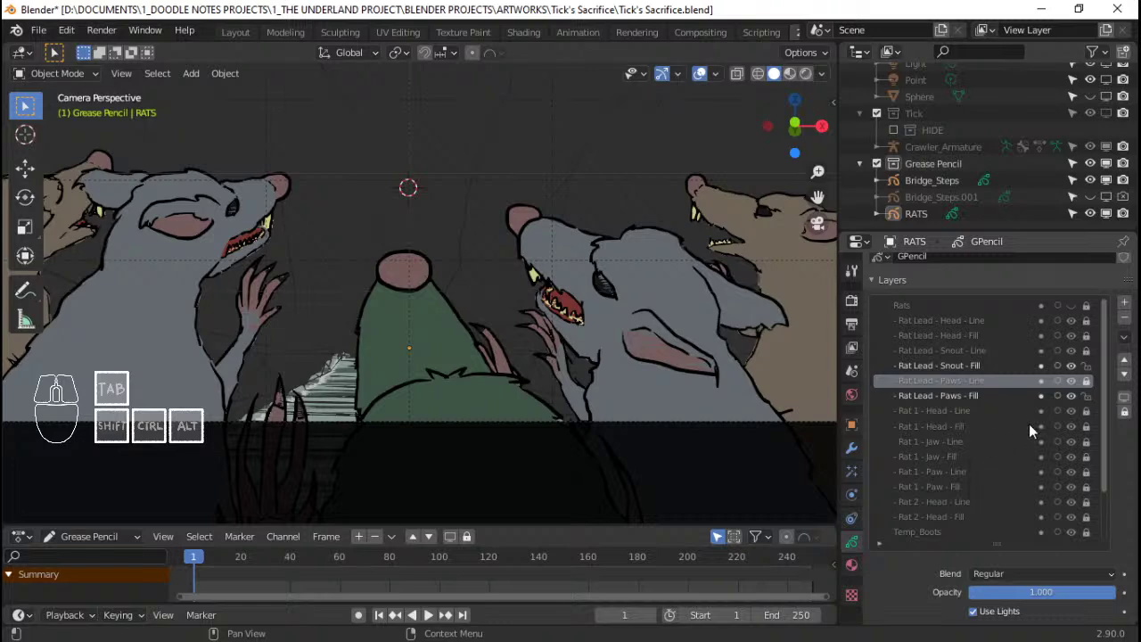
click(1087, 488)
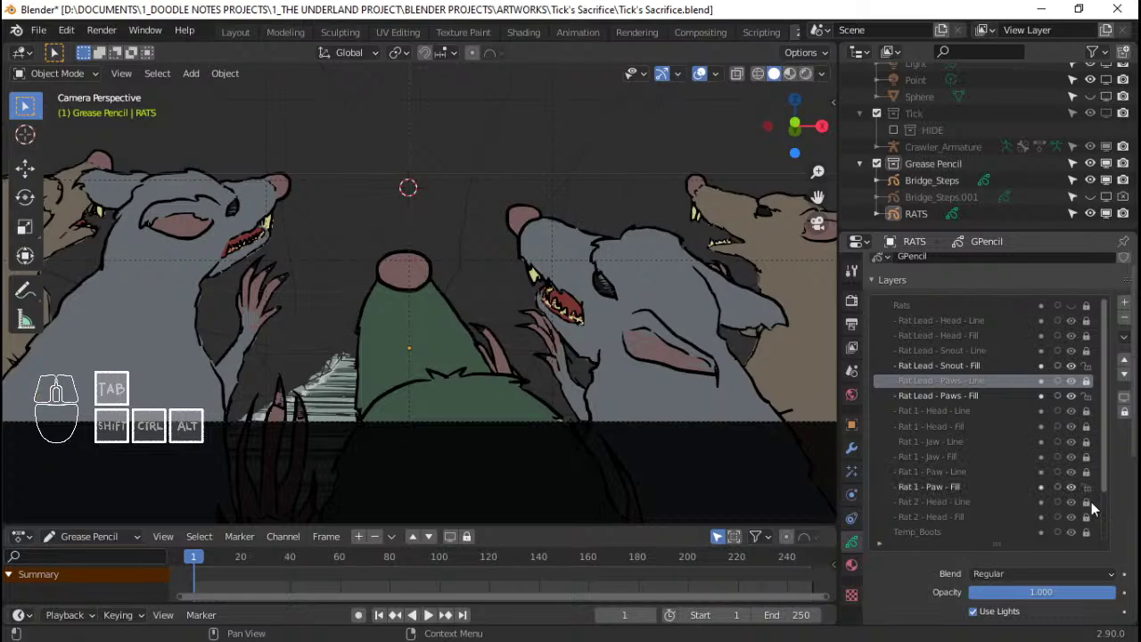
Enter Edit Mode on RATS and bring its selected paw and snout fills into a close right side view
key(Tab)
scroll(506, 301, down, 6)
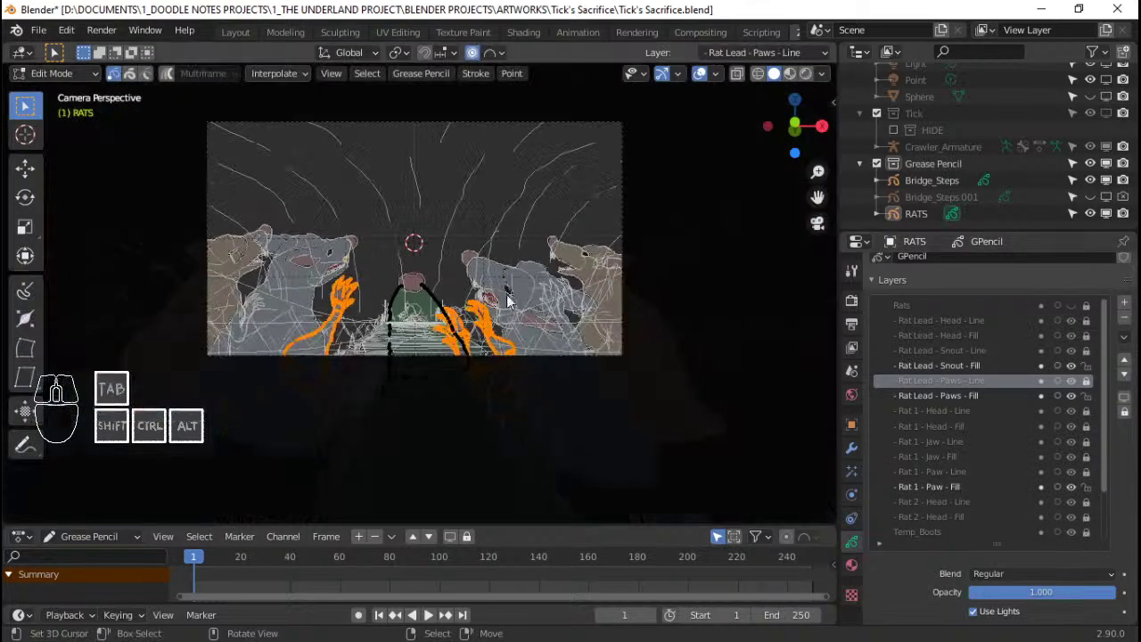
scroll(506, 301, up, 3)
mouse_move(506, 302)
middle_down()
mouse_move(400, 321)
mouse_move(463, 241)
middle_up()
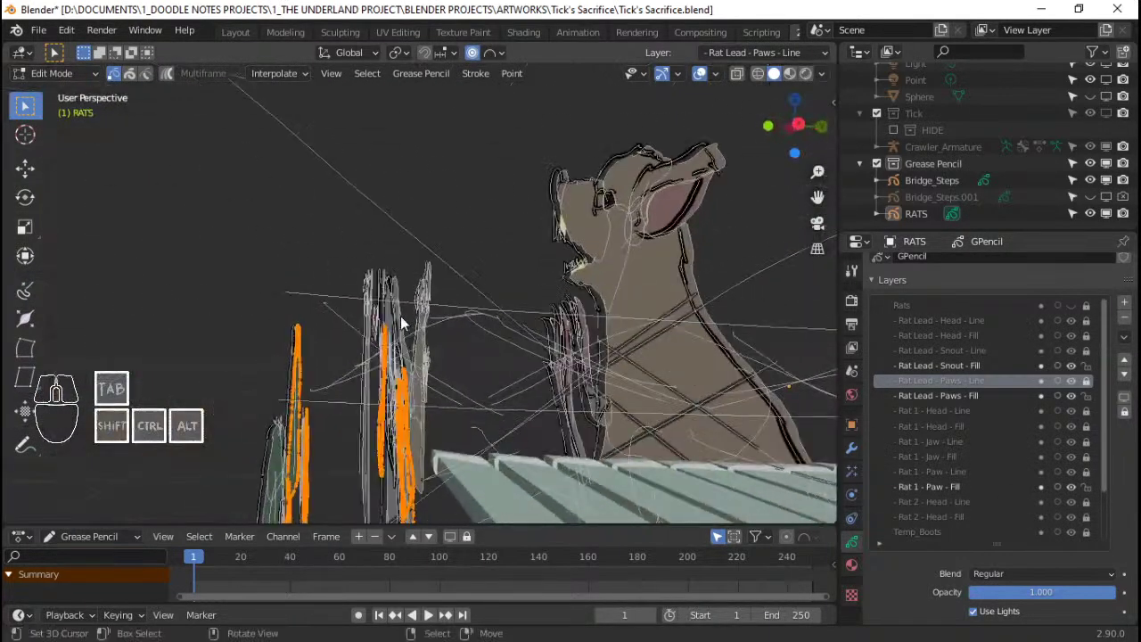
key(KP_3)
scroll(401, 317, up, 4)
scroll(500, 312, up, 4)
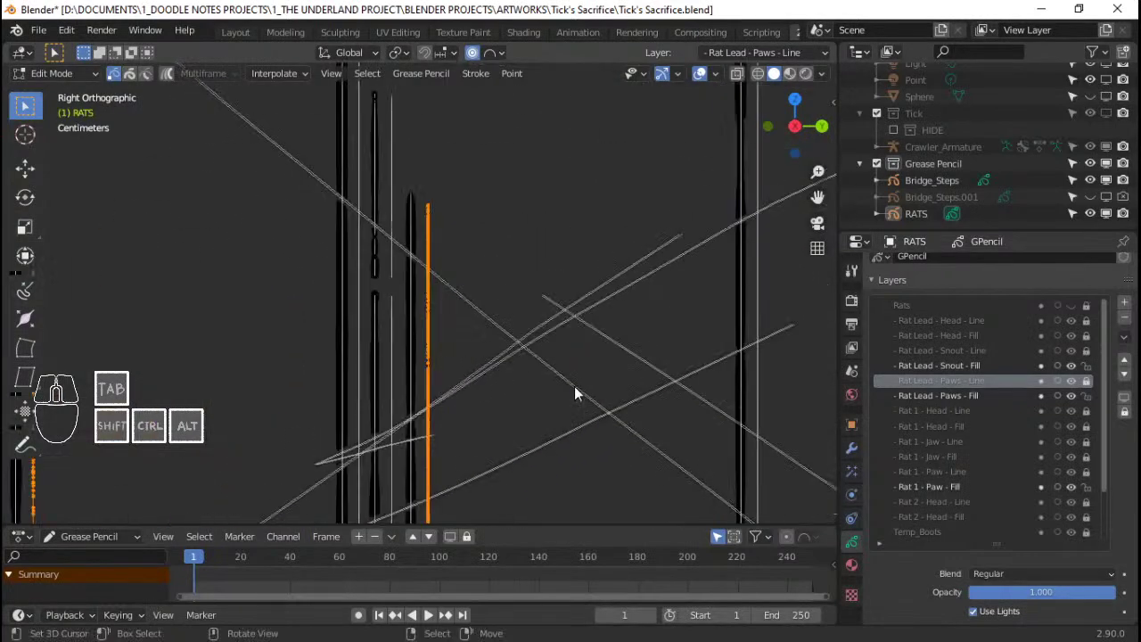
key(g)
key(y)
right_click(568, 387)
scroll(568, 386, down, 3)
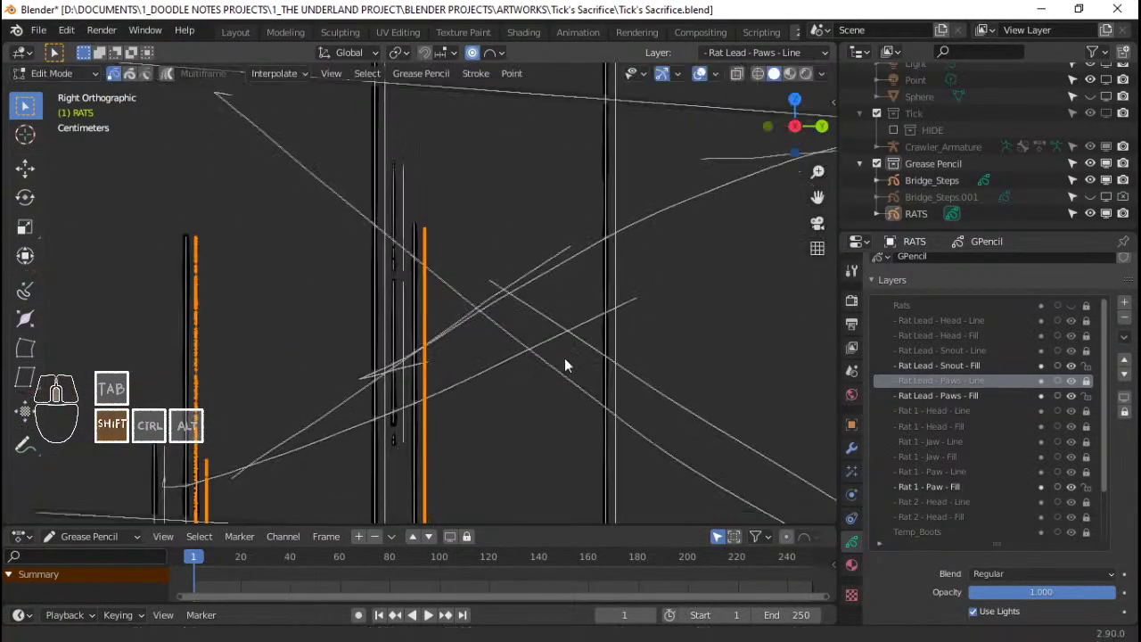
scroll(567, 376, up, 5)
key(g)
key(y)
right_click(549, 364)
Use Circle Select to restrict the selection to the lead rat's snout and paw fill strokes
mouse_move(549, 361)
middle_down()
mouse_move(492, 325)
mouse_move(512, 297)
mouse_move(531, 312)
mouse_move(556, 297)
middle_up()
middle_drag(611, 291, 495, 308)
key(c)
click(477, 309)
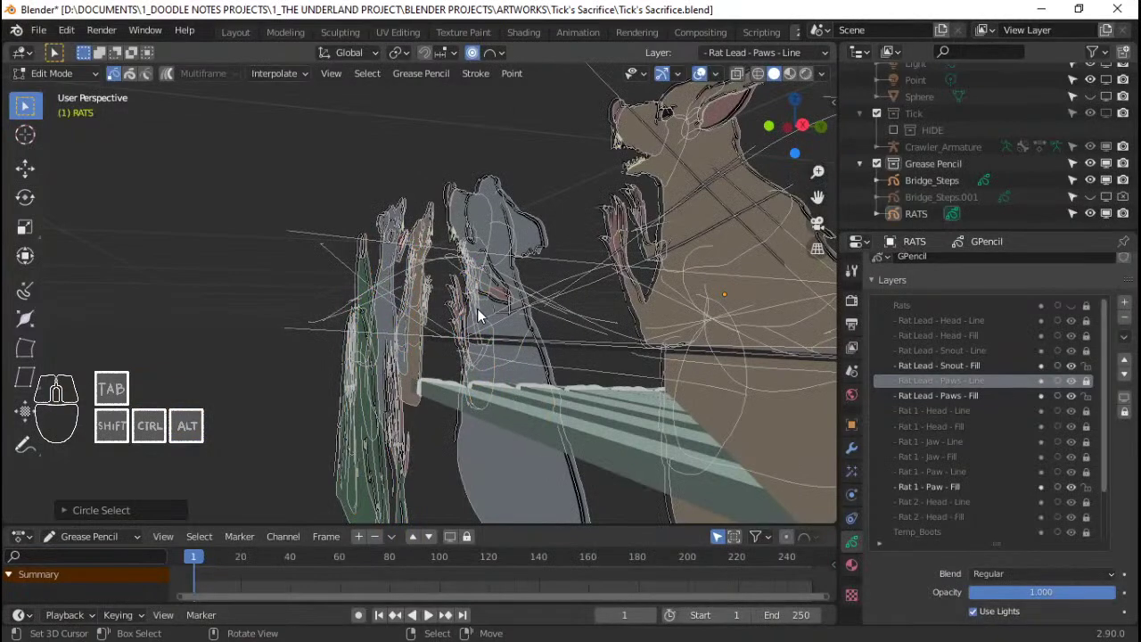
middle_drag(508, 340, 493, 346)
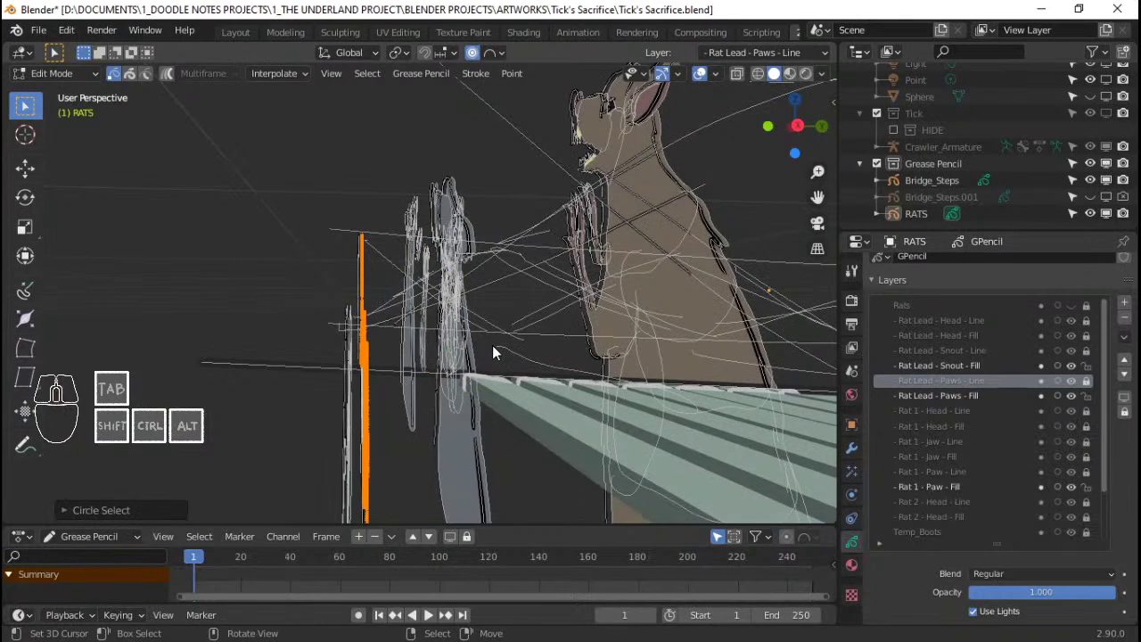
key(KP_0)
key(KP_0)
Move the lead rat's snout and paw fills about 0.005 m along negative Y, then return to Object Mode in camera view
key(KP_3)
scroll(349, 374, up, 4)
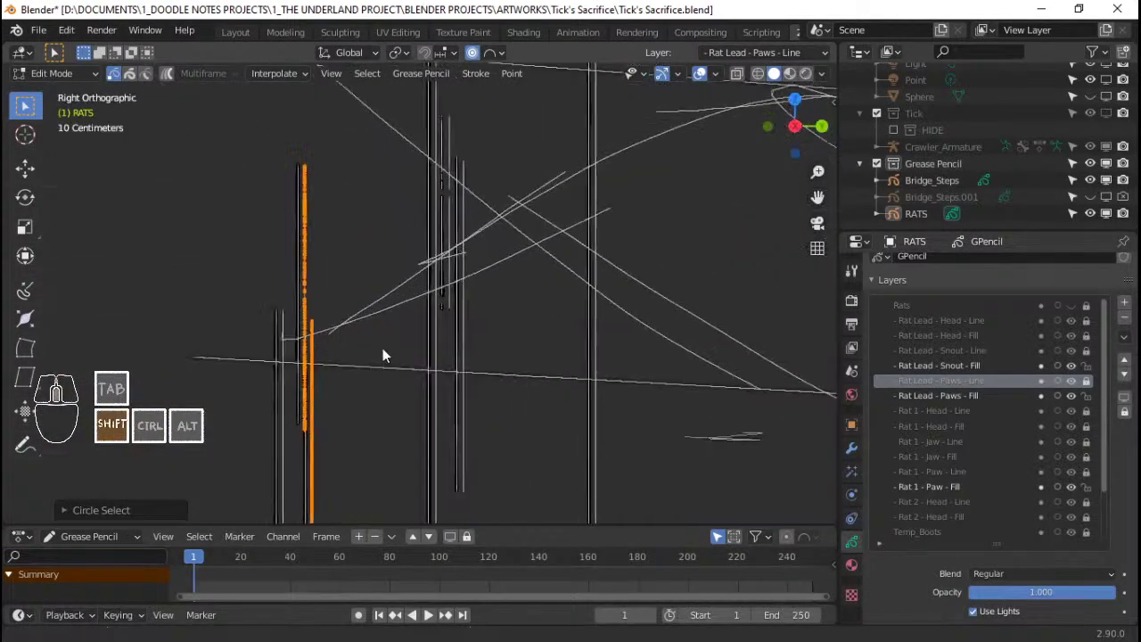
scroll(401, 330, up, 2)
key(g)
key(y)
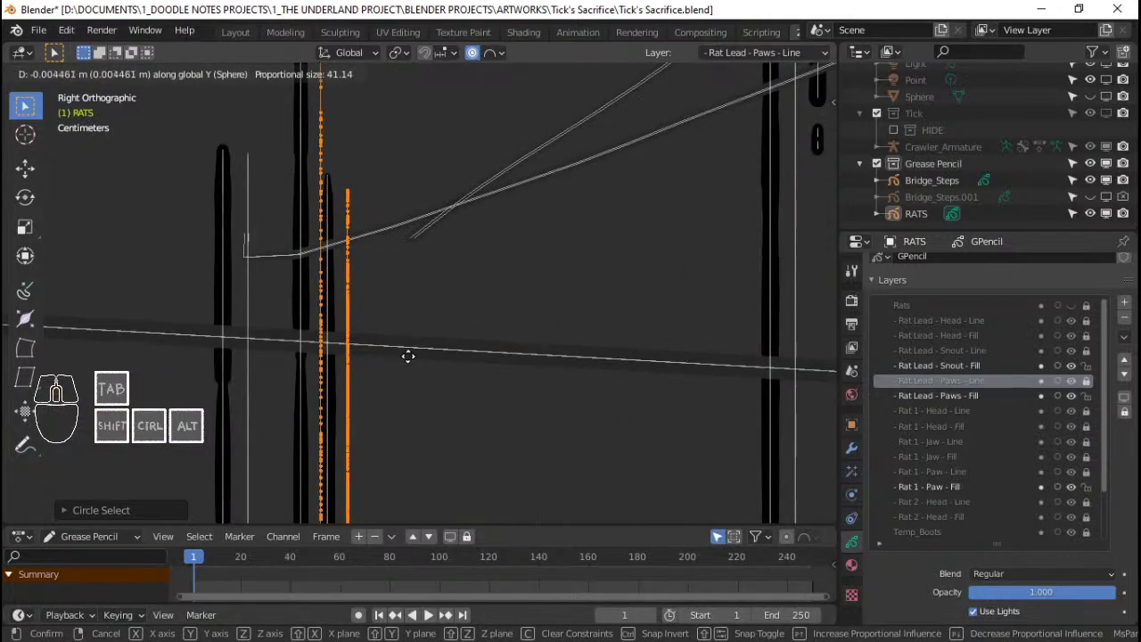
click(404, 354)
key(Tab)
mouse_move(377, 313)
middle_down()
mouse_move(598, 318)
mouse_move(683, 288)
mouse_move(665, 309)
mouse_move(513, 312)
middle_up()
key(KP_0)
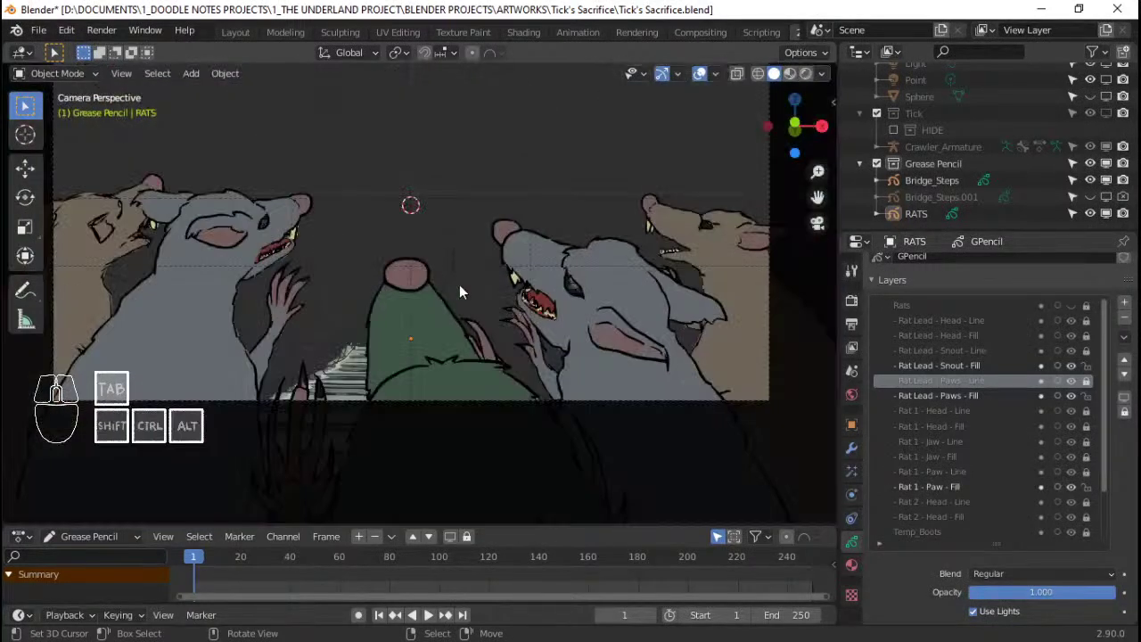
Examine the rats' paws, jaws and fur overlaps through the camera for fills and lines sorting incorrectly
scroll(461, 284, down, 2)
shift+middle_drag(477, 285, 558, 287)
scroll(543, 286, up, 9)
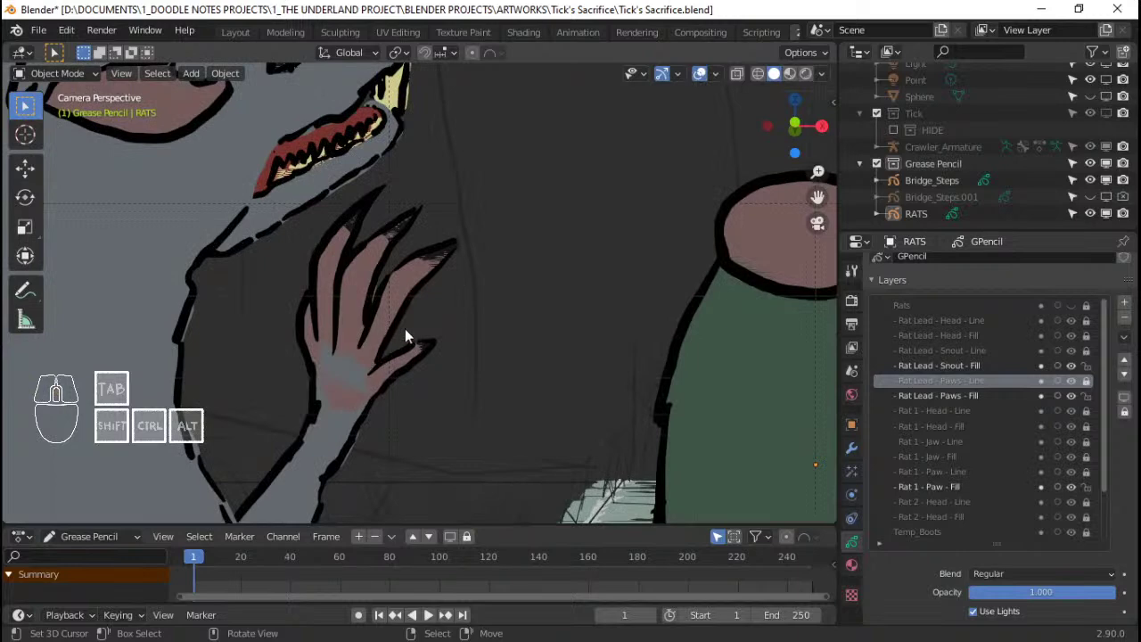
scroll(403, 332, down, 8)
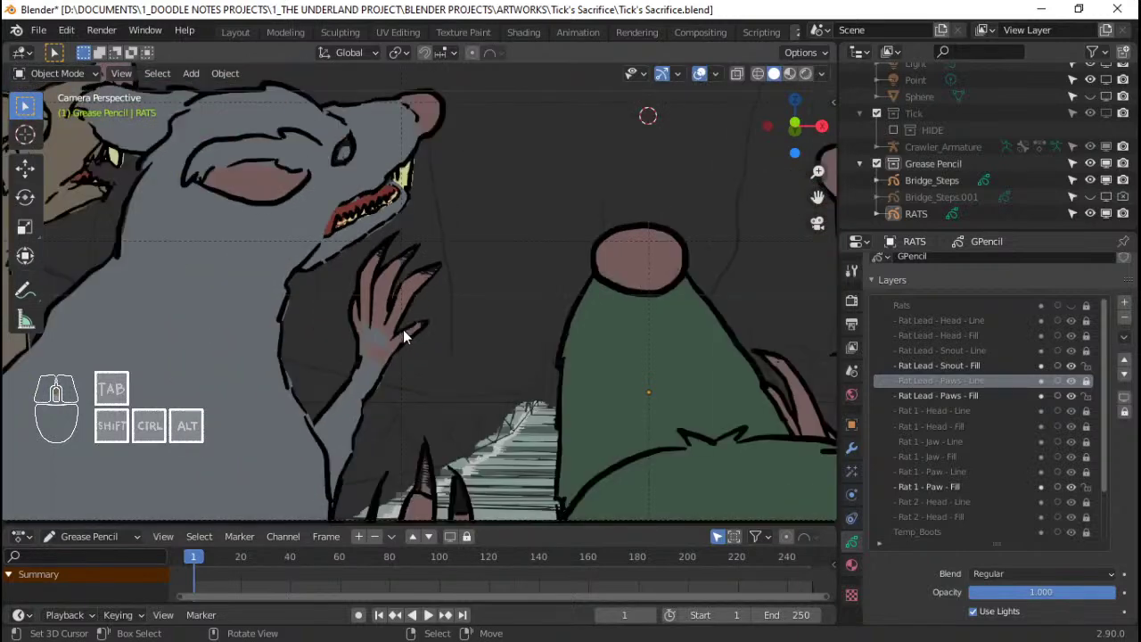
shift+middle_drag(430, 331, 486, 326)
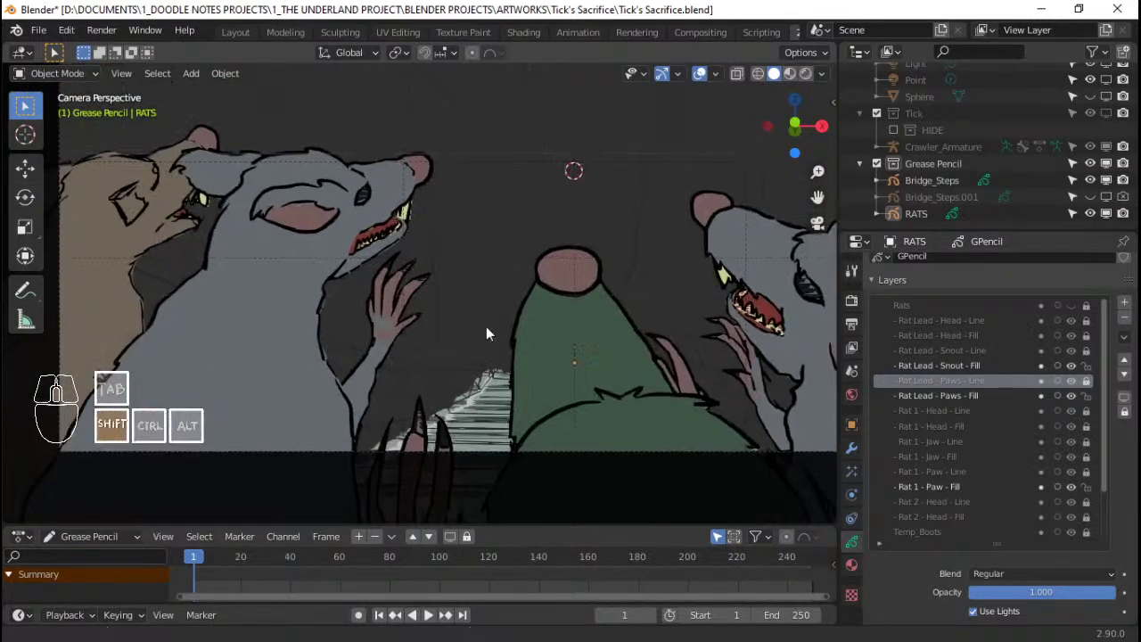
scroll(486, 334, up, 3)
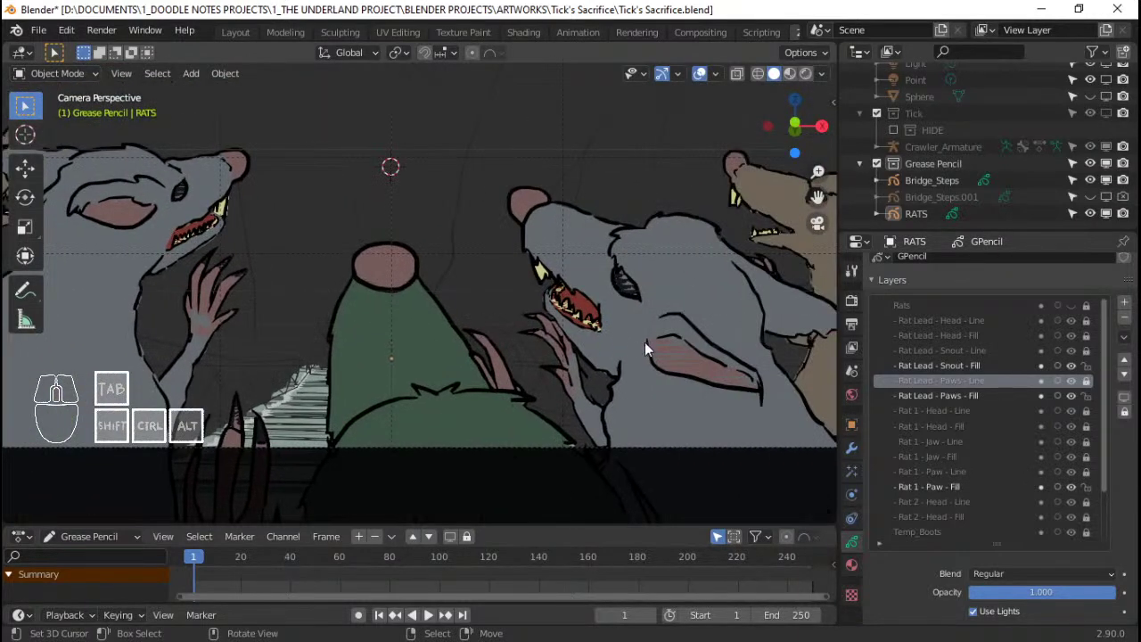
shift+middle_drag(638, 342, 427, 344)
scroll(561, 344, up, 3)
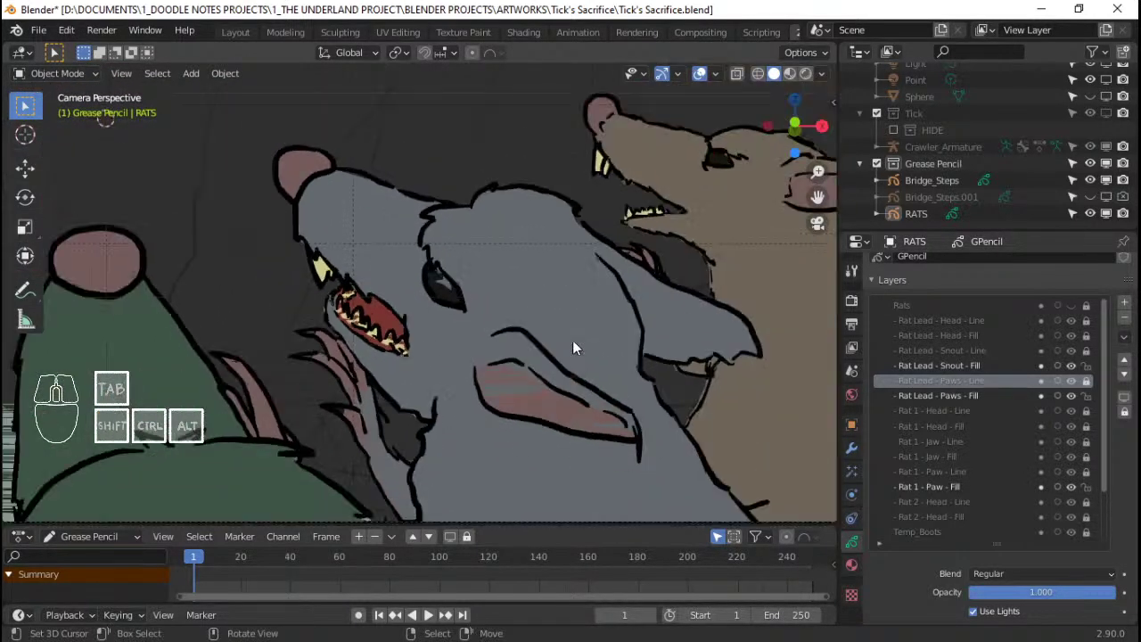
scroll(572, 349, down, 6)
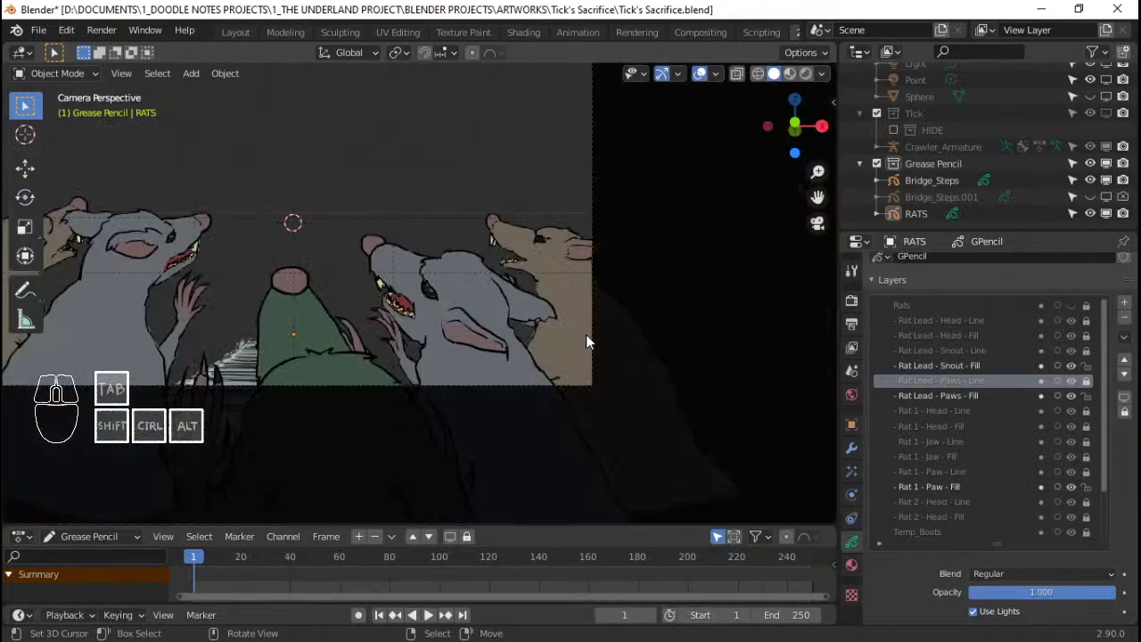
scroll(492, 347, up, 8)
Select the RATS object and look through its material list and surface settings
click(429, 294)
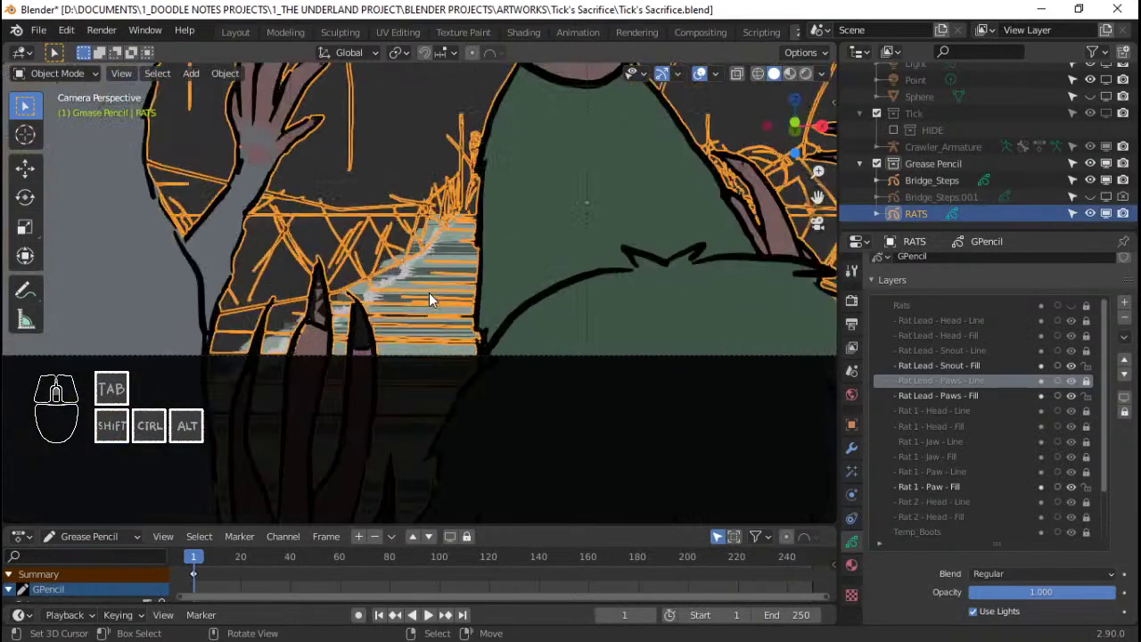
scroll(429, 292, up, 3)
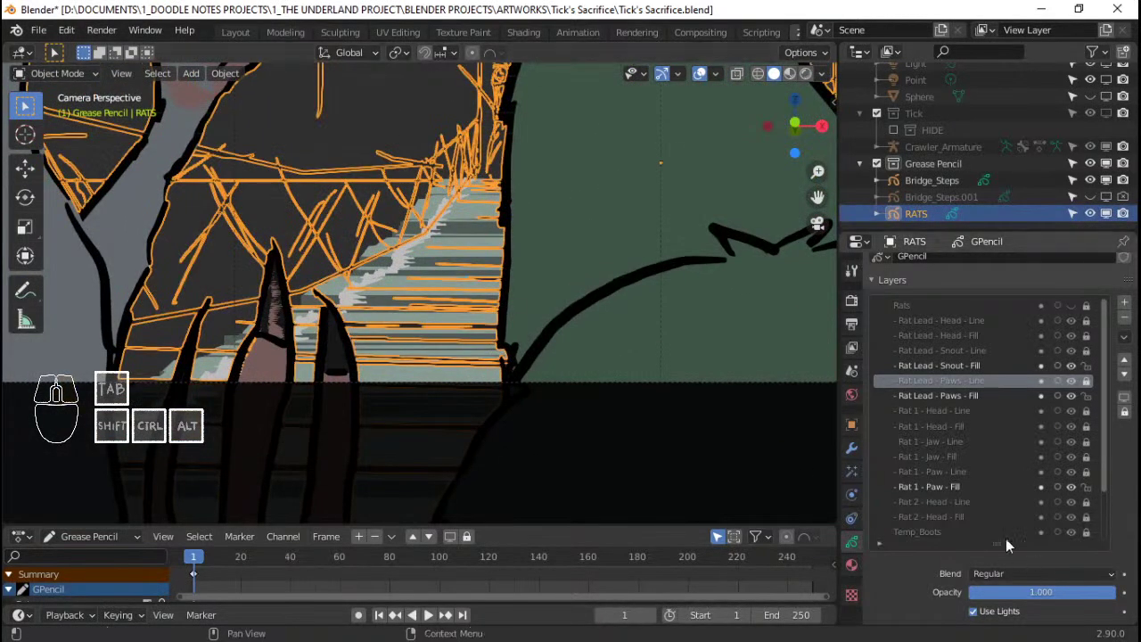
click(851, 566)
click(675, 322)
click(666, 180)
scroll(1007, 299, up, 1)
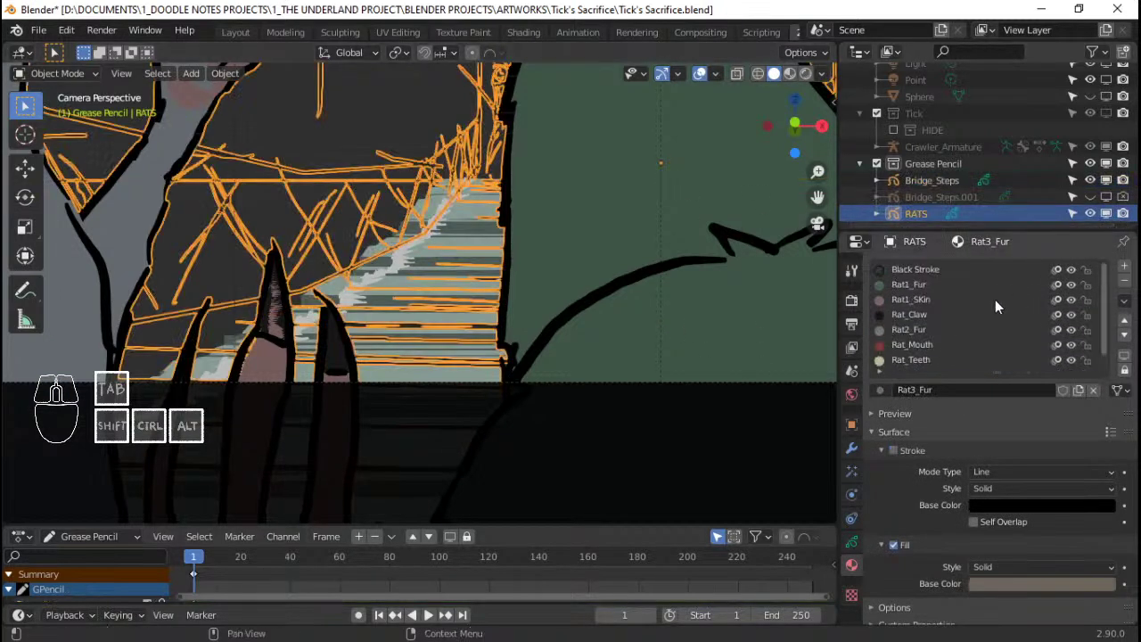
Lock the Rat Lead - Snout - Fill, Rat Lead - Paws - Fill and Rat 1 - Paw - Fill layers
click(852, 542)
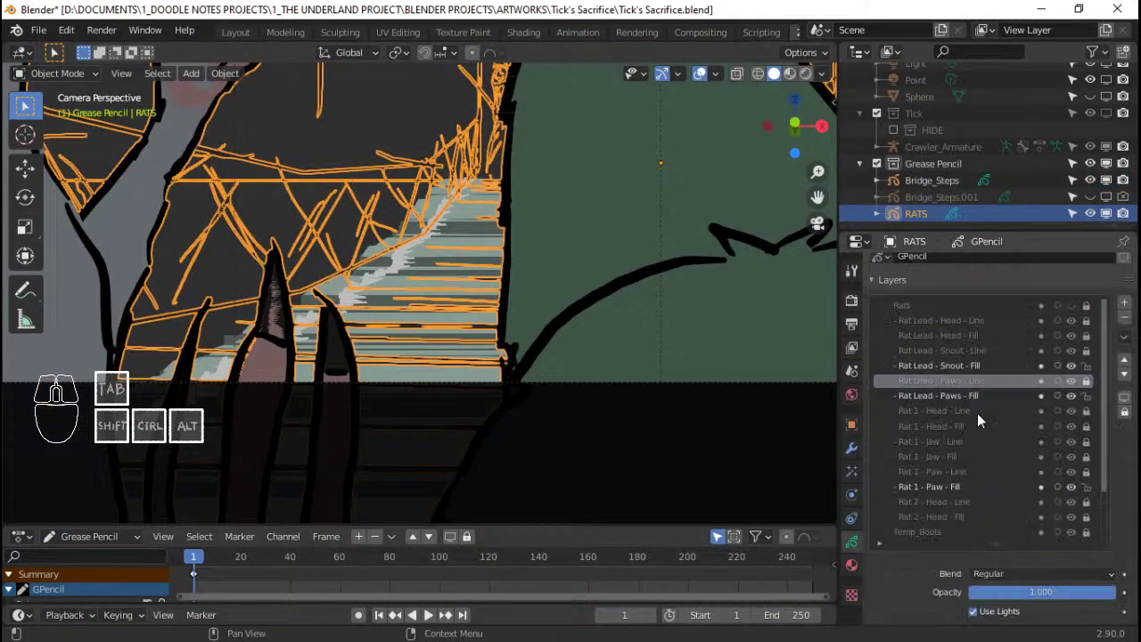
click(1087, 365)
click(1087, 396)
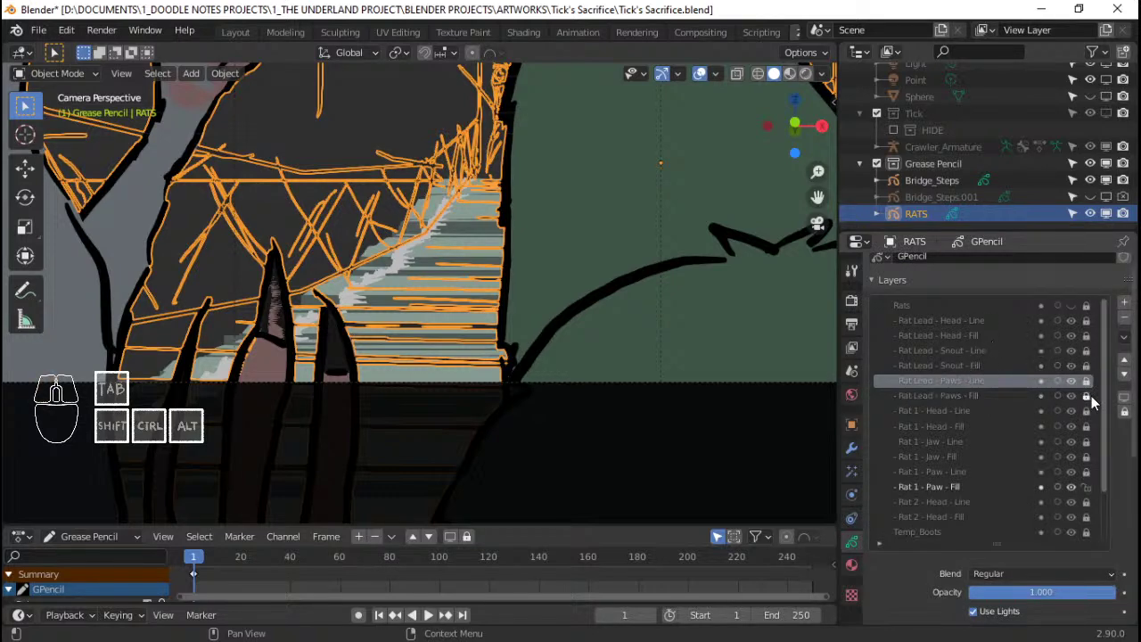
click(1086, 487)
Set the stroke depth order of the RATS Grease Pencil data to 2D Layers and deselect everything
click(943, 325)
click(945, 310)
click(945, 321)
scroll(1053, 567, down, 8)
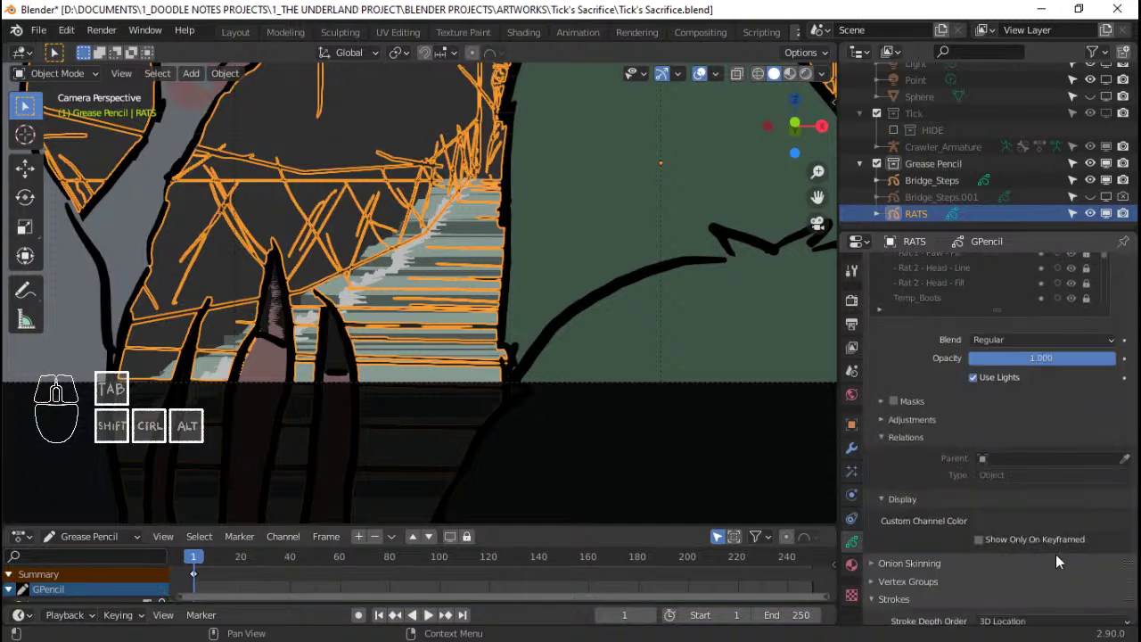
click(1053, 542)
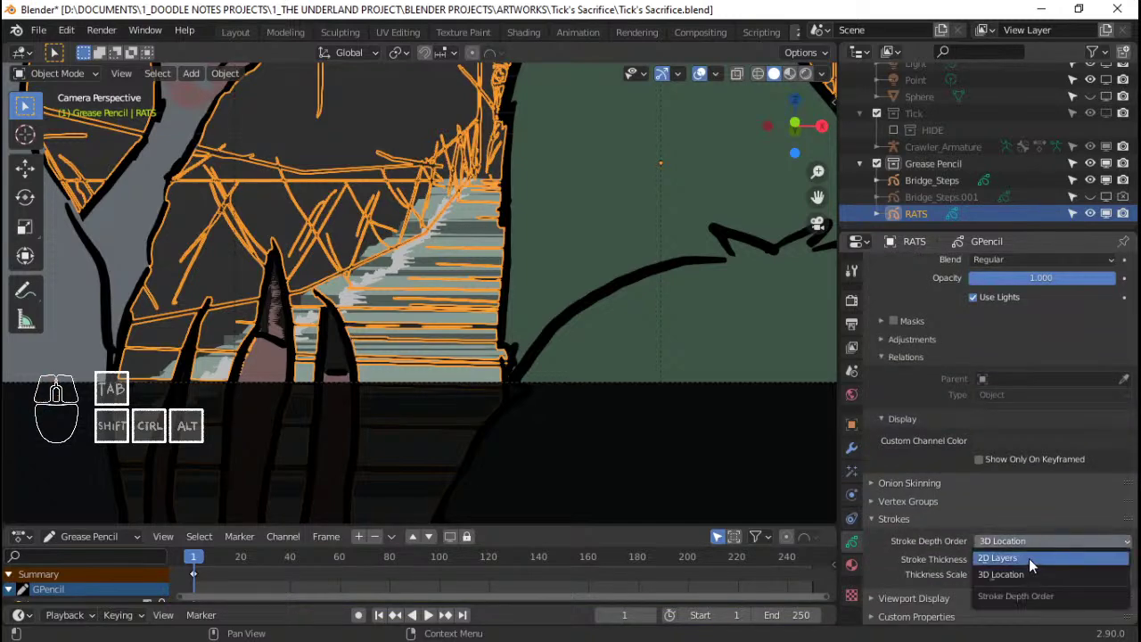
click(1028, 559)
scroll(595, 280, down, 4)
scroll(580, 263, up, 2)
key(a)
key(a)
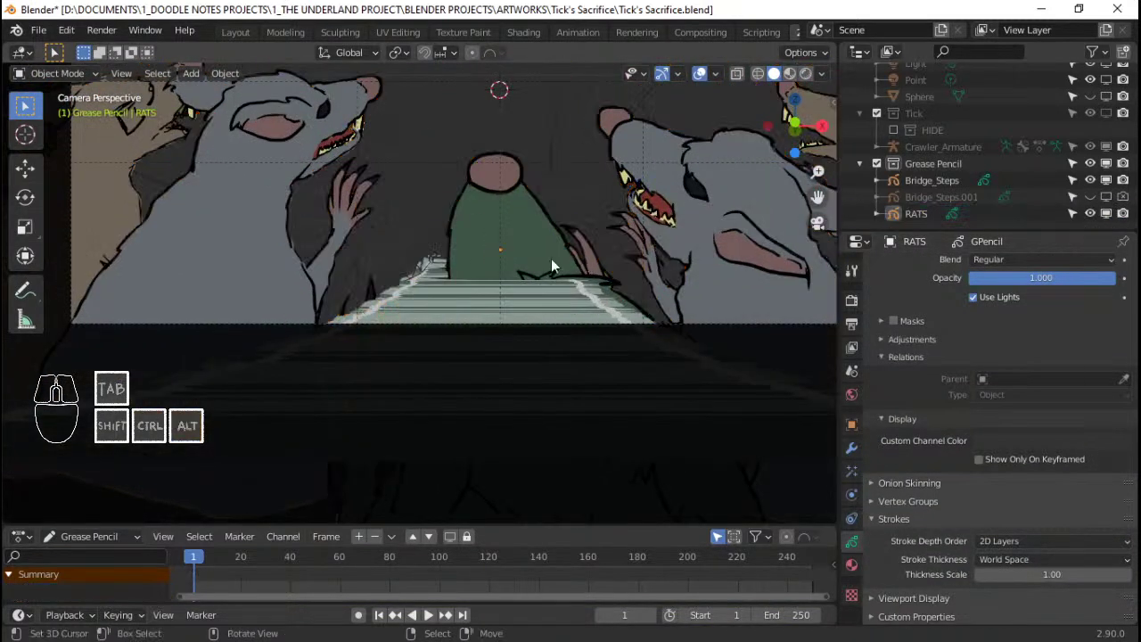
Select the Bridge_Steps object and set its stroke depth order to 2D Layers
click(437, 269)
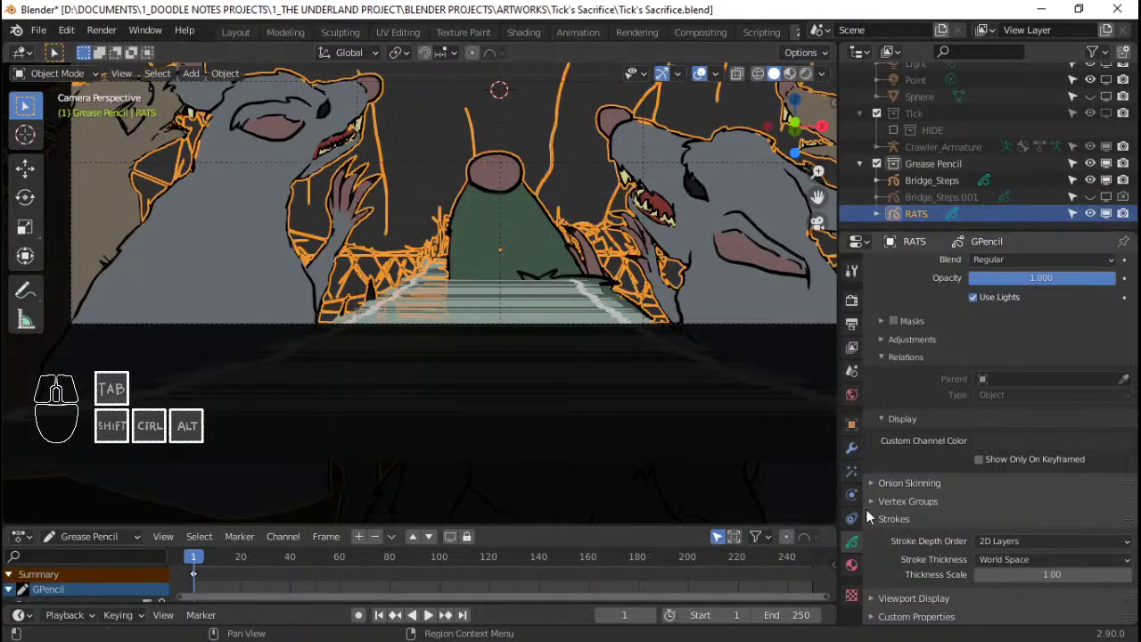
click(687, 407)
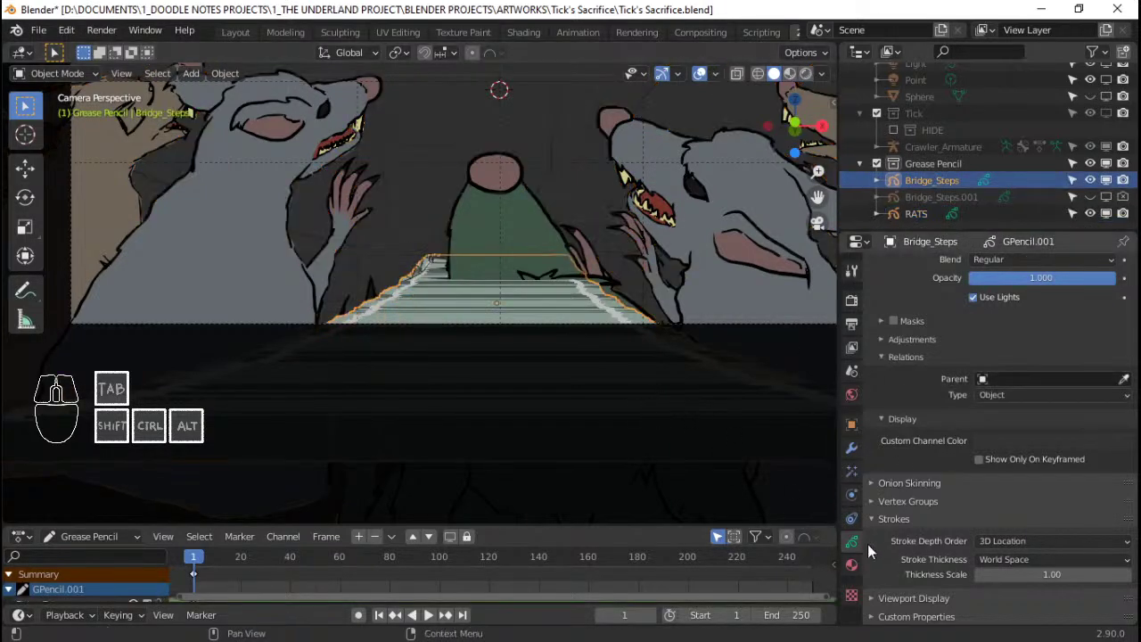
click(993, 540)
click(992, 557)
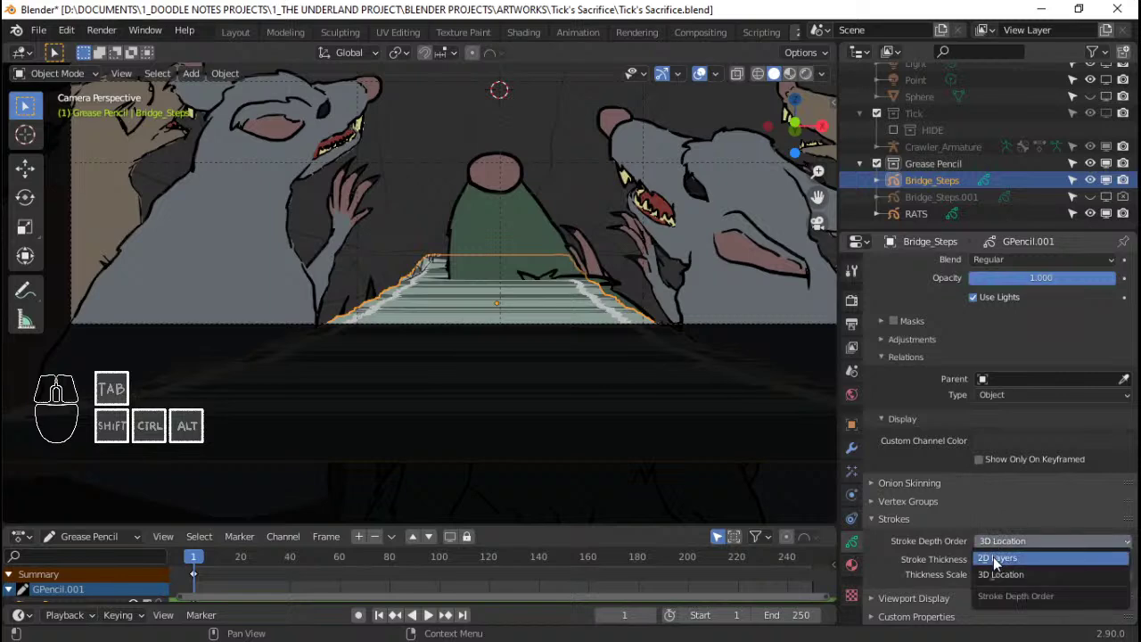
click(992, 557)
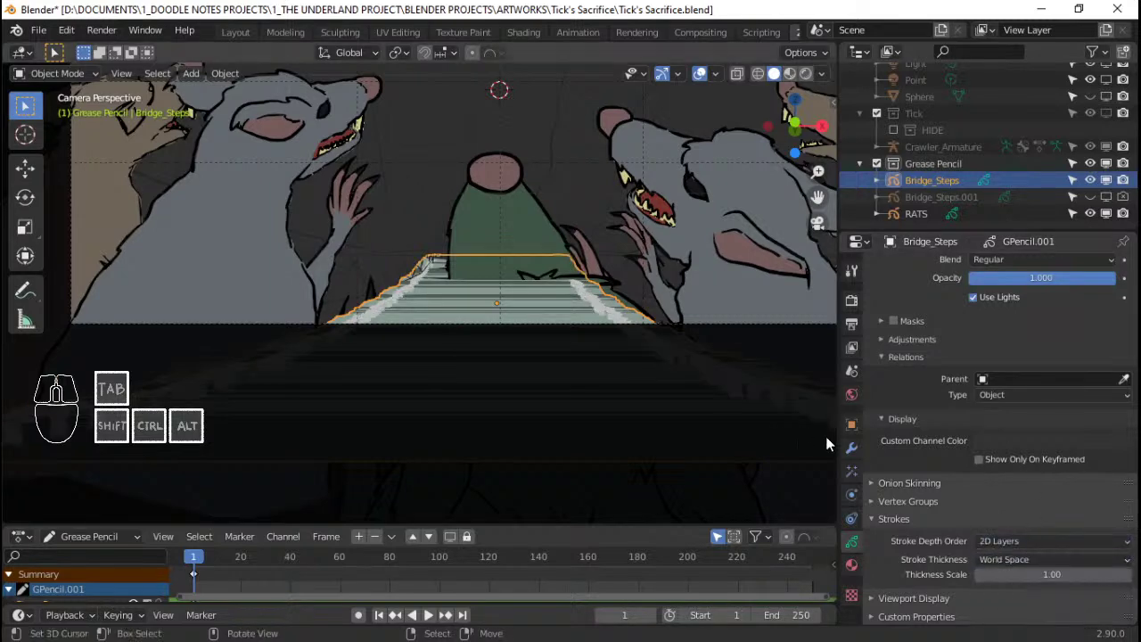
scroll(628, 341, up, 6)
scroll(619, 342, down, 5)
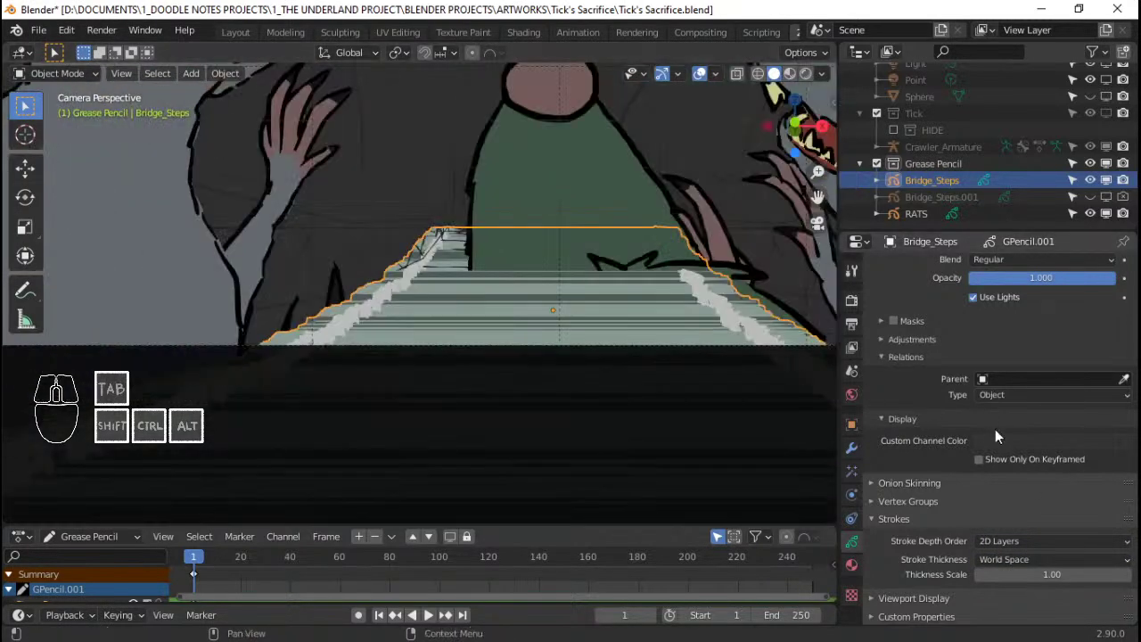
Make Steps_Rope the active layer of Bridge_Steps and return the stroke depth order to 3D Location
scroll(984, 426, up, 8)
scroll(914, 334, down, 8)
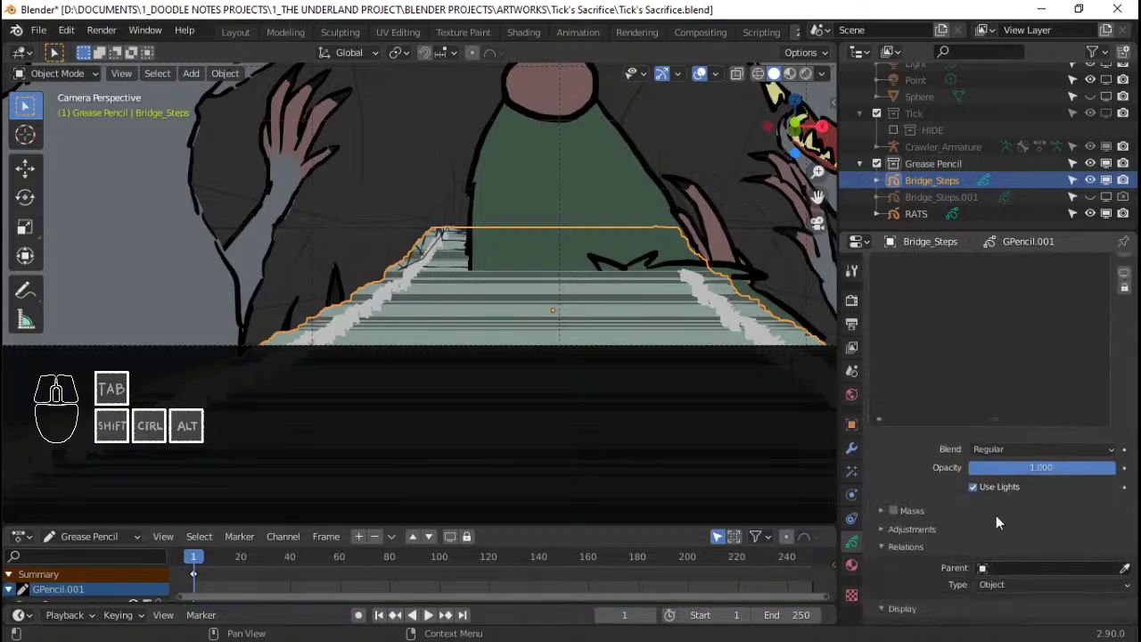
scroll(898, 419, up, 8)
scroll(955, 524, down, 6)
scroll(928, 463, up, 8)
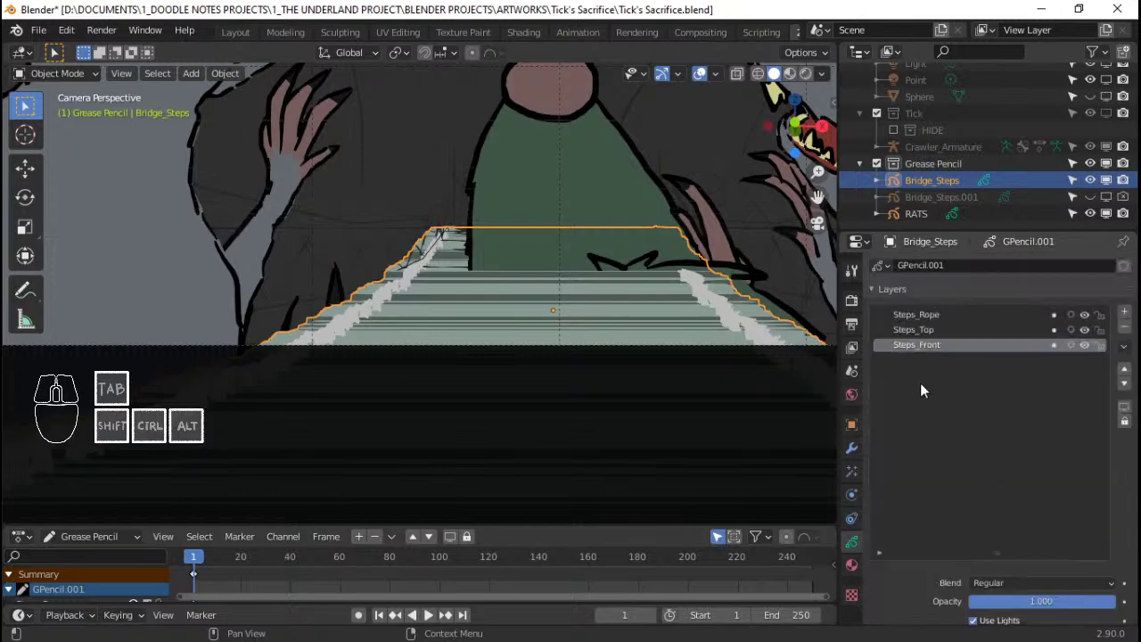
click(936, 313)
scroll(981, 435, down, 8)
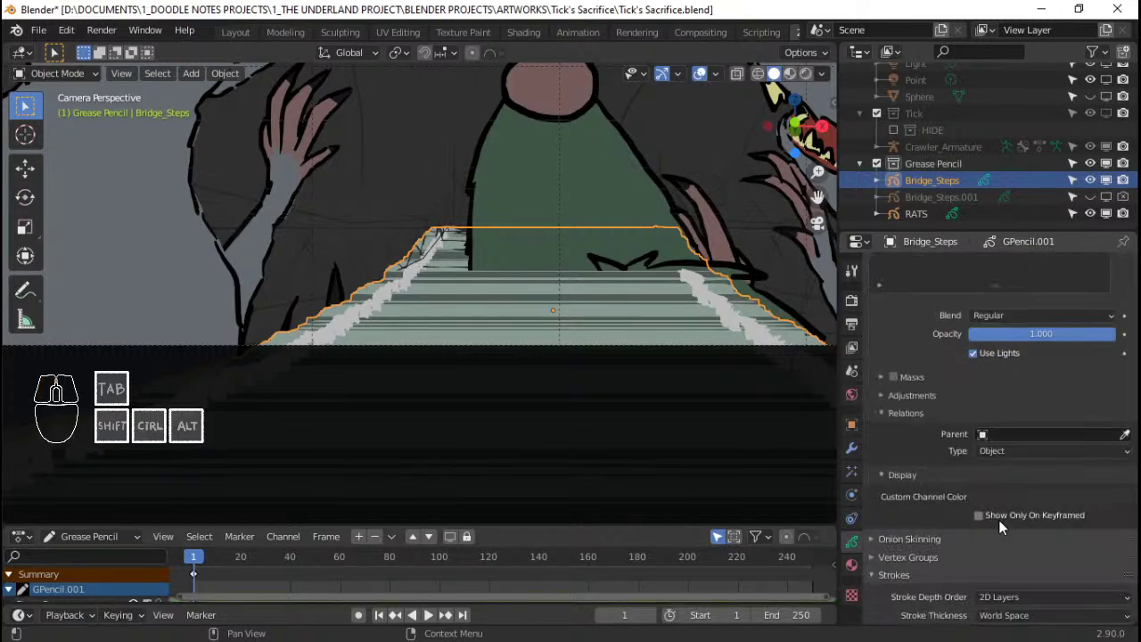
click(1006, 540)
click(1011, 576)
scroll(935, 334, up, 8)
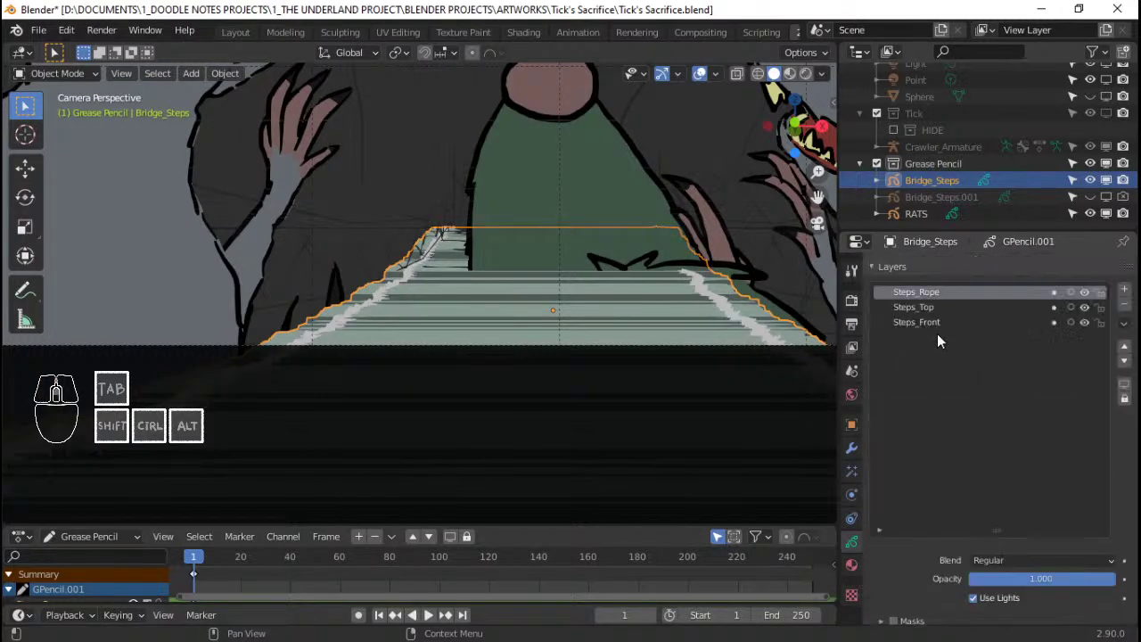
Make Steps_Front the active layer and reapply 3D Location as the stroke depth order
click(935, 328)
scroll(937, 464, down, 8)
scroll(937, 487, down, 1)
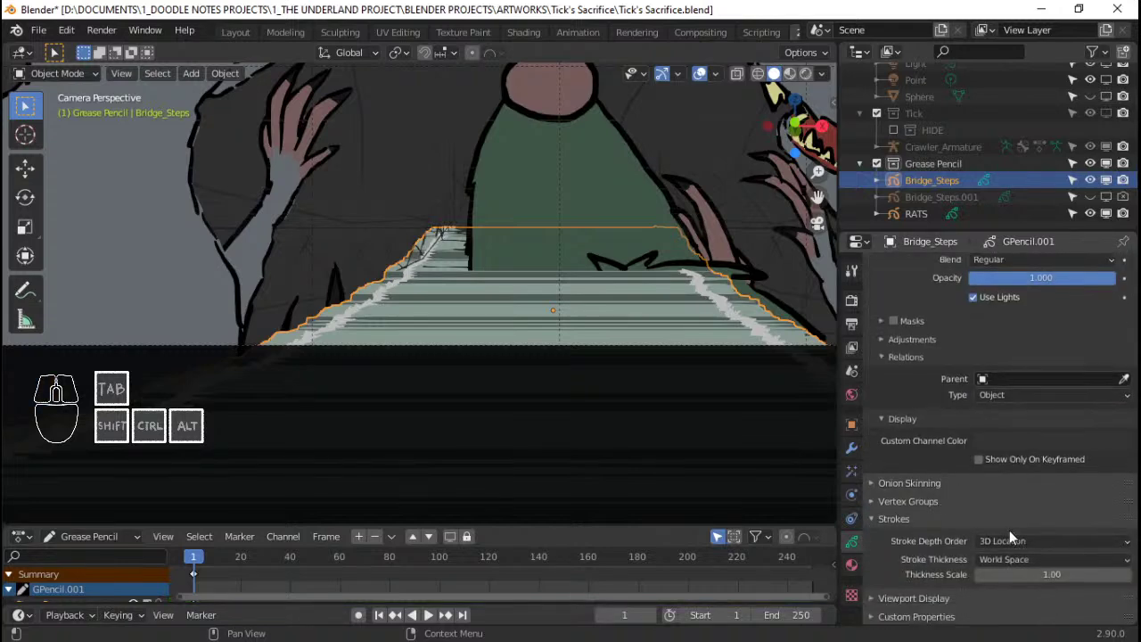
click(1006, 556)
click(1002, 577)
scroll(963, 482, up, 8)
scroll(930, 428, down, 8)
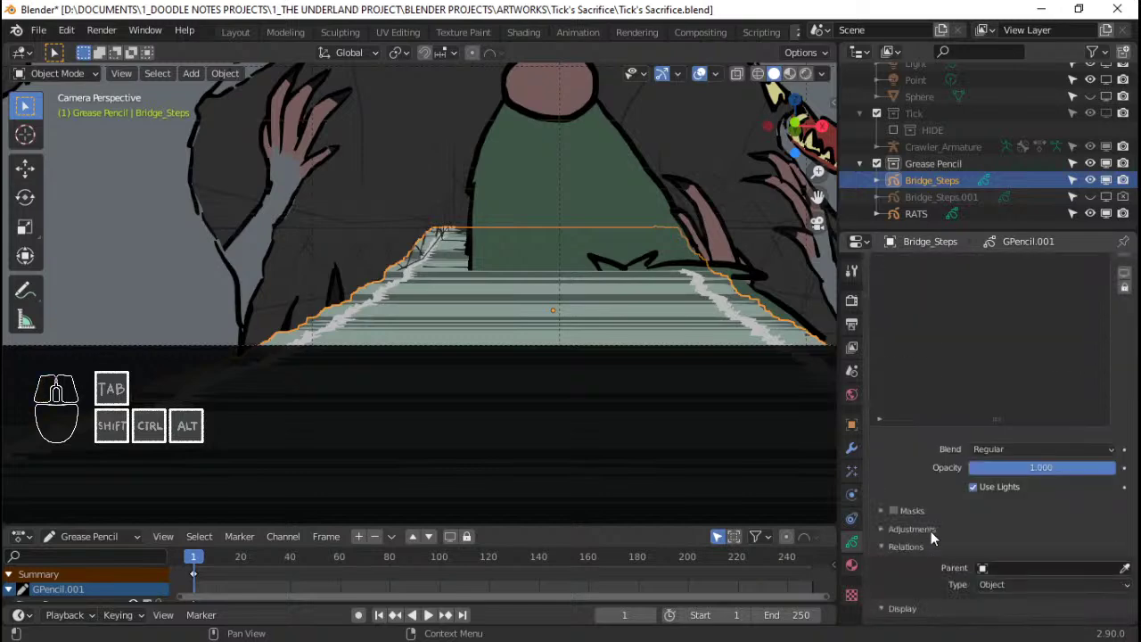
With Steps_Rope active, change the stroke depth order to 2D Layers, and check the setting with the Steps_Front layer active
click(997, 540)
scroll(962, 446, up, 8)
click(939, 314)
scroll(893, 332, down, 8)
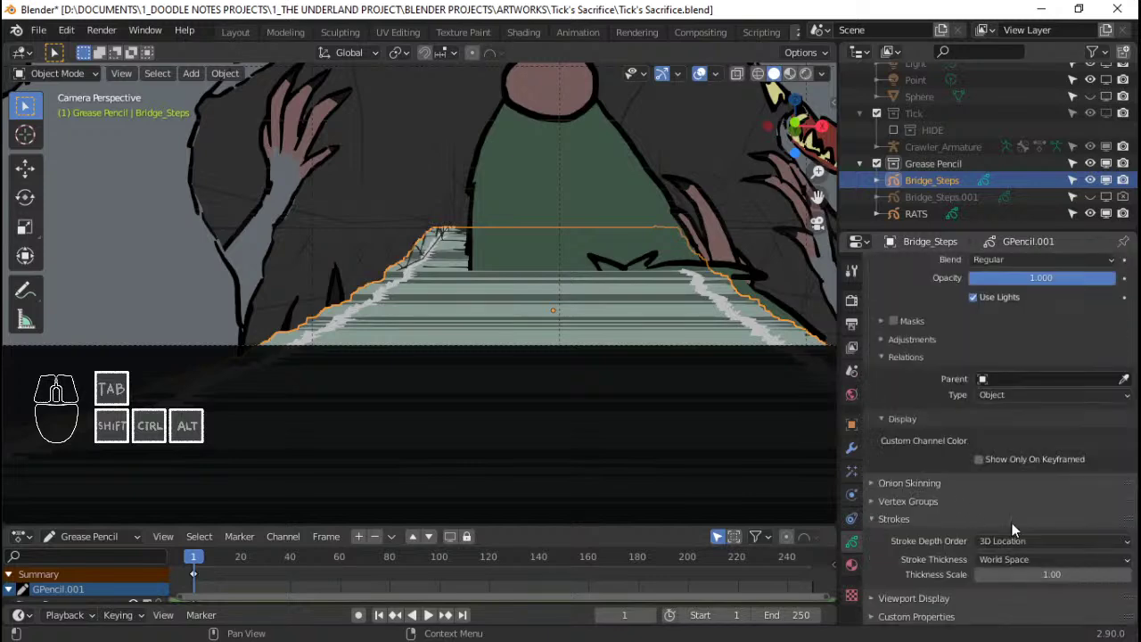
click(1016, 538)
click(1018, 555)
scroll(909, 424, up, 6)
scroll(939, 343, up, 2)
click(937, 343)
scroll(961, 517, down, 8)
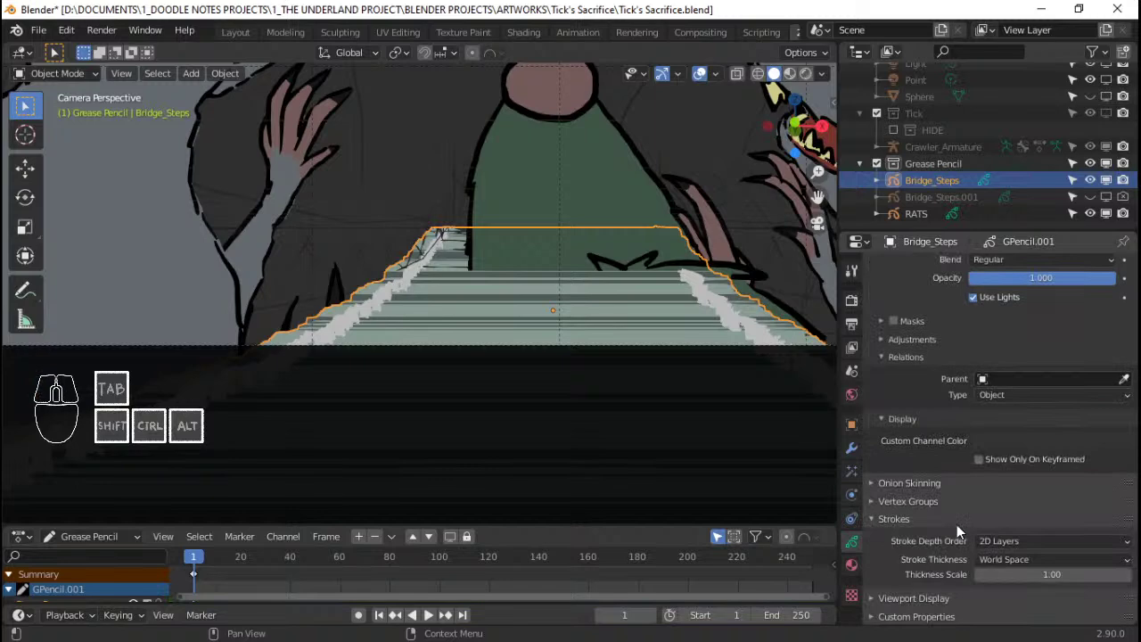
Select the RATS object and review its layer list, stroke depth order and stroke thickness options
click(622, 182)
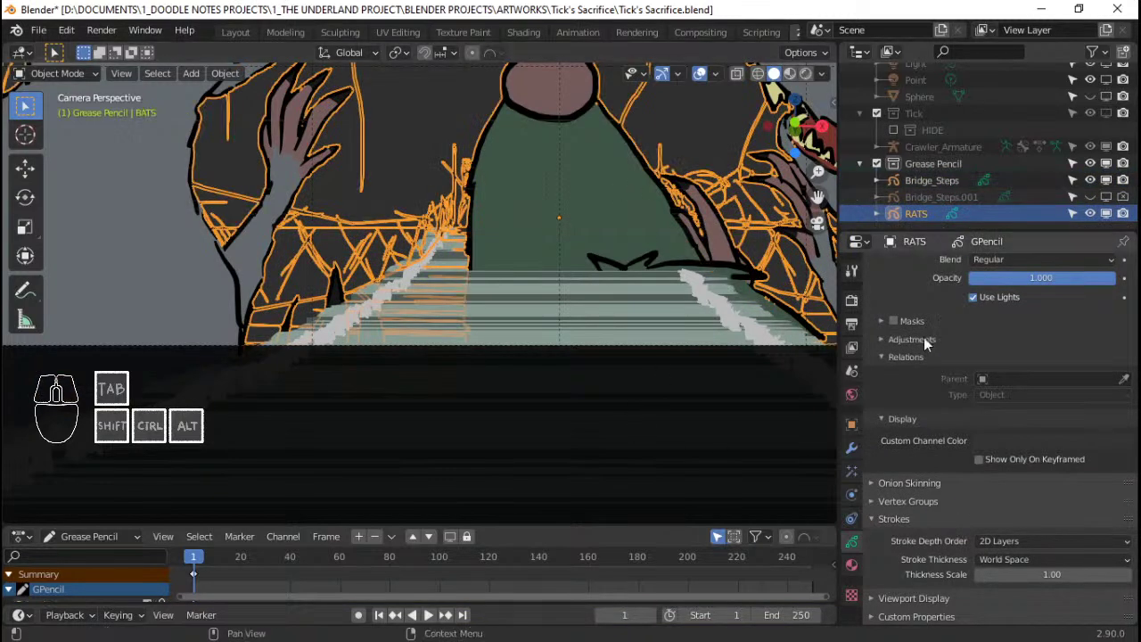
scroll(996, 405, up, 4)
scroll(1047, 323, up, 3)
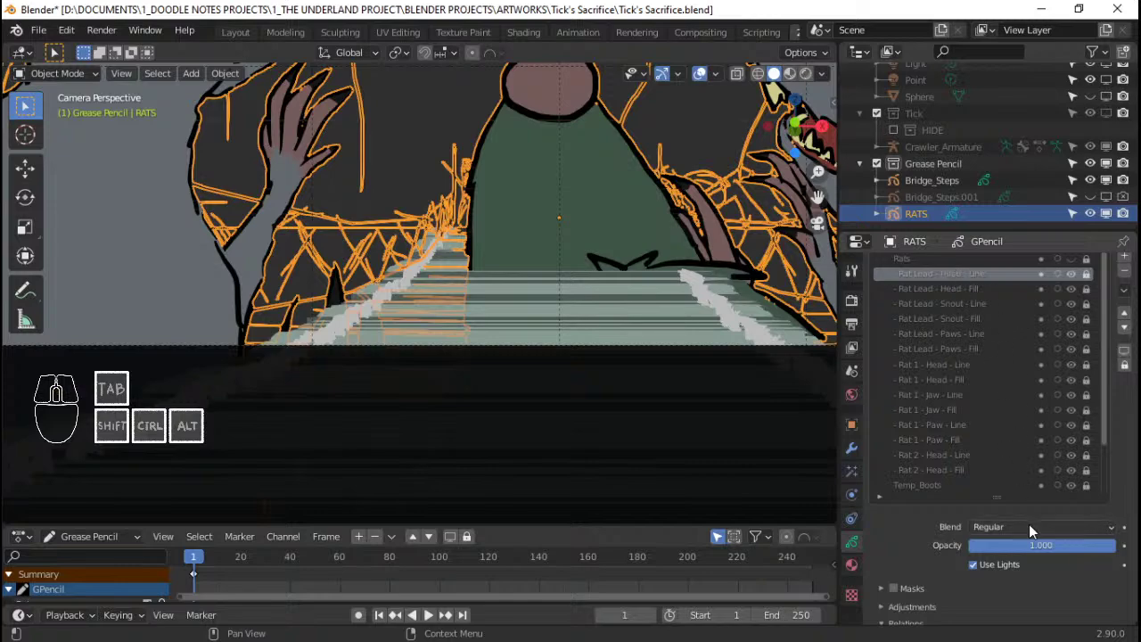
scroll(1033, 526, down, 8)
click(1023, 559)
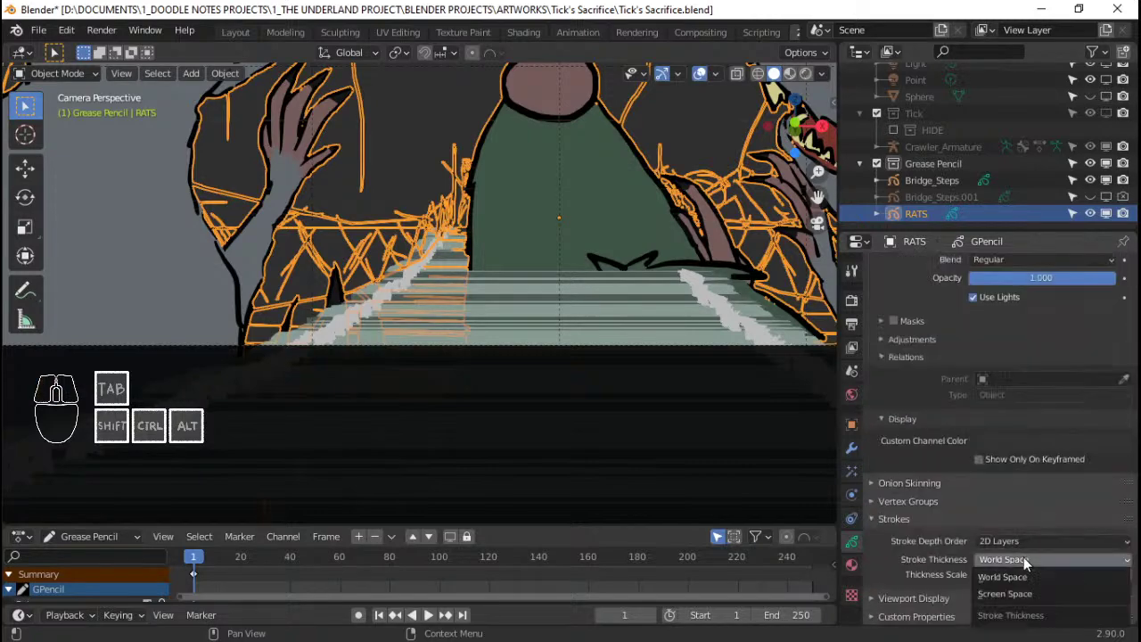
click(1024, 557)
scroll(659, 299, down, 6)
Examine from several angles outside the camera how the rats' drawings overlap the bridge steps
mouse_move(659, 299)
middle_down()
mouse_move(523, 321)
mouse_move(659, 395)
mouse_move(502, 350)
mouse_move(561, 382)
mouse_move(598, 359)
middle_up()
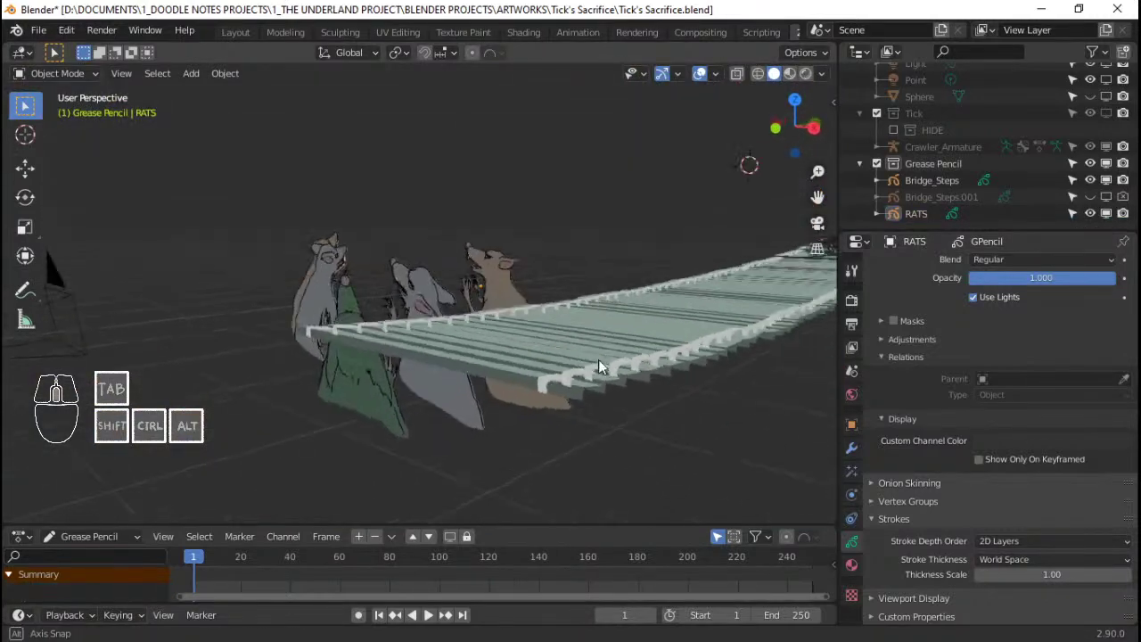
click(514, 300)
mouse_move(514, 299)
middle_down()
mouse_move(637, 297)
mouse_move(475, 314)
mouse_move(576, 382)
mouse_move(491, 369)
middle_up()
click(491, 369)
middle_drag(412, 374, 652, 444)
mouse_move(917, 214)
mouse_down()
mouse_move(935, 182)
mouse_move(920, 212)
mouse_up()
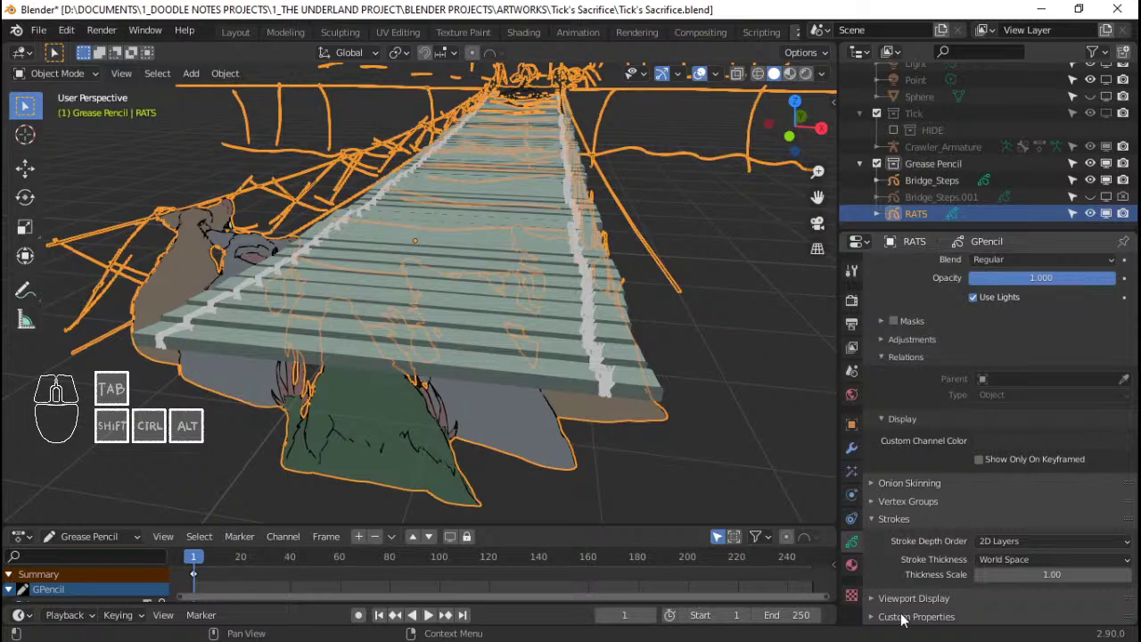
middle_drag(625, 484, 547, 434)
Enlarge the Dope Sheet, collapse the channels of both RATS and Bridge_Steps, and save the file
drag(497, 527, 548, 321)
middle_drag(569, 246, 341, 263)
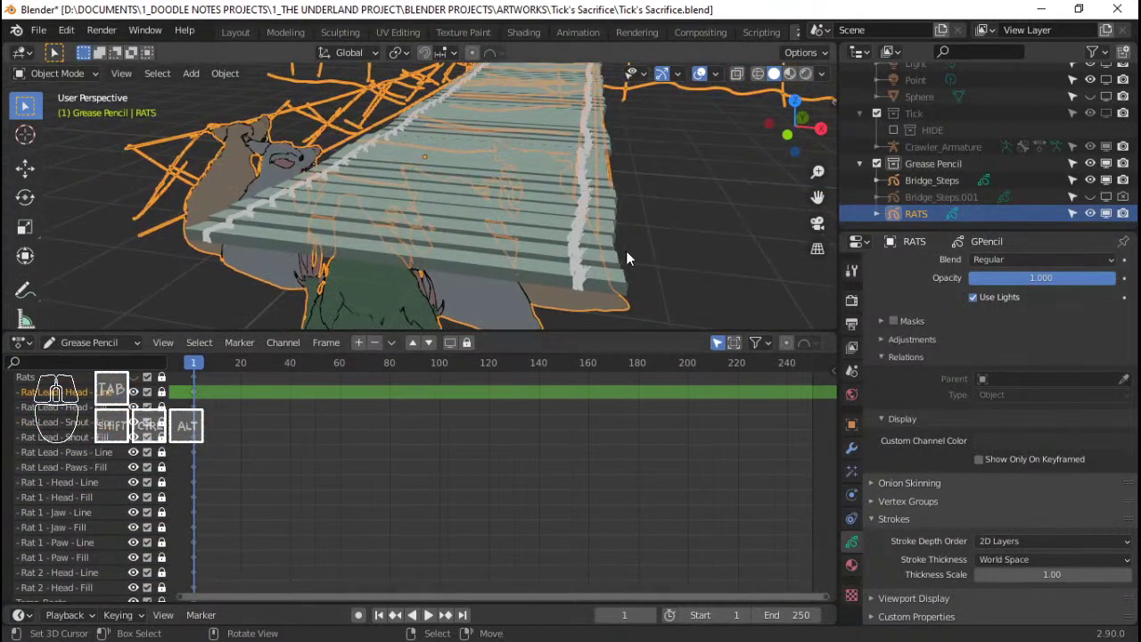
shift+click(621, 222)
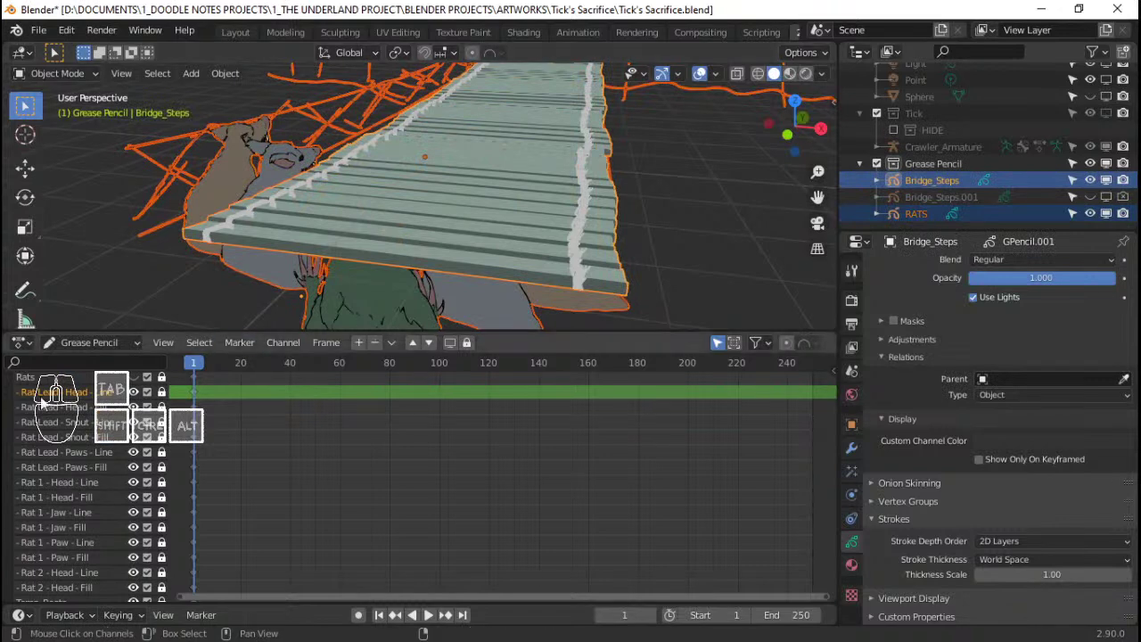
scroll(42, 403, up, 2)
click(9, 396)
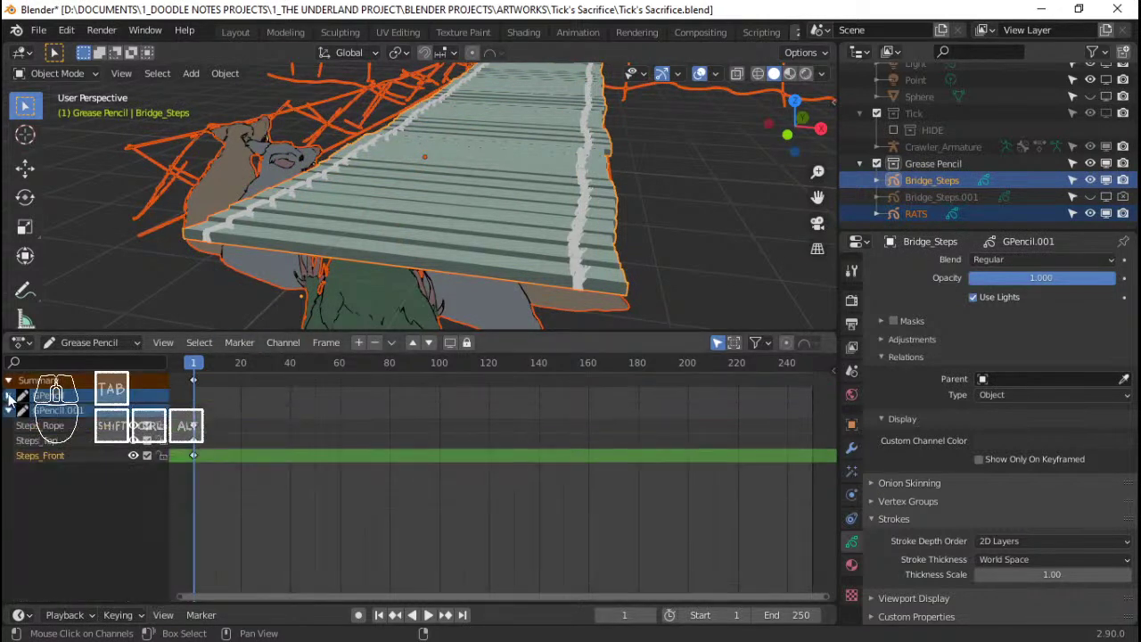
click(8, 411)
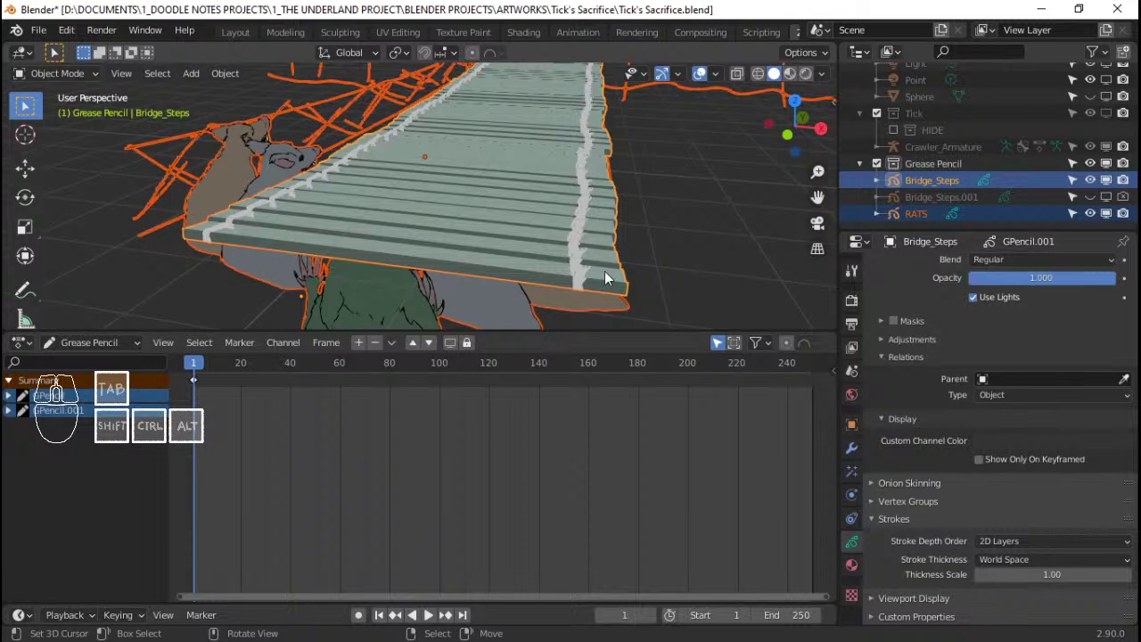
key(ctrl+s)
Select only the Bridge_Steps object and set its stroke depth order to 3D Location
middle_drag(598, 249, 525, 254)
click(555, 284)
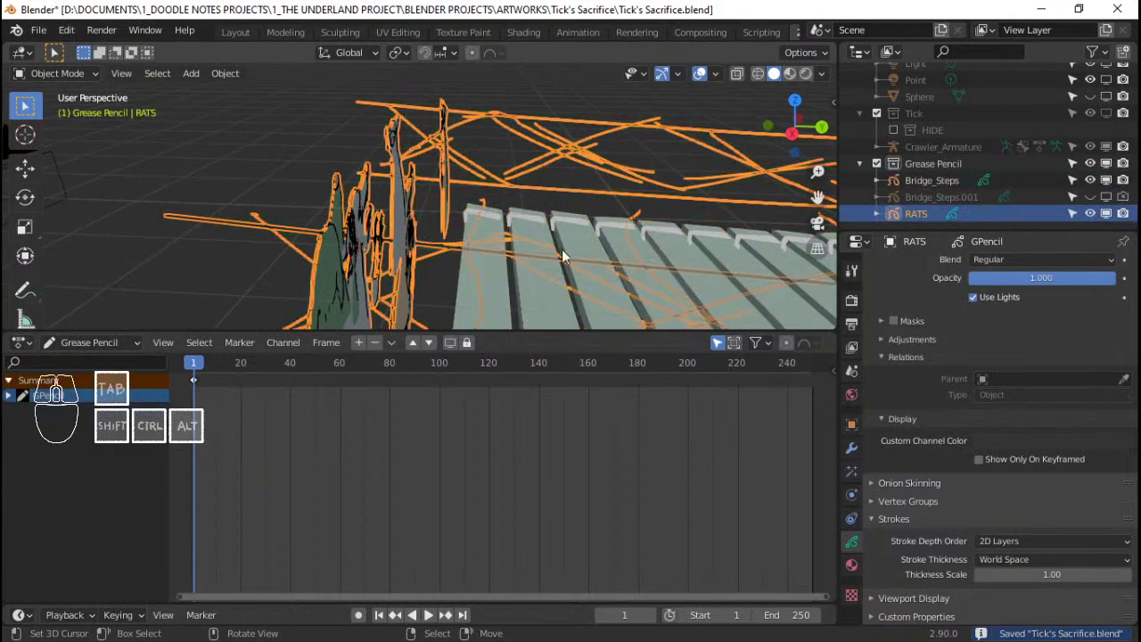
click(552, 246)
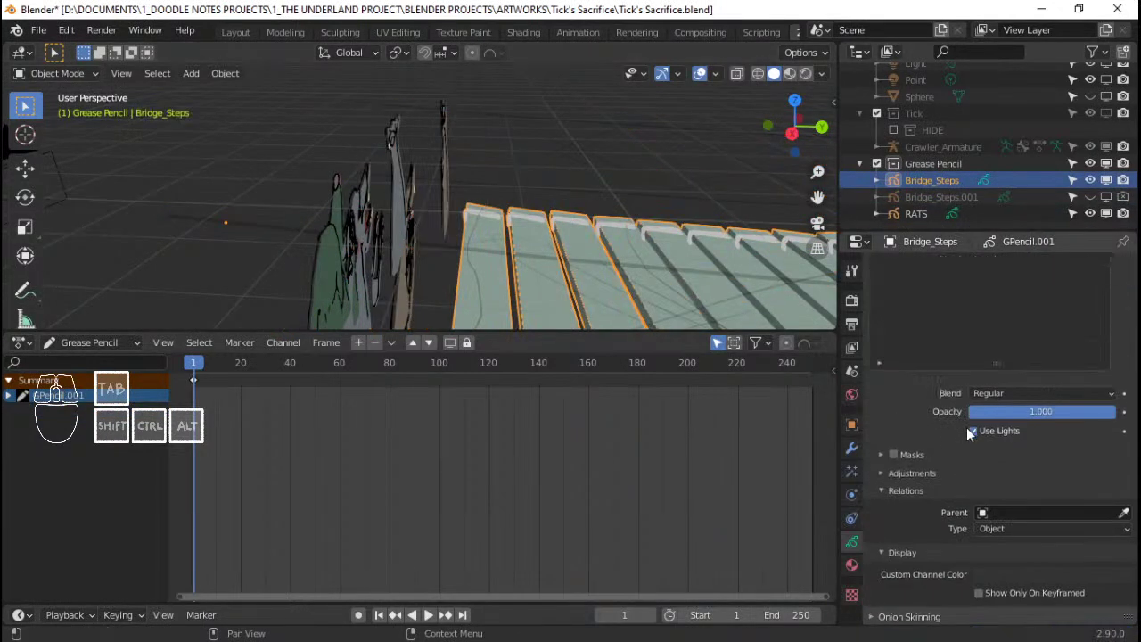
click(1017, 541)
click(1013, 575)
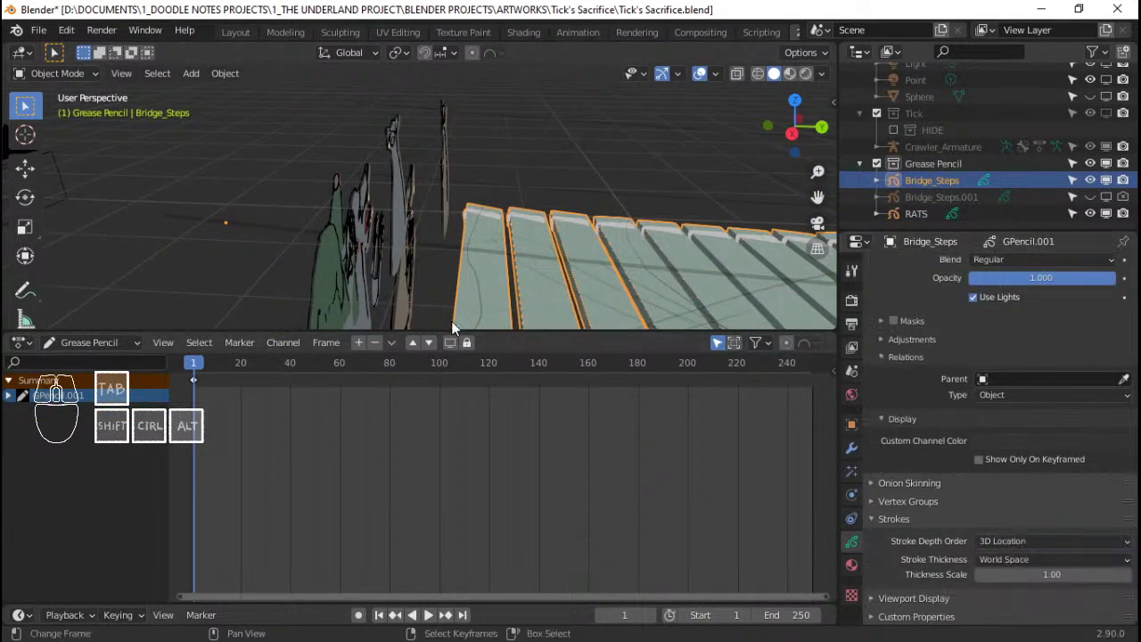
Select the RATS object, set its stroke depth order to 3D Location and deselect it
click(422, 304)
click(1054, 541)
click(1001, 574)
mouse_move(420, 263)
middle_down()
mouse_move(472, 243)
mouse_move(517, 193)
mouse_move(409, 137)
middle_up()
click(474, 243)
Return to the camera view with all the rats framed and save the file
key(KP_0)
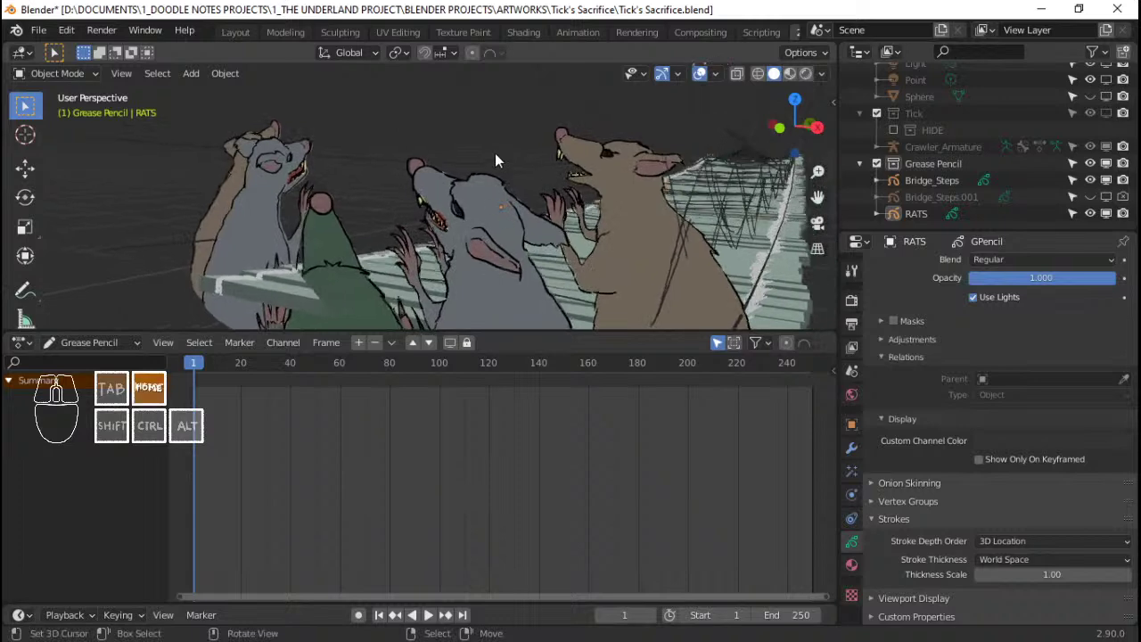
shift+middle_drag(552, 191, 568, 221)
scroll(603, 221, down, 2)
scroll(604, 221, up, 2)
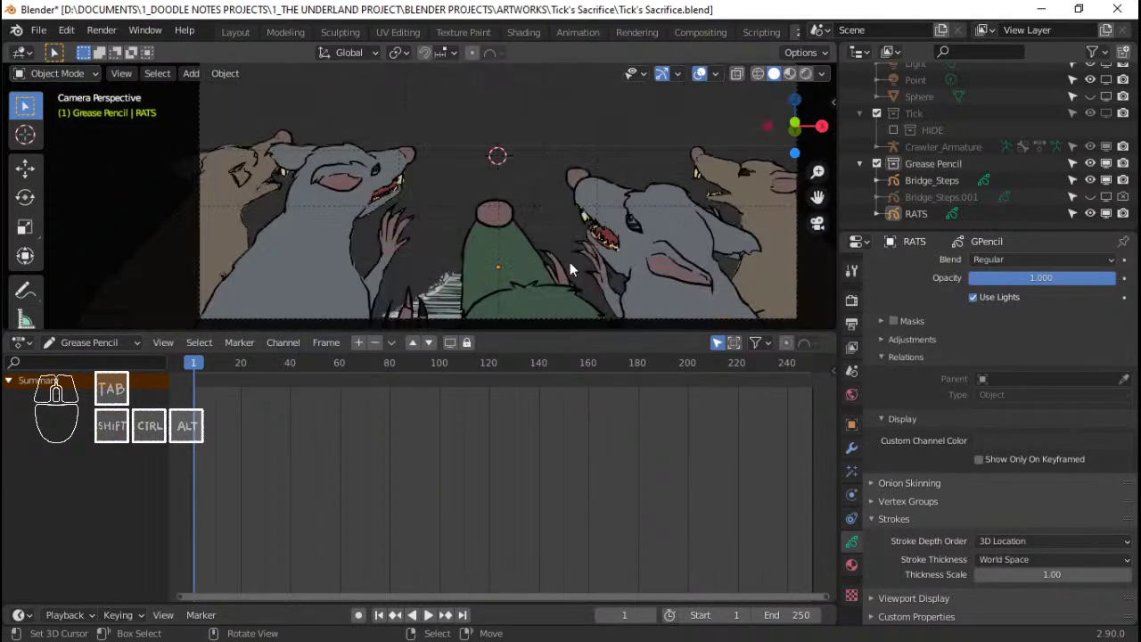
shift+middle_drag(571, 270, 581, 269)
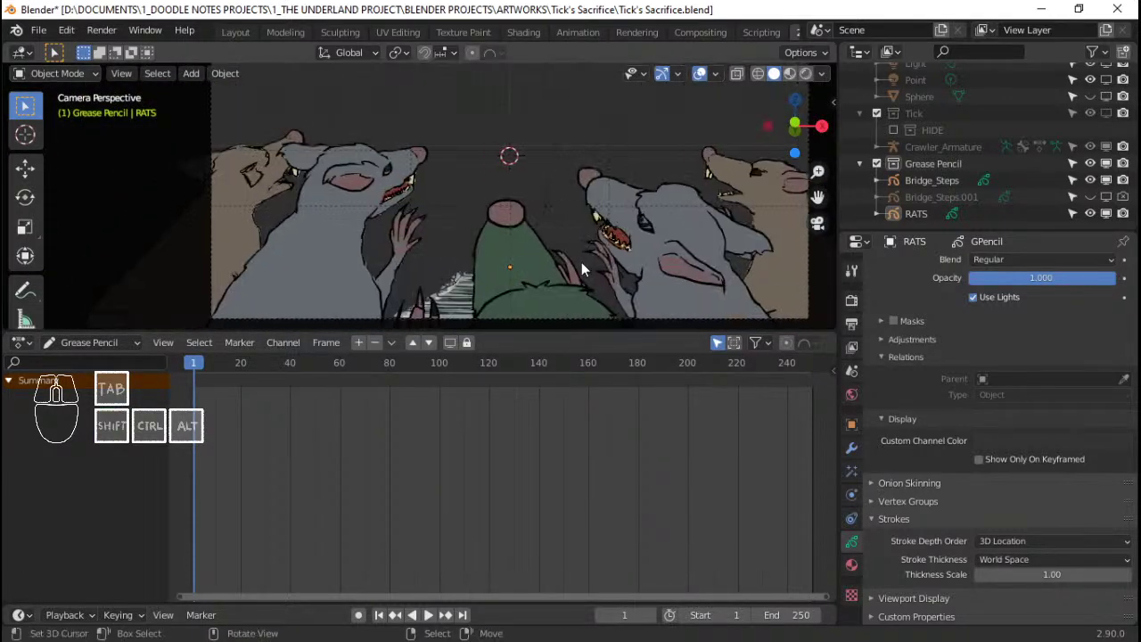
key(ctrl+s)
Examine the rats' ears, eyes and jaws through the camera for sorting errors, and deselect everything
scroll(609, 237, up, 3)
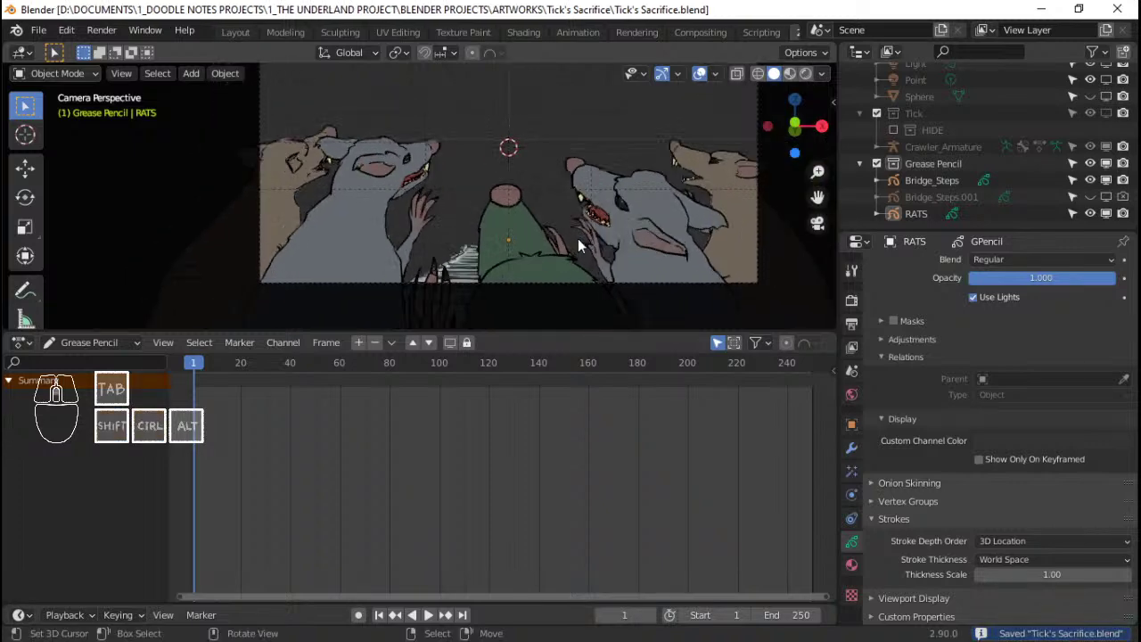
scroll(520, 272, up, 2)
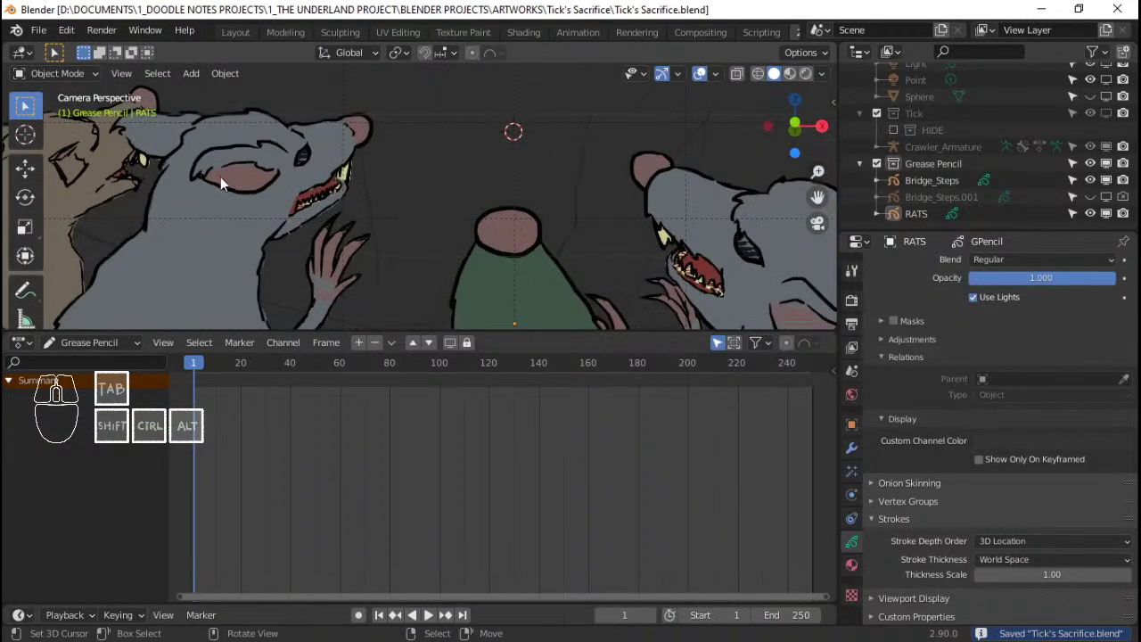
click(753, 258)
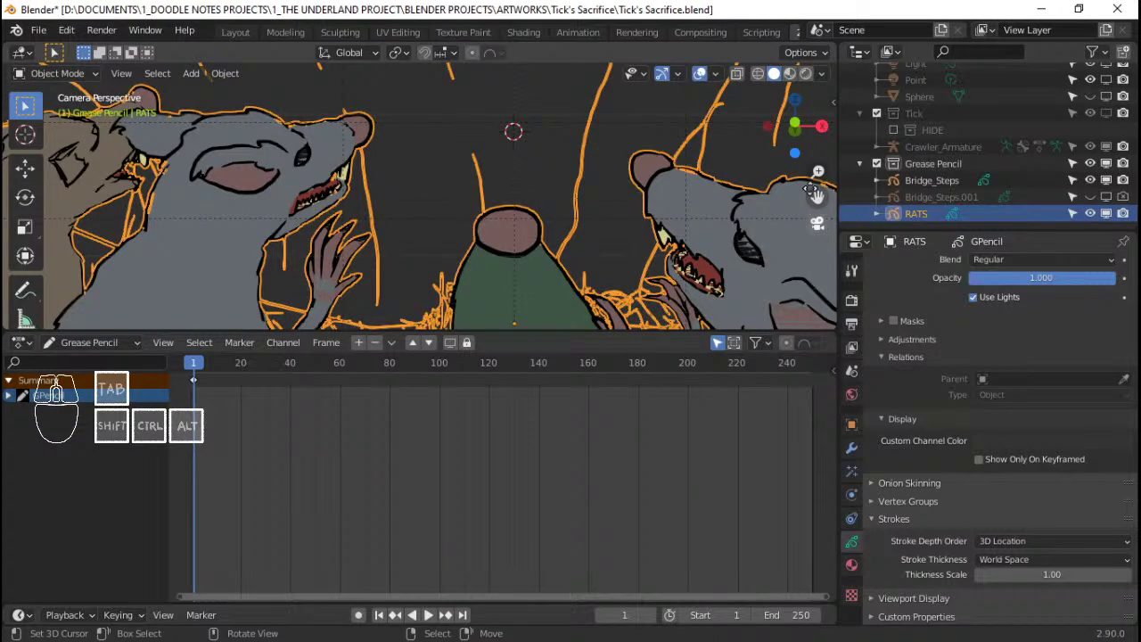
scroll(540, 132, down, 4)
mouse_move(639, 213)
middle_down()
mouse_move(420, 225)
mouse_move(377, 257)
mouse_move(304, 220)
mouse_move(474, 183)
mouse_move(616, 171)
mouse_move(370, 190)
mouse_move(443, 191)
middle_up()
key(alt+a)
With the bridge's far end framed in right orthographic view, save the file and make Grease Pencil the active collection
key(KP_3)
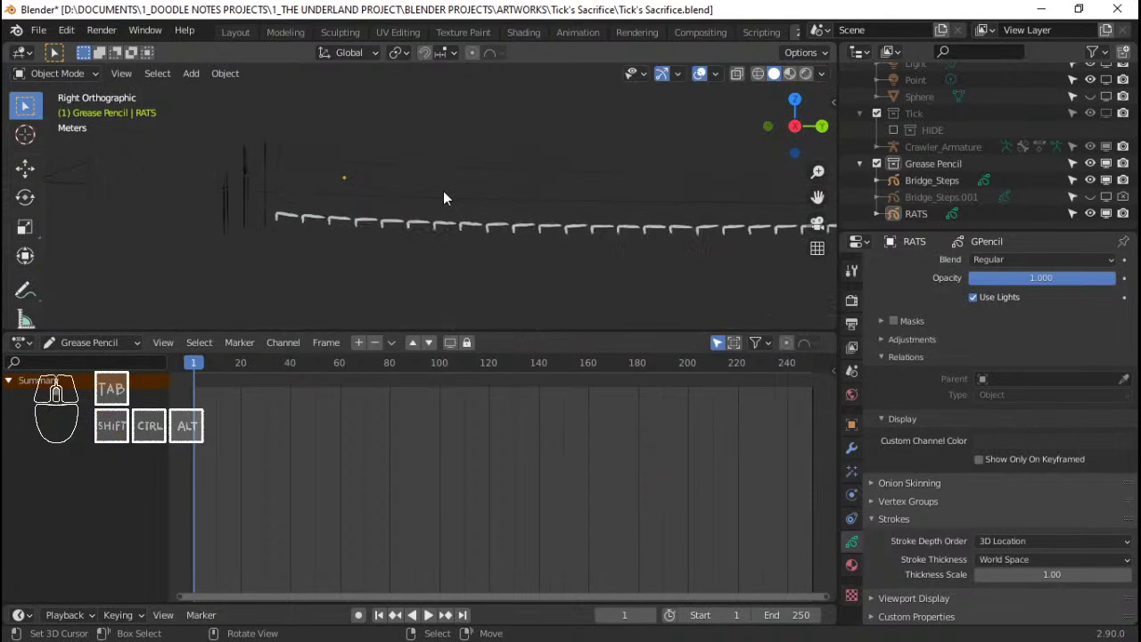
scroll(481, 159, down, 9)
shift+middle_drag(679, 193, 531, 221)
scroll(531, 220, up, 5)
shift+middle_drag(624, 237, 521, 220)
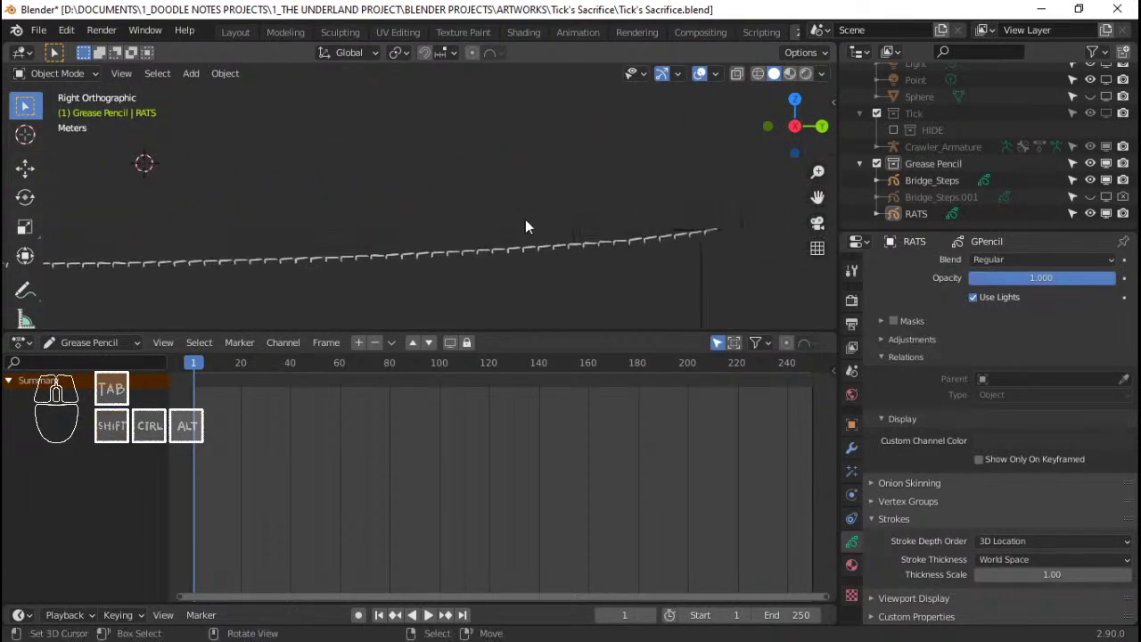
click(653, 247)
key(ctrl+s)
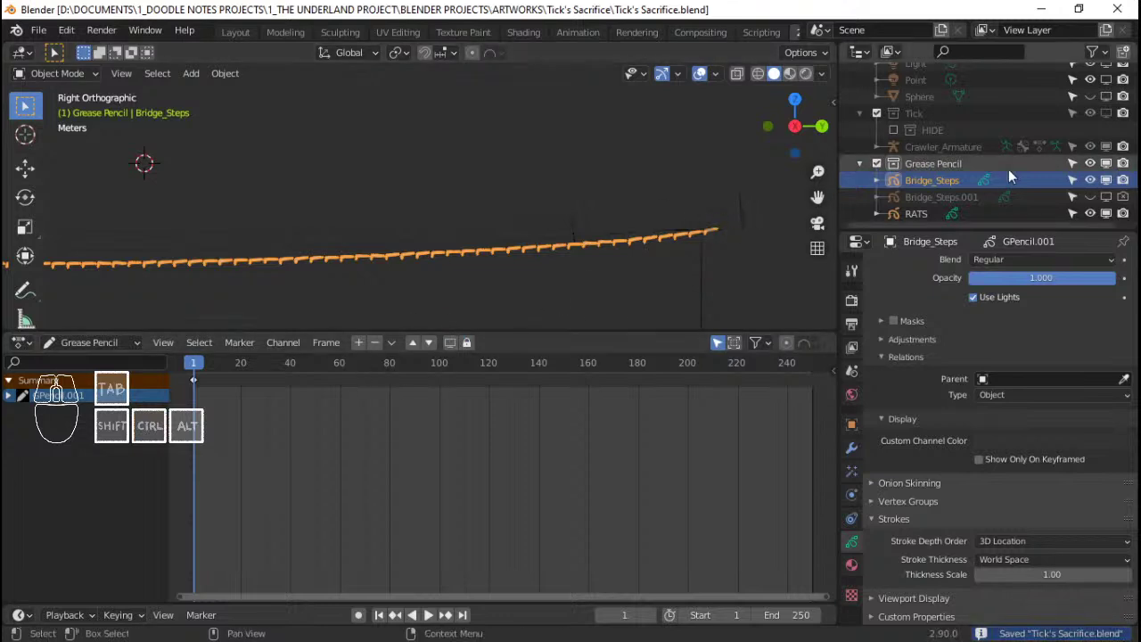
click(934, 164)
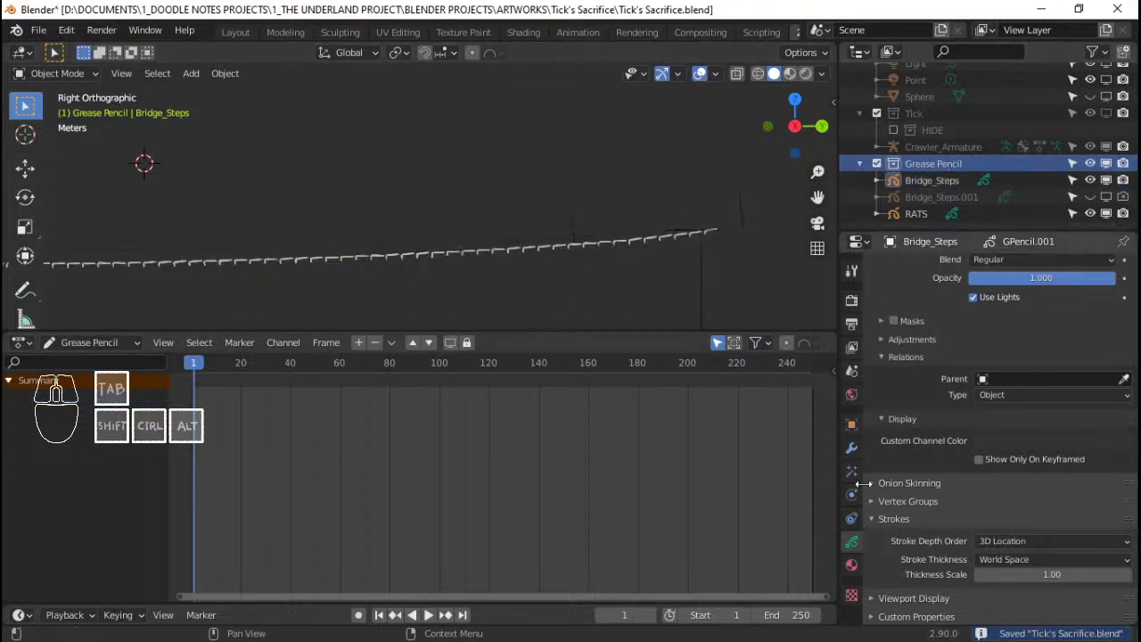
Select the Bridge_Steps object and snap the 3D cursor to its origin as the active object
key(shift+a)
shift+middle_drag(151, 234, 499, 214)
key(shift+s)
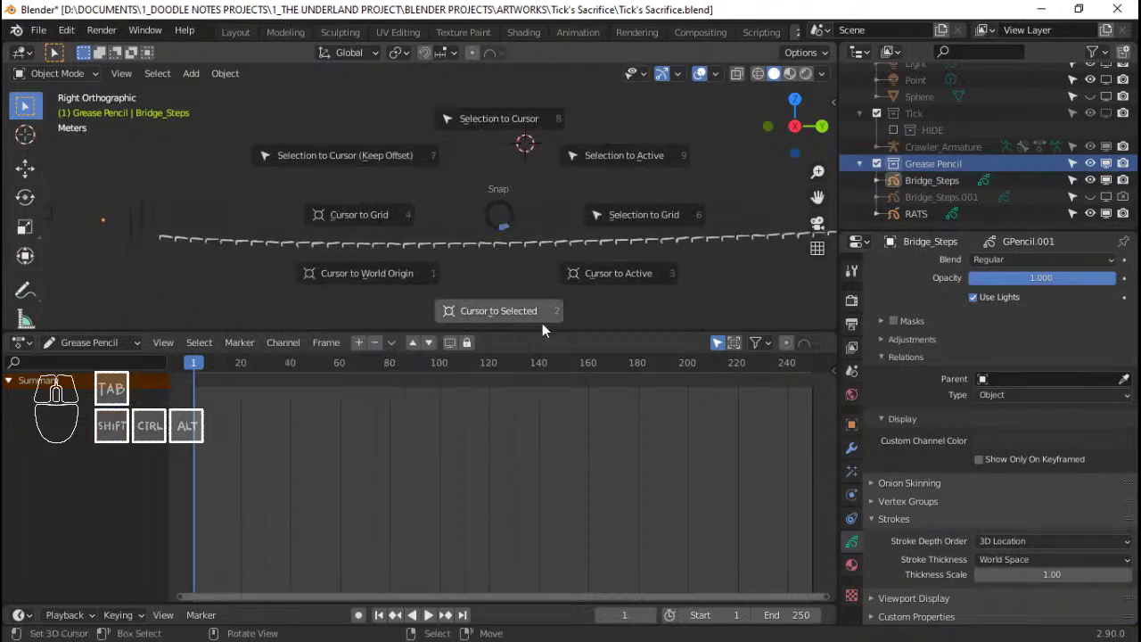
click(401, 272)
key(shift+a)
mouse_move(547, 181)
click(321, 242)
key(shift+s)
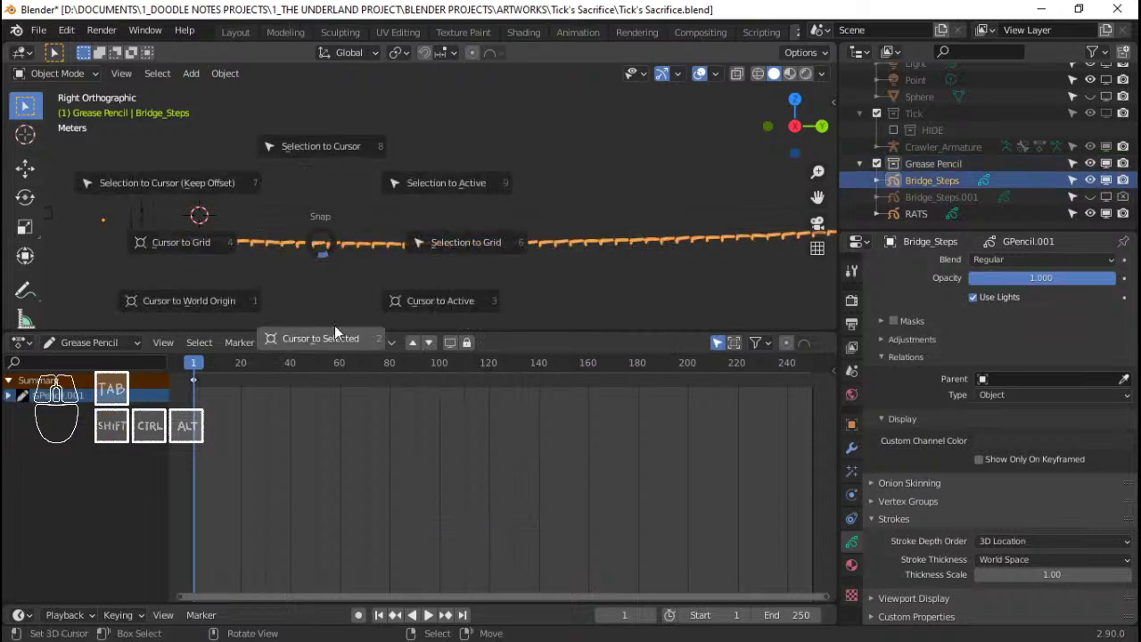
click(419, 303)
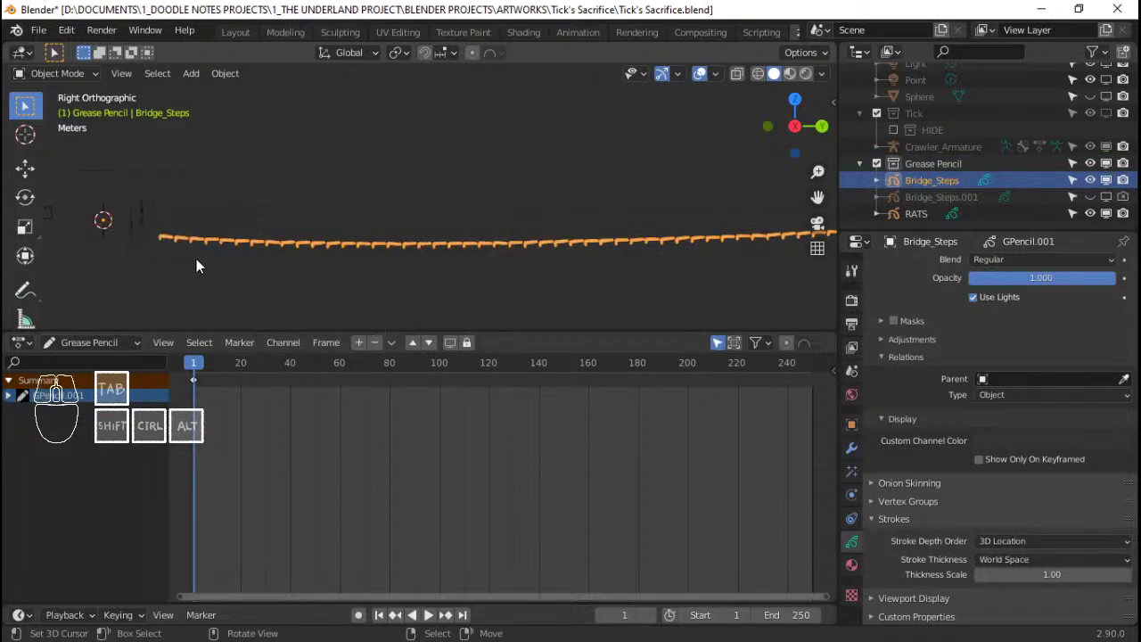
Add a blank Grease Pencil object at the 3D cursor
key(shift+a)
key(shift+a)
mouse_move(500, 285)
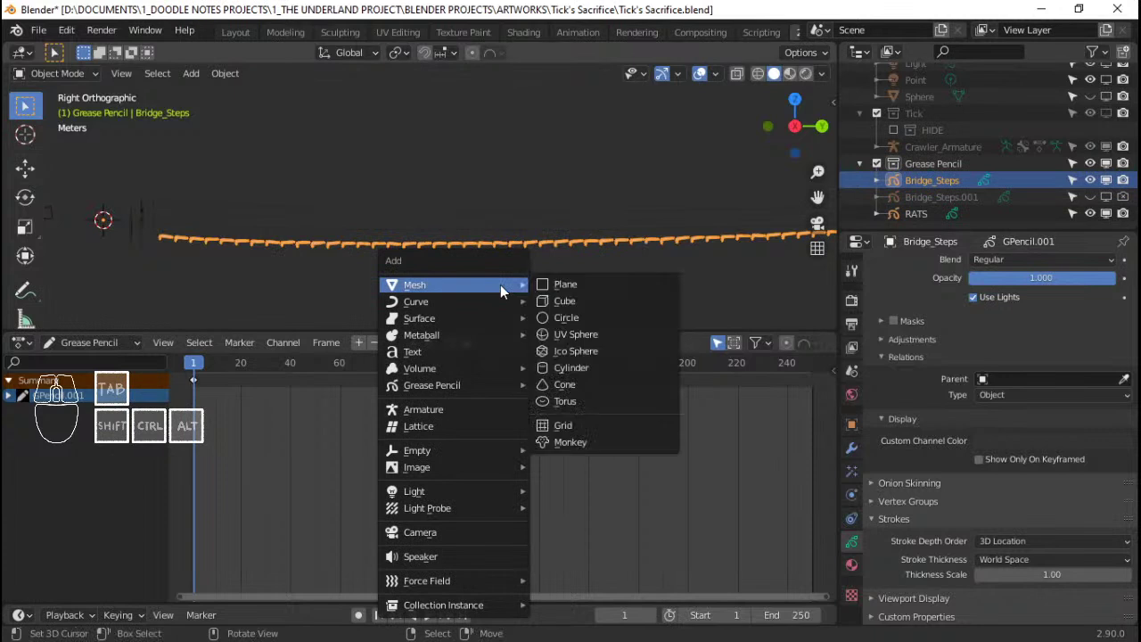
mouse_move(481, 384)
click(591, 385)
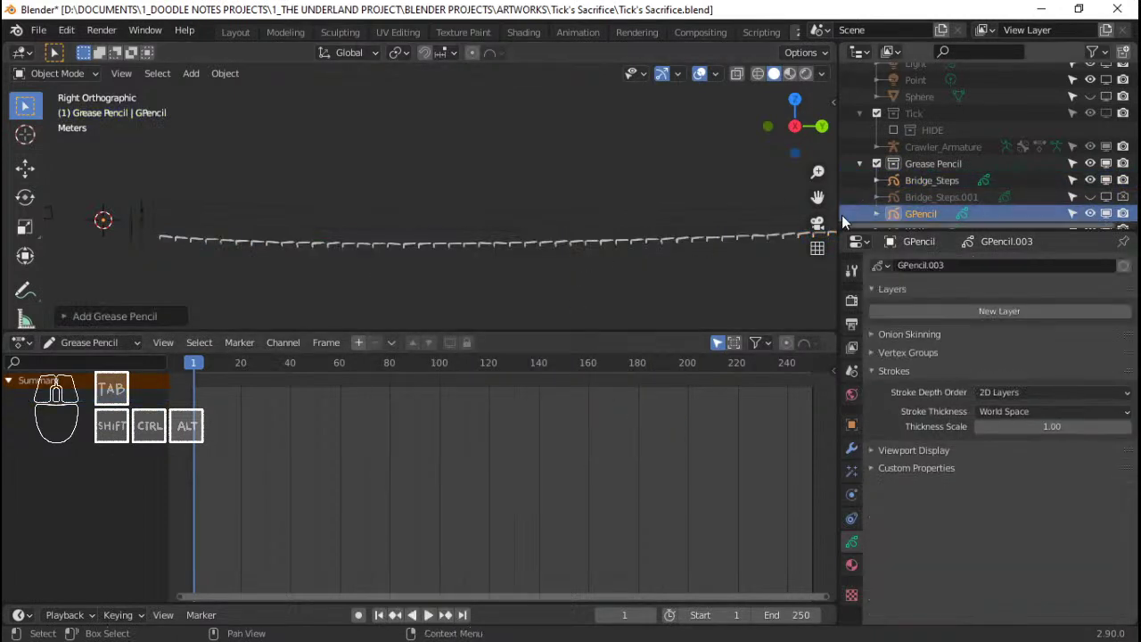
Rename the new Grease Pencil object Bridge_Rope Web and save the file
double_click(928, 214)
text(B)
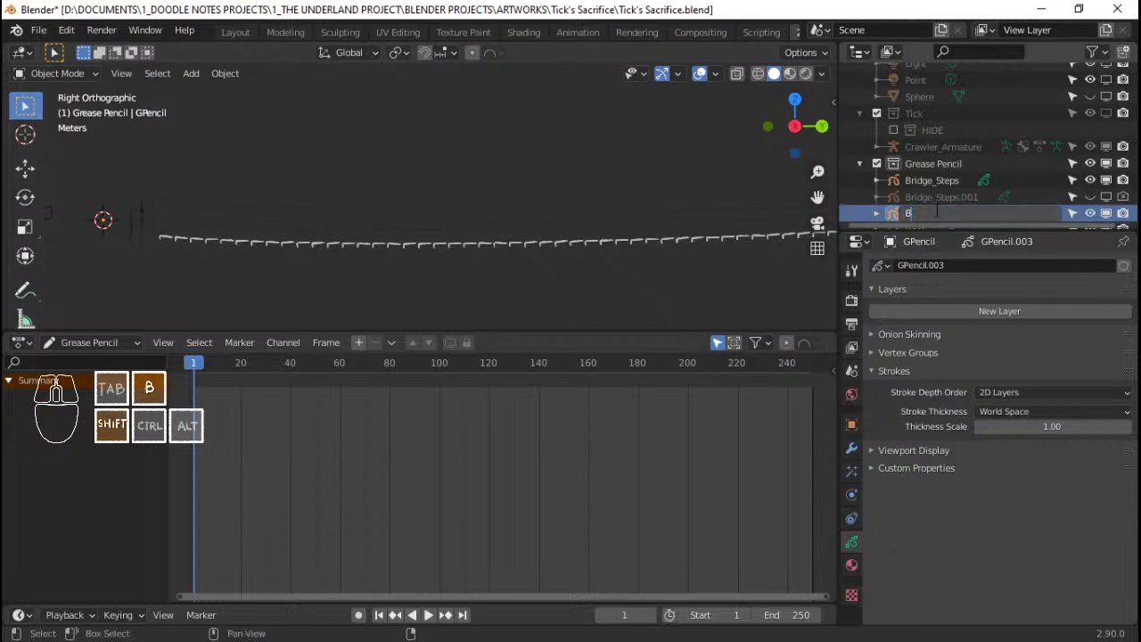
text(ridge_Rope)
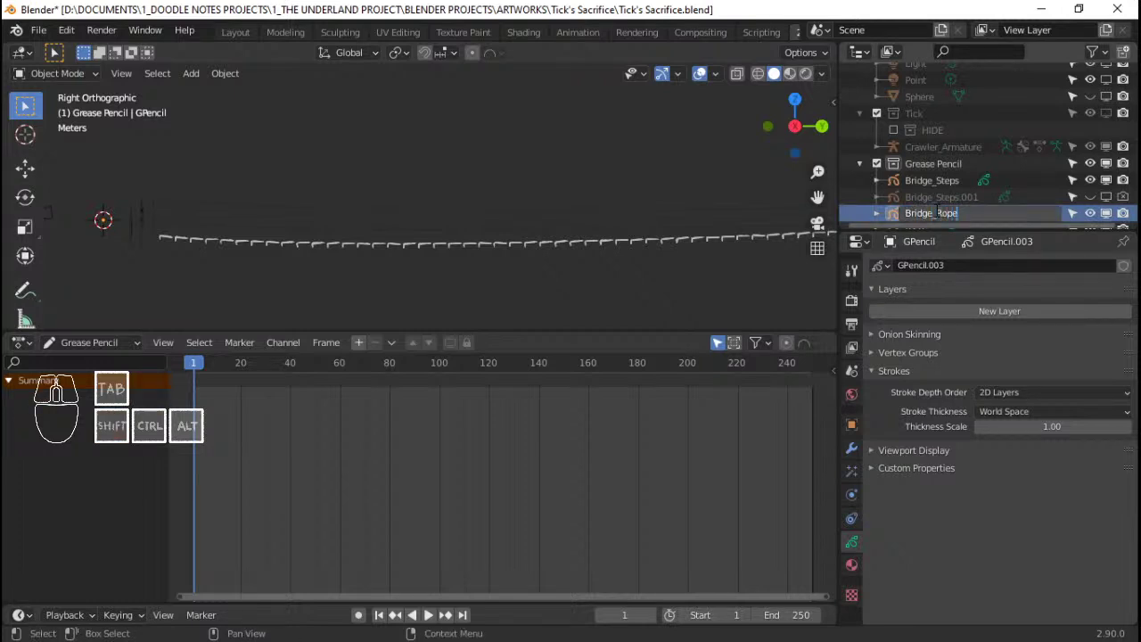
text(_Web)
key(Return)
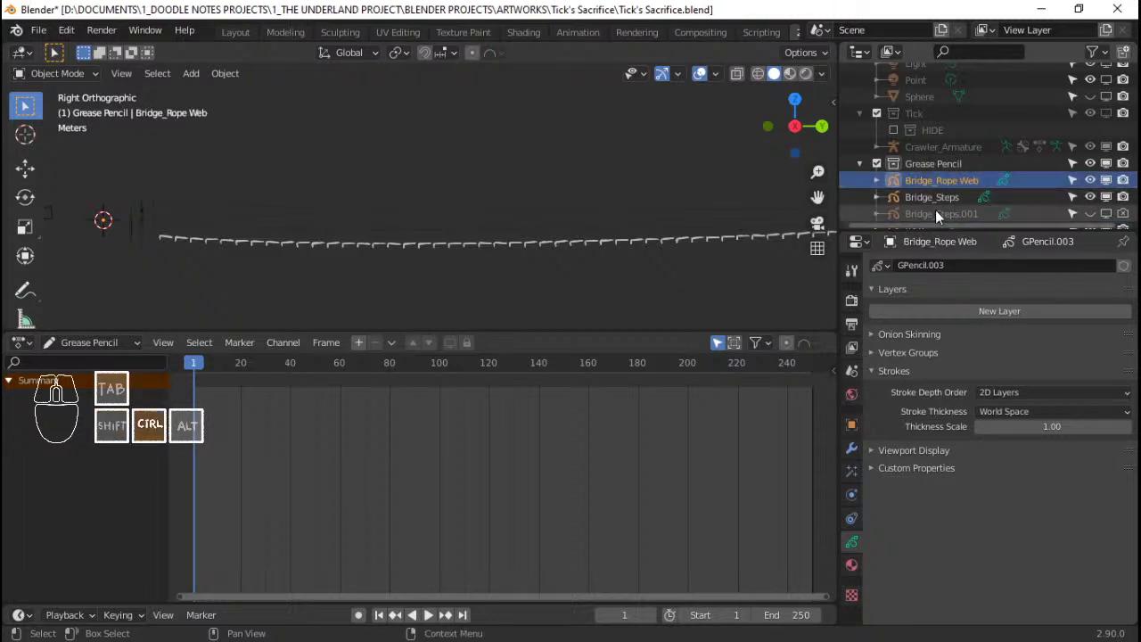
key(ctrl+s)
Examine the bridge's far end and its full length in right orthographic view, saving the file
mouse_move(373, 244)
middle_down()
mouse_move(468, 277)
mouse_move(708, 254)
mouse_move(582, 257)
mouse_move(647, 335)
mouse_move(644, 266)
mouse_move(574, 221)
mouse_move(615, 217)
middle_up()
scroll(581, 251, down, 3)
scroll(598, 201, up, 5)
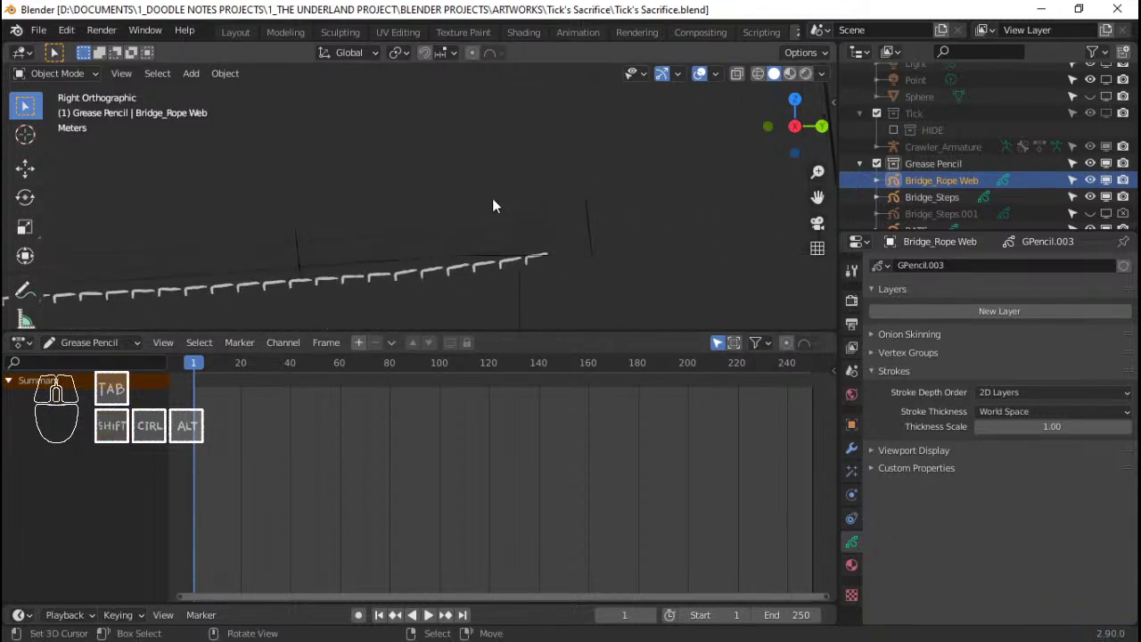
mouse_move(514, 209)
shift+middle_down()
mouse_move(530, 223)
mouse_move(456, 214)
mouse_move(564, 222)
shift+middle_up()
scroll(456, 214, down, 3)
scroll(513, 234, up, 4)
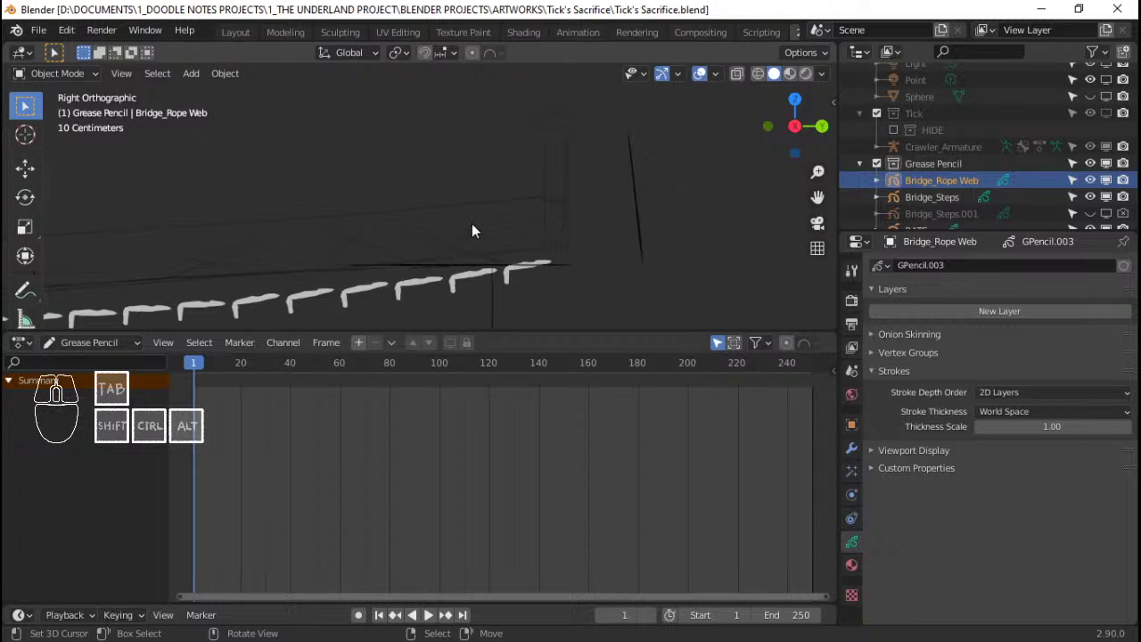
scroll(557, 232, down, 4)
shift+middle_drag(310, 230, 421, 235)
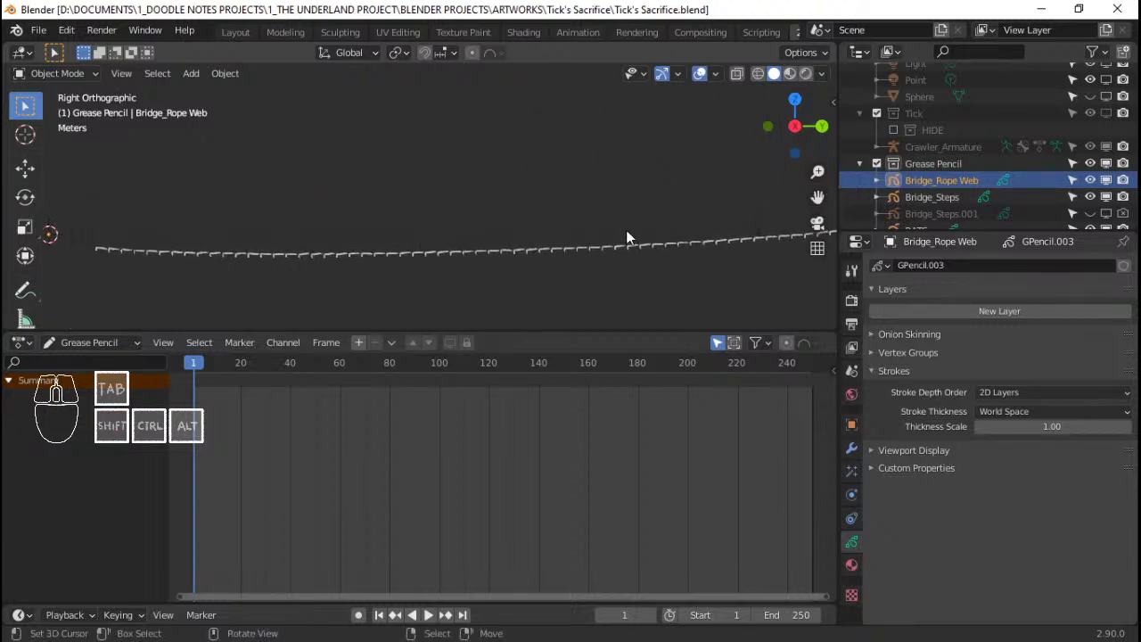
key(ctrl+s)
shift+middle_drag(625, 231, 611, 221)
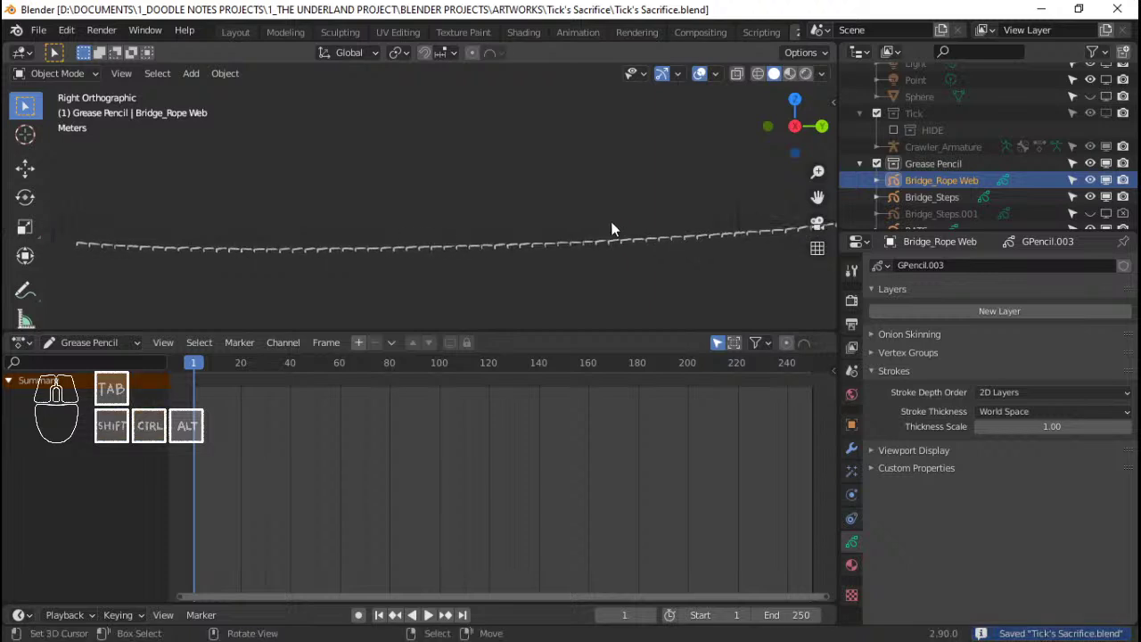
scroll(611, 221, down, 3)
scroll(367, 224, up, 2)
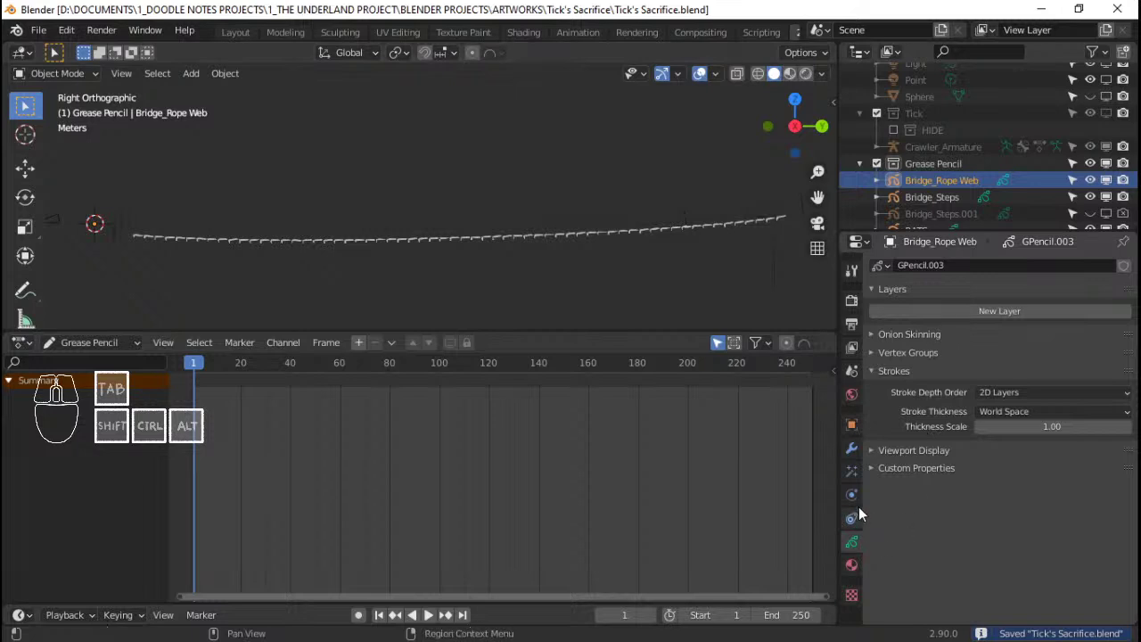
Create a layer named ROpe Web1 in the Bridge_Rope Web object and save the file
click(978, 312)
double_click(949, 315)
key(shift)
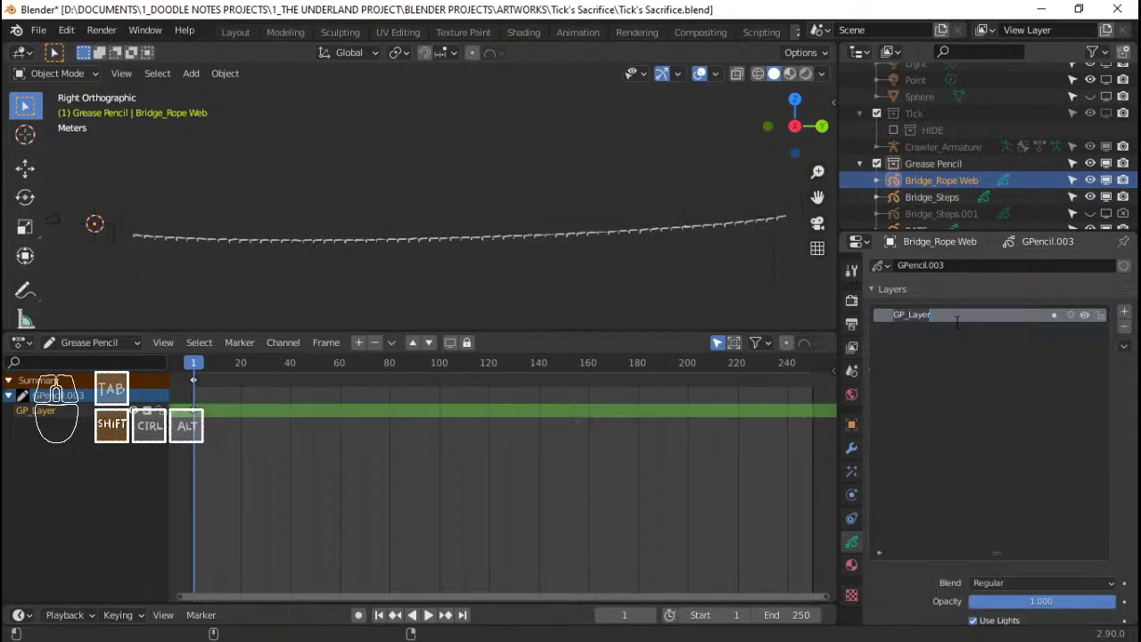
text(ROpe Web1)
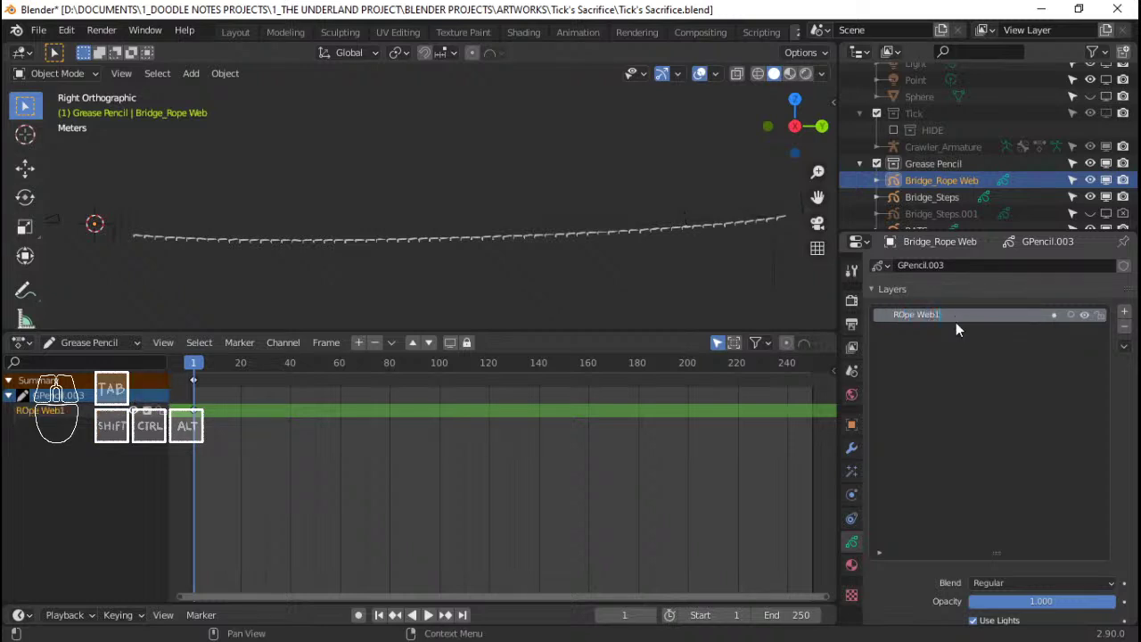
key(Return)
key(ctrl+s)
In Draw Mode and right orthographic view, draw a straight horizontal rope above the whole bridge with the Line tool
key(ctrl+Tab)
click(359, 151)
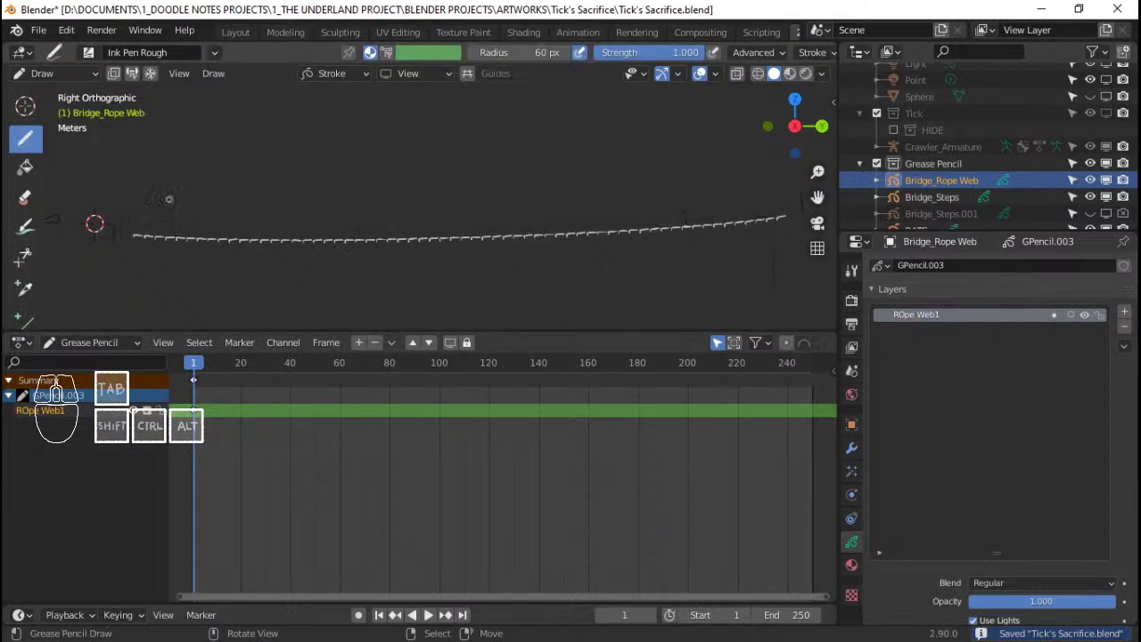
click(24, 322)
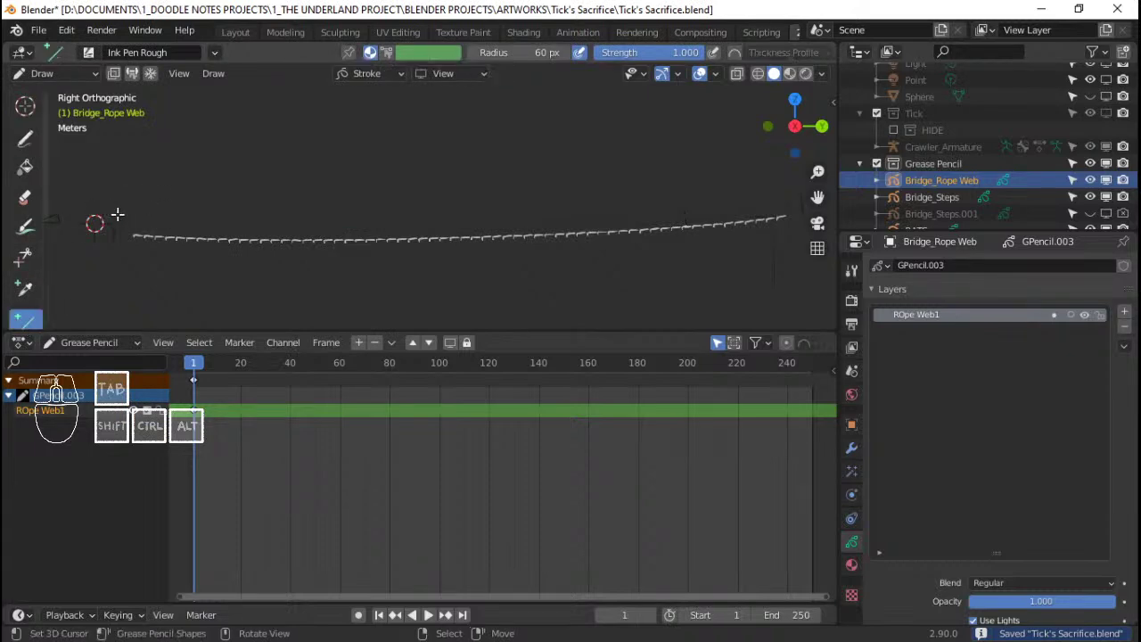
mouse_move(368, 221)
middle_down()
mouse_move(553, 227)
mouse_move(352, 236)
middle_up()
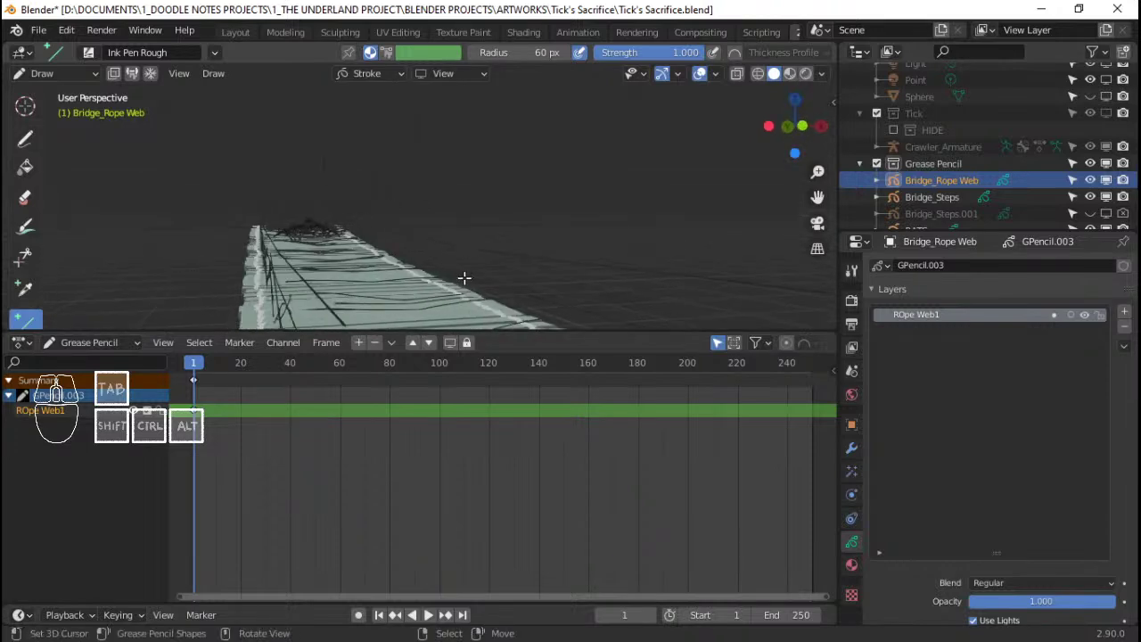
key(KP_1)
key(KP_3)
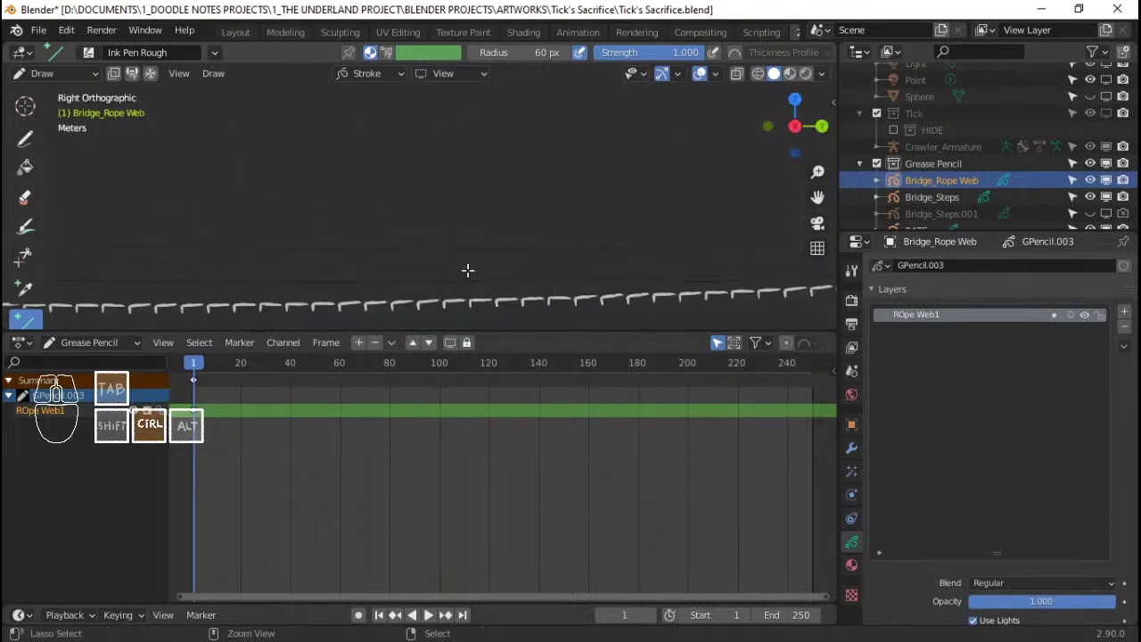
scroll(485, 296, down, 3)
shift+middle_drag(415, 247, 144, 255)
scroll(361, 261, down, 2)
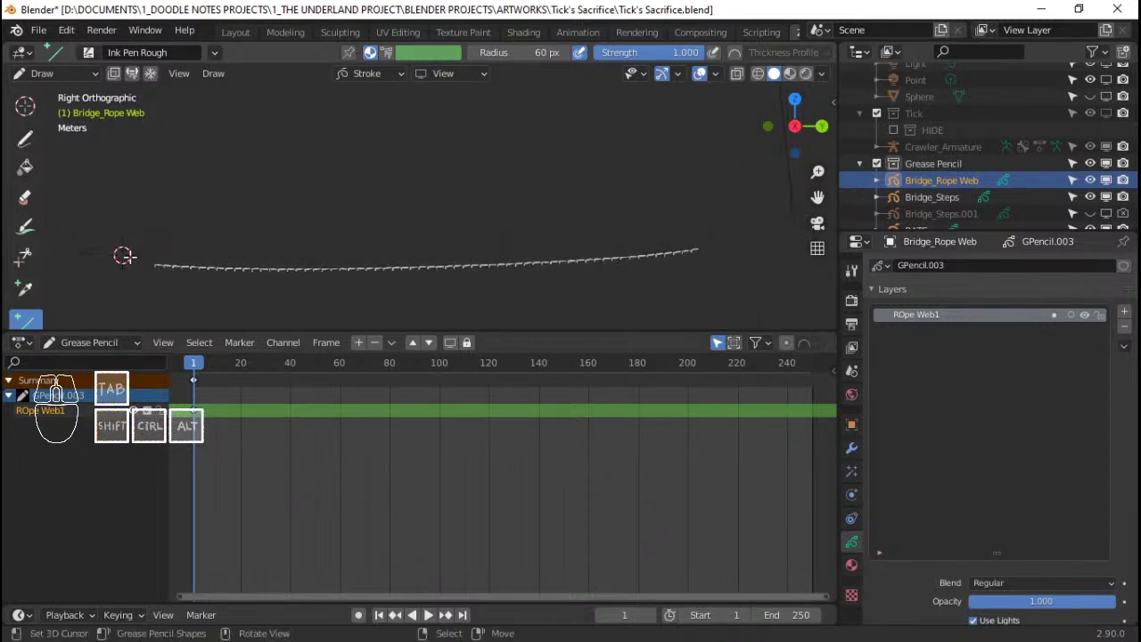
mouse_move(136, 241)
mouse_down()
mouse_move(419, 264)
mouse_move(721, 237)
mouse_move(704, 238)
mouse_up()
key(Return)
Examine the straight rope line at both ends and compare its height with the bridge steps
scroll(517, 247, up, 6)
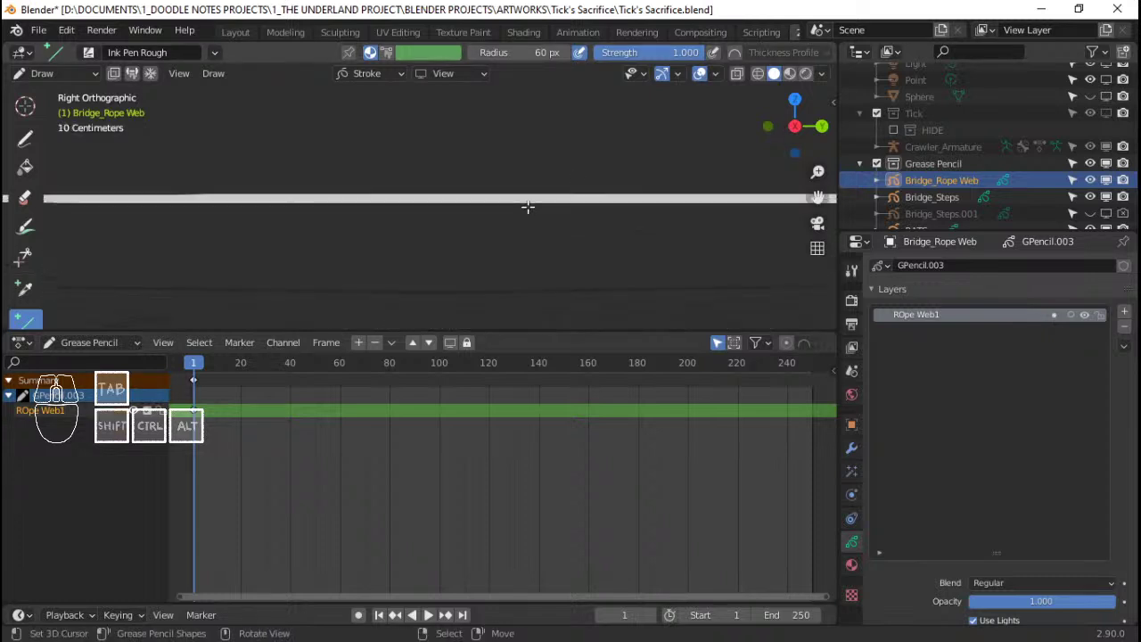
scroll(526, 206, down, 5)
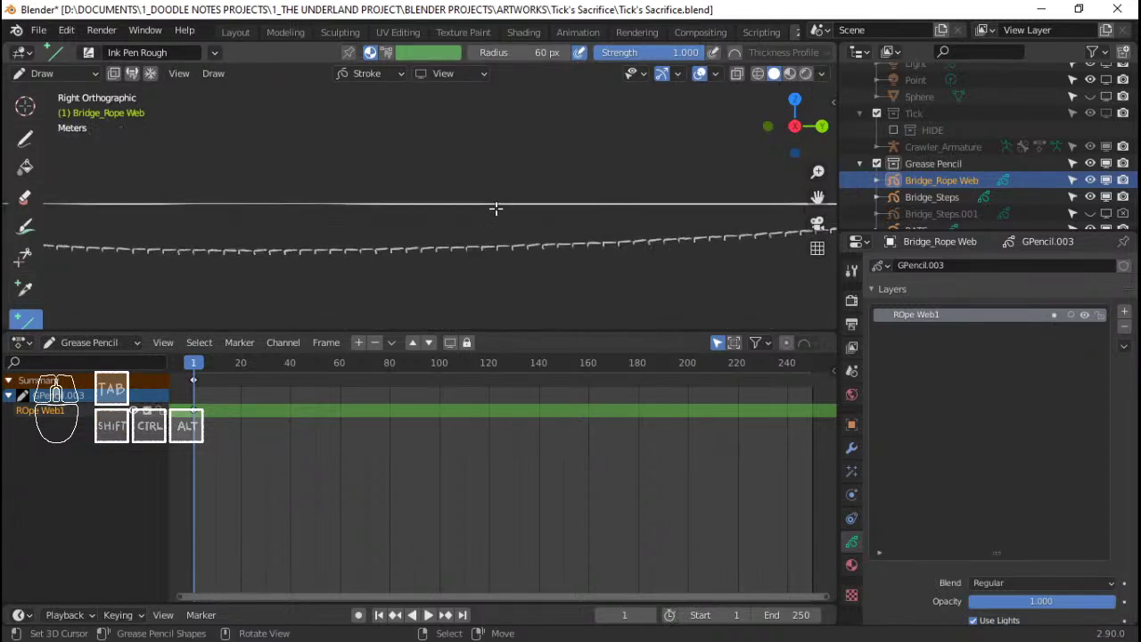
scroll(450, 208, up, 5)
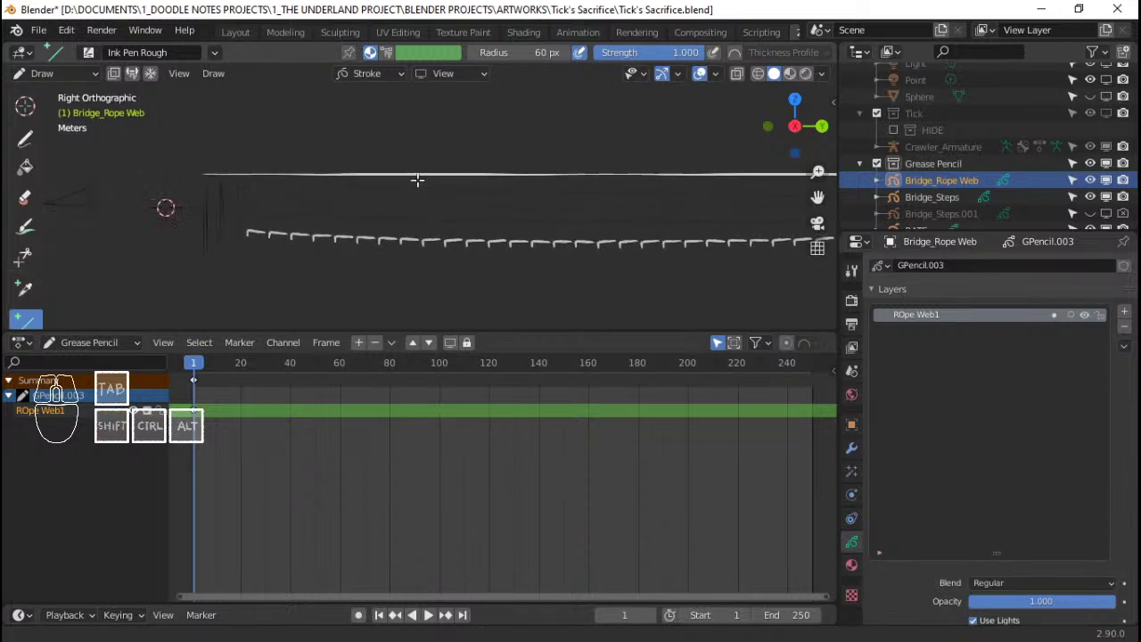
scroll(417, 180, down, 5)
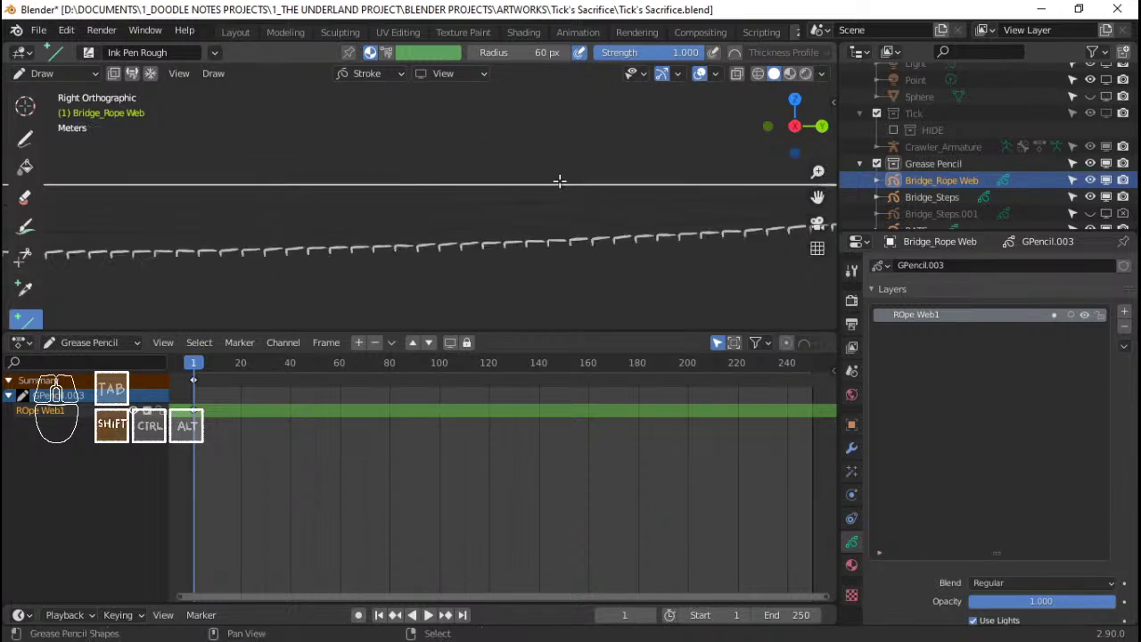
scroll(438, 170, up, 5)
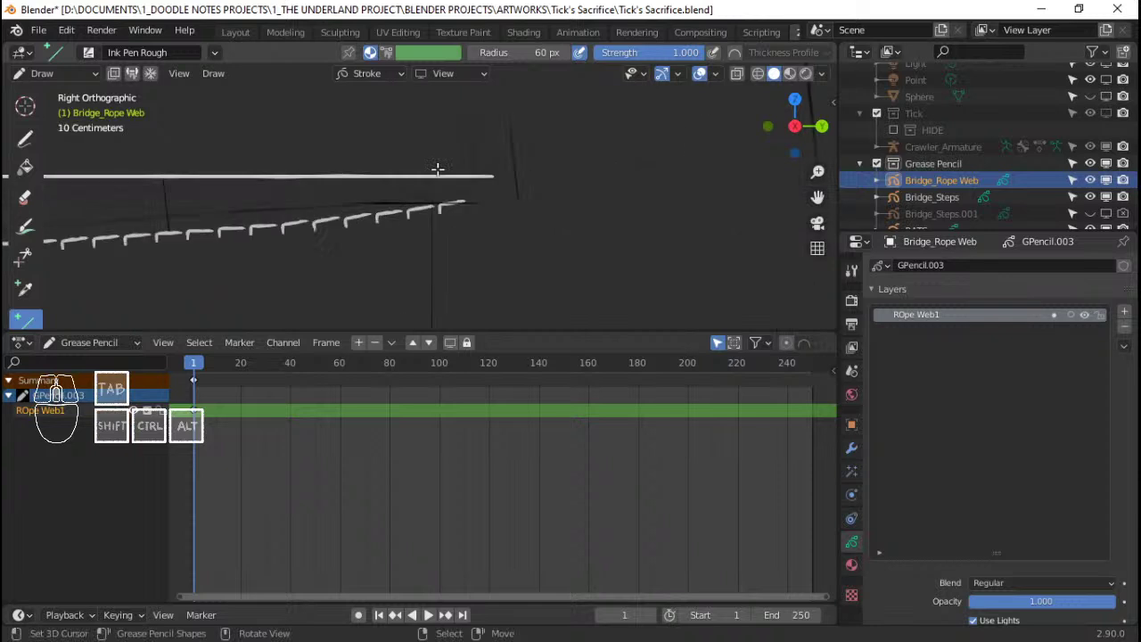
scroll(476, 214, down, 5)
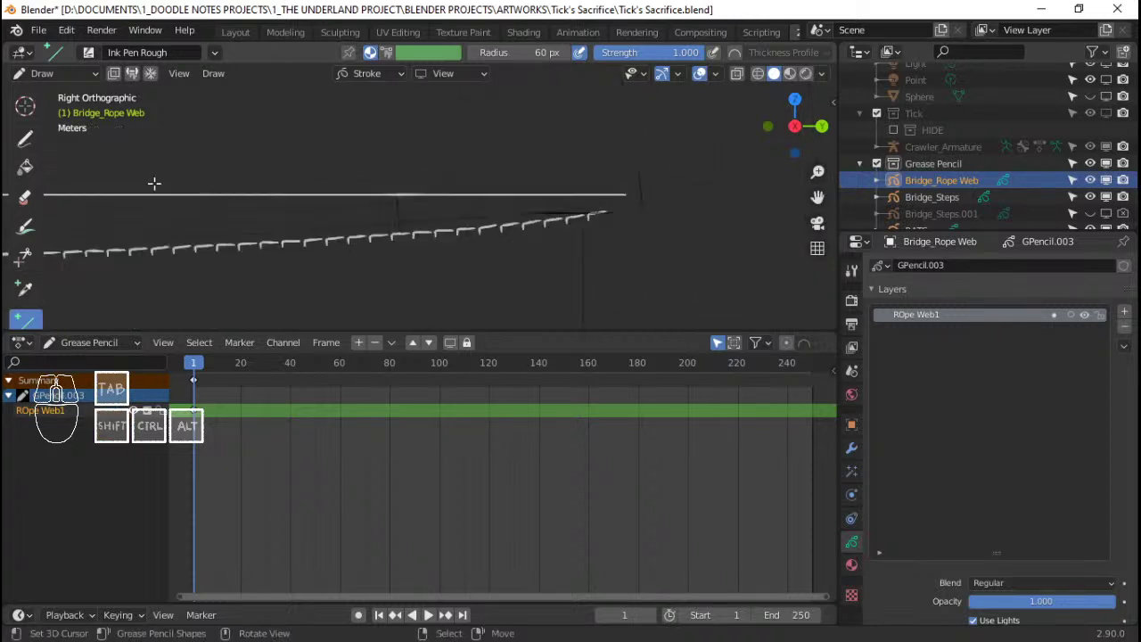
scroll(429, 196, up, 2)
scroll(157, 193, down, 4)
scroll(428, 223, up, 4)
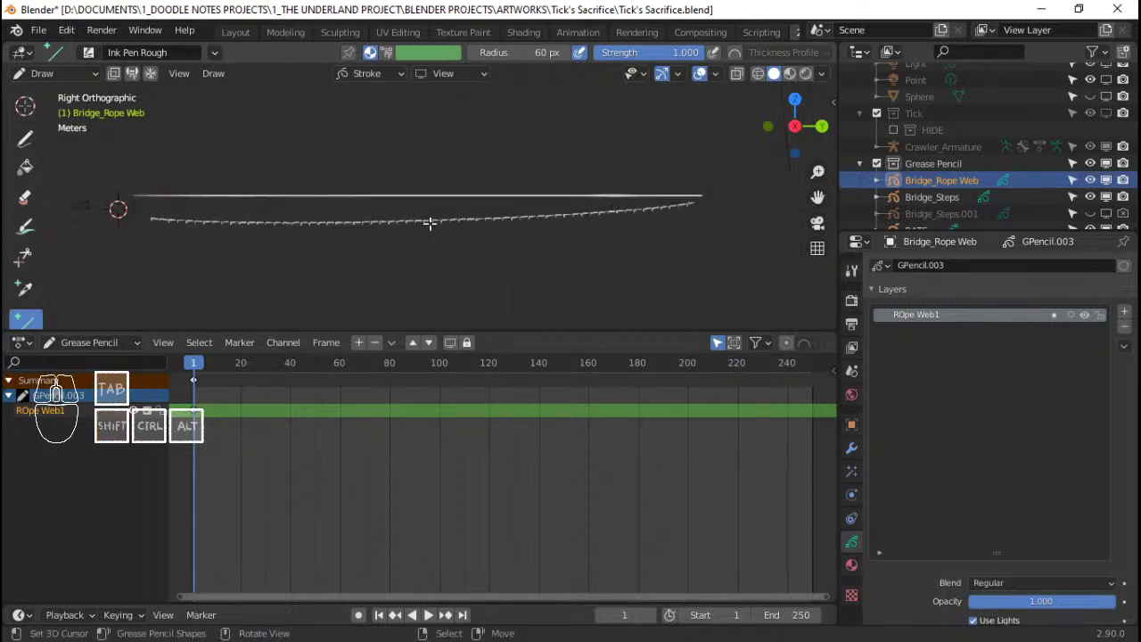
scroll(429, 222, down, 2)
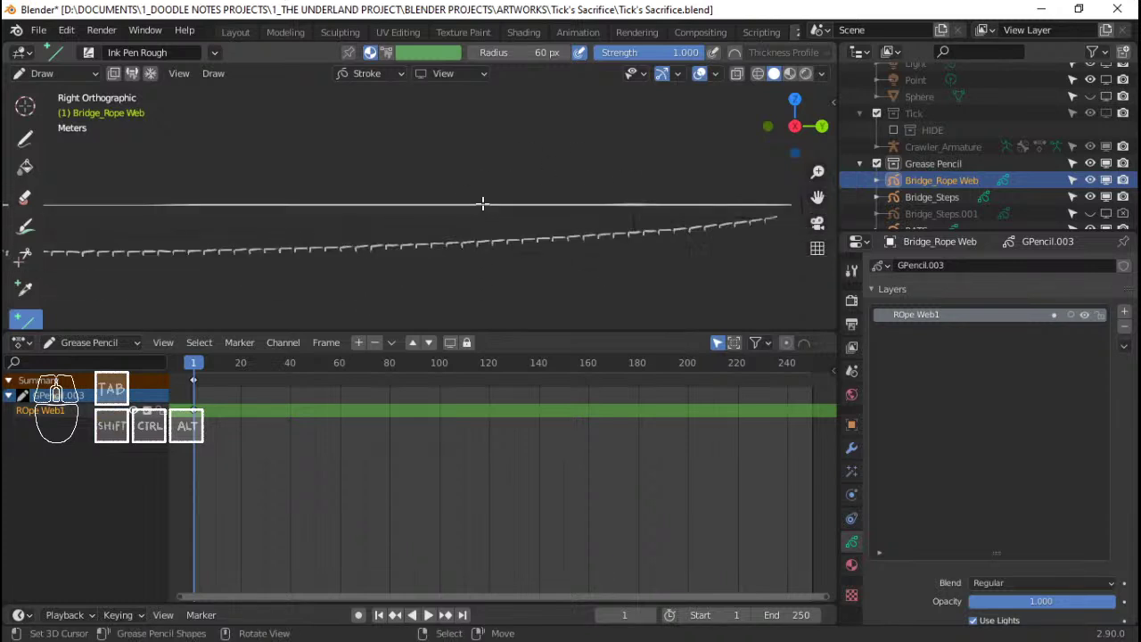
In Edit Mode, select the whole rope line, duplicate it and move the copy down about 1.06 m along Z
key(Tab)
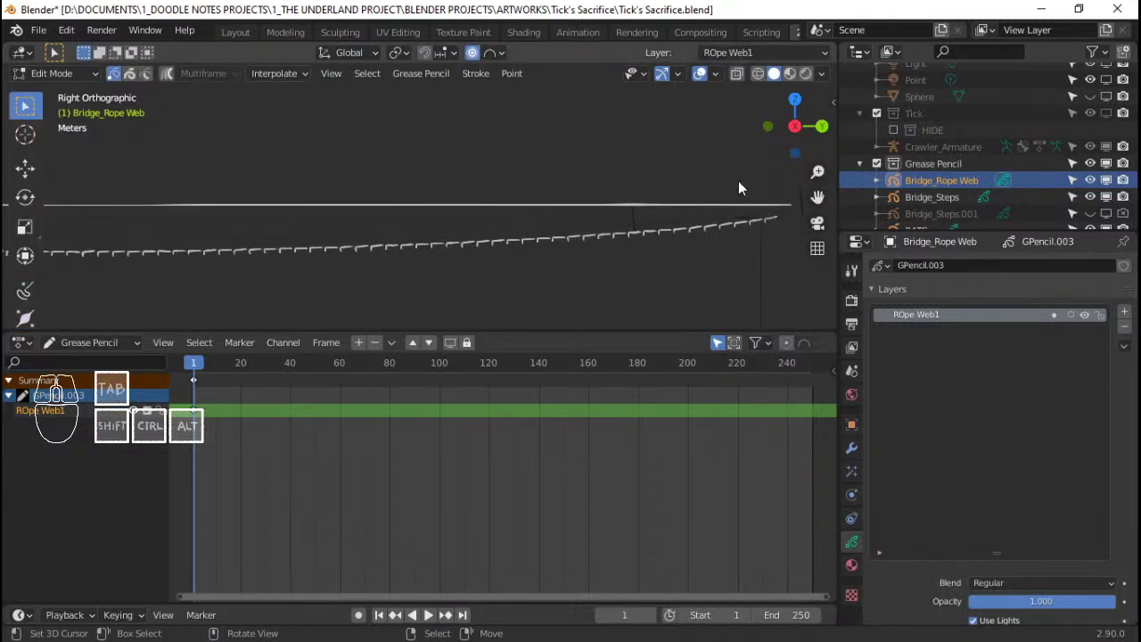
key(a)
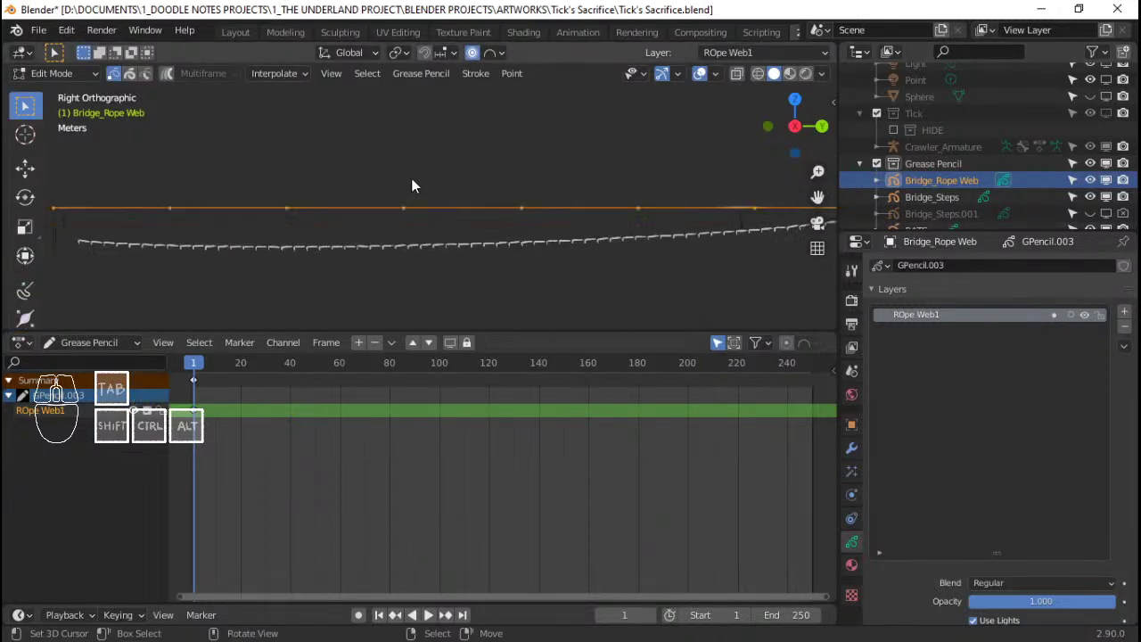
key(Tab)
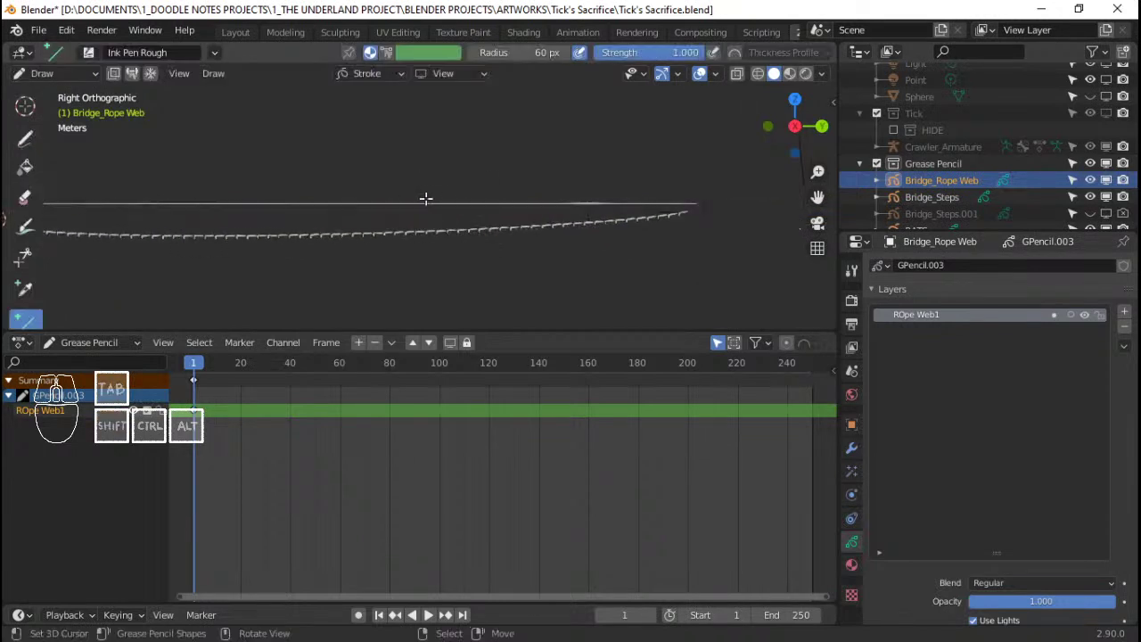
key(Tab)
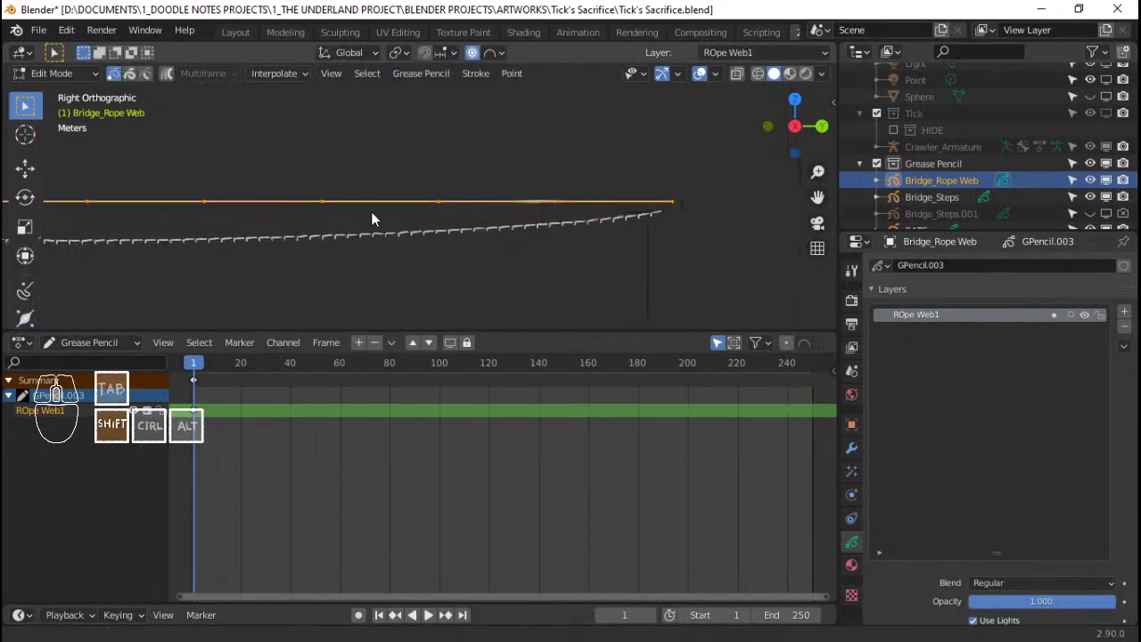
key(g)
key(z)
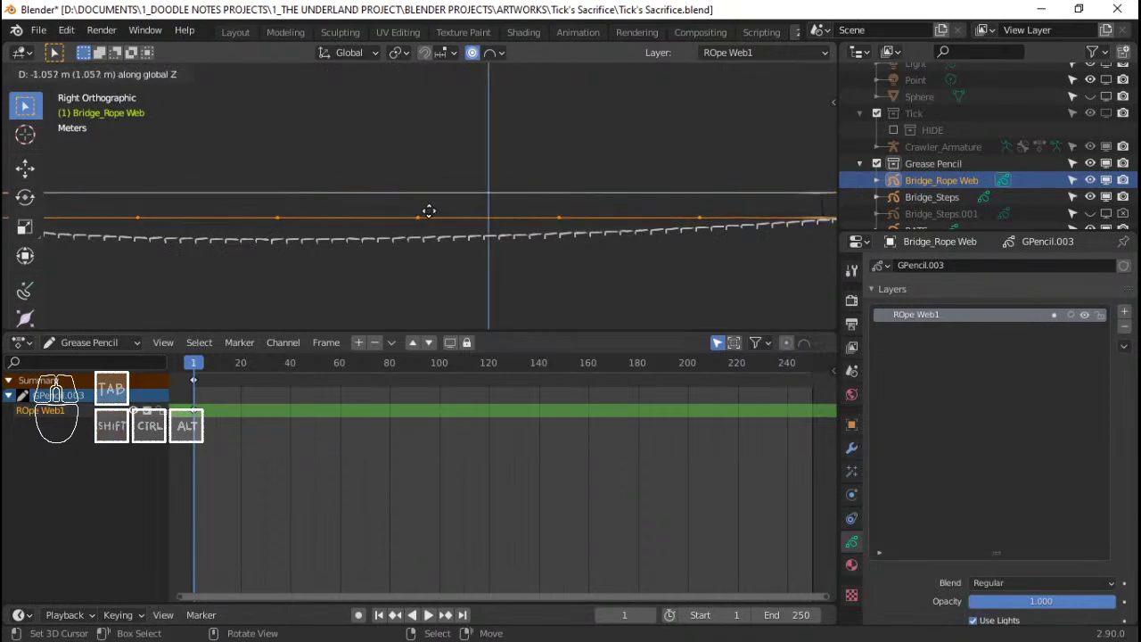
click(429, 210)
Turn off proportional editing and raise the duplicated rope along Z to meet the last bridge step
scroll(532, 213, up, 3)
key(g)
key(z)
key(Escape)
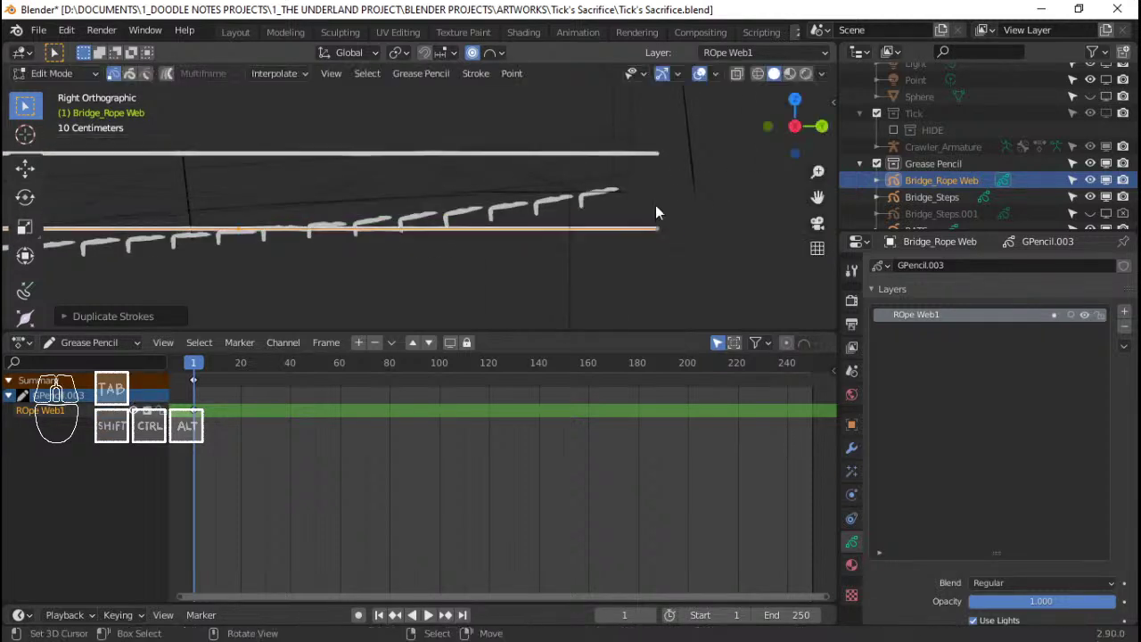
click(472, 54)
key(g)
key(z)
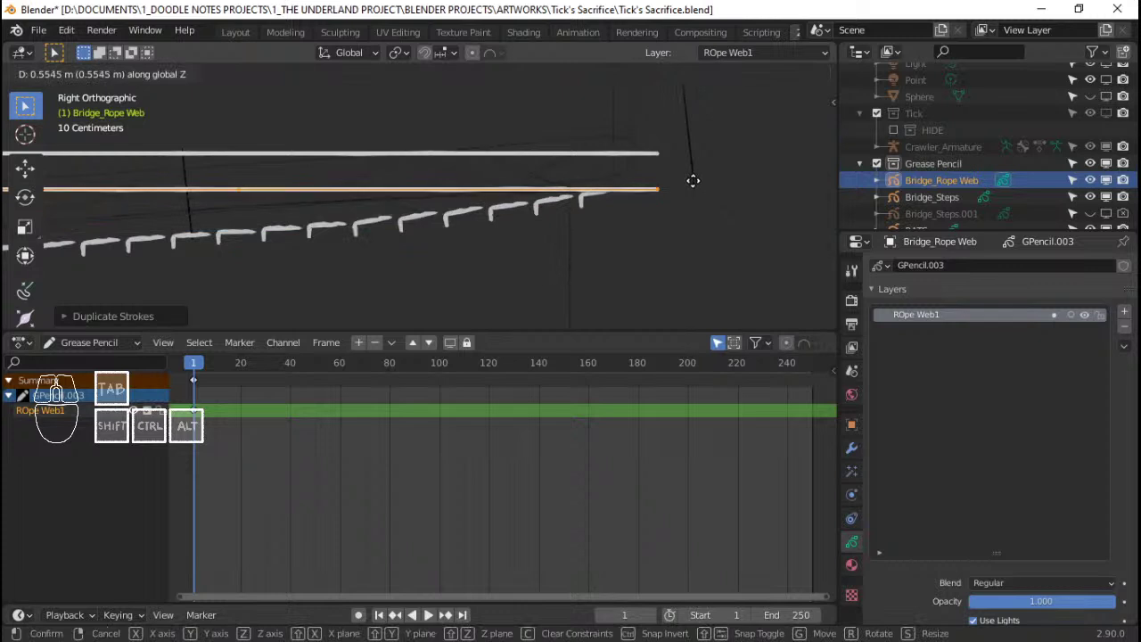
click(583, 179)
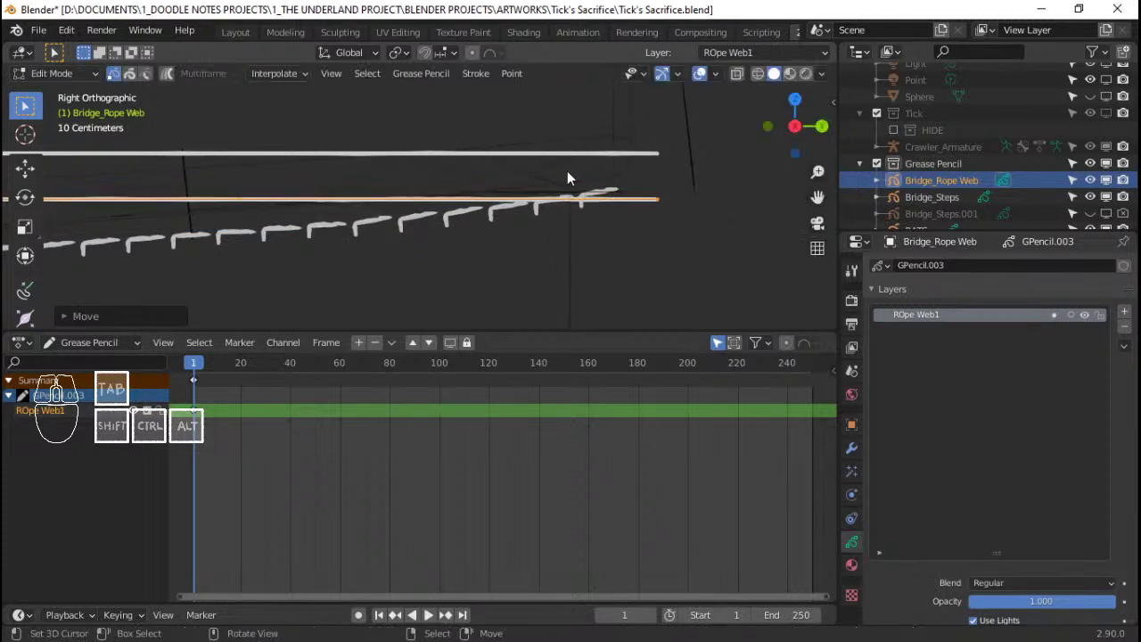
Leave Edit Mode, save the file and switch the Bridge_Rope Web object to Draw Mode
scroll(583, 178, down, 7)
shift+middle_drag(256, 186, 538, 221)
shift+middle_drag(152, 217, 508, 185)
key(Tab)
scroll(242, 185, up, 6)
shift+middle_drag(63, 183, 421, 222)
scroll(422, 222, up, 1)
key(ctrl+s)
key(ctrl+Tab)
click(442, 137)
In right orthographic view, select both rope lines in Edit Mode and snap the 3D cursor to the selection
middle_drag(302, 259, 387, 213)
key(KP_1)
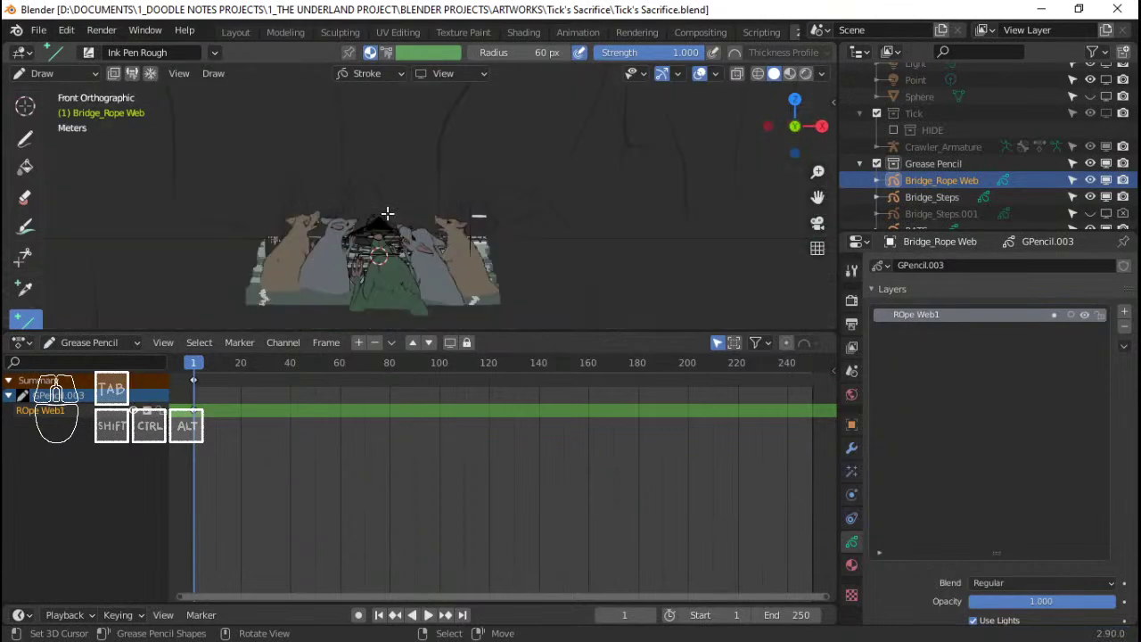
key(KP_3)
key(Tab)
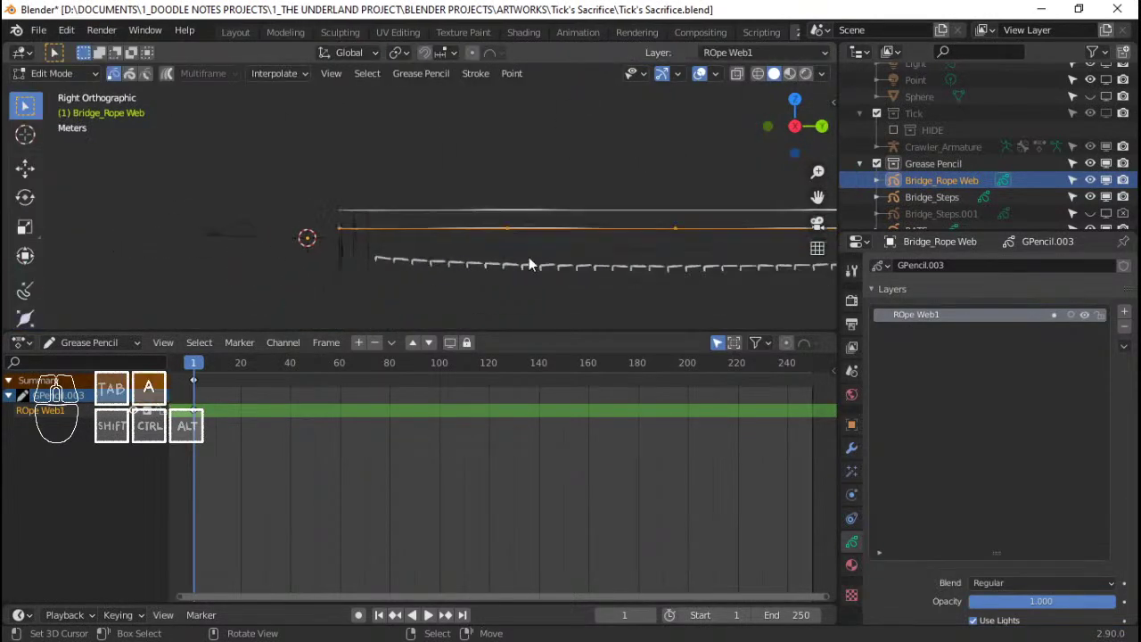
key(shift+s)
click(445, 337)
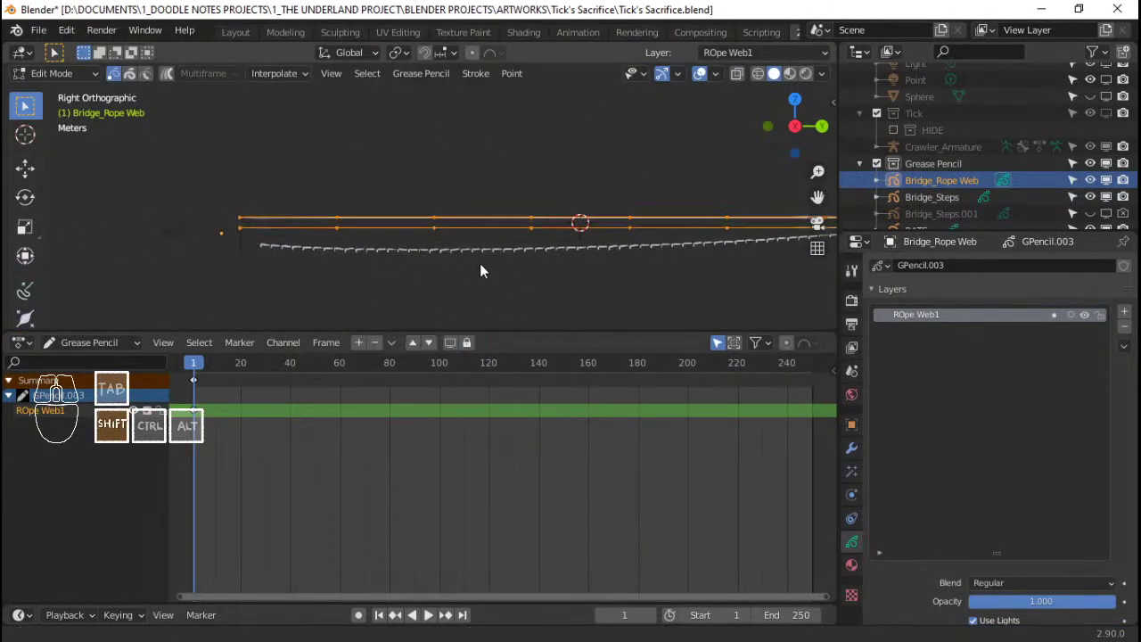
shift+middle_drag(625, 240, 600, 245)
Return to Draw Mode, set the stroke placement to Origin and save the file
key(Tab)
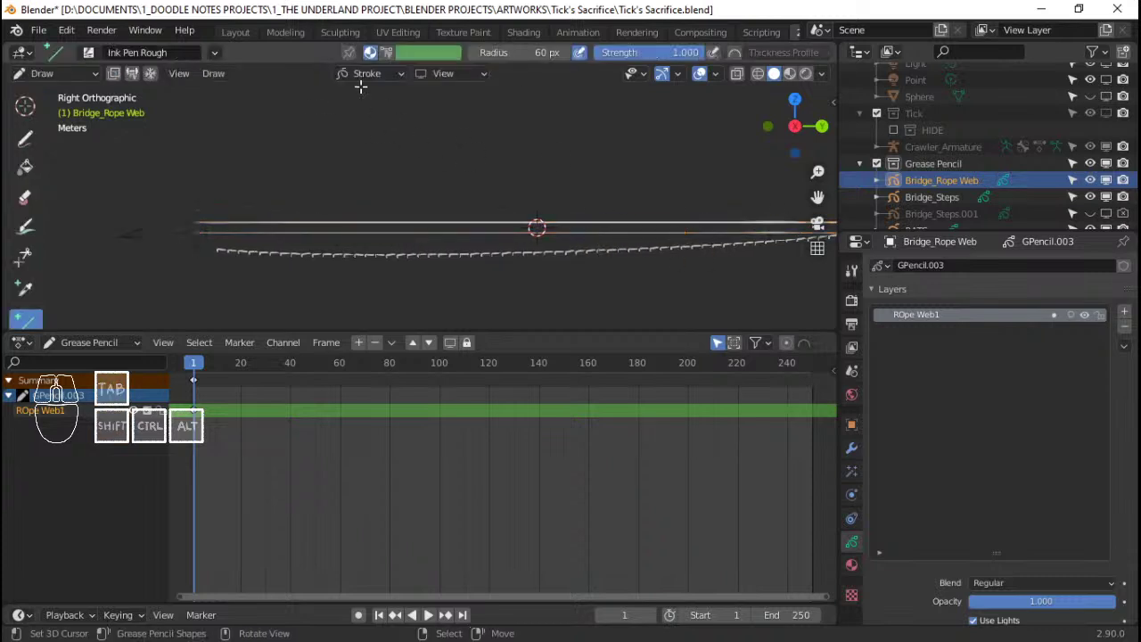
click(366, 76)
click(351, 129)
scroll(276, 244, up, 2)
key(ctrl+s)
shift+middle_drag(276, 244, 364, 221)
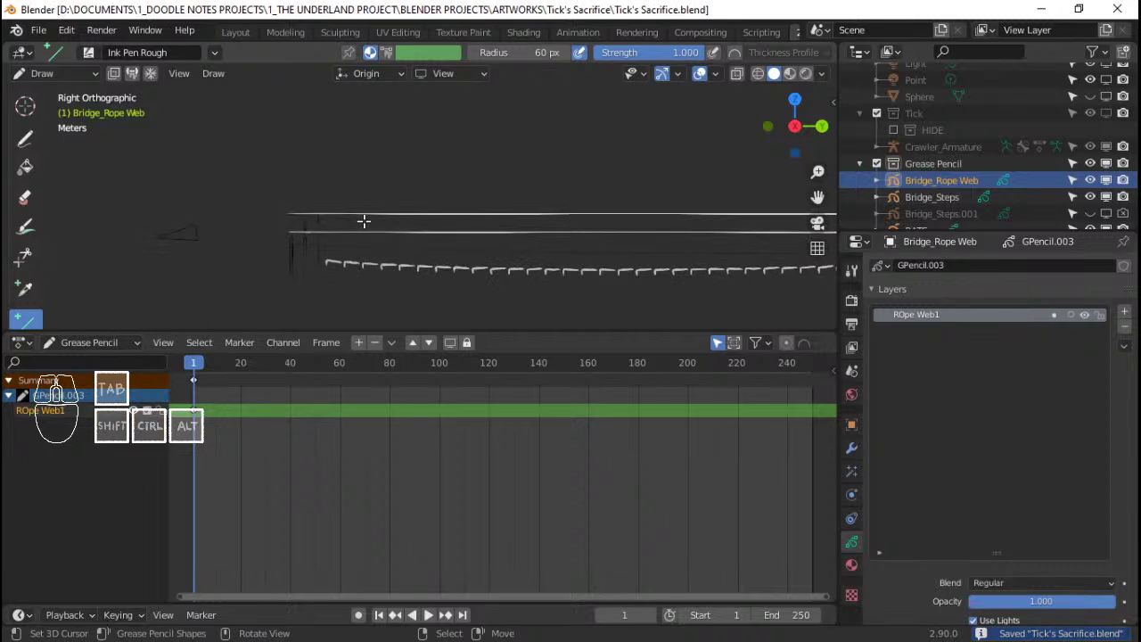
scroll(372, 222, up, 3)
key(ctrl+Tab)
key(Escape)
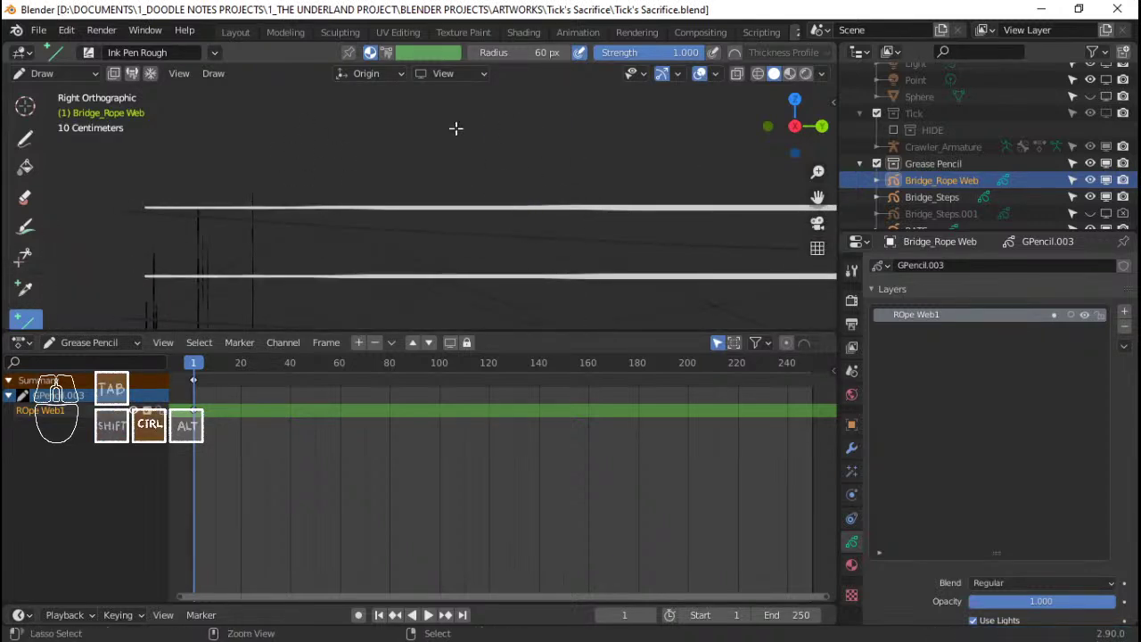
scroll(298, 193, up, 3)
shift+middle_drag(180, 229, 318, 219)
mouse_move(241, 177)
mouse_down()
mouse_move(339, 224)
mouse_move(331, 262)
mouse_up()
key(ctrl+z)
With the Draw tool, draw two diagonal strokes crossing in an X between the ropes at the start of the bridge
click(24, 138)
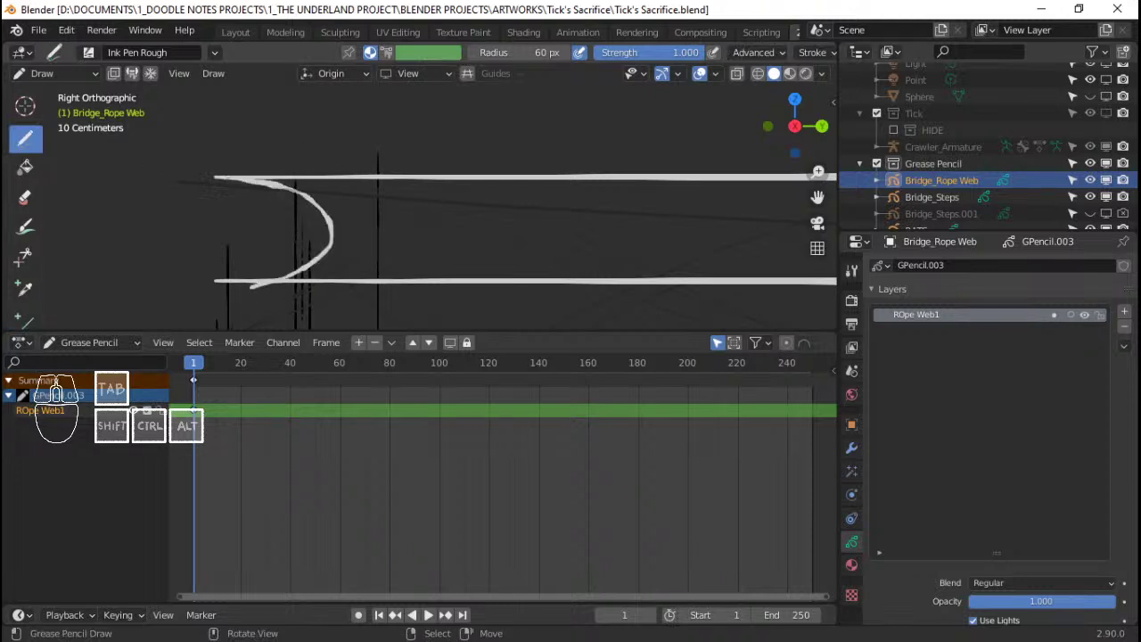
key(ctrl+z)
drag(305, 193, 323, 214)
key(ctrl+z)
mouse_move(239, 178)
mouse_down()
mouse_move(271, 182)
mouse_move(430, 278)
mouse_up()
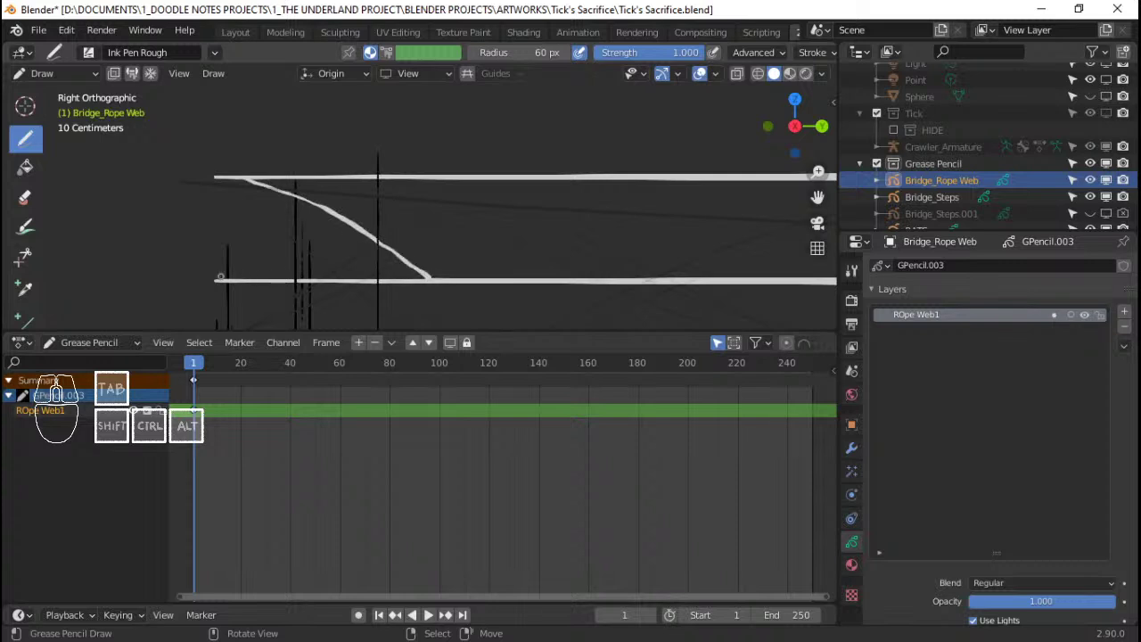
drag(218, 280, 412, 182)
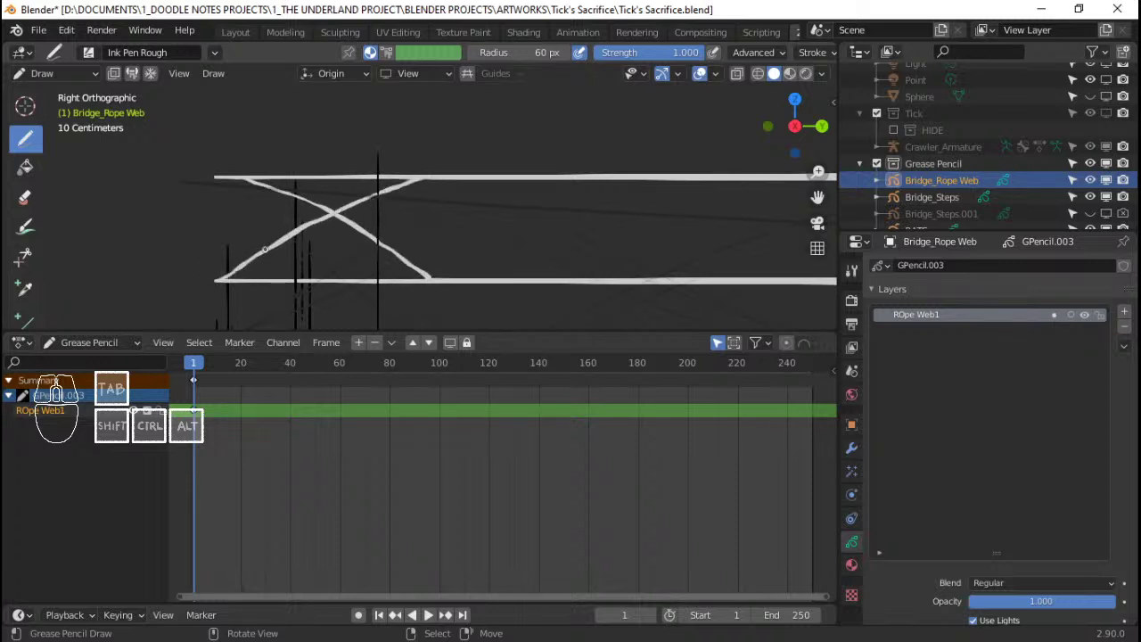
drag(339, 254, 373, 280)
drag(361, 232, 309, 282)
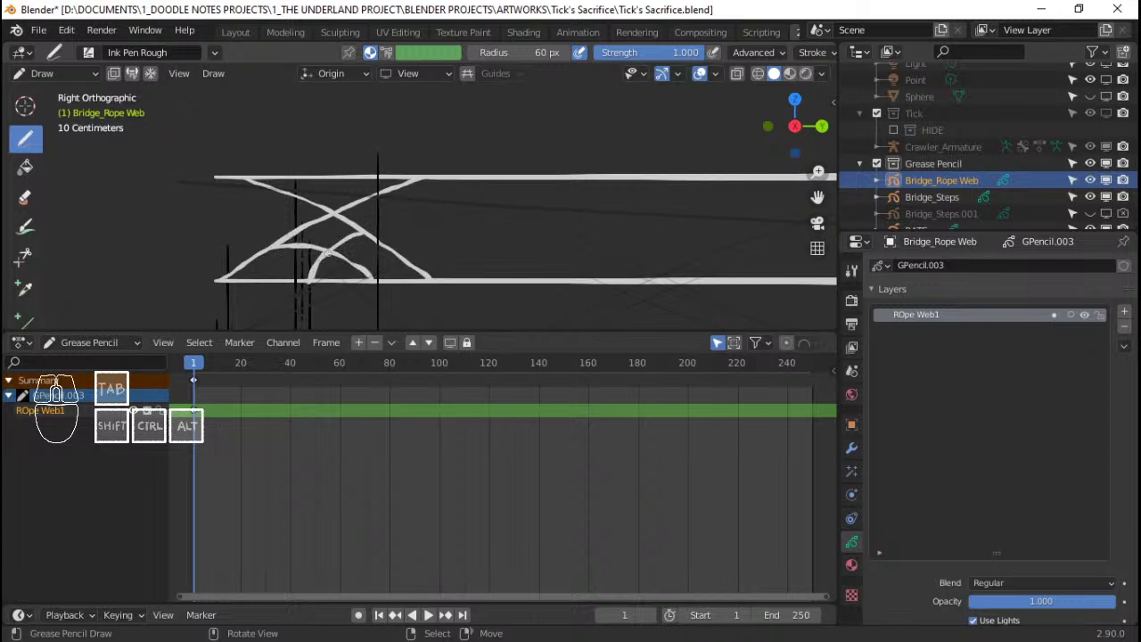
drag(309, 198, 343, 180)
key(ctrl+z)
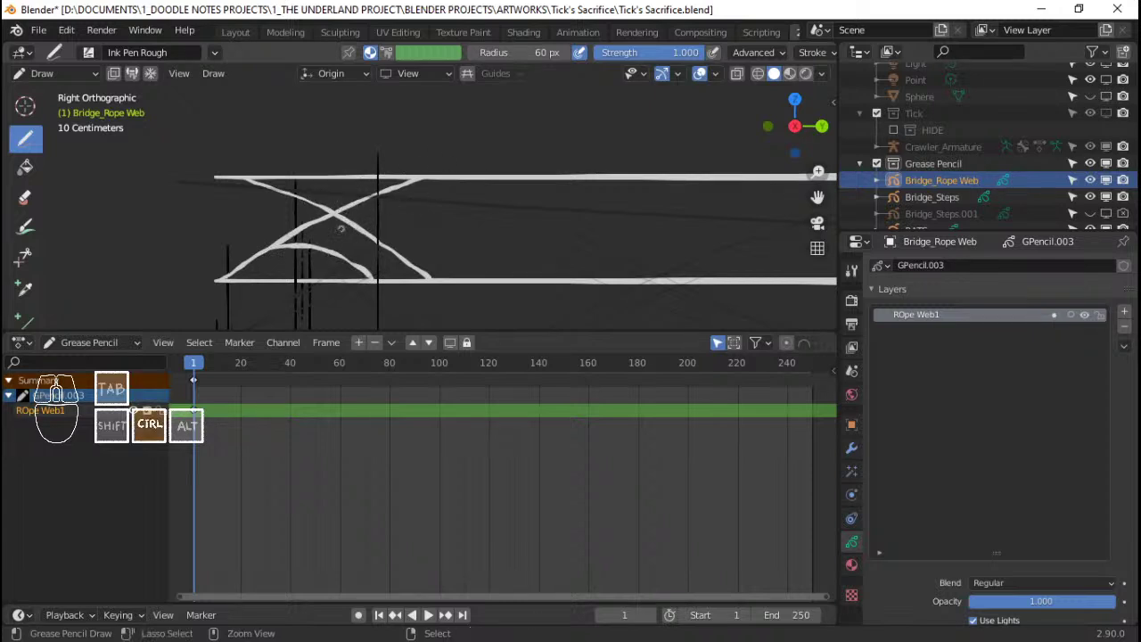
key(ctrl+z)
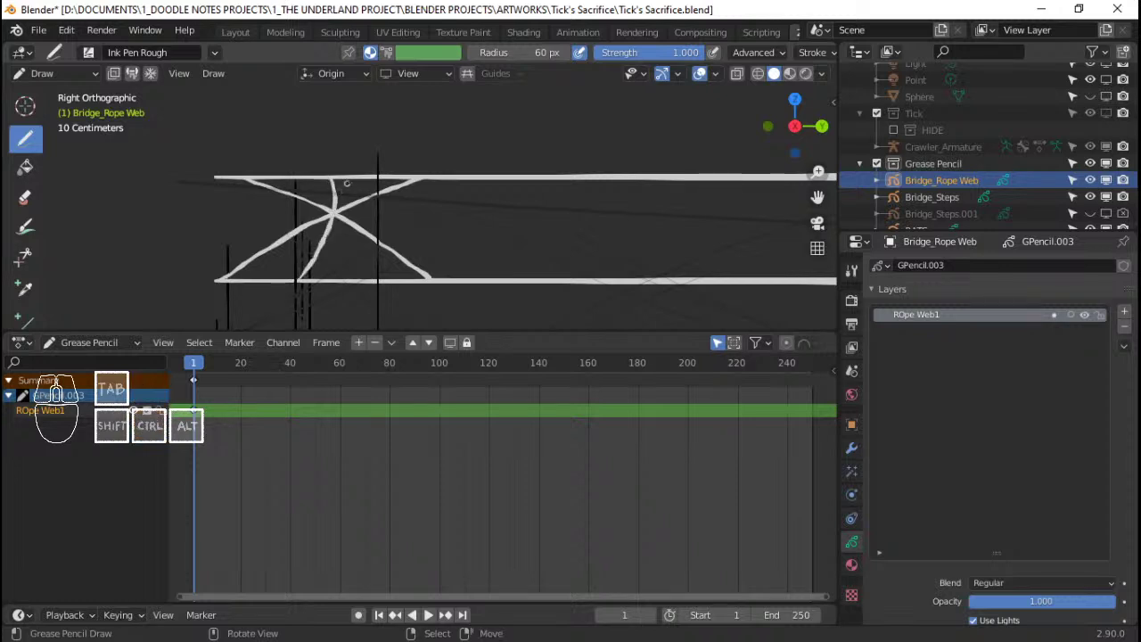
Draw extra spokes through the X's centre and link them with curved web threads above and below
drag(363, 266, 366, 275)
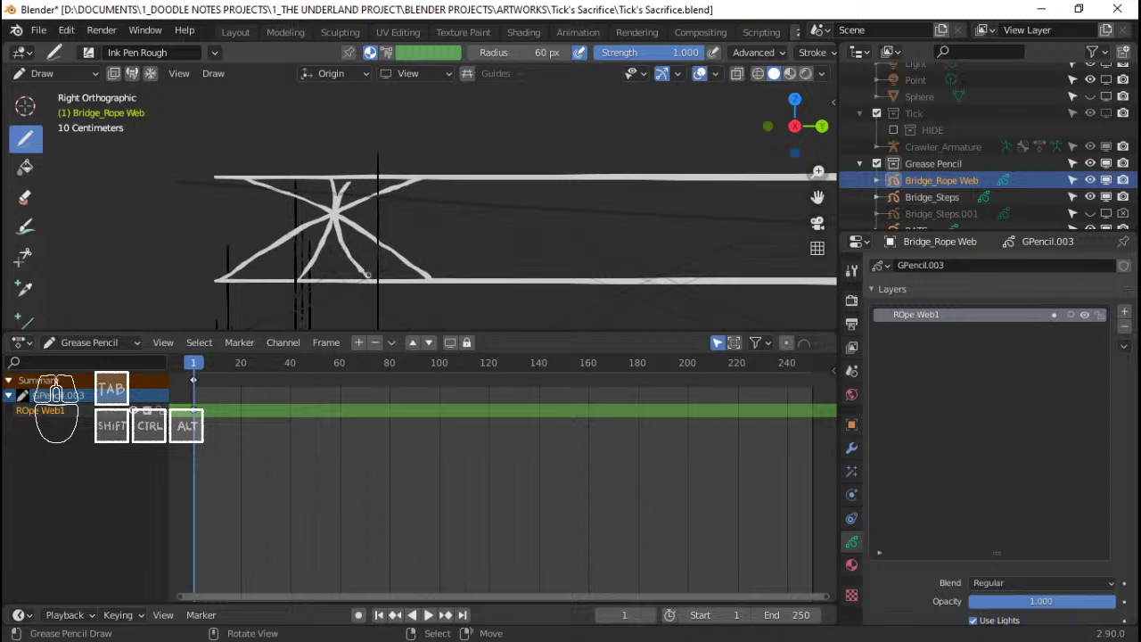
mouse_move(284, 243)
mouse_down()
mouse_move(315, 263)
mouse_move(390, 266)
mouse_up()
mouse_move(287, 187)
mouse_down()
mouse_move(332, 176)
mouse_move(383, 193)
mouse_up()
key(ctrl+z)
key(ctrl+z)
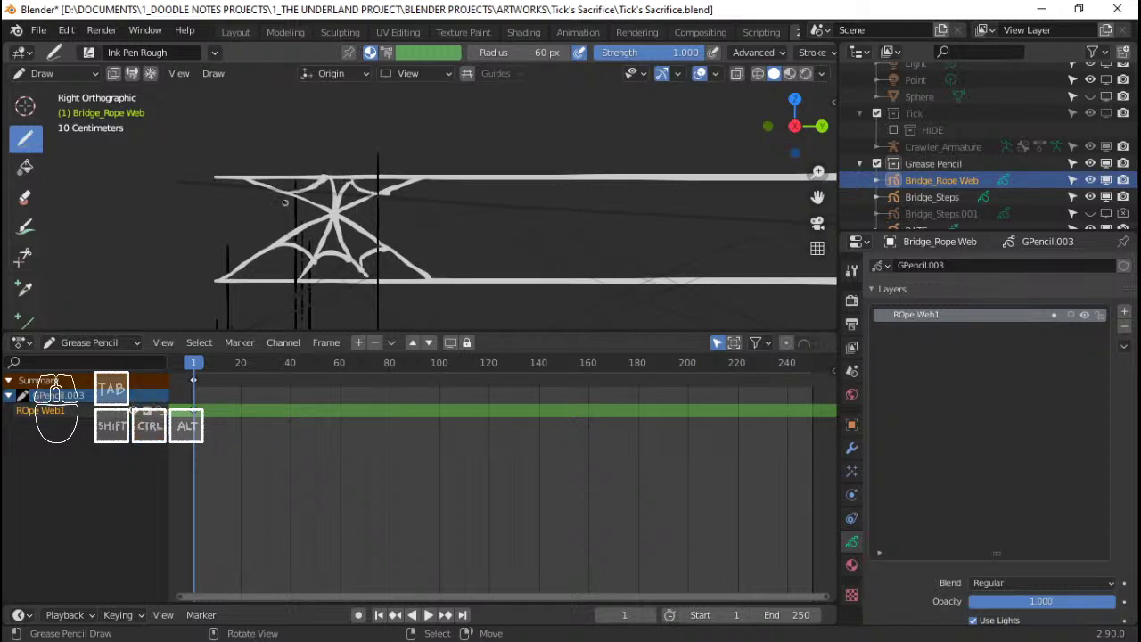
Draw curved threads down both sides of the X to close the spider-web shape between the ropes
drag(248, 181, 256, 253)
key(ctrl+z)
drag(303, 183, 307, 241)
drag(303, 201, 294, 226)
drag(247, 181, 259, 255)
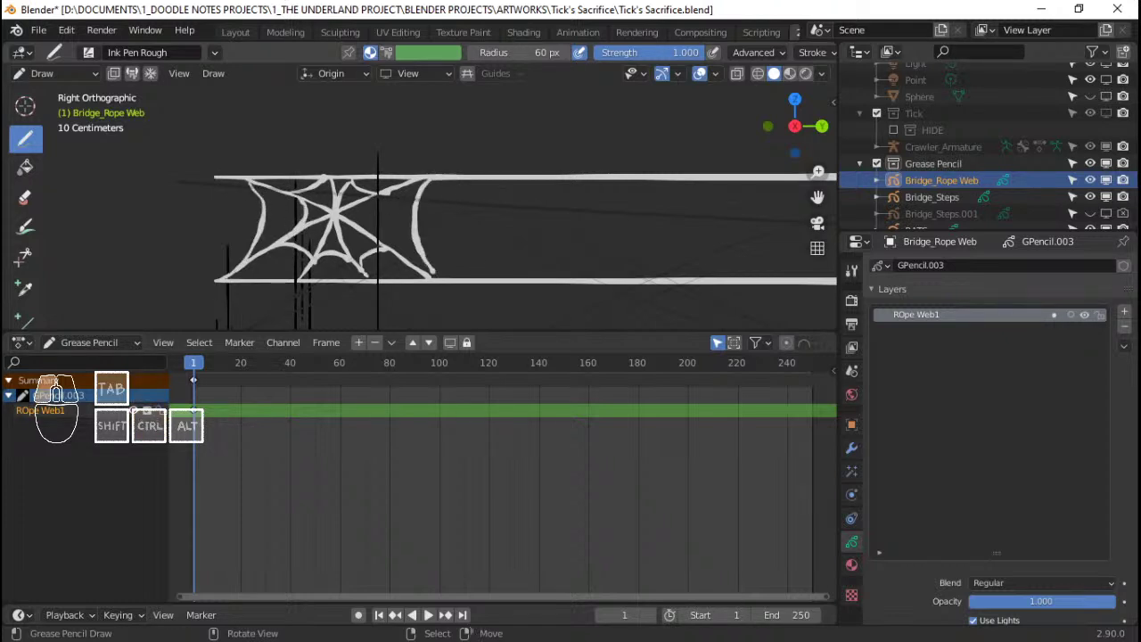
key(ctrl+z)
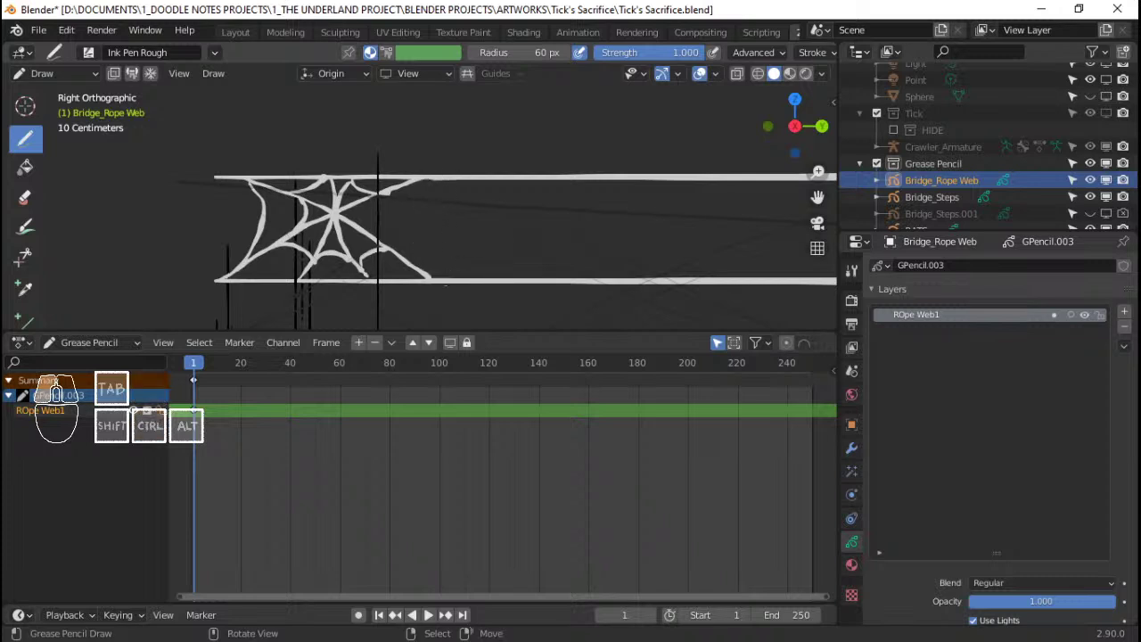
shift+middle_drag(446, 278, 368, 169)
shift+middle_drag(367, 170, 361, 179)
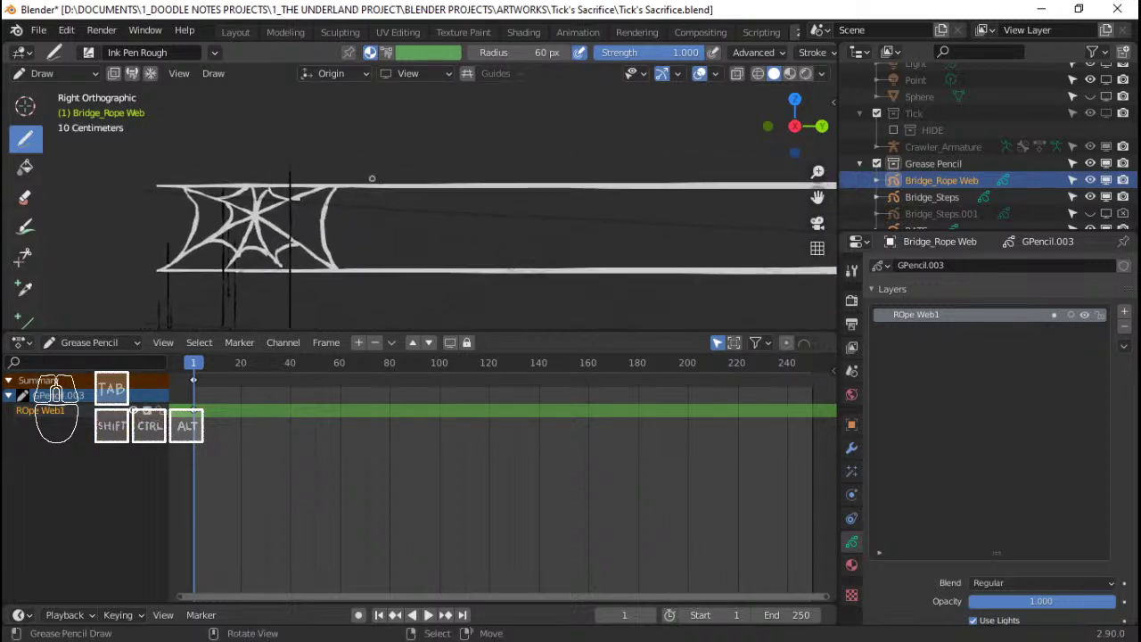
Draw two longer crossing strokes between the upper and lower ropes right beside the finished web
drag(339, 186, 449, 216)
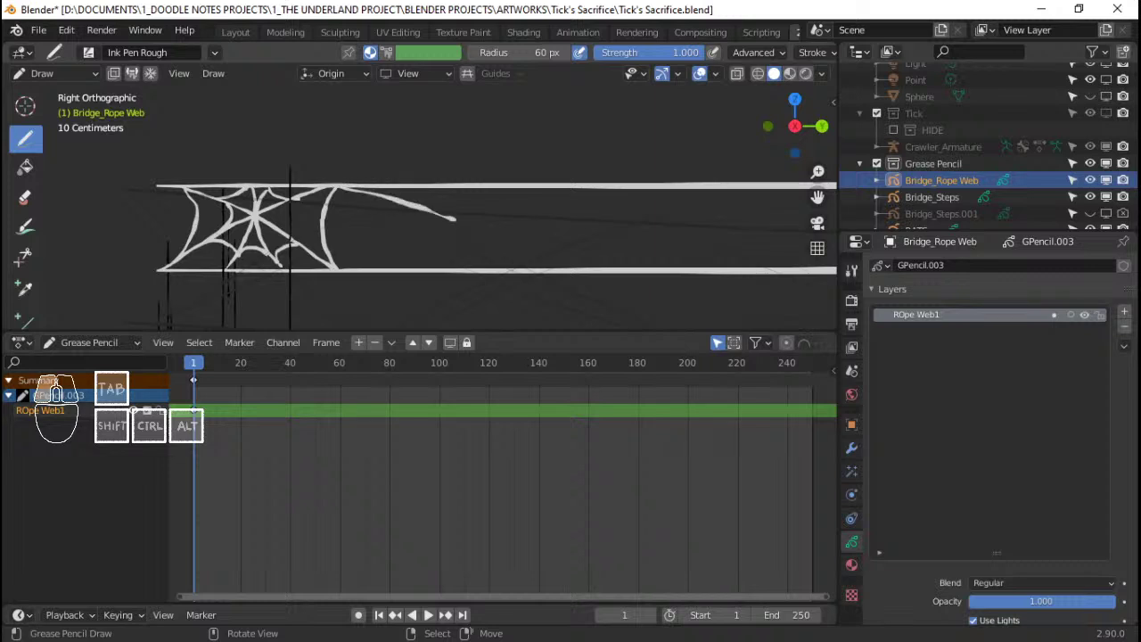
drag(545, 261, 565, 268)
drag(338, 264, 607, 197)
scroll(673, 203, down, 2)
shift+middle_drag(705, 226, 463, 223)
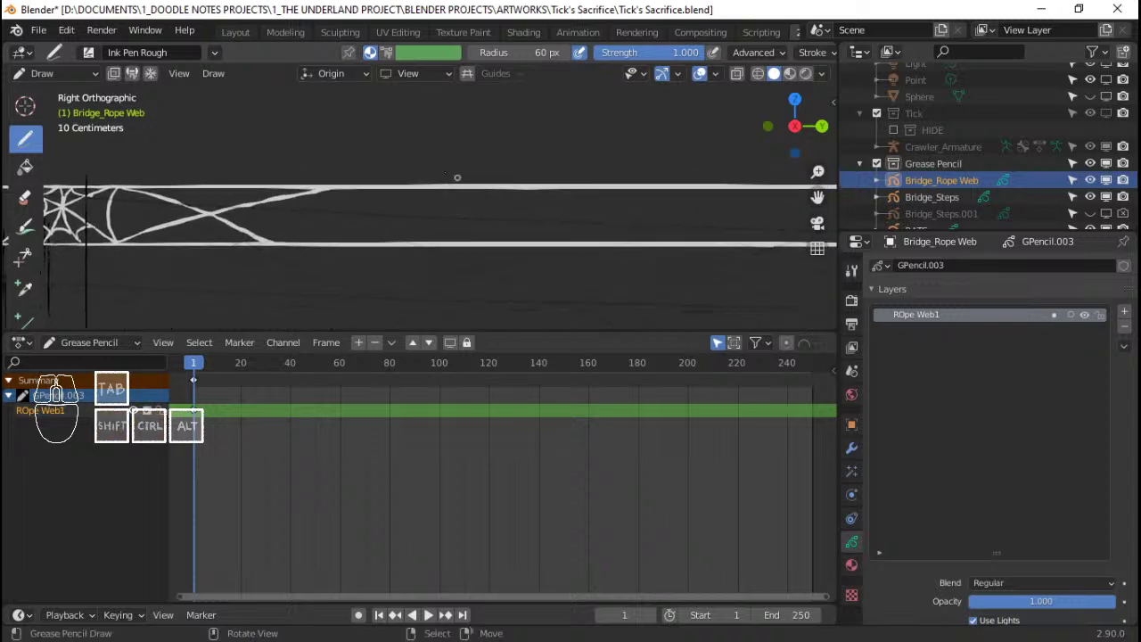
Continue the crossed pattern between the ropes with two further pairs of crossing strokes toward the bridge's middle
drag(344, 190, 567, 243)
key(ctrl+z)
drag(351, 192, 536, 228)
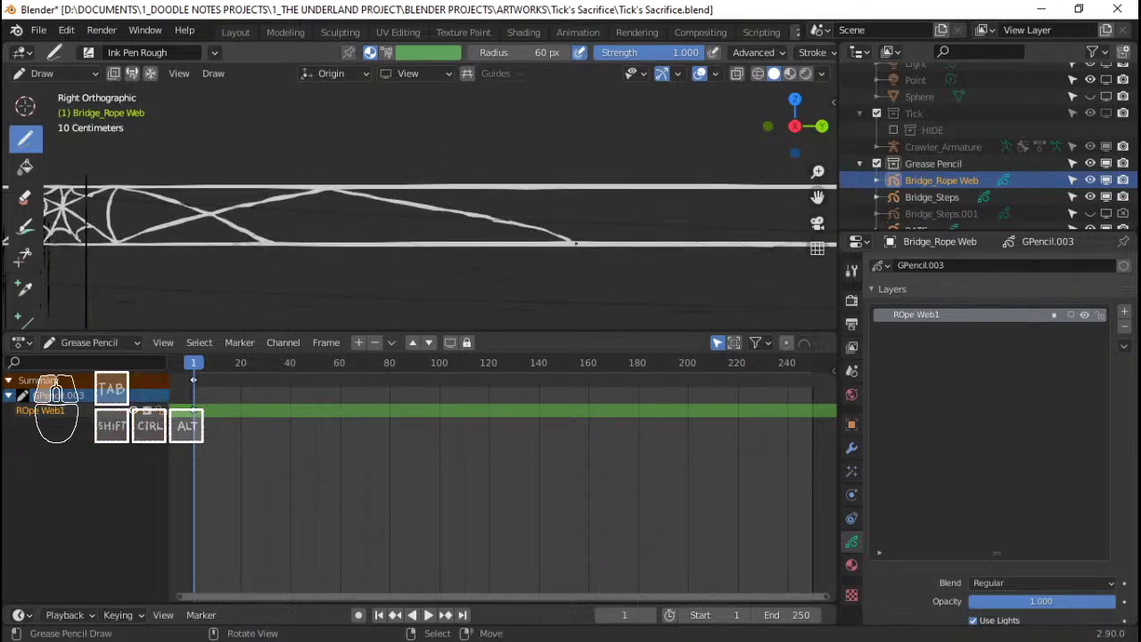
drag(277, 243, 471, 208)
shift+middle_drag(555, 189, 429, 168)
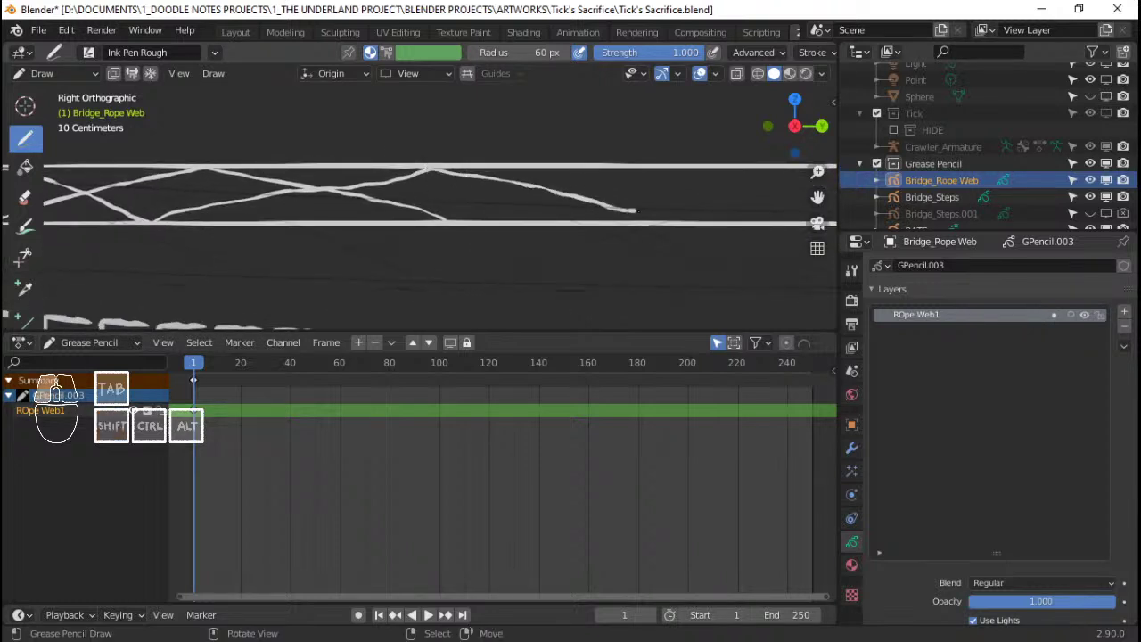
drag(492, 206, 649, 165)
shift+middle_drag(705, 180, 489, 181)
mouse_move(489, 181)
ctrl+middle_down()
mouse_move(558, 196)
mouse_move(478, 220)
mouse_move(399, 211)
ctrl+middle_up()
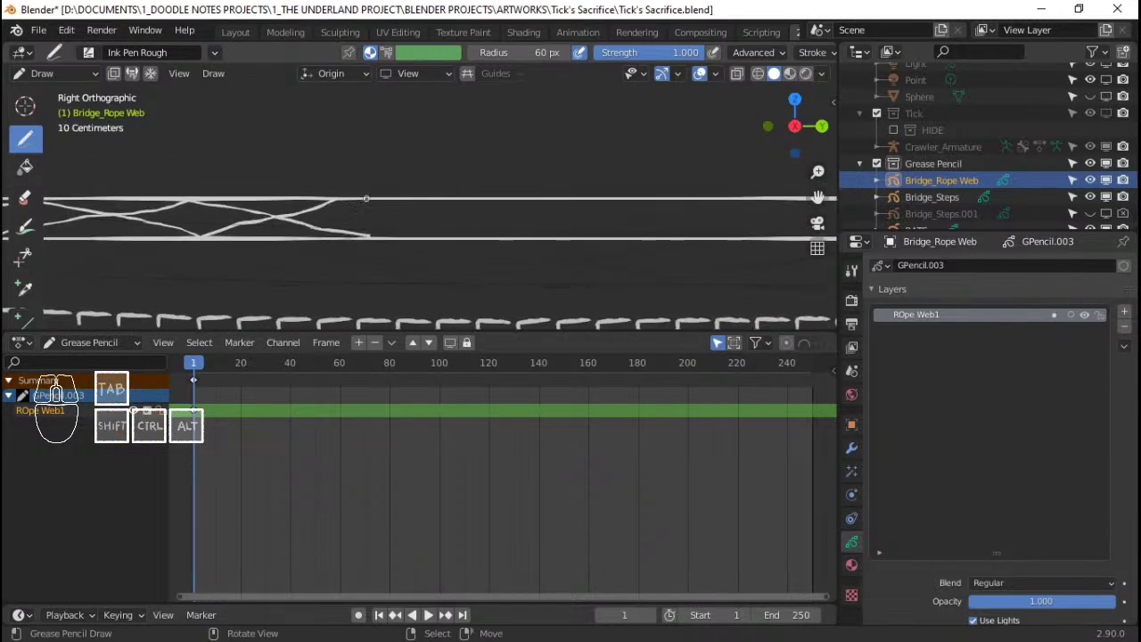
Add another pair of crossing strokes between the ropes, starting where the previous pair ends
drag(344, 197, 495, 220)
key(ctrl+z)
drag(344, 198, 490, 220)
drag(365, 238, 496, 216)
key(ctrl+z)
drag(365, 237, 410, 231)
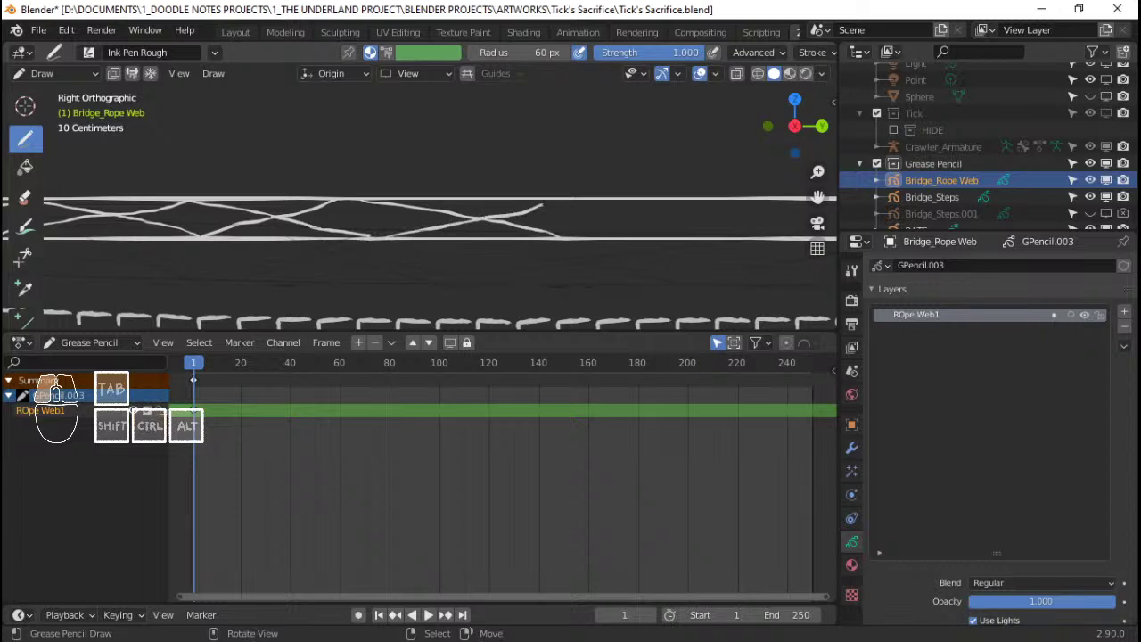
Extend the rope web past the last crossing with one more X of diagonal strokes
mouse_move(408, 230)
ctrl+middle_down()
mouse_move(400, 220)
mouse_move(598, 206)
mouse_move(523, 202)
mouse_move(632, 209)
mouse_move(428, 208)
mouse_move(420, 219)
mouse_move(322, 167)
ctrl+middle_up()
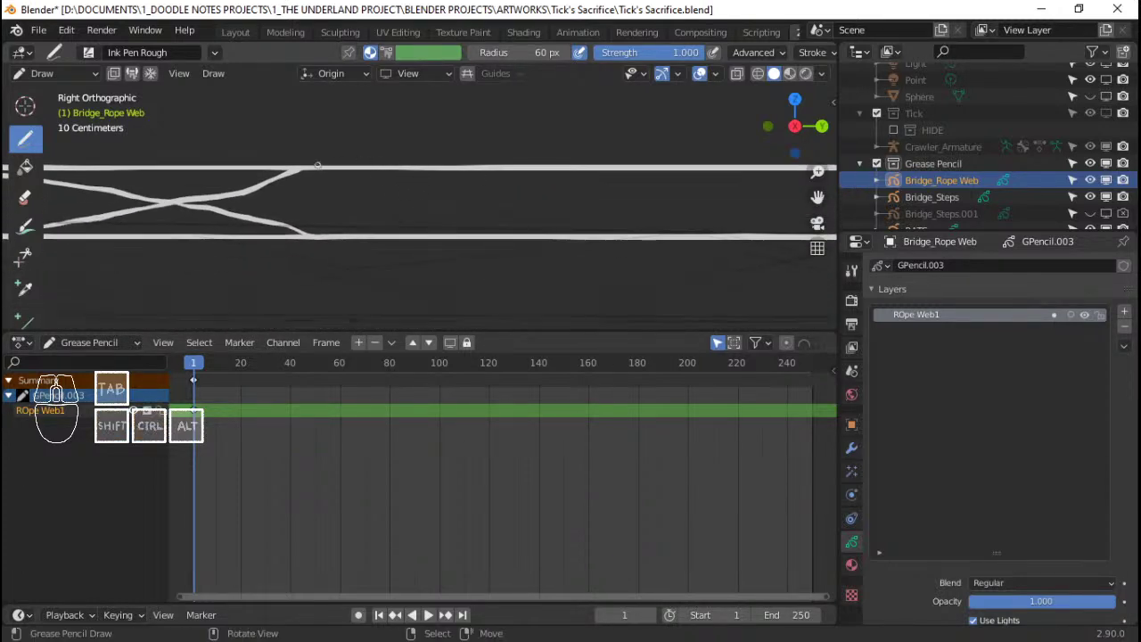
drag(302, 170, 461, 203)
drag(618, 235, 619, 237)
drag(389, 229, 571, 207)
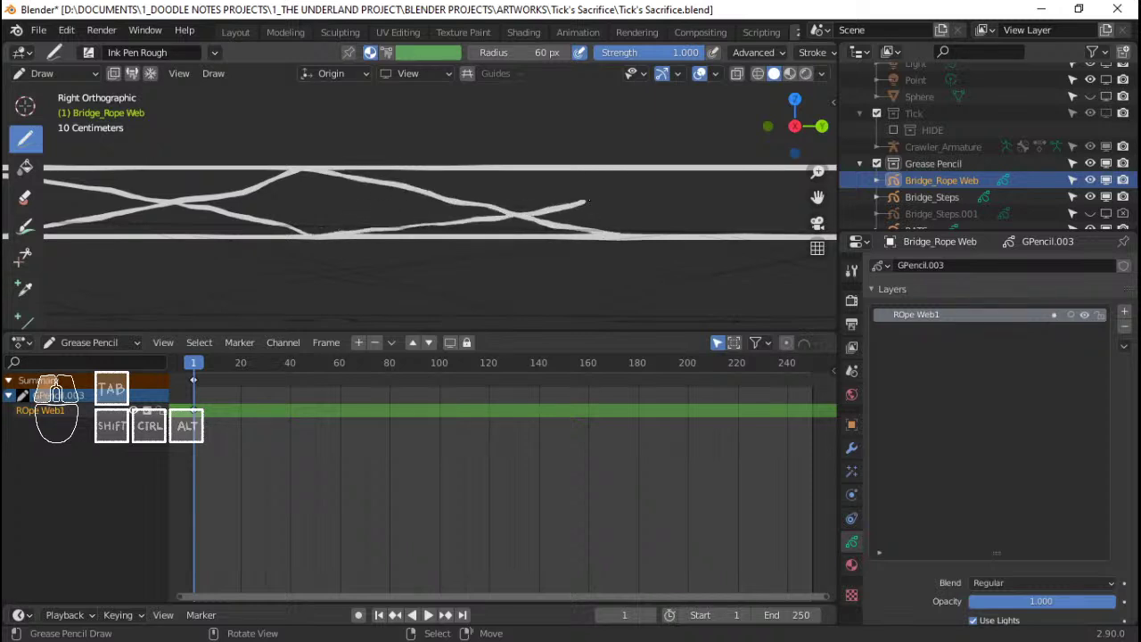
mouse_move(721, 198)
shift+middle_down()
mouse_move(482, 184)
mouse_move(715, 189)
shift+middle_up()
Draw more long crossing strokes between the two ropes, carrying the pattern beyond the 3D cursor
scroll(508, 182, down, 3)
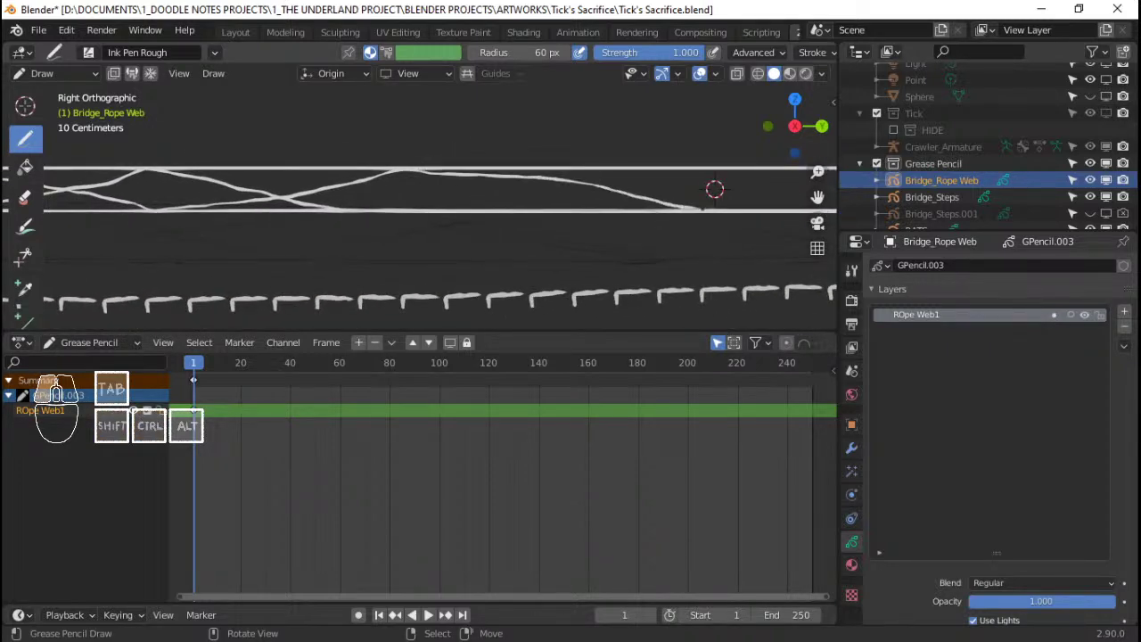
drag(388, 207, 524, 192)
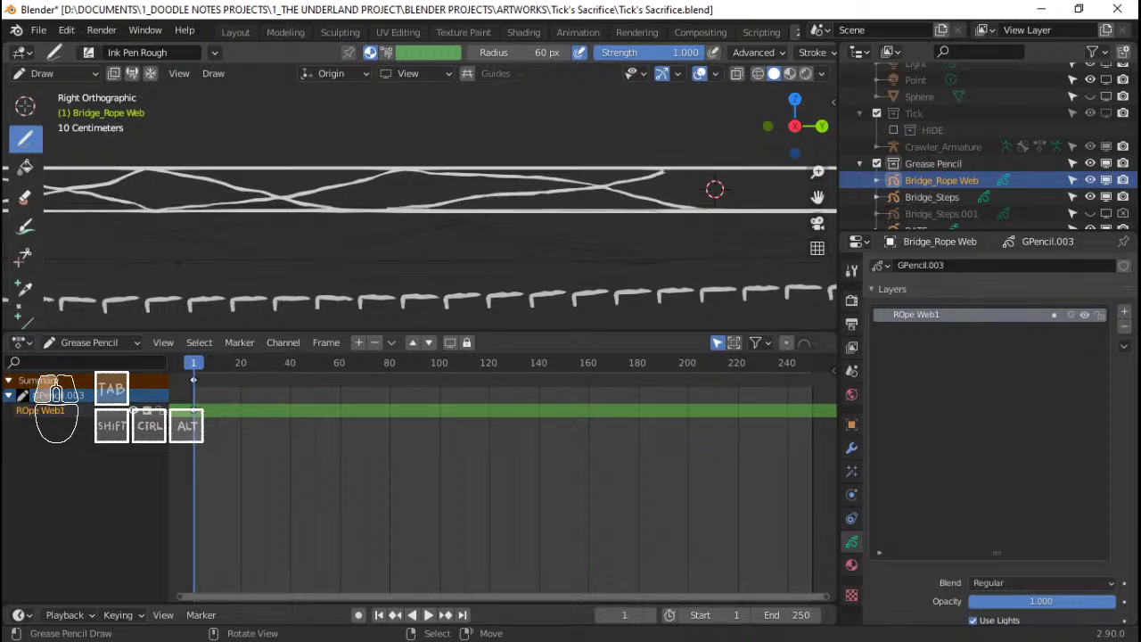
shift+middle_drag(715, 189, 423, 208)
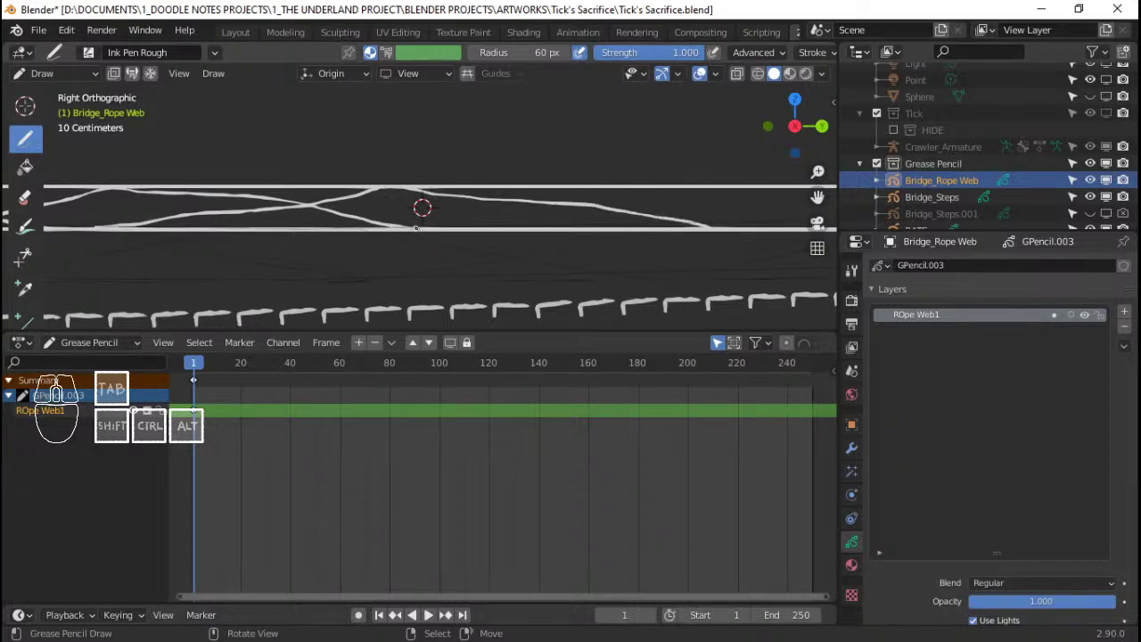
drag(415, 228, 487, 217)
middle_drag(422, 204, 56, 221)
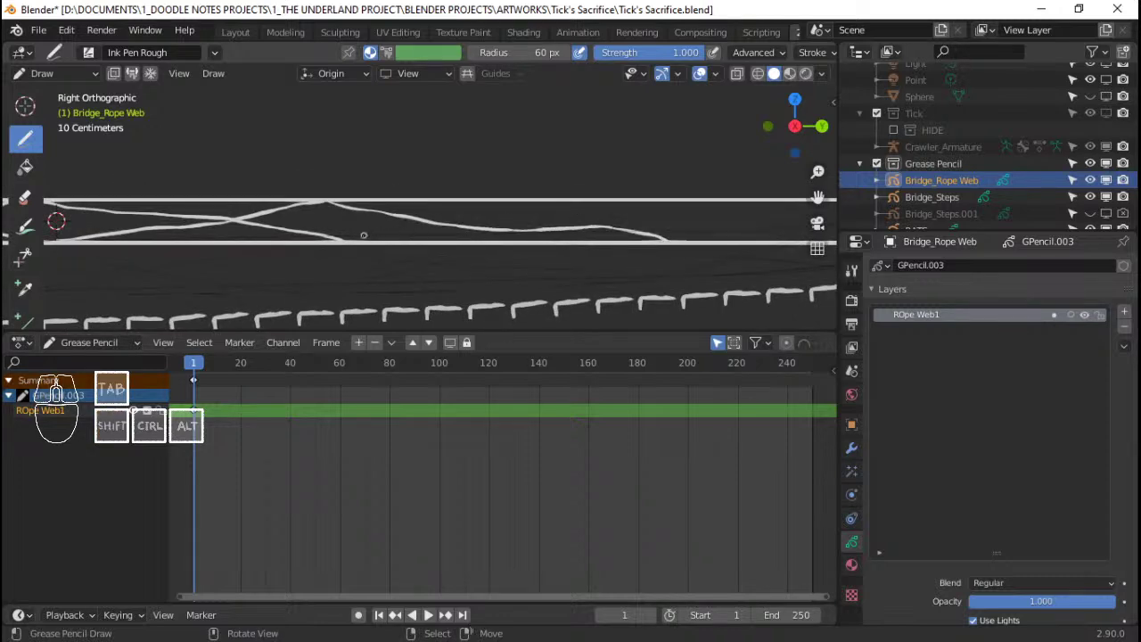
Examine the rope web's position relative to the bridge steps from the front and in perspective
middle_drag(57, 221, 170, 218)
key(KP_5)
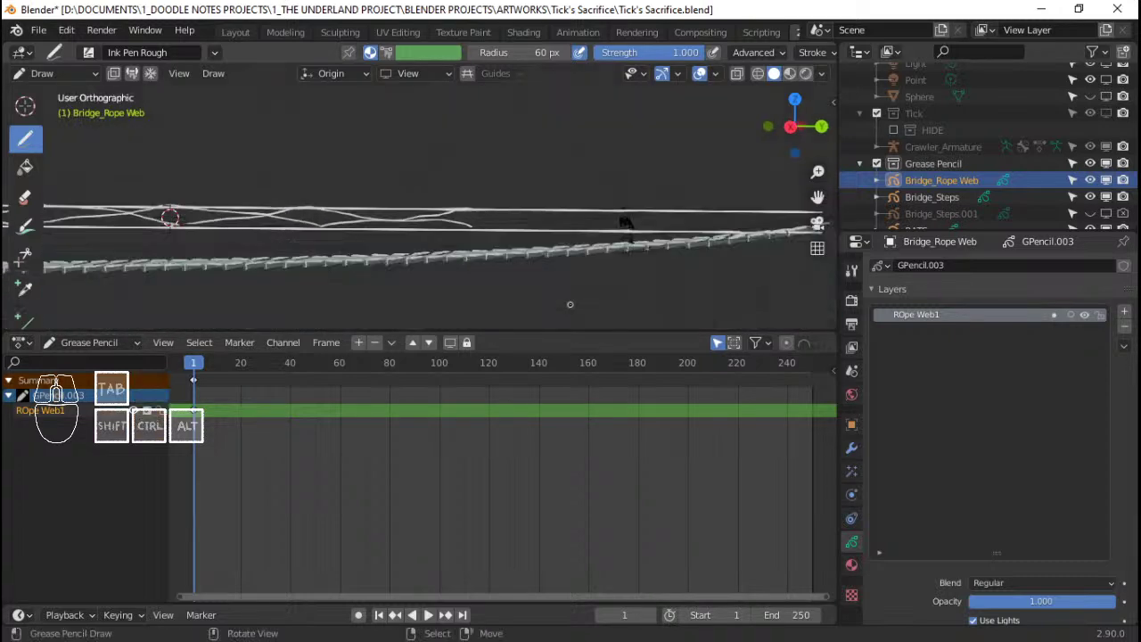
key(KP_1)
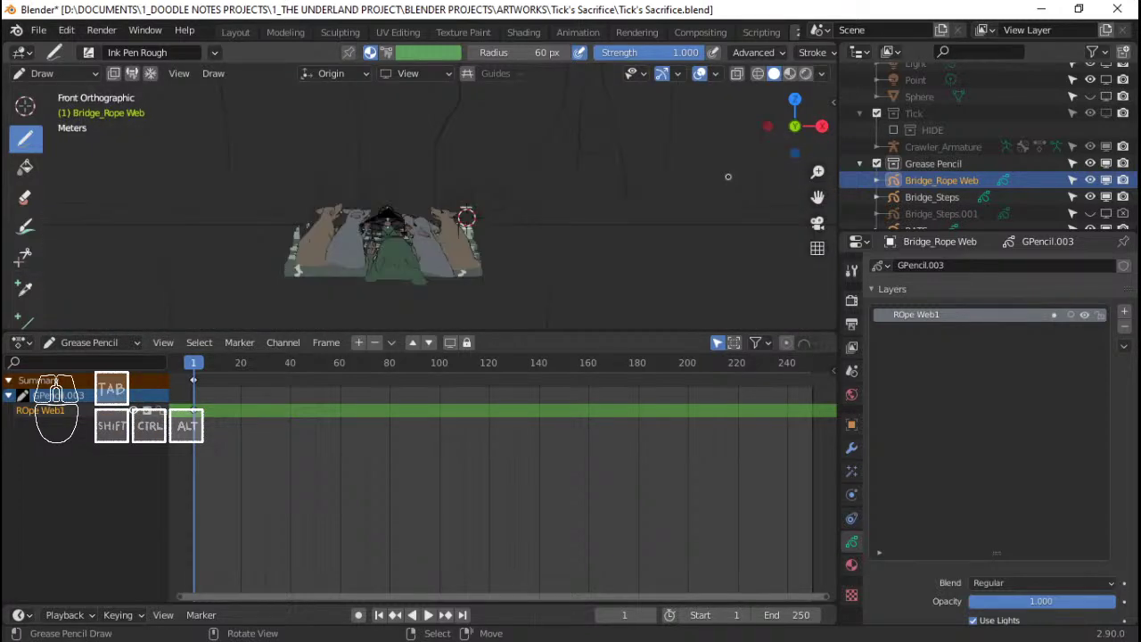
middle_drag(466, 217, 512, 175)
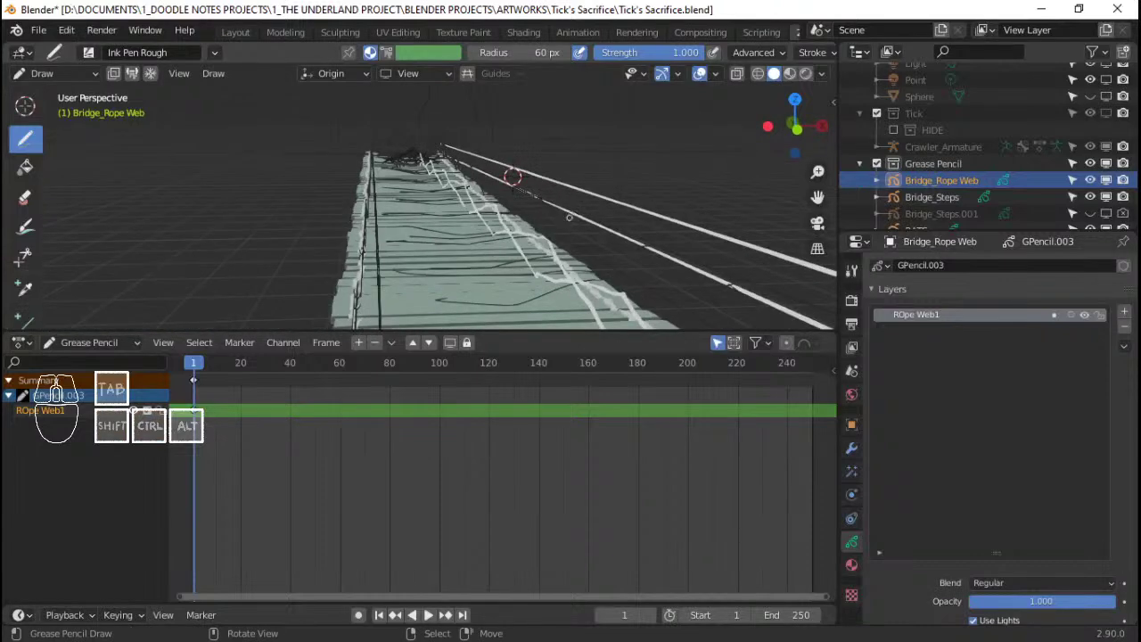
Select the zigzag web strokes of Bridge_Rope Web in Edit Mode and snap them to the 3D cursor with Keep Offset
mouse_move(572, 217)
middle_down()
mouse_move(575, 260)
mouse_move(525, 256)
mouse_move(461, 153)
mouse_move(502, 175)
mouse_move(445, 168)
mouse_move(325, 244)
middle_up()
key(Tab)
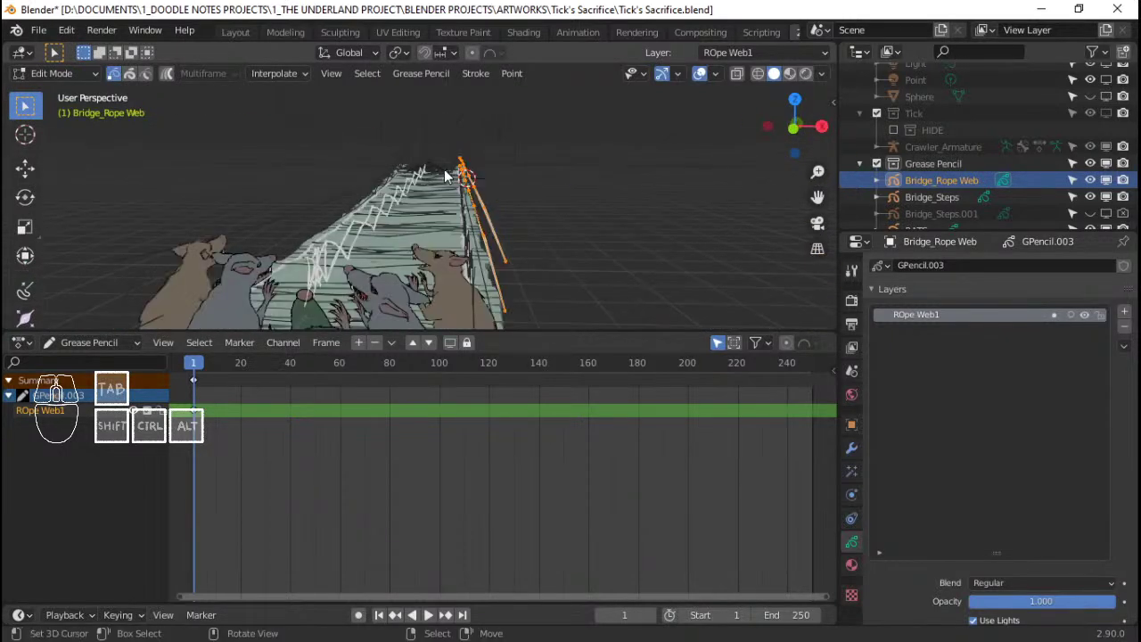
key(c)
drag(318, 234, 336, 173)
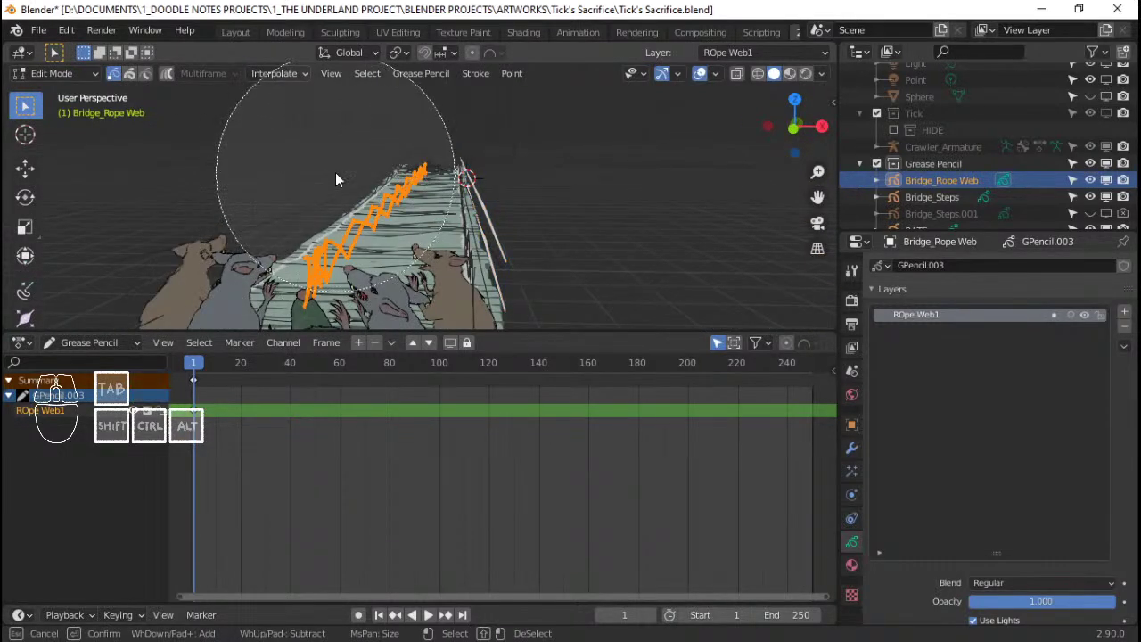
key(Escape)
key(shift+s)
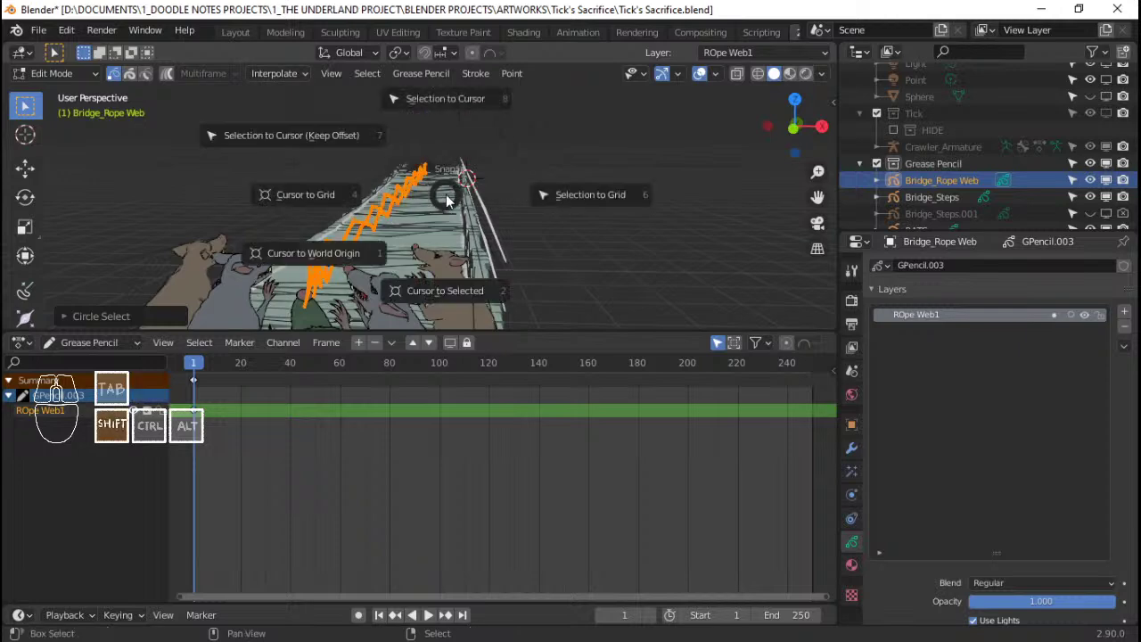
click(329, 145)
mouse_move(329, 151)
middle_down()
mouse_move(470, 229)
mouse_move(435, 221)
middle_up()
key(shift+s)
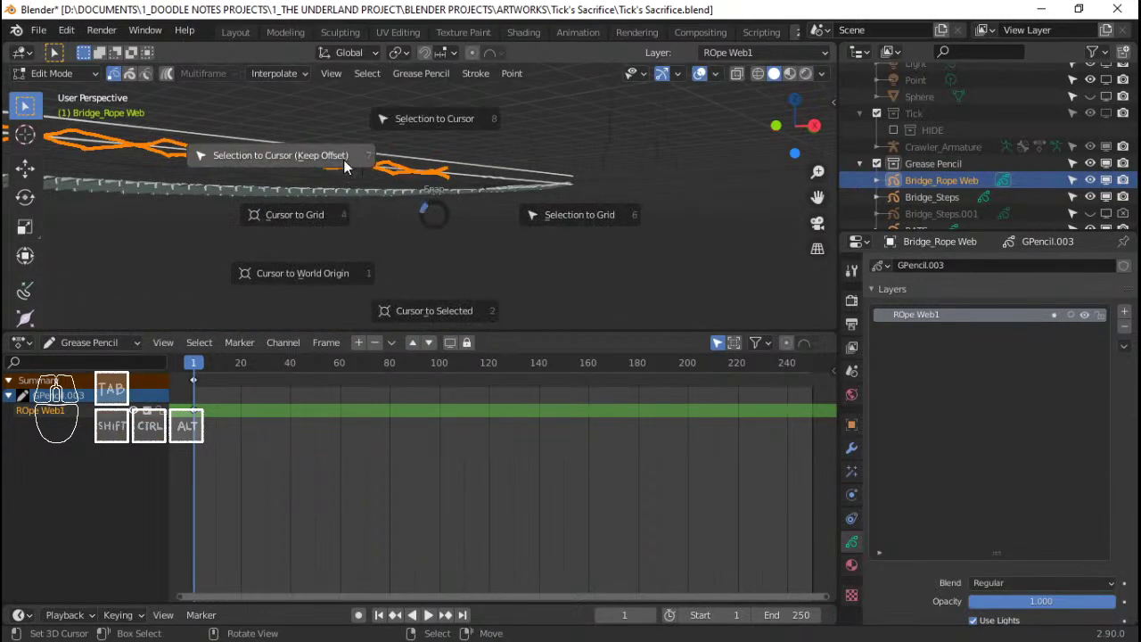
click(345, 166)
Isolate the rope web in local view and scale the selected strokes to 0 along X around the 3D Cursor pivot
middle_drag(347, 202, 472, 226)
key(KP_Divide)
scroll(470, 220, up, 5)
scroll(473, 220, up, 2)
key(period)
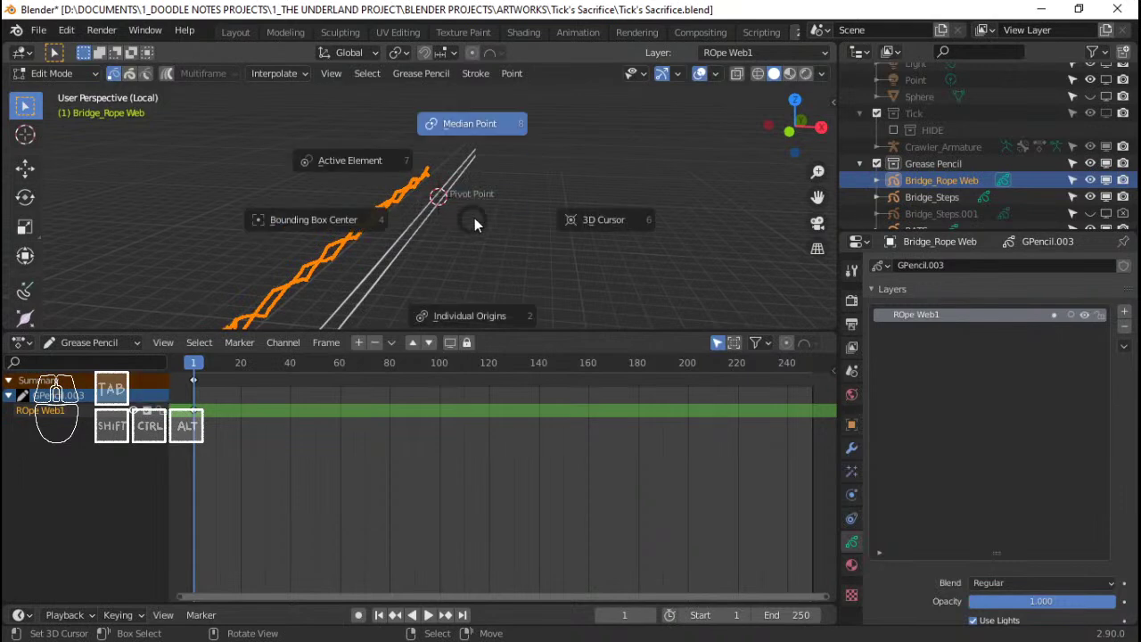
click(581, 221)
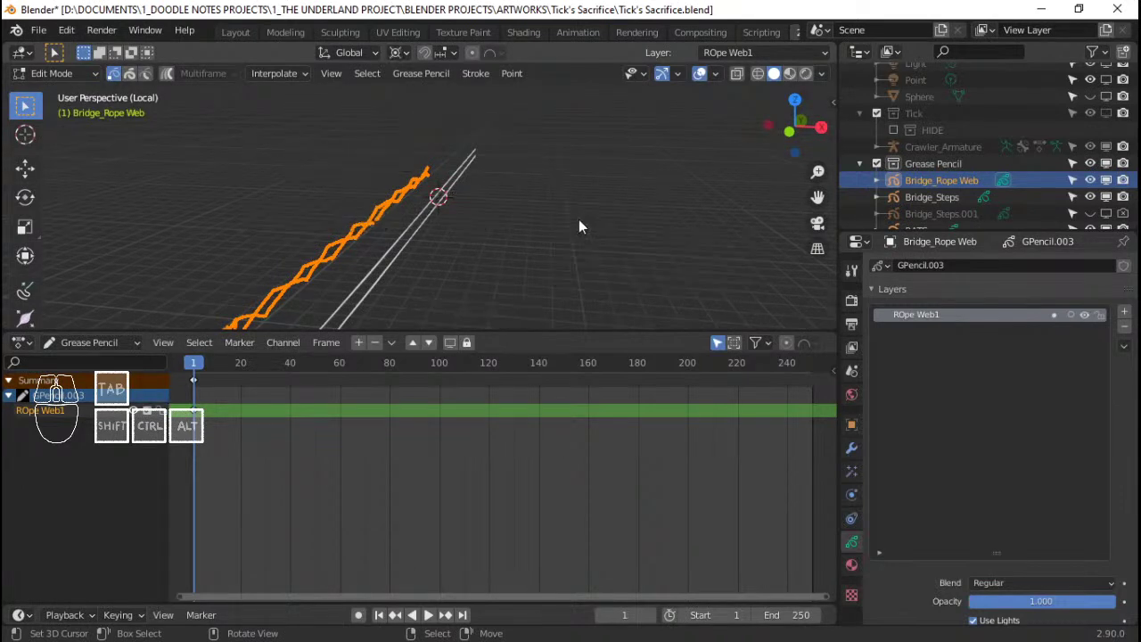
key(s)
key(x)
key(0)
click(579, 219)
Return the rope web to Draw Mode with stroke placement set to 3D Cursor, and save the file
mouse_move(553, 214)
middle_down()
mouse_move(557, 176)
mouse_move(519, 168)
mouse_move(535, 177)
mouse_move(517, 191)
mouse_move(505, 247)
mouse_move(446, 94)
mouse_move(475, 185)
mouse_move(420, 167)
mouse_move(483, 156)
mouse_move(419, 116)
middle_up()
key(5)
click(285, 72)
key(Tab)
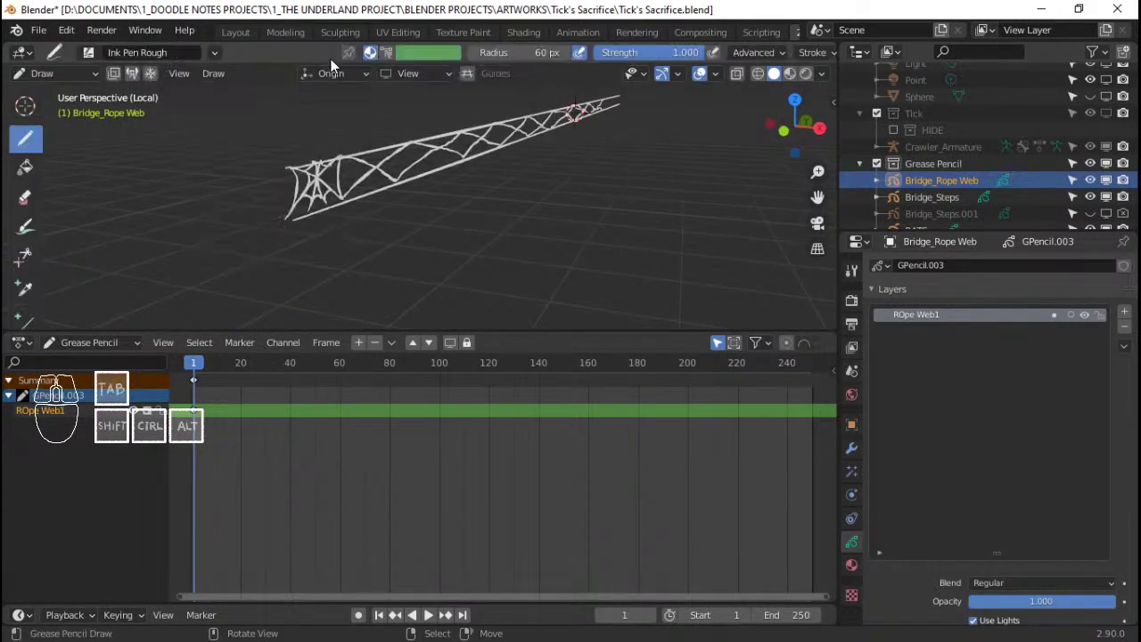
click(326, 77)
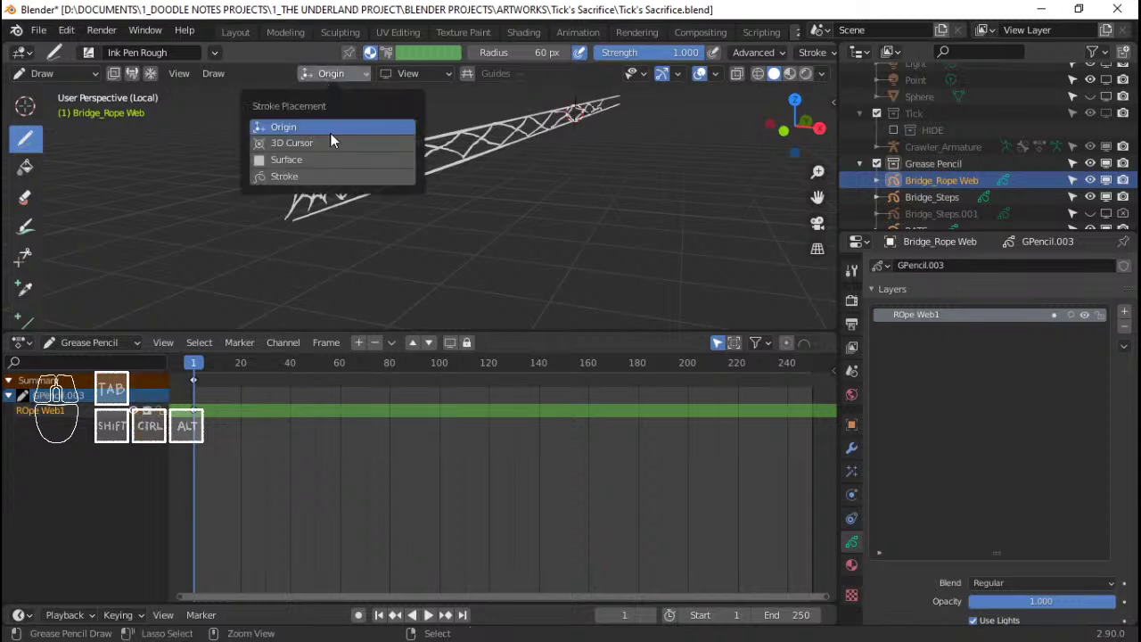
click(321, 142)
key(ctrl+s)
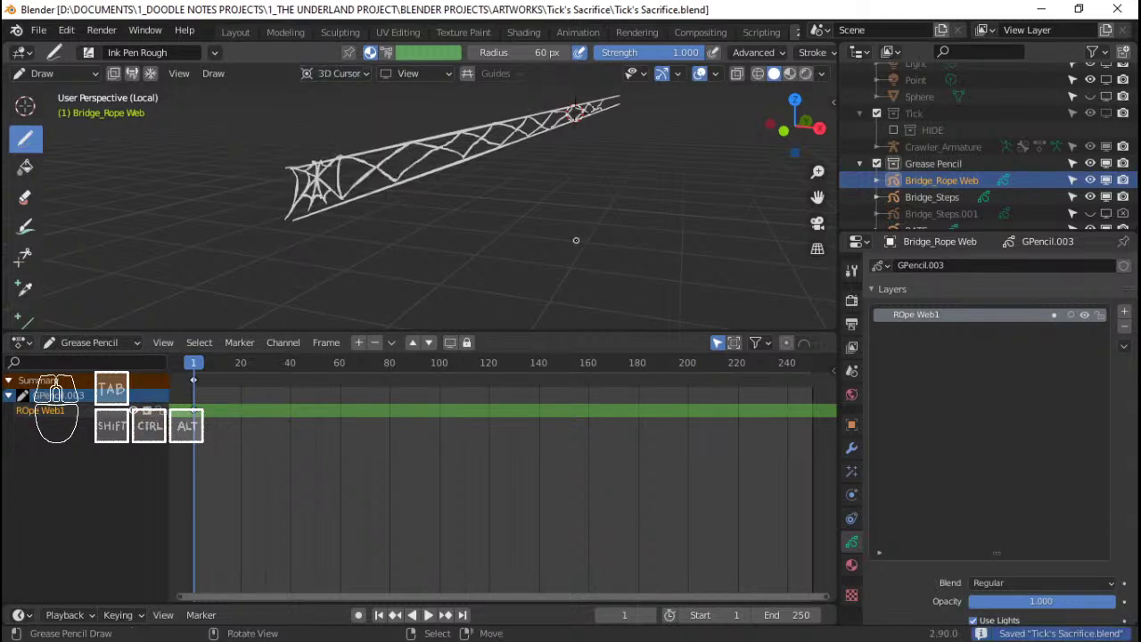
Continue the crossing strokes between the two ropes in the right orthographic view, extending the web toward the ropes' far end
key(KP_3)
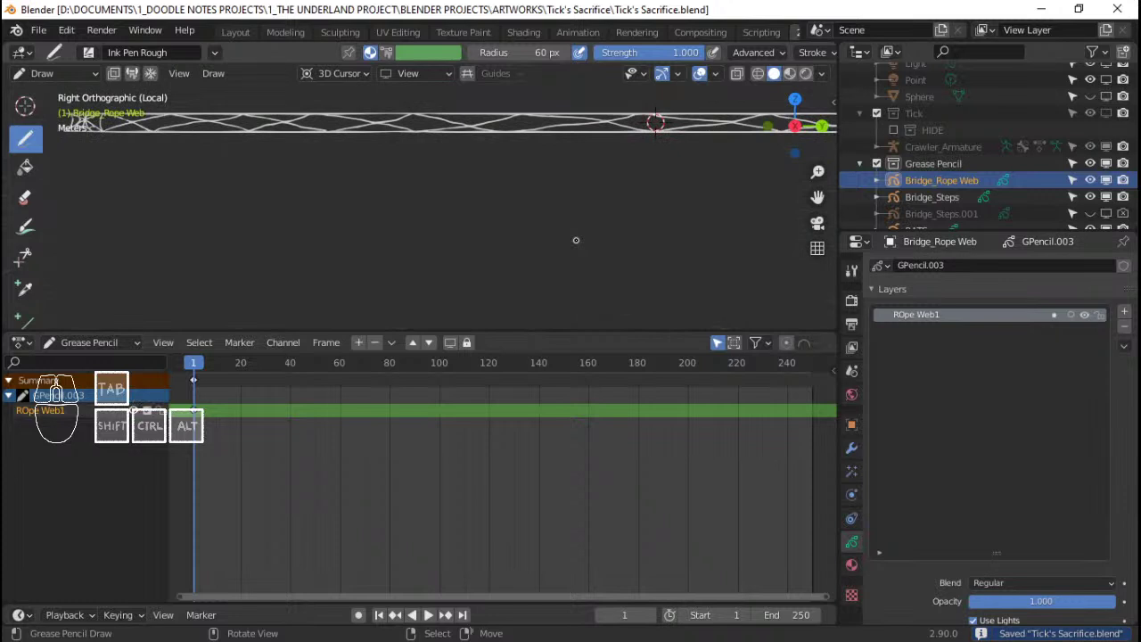
shift+middle_drag(724, 183, 415, 172)
drag(345, 166, 397, 170)
key(ctrl+z)
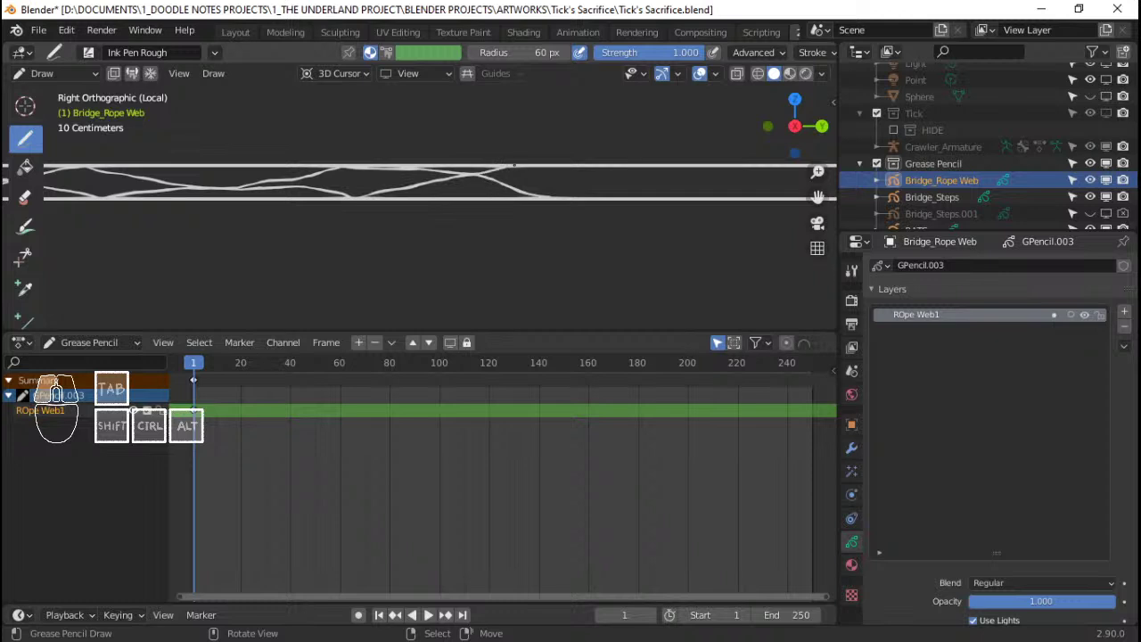
shift+middle_drag(647, 171, 471, 178)
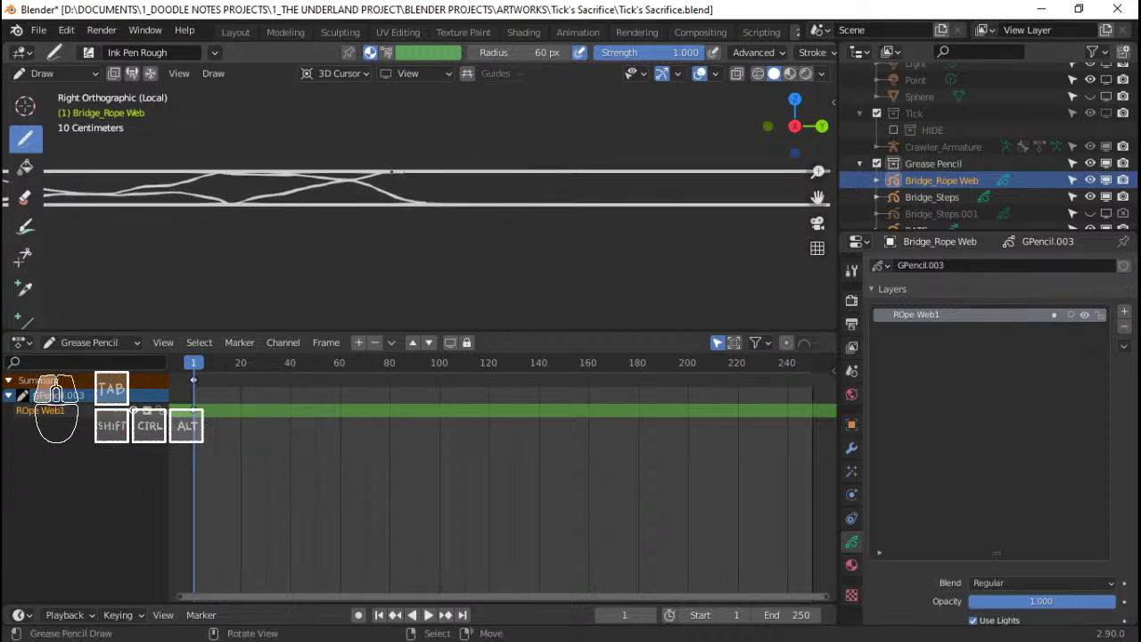
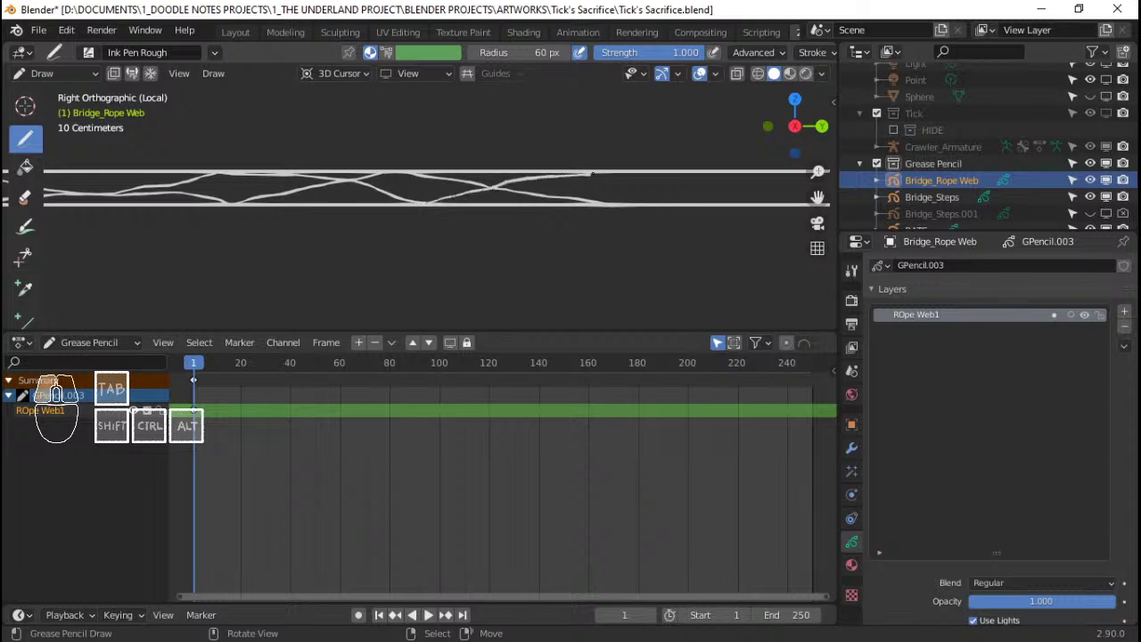
shift+middle_drag(599, 172, 446, 178)
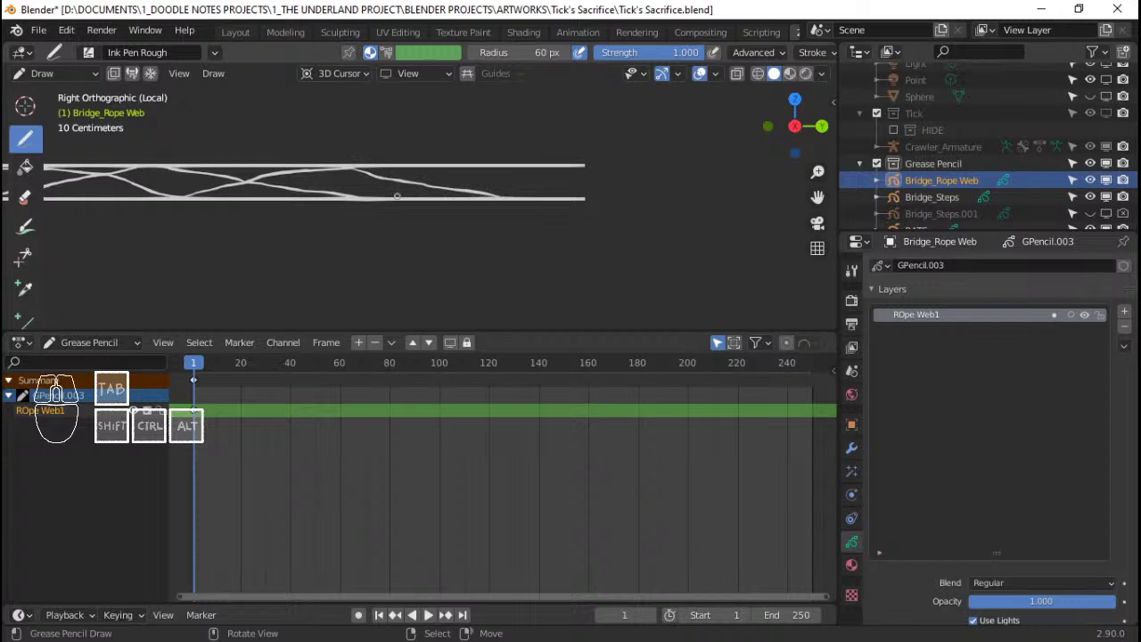
ctrl+middle_drag(619, 174, 567, 216)
key(Home)
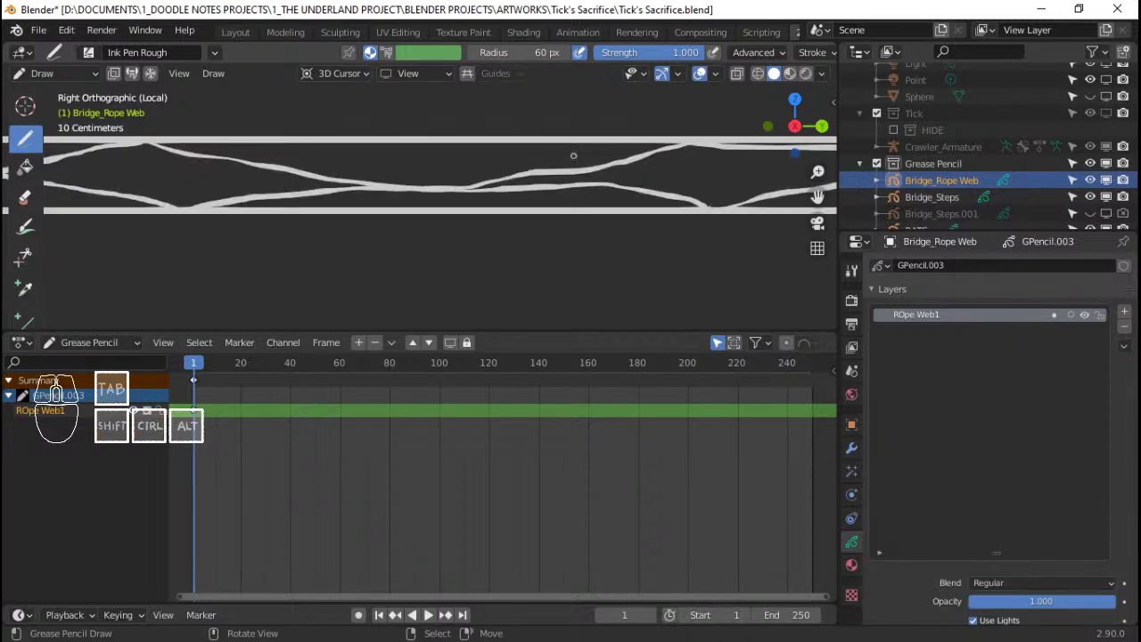
Switch Bridge_Rope Web to Object Mode and save the file
key(Tab)
scroll(1004, 191, down, 1)
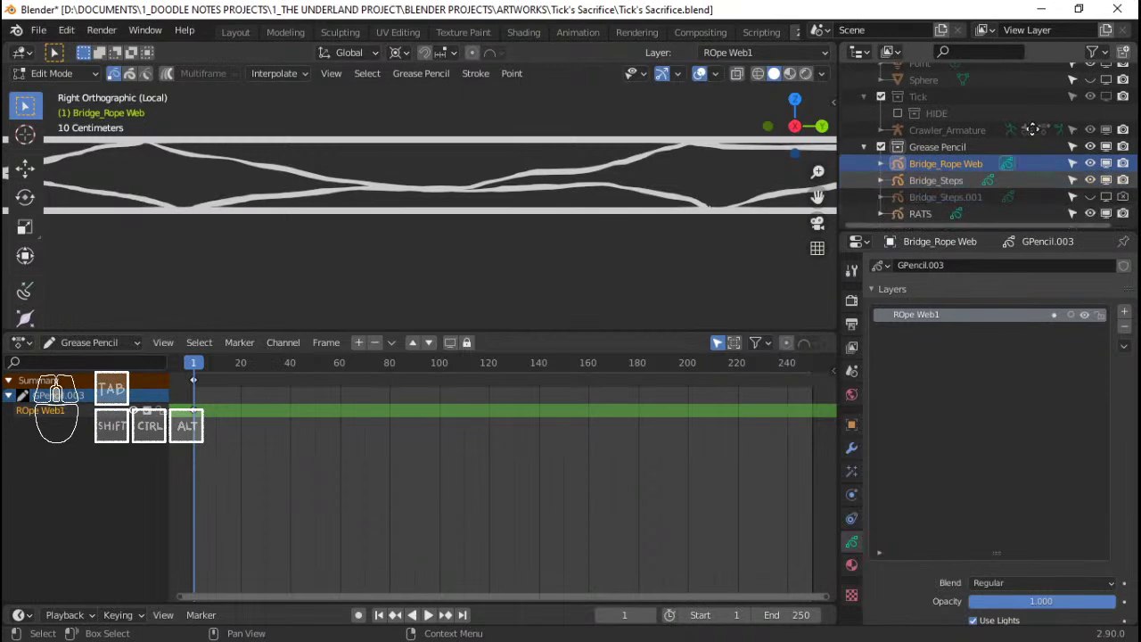
click(1105, 215)
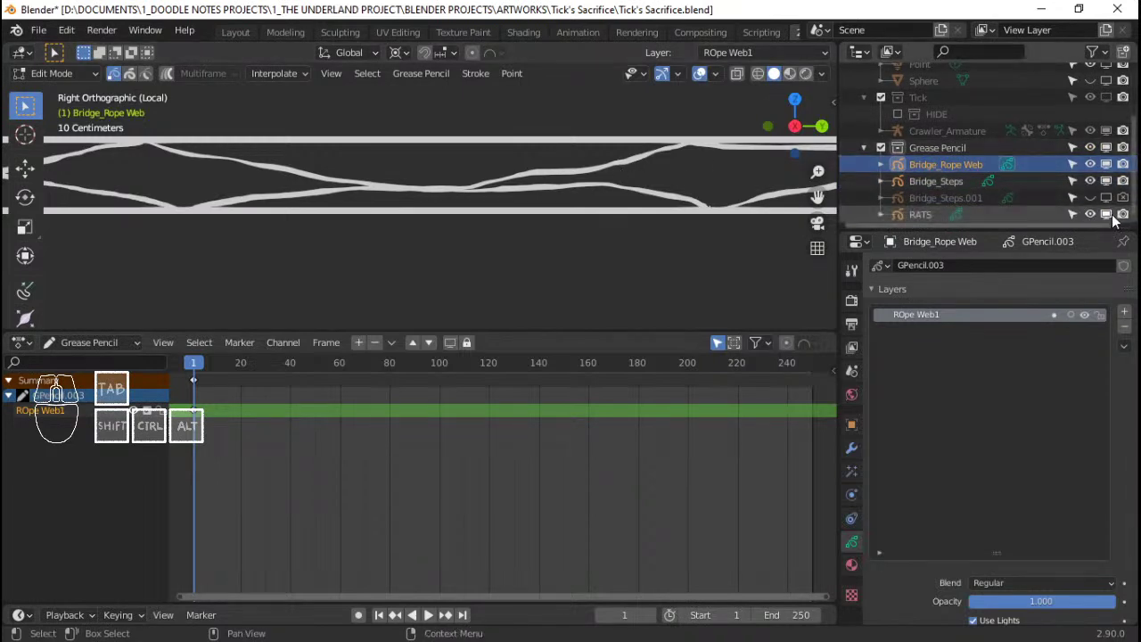
ctrl+middle_drag(552, 162, 631, 222)
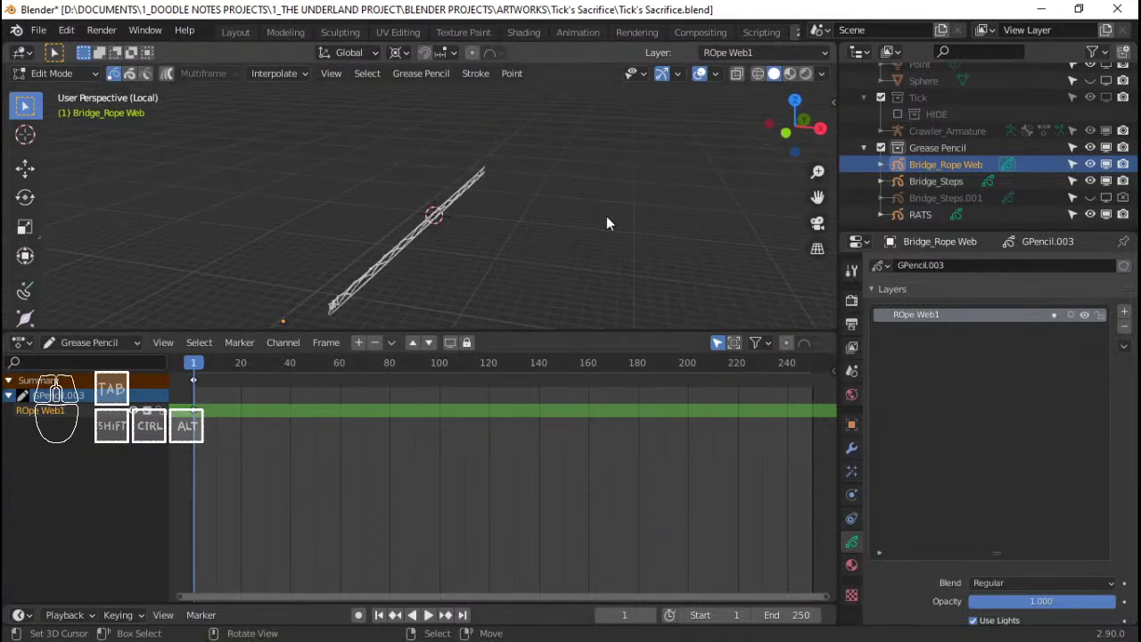
key(Tab)
key(ctrl+Tab)
click(500, 231)
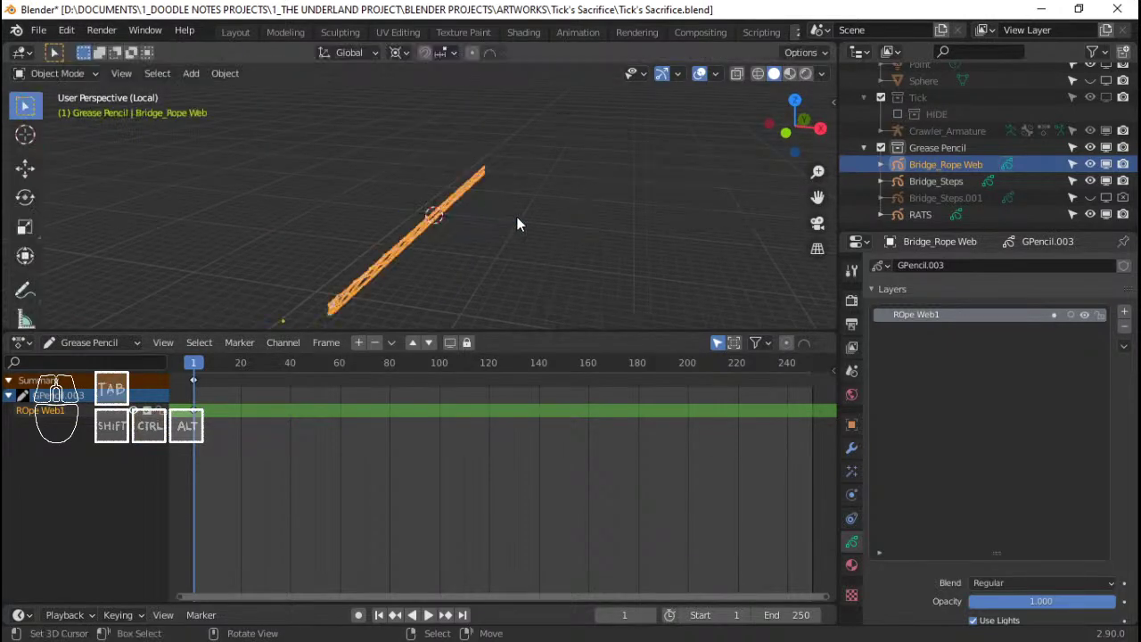
key(ctrl+s)
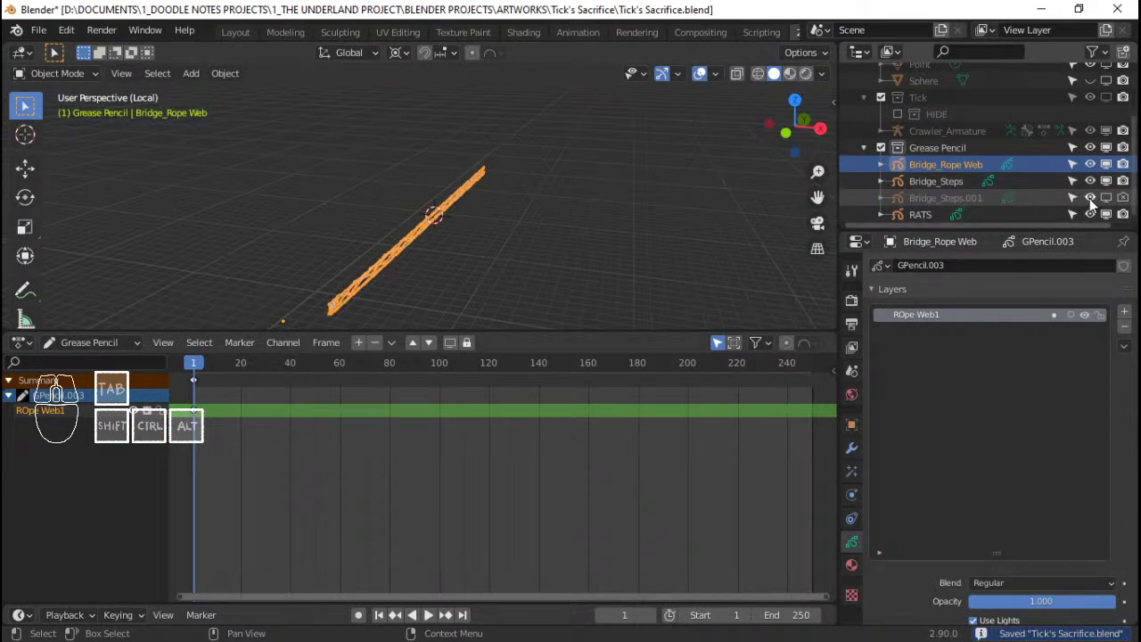
Try to bring the bridge steps into the isolated view by toggling their visibility and selecting Bridge_Steps
click(1090, 198)
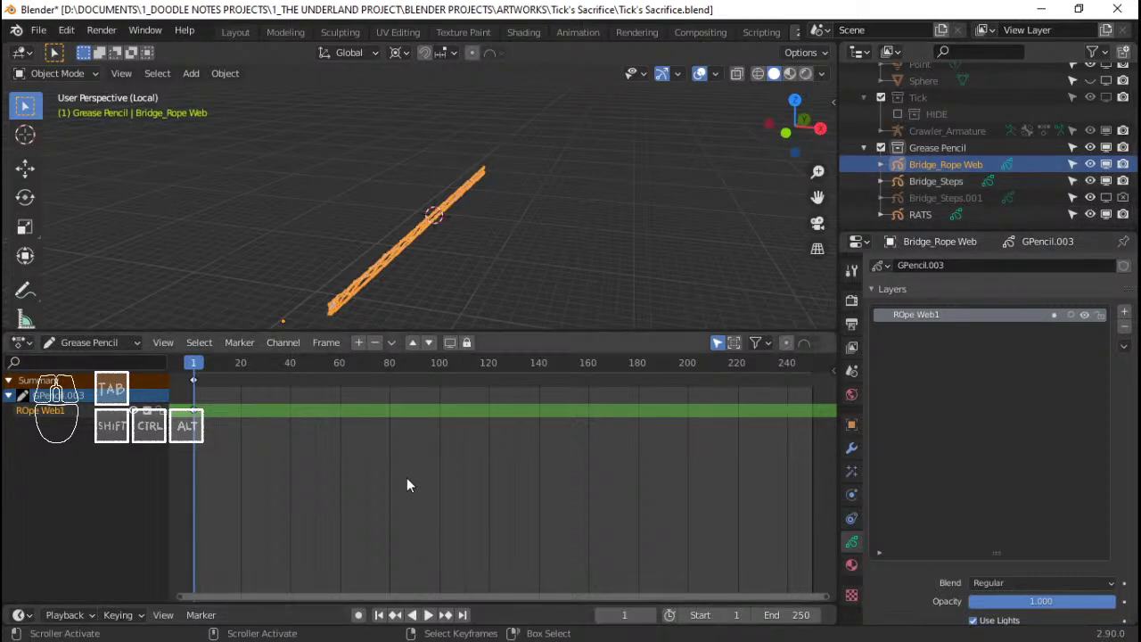
scroll(501, 212, down, 2)
shift+middle_drag(397, 248, 462, 235)
middle_drag(500, 189, 535, 168)
scroll(411, 209, up, 1)
key(Tab)
scroll(410, 211, down, 2)
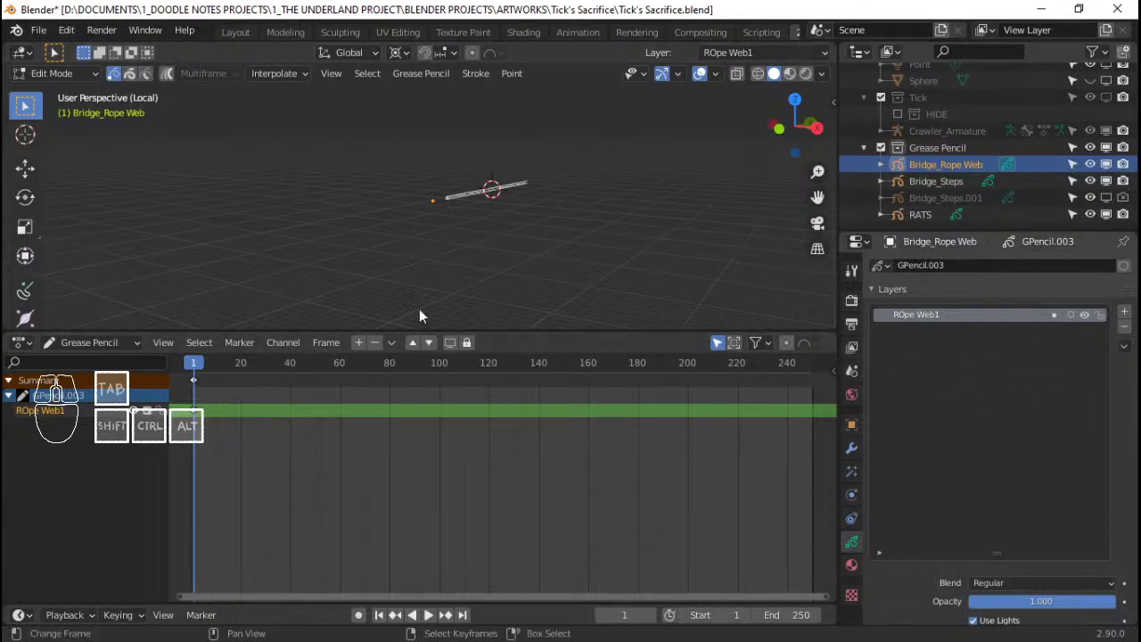
scroll(534, 198, up, 1)
click(931, 183)
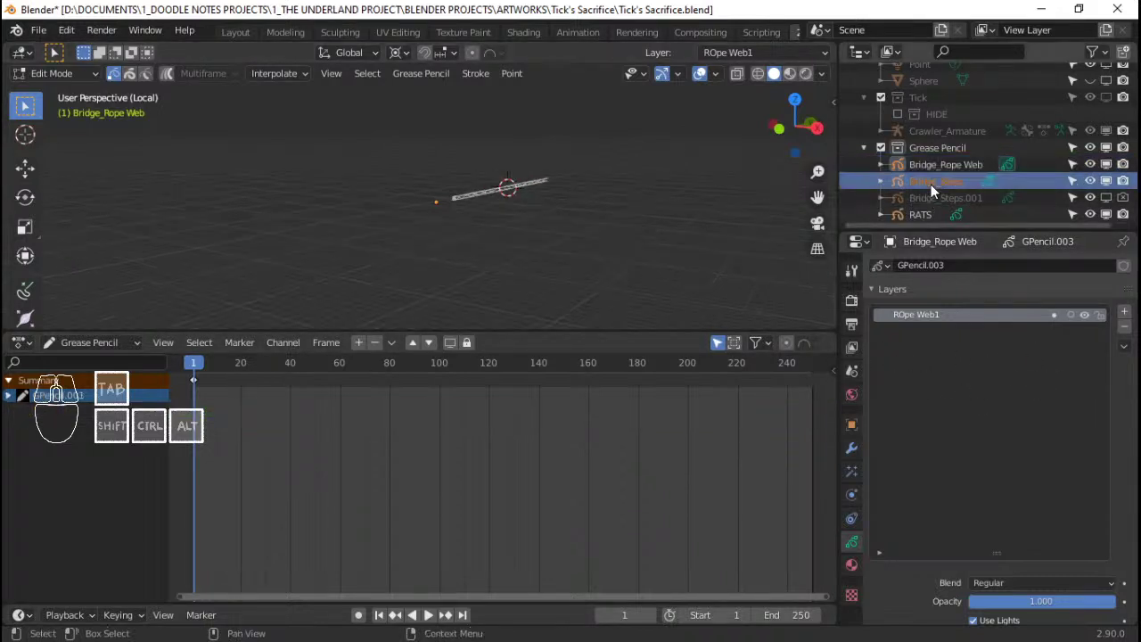
click(10, 397)
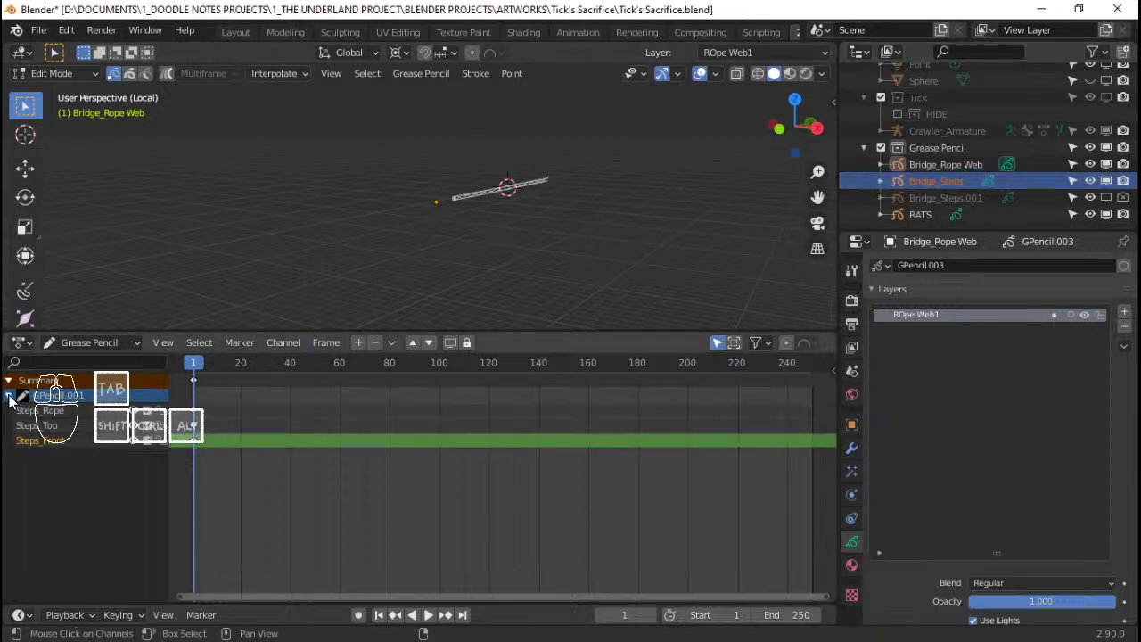
click(1106, 181)
middle_drag(500, 192, 592, 221)
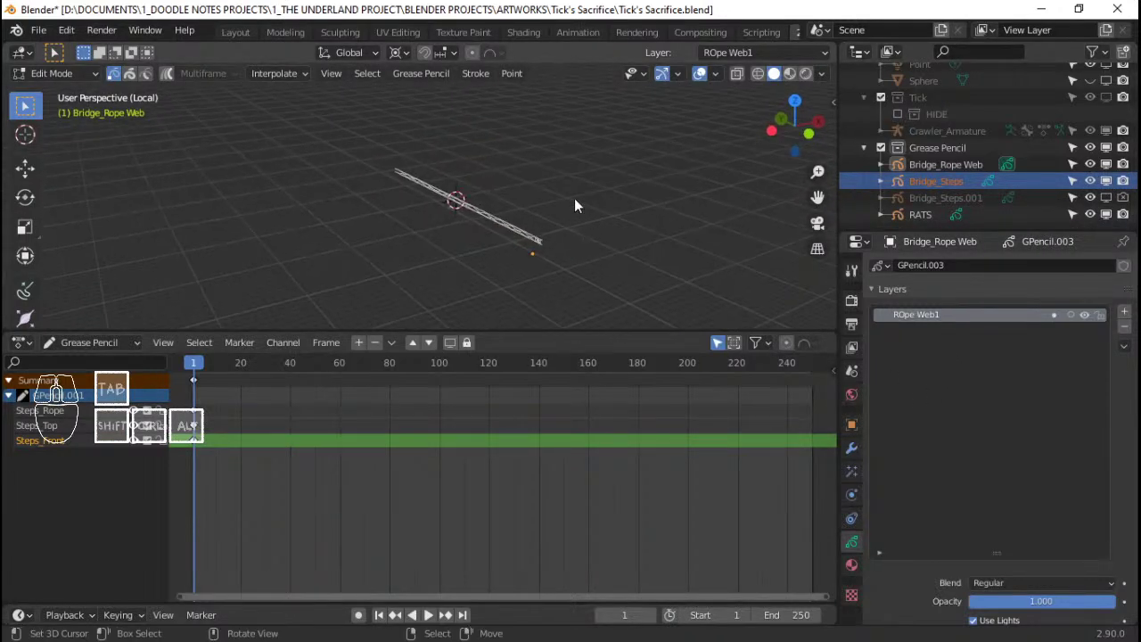
Switch to Object Mode and undo the Bridge_Steps selection so that Bridge_Rope Web is selected again
key(ctrl+Tab)
click(374, 200)
middle_drag(526, 215, 464, 209)
key(ctrl+z)
key(ctrl+z)
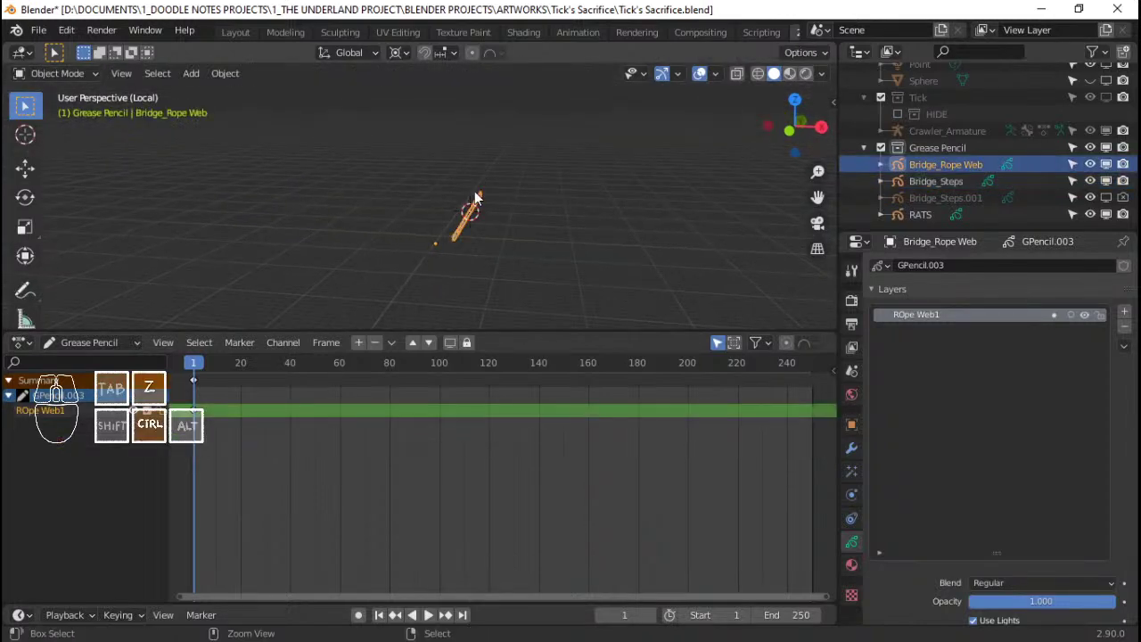
Step through the undo history to the completed rope web in Edit Mode and save the file
key(ctrl+Tab)
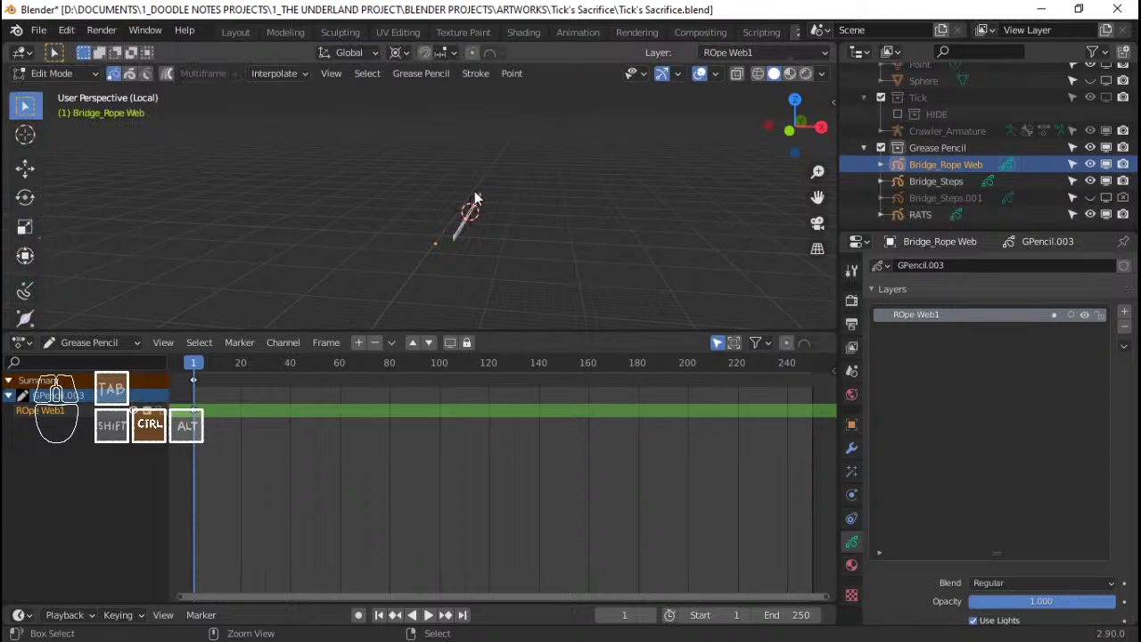
key(Tab)
middle_drag(458, 221, 517, 242)
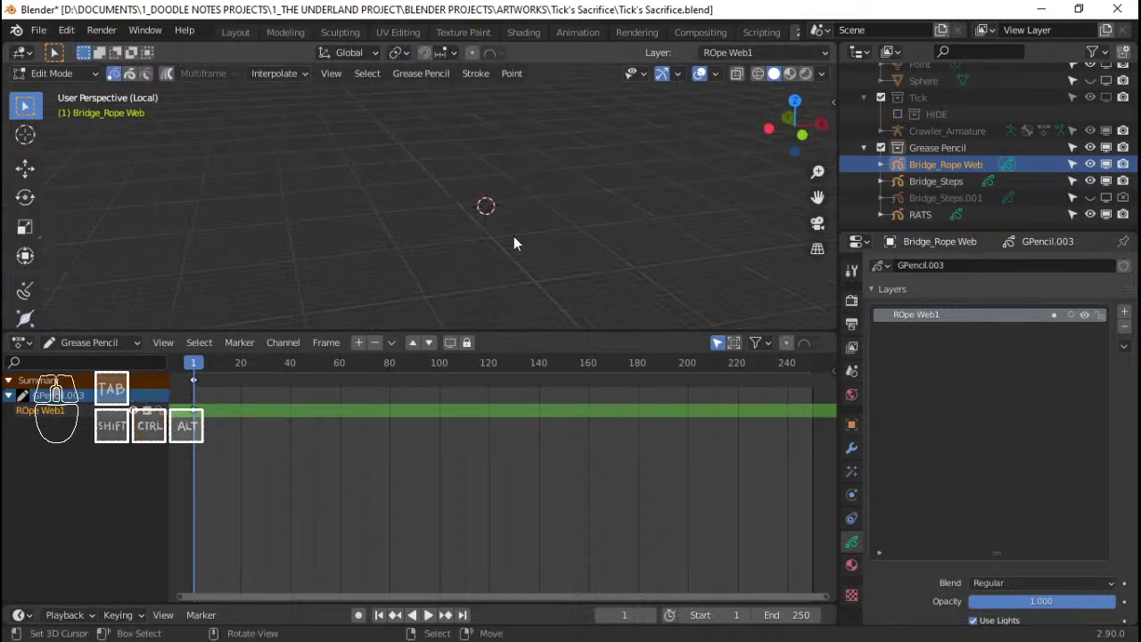
key(ctrl+shift+z)
key(ctrl+z)
key(ctrl+z)
key(ctrl+z)
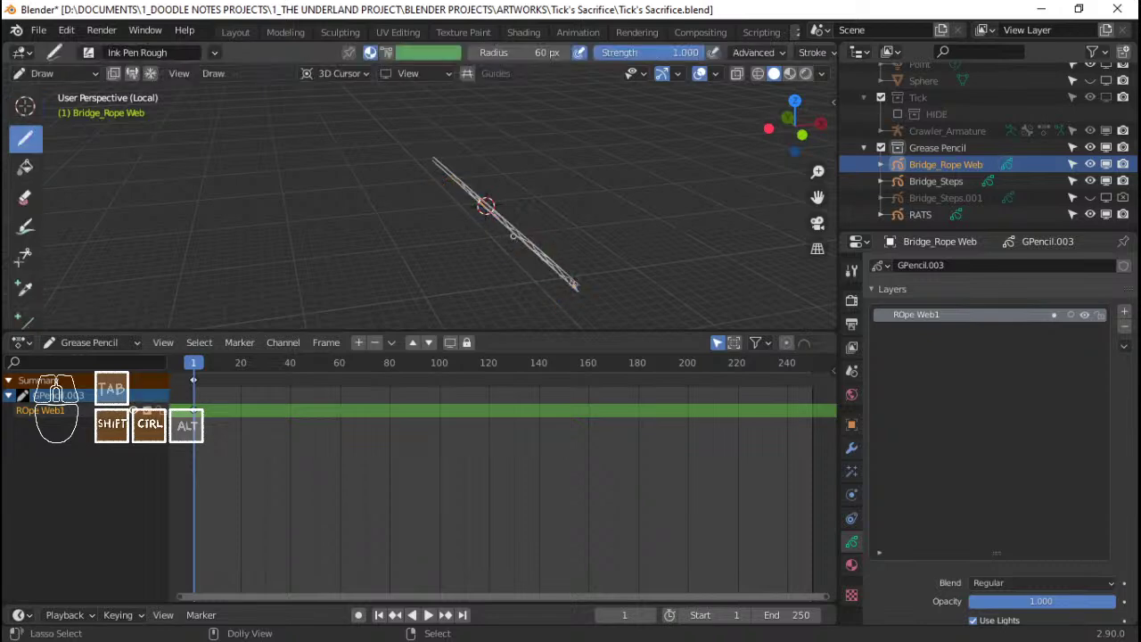
key(ctrl+z)
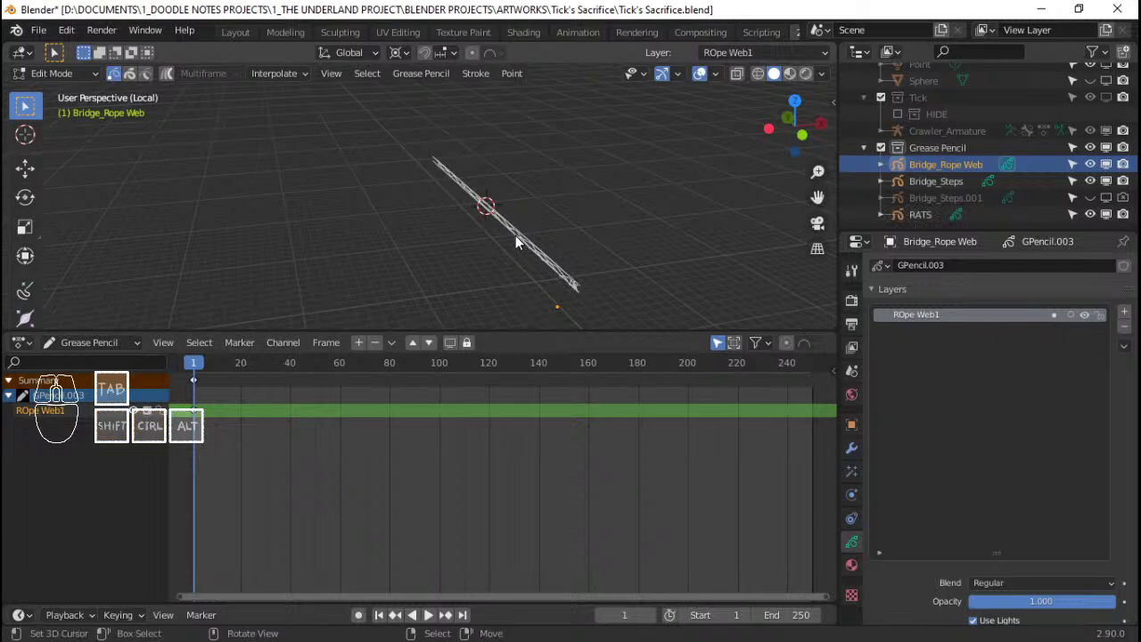
middle_drag(515, 236, 535, 227)
key(ctrl+s)
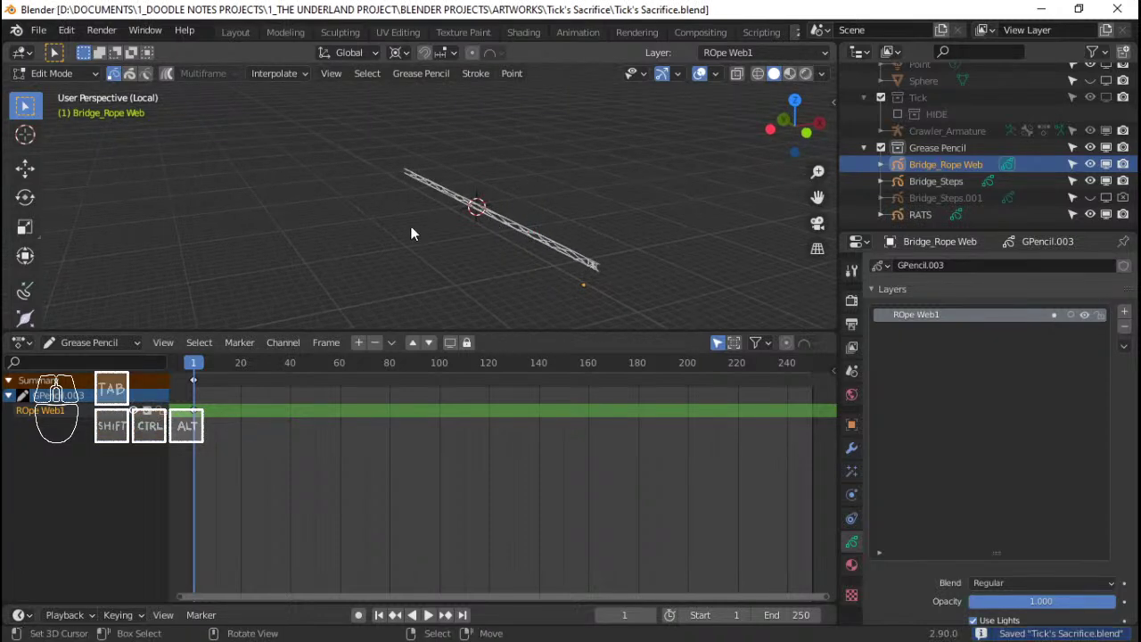
Return the timeline to frame 1 after viewing frame 40, and put Bridge_Rope Web in Draw Mode
drag(219, 362, 291, 445)
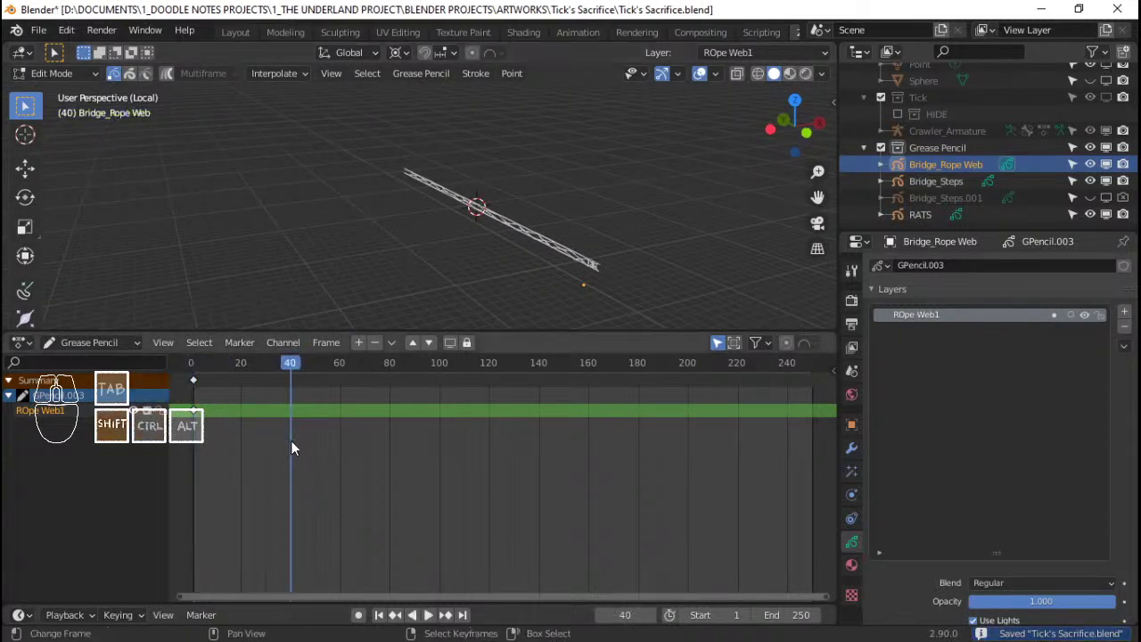
key(shift+Left)
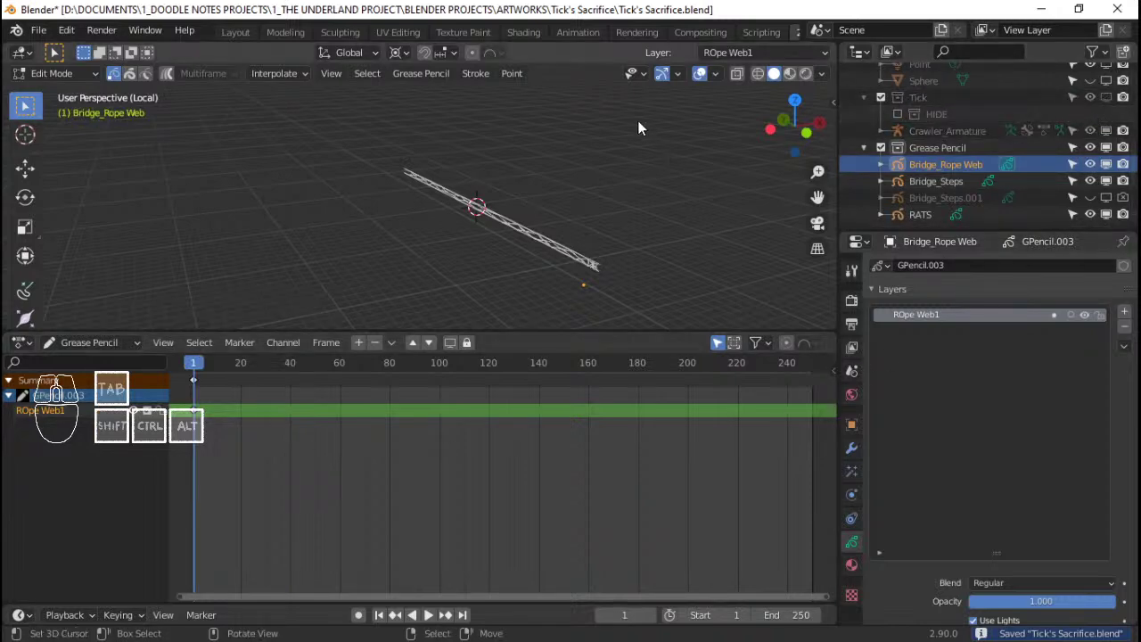
scroll(647, 127, up, 1)
mouse_move(661, 131)
middle_down()
mouse_move(556, 126)
mouse_move(496, 141)
middle_up()
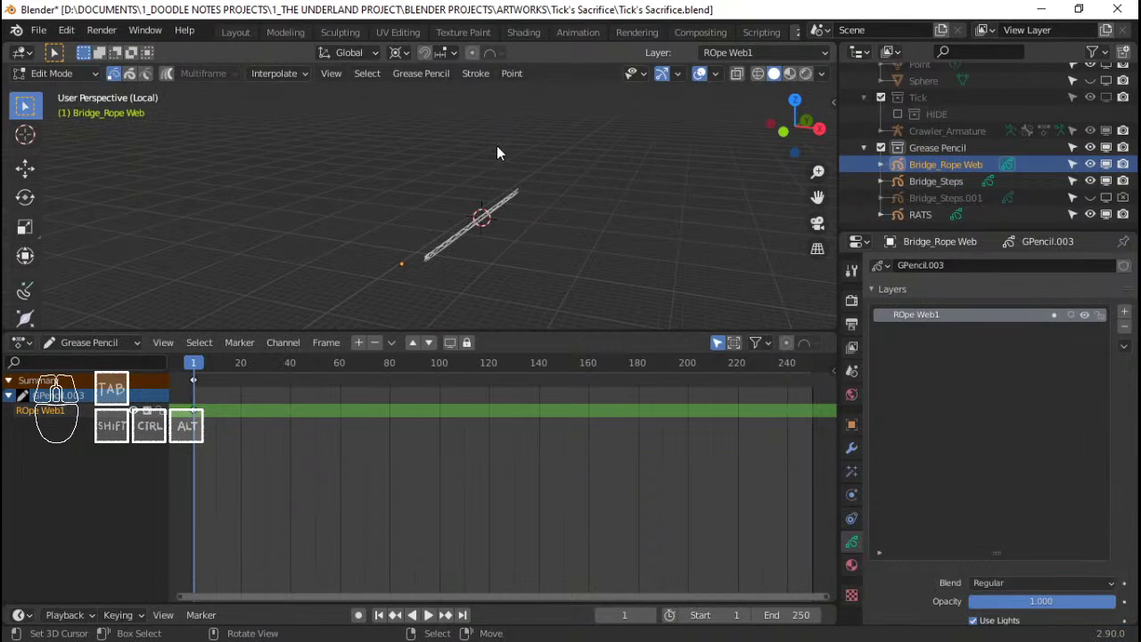
key(Tab)
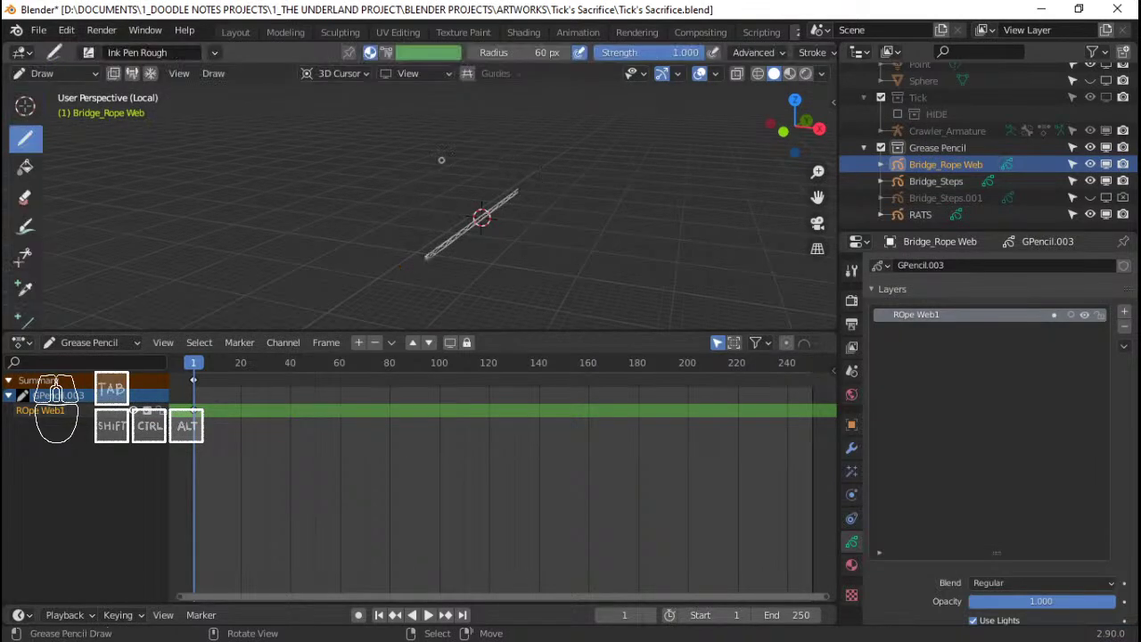
Inspect the rope web from several angles and switch Bridge_Rope Web to Object Mode
middle_drag(576, 225, 416, 233)
shift+middle_drag(519, 278, 510, 275)
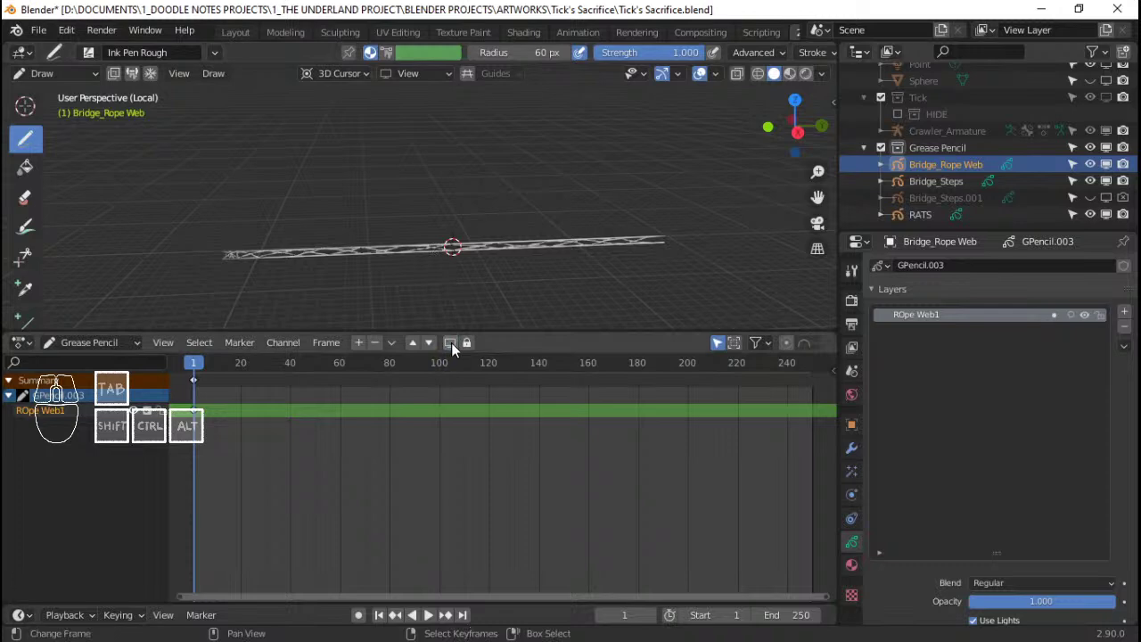
mouse_move(500, 299)
middle_down()
mouse_move(551, 249)
mouse_move(535, 170)
mouse_move(674, 130)
middle_up()
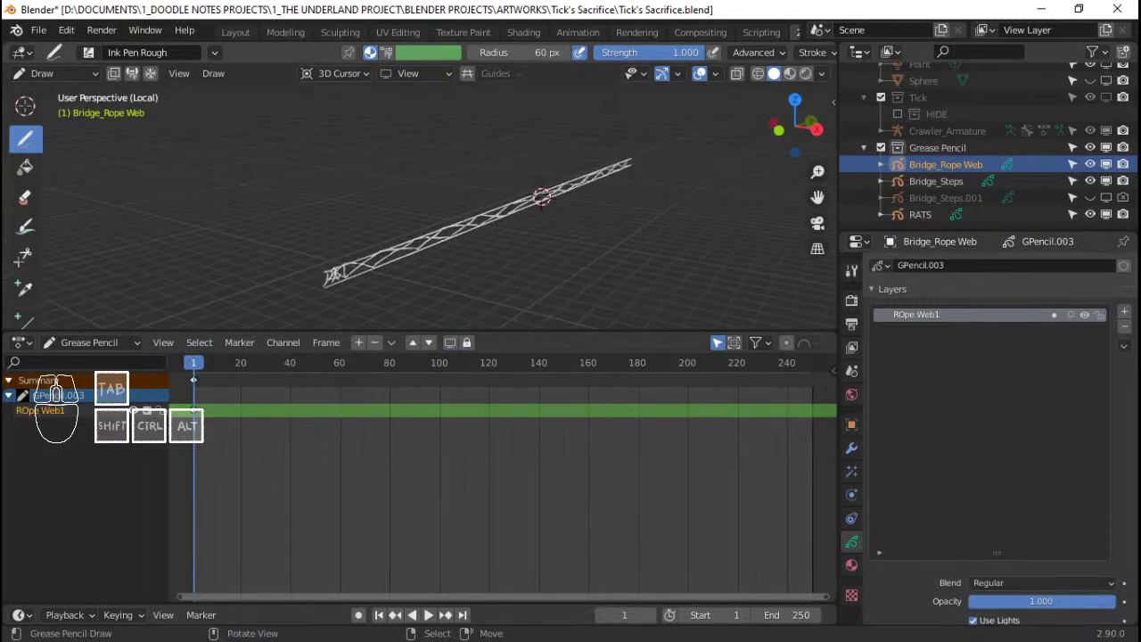
click(419, 73)
key(ctrl+Tab)
click(443, 171)
middle_drag(372, 191, 581, 252)
drag(394, 437, 508, 436)
key(shift+Left)
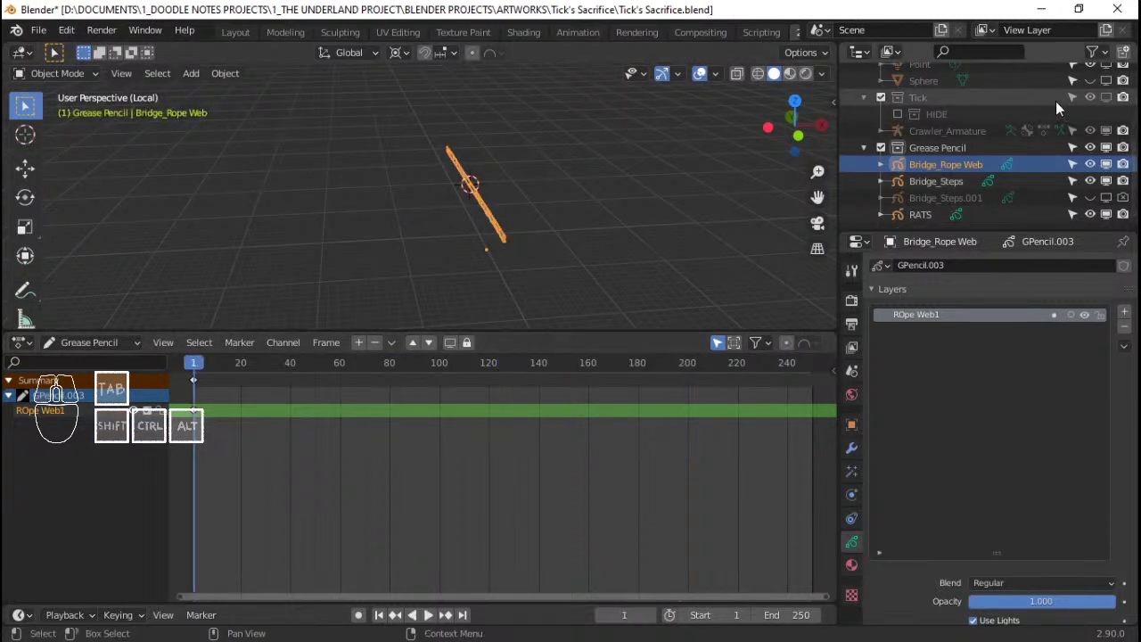
Enable the Tick collection in the viewports and save the file
scroll(1106, 130, up, 2)
click(1107, 131)
click(881, 164)
scroll(892, 163, down, 4)
scroll(890, 164, down, 1)
scroll(856, 120, up, 6)
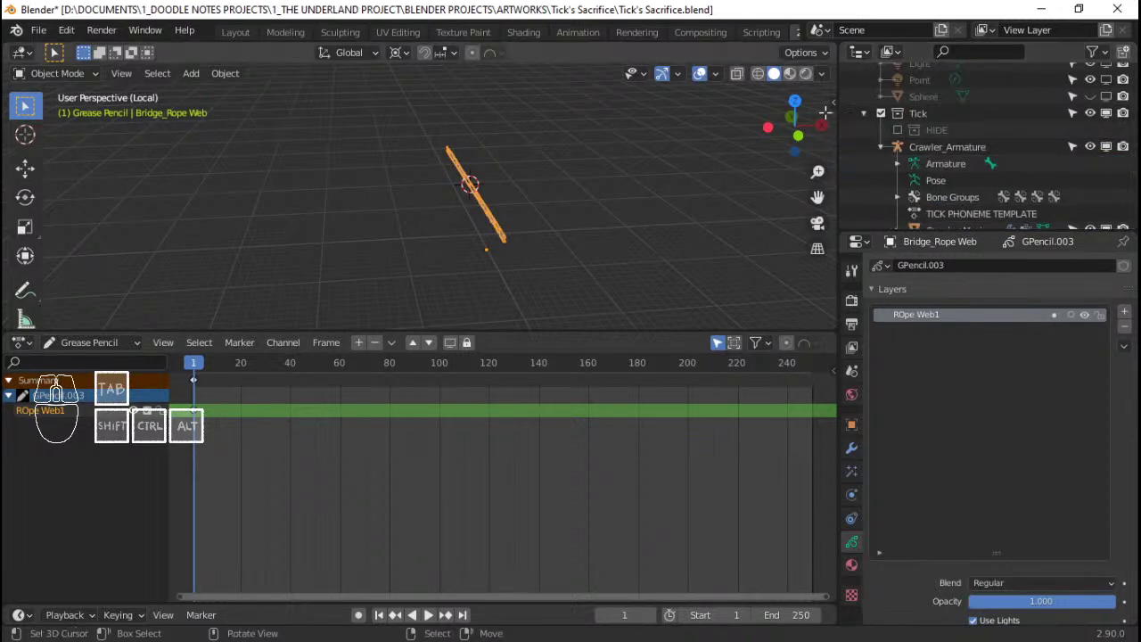
click(881, 147)
key(ctrl+s)
Enlarge the 3D viewport by shrinking the dope sheet beneath it
mouse_move(582, 211)
middle_down()
mouse_move(452, 214)
mouse_move(482, 207)
middle_up()
drag(477, 331, 477, 494)
mouse_move(419, 366)
middle_down()
mouse_move(544, 282)
mouse_move(430, 300)
mouse_move(512, 344)
mouse_move(559, 234)
mouse_move(454, 306)
mouse_move(463, 302)
middle_up()
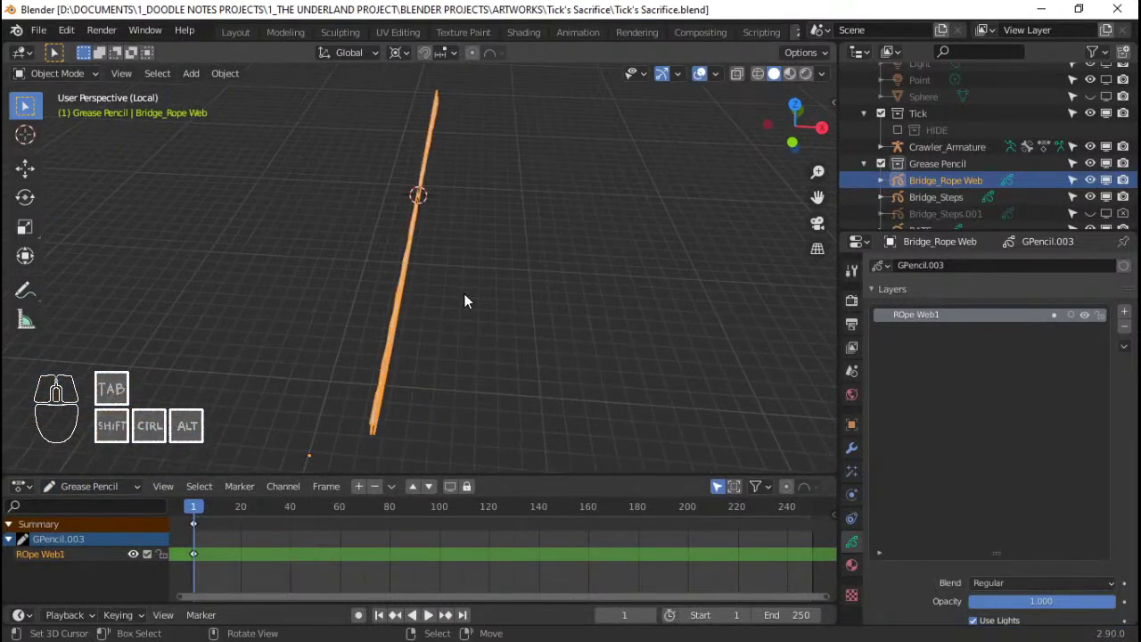
Examine the rope web within the full rats scene in the Layout workspace, and return to the 2D Animation workspace
click(235, 33)
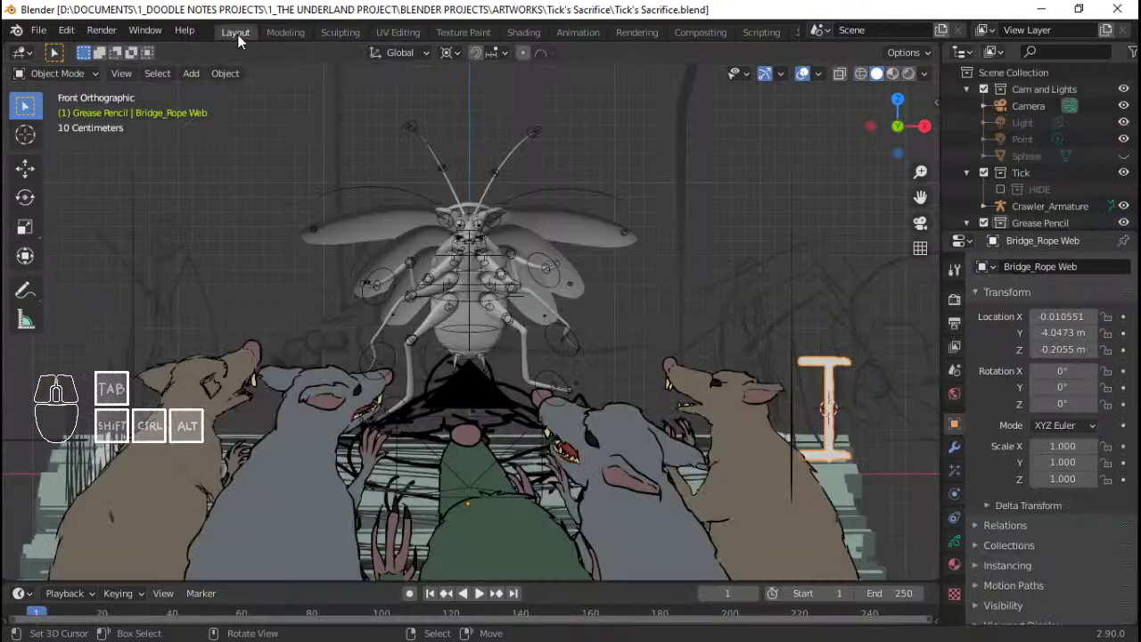
scroll(592, 261, down, 3)
scroll(597, 239, up, 2)
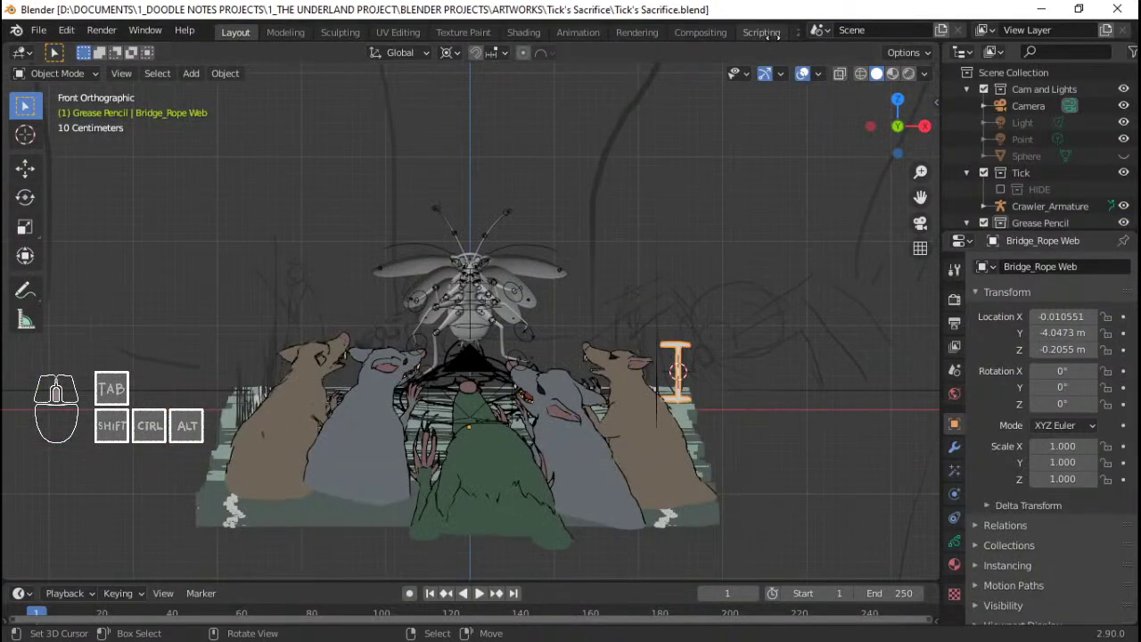
scroll(722, 33, down, 2)
click(722, 33)
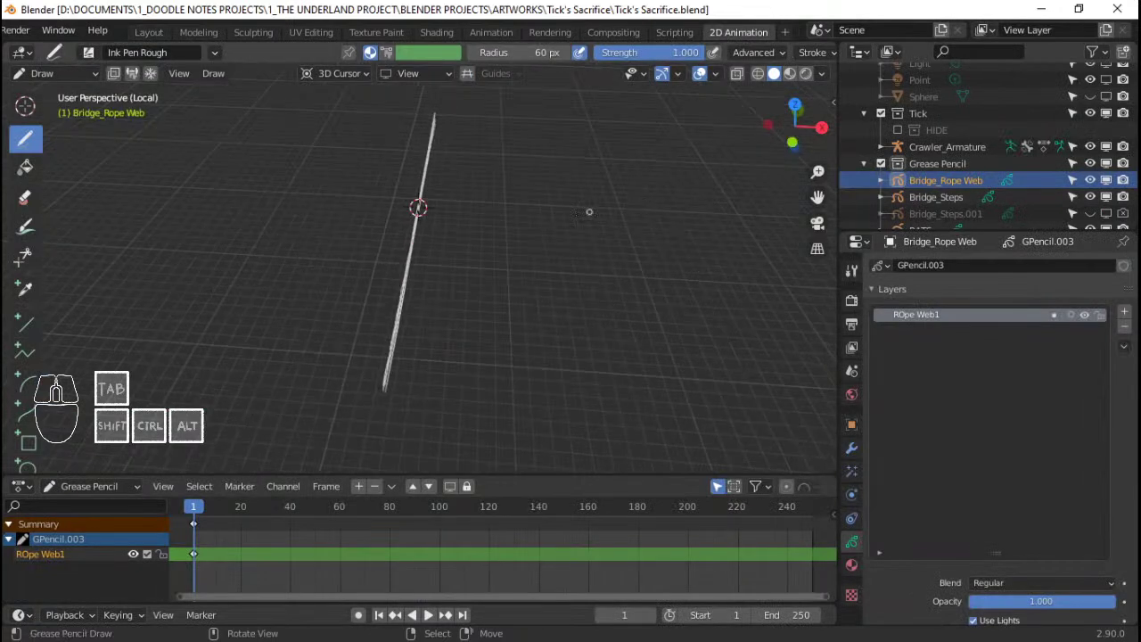
click(167, 28)
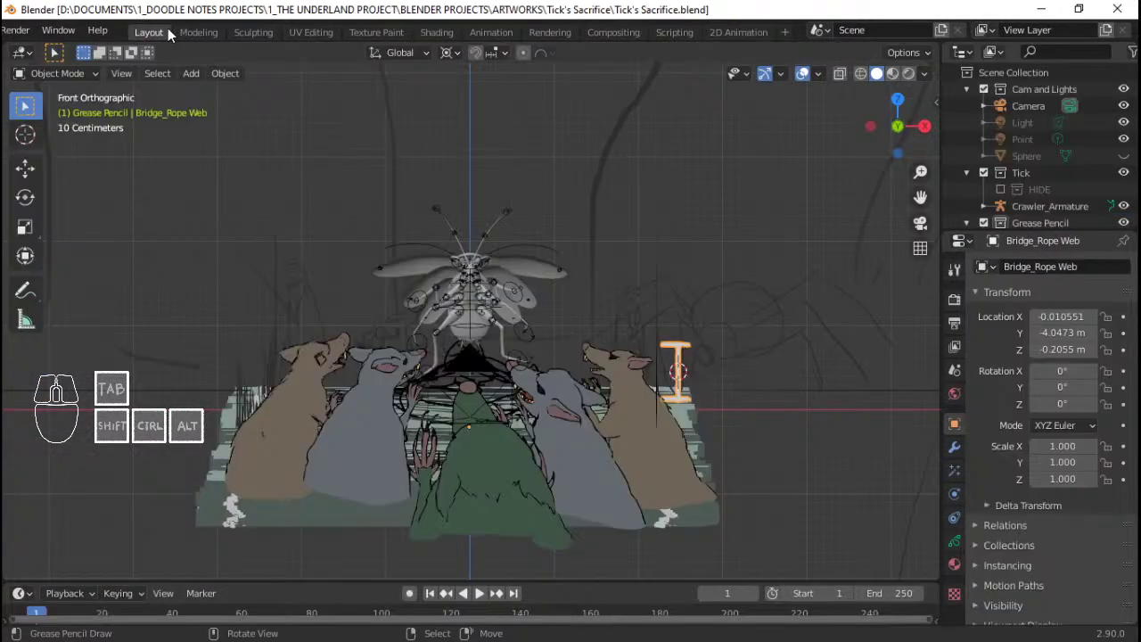
click(739, 31)
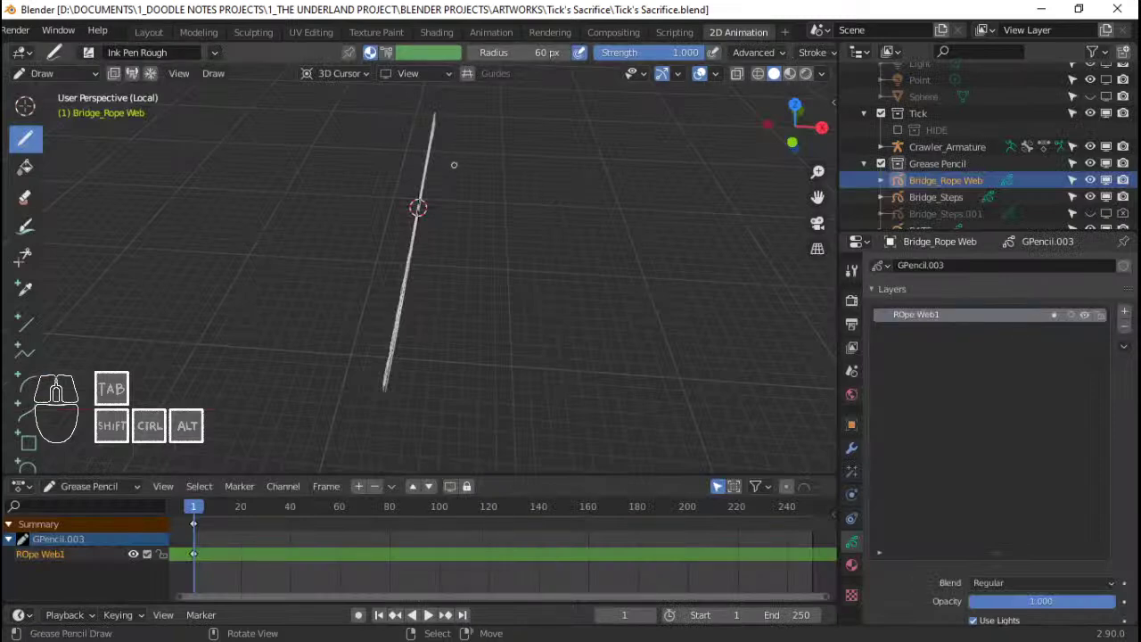
Switch Bridge_Rope Web to Object Mode and return it to Draw Mode
key(ctrl+Tab)
click(332, 168)
alt+middle_drag(445, 202, 538, 262)
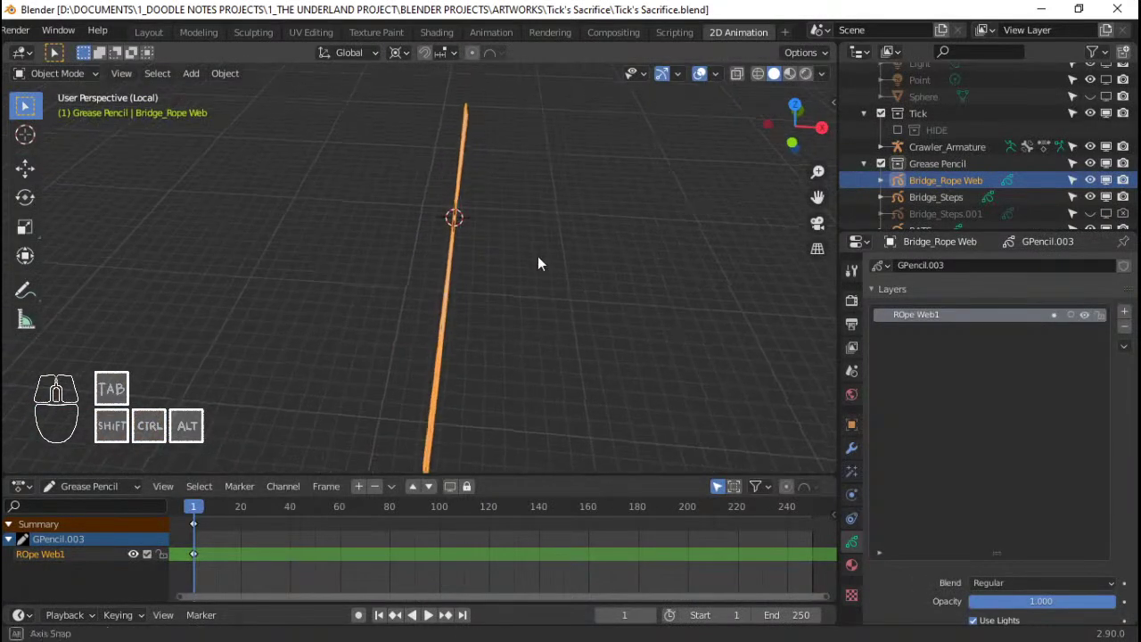
key(Tab)
key(ctrl+Tab)
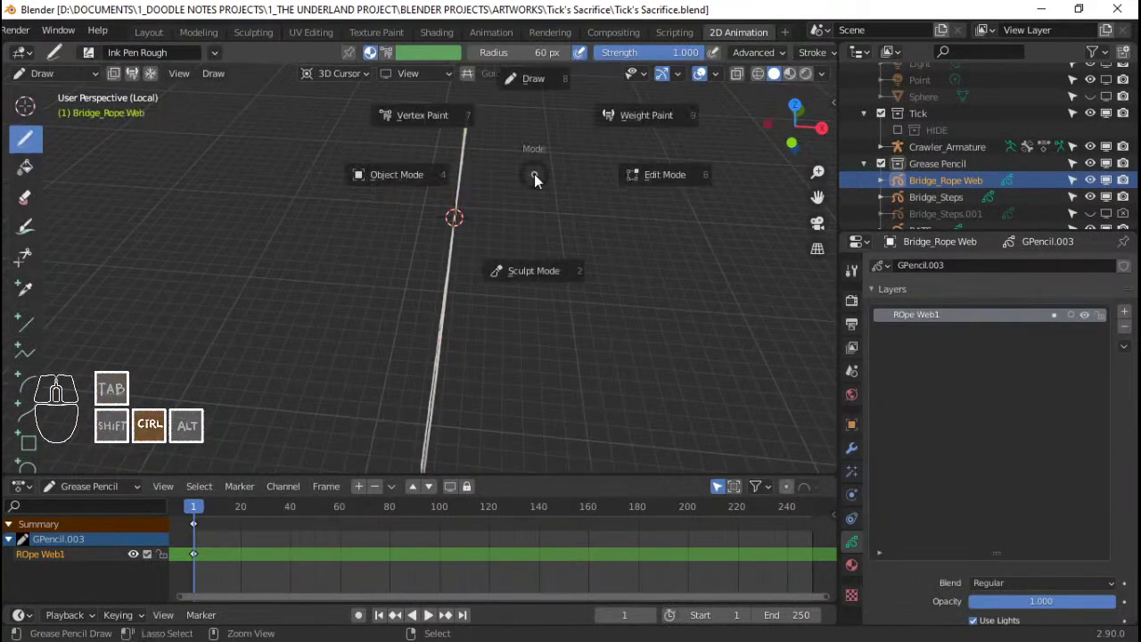
click(549, 86)
Review the viewport overlay settings and examine the rope web from the front and right orthographic views
middle_drag(660, 133, 682, 140)
click(822, 74)
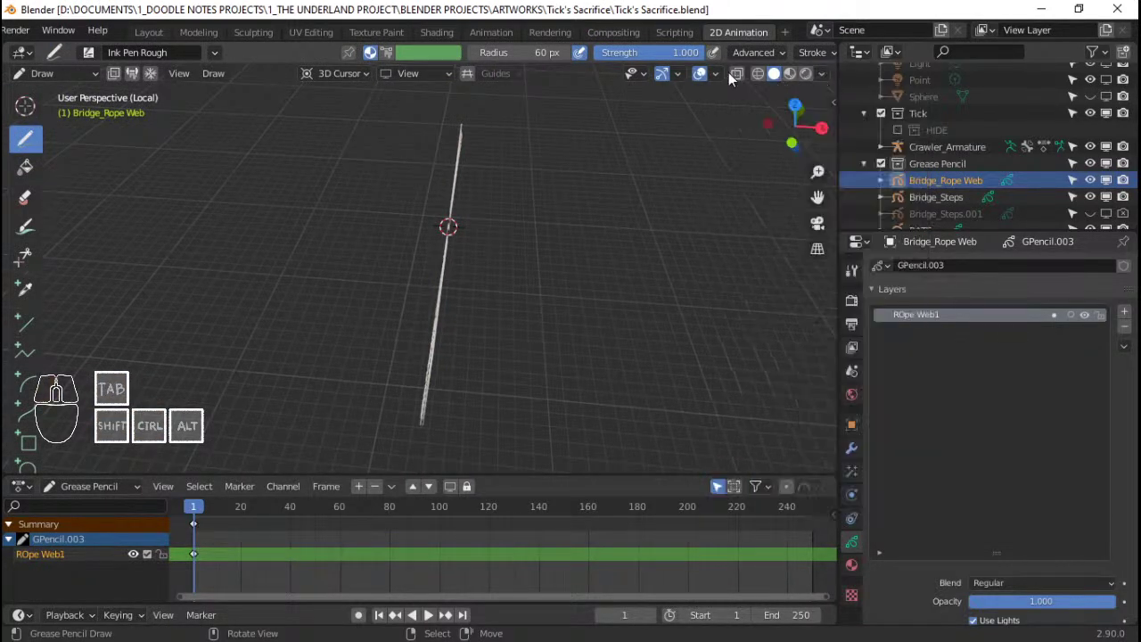
click(715, 74)
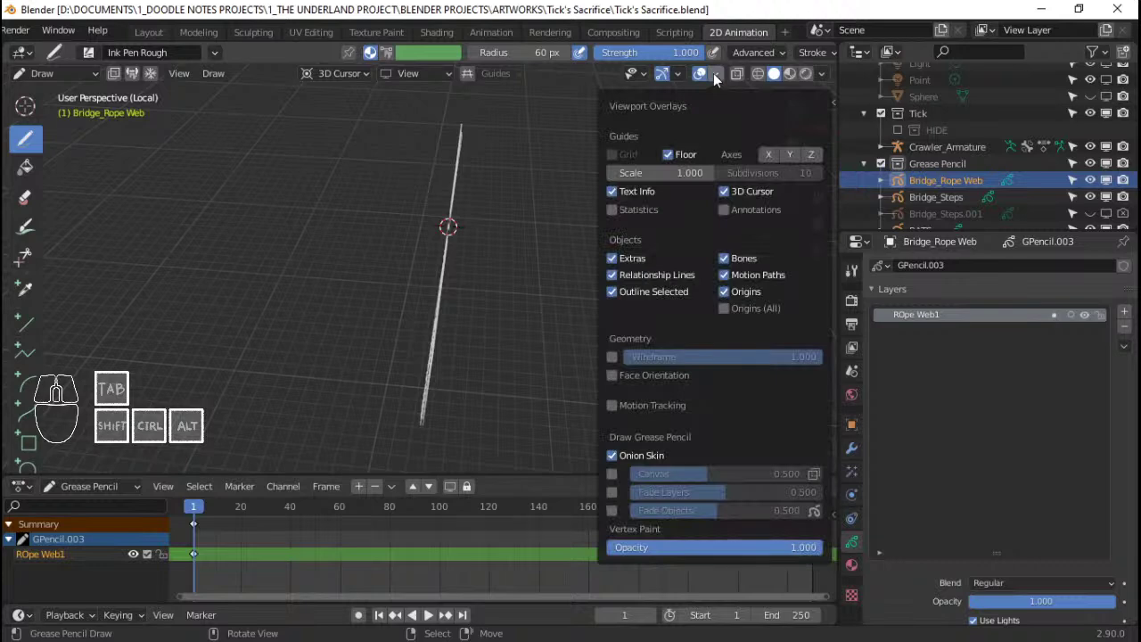
click(714, 75)
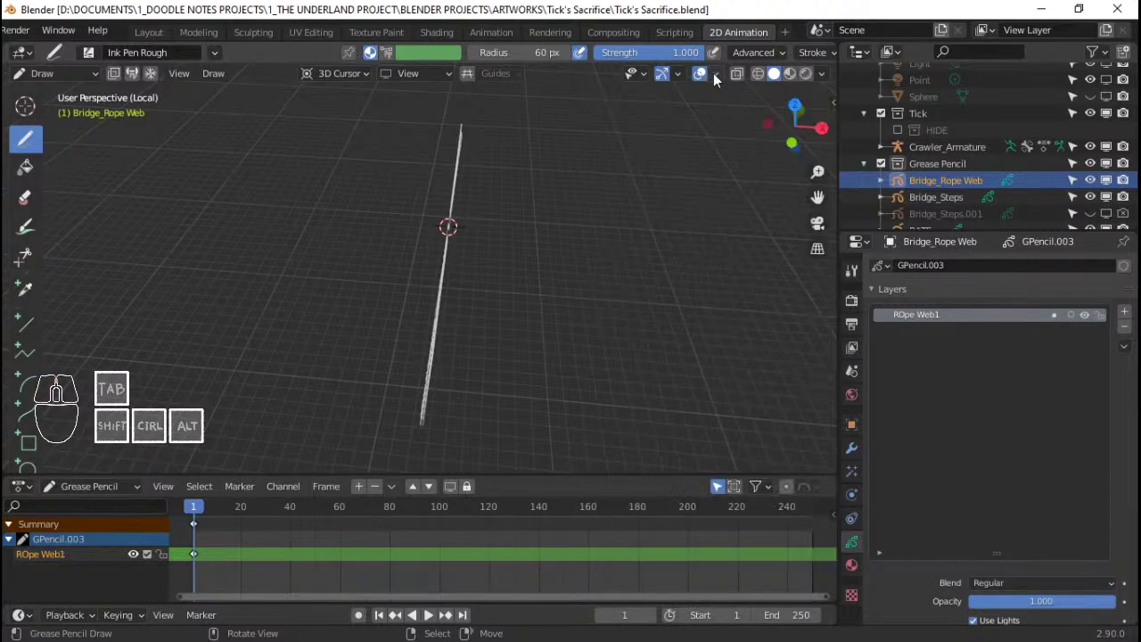
mouse_move(588, 181)
shift+middle_down()
mouse_move(583, 293)
mouse_move(471, 276)
shift+middle_up()
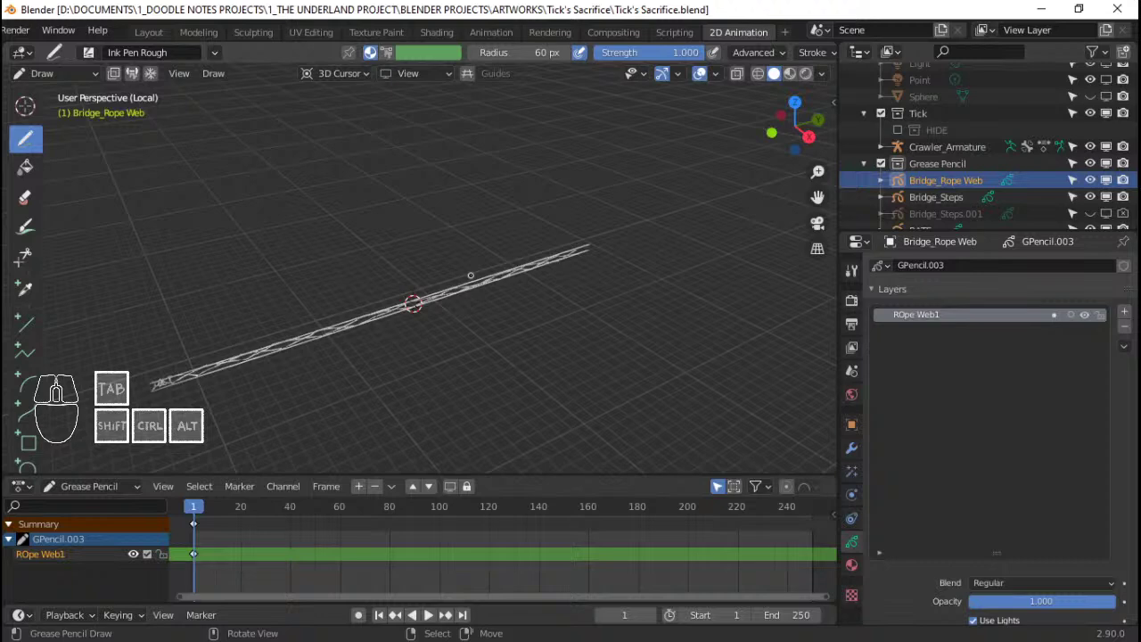
key(KP_1)
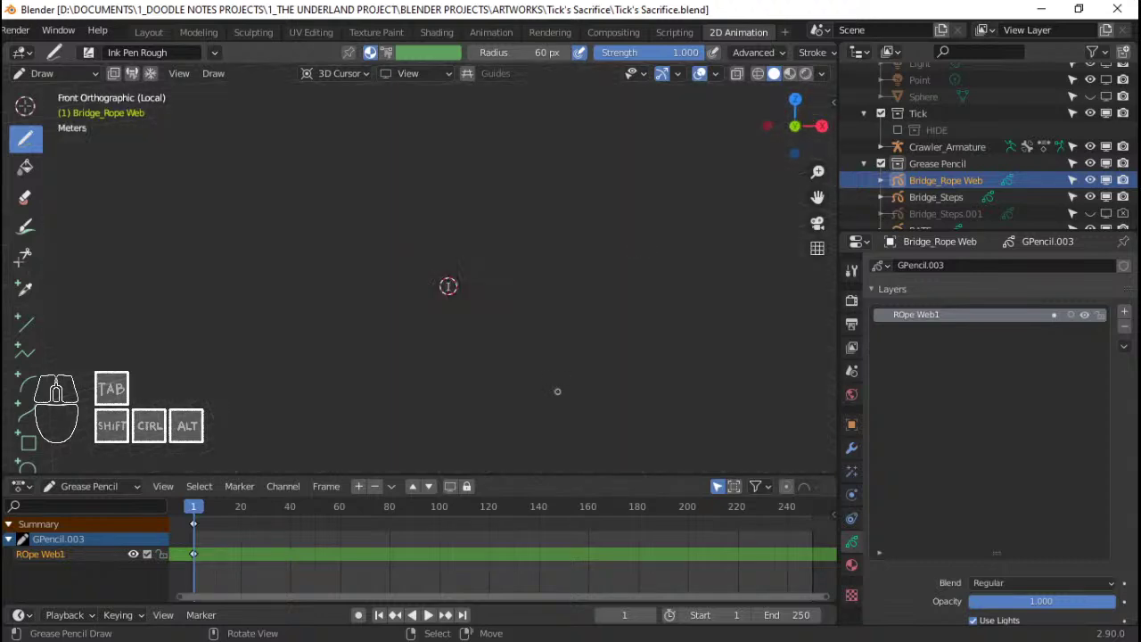
key(KP_3)
mouse_move(678, 237)
ctrl+middle_down()
mouse_move(490, 259)
mouse_move(583, 247)
mouse_move(552, 267)
mouse_move(491, 173)
ctrl+middle_up()
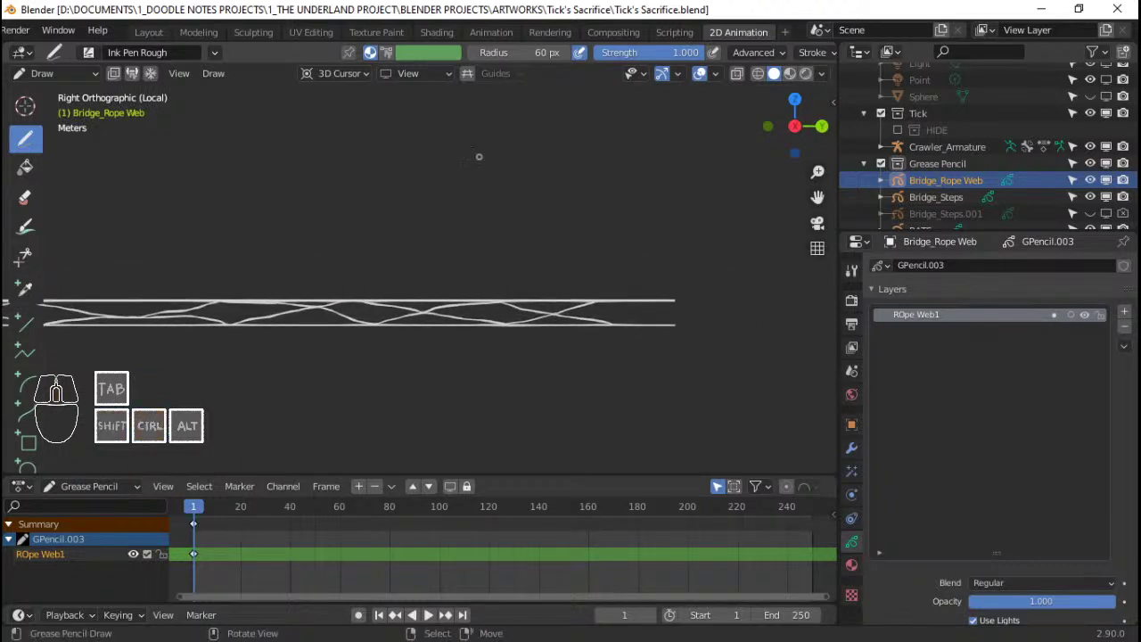
Look through the view options and the sidebar's transform and view settings for Bridge_Rope Web
click(412, 71)
click(416, 73)
click(178, 73)
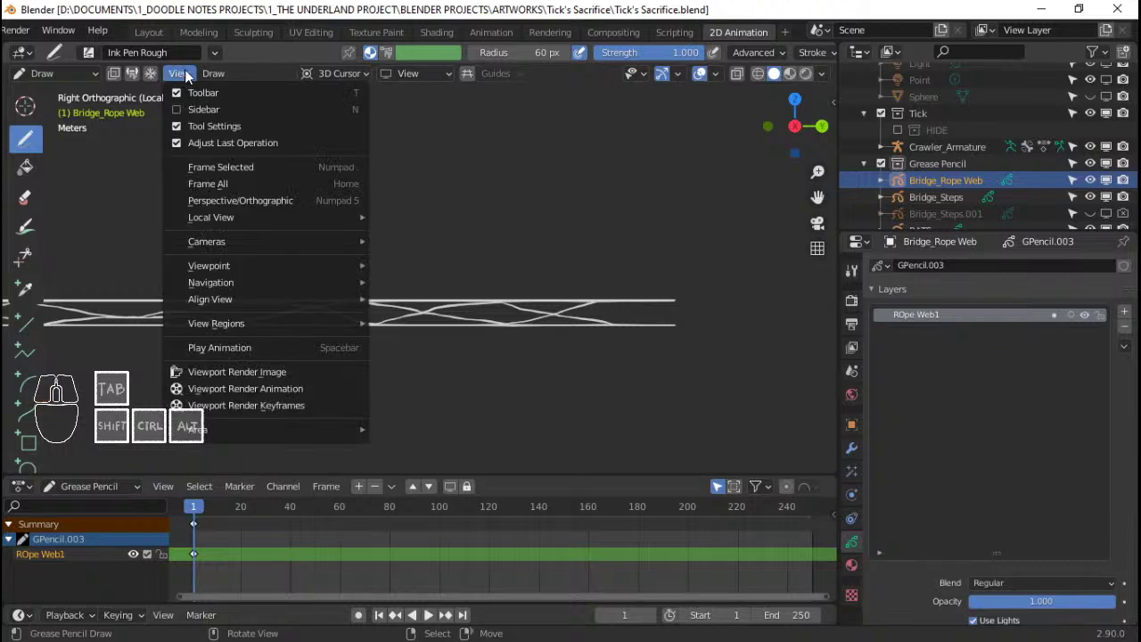
click(186, 71)
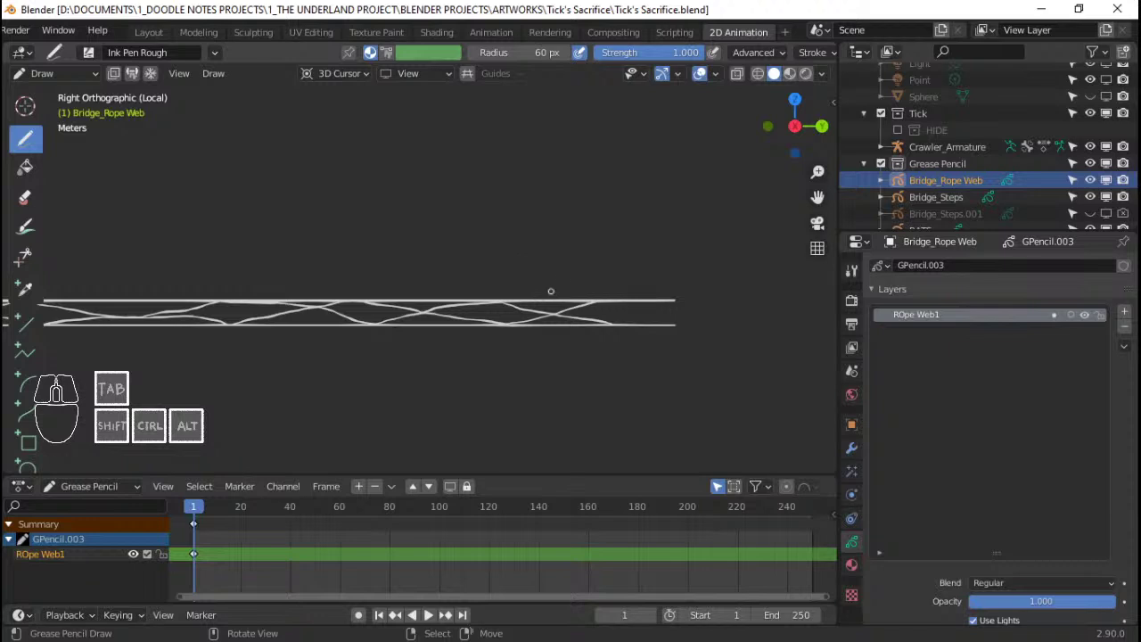
key(n)
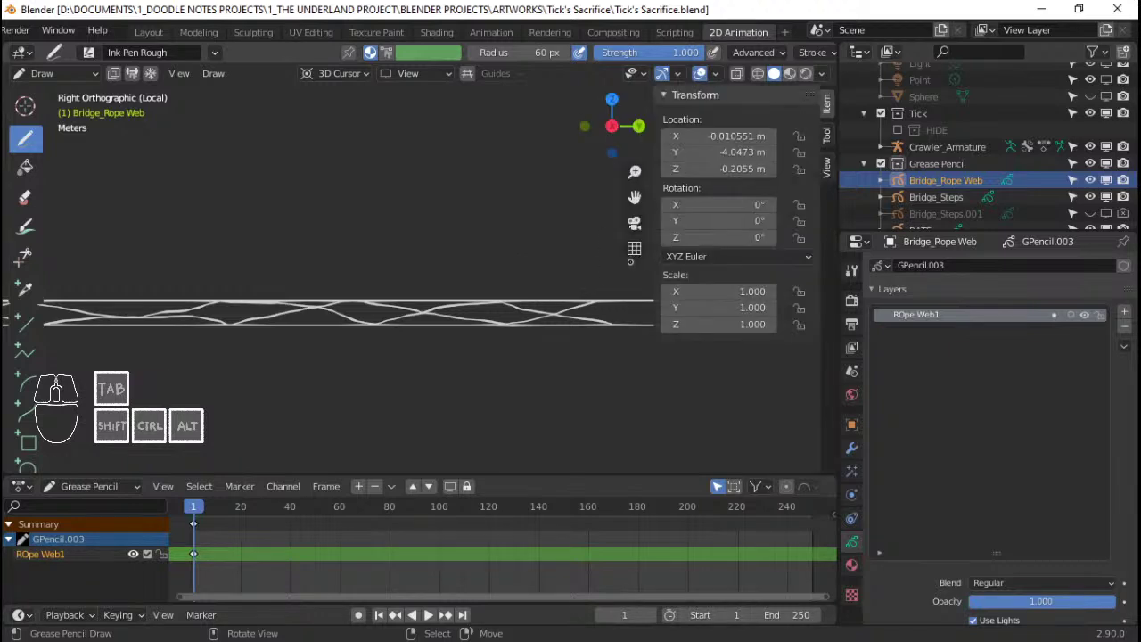
click(825, 167)
click(743, 96)
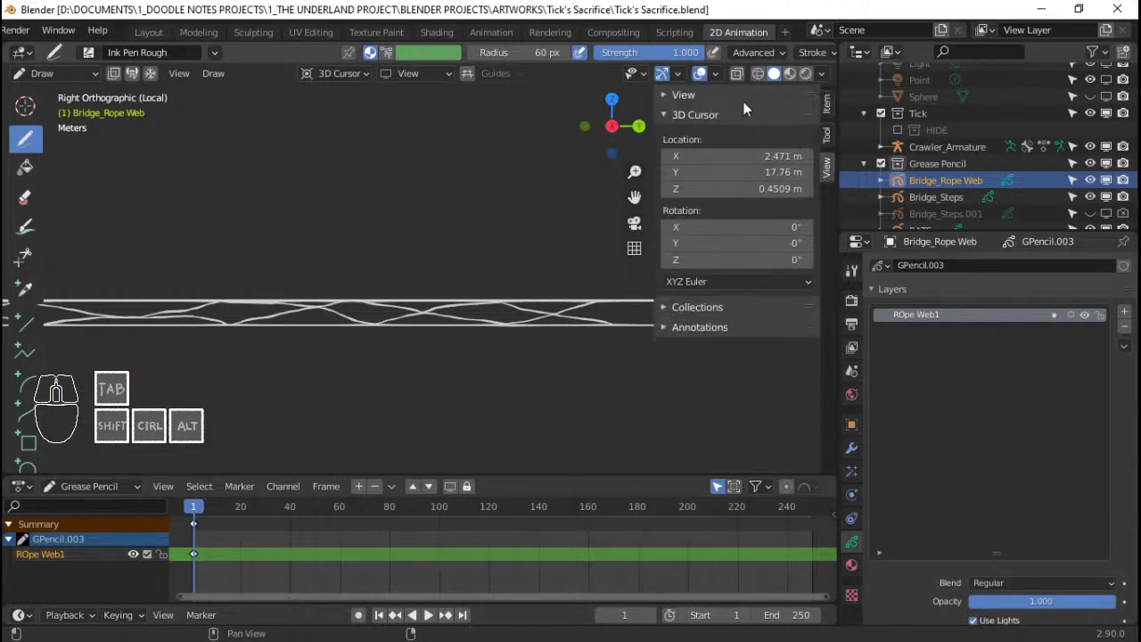
key(n)
Try to extend the crossed rope strokes past the last crossing toward the ends of the two rope lines
scroll(542, 229, up, 5)
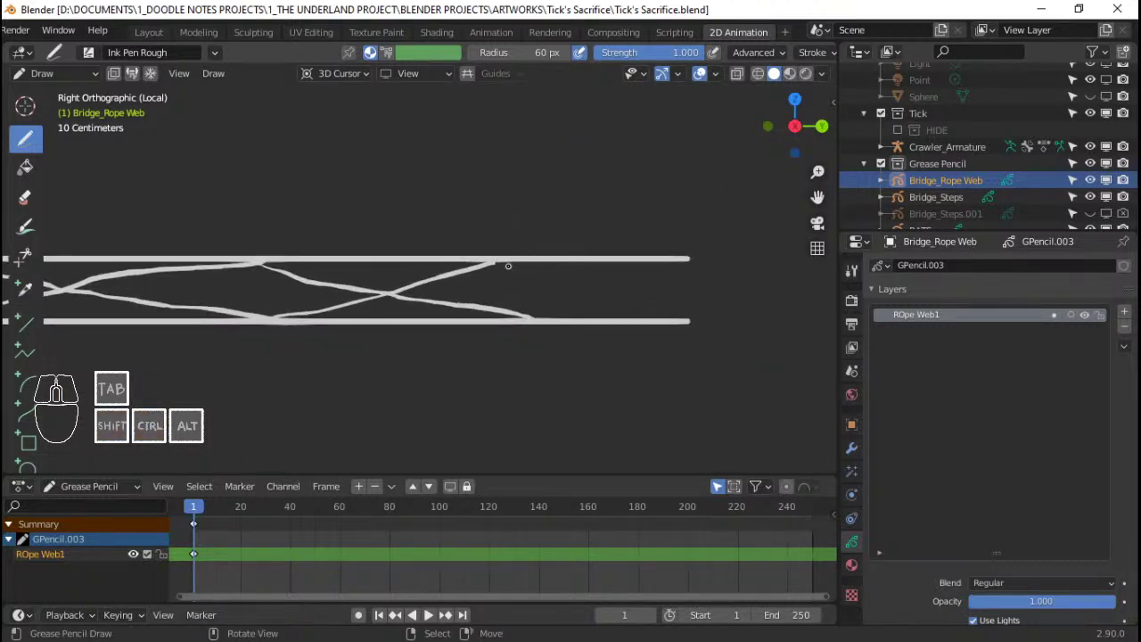
drag(494, 260, 494, 260)
drag(560, 283, 560, 283)
key(ctrl+z)
drag(501, 261, 501, 260)
drag(533, 318, 559, 309)
drag(671, 267, 670, 267)
key(ctrl+z)
Examine the rope web's alignment from the top view and check its statistics in the viewport overlays
mouse_move(671, 268)
middle_down()
mouse_move(639, 288)
mouse_move(694, 295)
mouse_move(604, 360)
mouse_move(603, 252)
mouse_move(584, 151)
middle_up()
key(Tab)
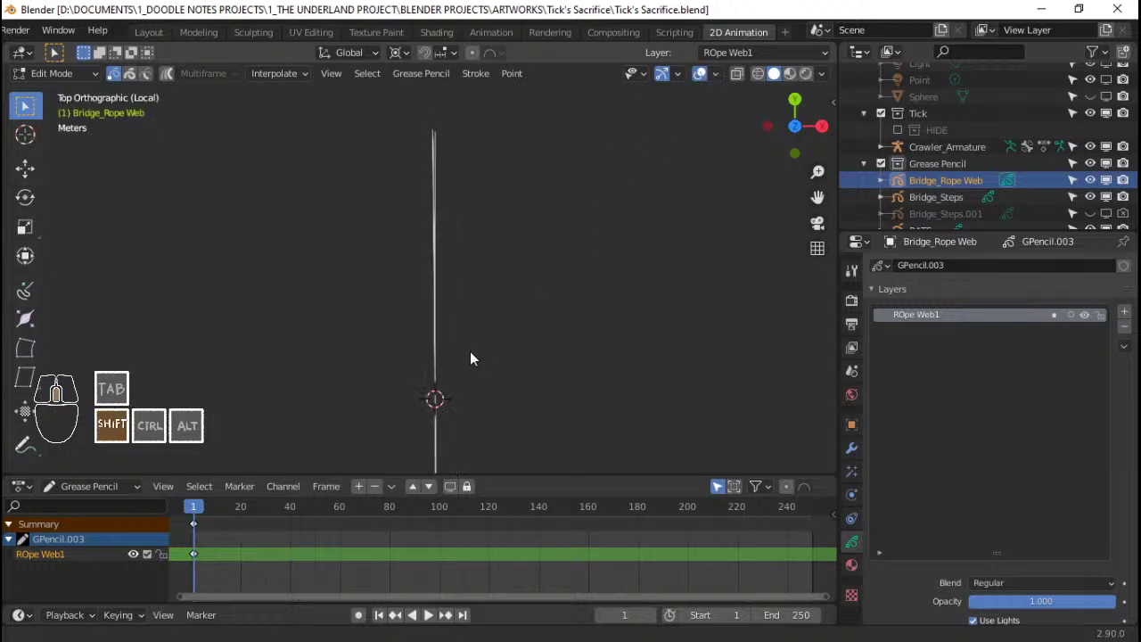
key(Tab)
mouse_move(473, 339)
shift+middle_down()
mouse_move(479, 263)
mouse_move(527, 255)
mouse_move(501, 262)
shift+middle_up()
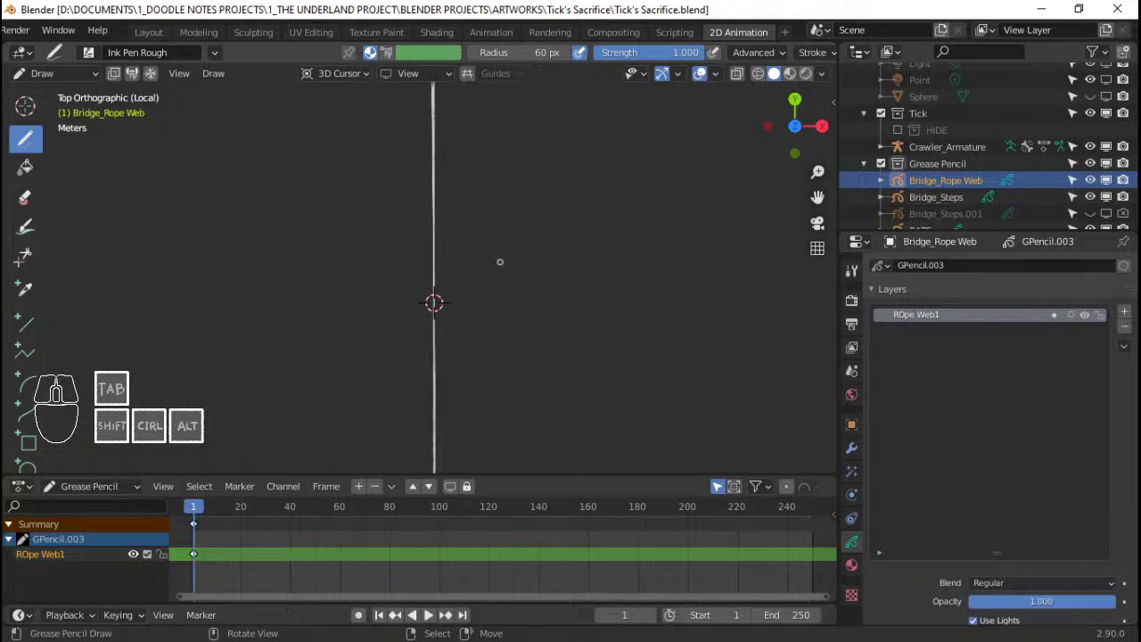
scroll(500, 262, down, 3)
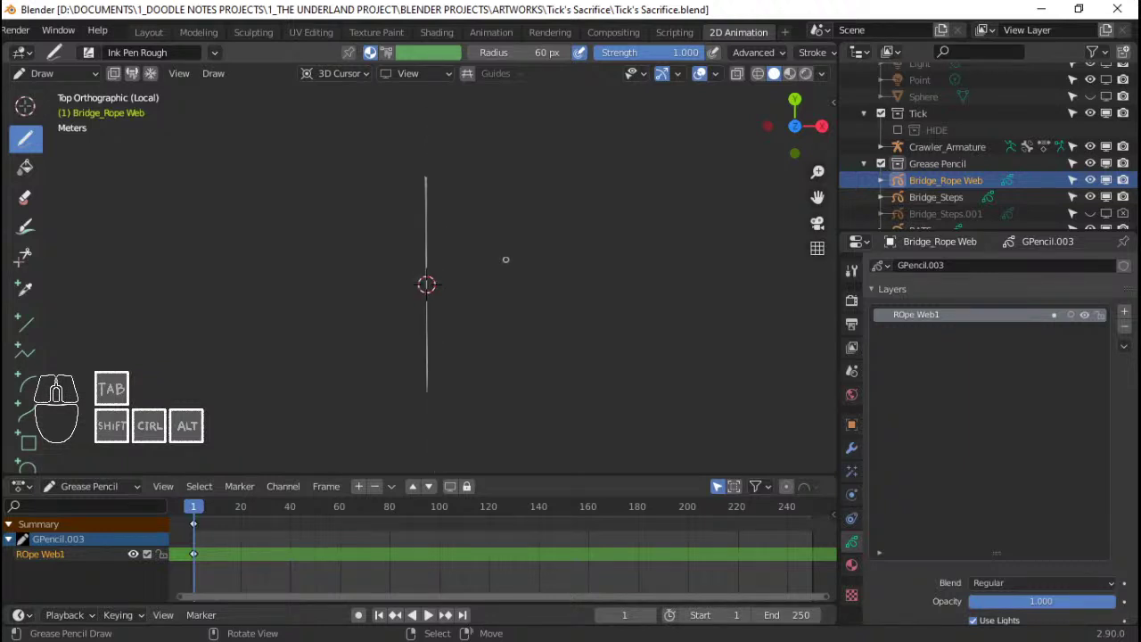
click(717, 74)
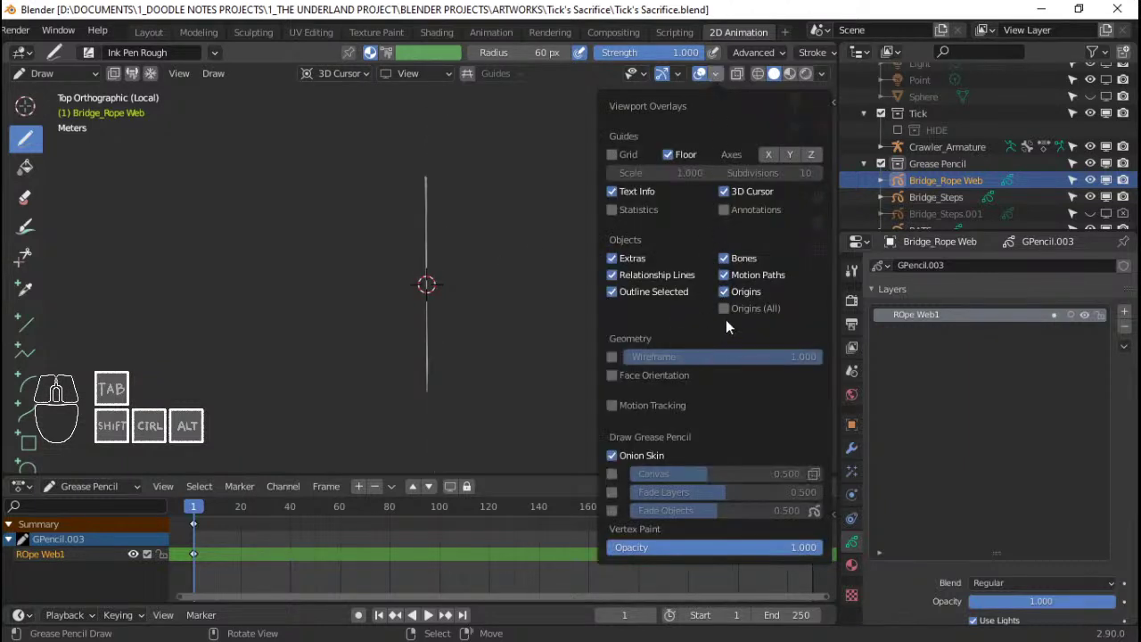
click(633, 209)
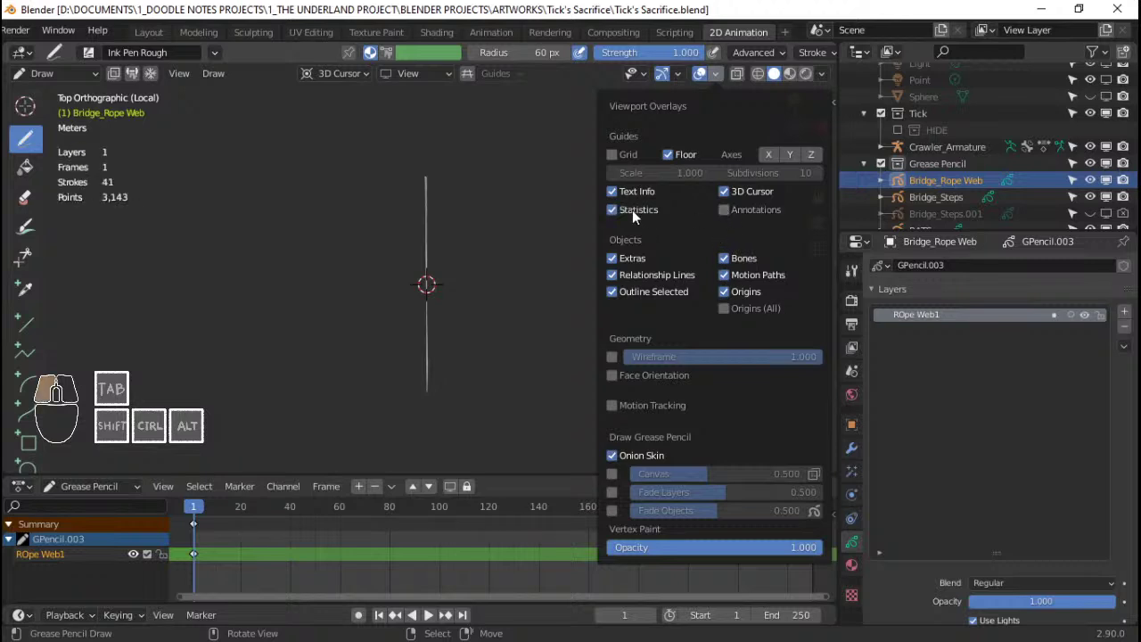
click(632, 209)
mouse_move(548, 326)
middle_down()
mouse_move(484, 237)
mouse_move(517, 277)
mouse_move(508, 268)
mouse_move(564, 246)
middle_up()
shift+middle_drag(483, 200, 505, 194)
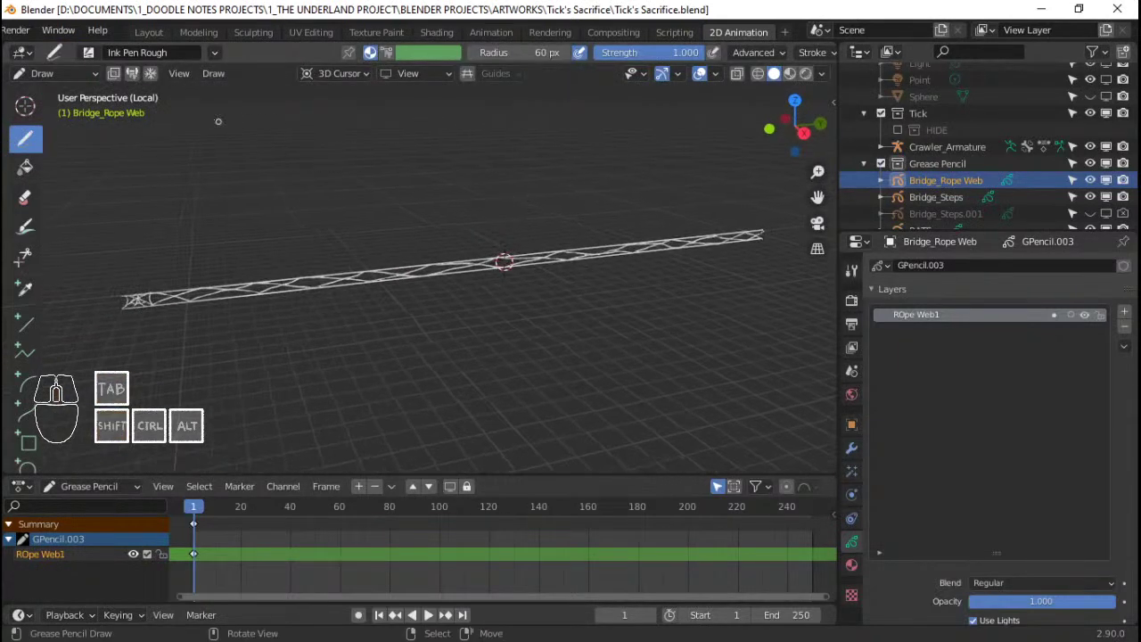
Try to remove Bridge_Rope Web from local view, and save the file
click(178, 73)
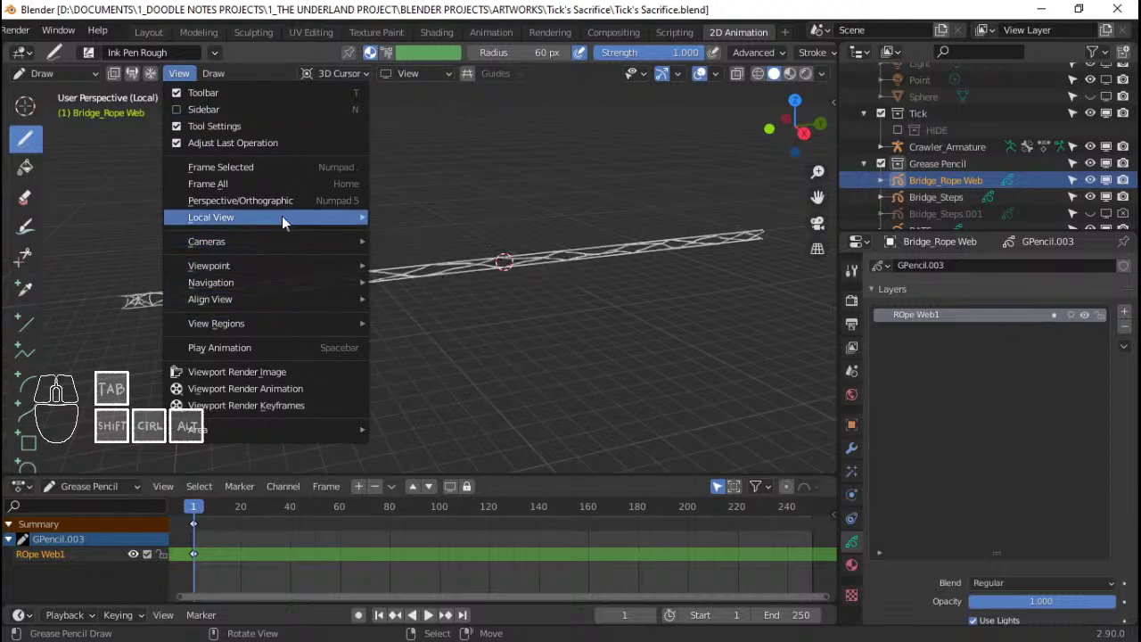
mouse_move(282, 215)
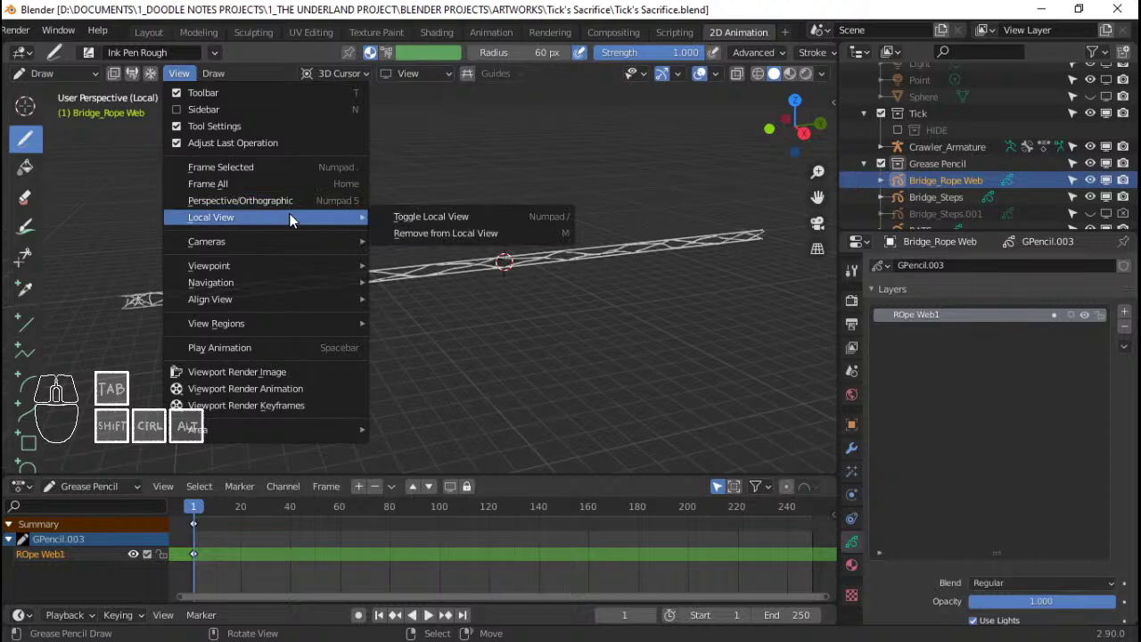
click(485, 233)
click(485, 233)
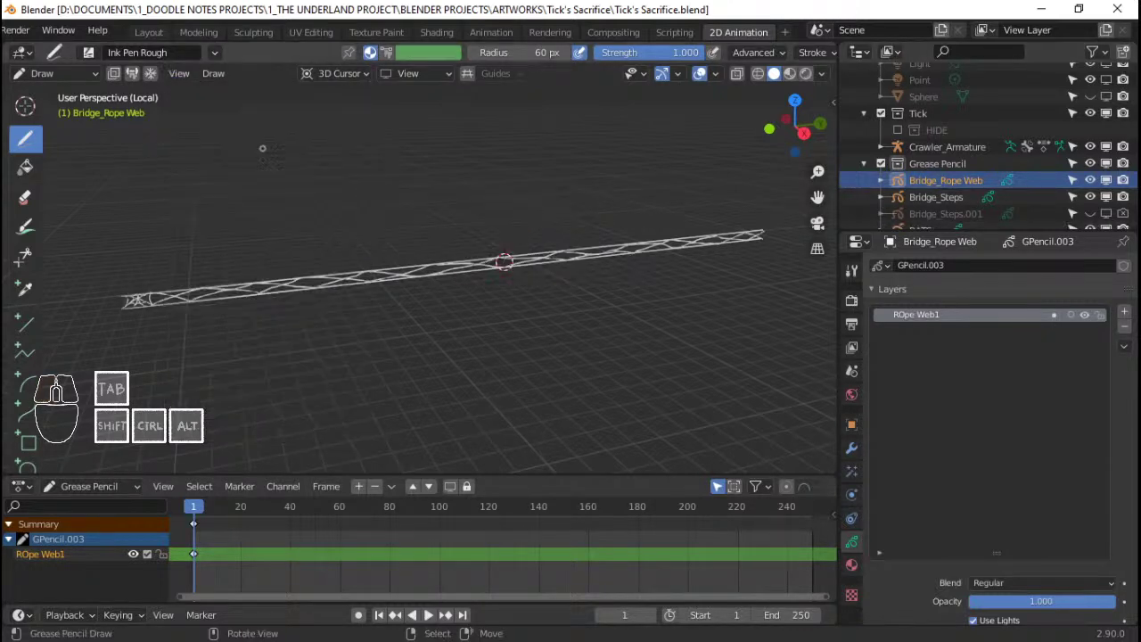
click(214, 54)
click(218, 56)
middle_drag(311, 247, 389, 244)
key(ctrl+s)
In Edit Mode, flatten all rope web strokes except the stray point to a scale of 0 along X, and save the file
scroll(468, 270, up, 3)
key(Tab)
middle_drag(468, 270, 519, 283)
key(KP_7)
scroll(518, 282, down, 3)
key(a)
scroll(474, 280, down, 4)
shift+middle_drag(469, 263, 464, 294)
scroll(464, 293, up, 2)
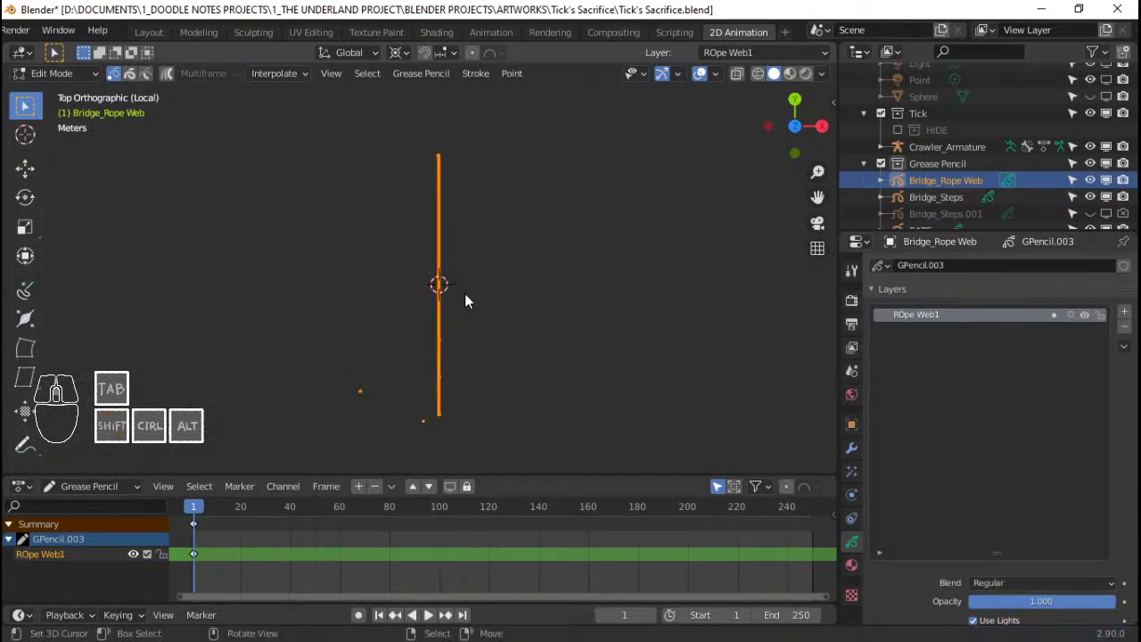
shift+click(384, 389)
scroll(478, 319, up, 1)
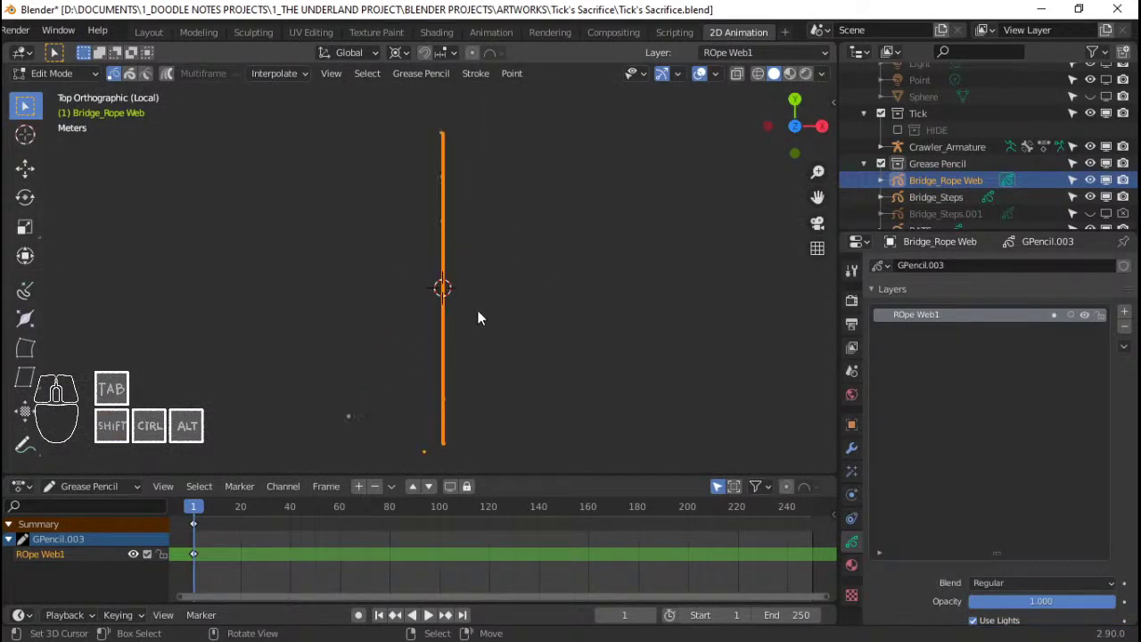
key(s)
key(x)
key(0)
key(Return)
key(ctrl+s)
key(Tab)
Examine the flattened rope web in the Layout workspace and return to the 2D Animation workspace
click(149, 32)
middle_drag(572, 341, 776, 78)
click(738, 32)
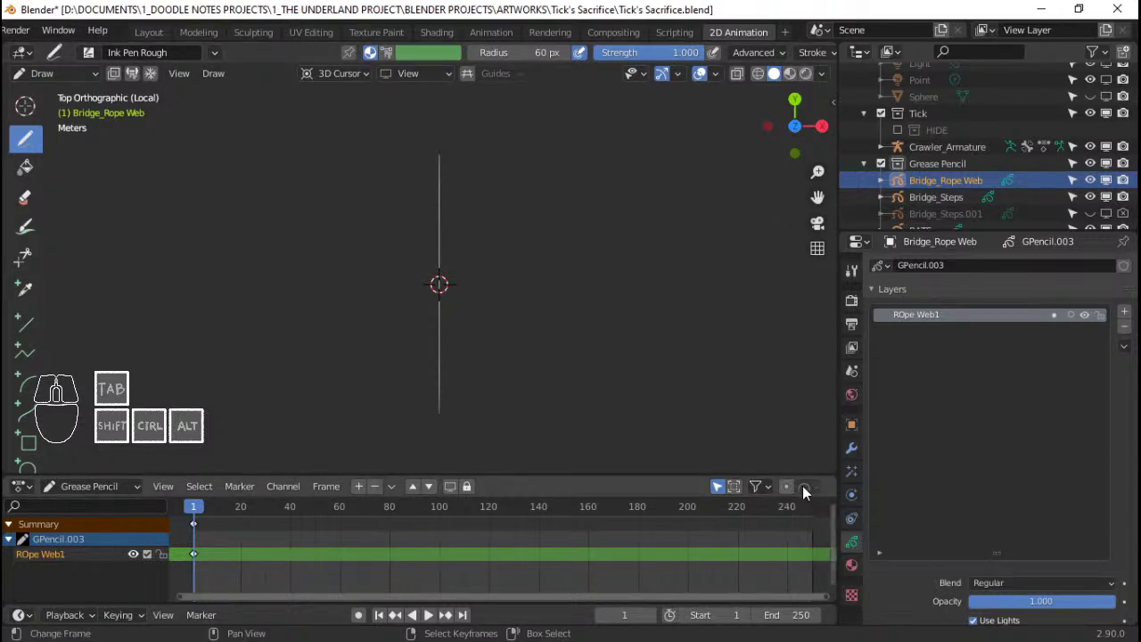
mouse_move(627, 364)
middle_down()
mouse_move(535, 318)
mouse_move(481, 309)
mouse_move(601, 313)
mouse_move(559, 290)
mouse_move(395, 276)
mouse_move(526, 323)
mouse_move(461, 286)
middle_up()
Delete the stray point beside the rope web in Edit Mode and return to Draw Mode
key(Tab)
click(298, 125)
key(x)
click(286, 97)
key(Tab)
key(Tab)
click(410, 273)
key(Tab)
middle_drag(373, 302, 473, 208)
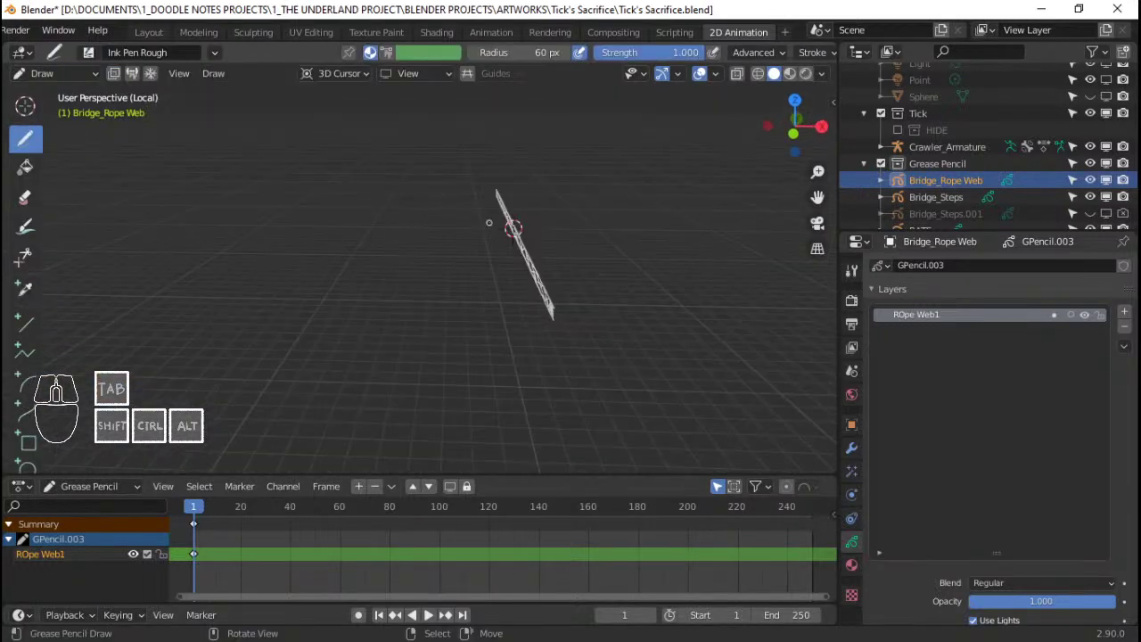
Switch to Object Mode, select Bridge_Rope Web and show it in the right orthographic view
key(ctrl+Tab)
click(432, 237)
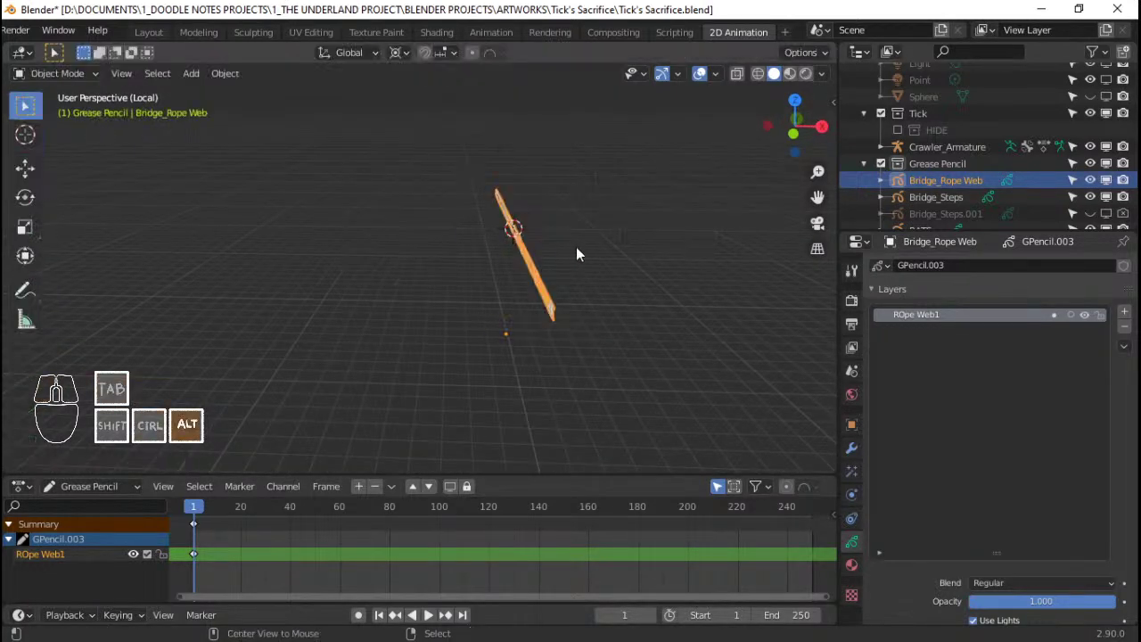
click(580, 247)
mouse_move(580, 247)
middle_down()
mouse_move(599, 257)
mouse_move(589, 276)
middle_up()
scroll(1060, 143, down, 1)
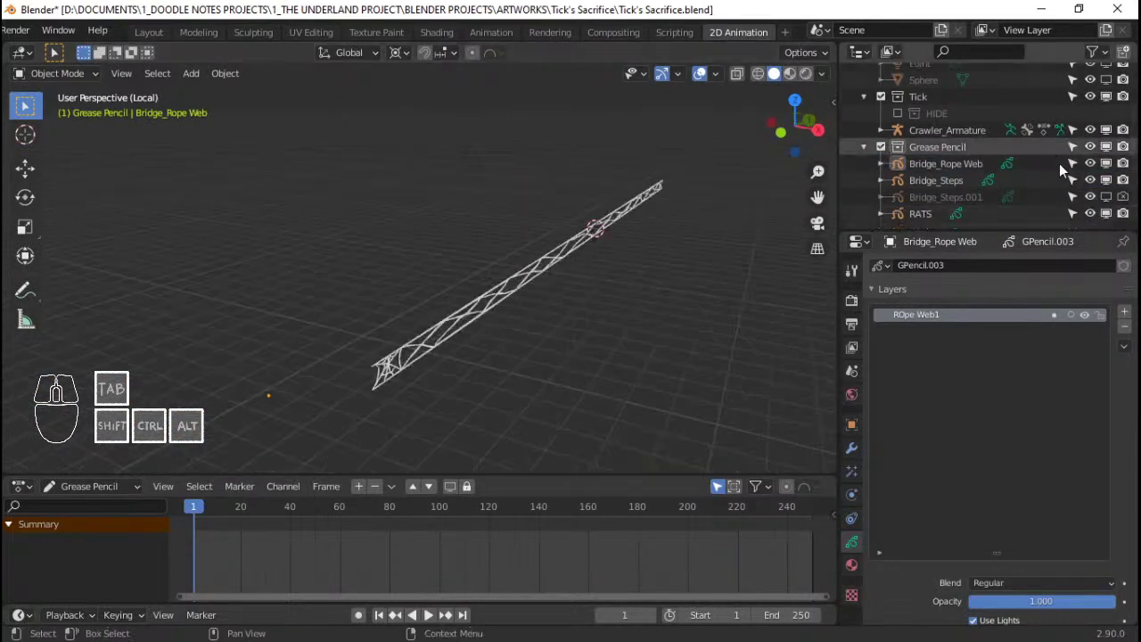
scroll(1045, 181, up, 4)
click(647, 207)
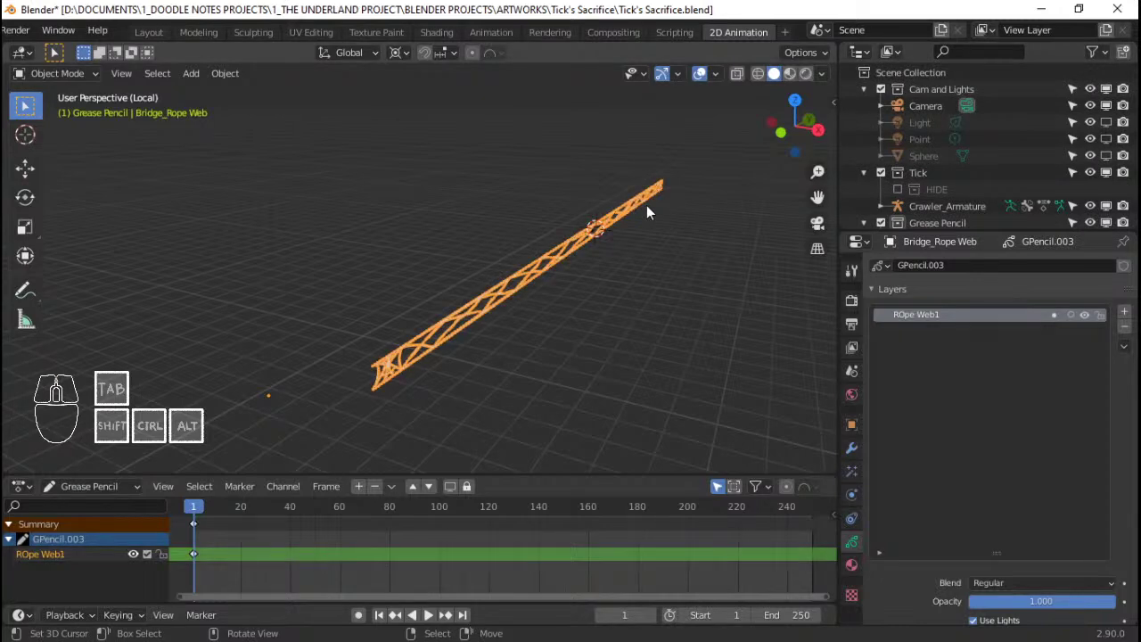
key(KP_3)
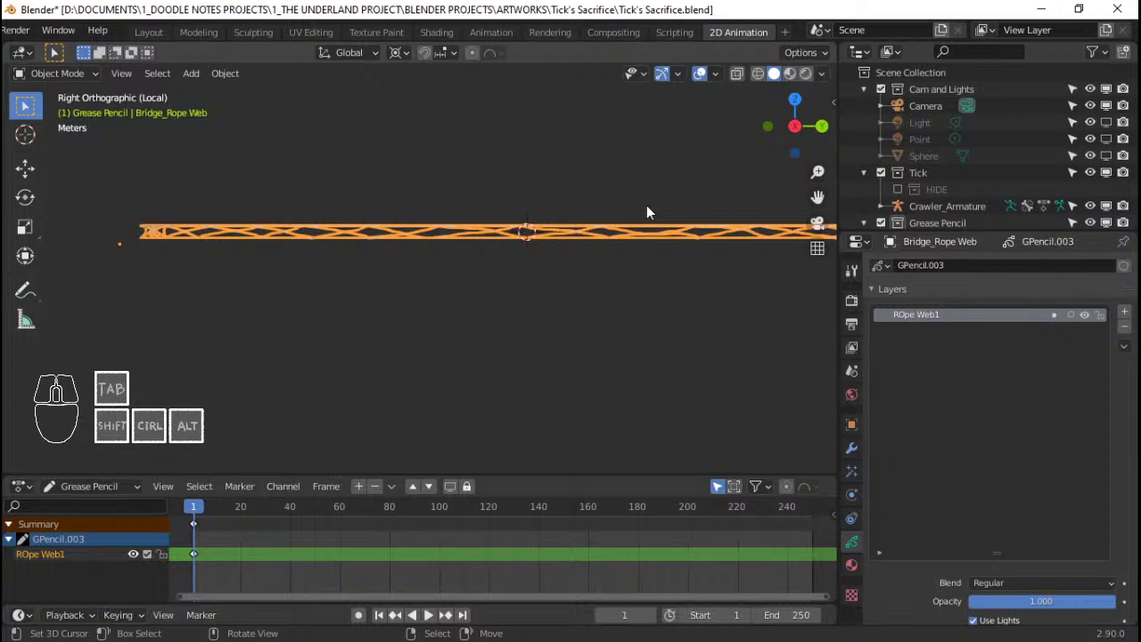
Check the rope web through the scene camera in the Layout workspace and return to the 2D Animation workspace
shift+middle_drag(301, 205, 400, 259)
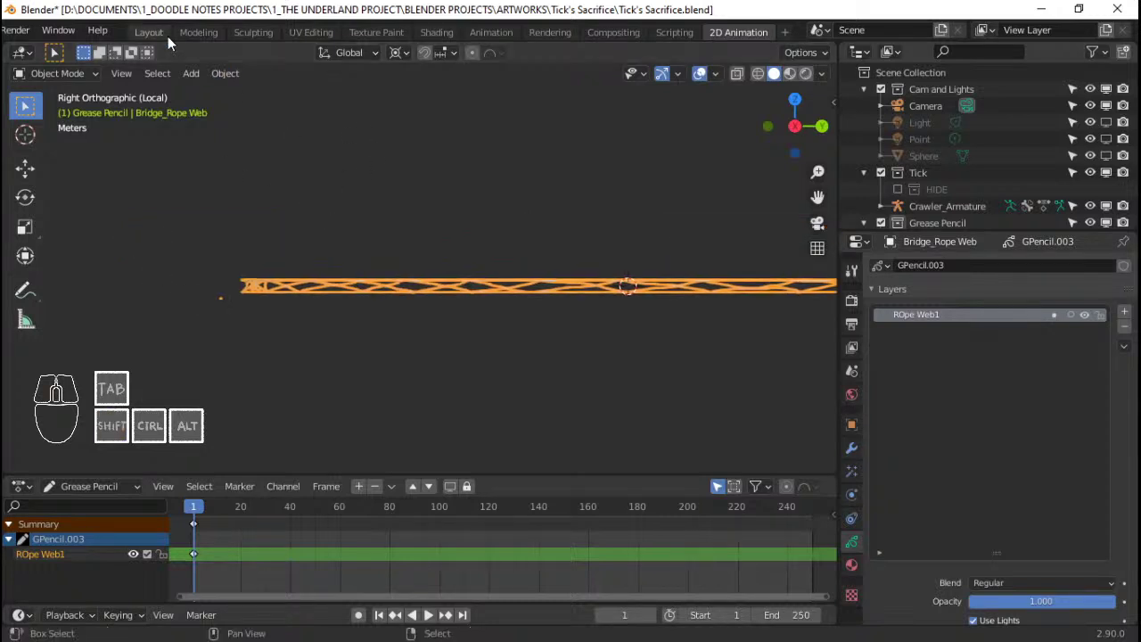
click(159, 34)
middle_drag(559, 299, 612, 331)
key(Home)
key(KP_0)
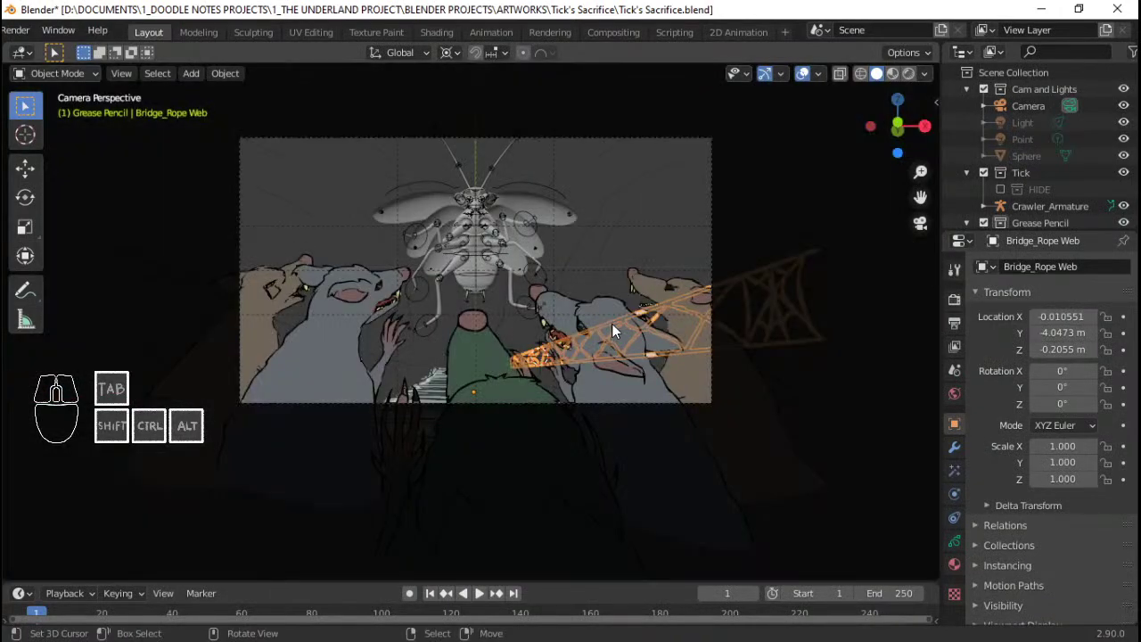
click(724, 32)
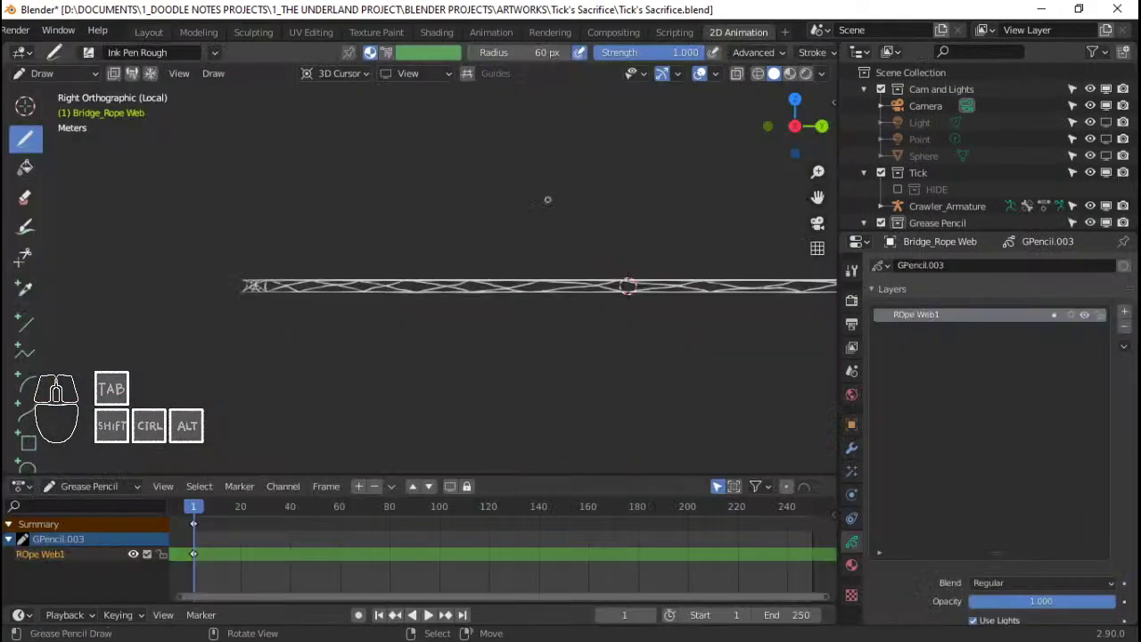
Save the file and switch the Bridge_Rope Web object to Draw mode
key(ctrl+s)
key(ctrl+Tab)
click(550, 256)
Draw curved cross strands with the Ink Pen Rough brush between the first web and the second rope crossing
scroll(469, 198, up, 6)
scroll(310, 217, down, 3)
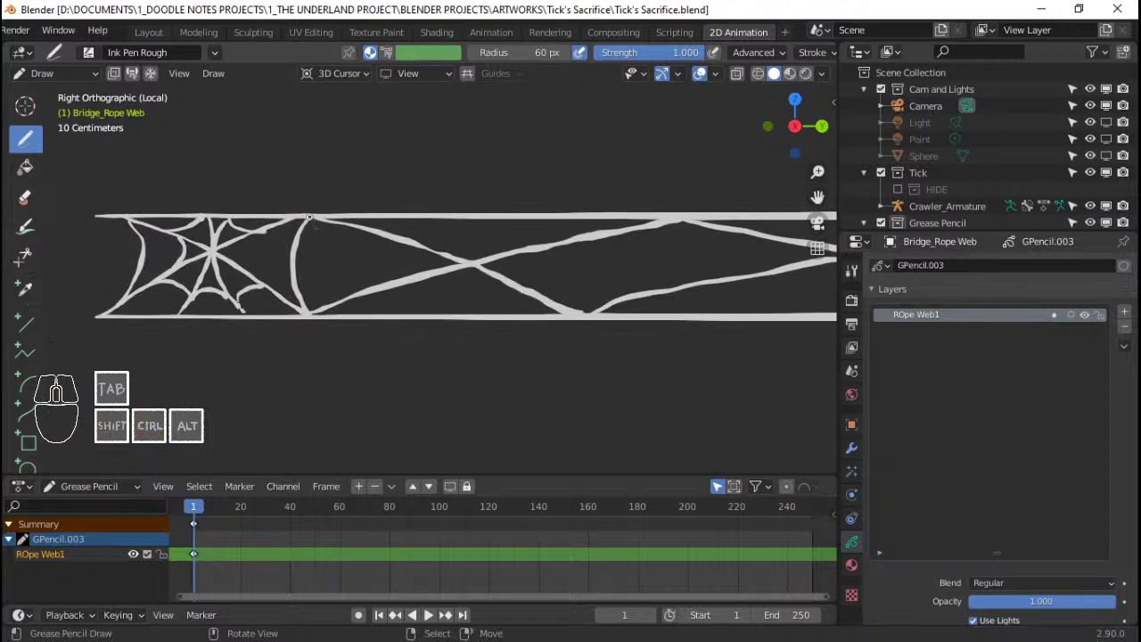
key(ctrl+z)
click(348, 234)
mouse_move(348, 230)
mouse_down()
mouse_move(375, 254)
mouse_move(369, 287)
mouse_up()
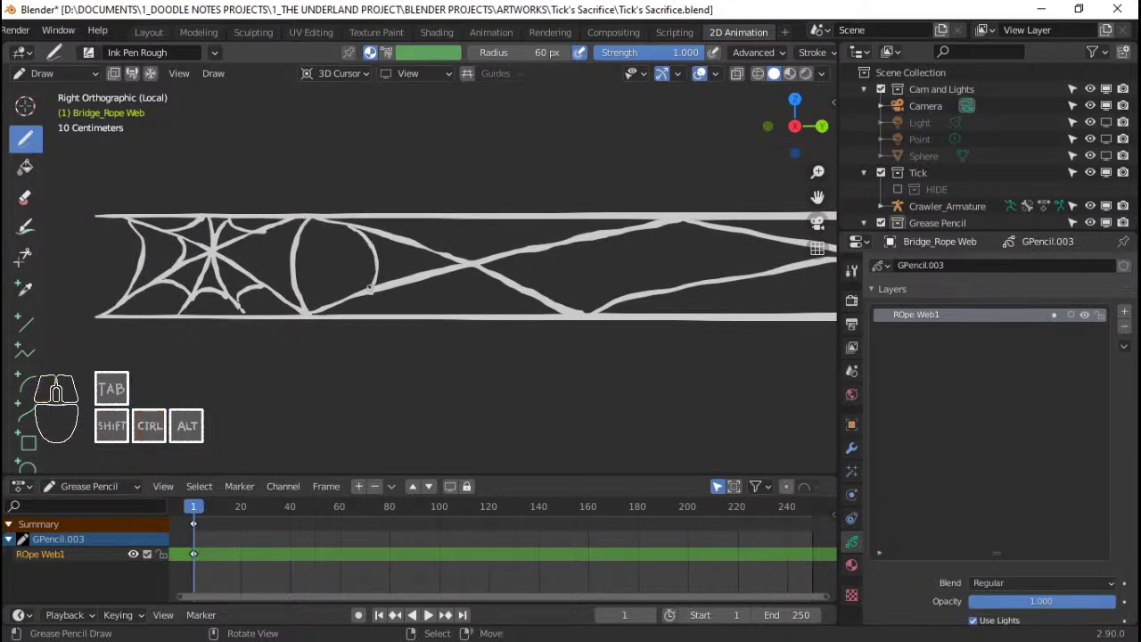
Draw radial strands through the second rope crossing and link them with short curved web strands
mouse_move(444, 217)
mouse_down()
mouse_move(471, 278)
mouse_move(456, 308)
mouse_up()
key(ctrl+z)
key(ctrl+z)
drag(454, 218, 457, 305)
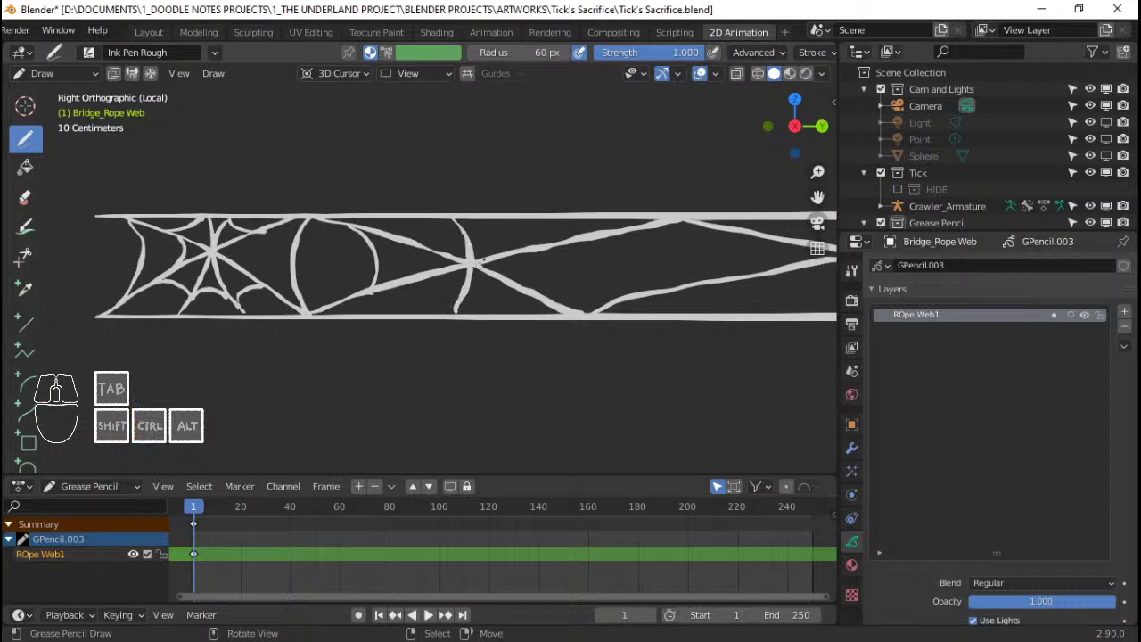
drag(511, 218, 470, 260)
mouse_move(406, 285)
mouse_down()
mouse_move(459, 312)
mouse_move(523, 294)
mouse_up()
key(ctrl+z)
drag(516, 221, 561, 243)
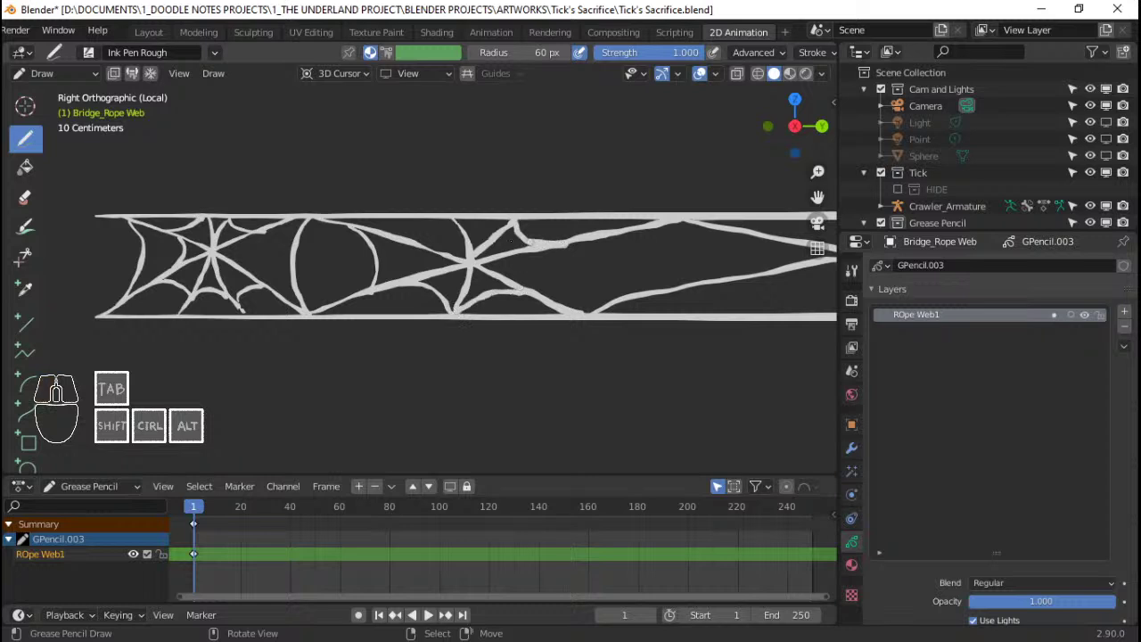
Draw upper and lower radial strands running from the third rope crossing to the bridge rails
shift+middle_drag(433, 225, 291, 217)
shift+middle_drag(512, 222, 392, 233)
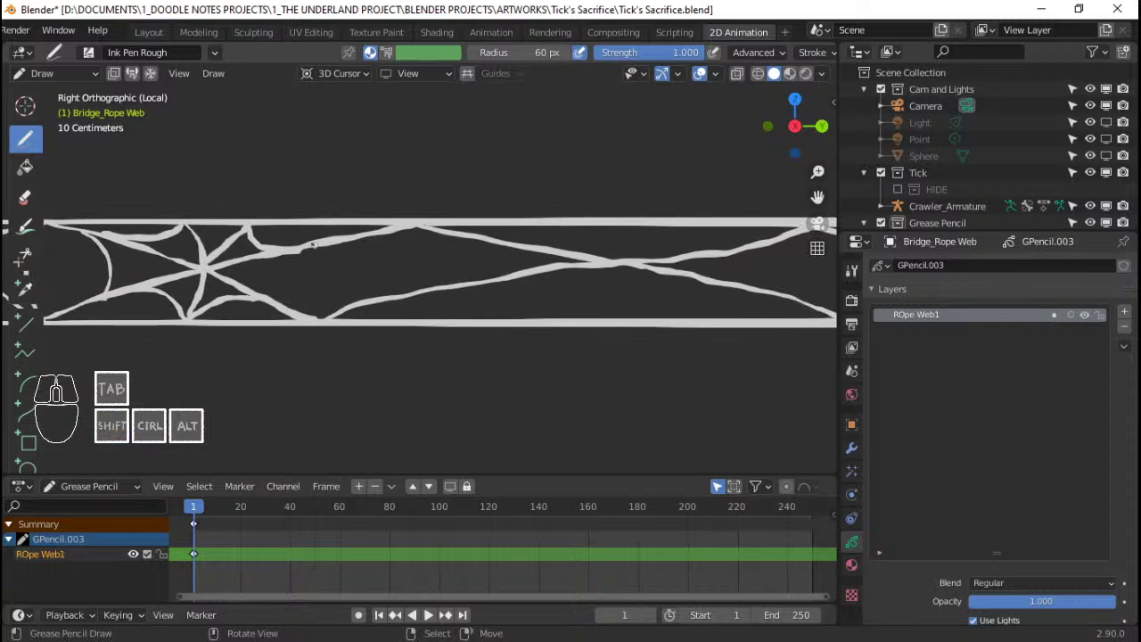
drag(590, 226, 611, 274)
drag(691, 225, 615, 264)
drag(615, 266, 693, 320)
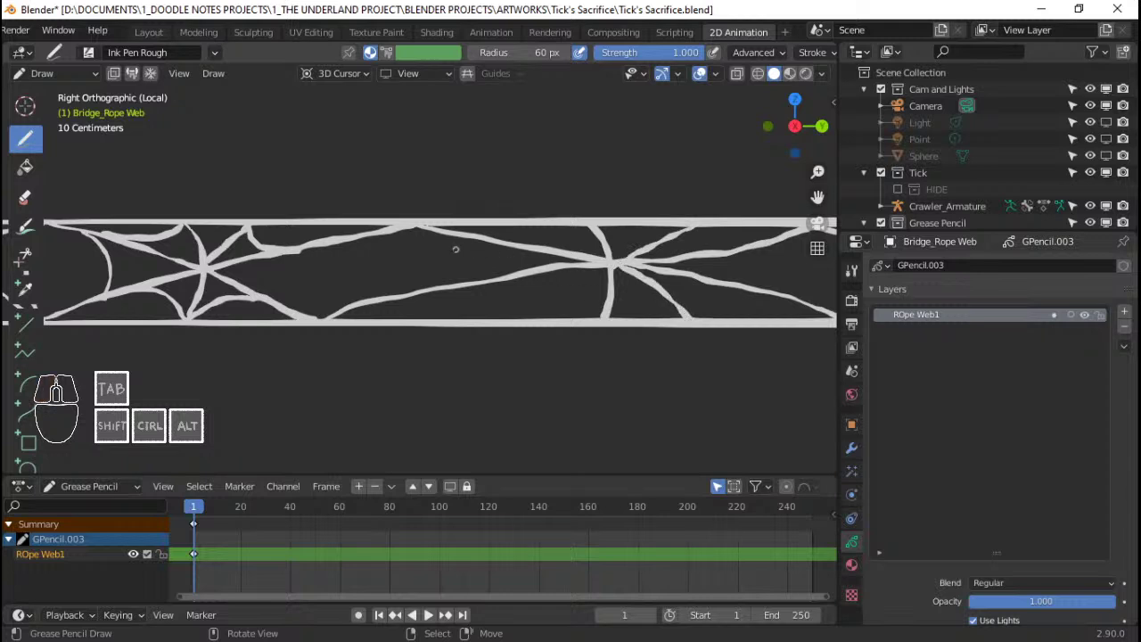
Link the third crossing's radial strands with curved web strands and draw curved cross strands on both sides of it
mouse_move(392, 230)
mouse_down()
mouse_move(419, 284)
mouse_move(397, 305)
mouse_up()
mouse_move(517, 239)
mouse_down()
mouse_move(574, 241)
mouse_move(598, 226)
mouse_up()
mouse_move(499, 278)
mouse_down()
mouse_move(584, 301)
mouse_move(603, 317)
mouse_up()
mouse_move(616, 289)
shift+middle_down()
mouse_move(451, 301)
mouse_move(486, 289)
mouse_move(476, 289)
shift+middle_up()
mouse_move(510, 246)
mouse_down()
mouse_move(533, 268)
mouse_move(559, 267)
mouse_up()
drag(415, 249, 493, 242)
mouse_move(429, 316)
mouse_down()
mouse_move(489, 303)
mouse_move(588, 308)
mouse_up()
shift+middle_drag(646, 290, 512, 268)
drag(481, 232, 486, 310)
shift+middle_drag(499, 286, 423, 321)
drag(502, 276, 604, 266)
key(ctrl+z)
key(ctrl+z)
mouse_move(546, 287)
mouse_down()
mouse_move(615, 260)
mouse_move(603, 281)
mouse_move(647, 291)
mouse_up()
mouse_move(545, 319)
mouse_down()
mouse_move(603, 313)
mouse_move(645, 339)
mouse_move(575, 337)
mouse_move(589, 350)
mouse_up()
key(ctrl+z)
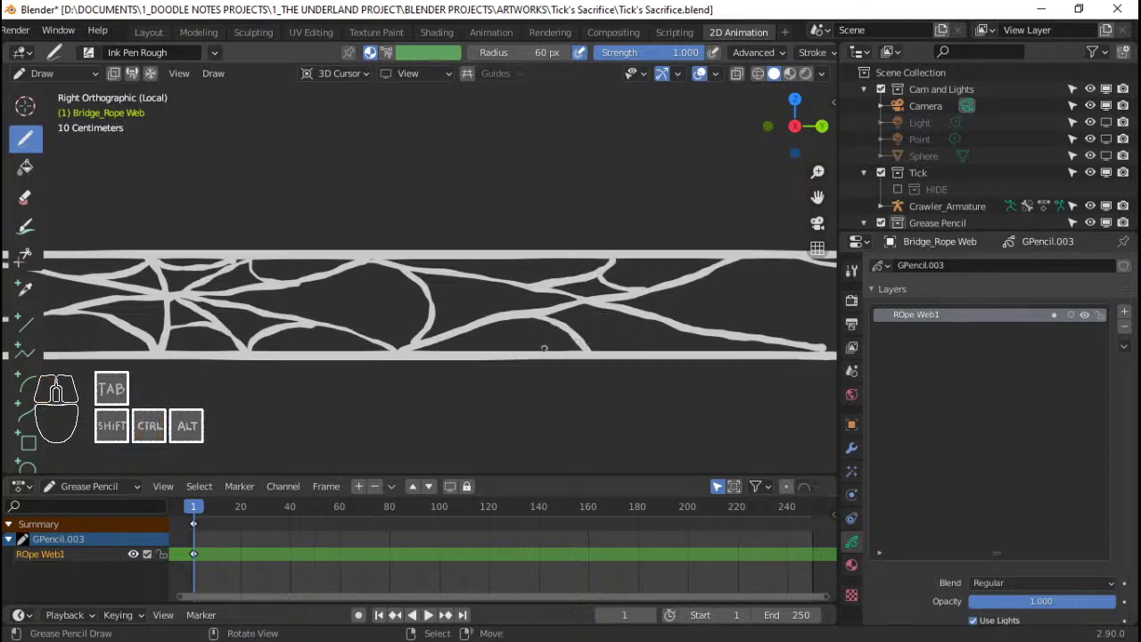
mouse_move(548, 348)
shift+middle_down()
mouse_move(540, 298)
mouse_move(507, 272)
shift+middle_up()
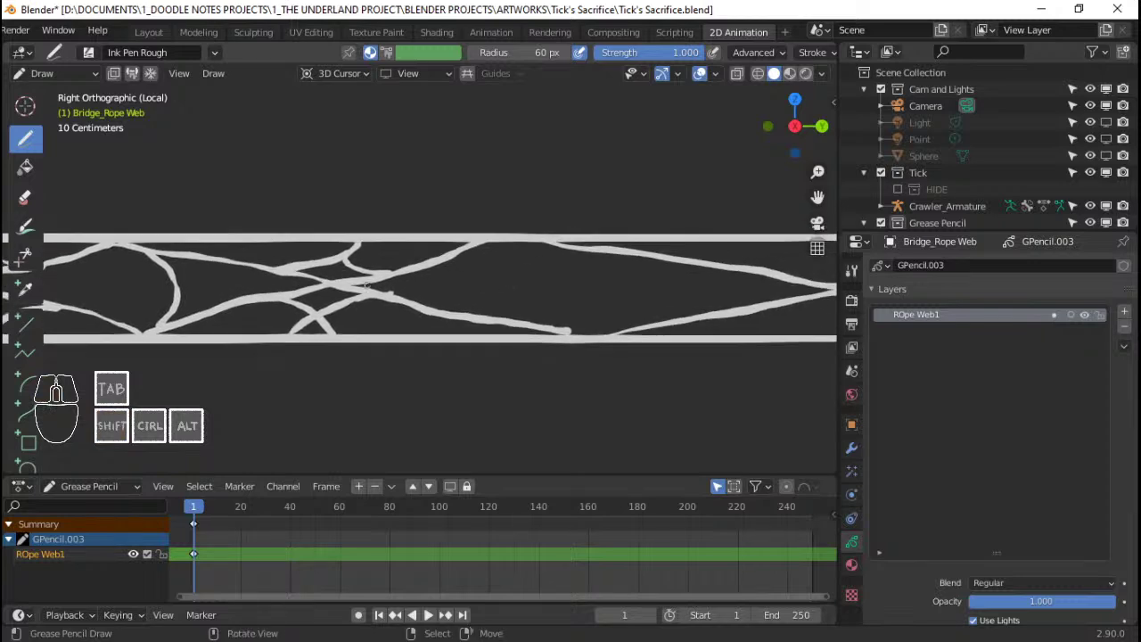
middle_drag(362, 287, 496, 267)
key(ctrl+z)
key(KP_1)
key(KP_3)
shift+middle_drag(706, 201, 630, 231)
key(ctrl+z)
key(ctrl+z)
Draw radial strands from the fourth rope crossing to the upper and lower rails
shift+middle_drag(421, 305, 442, 273)
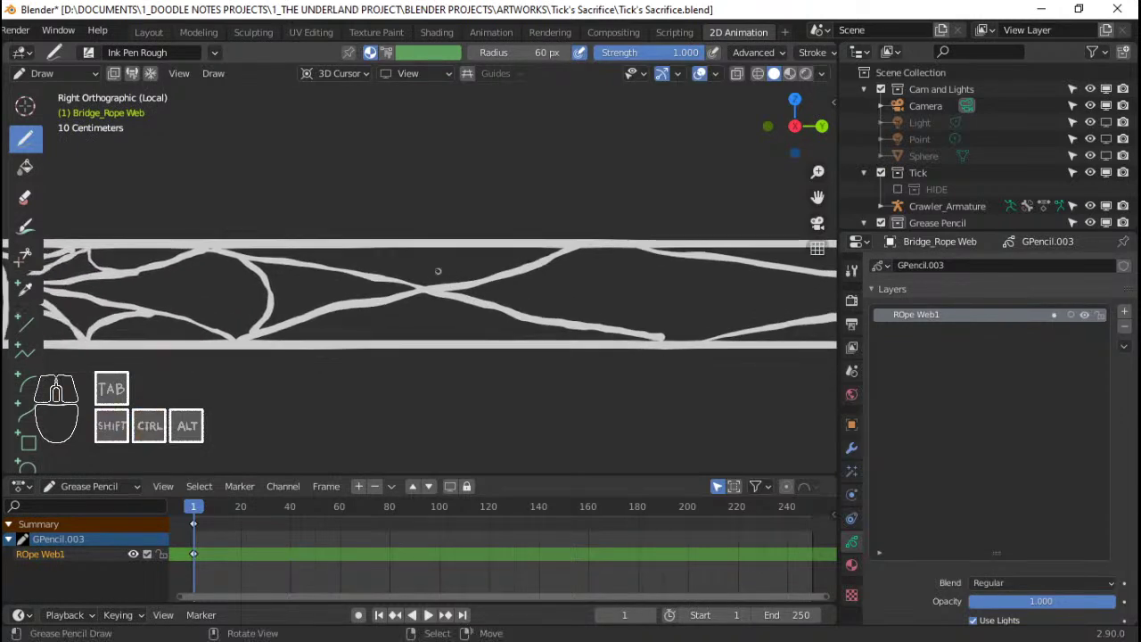
drag(421, 251, 426, 285)
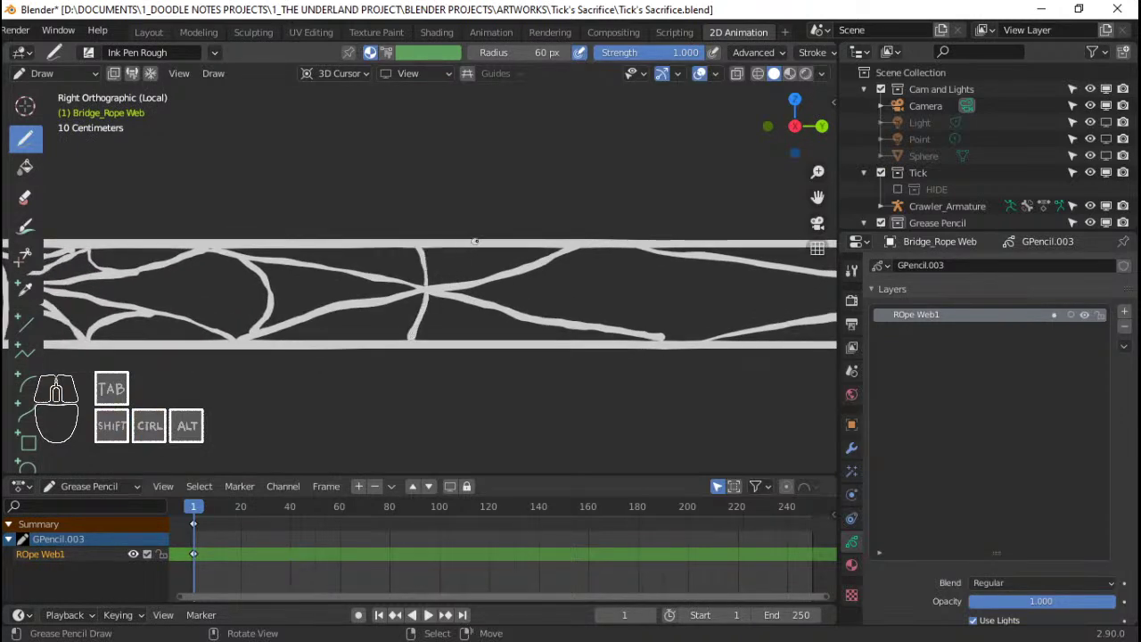
mouse_move(481, 248)
mouse_down()
mouse_move(426, 289)
mouse_move(403, 275)
mouse_up()
click(428, 289)
Connect the fourth crossing's radial strands and diagonal ropes with curved web strands
mouse_move(317, 260)
mouse_down()
mouse_move(375, 252)
mouse_move(378, 262)
mouse_move(399, 248)
mouse_move(519, 278)
mouse_up()
key(ctrl+z)
mouse_move(342, 310)
mouse_down()
mouse_move(380, 337)
mouse_move(457, 317)
mouse_move(495, 343)
mouse_move(517, 314)
mouse_up()
shift+middle_drag(620, 268, 526, 262)
mouse_move(492, 242)
mouse_down()
mouse_move(469, 246)
mouse_move(476, 332)
mouse_up()
mouse_move(542, 312)
ctrl+middle_down()
mouse_move(515, 302)
mouse_move(512, 311)
mouse_move(527, 255)
mouse_move(449, 271)
ctrl+middle_up()
drag(365, 257, 380, 300)
Draw a large curved strand from the upper rail to the lower rail between the fourth and fifth crossings
mouse_move(379, 300)
shift+middle_down()
mouse_move(458, 280)
mouse_move(484, 262)
mouse_move(475, 256)
shift+middle_up()
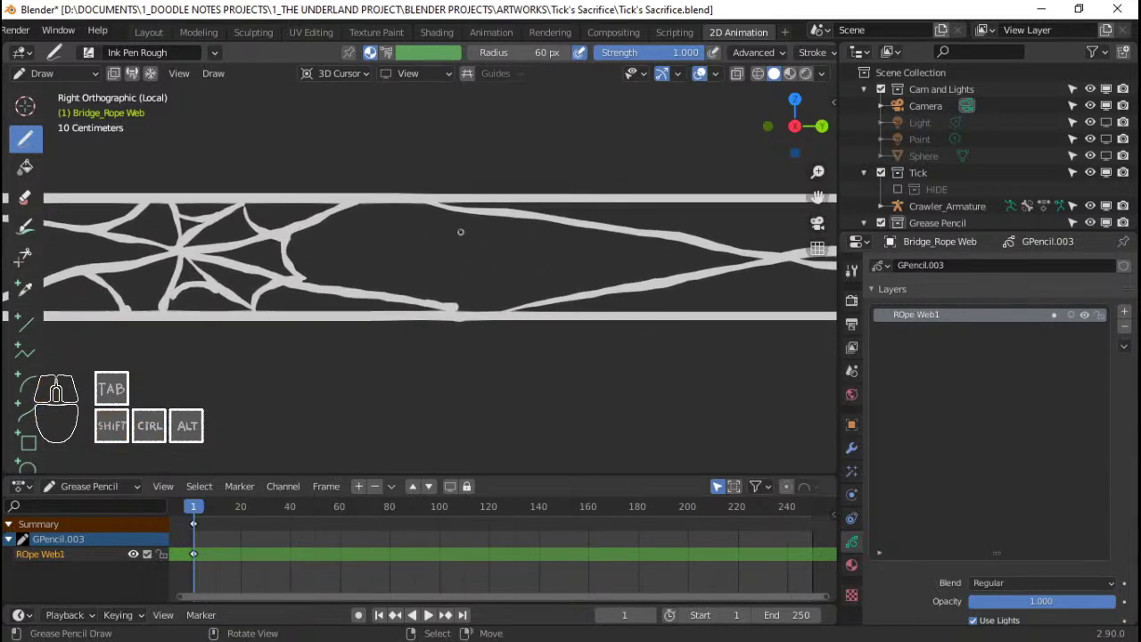
mouse_move(428, 205)
mouse_down()
mouse_move(516, 280)
mouse_move(499, 306)
mouse_up()
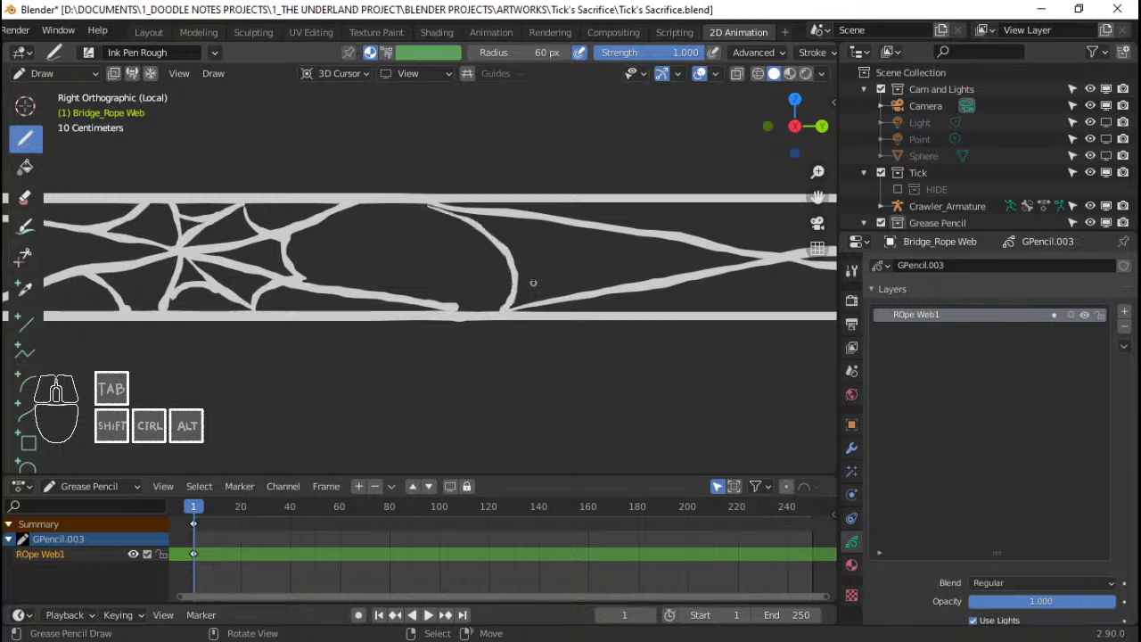
key(ctrl+z)
mouse_move(428, 203)
mouse_down()
mouse_move(504, 243)
mouse_move(495, 311)
mouse_up()
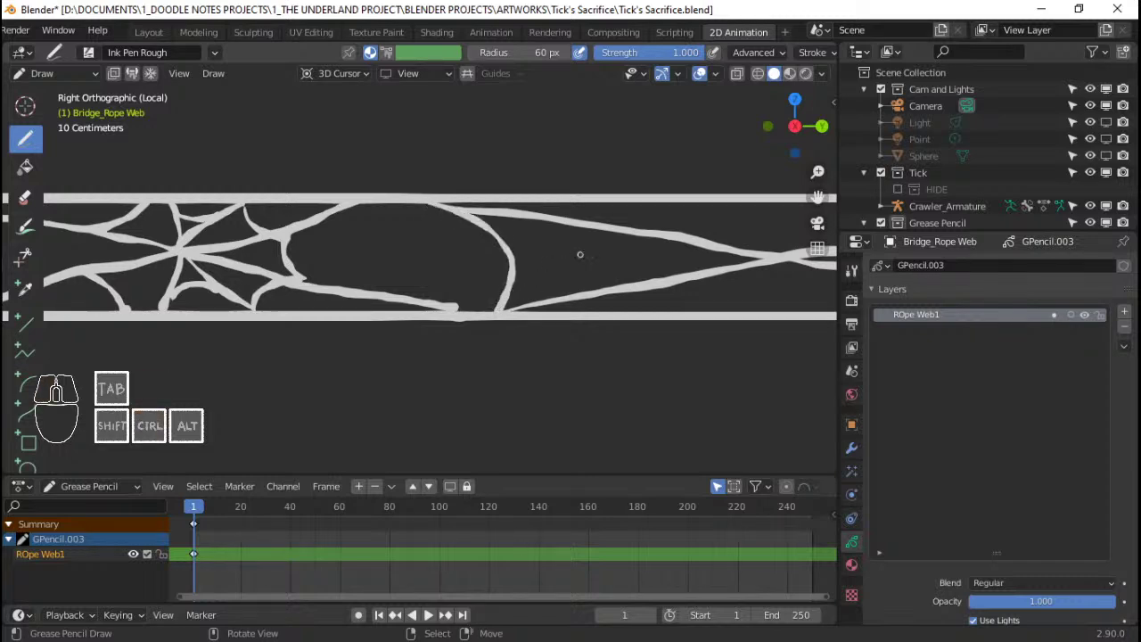
Draw radial strands through the fifth rope crossing and a curved cross strand between the diagonals before it
shift+middle_drag(608, 227, 439, 210)
mouse_move(568, 184)
mouse_down()
mouse_move(593, 214)
mouse_move(605, 292)
mouse_up()
drag(608, 242, 702, 184)
mouse_move(433, 217)
mouse_down()
mouse_move(470, 239)
mouse_move(463, 278)
mouse_up()
key(ctrl+z)
drag(430, 207, 448, 269)
Link the fifth crossing's radial strands with curved web strands along the upper and lower rails
mouse_move(444, 211)
mouse_down()
mouse_move(581, 186)
mouse_move(649, 207)
mouse_up()
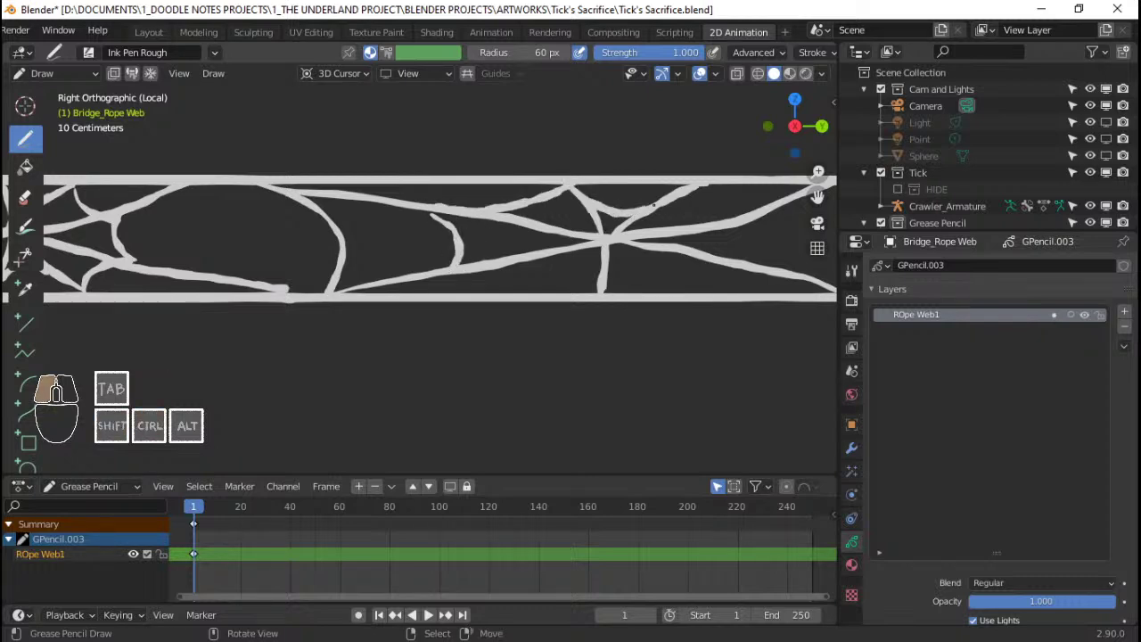
shift+middle_drag(695, 205, 651, 197)
mouse_move(657, 178)
mouse_down()
mouse_move(665, 213)
mouse_move(705, 216)
mouse_up()
mouse_move(459, 260)
mouse_down()
mouse_move(516, 259)
mouse_move(551, 284)
mouse_move(579, 265)
mouse_move(691, 251)
mouse_up()
mouse_move(691, 251)
shift+middle_down()
mouse_move(624, 223)
mouse_move(552, 236)
shift+middle_up()
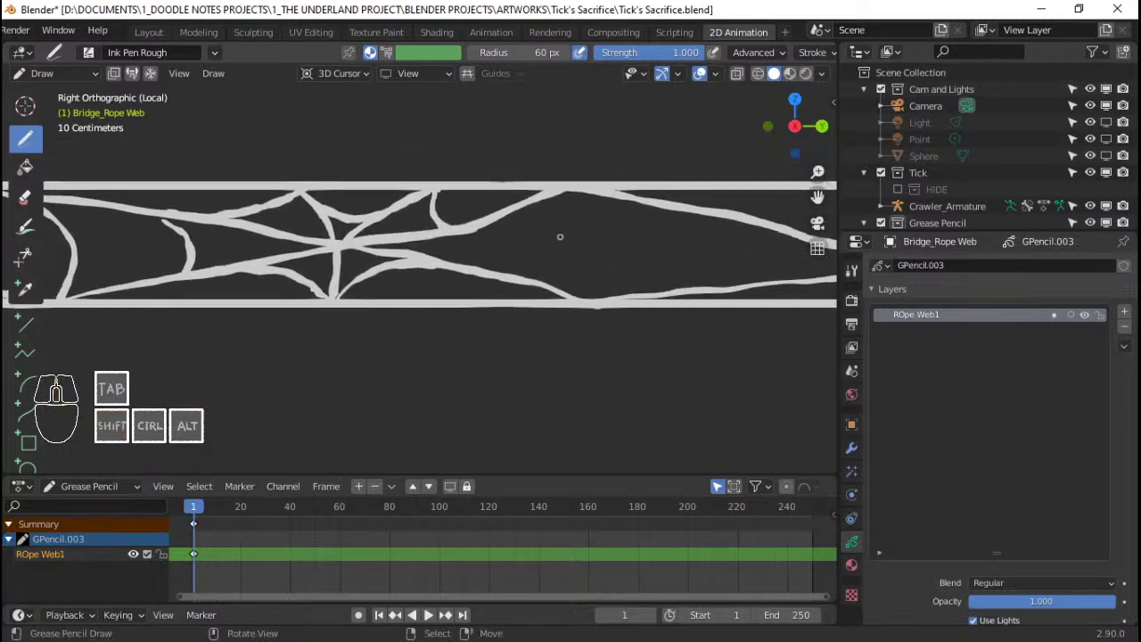
ctrl+middle_drag(725, 212, 709, 227)
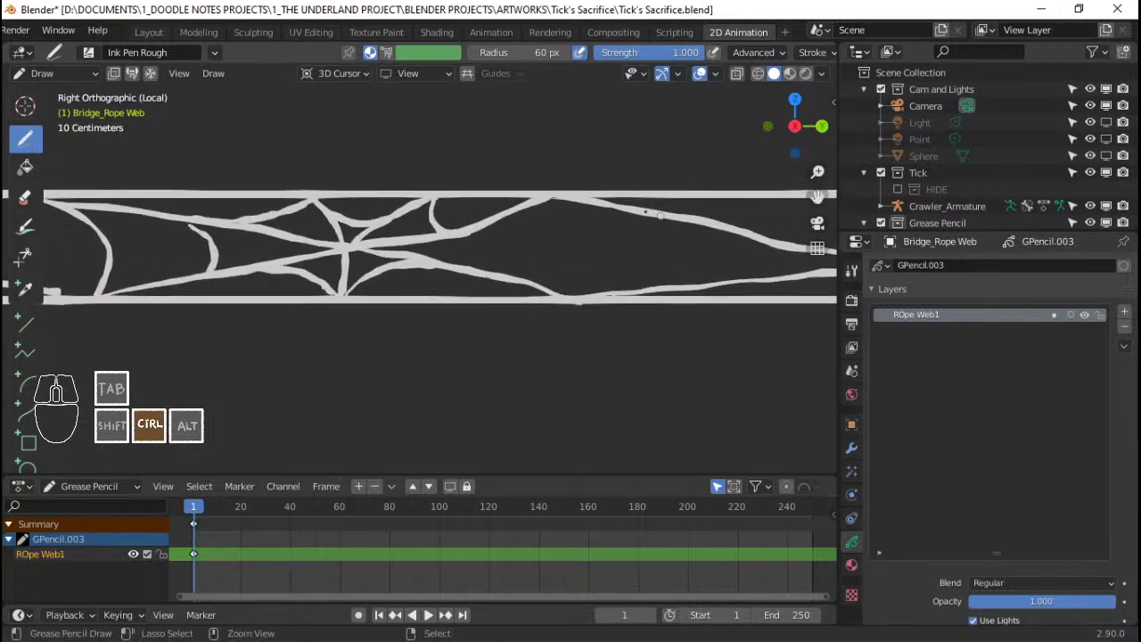
click(468, 74)
click(500, 73)
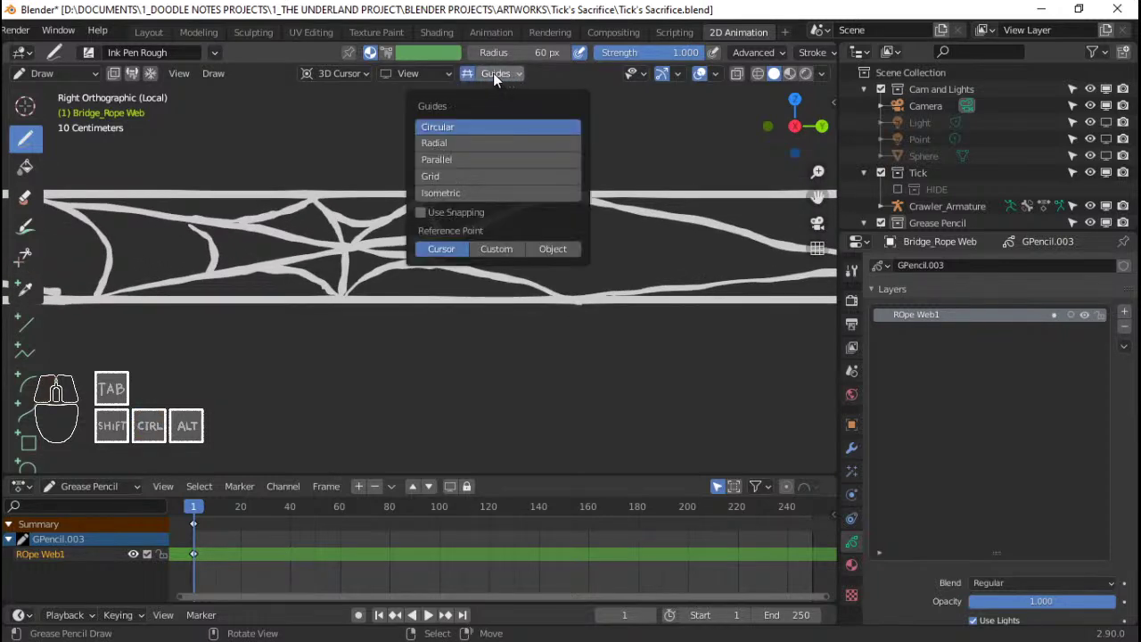
click(467, 74)
click(423, 75)
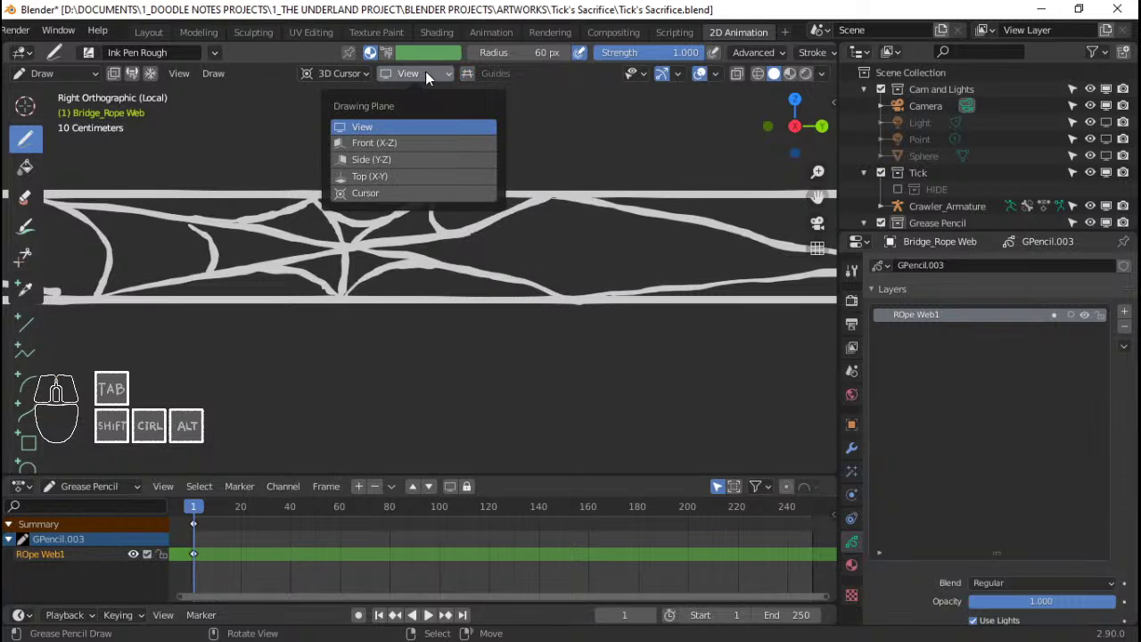
click(425, 71)
Draw curved cross strands between the fifth and sixth crossings and radial strands through the sixth crossing
shift+middle_drag(571, 259, 535, 258)
drag(448, 223, 455, 268)
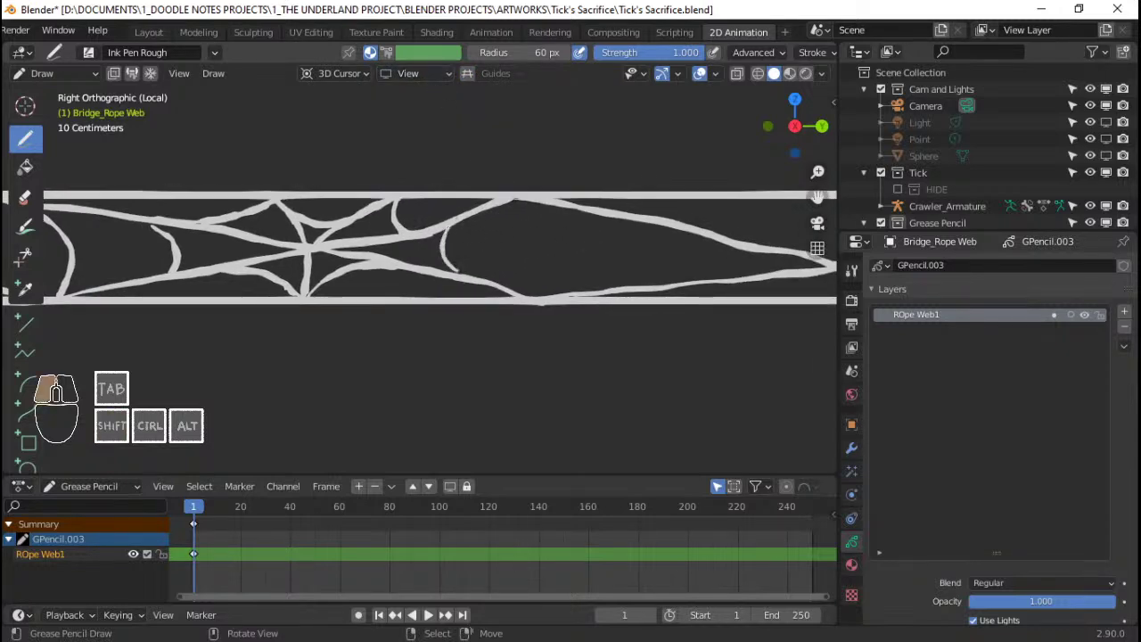
mouse_move(591, 241)
shift+middle_down()
mouse_move(683, 229)
mouse_move(637, 297)
shift+middle_up()
mouse_move(639, 296)
mouse_down()
mouse_move(658, 272)
mouse_move(668, 203)
mouse_move(660, 189)
mouse_up()
drag(772, 190, 670, 258)
mouse_move(394, 197)
mouse_down()
mouse_move(419, 212)
mouse_move(436, 282)
mouse_up()
Link the sixth crossing's radial strands with curved web strands along both rails
mouse_move(486, 221)
mouse_down()
mouse_move(575, 225)
mouse_move(666, 193)
mouse_move(690, 221)
mouse_move(726, 225)
mouse_up()
shift+middle_drag(725, 224, 627, 214)
drag(665, 191, 693, 223)
drag(497, 259, 540, 278)
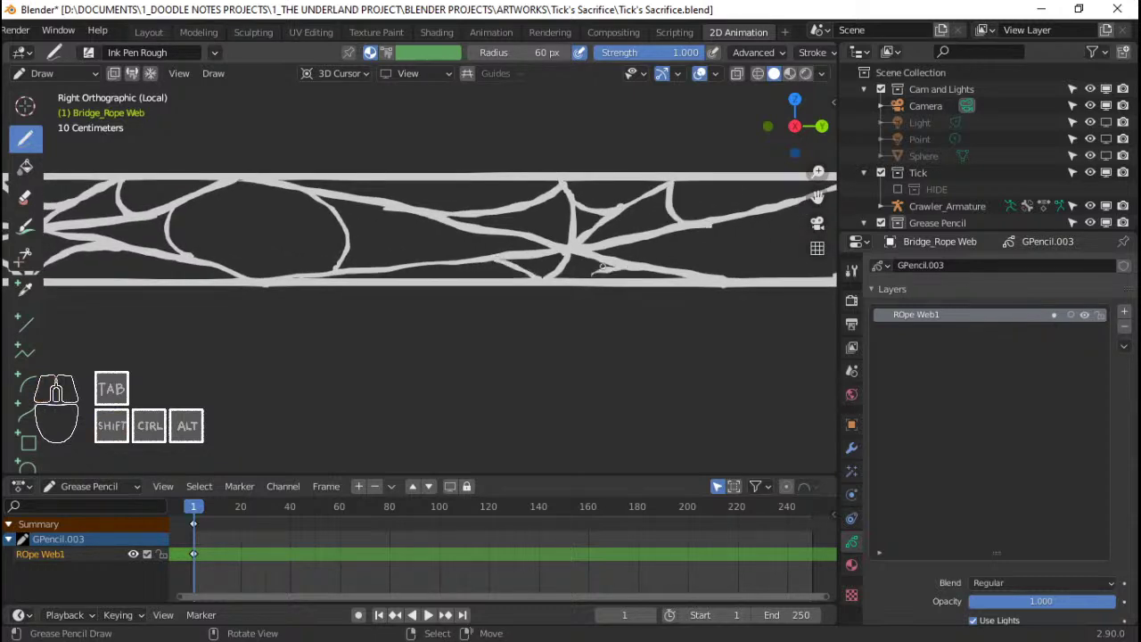
Draw radial strands and curved web strands around the seventh rope crossing, just before the 3D cursor
mouse_move(451, 252)
ctrl+middle_down()
mouse_move(464, 327)
mouse_move(437, 330)
mouse_move(430, 283)
mouse_move(425, 291)
mouse_move(430, 239)
mouse_move(419, 277)
mouse_move(405, 278)
ctrl+middle_up()
mouse_move(601, 234)
mouse_down()
mouse_move(607, 264)
mouse_move(638, 283)
mouse_up()
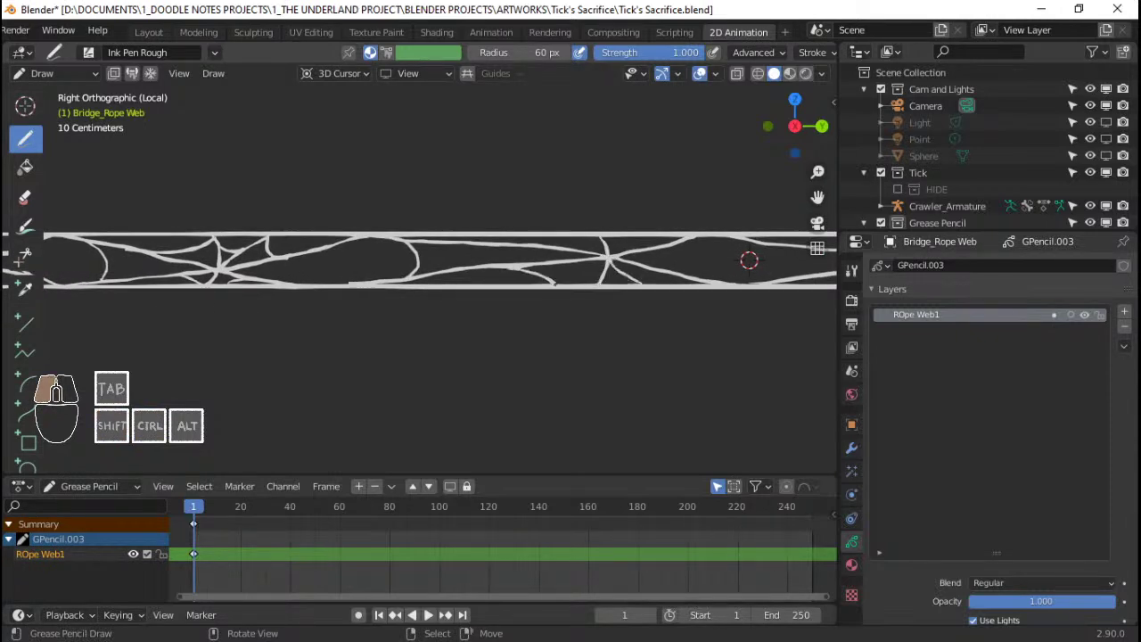
drag(482, 267, 520, 239)
Draw radial strands and a curved connecting strand at the first rope crossing past the 3D cursor
mouse_move(749, 261)
shift+middle_down()
mouse_move(619, 258)
mouse_move(527, 238)
mouse_move(425, 254)
shift+middle_up()
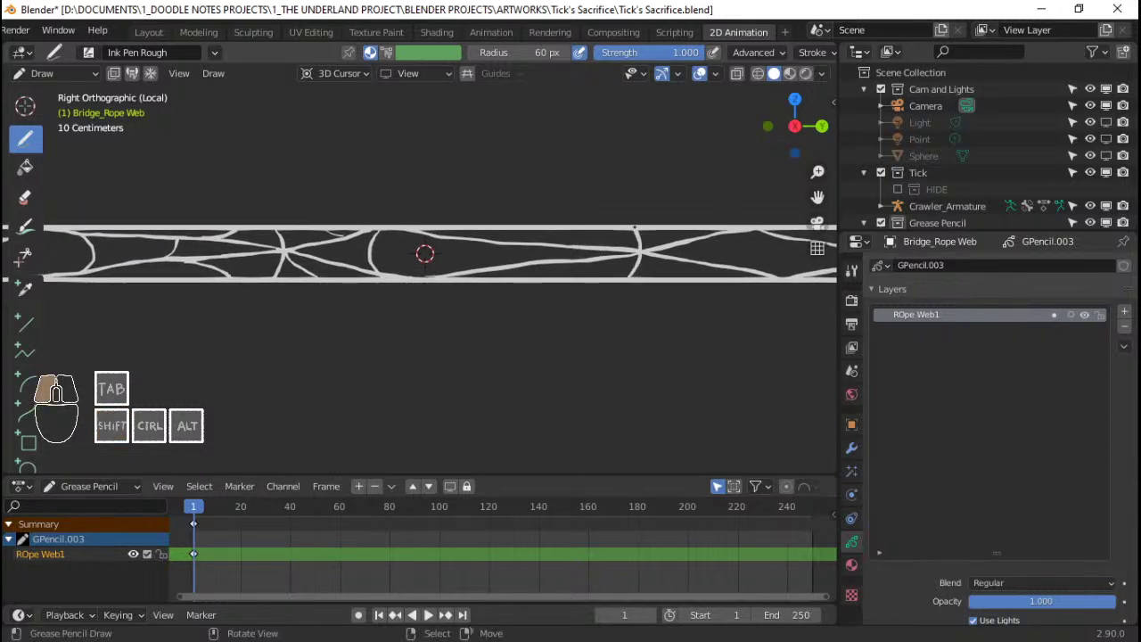
drag(642, 247, 668, 230)
drag(526, 242, 590, 229)
Draw radial strands and curved connecting strands around the ninth rope crossing
ctrl+middle_drag(590, 229, 636, 231)
mouse_move(313, 267)
shift+middle_down()
mouse_move(143, 242)
mouse_move(106, 251)
shift+middle_up()
mouse_move(669, 260)
shift+middle_down()
mouse_move(618, 273)
mouse_move(597, 258)
shift+middle_up()
mouse_move(586, 239)
mouse_down()
mouse_move(566, 310)
mouse_move(530, 248)
mouse_up()
key(ctrl+z)
click(578, 287)
mouse_move(585, 287)
mouse_down()
mouse_move(614, 264)
mouse_move(541, 311)
mouse_move(624, 311)
mouse_up()
mouse_move(437, 264)
mouse_down()
mouse_move(526, 247)
mouse_move(649, 250)
mouse_up()
shift+middle_drag(649, 254, 604, 234)
drag(605, 235, 656, 258)
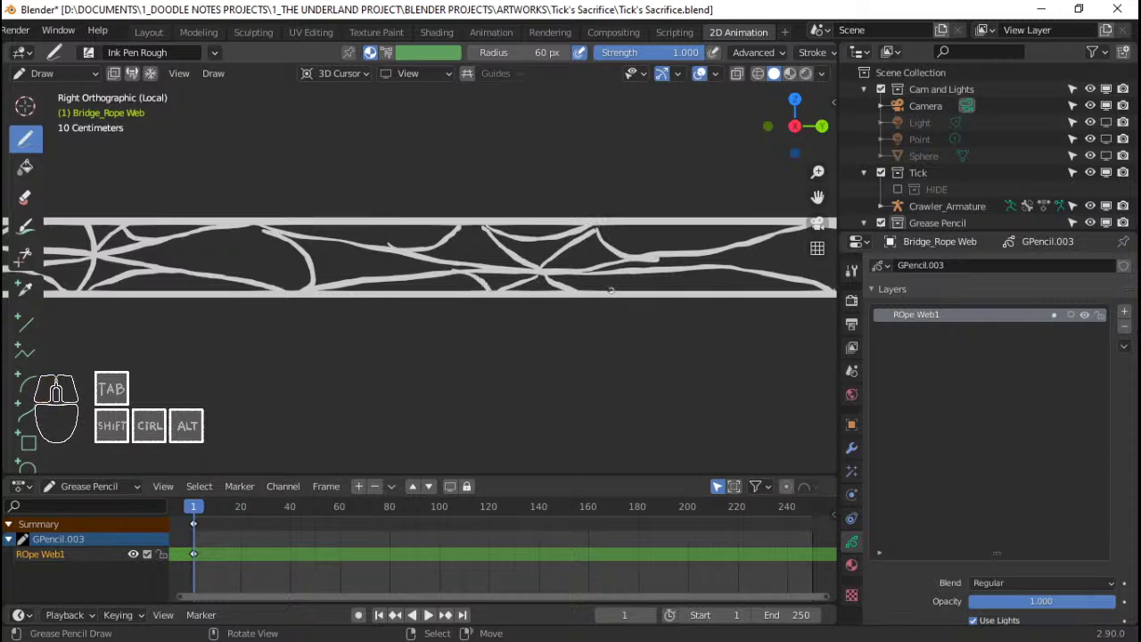
Draw radial and curved web strands around the tenth rope crossing, with curved cross strands in the gap after it
mouse_move(624, 280)
shift+middle_down()
mouse_move(664, 232)
mouse_move(578, 226)
mouse_move(464, 259)
shift+middle_up()
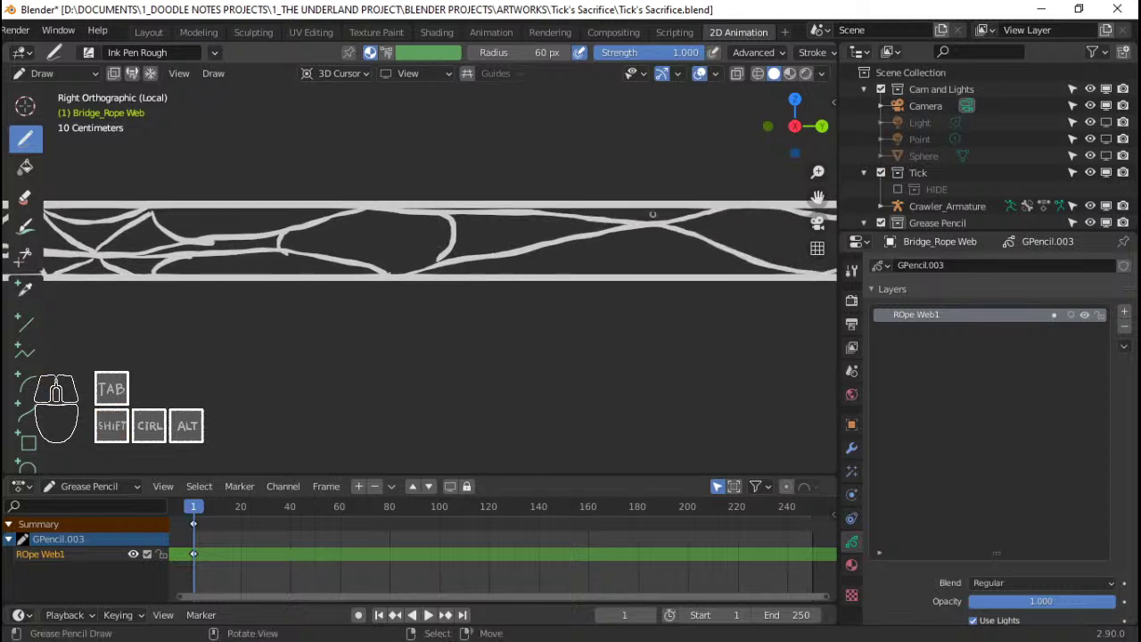
mouse_move(670, 212)
mouse_down()
mouse_move(581, 275)
mouse_move(708, 251)
mouse_up()
drag(502, 252, 556, 276)
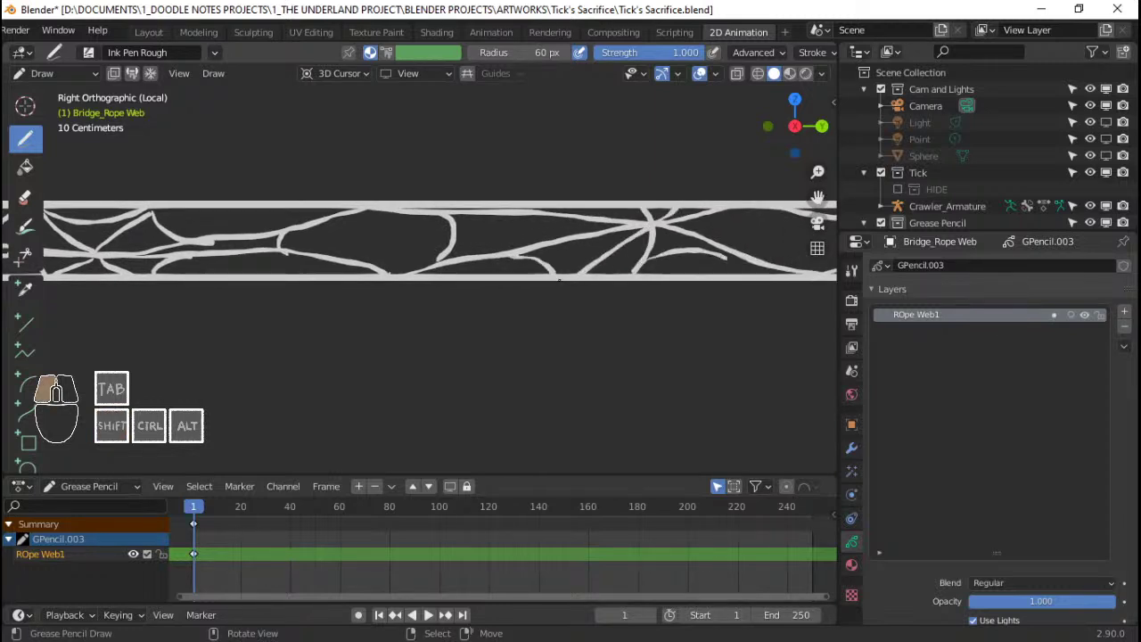
shift+middle_drag(768, 247, 682, 254)
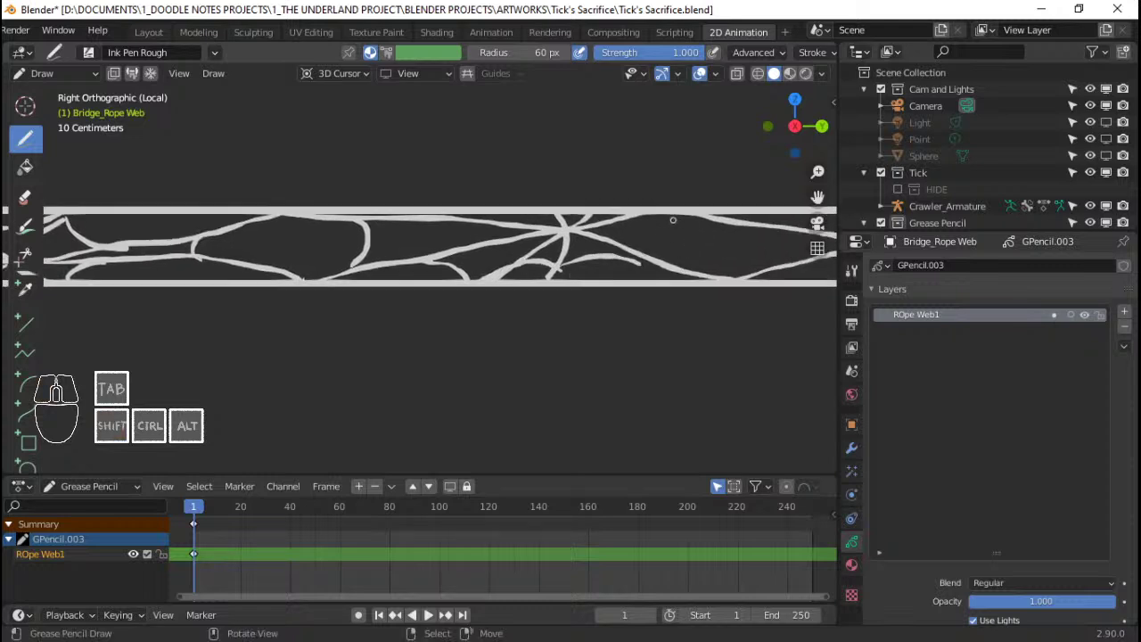
shift+middle_drag(770, 224, 600, 225)
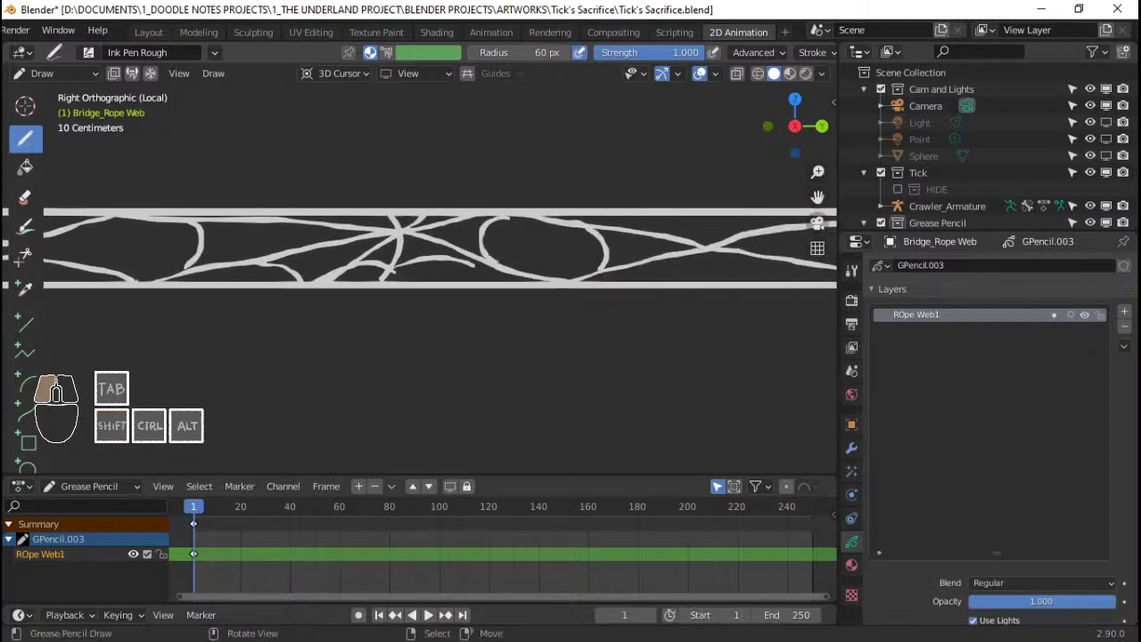
Draw radial and curved web strands around the eleventh and twelfth rope crossings
shift+middle_drag(717, 245, 644, 234)
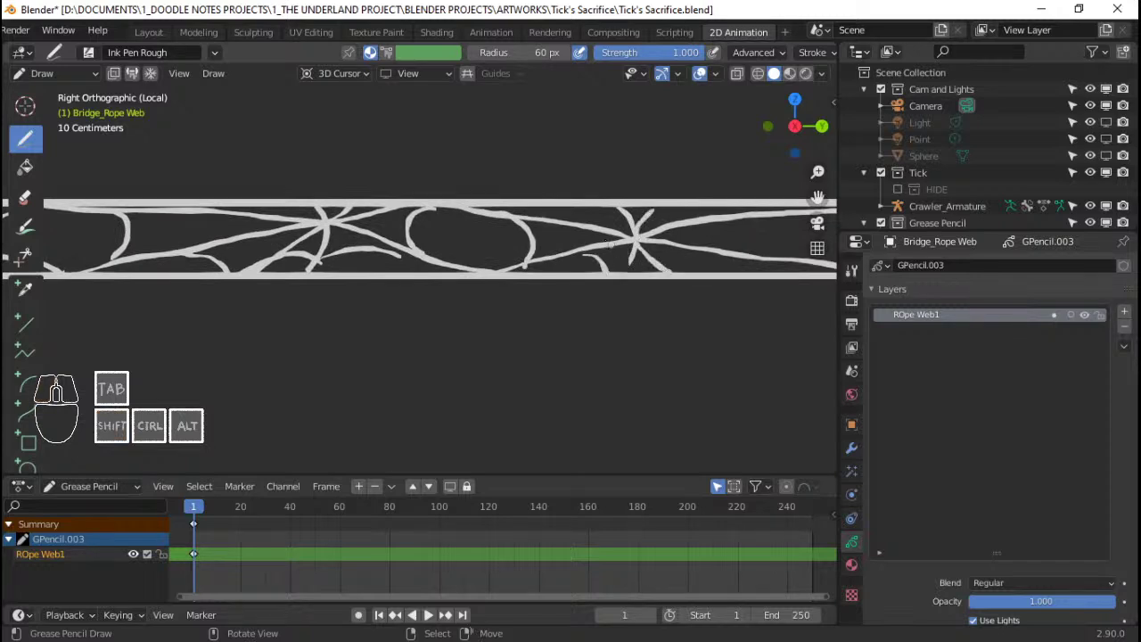
shift+middle_drag(694, 222, 564, 233)
shift+middle_drag(694, 228, 563, 231)
shift+middle_drag(718, 239, 630, 230)
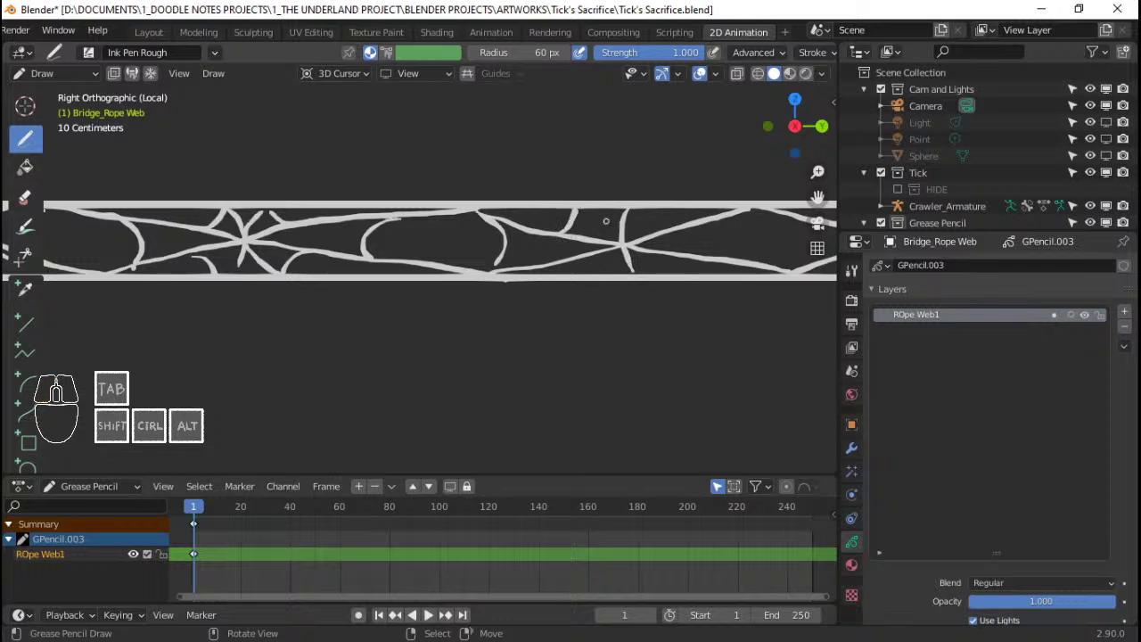
Draw radial strands and curved cross strands around the last rope crossing at the far end of the bridge
shift+middle_drag(674, 260, 596, 214)
drag(628, 207, 626, 253)
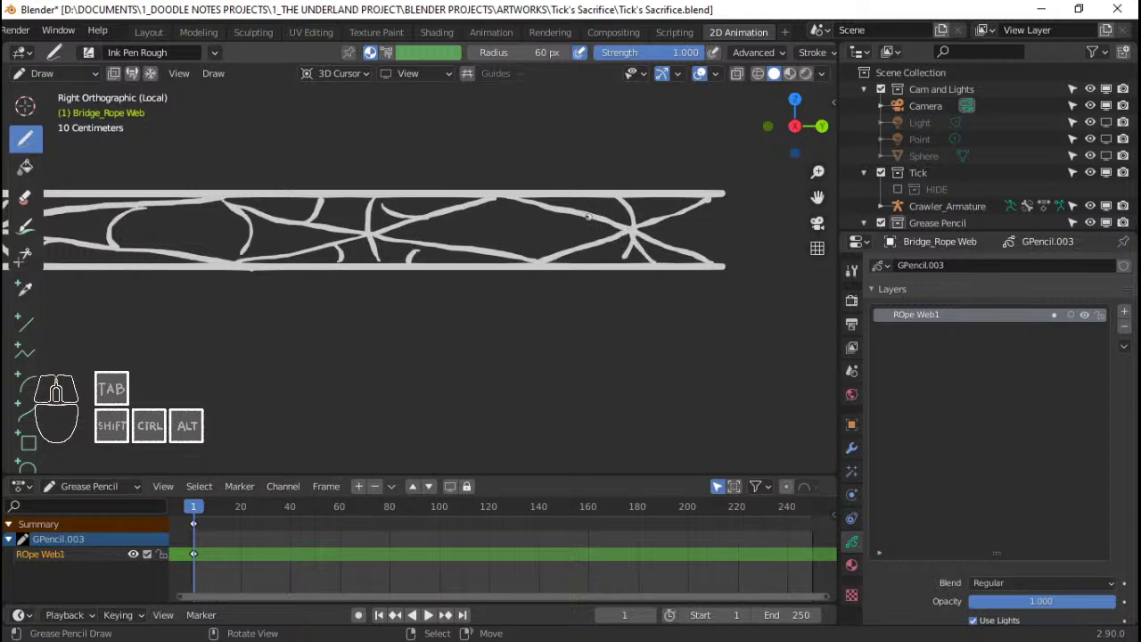
mouse_move(500, 197)
mouse_down()
mouse_move(523, 251)
mouse_move(547, 252)
mouse_up()
mouse_move(558, 165)
ctrl+middle_down()
mouse_move(566, 224)
mouse_move(652, 233)
mouse_move(588, 200)
mouse_move(560, 225)
ctrl+middle_up()
mouse_move(560, 225)
mouse_down()
mouse_move(543, 270)
mouse_move(568, 281)
mouse_up()
key(ctrl+z)
drag(537, 231, 568, 281)
Return the rope web to Object mode, view it through the camera and save the file
ctrl+middle_drag(571, 270, 642, 294)
middle_drag(537, 296, 608, 270)
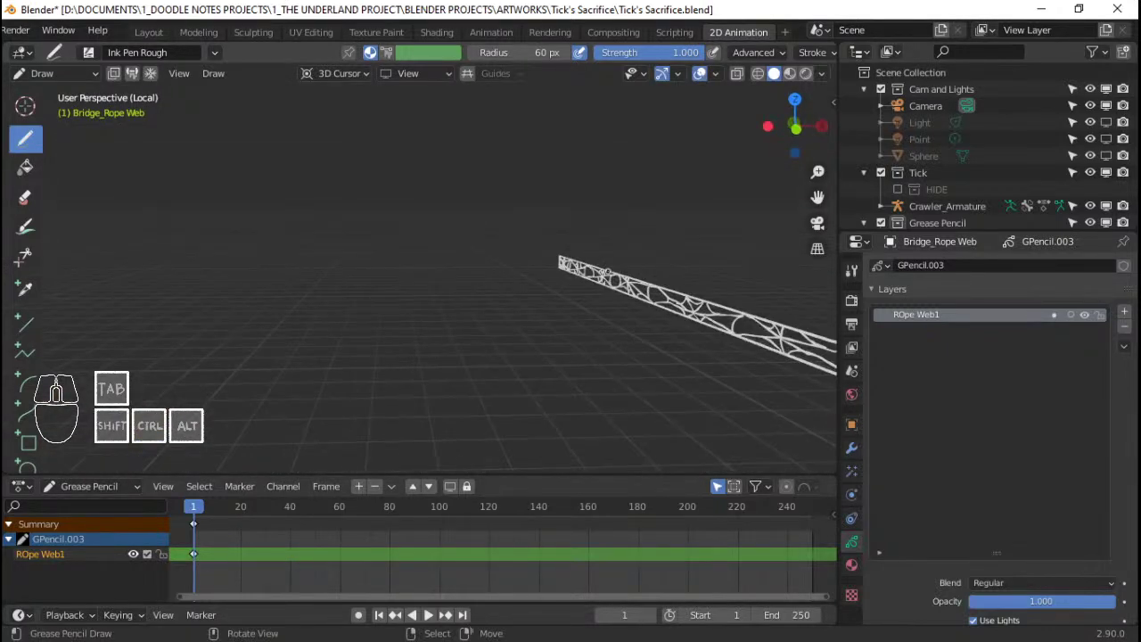
key(KP_0)
key(ctrl+Tab)
click(625, 218)
scroll(624, 205, down, 3)
key(ctrl+s)
shift+middle_drag(622, 194, 591, 248)
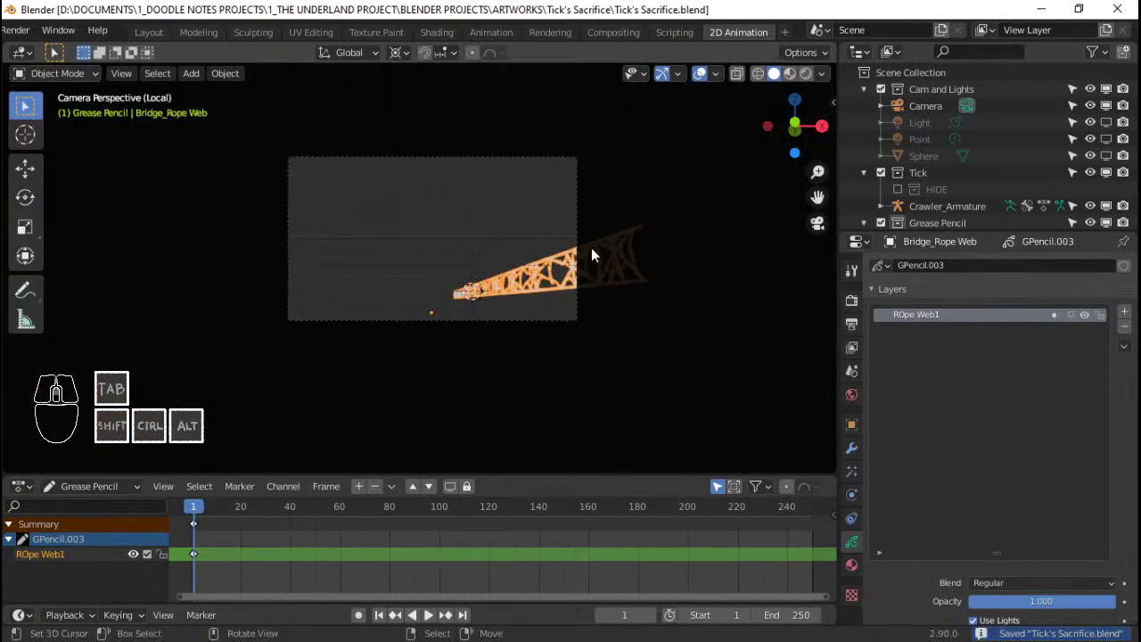
Delete the 2D Animation workspace and add a fresh 2D Animation workspace in its place
scroll(591, 248, up, 3)
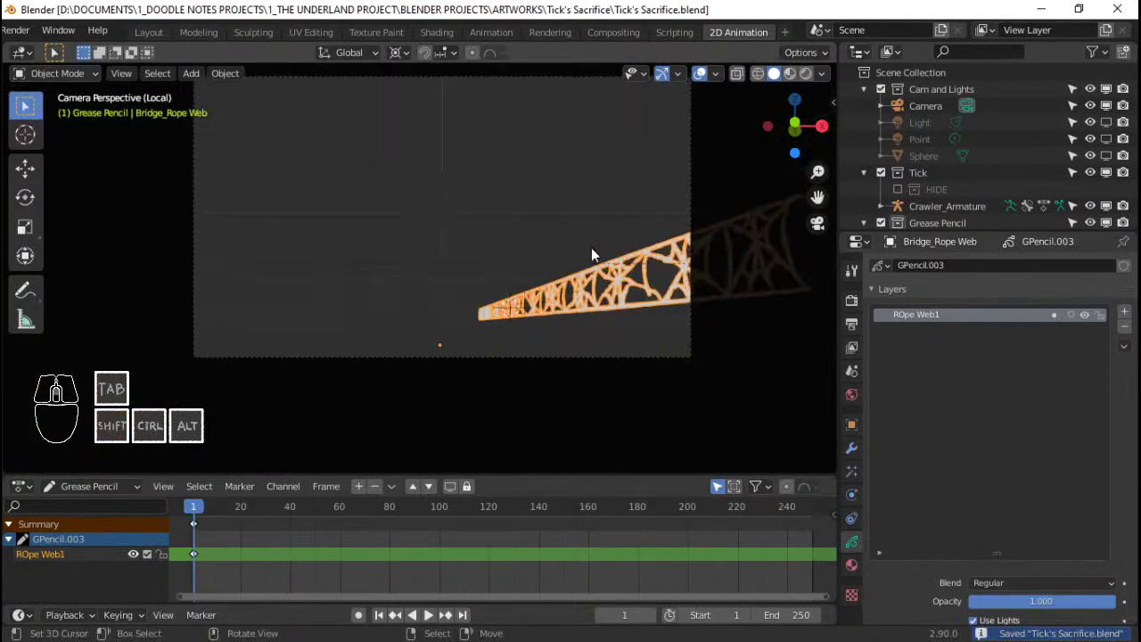
shift+middle_drag(664, 216, 723, 195)
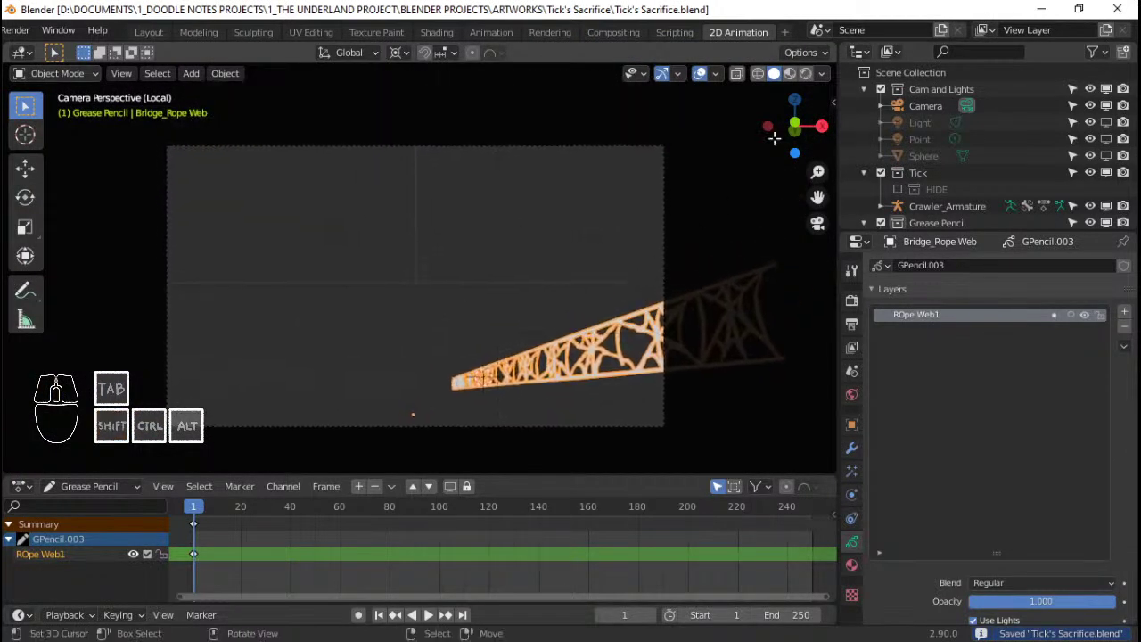
right_click(733, 29)
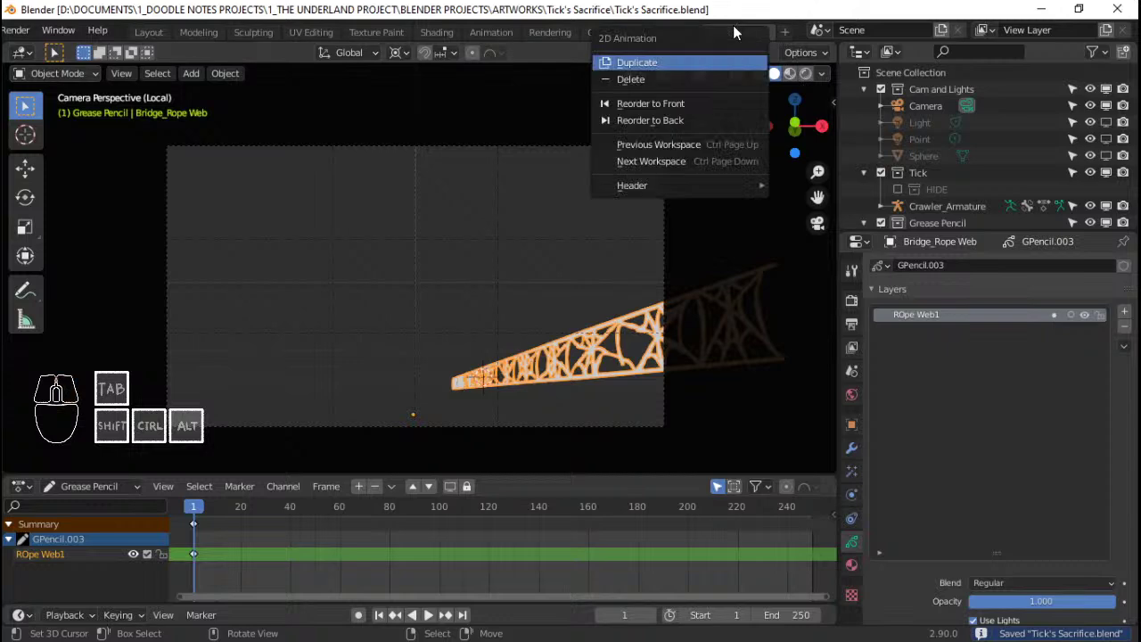
click(673, 78)
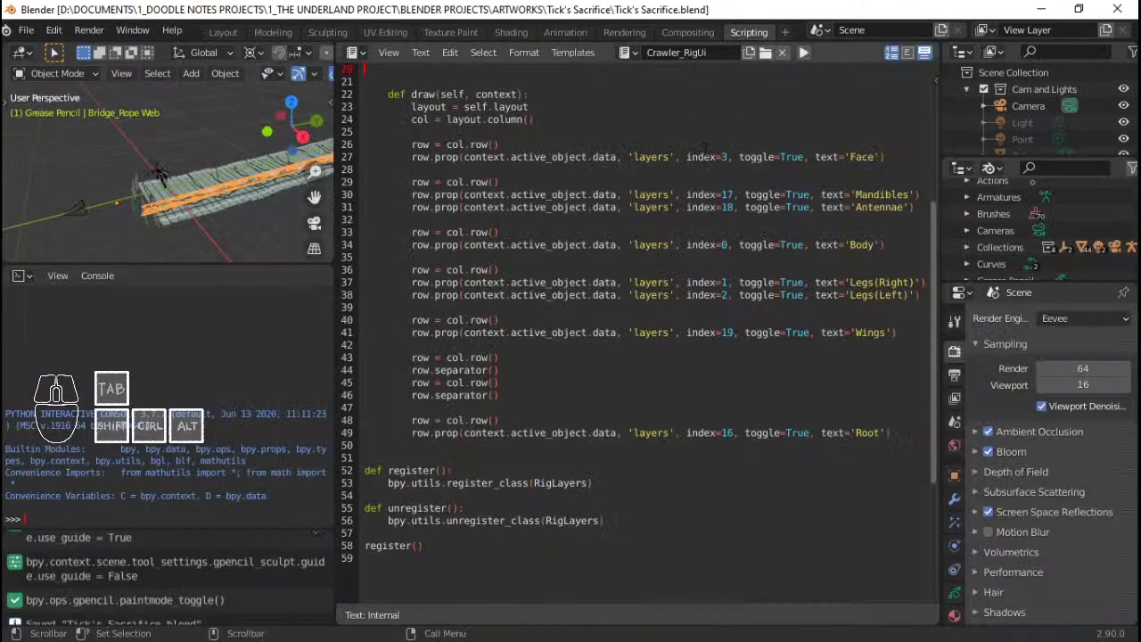
click(785, 32)
mouse_move(771, 78)
click(862, 79)
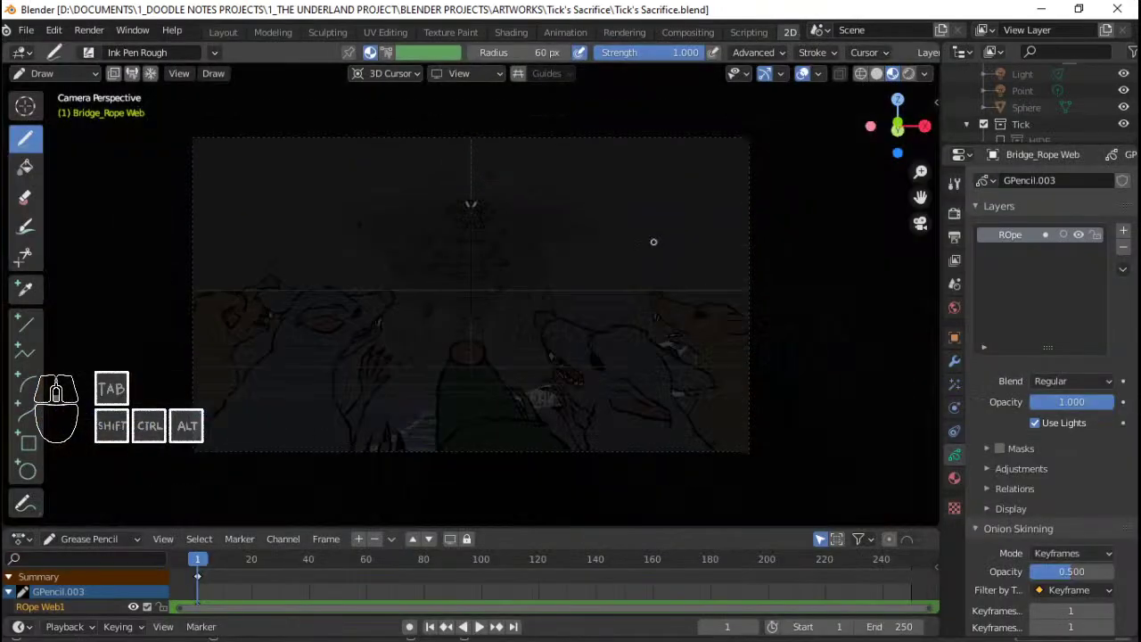
Display the camera view in Solid shading and save the file
key(ctrl+Tab)
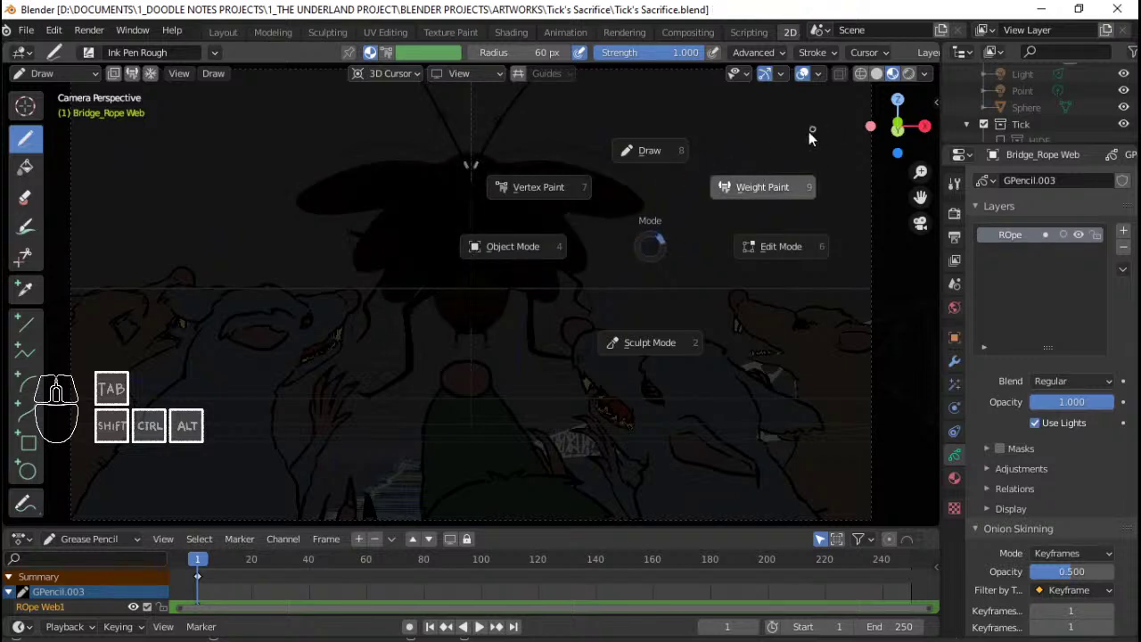
click(571, 268)
click(875, 75)
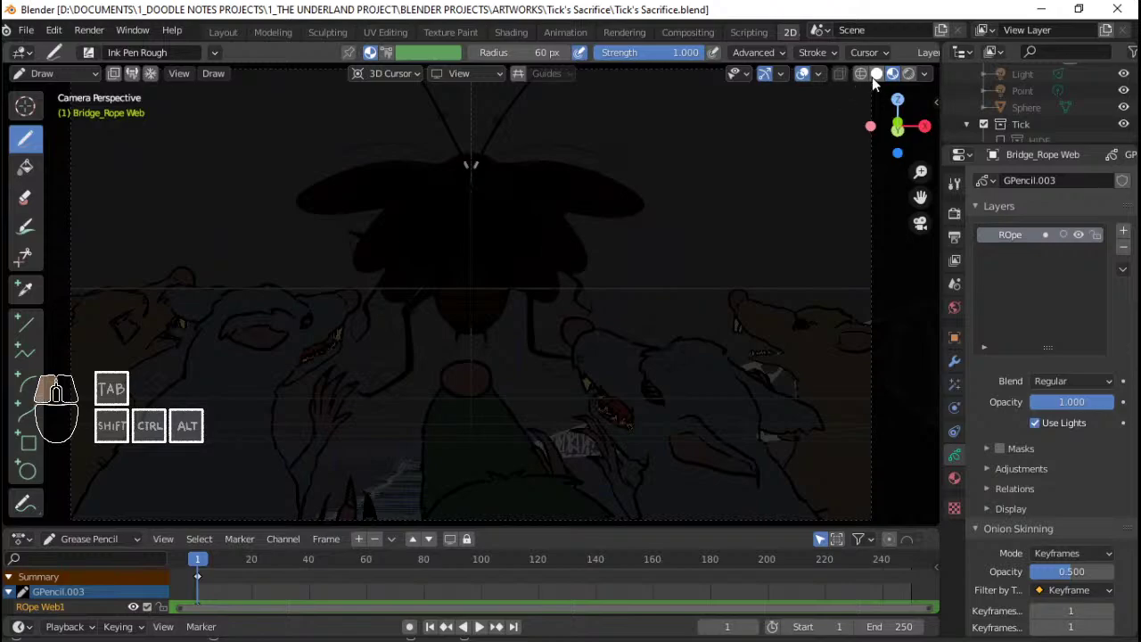
scroll(701, 216, down, 3)
mouse_move(715, 250)
shift+middle_down()
mouse_move(579, 259)
mouse_move(526, 276)
mouse_move(731, 277)
mouse_move(714, 291)
mouse_move(712, 250)
shift+middle_up()
scroll(668, 247, up, 3)
key(ctrl+s)
Darken the viewport background colour to a value of 0.184 and save the file
middle_drag(624, 268, 740, 267)
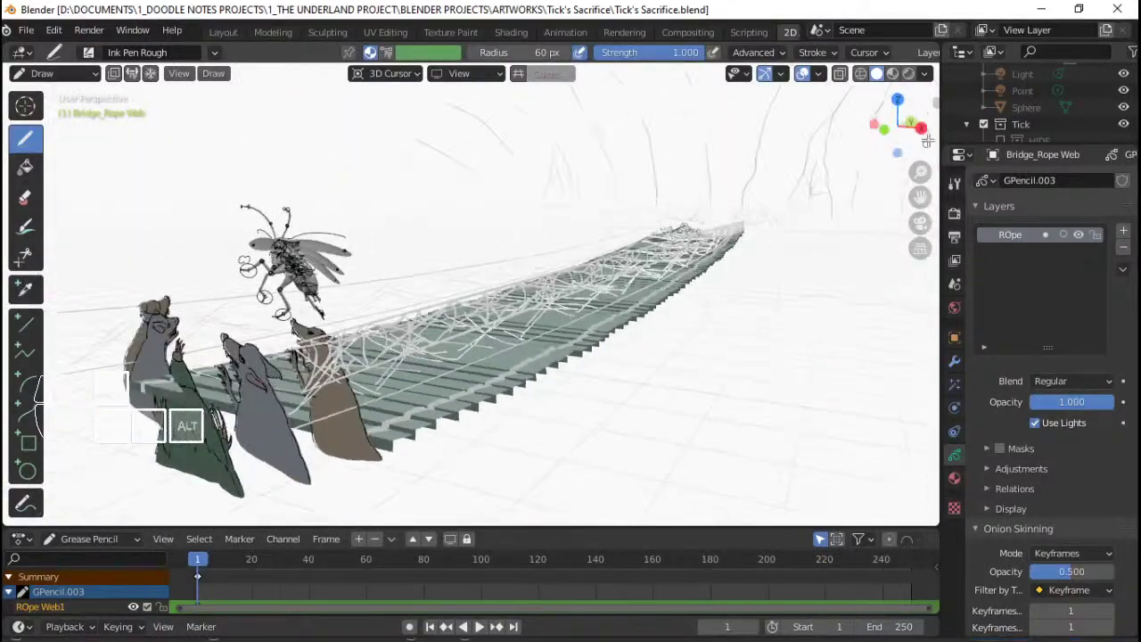
click(928, 74)
click(988, 346)
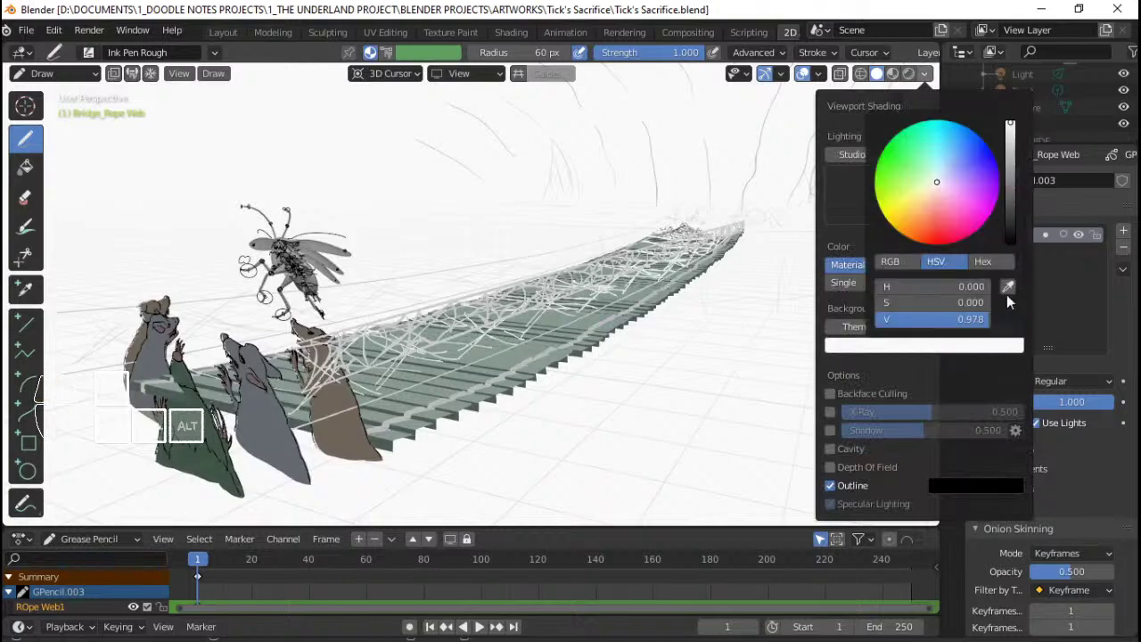
drag(1010, 229, 1010, 212)
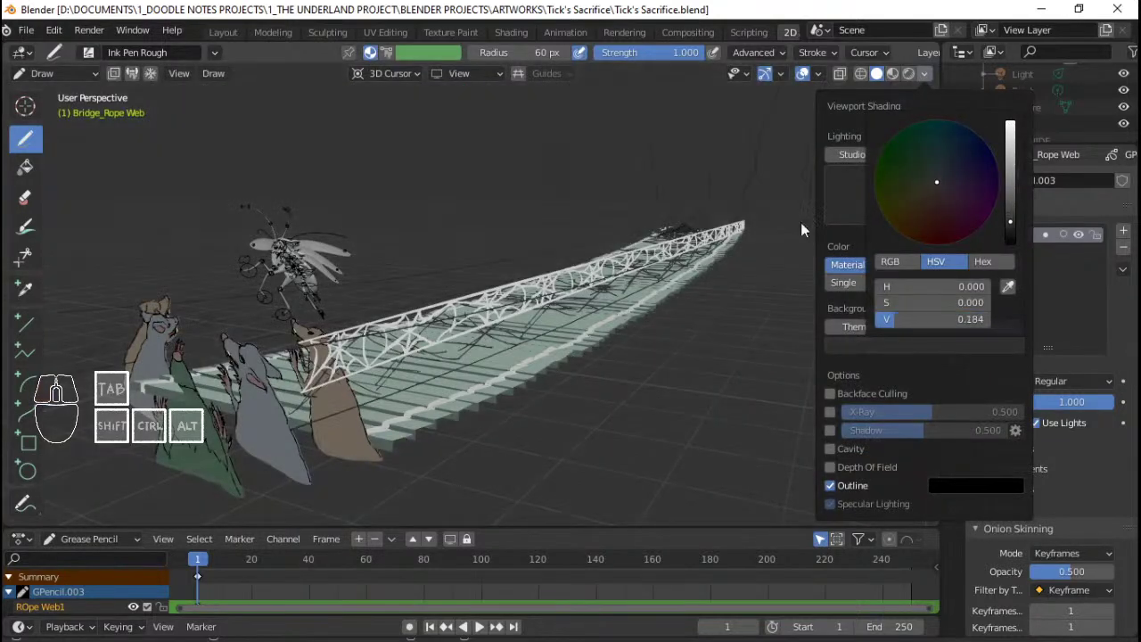
scroll(700, 296, down, 3)
key(ctrl+s)
Take the rope web from Draw mode into Edit mode, deselect everything and view it from the right in orthographic
middle_drag(700, 295, 645, 342)
scroll(656, 319, up, 3)
key(ctrl+Tab)
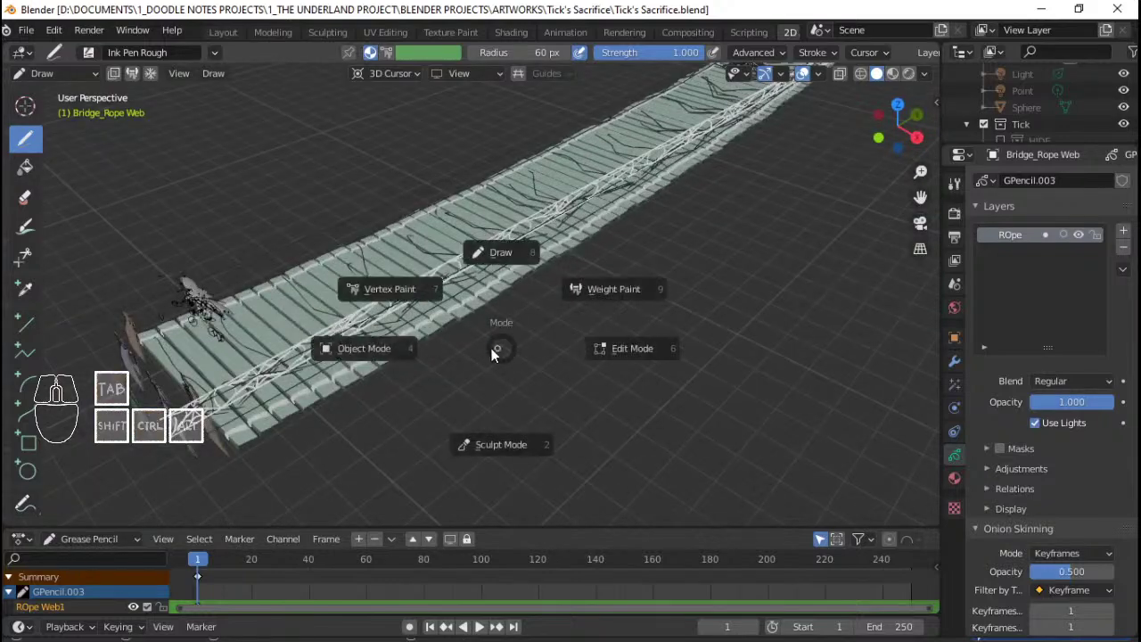
click(428, 350)
middle_drag(428, 343, 486, 280)
right_click(487, 281)
right_click(488, 280)
mouse_move(565, 266)
middle_down()
mouse_move(675, 260)
mouse_move(609, 279)
mouse_move(599, 311)
mouse_move(472, 311)
mouse_move(547, 300)
mouse_move(507, 311)
mouse_move(528, 310)
middle_up()
key(KP_1)
key(Tab)
key(alt+a)
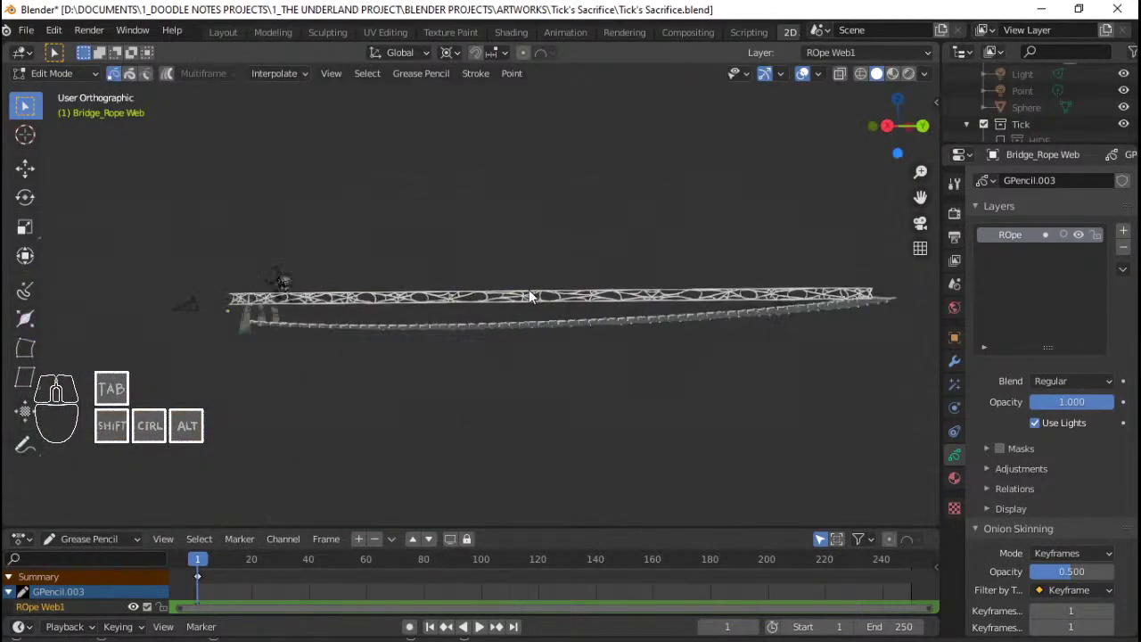
key(KP_1)
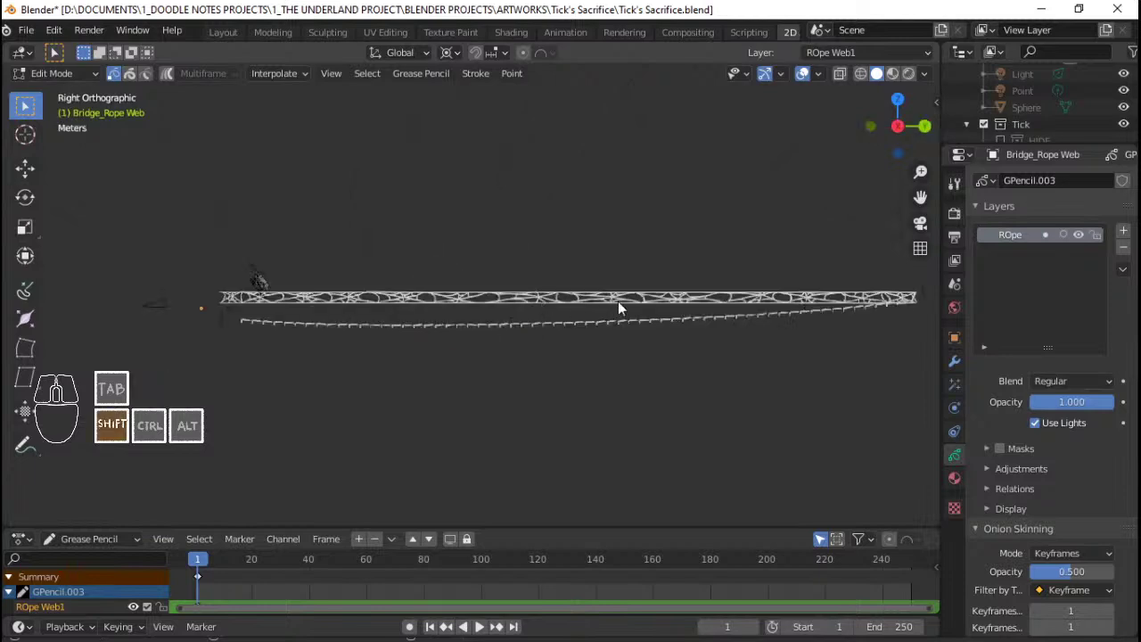
Circle-select the web strands at mid-span and enable proportional editing
scroll(539, 310, up, 3)
scroll(477, 312, down, 4)
scroll(476, 312, up, 2)
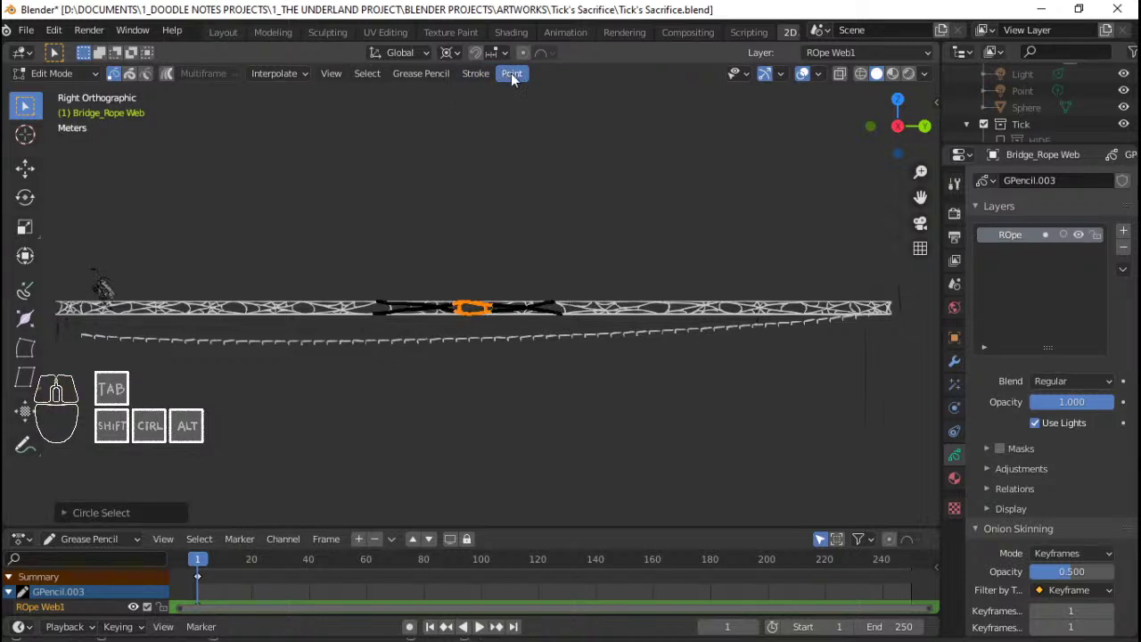
click(328, 74)
click(331, 78)
scroll(452, 304, down, 2)
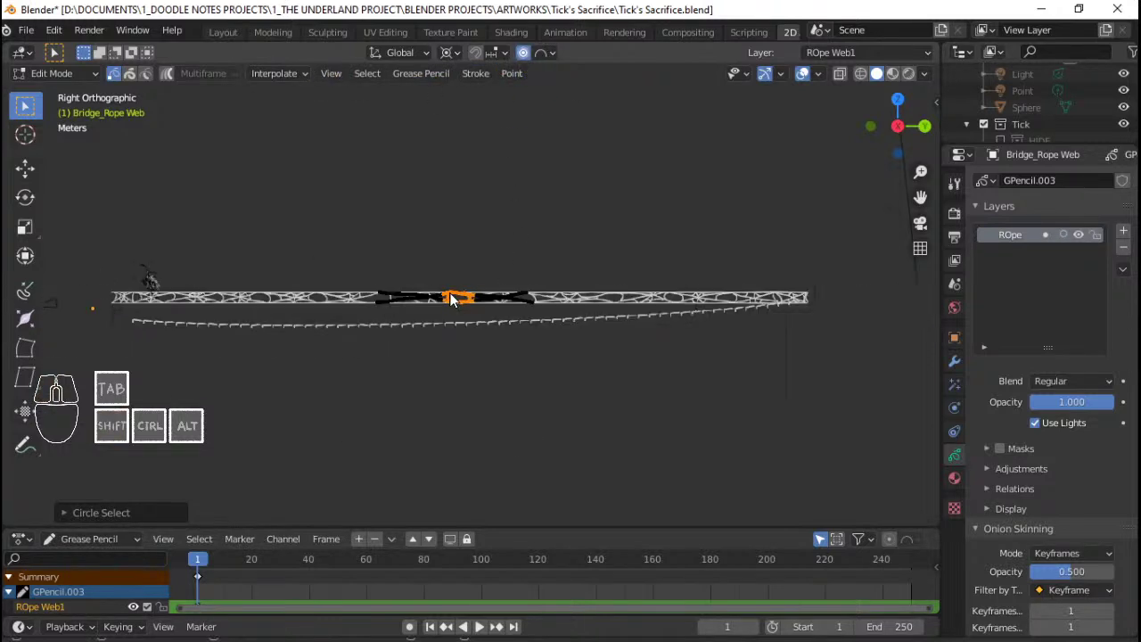
key(g)
key(z)
scroll(452, 304, up, 10)
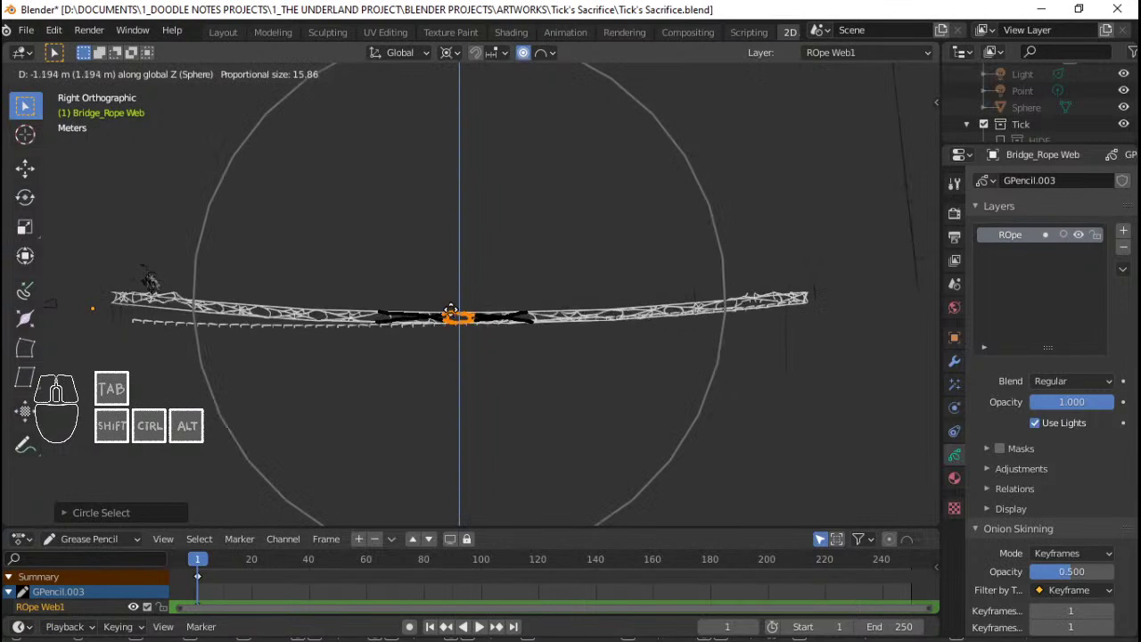
right_click(462, 294)
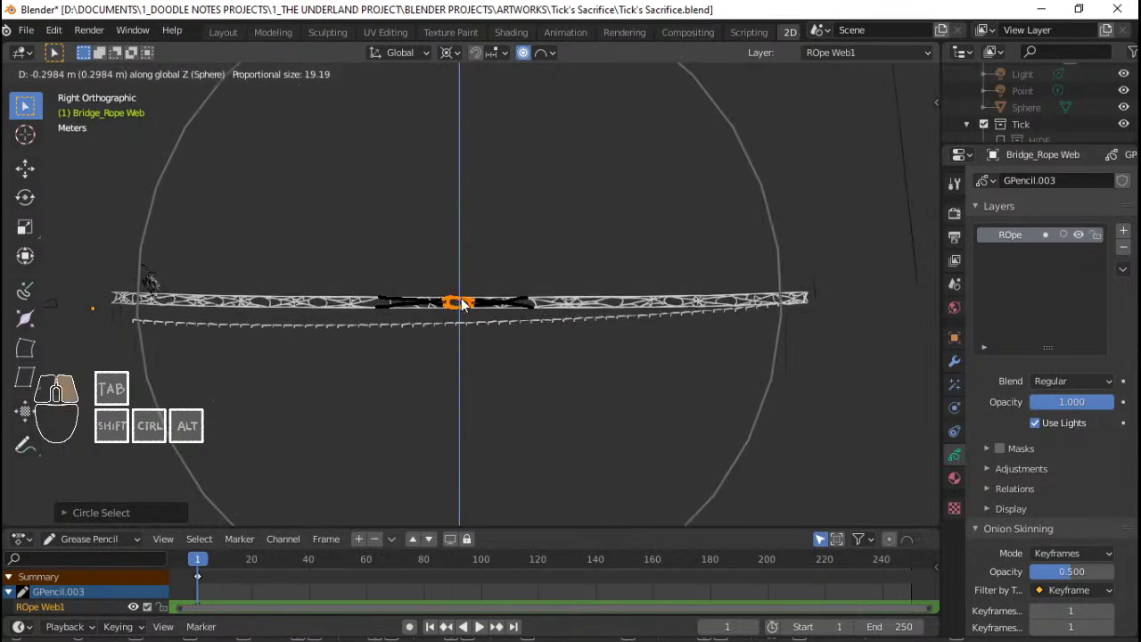
scroll(472, 306, up, 1)
scroll(469, 306, down, 3)
key(g)
key(z)
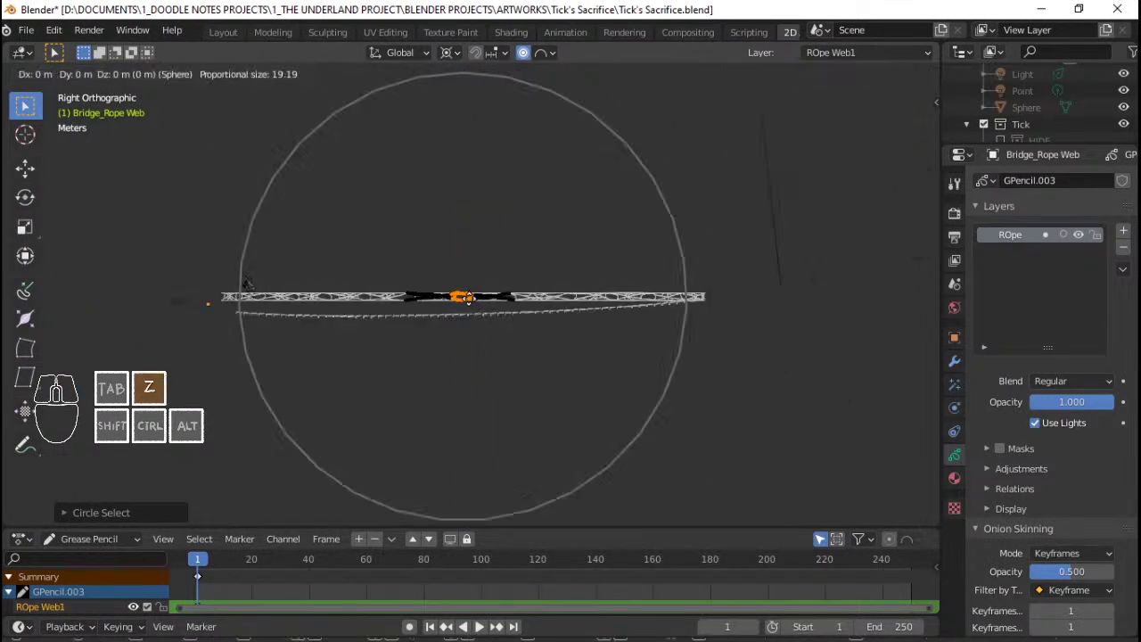
scroll(469, 308, up, 3)
right_click(472, 315)
Lower the mid-span strands along Z with a proportional size of 19.19 so the rope web sags toward the planks
scroll(615, 312, up, 2)
key(g)
key(z)
scroll(613, 312, down, 3)
scroll(613, 318, up, 1)
scroll(612, 320, down, 1)
scroll(612, 319, up, 3)
click(610, 323)
Rotate the mid-span strands to follow the deck's slope and lower them about 0.12 m along Z
scroll(613, 322, up, 2)
key(g)
key(z)
key(r)
click(832, 325)
key(g)
key(z)
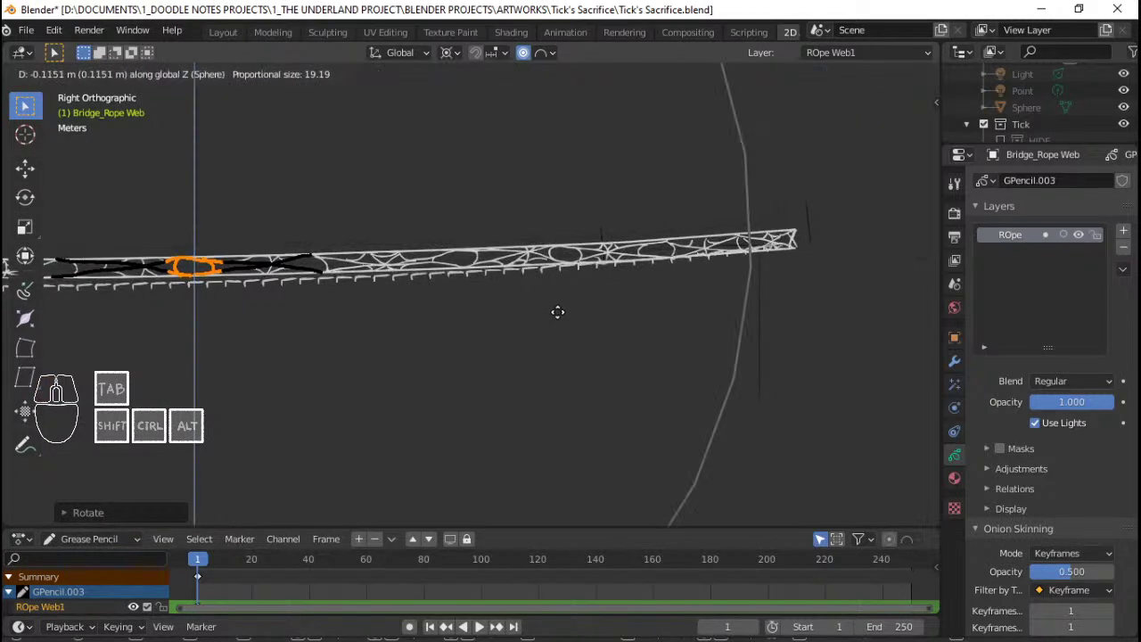
click(558, 314)
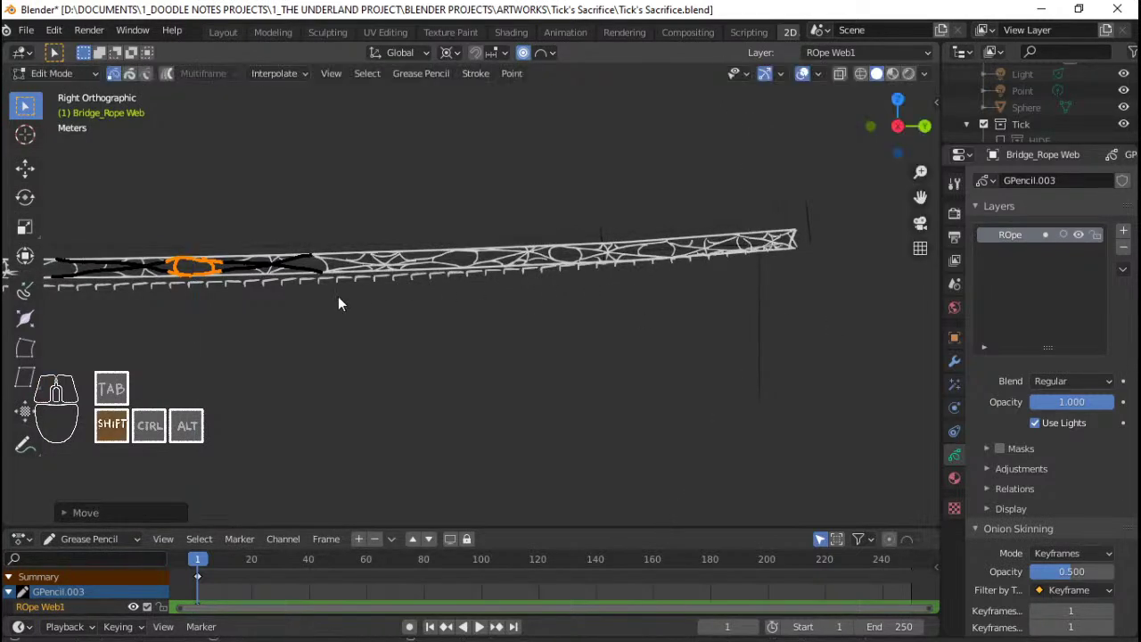
Lower the mid-span strands slightly more along Z using a smaller proportional radius
shift+middle_drag(338, 296, 573, 291)
scroll(574, 290, down, 3)
scroll(509, 314, up, 3)
shift+middle_drag(501, 333, 484, 331)
key(g)
key(z)
scroll(484, 339, up, 2)
scroll(483, 339, up, 6)
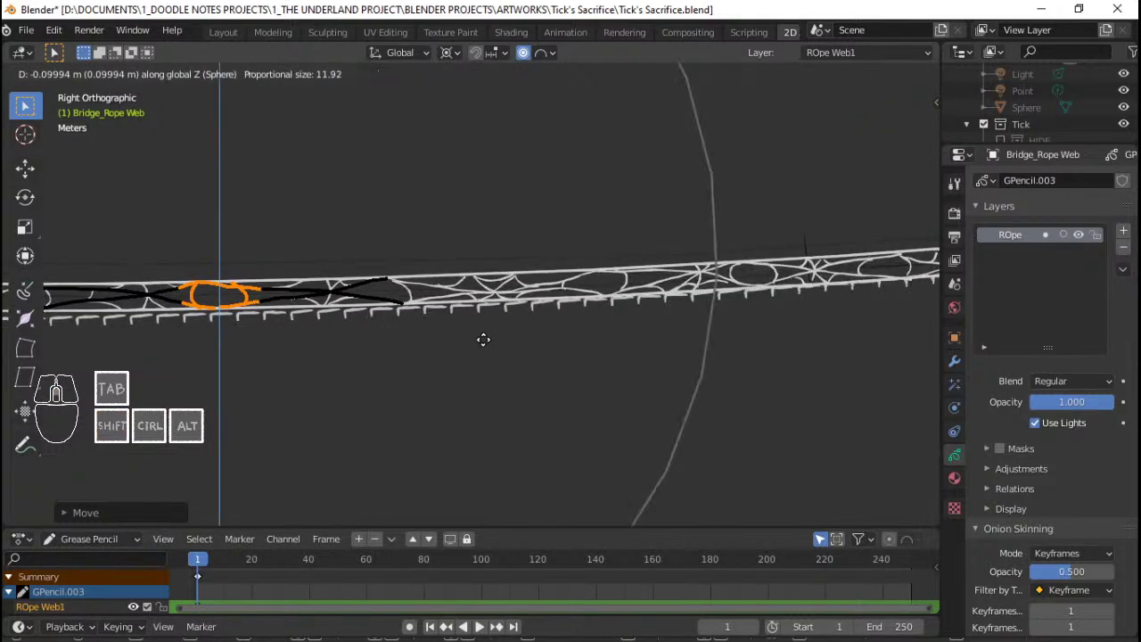
scroll(483, 341, down, 1)
click(483, 348)
Circle-select the strands at the web's near end and set the pivot point to Median Point
mouse_move(483, 348)
shift+middle_down()
mouse_move(571, 337)
mouse_move(426, 316)
mouse_move(417, 281)
mouse_move(359, 240)
mouse_move(229, 215)
shift+middle_up()
key(c)
drag(232, 223, 242, 239)
key(Escape)
key(g)
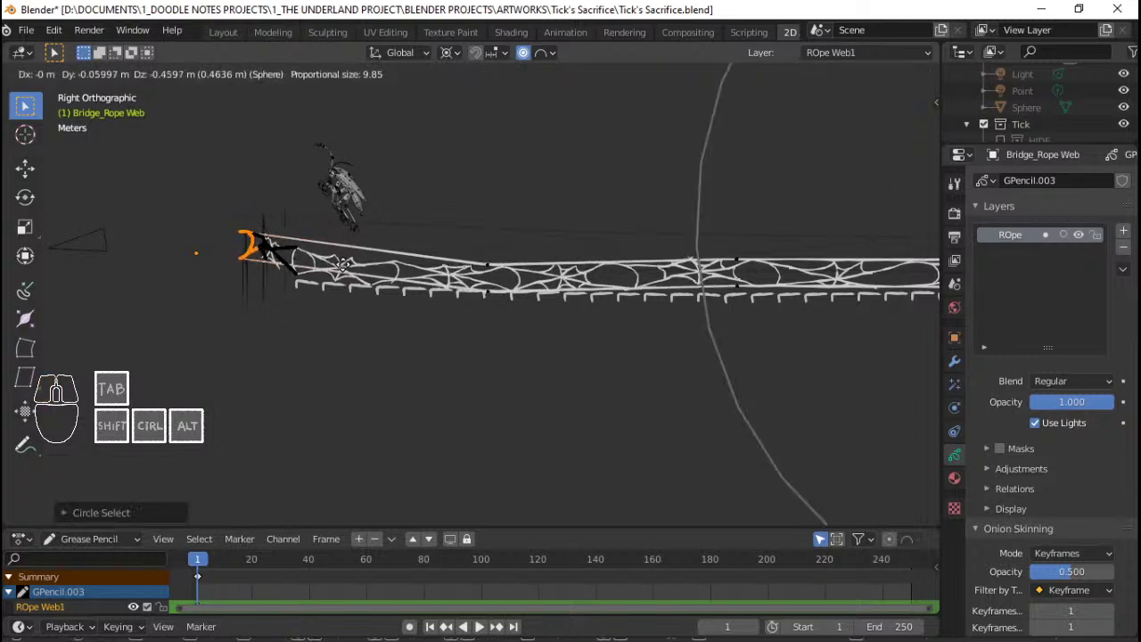
key(Escape)
key(period)
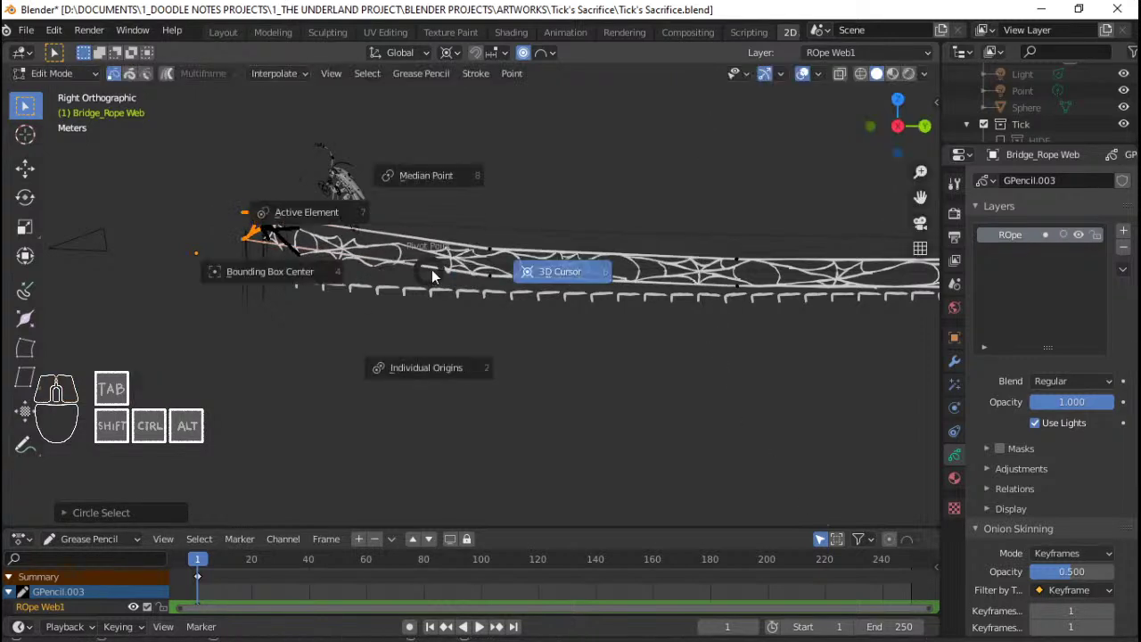
click(452, 198)
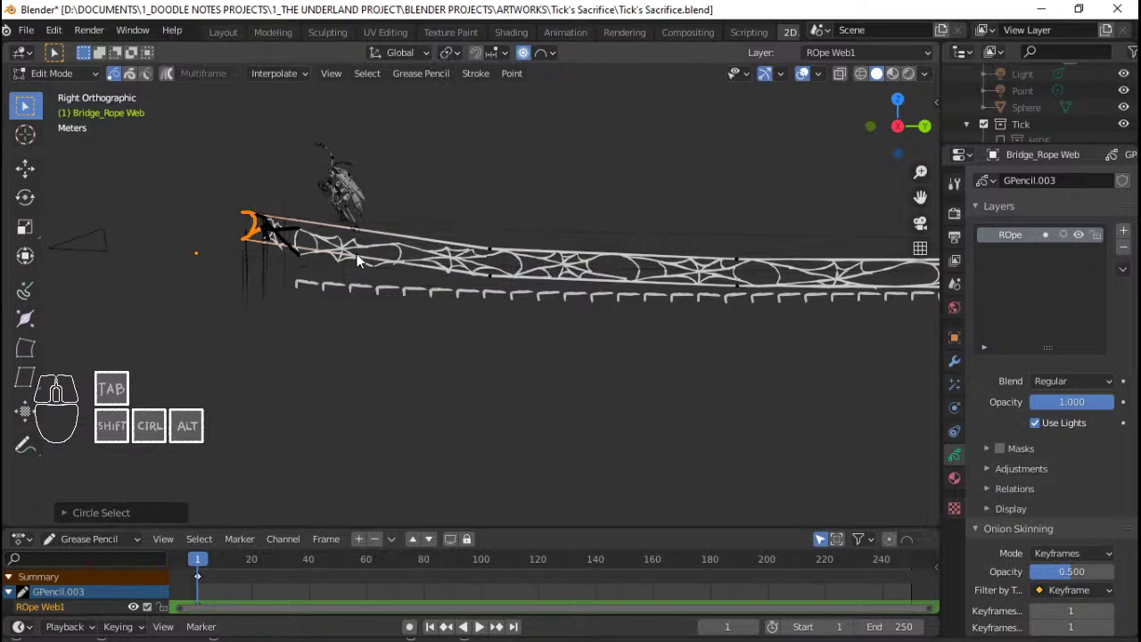
Rotate the near-end strands with a proportional size of 8.95 to tilt that end of the web toward the deck
key(g)
key(r)
scroll(784, 337, up, 3)
scroll(786, 317, down, 2)
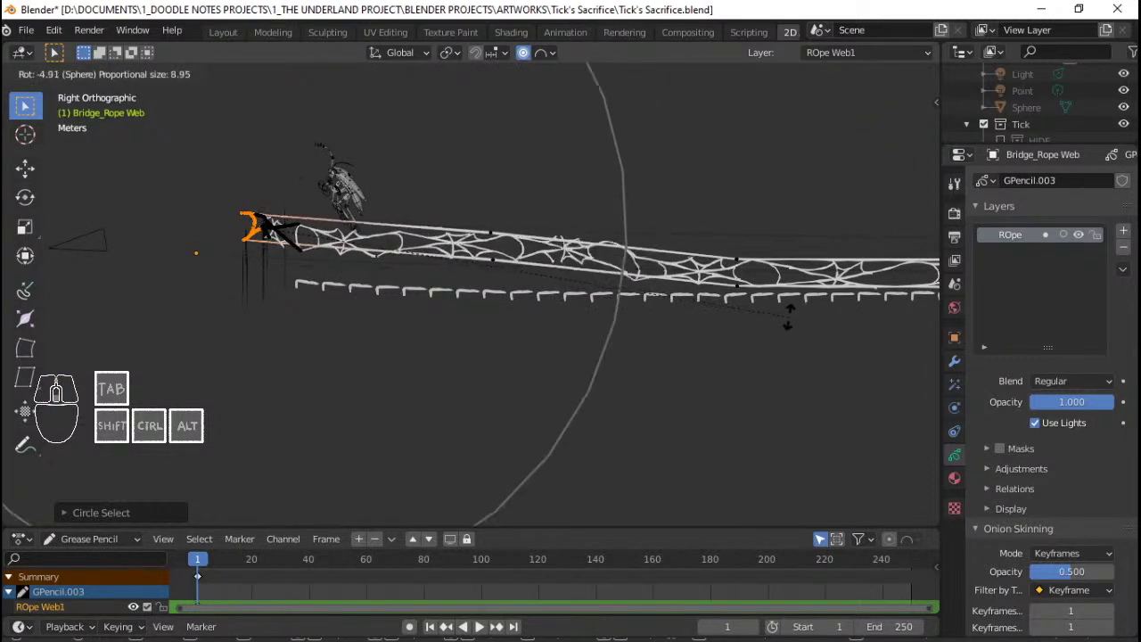
click(794, 335)
key(r)
click(838, 320)
Lower the near-end strands along Z and fine-tune their rotation to match the plank line
key(g)
key(z)
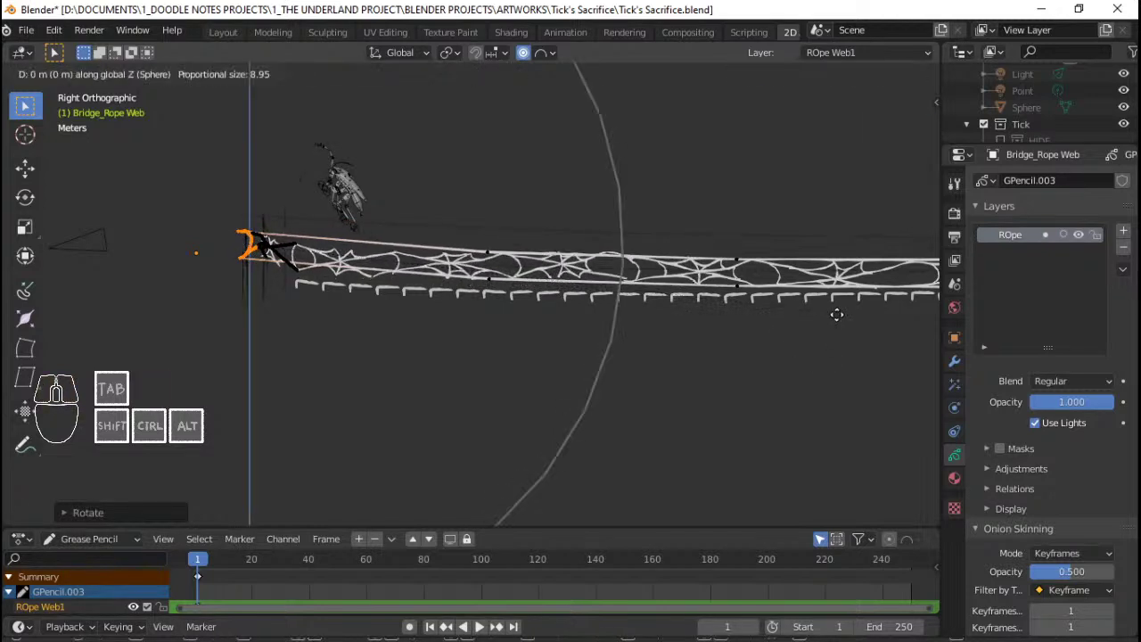
click(835, 323)
key(r)
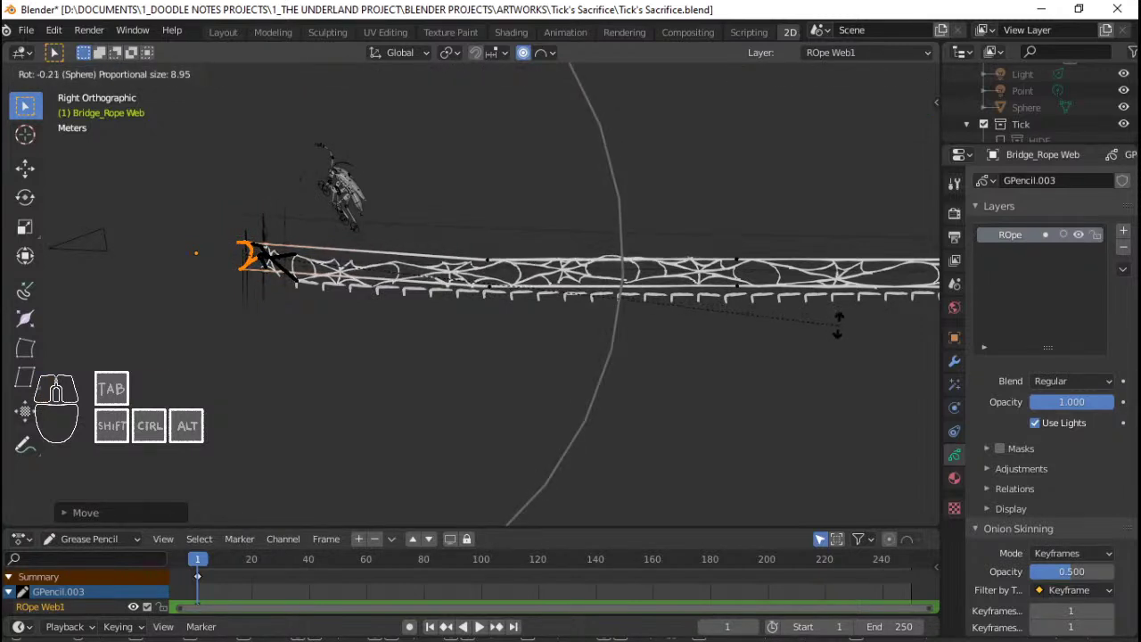
click(838, 321)
Select the fifth web crossing from the near end and lower it about 0.16 m along Z with a proportional size of 6.12
shift+middle_drag(754, 320, 580, 259)
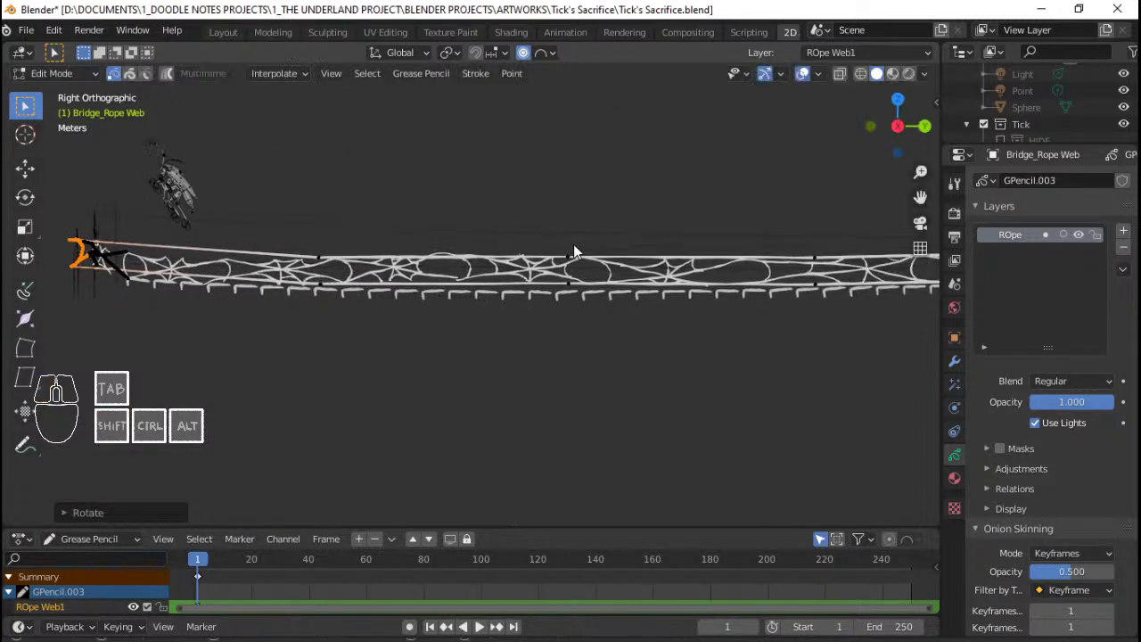
key(alt+a)
key(c)
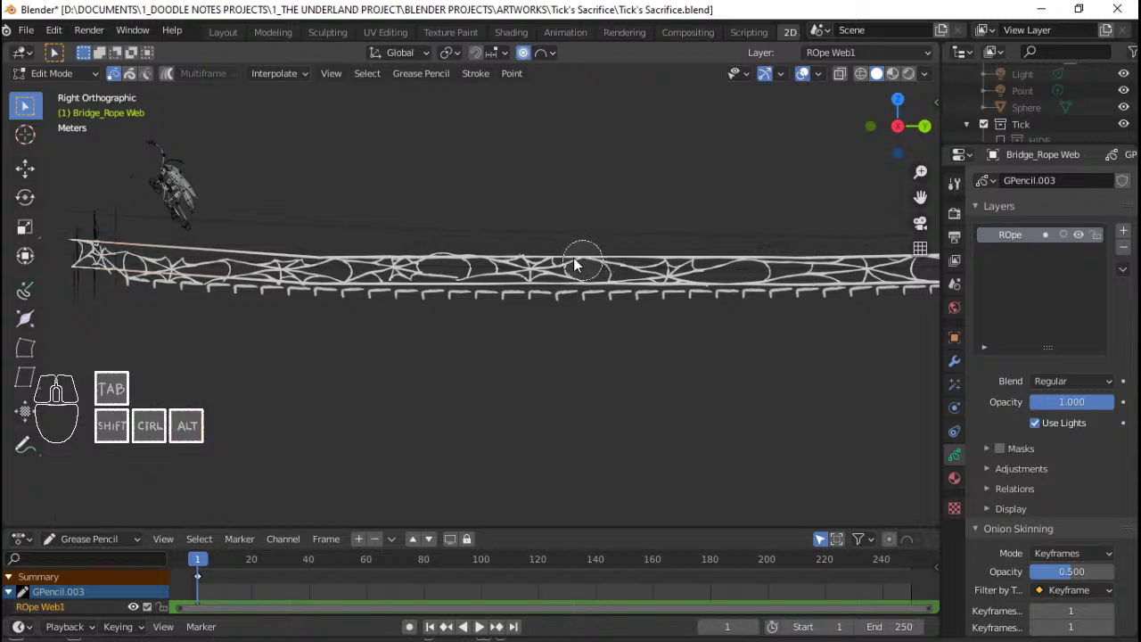
right_click(557, 263)
key(Tab)
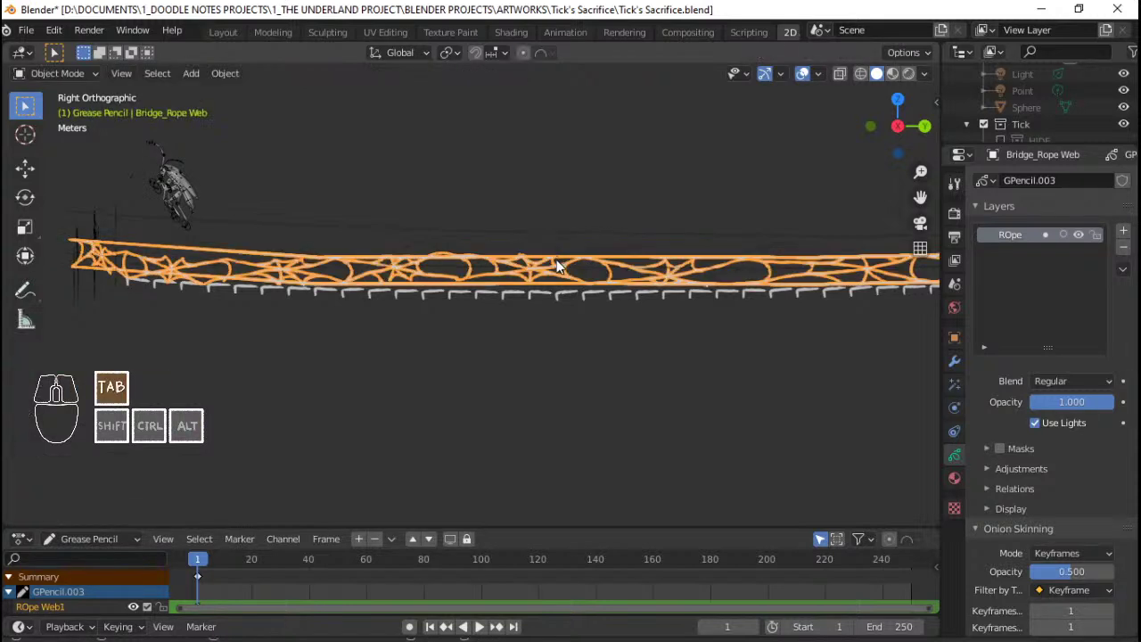
key(Tab)
click(537, 275)
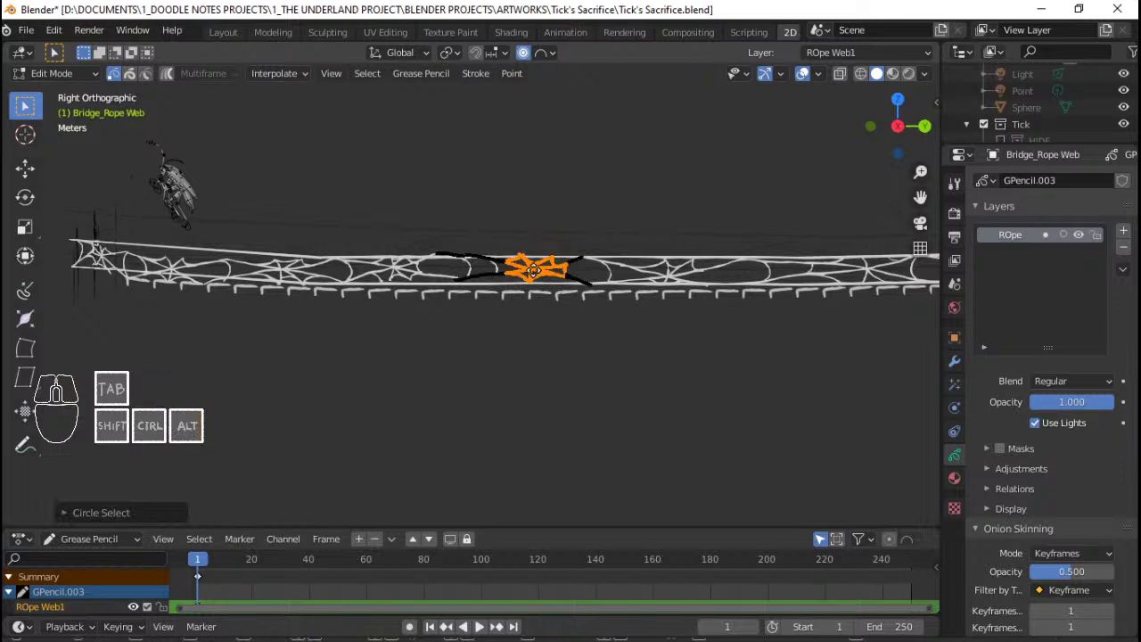
key(g)
key(z)
scroll(533, 272, up, 3)
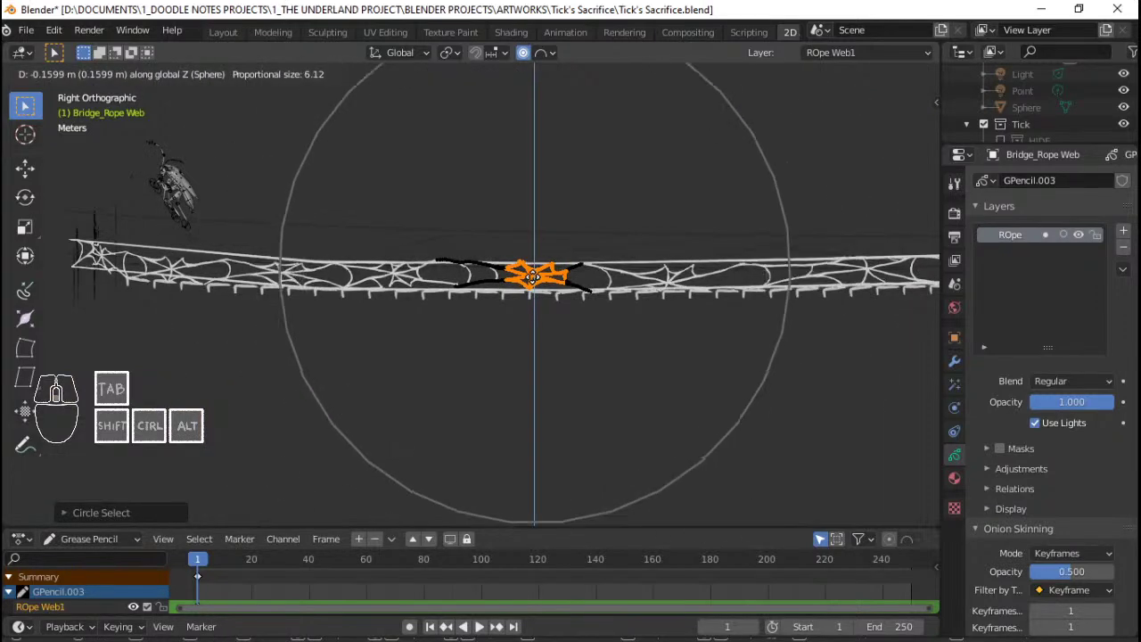
key(Return)
Select the strands of the second web crossing from the near end and raise them along Z with a proportional size of 6.12
key(Tab)
scroll(530, 291, up, 3)
key(Tab)
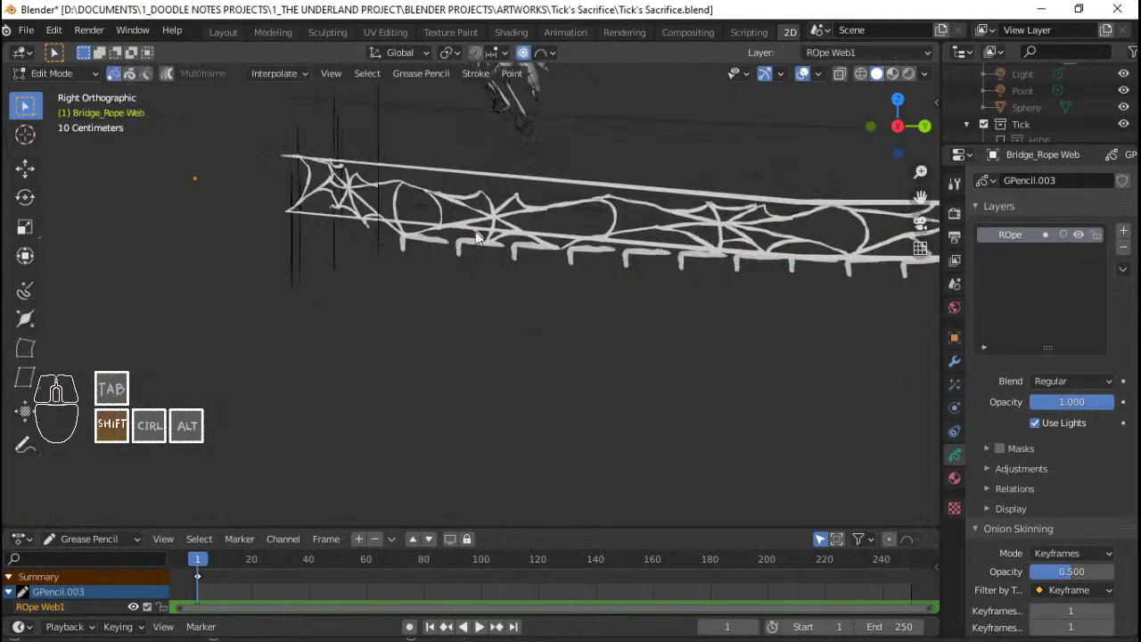
shift+middle_drag(458, 249, 480, 271)
click(544, 54)
click(499, 146)
scroll(453, 256, up, 2)
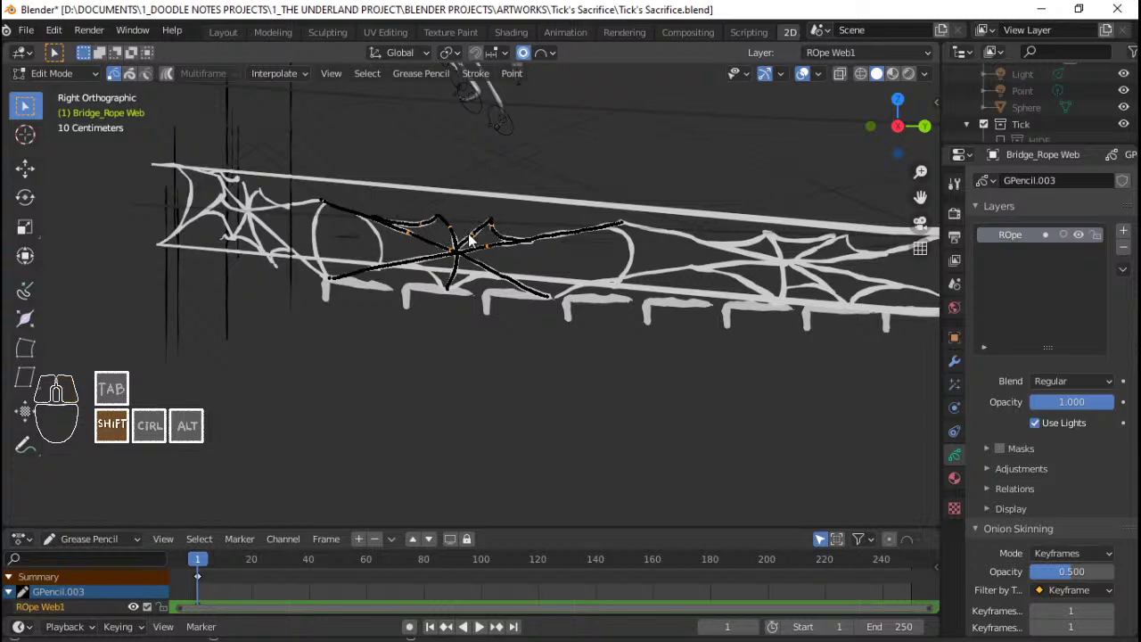
key(g)
key(z)
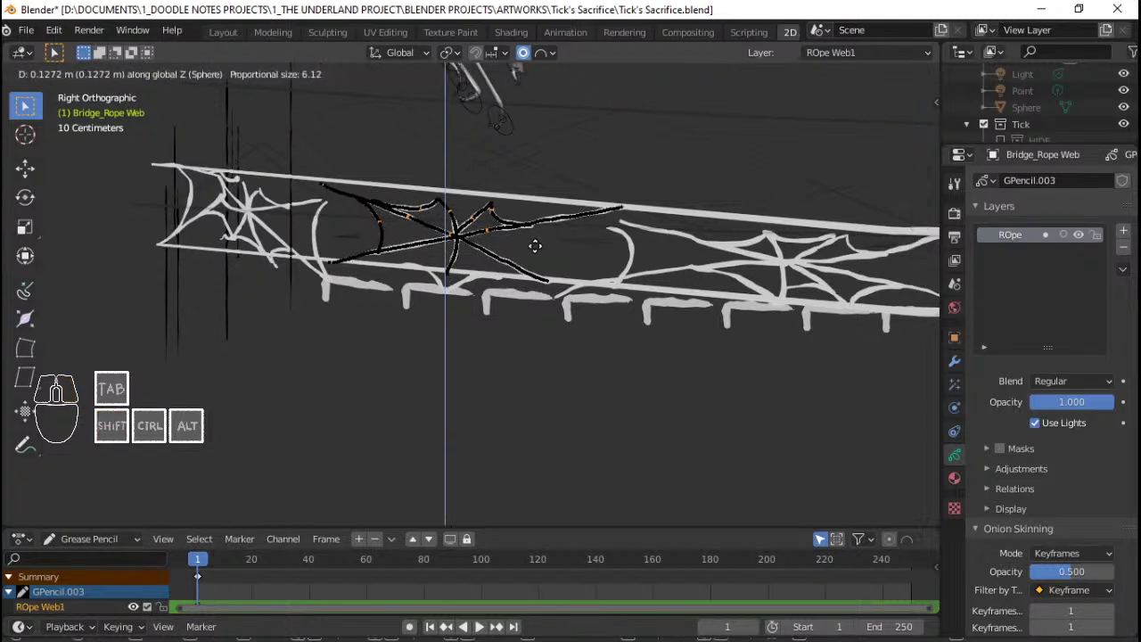
click(536, 239)
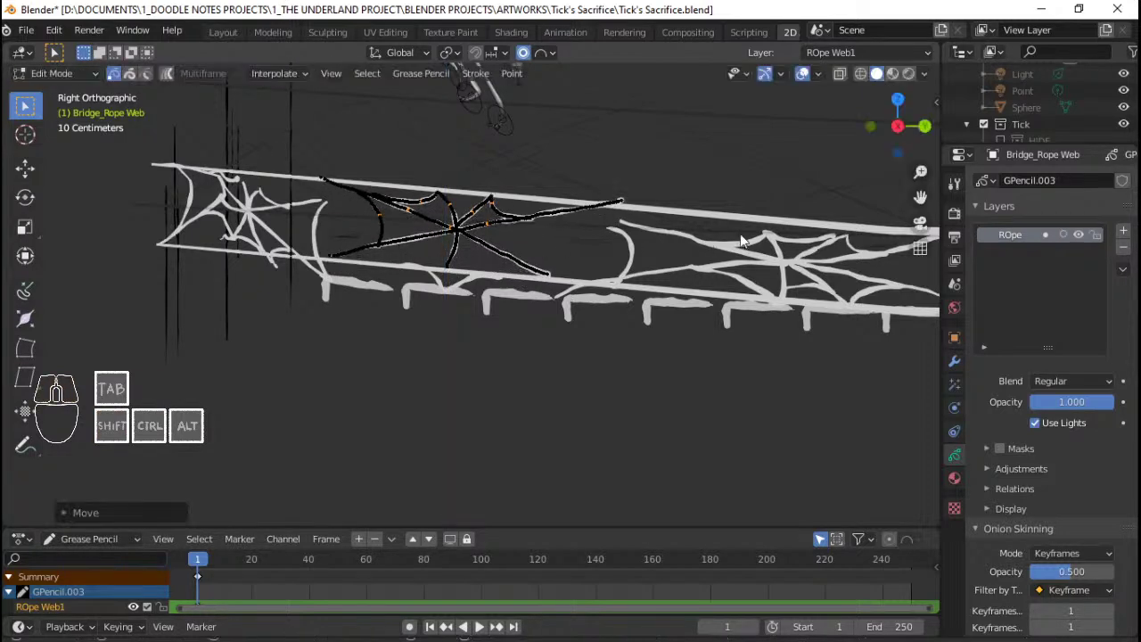
Nudge the second crossing's strands along Z and scale them to fit between the upper and lower ropes
key(s)
key(Escape)
key(g)
key(z)
click(659, 243)
key(s)
click(668, 243)
key(g)
key(Escape)
Raise and rotate the curved strand and the adjoining long strand beyond the second crossing to follow the ropes
click(627, 255)
shift+middle_drag(648, 267, 586, 274)
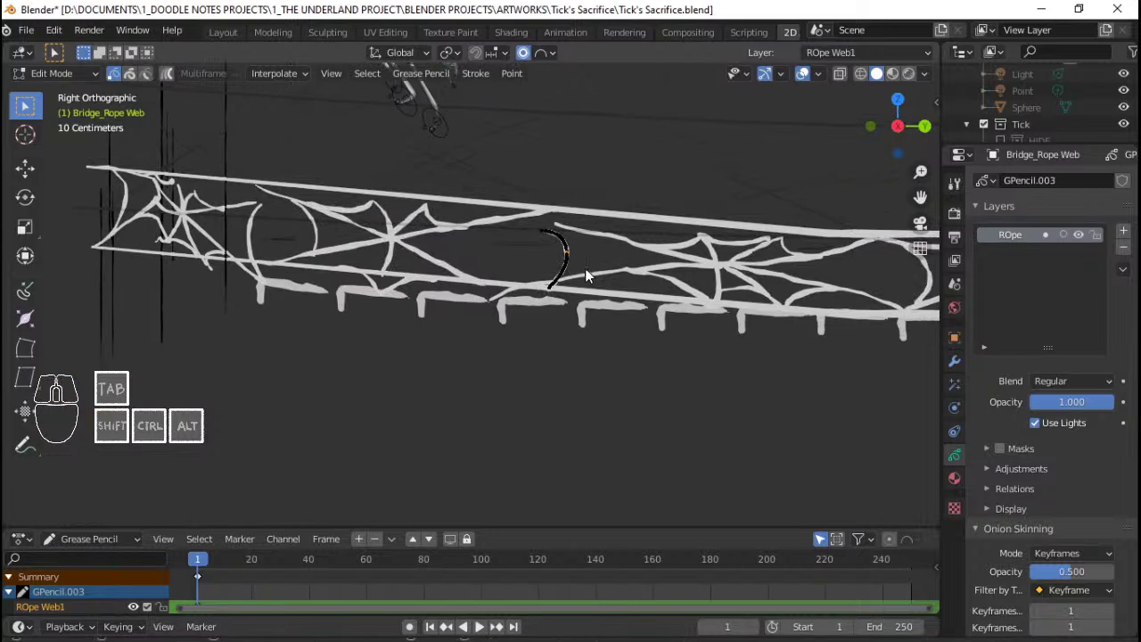
key(g)
key(z)
click(590, 262)
key(r)
click(859, 260)
key(g)
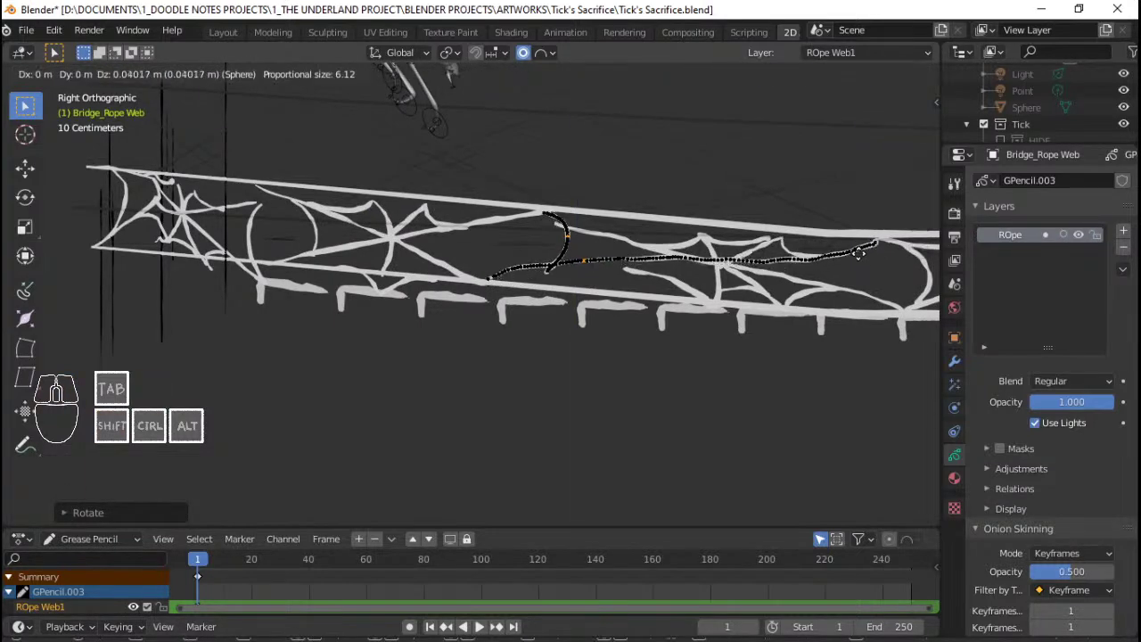
click(860, 260)
Move the strands between the first and second crossings and rotate them about -8° with a proportional size of 5.56
click(230, 209)
shift+click(230, 210)
key(g)
click(223, 250)
key(r)
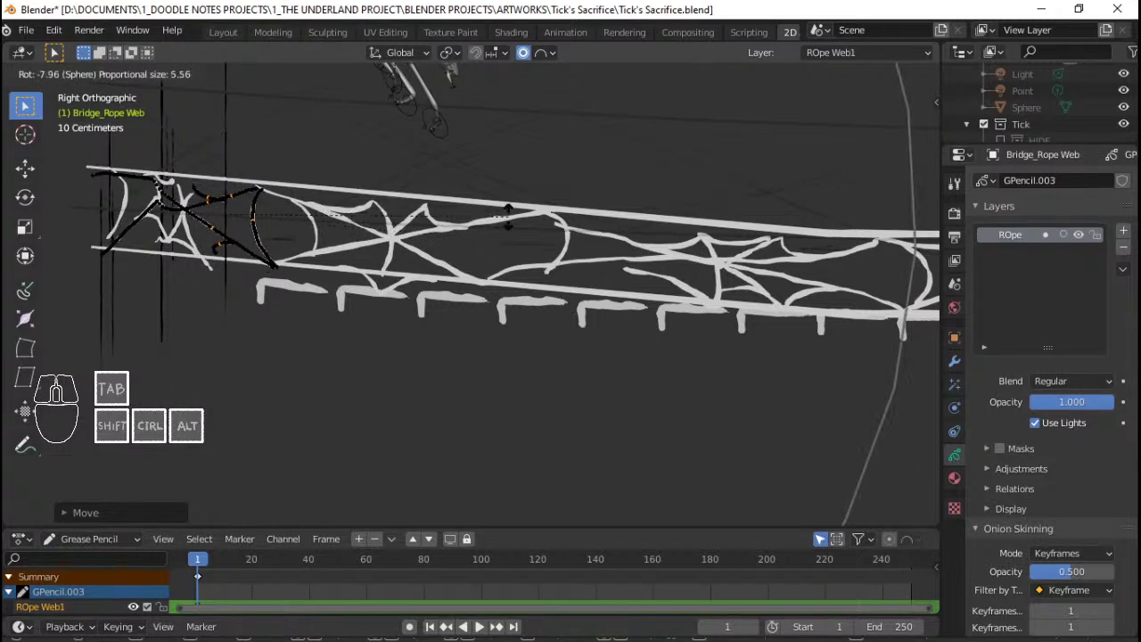
click(509, 214)
key(Tab)
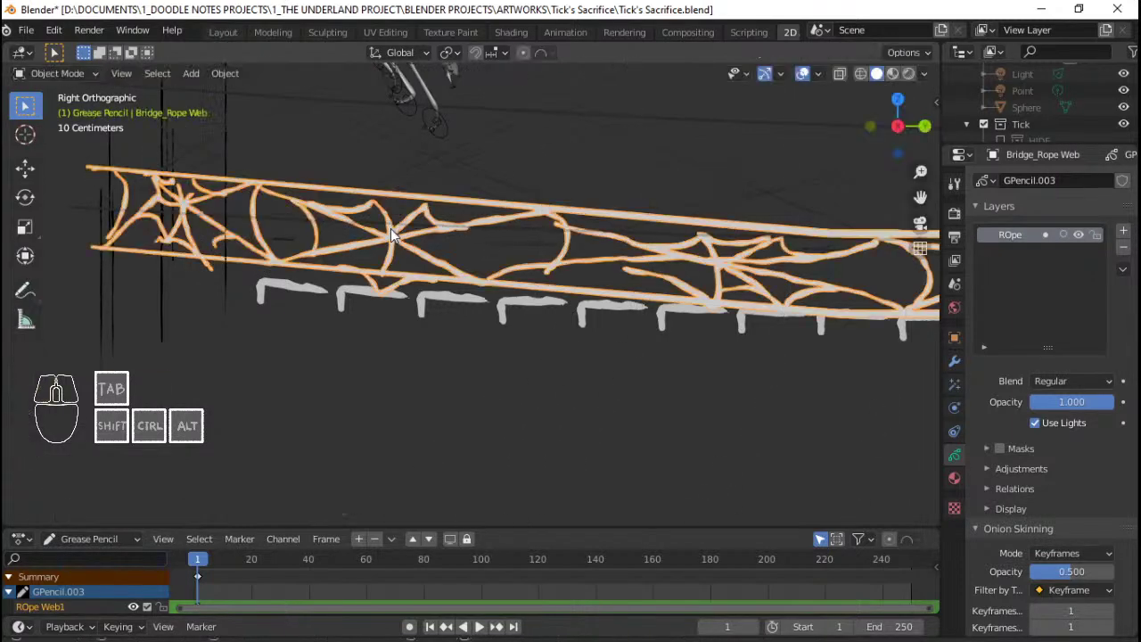
Examine the web's fit against the plank deck in perspective and side views, ending at the far end
scroll(481, 249, down, 5)
middle_drag(499, 258, 570, 293)
key(KP_8)
key(KP_3)
key(KP_Decimal)
middle_drag(566, 295, 436, 291)
scroll(418, 283, up, 2)
scroll(418, 283, down, 2)
scroll(651, 331, up, 2)
ctrl+middle_drag(651, 325, 575, 286)
scroll(575, 287, up, 1)
Circle-select the crossed strands and rope ends at the web's far end in Edit Mode
key(Tab)
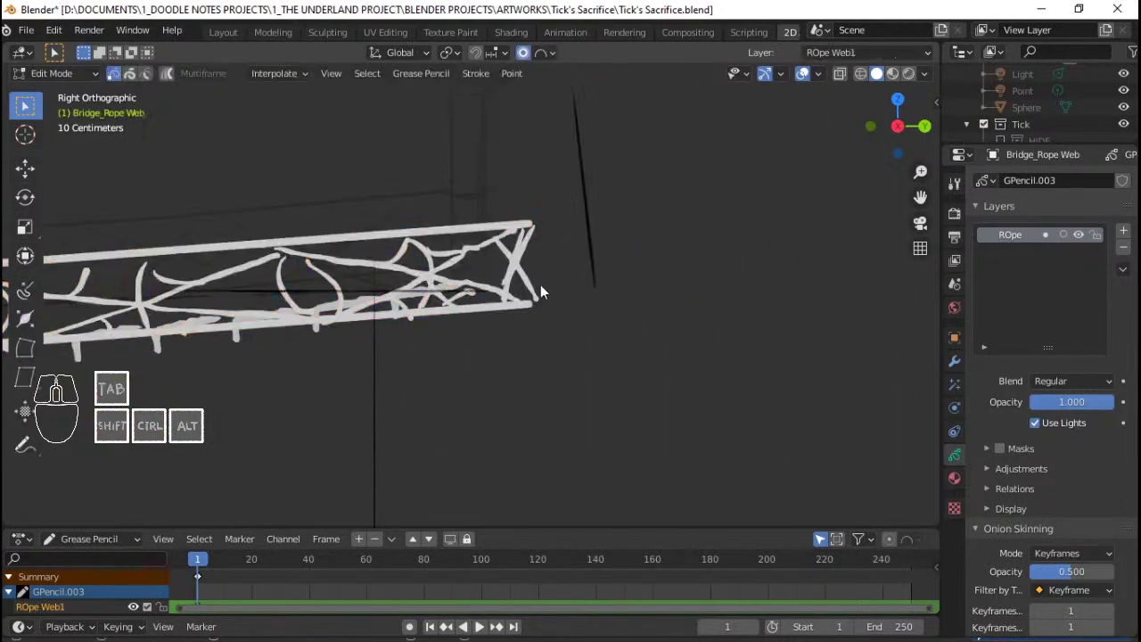
right_click(561, 155)
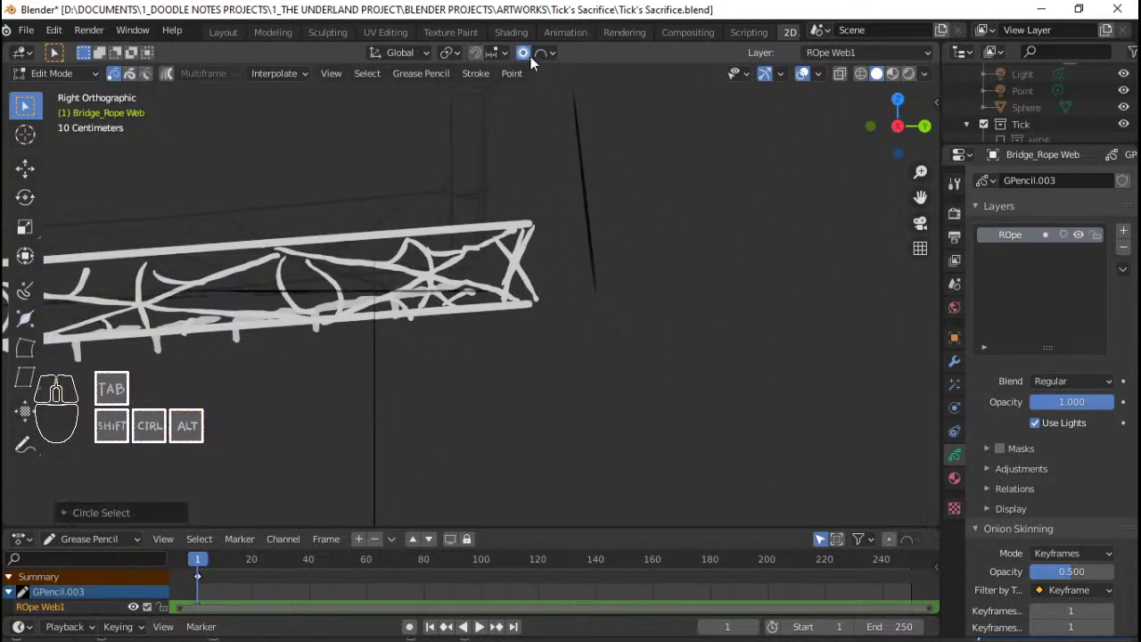
click(532, 54)
key(c)
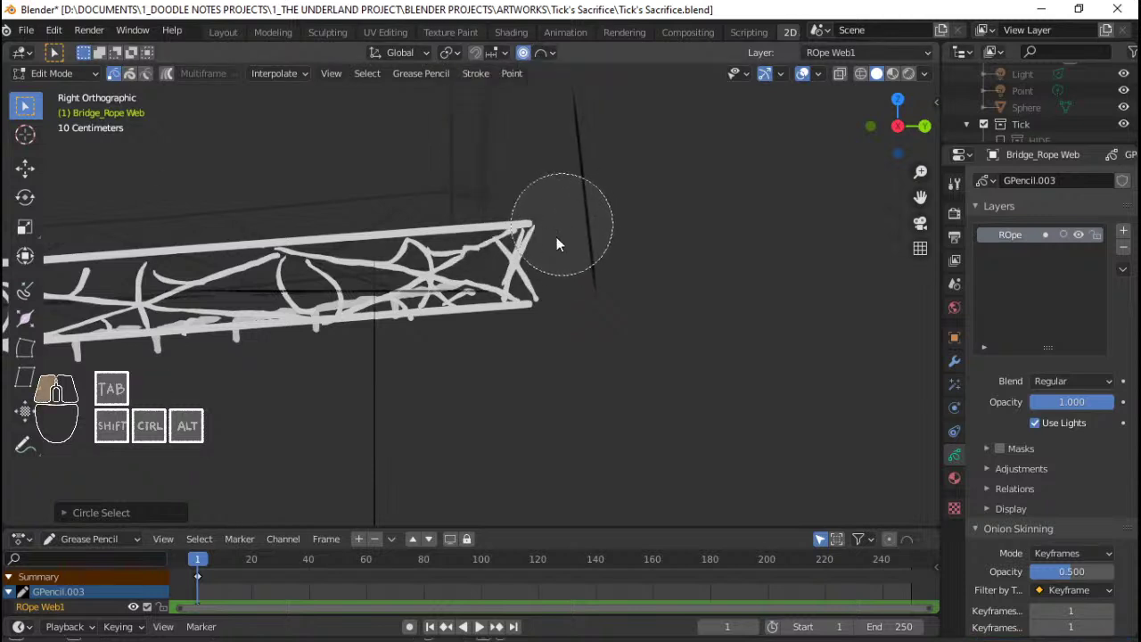
drag(563, 229, 563, 342)
right_click(563, 341)
Raise the far-end strands along Z and rotate them with a proportional size of 3.80 to follow the planks
key(g)
key(z)
click(567, 306)
key(r)
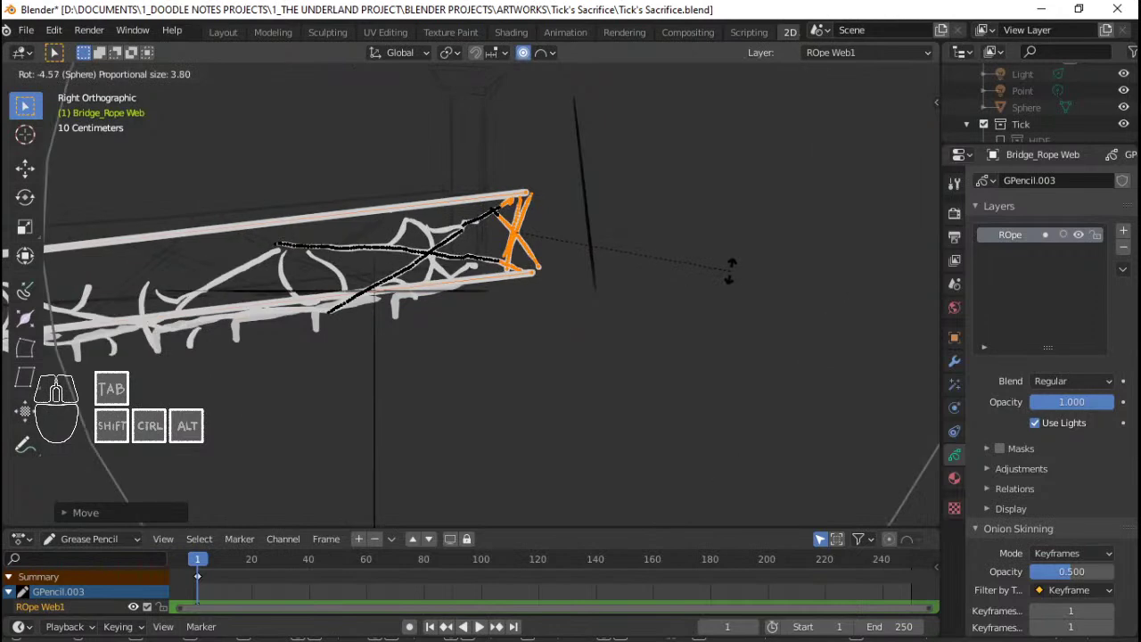
click(713, 273)
scroll(626, 285, down, 2)
key(g)
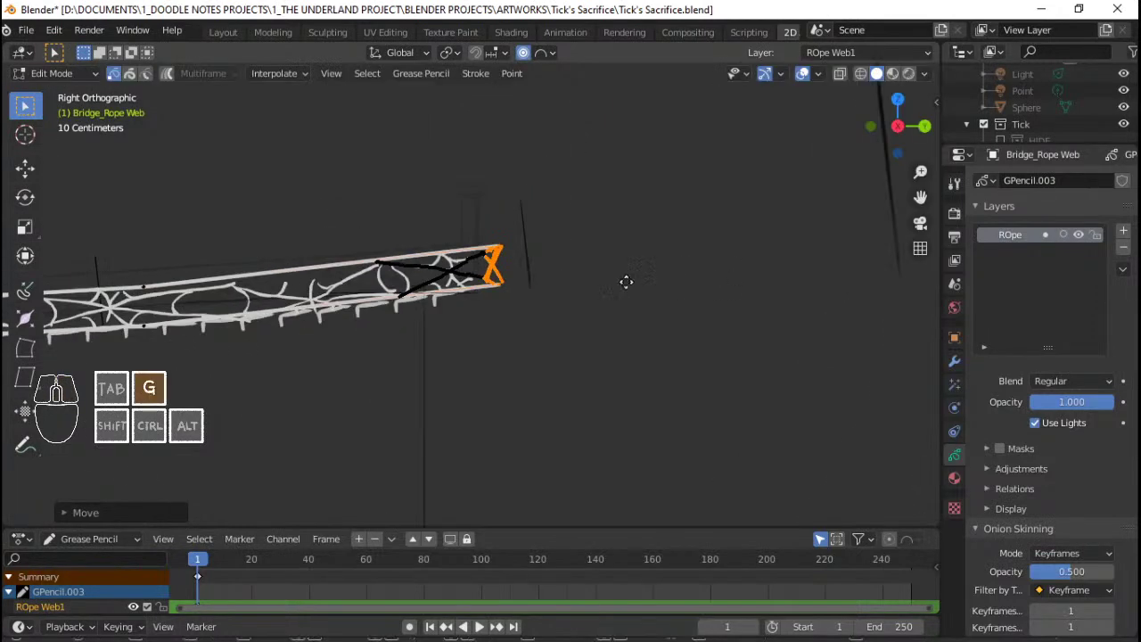
click(594, 297)
key(Tab)
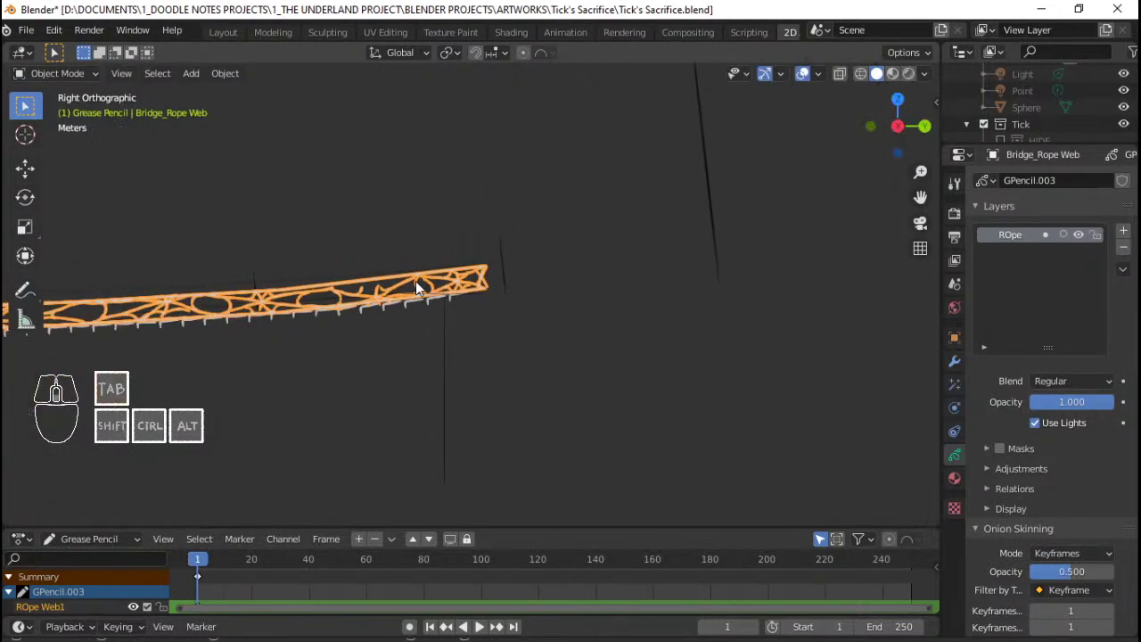
Check the web rope through the camera and save the file
alt+drag(416, 283, 565, 292)
key(KP_0)
scroll(568, 304, down, 1)
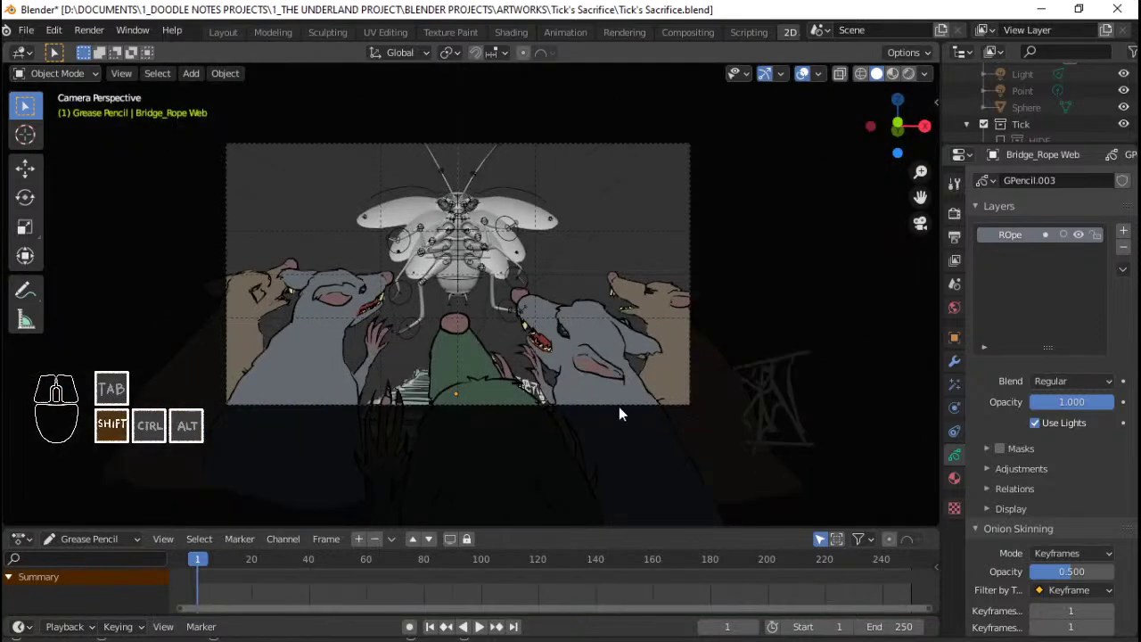
shift+middle_drag(622, 411, 578, 305)
scroll(572, 303, up, 3)
scroll(632, 350, down, 3)
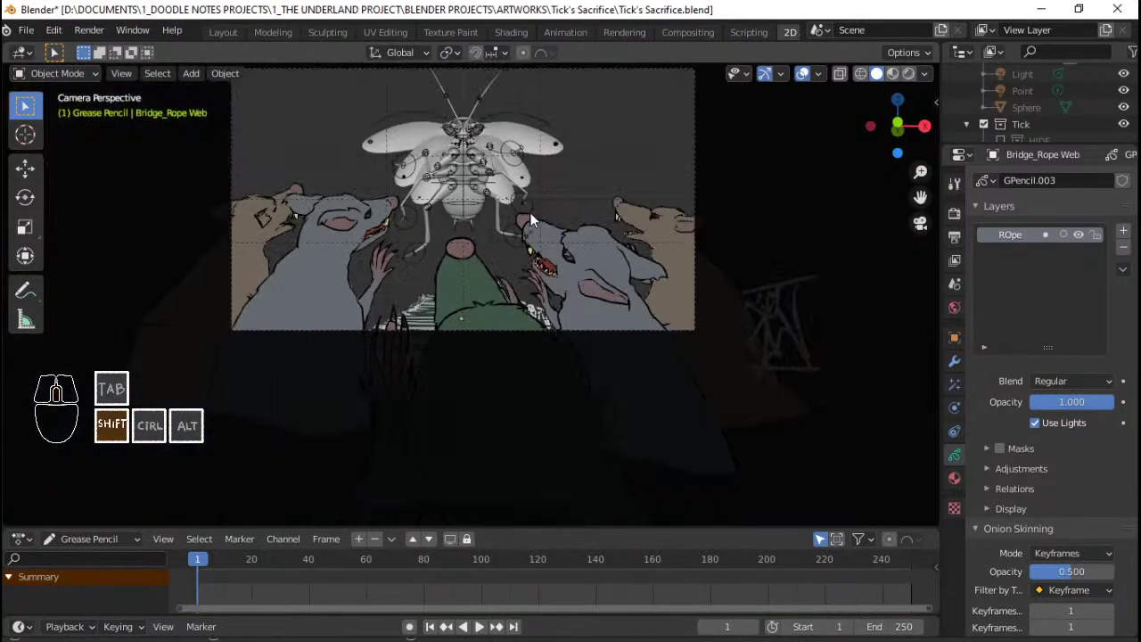
scroll(531, 220, up, 2)
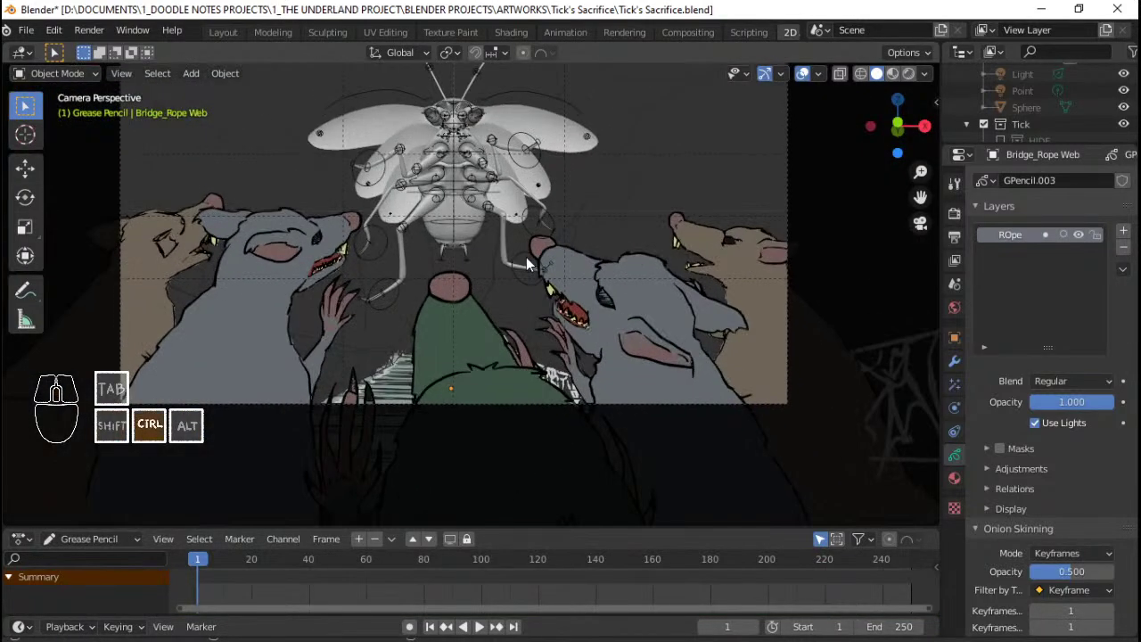
key(ctrl+s)
Inspect the web rope's placement beside the deck from orbited, top and camera views
key(ctrl+Tab)
click(433, 290)
middle_drag(605, 314, 390, 358)
key(KP_0)
key(Tab)
key(KP_0)
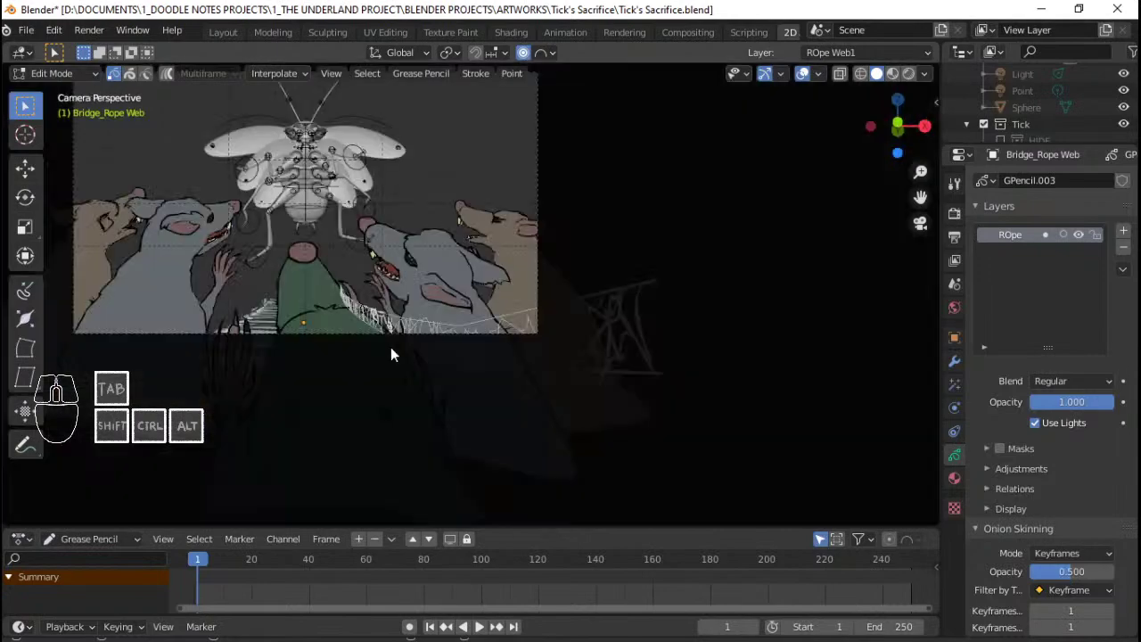
scroll(390, 354, up, 3)
key(Tab)
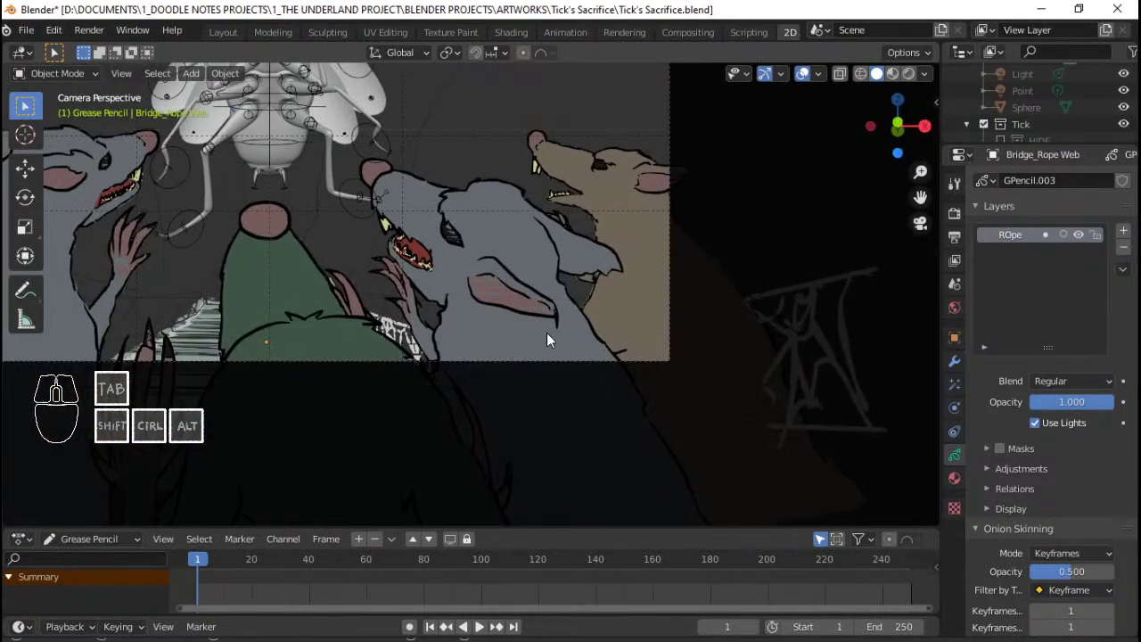
key(Tab)
middle_drag(726, 356, 485, 389)
key(KP_7)
scroll(518, 312, up, 2)
scroll(499, 321, down, 4)
scroll(486, 370, down, 1)
shift+middle_drag(485, 285, 463, 389)
key(KP_0)
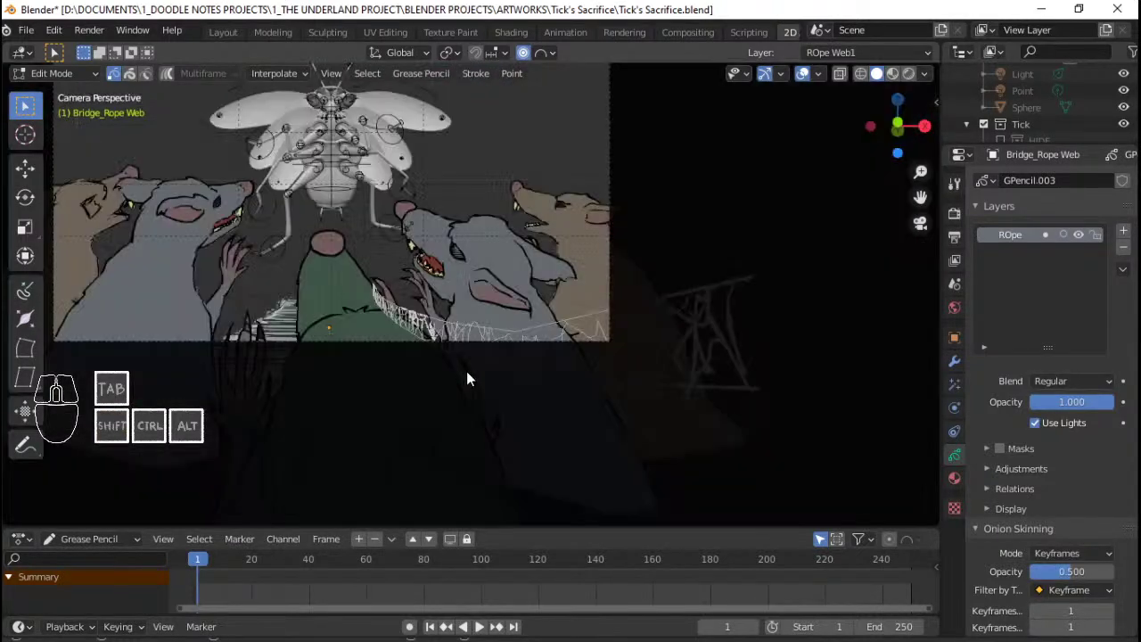
Hide the RATS drawing to leave the bridge deck and web unobstructed in the camera view
scroll(468, 371, up, 3)
key(Tab)
scroll(469, 370, down, 3)
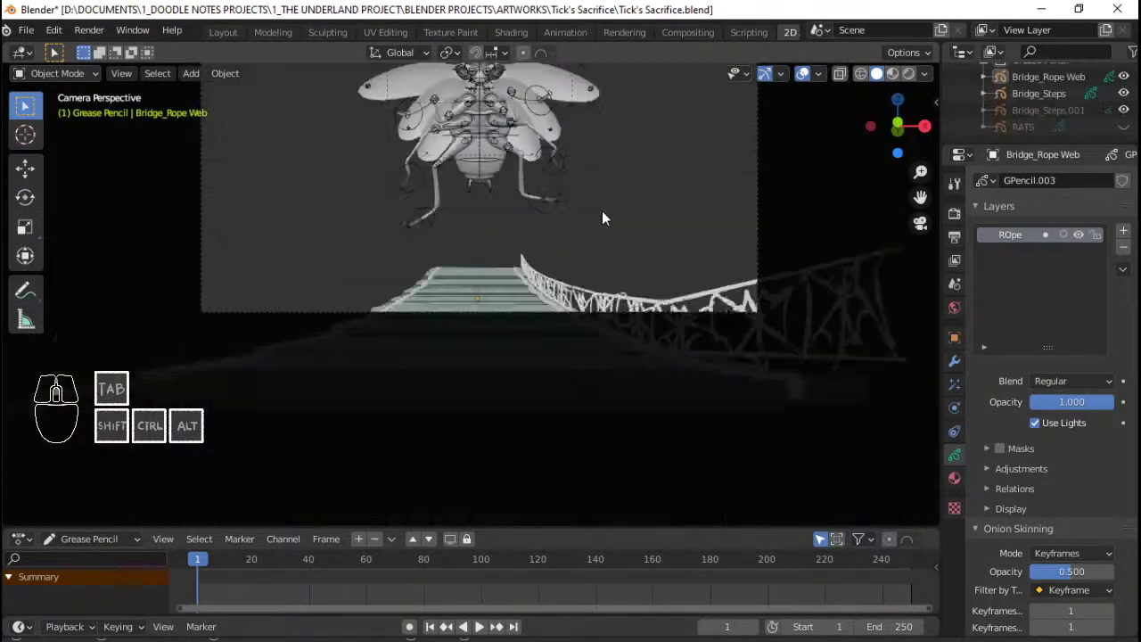
scroll(607, 208, up, 2)
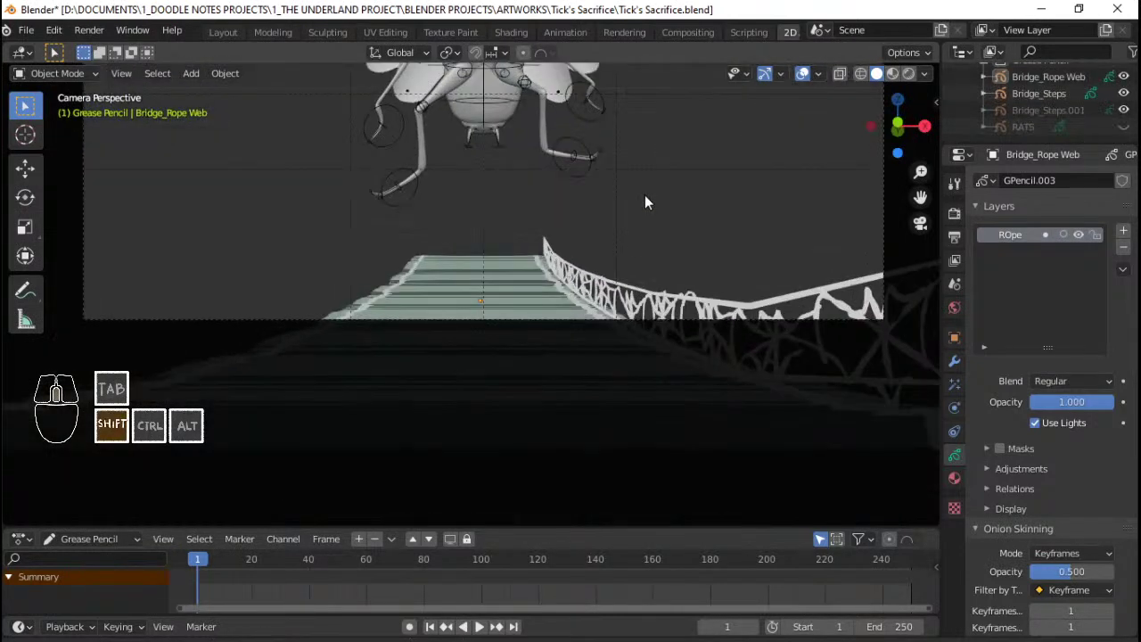
shift+middle_drag(645, 198, 650, 247)
scroll(650, 250, down, 1)
Shift the entire web about -0.24 m along X toward the deck edge
key(Tab)
middle_drag(736, 292, 639, 303)
key(KP_0)
scroll(716, 290, up, 2)
key(g)
key(x)
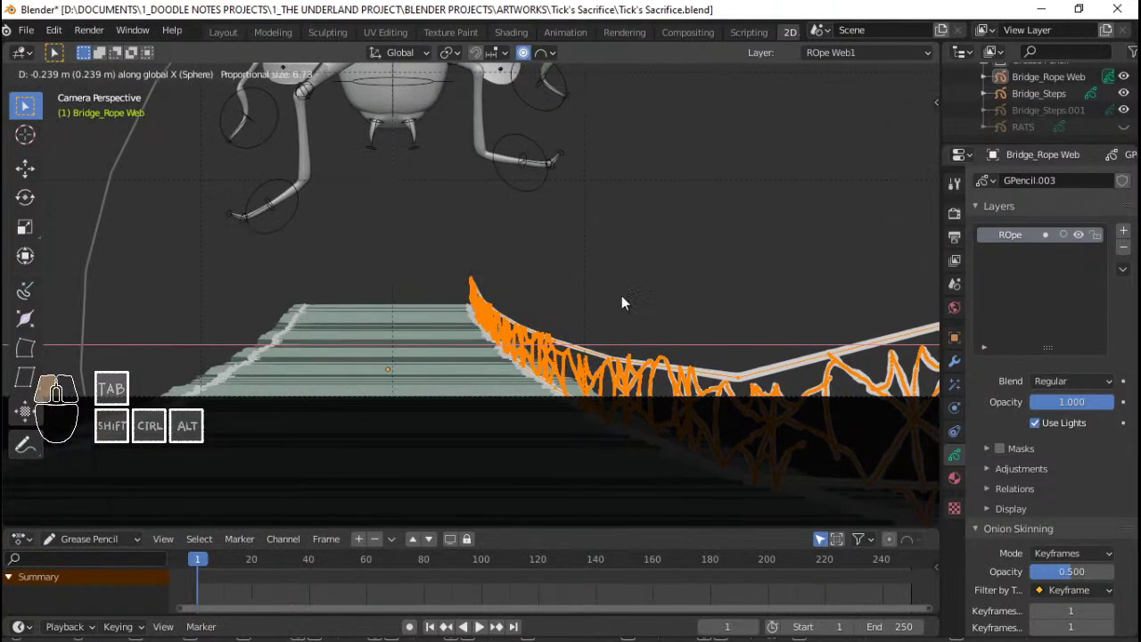
click(622, 295)
key(Tab)
Circle-select the web's far-end strands and move them about -0.11 m along X with a proportional size of 13.11
key(alt+a)
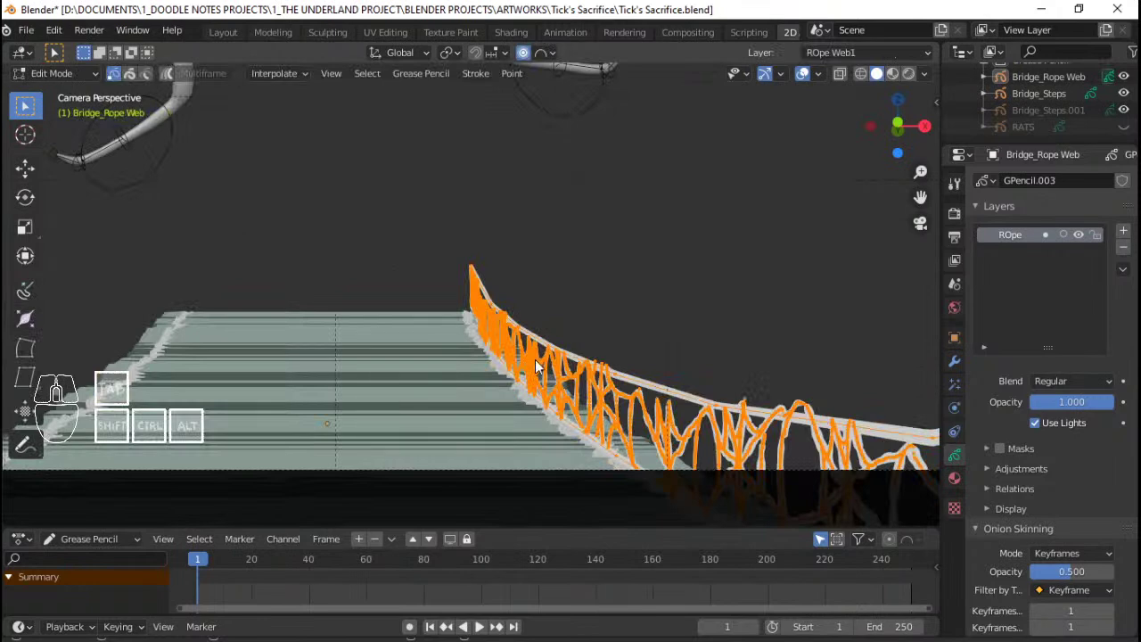
scroll(536, 365, up, 2)
key(Tab)
key(Tab)
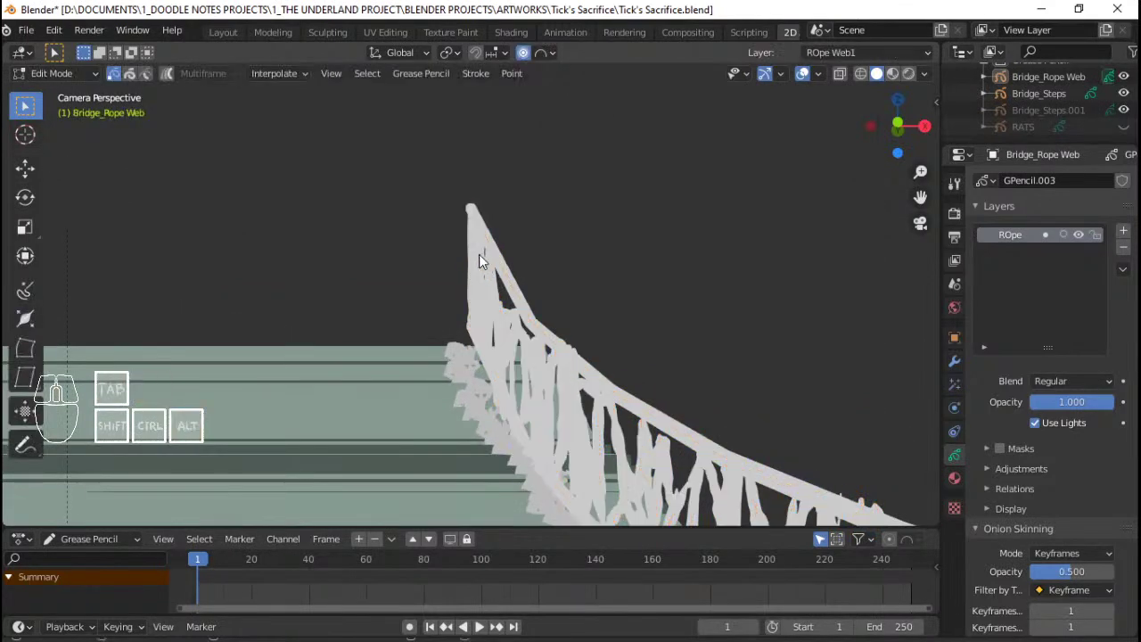
drag(446, 223, 430, 302)
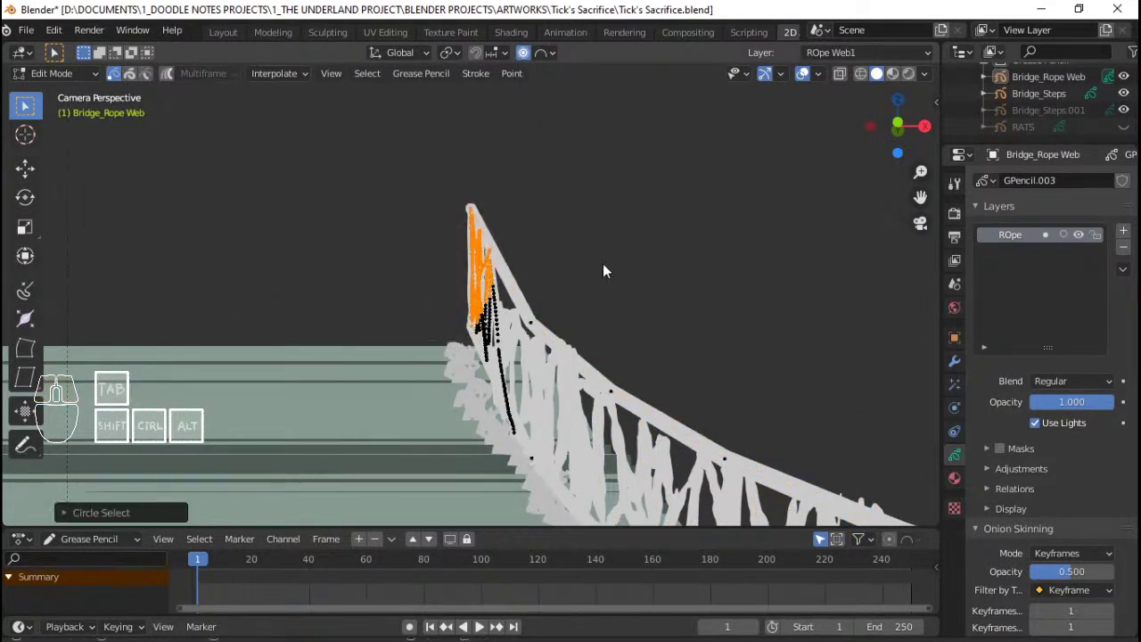
key(g)
key(x)
scroll(583, 263, down, 7)
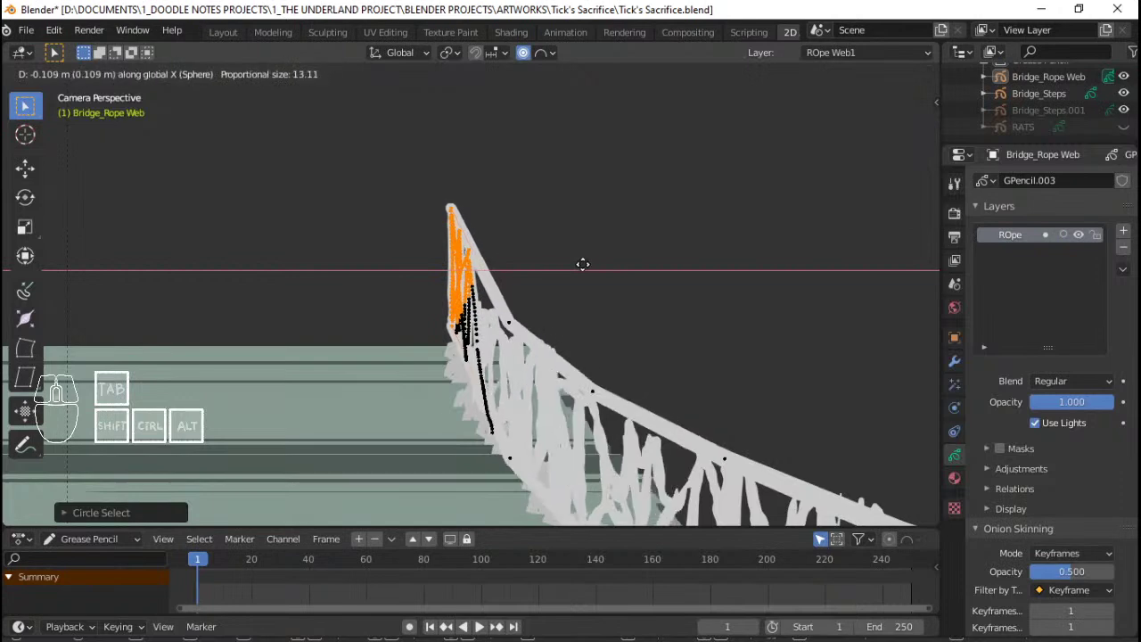
click(583, 265)
Lower the tallest strand protruding above the upper rope about 0.05 m along Z with a proportional size of 1.77
key(Tab)
scroll(583, 270, down, 3)
shift+scroll(584, 300, down, 1)
scroll(584, 299, down, 6)
scroll(589, 295, down, 2)
scroll(671, 314, up, 6)
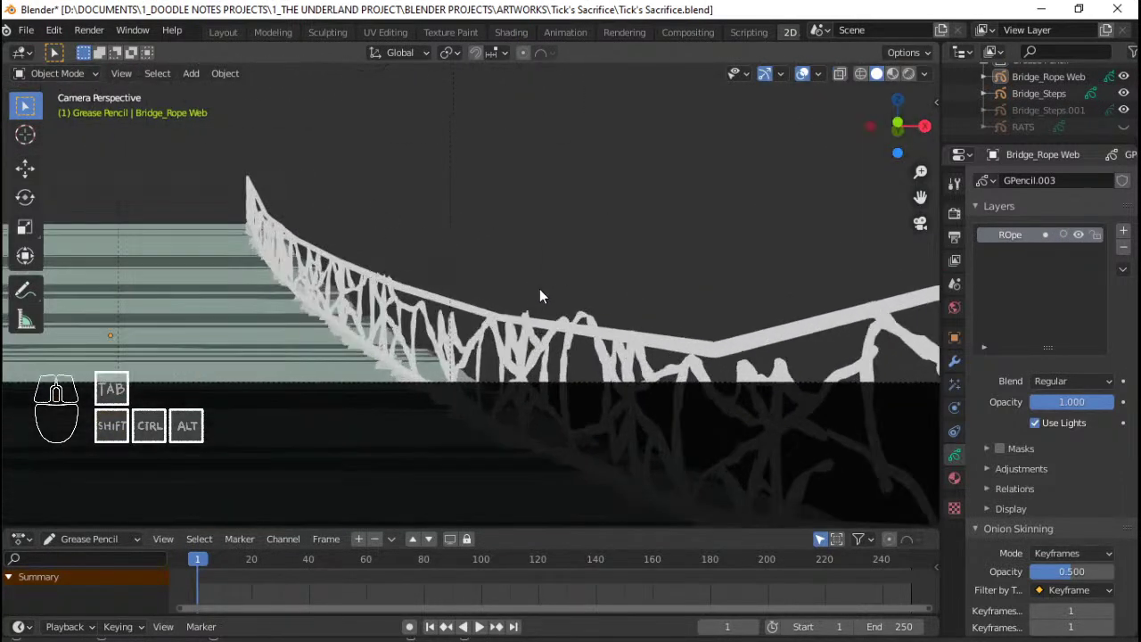
key(Tab)
click(610, 298)
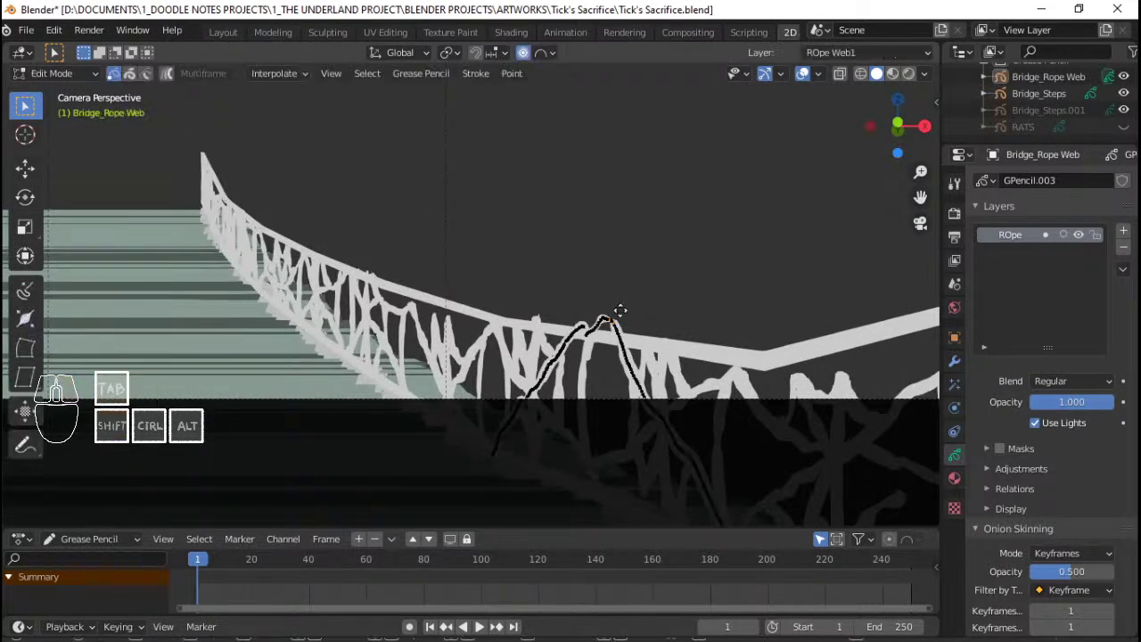
key(g)
key(z)
scroll(618, 316, up, 20)
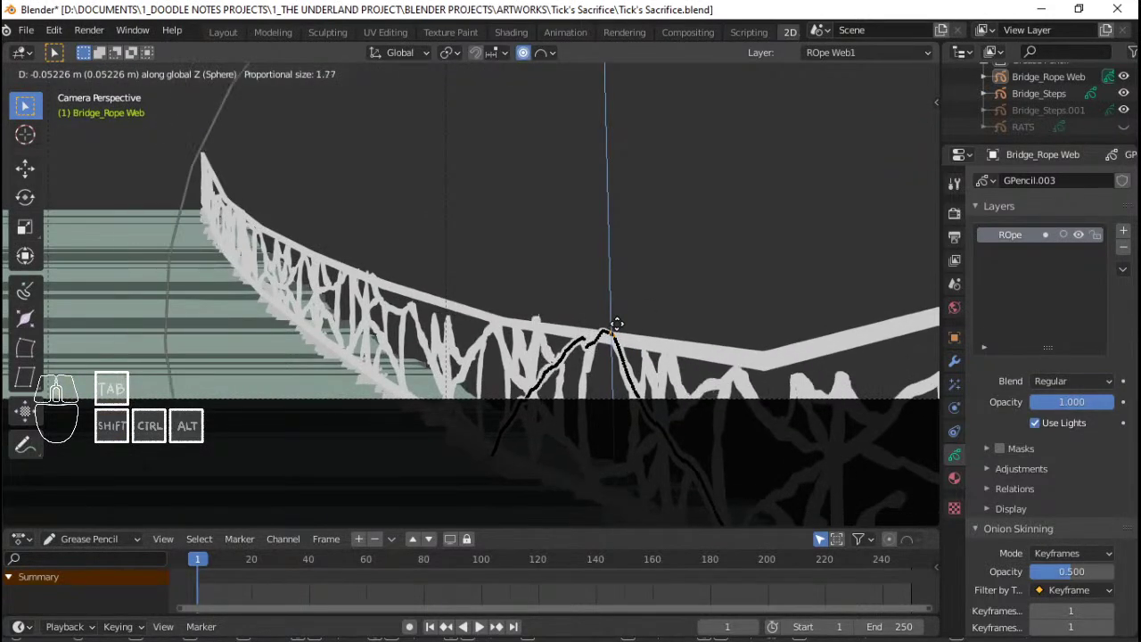
Adjust two more protruding strand tips farther along the web along Z to meet the upper rope
right_click(536, 307)
key(g)
key(z)
scroll(571, 301, up, 6)
click(570, 308)
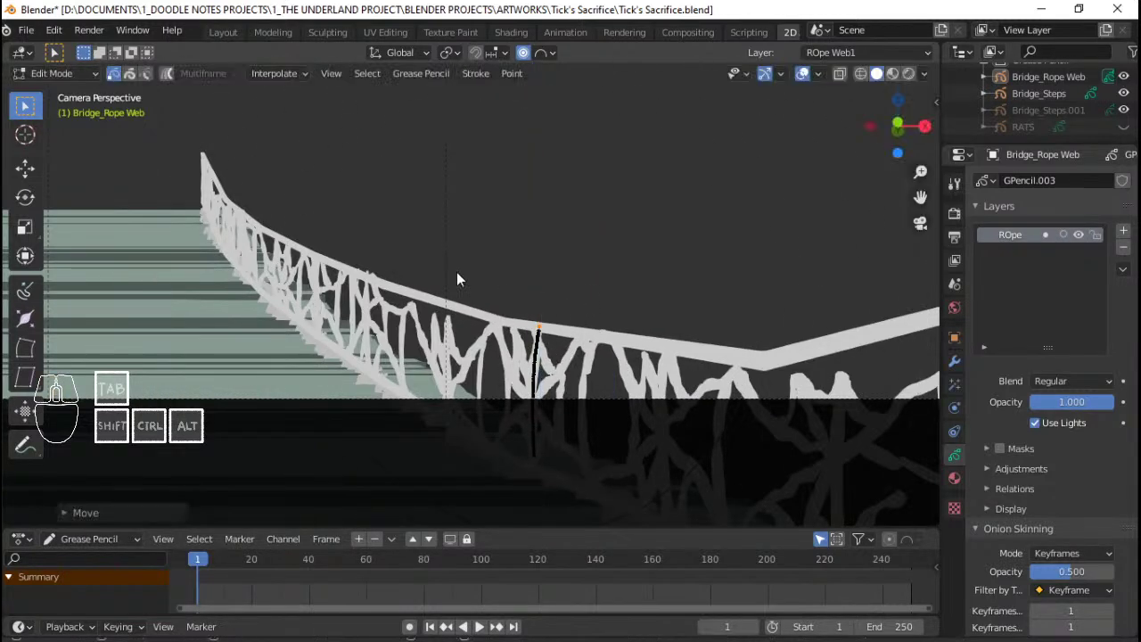
shift+click(368, 248)
key(g)
key(z)
scroll(440, 249, up, 6)
click(442, 246)
Duplicate all the web strokes and place the copy about -4.81 m along X on the opposite deck edge
scroll(441, 246, down, 5)
key(a)
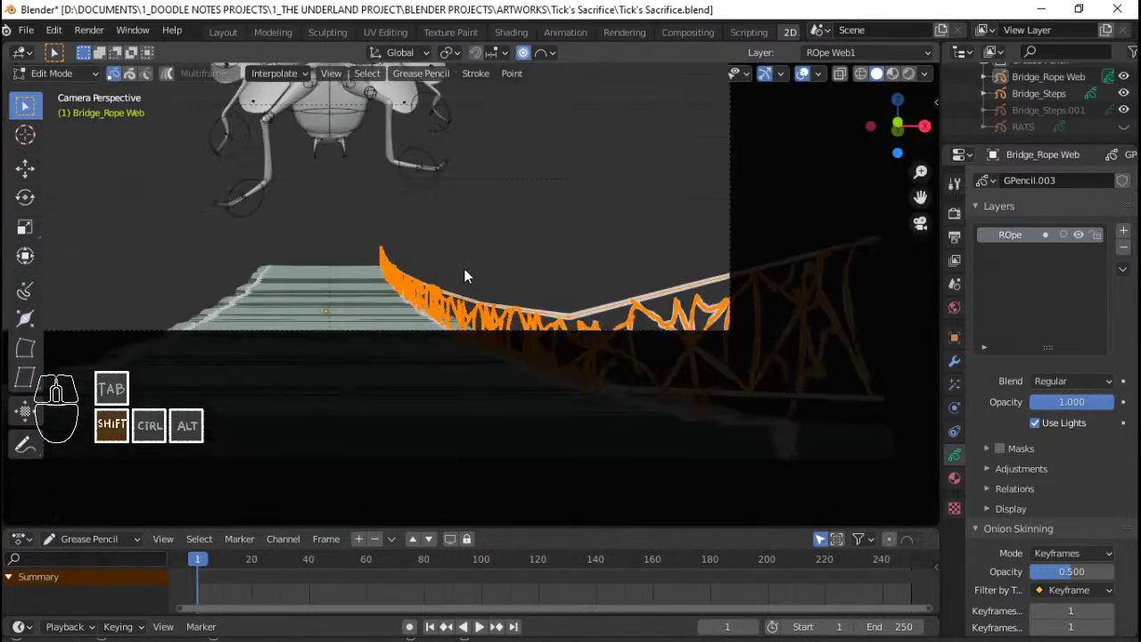
shift+middle_drag(478, 278, 535, 279)
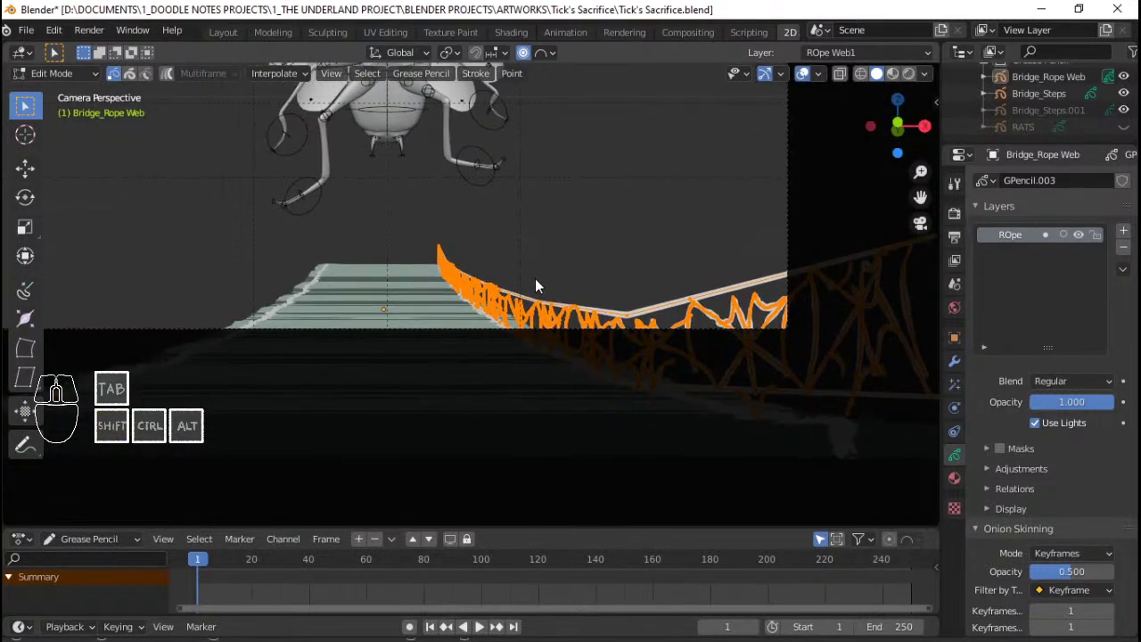
key(shift+d)
key(x)
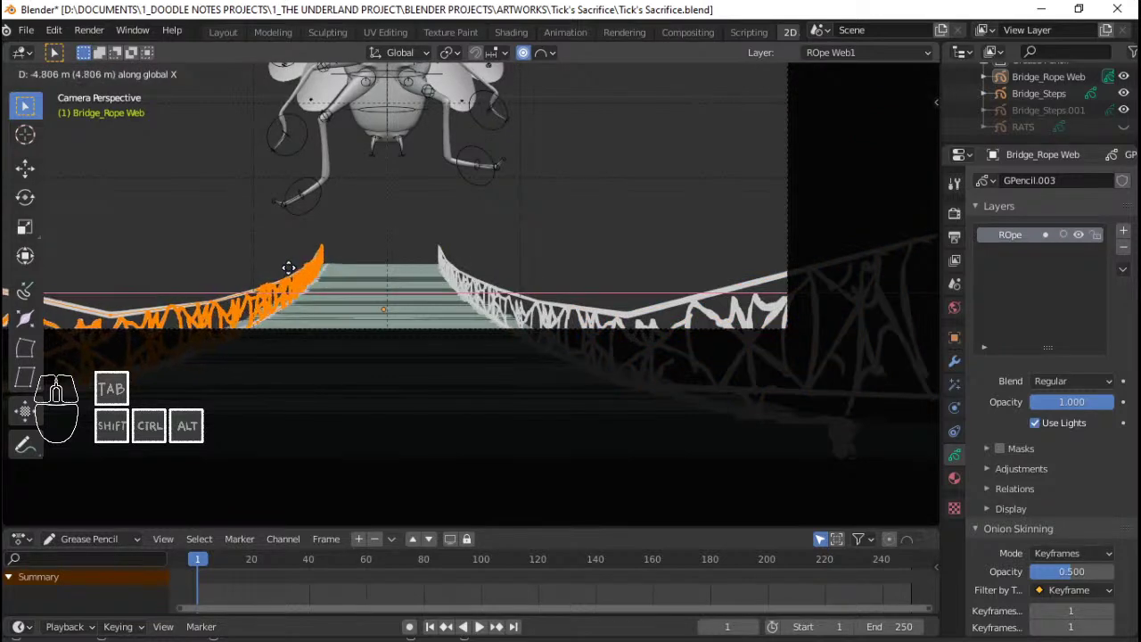
click(289, 267)
Circle-select the strands at the far end of the copied web on the opposite deck edge
shift+middle_drag(341, 263, 427, 262)
scroll(428, 262, up, 7)
click(314, 181)
key(c)
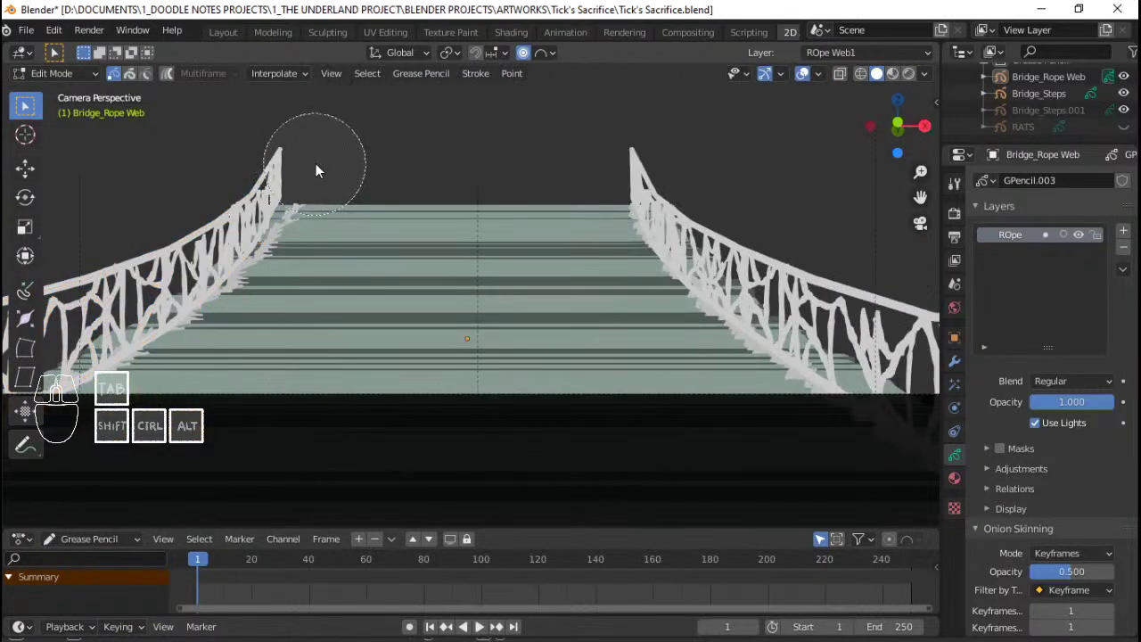
click(310, 169)
key(Escape)
key(g)
key(x)
scroll(413, 188, down, 7)
scroll(414, 188, down, 5)
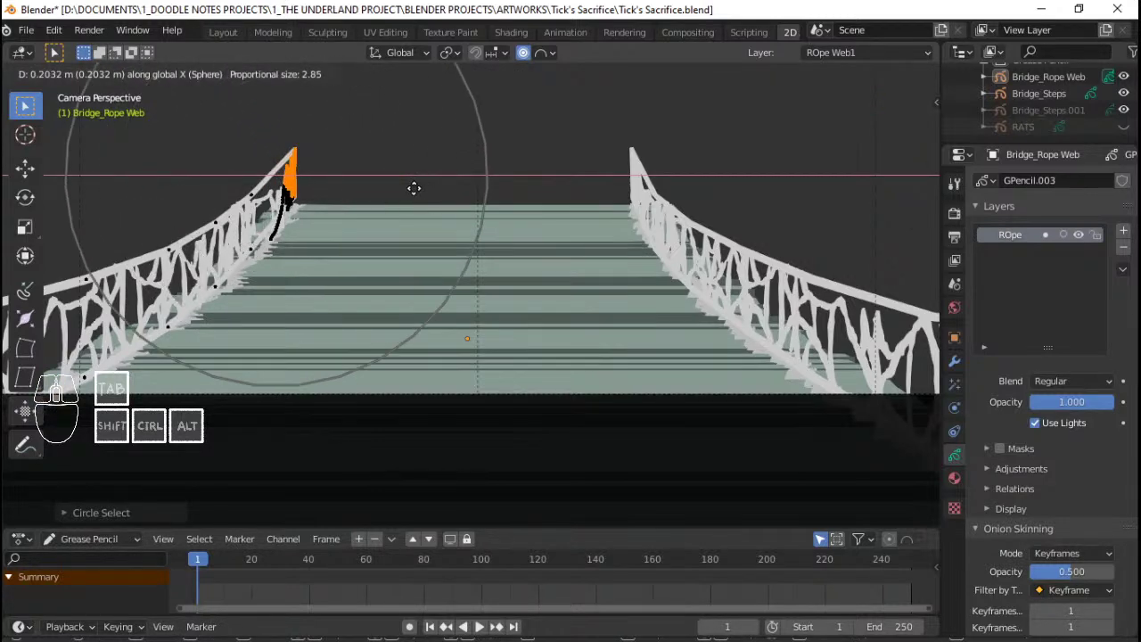
key(Escape)
click(541, 52)
click(499, 145)
key(g)
key(x)
scroll(359, 231, down, 9)
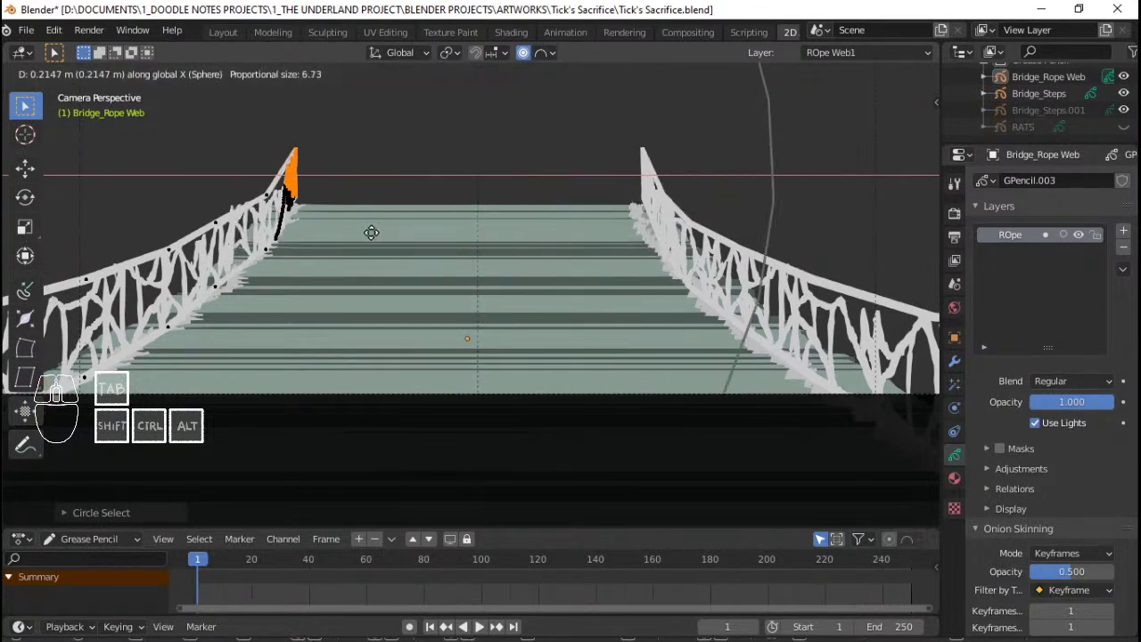
key(Escape)
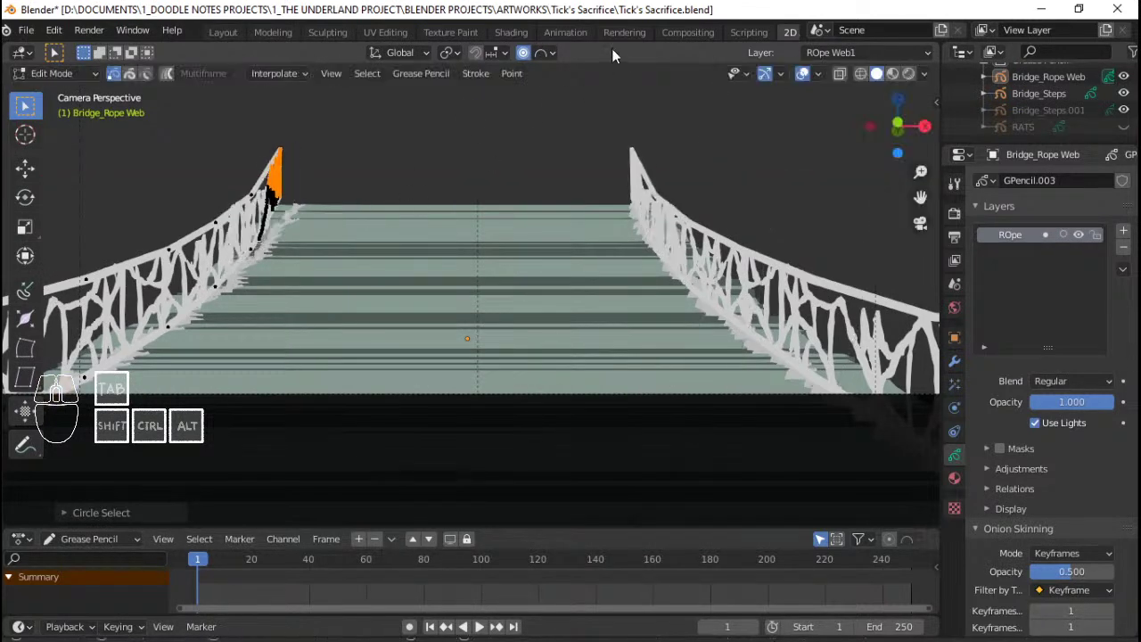
Move the selected far-end strands about 0.14 m along X with a proportional size of 3.80
click(541, 52)
key(g)
key(x)
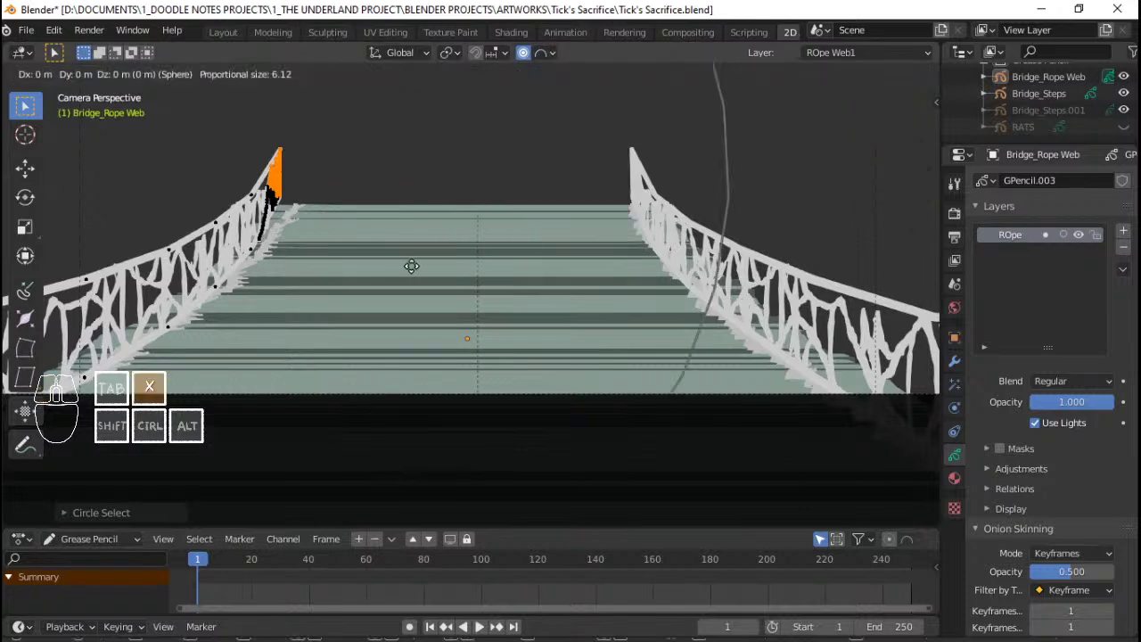
scroll(419, 267, up, 1)
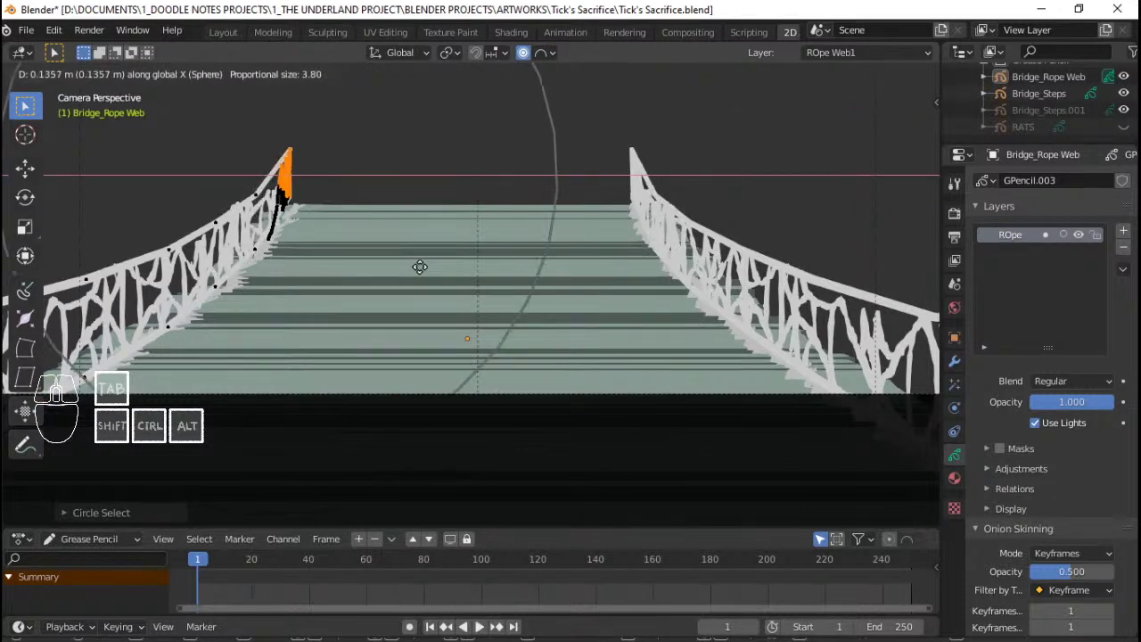
click(425, 267)
Rotate the far-end strands slightly around Z and shift them along Z to align with the deck's end
key(r)
key(z)
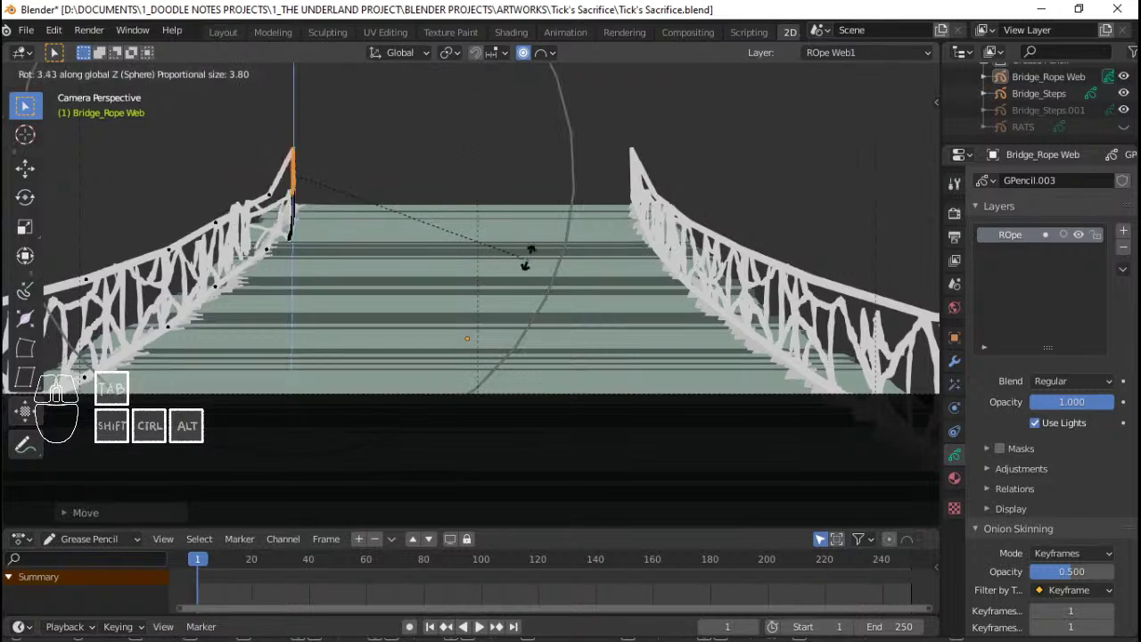
click(535, 238)
key(g)
key(z)
click(535, 246)
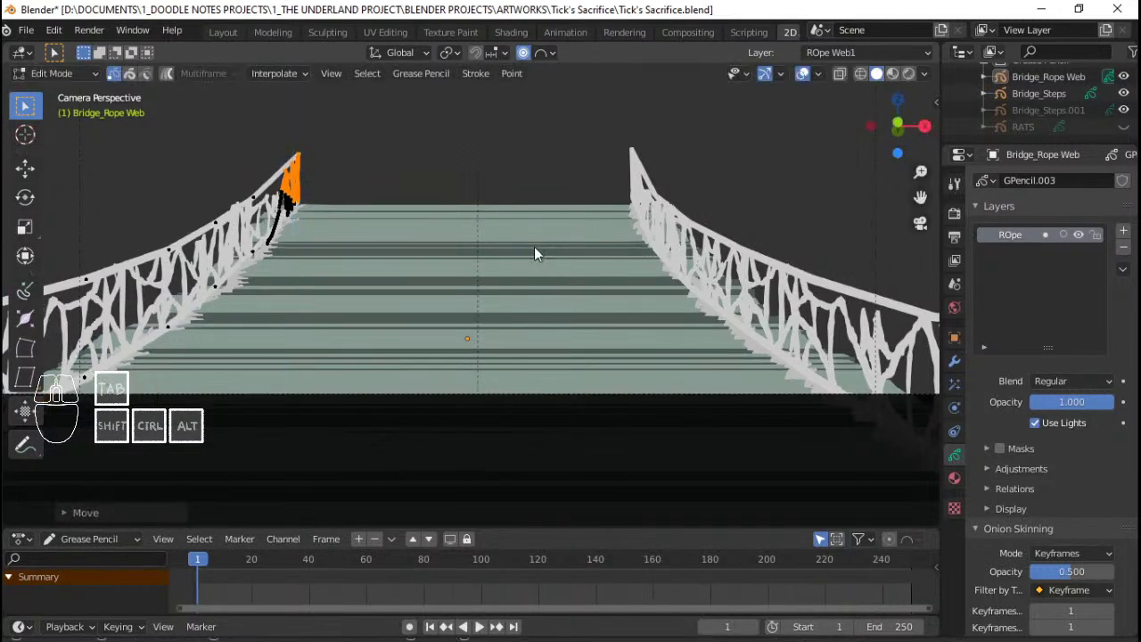
Return the web to Object Mode and save the file
scroll(526, 248, down, 4)
key(Tab)
scroll(505, 254, up, 2)
key(ctrl+s)
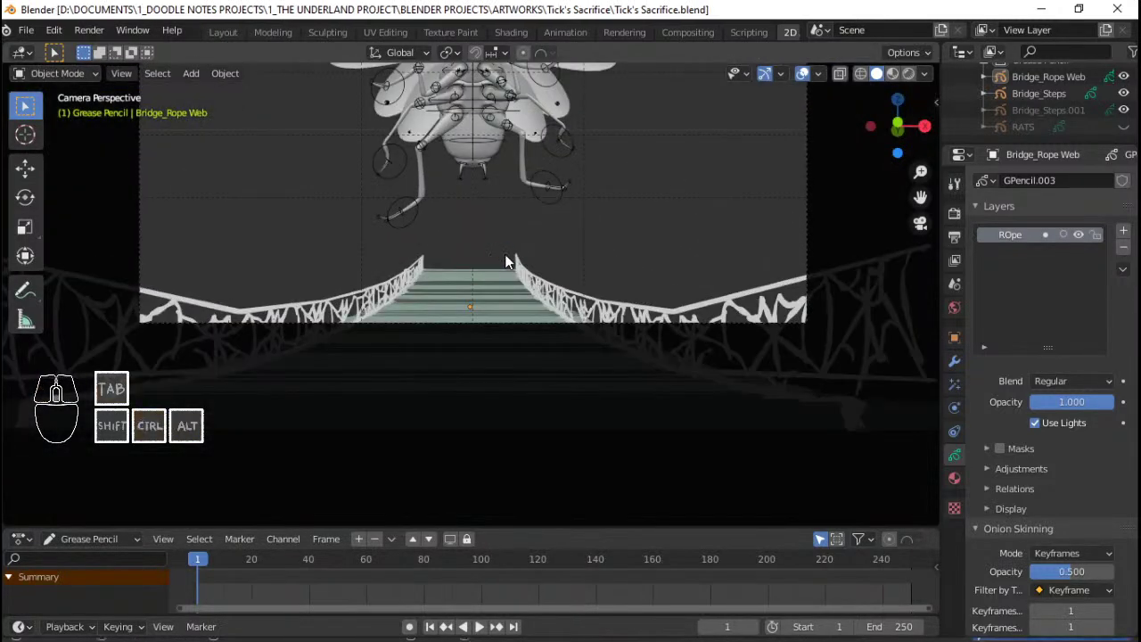
scroll(505, 254, up, 3)
scroll(473, 294, down, 5)
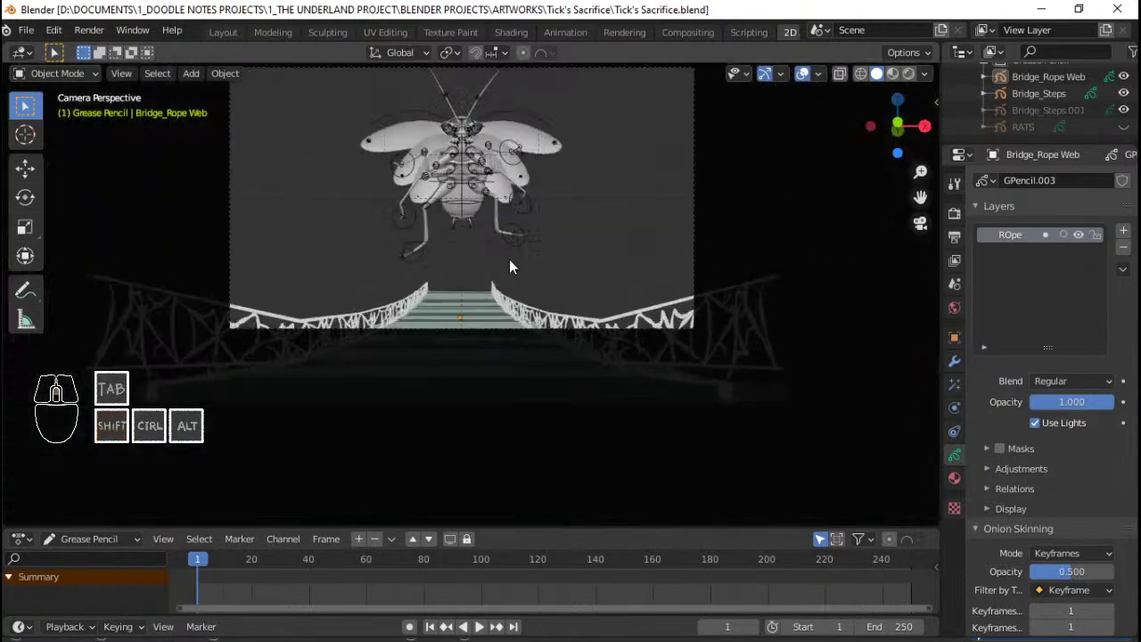
scroll(510, 263, up, 6)
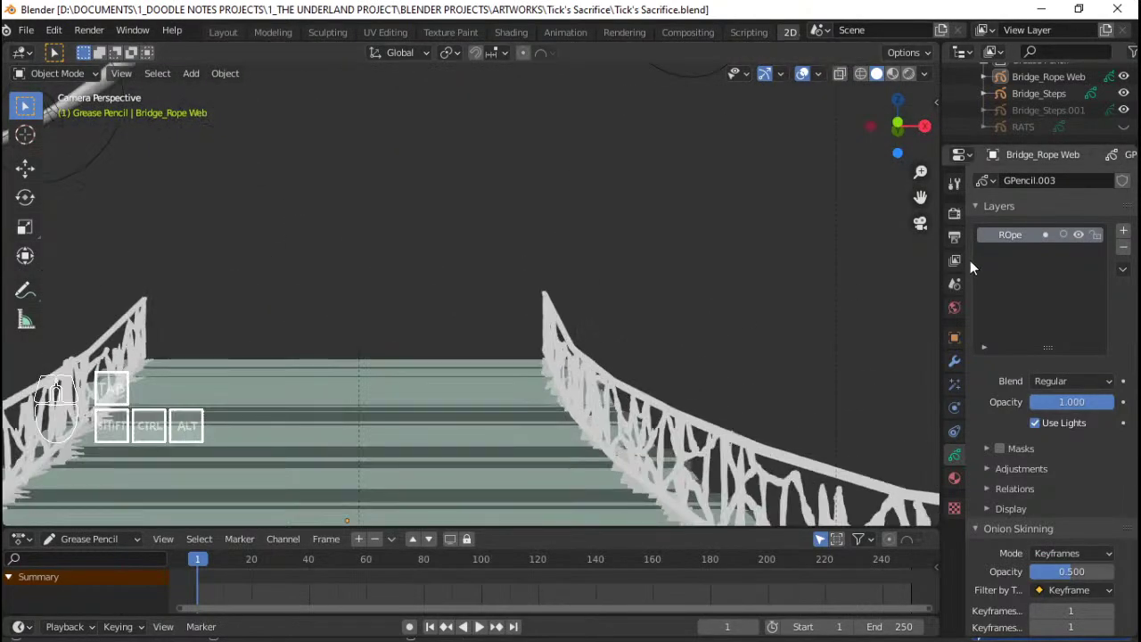
Unhide the RATS object and hide its Rat Lead, Rat 1 and Rat 2 layers
key(alt+h)
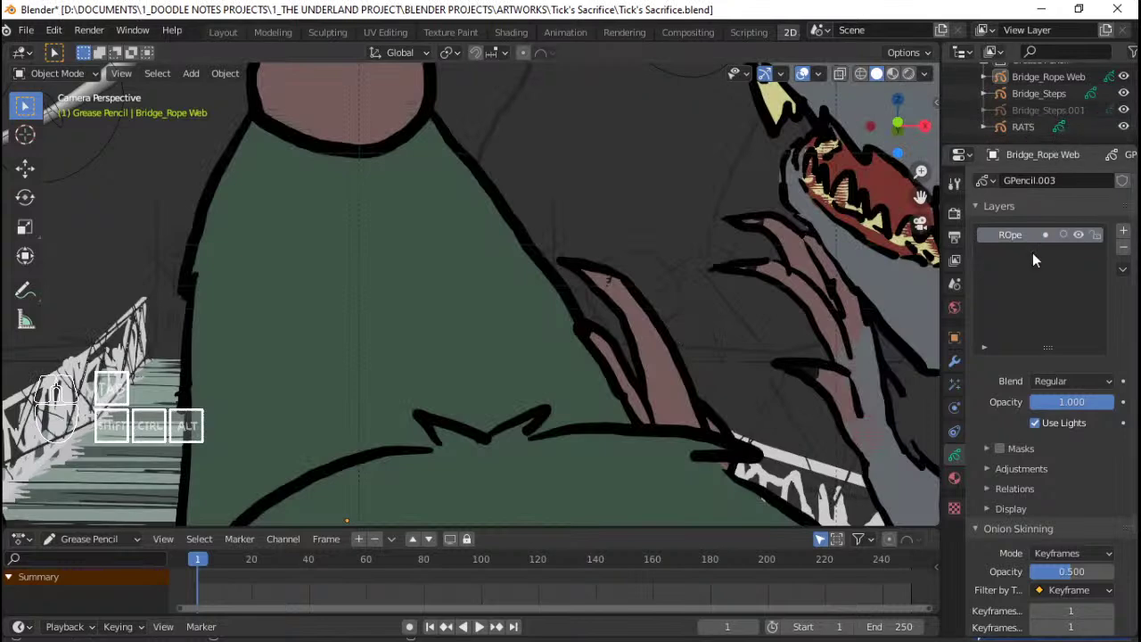
click(1027, 126)
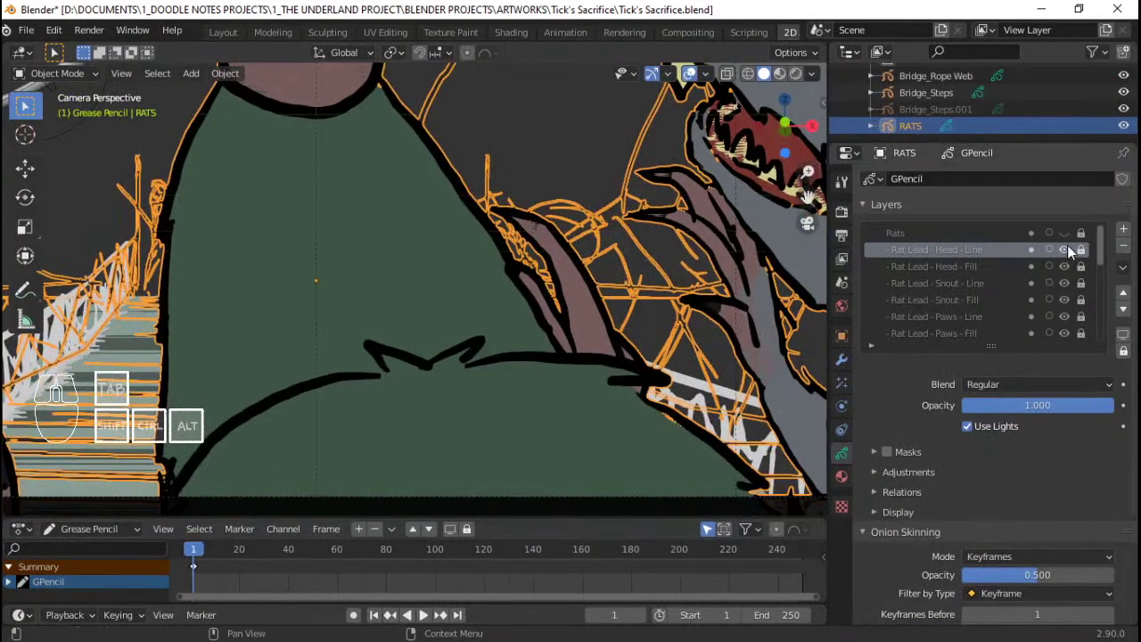
drag(1065, 250, 1061, 334)
scroll(1064, 329, down, 3)
scroll(1067, 330, down, 2)
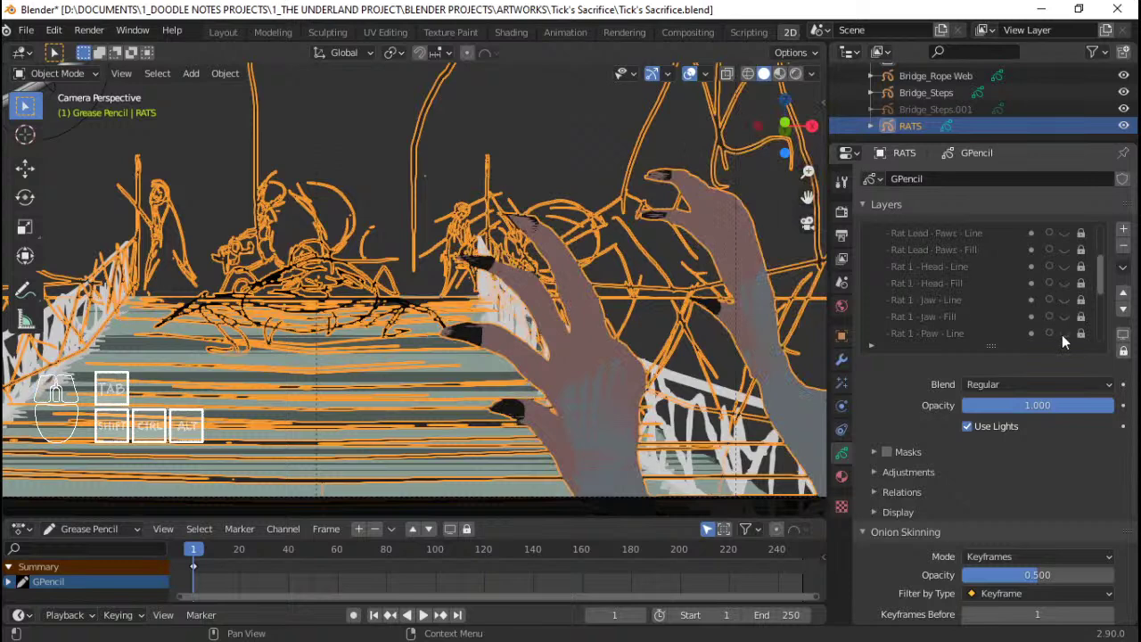
scroll(1061, 334, down, 3)
click(1062, 290)
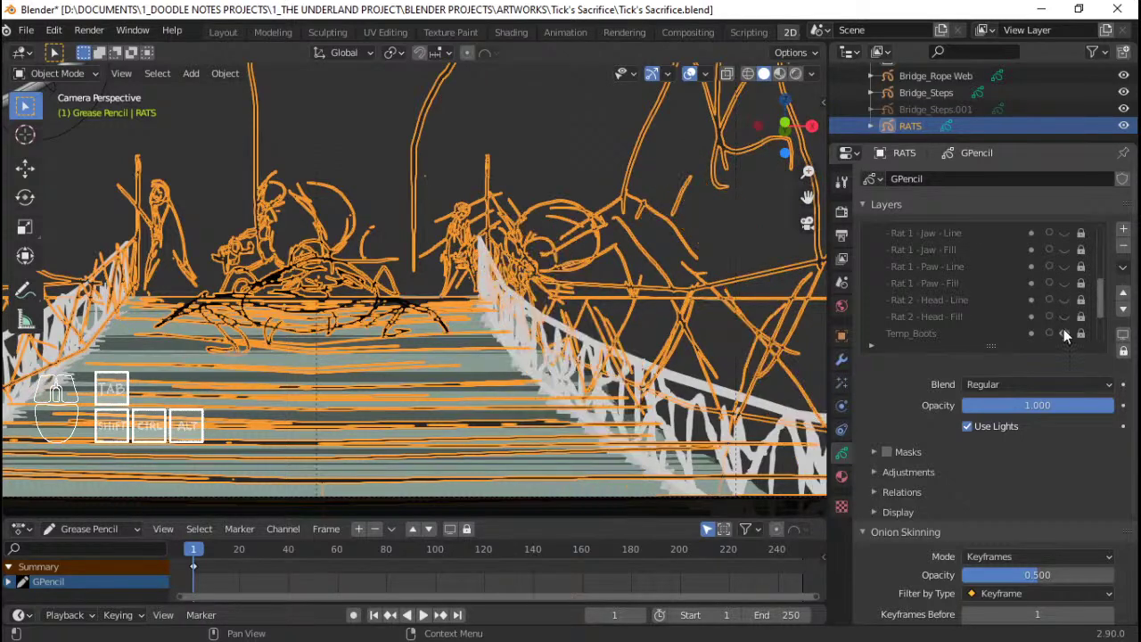
Hide the Temp_Boots, Others, Bridge and Bridge2 sketch layers and make them visible again
click(1064, 320)
scroll(1065, 334, down, 3)
drag(1066, 305, 1065, 332)
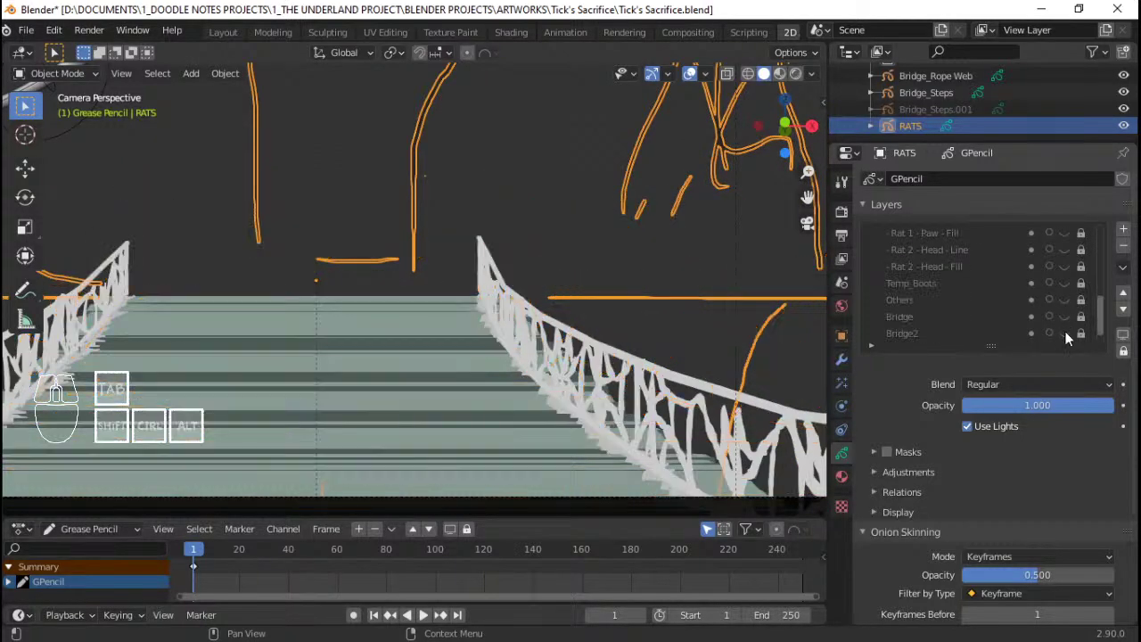
click(1064, 334)
click(1065, 317)
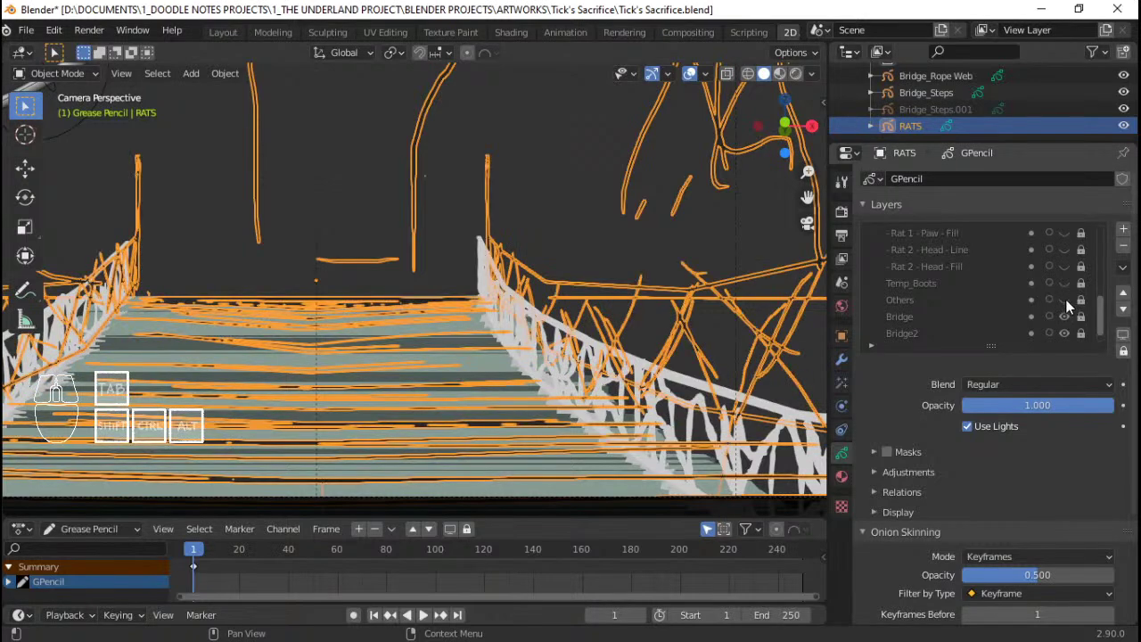
click(1066, 300)
click(1064, 283)
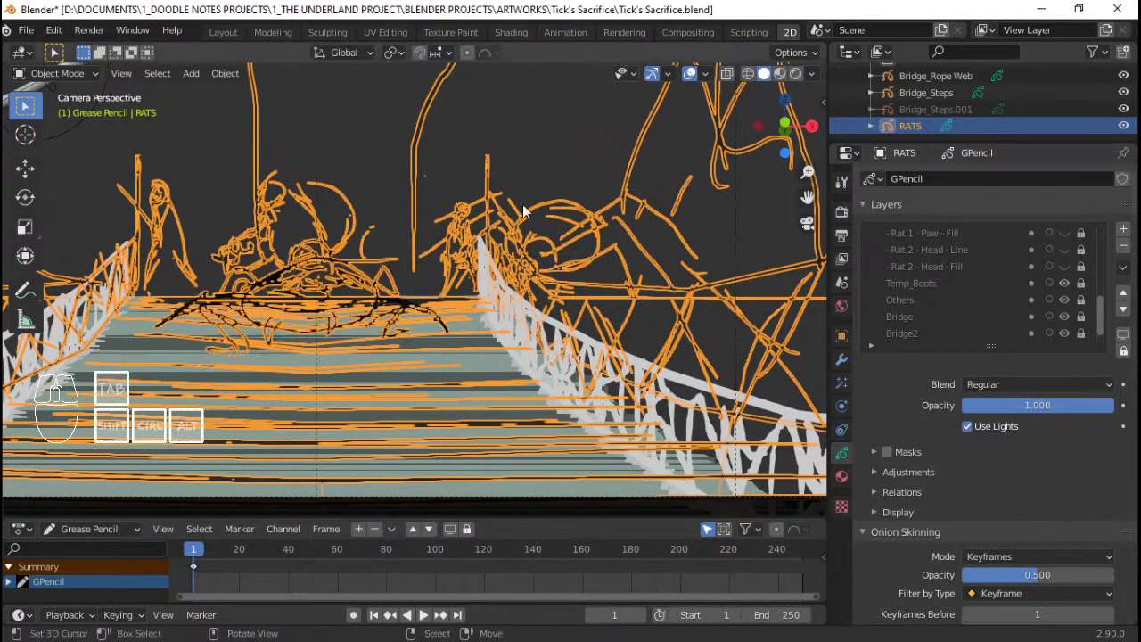
Deselect RATS and examine the web's far end against the sketched bridge post
click(553, 236)
scroll(496, 266, up, 4)
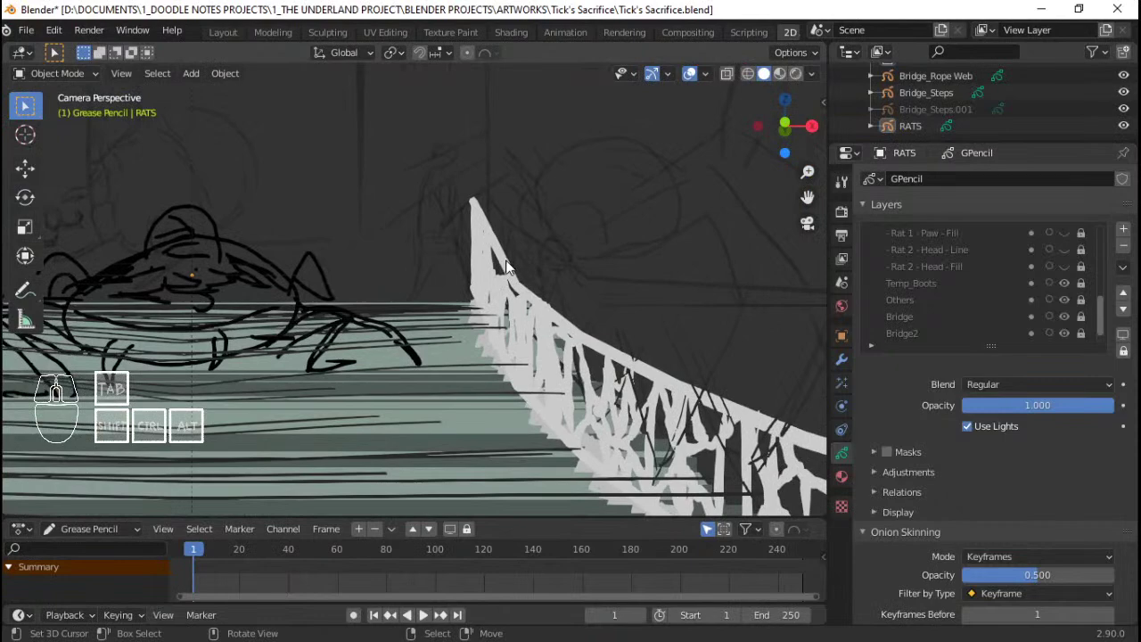
scroll(513, 256, down, 3)
scroll(502, 264, up, 3)
shift+middle_drag(479, 270, 476, 214)
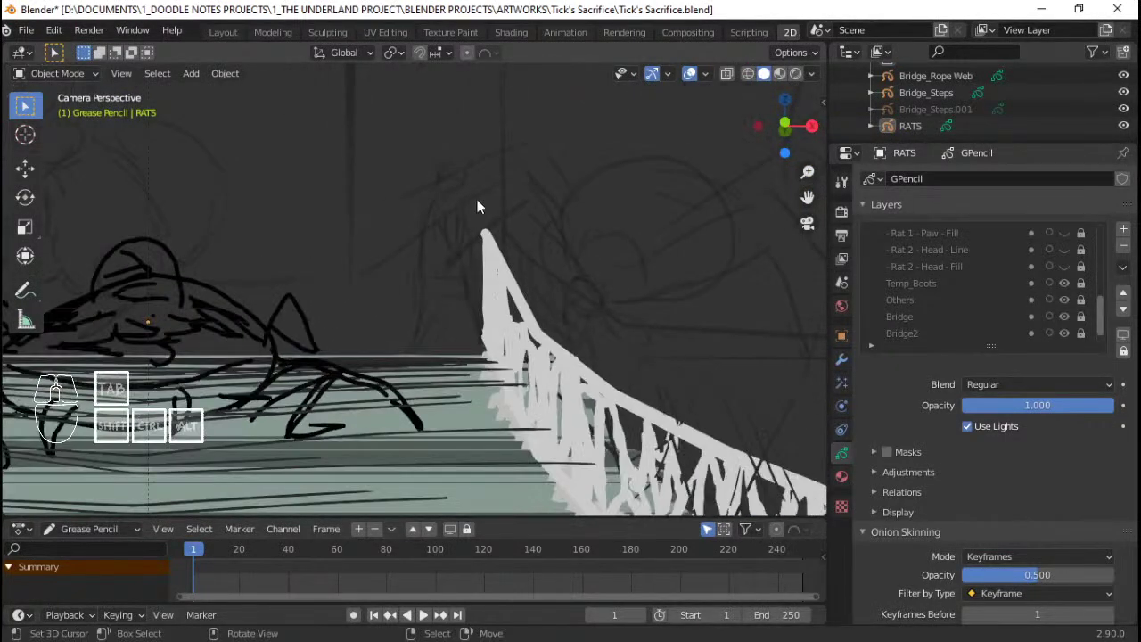
middle_drag(504, 173, 448, 240)
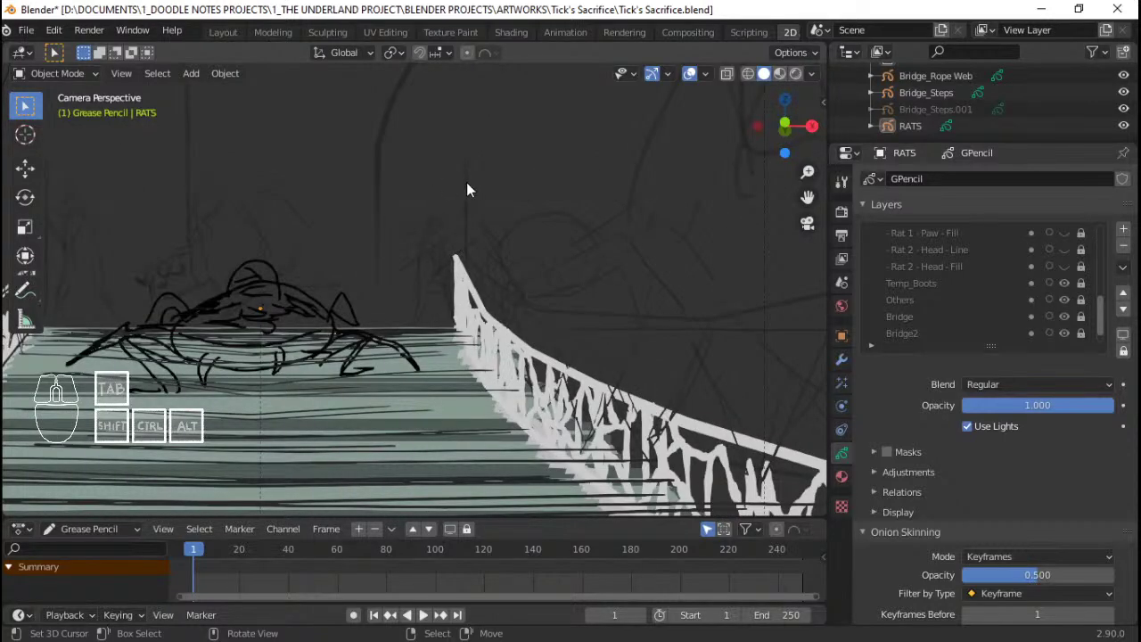
scroll(451, 238, up, 6)
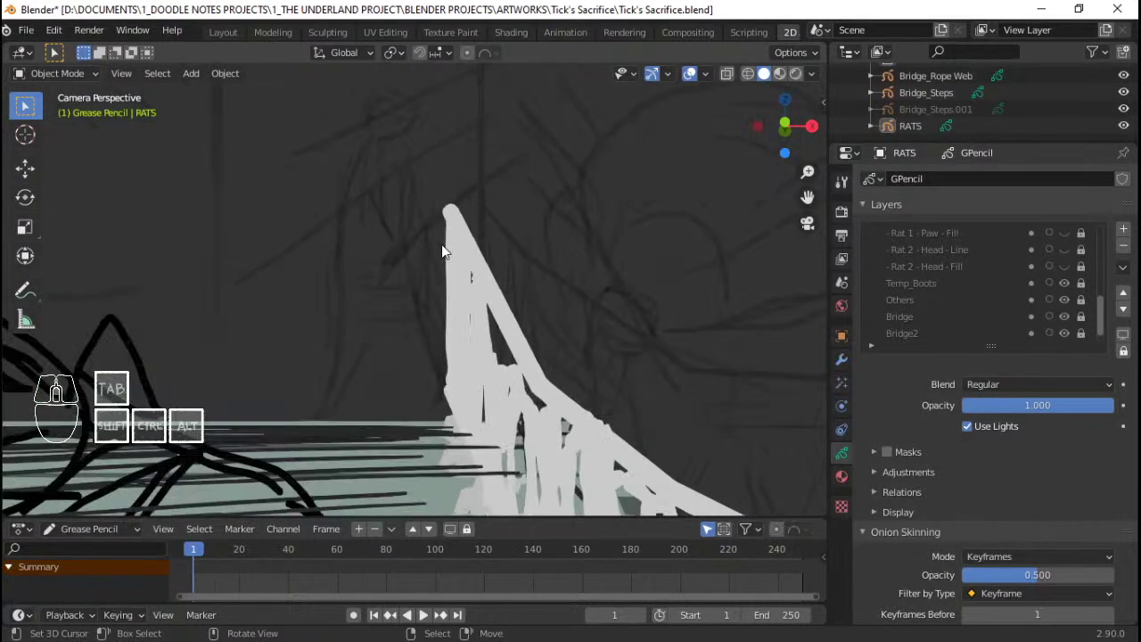
Snap the 3D cursor to the topmost rope point at the far end of Bridge_Rope Web and save the file
key(ctrl+s)
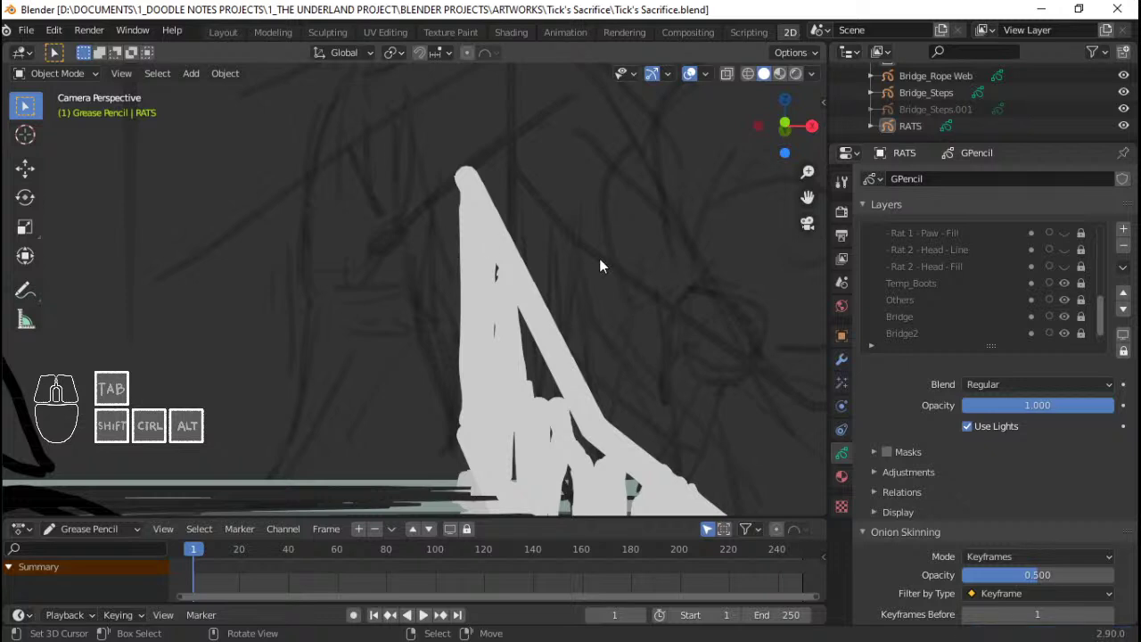
middle_drag(535, 265, 517, 264)
click(503, 238)
key(Tab)
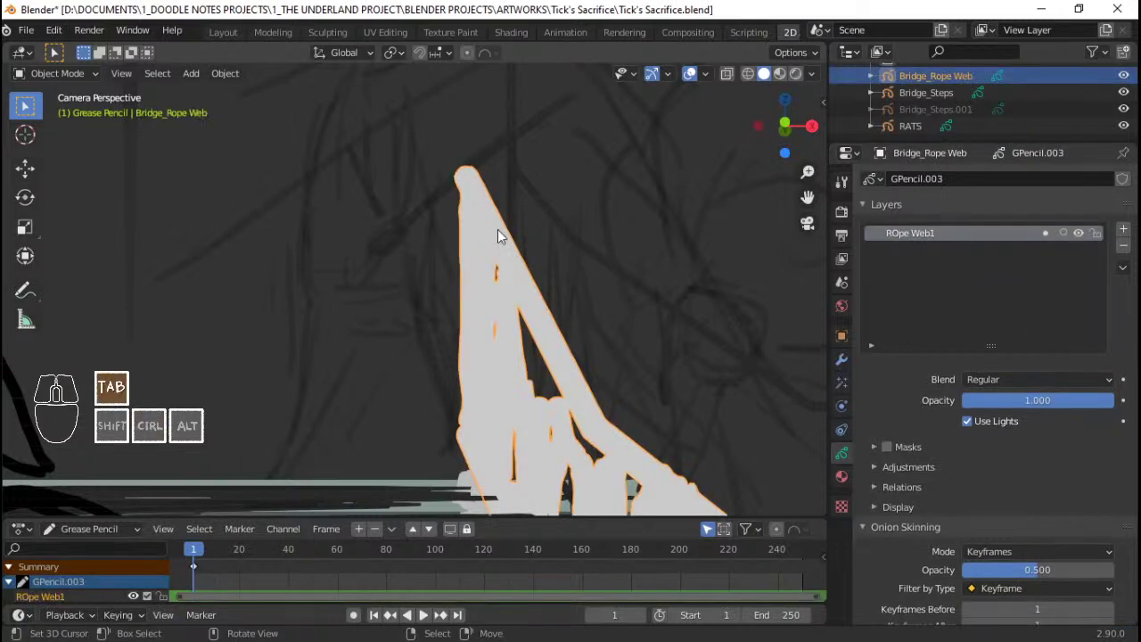
key(shift+s)
click(493, 268)
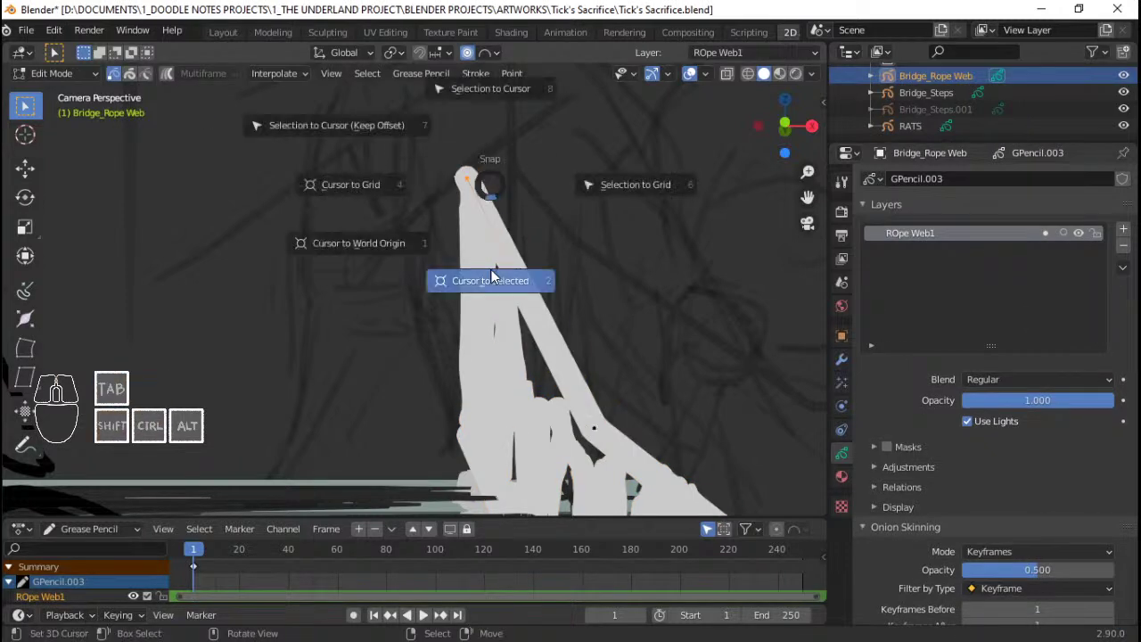
key(Tab)
key(ctrl+s)
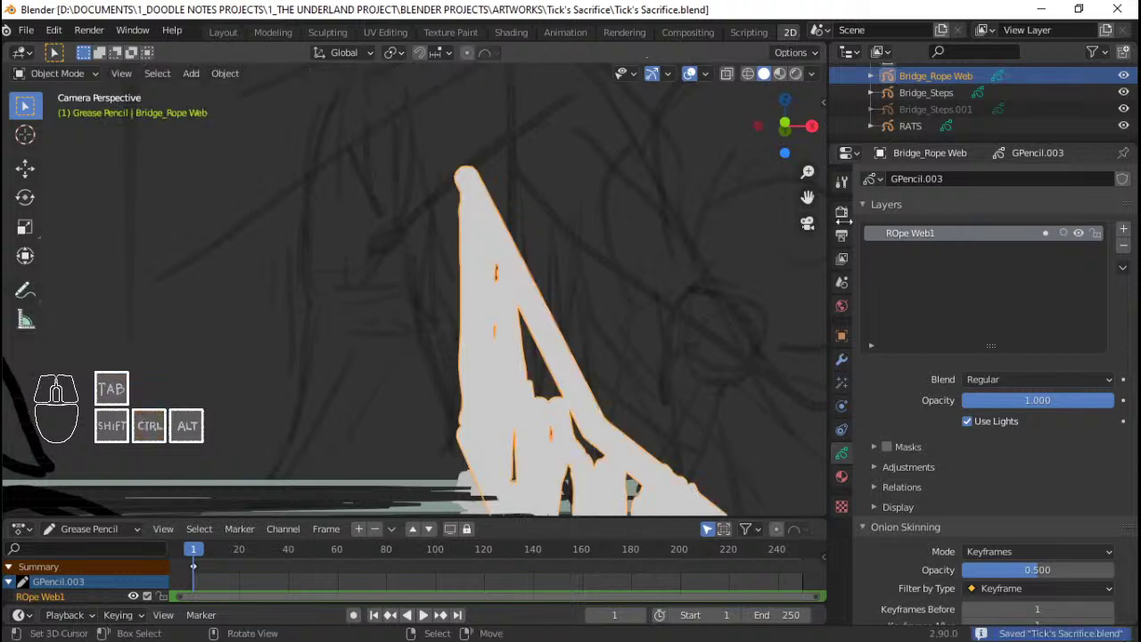
Add a layer named Post to Bridge_Rope Web, lock the ROpe Web1 layer, and save the file
click(1123, 230)
click(1096, 233)
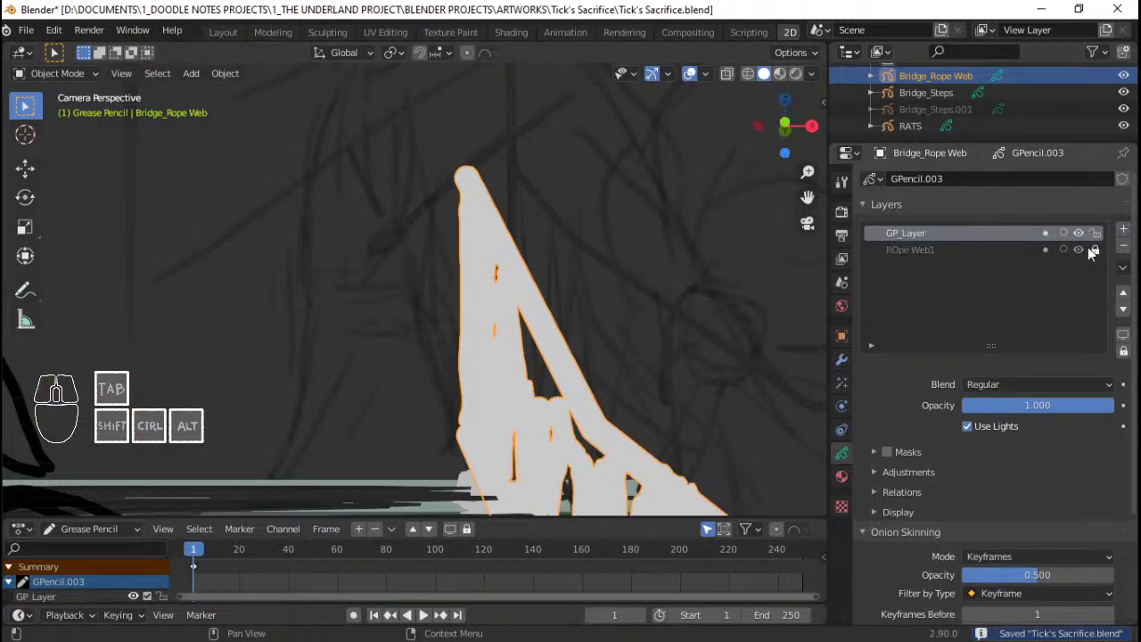
double_click(984, 234)
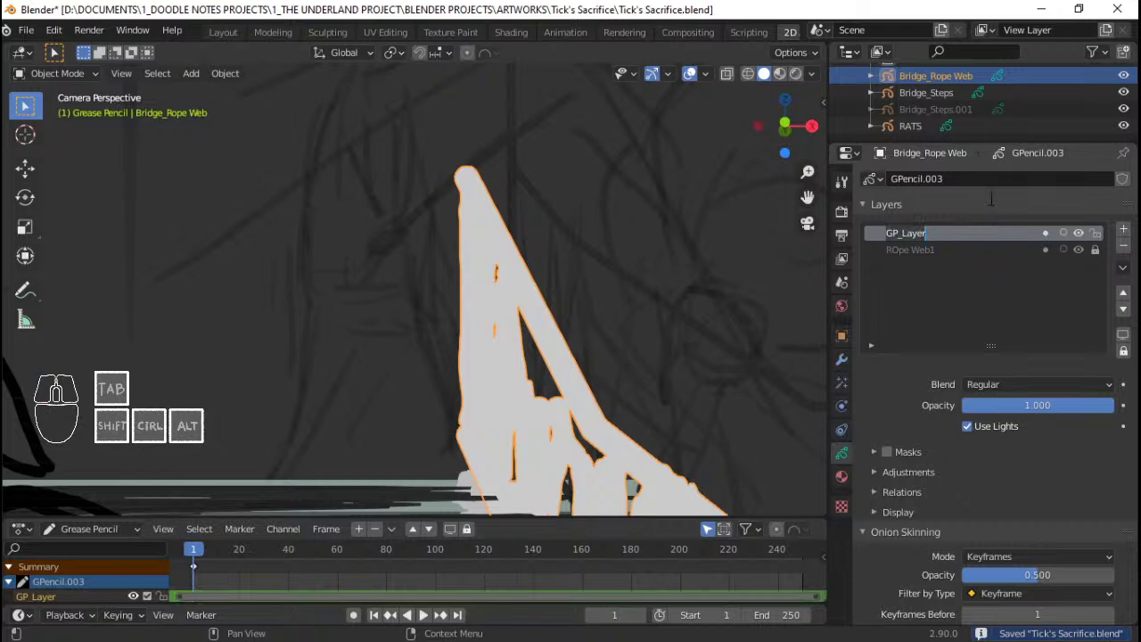
text(Post)
key(Return)
key(ctrl+s)
Switch Bridge_Rope Web to Draw mode and activate the Box shape tool
ctrl+scroll(515, 271, down, 3)
key(ctrl+Tab)
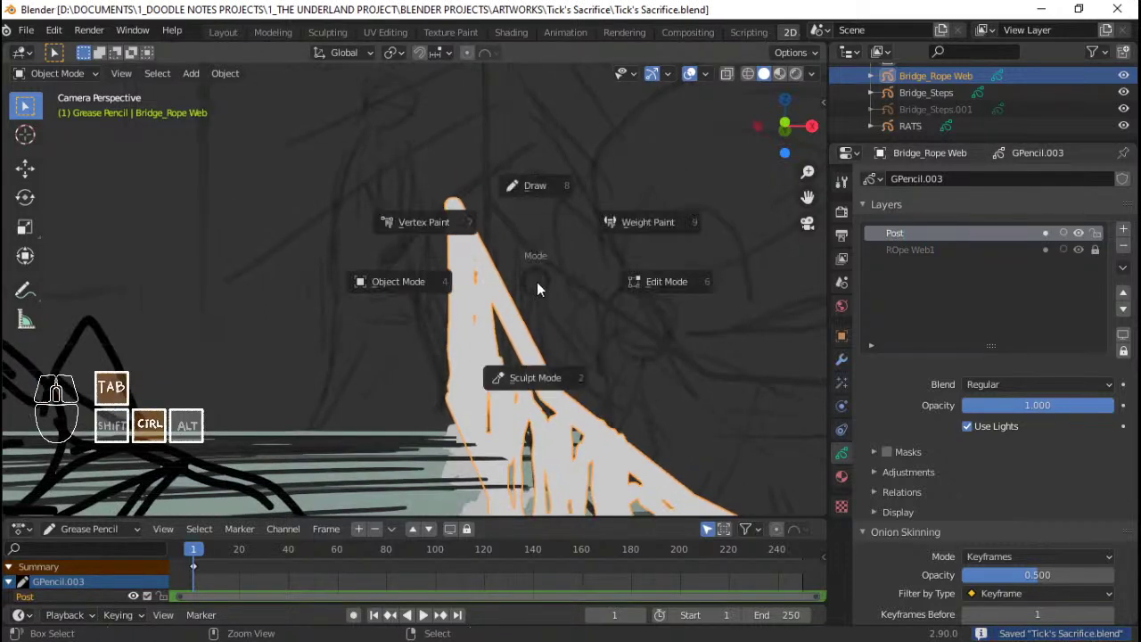
click(555, 185)
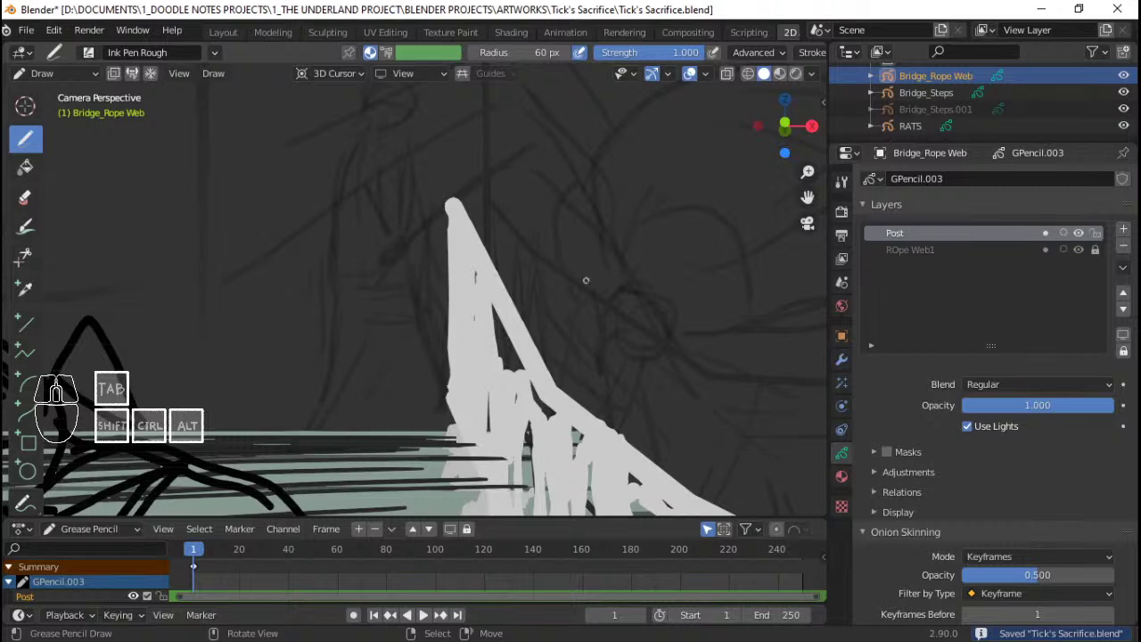
click(28, 443)
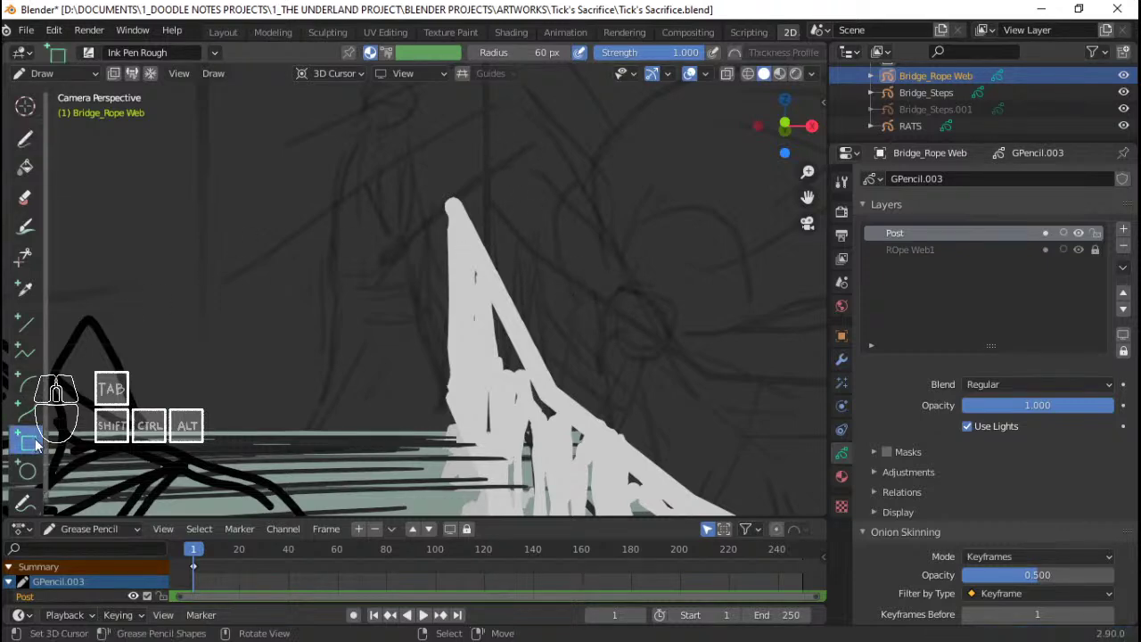
Check Bridge_Rope Web's material slots and layers, and browse the list of existing materials
click(843, 477)
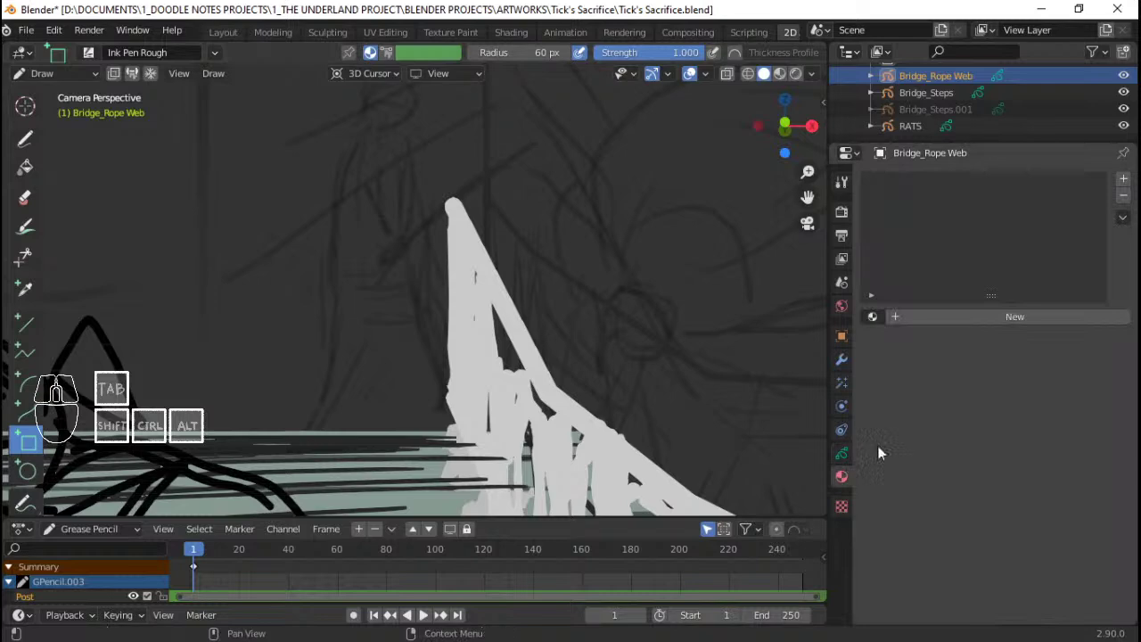
click(873, 317)
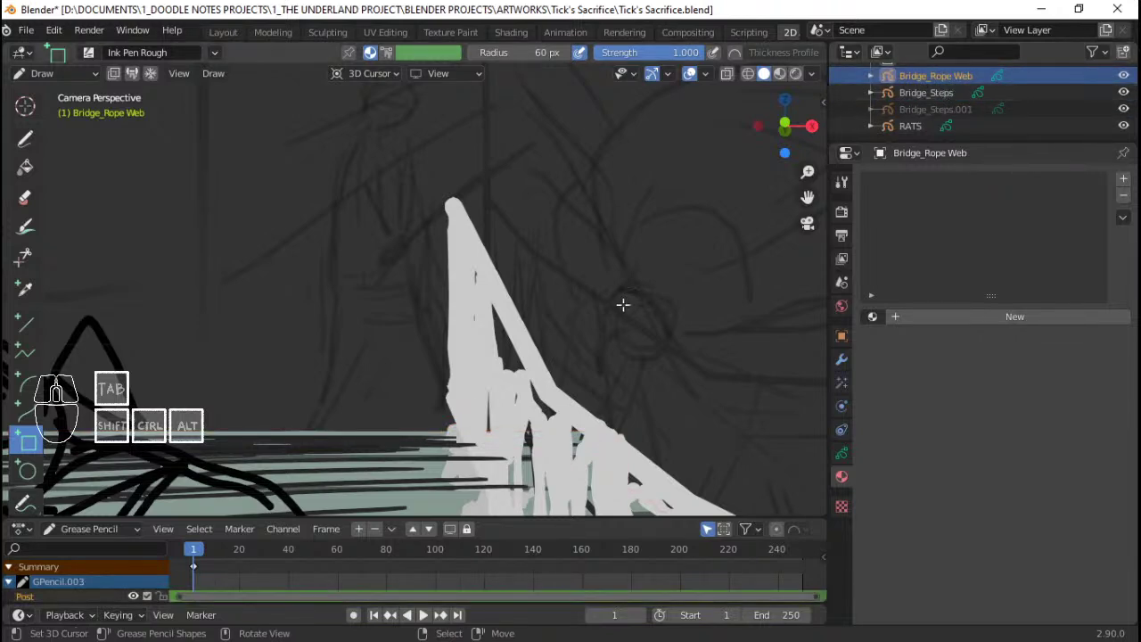
click(873, 318)
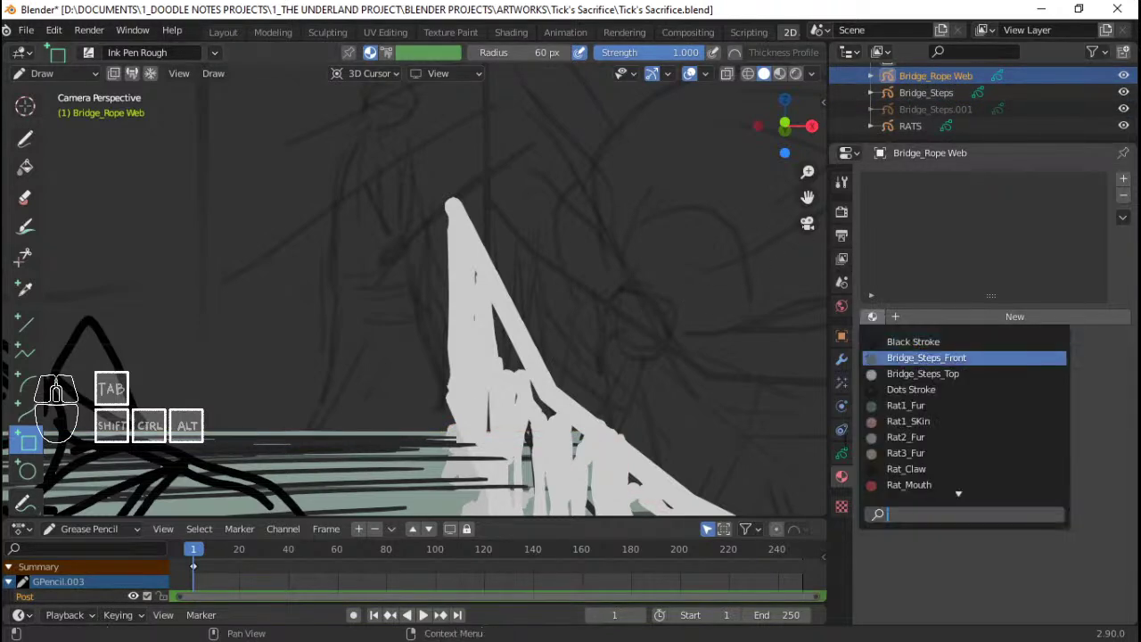
click(845, 473)
click(842, 456)
click(920, 250)
click(918, 235)
click(842, 476)
click(873, 317)
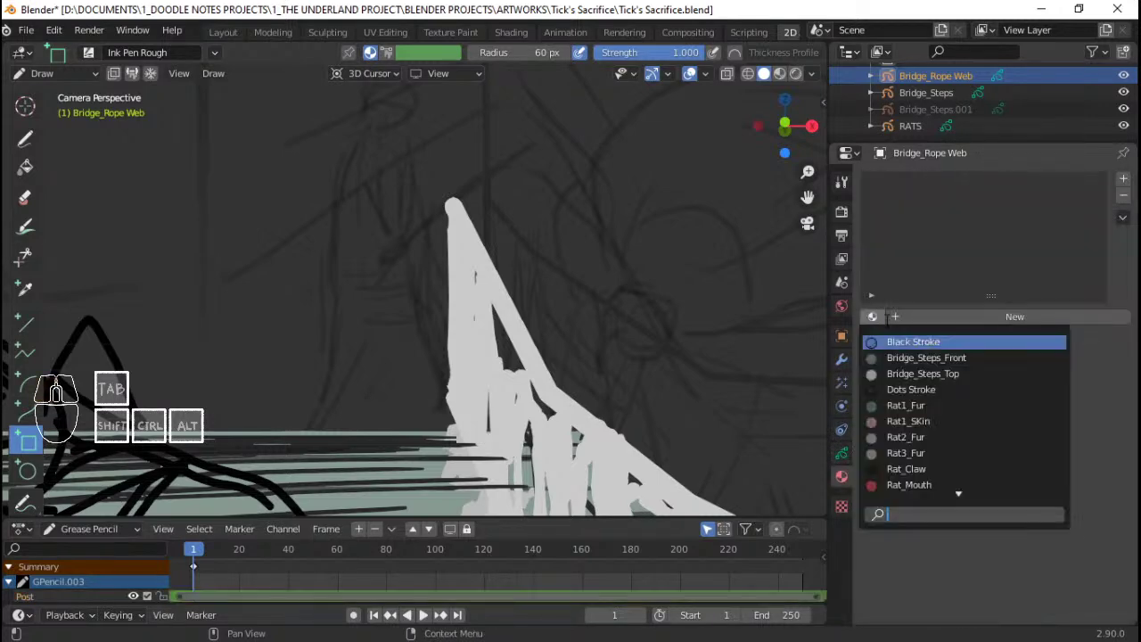
click(898, 305)
Save the file and cycle Bridge_Rope Web's interaction mode back to Draw
key(ctrl+s)
key(ctrl+Tab)
click(490, 313)
click(489, 314)
click(471, 269)
key(ctrl+Tab)
click(494, 172)
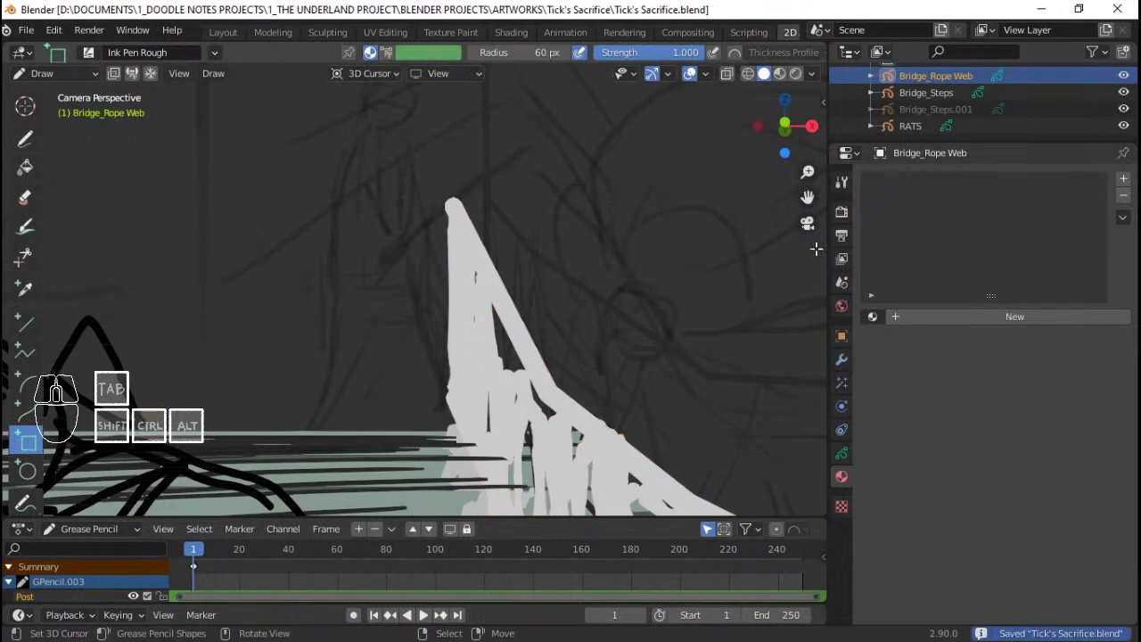
Search the existing materials for "rop" without assigning one to Bridge_Rope Web
click(843, 454)
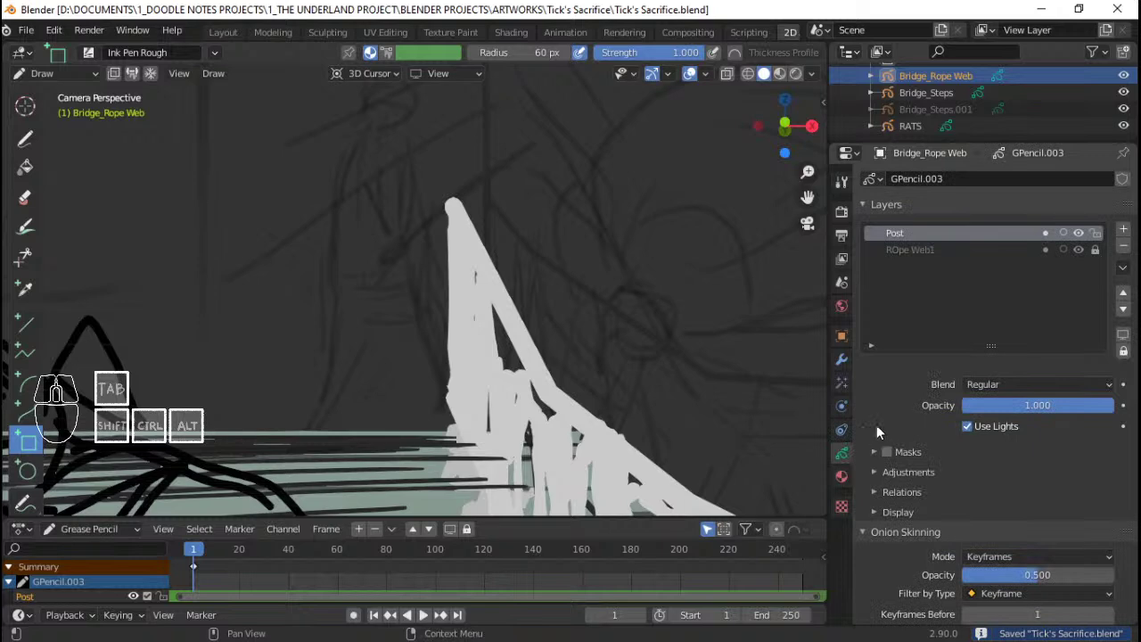
click(842, 476)
click(873, 317)
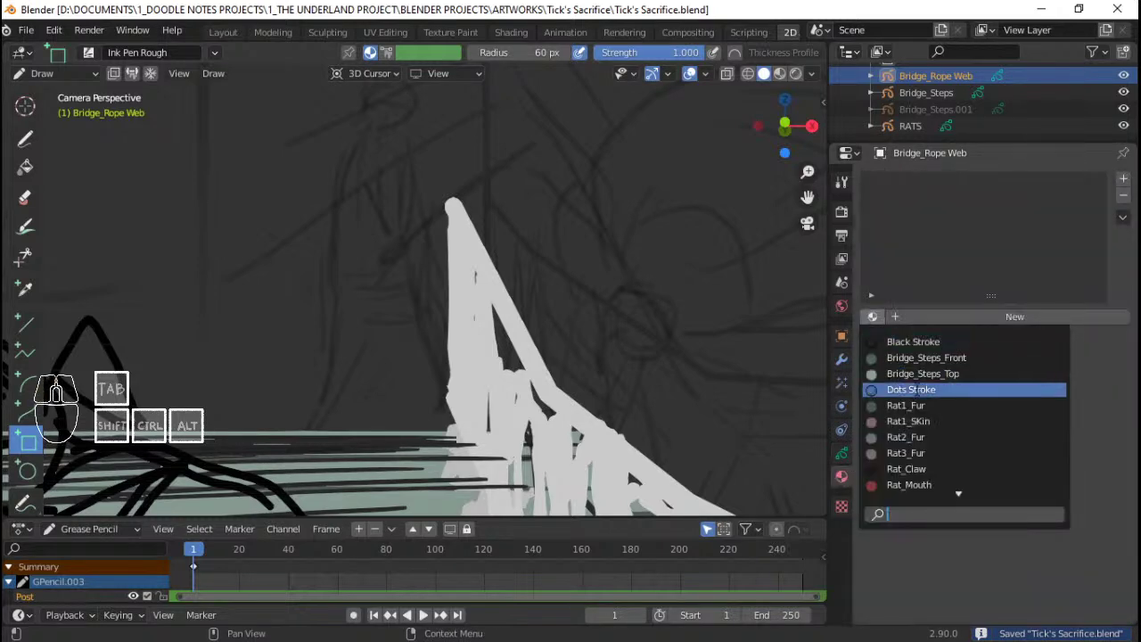
text(rop)
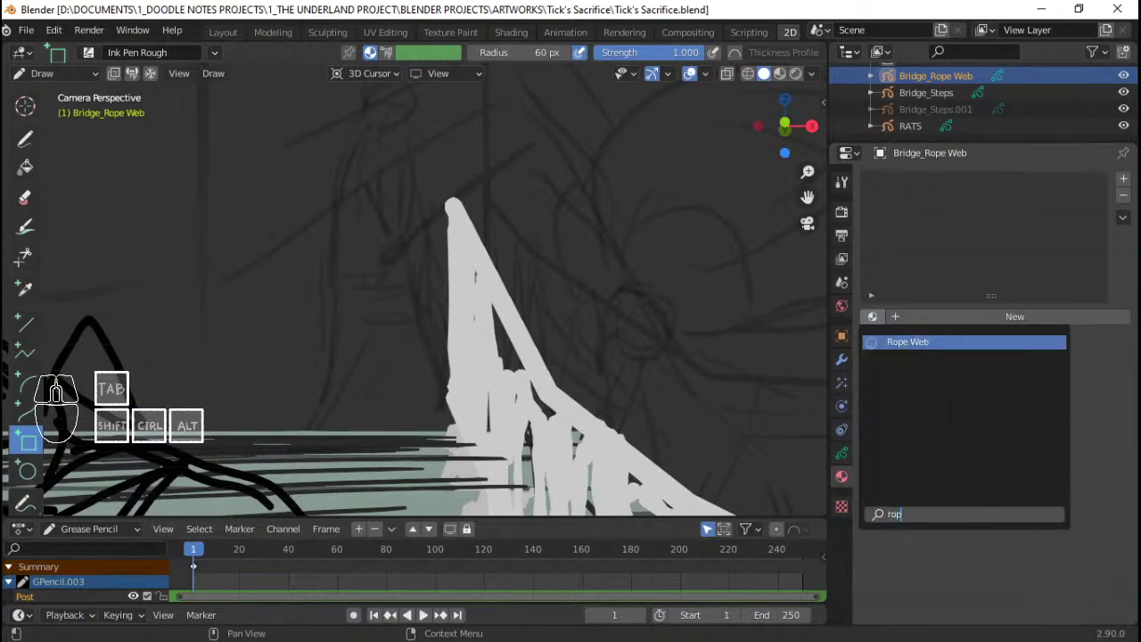
key(Escape)
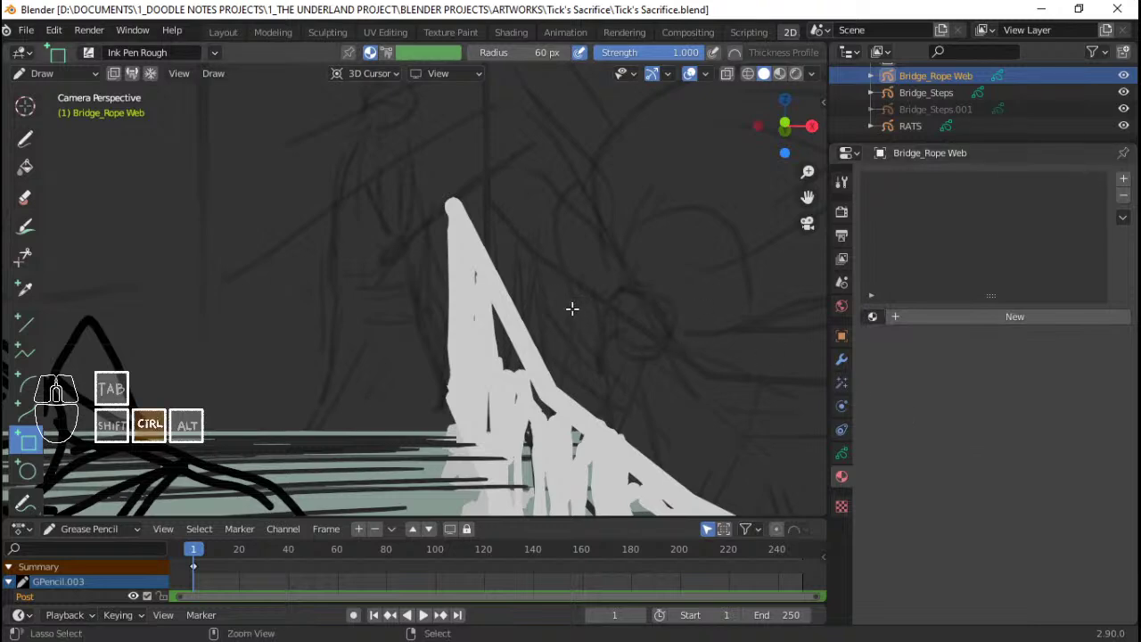
key(ctrl+Tab)
click(377, 313)
click(511, 291)
click(512, 299)
key(ctrl+Tab)
click(544, 217)
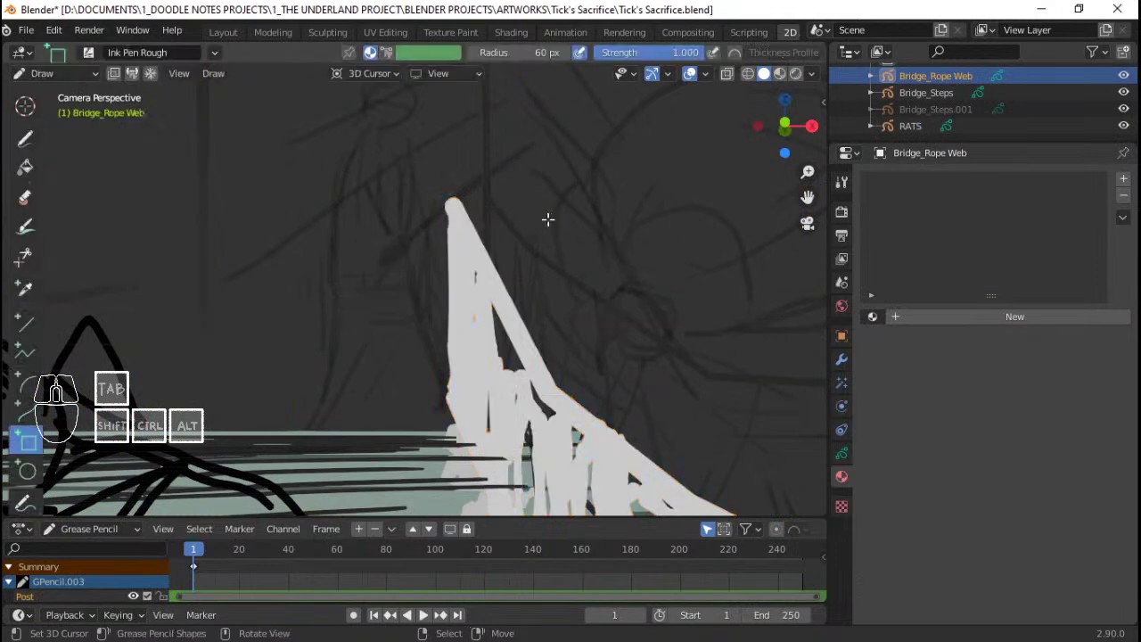
click(872, 316)
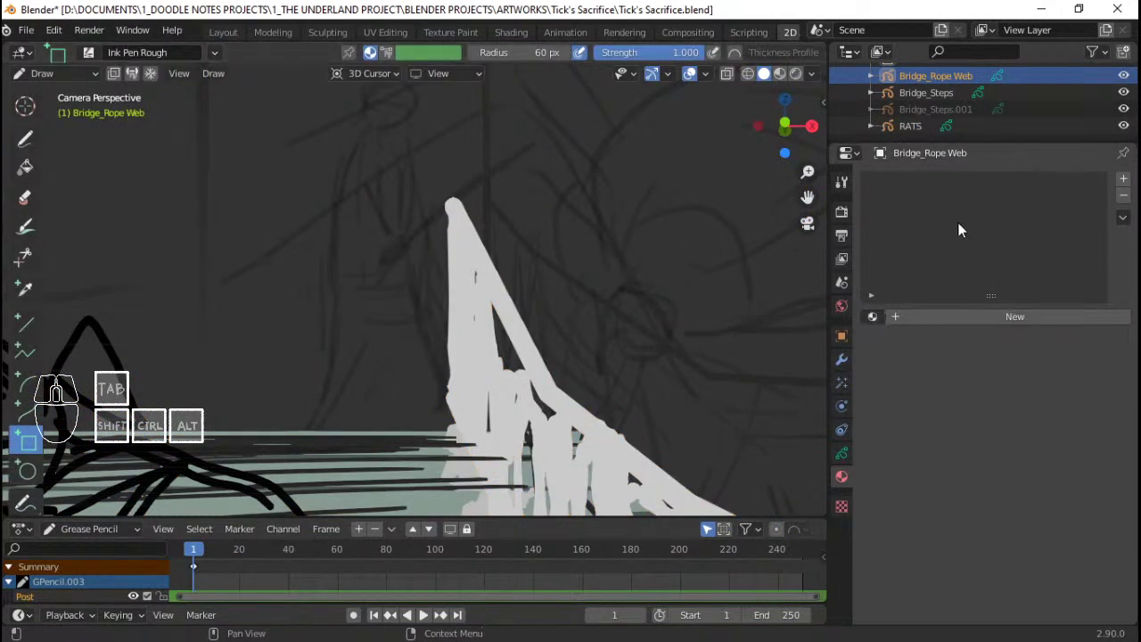
key(ctrl+shift+Tab)
key(ctrl+Tab)
key(ctrl+shift+Tab)
key(ctrl+Tab)
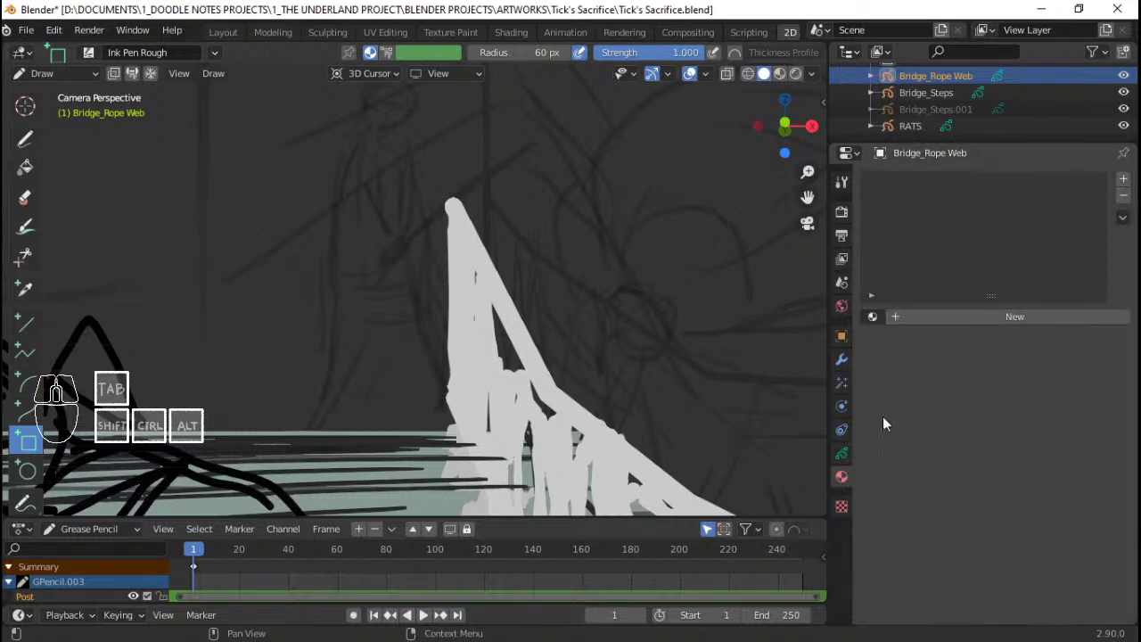
Hide and show the ROpe Web1 layer to check which strokes it holds
click(842, 457)
click(1079, 250)
click(1079, 249)
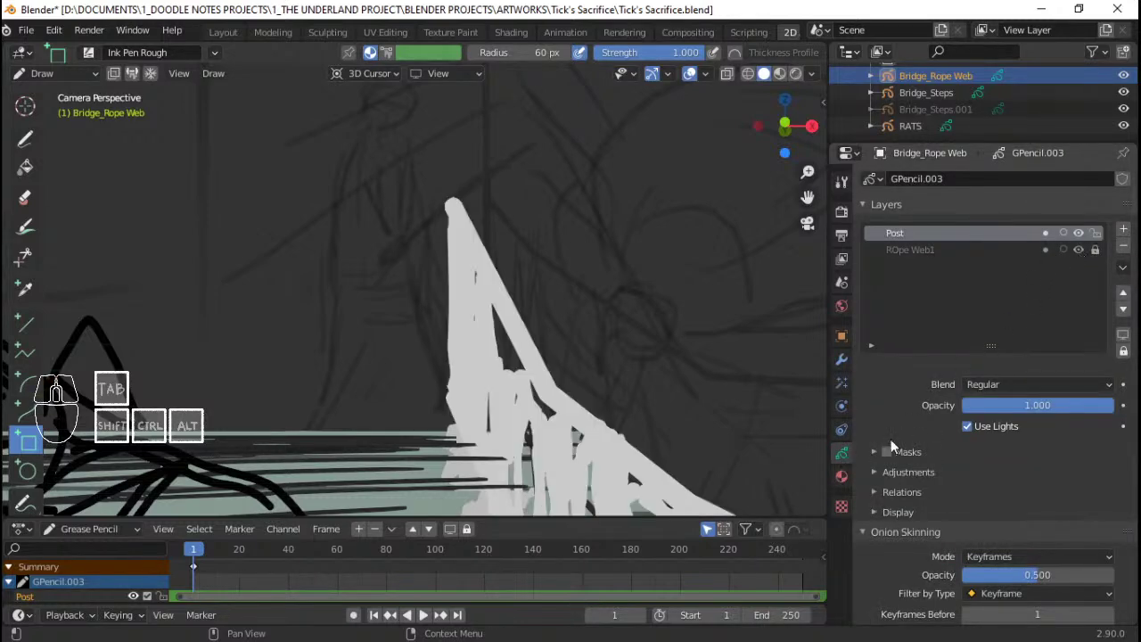
Try the existing Bridge_Steps_Top material and a new material on Bridge_Rope Web, undoing each
click(841, 477)
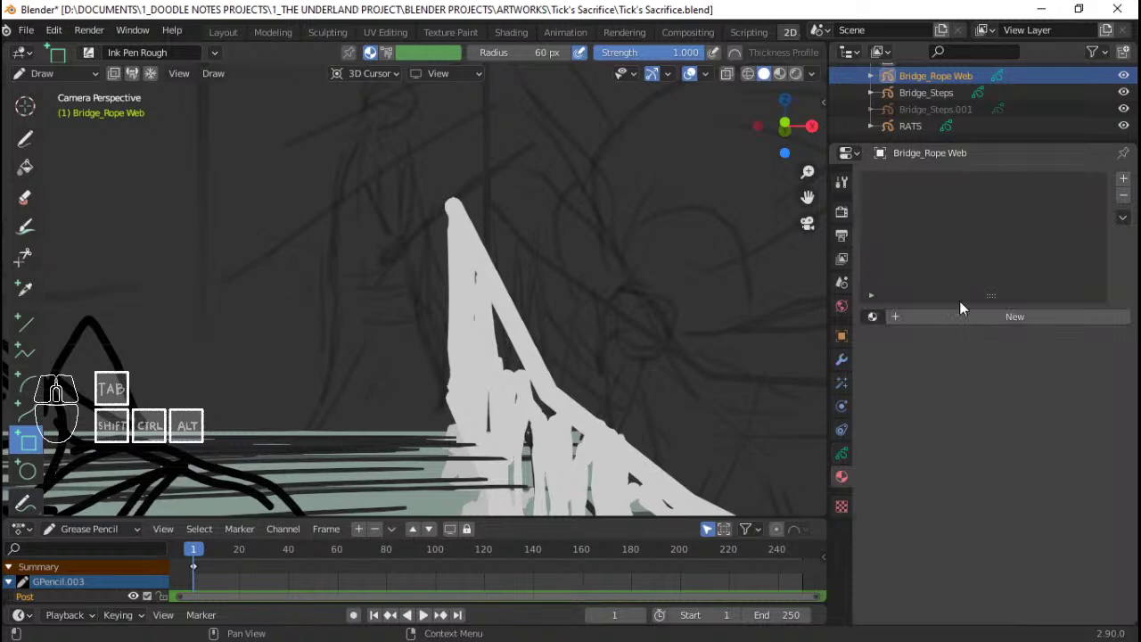
click(873, 317)
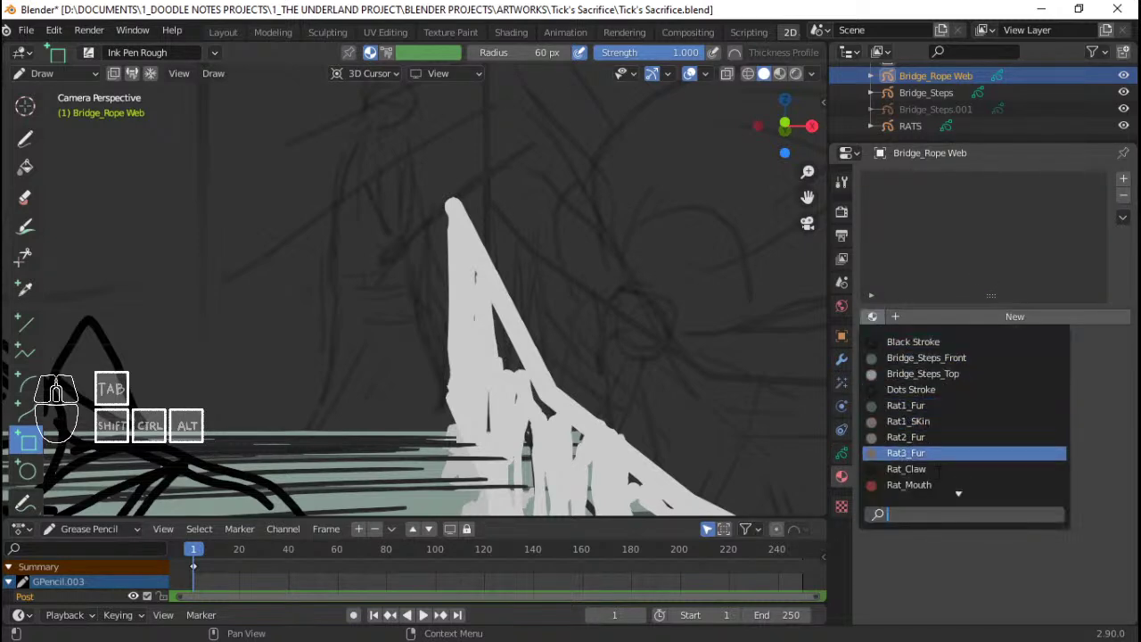
text(st)
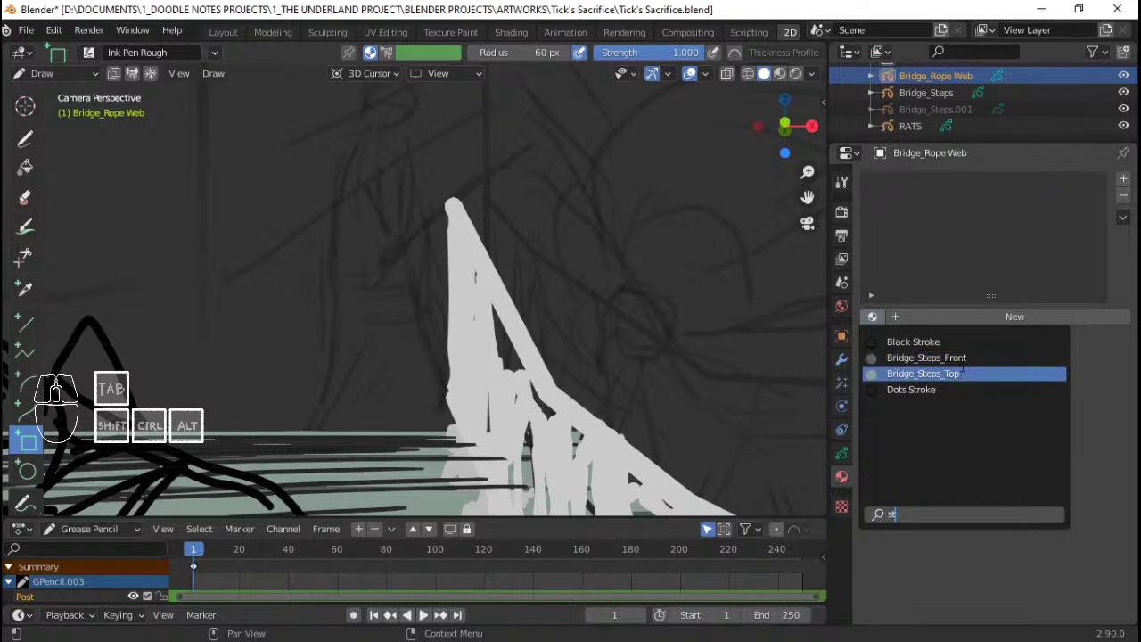
click(954, 373)
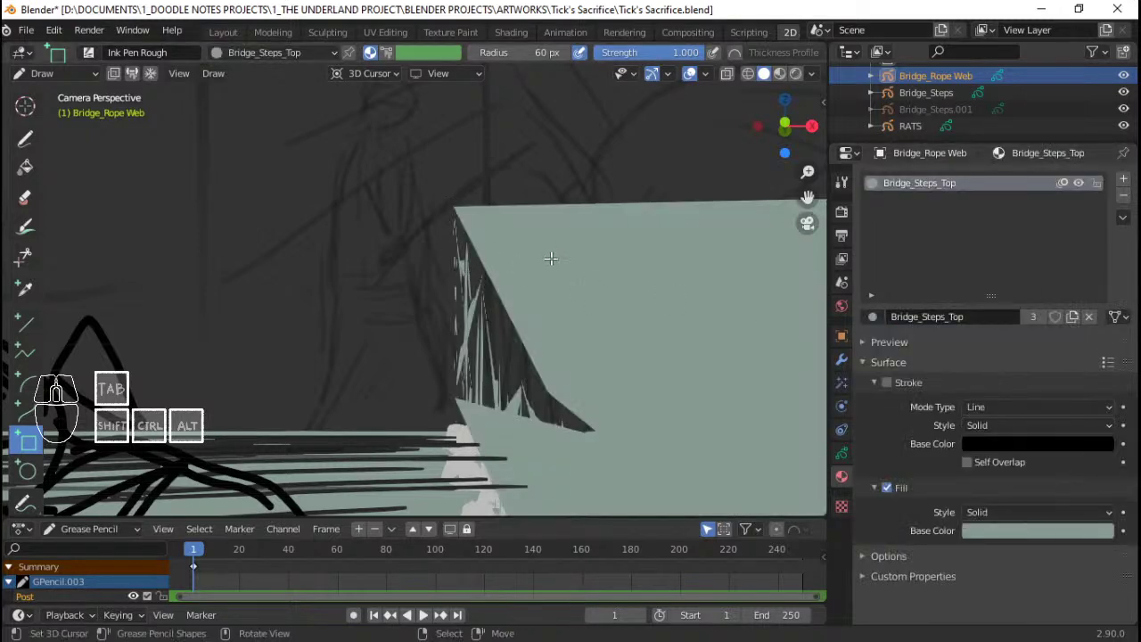
key(ctrl+z)
key(Escape)
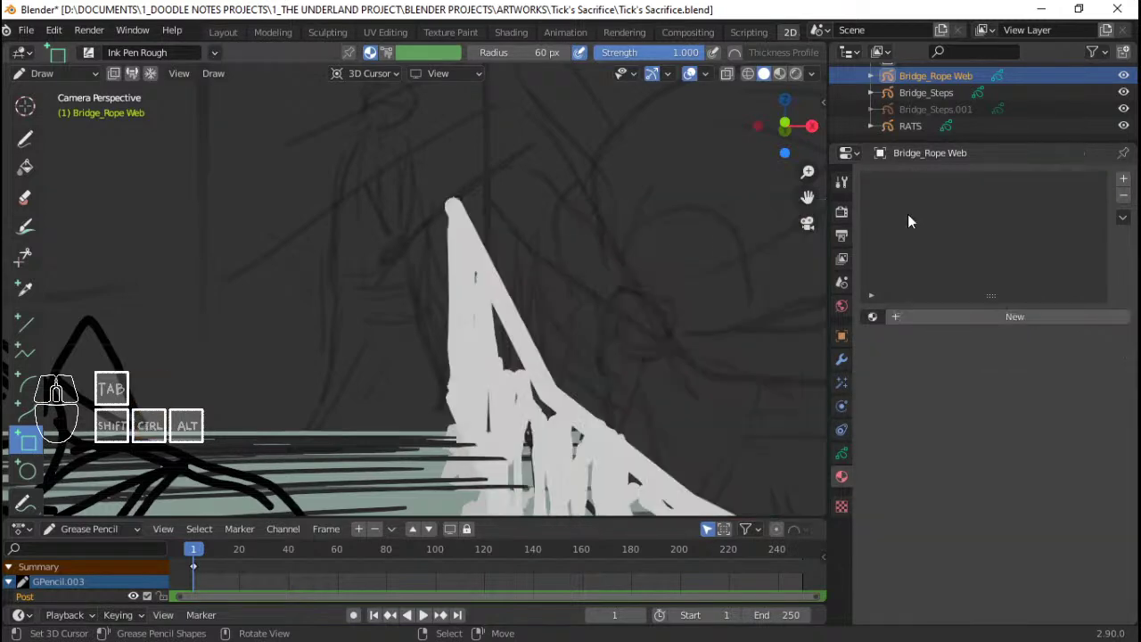
click(963, 317)
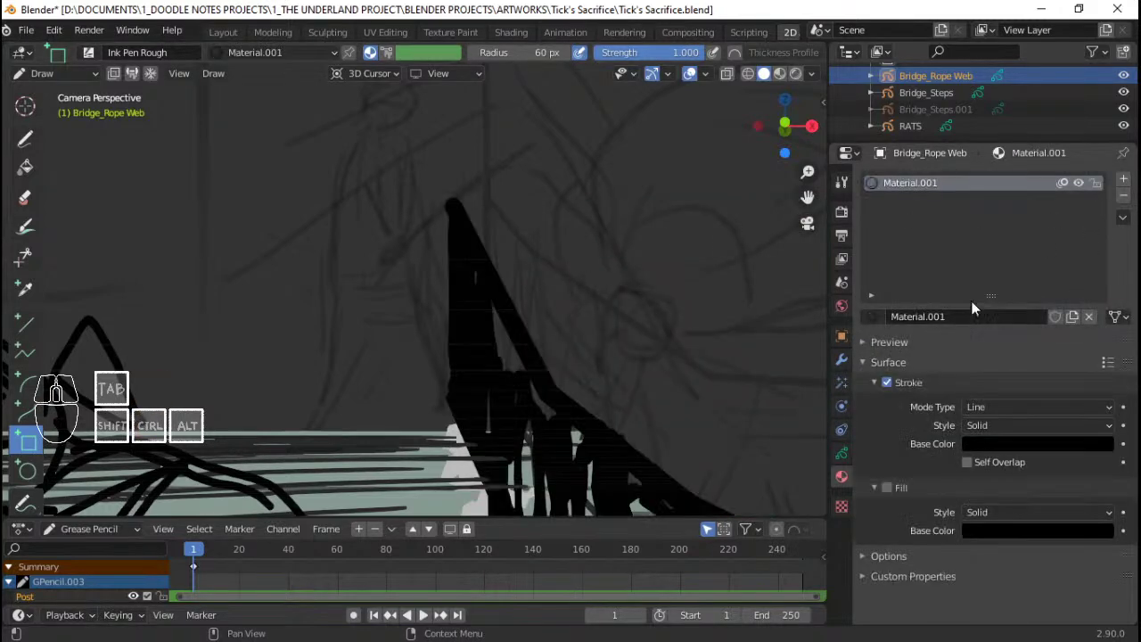
key(ctrl+z)
Assign the existing Rope Web material to Bridge_Rope Web and save the file
click(872, 316)
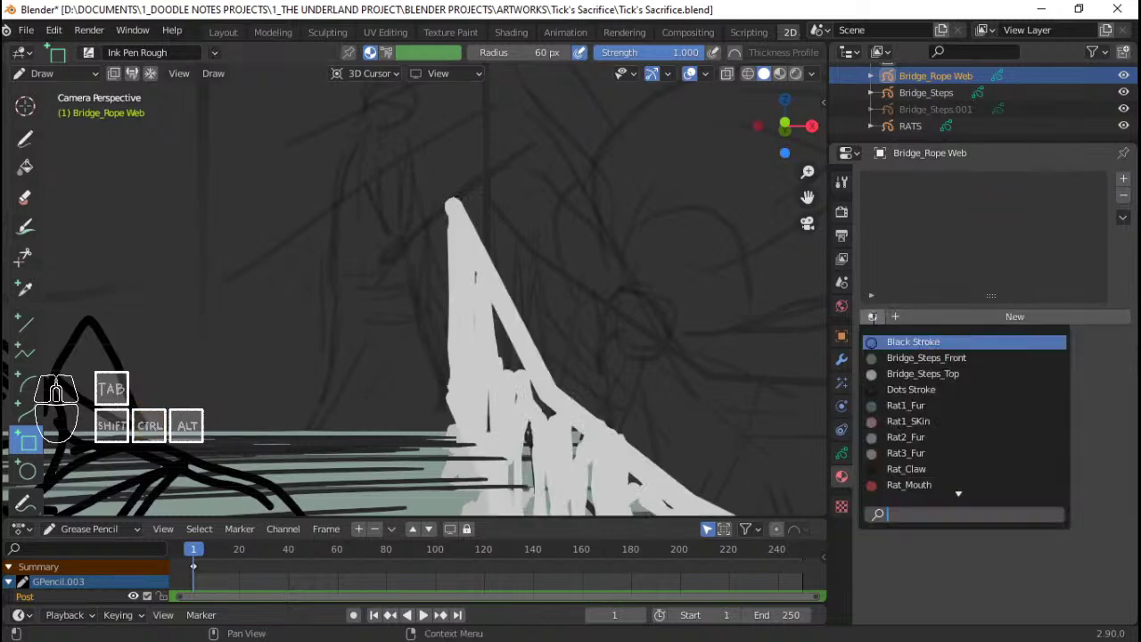
text(rop)
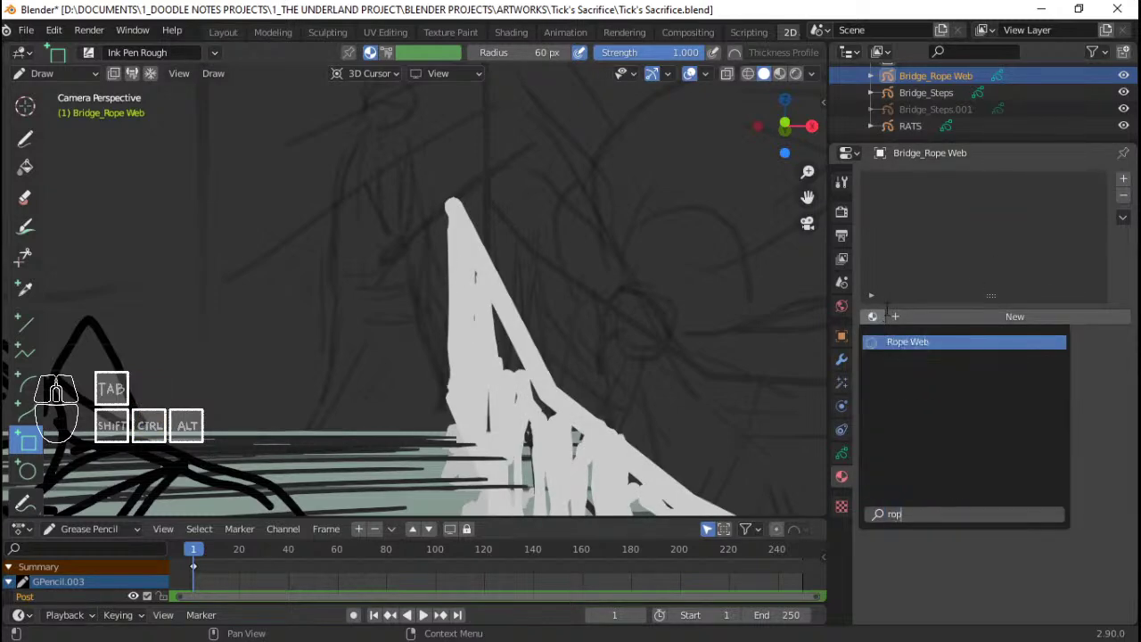
click(950, 353)
key(ctrl+s)
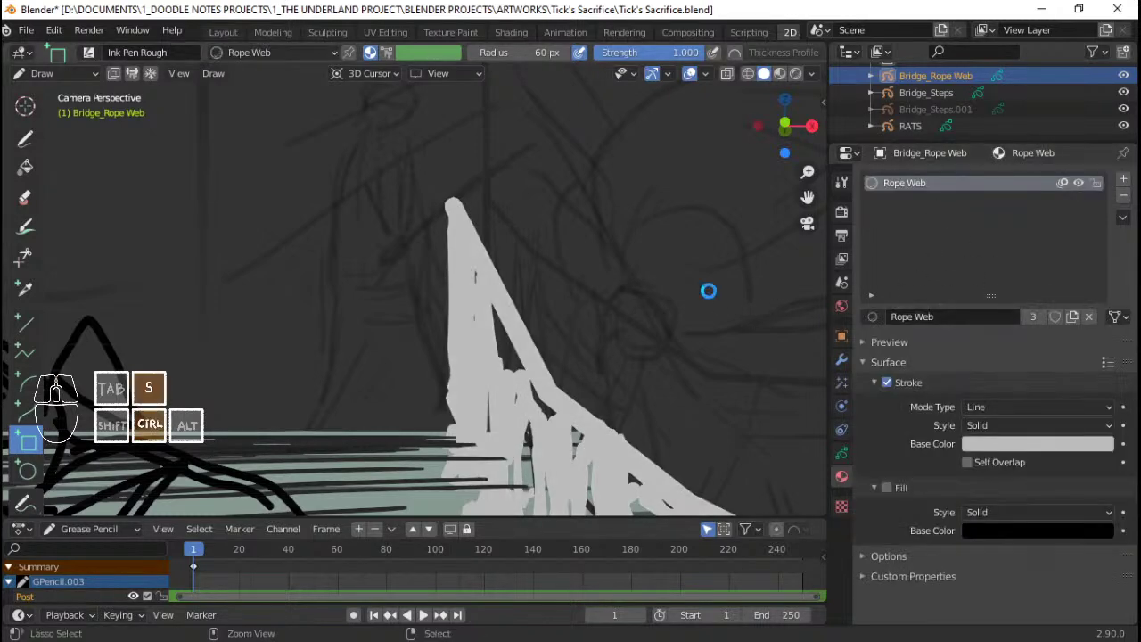
Enter Edit mode on Bridge_Rope Web and display the 3D cursor in the viewport at the bridge's far end
shift+middle_drag(568, 255, 576, 295)
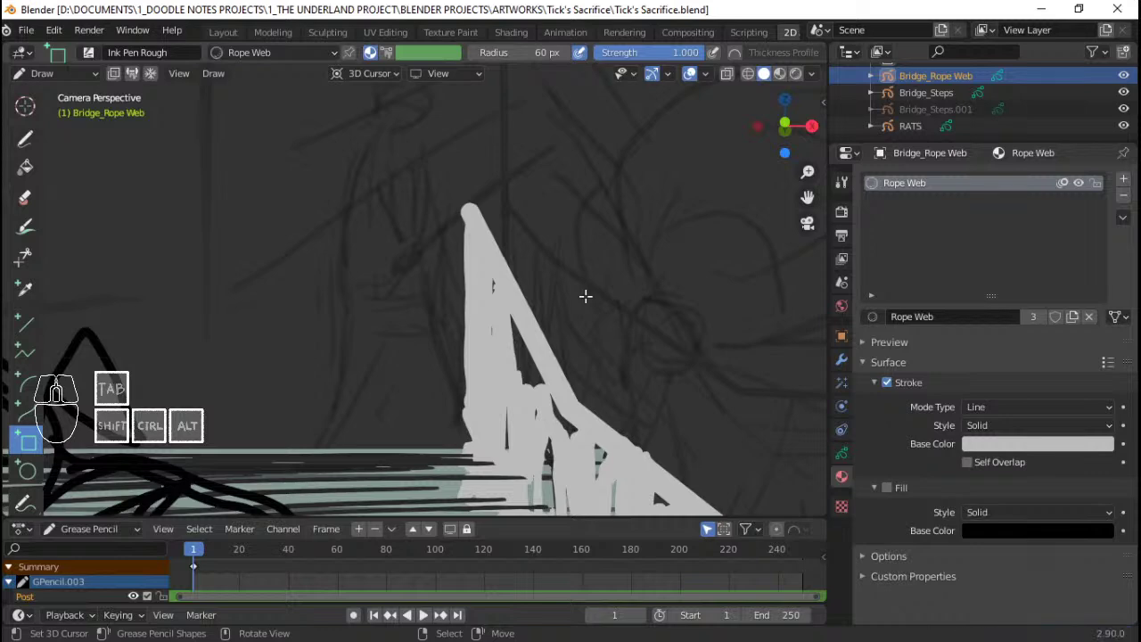
ctrl+middle_drag(595, 169, 646, 293)
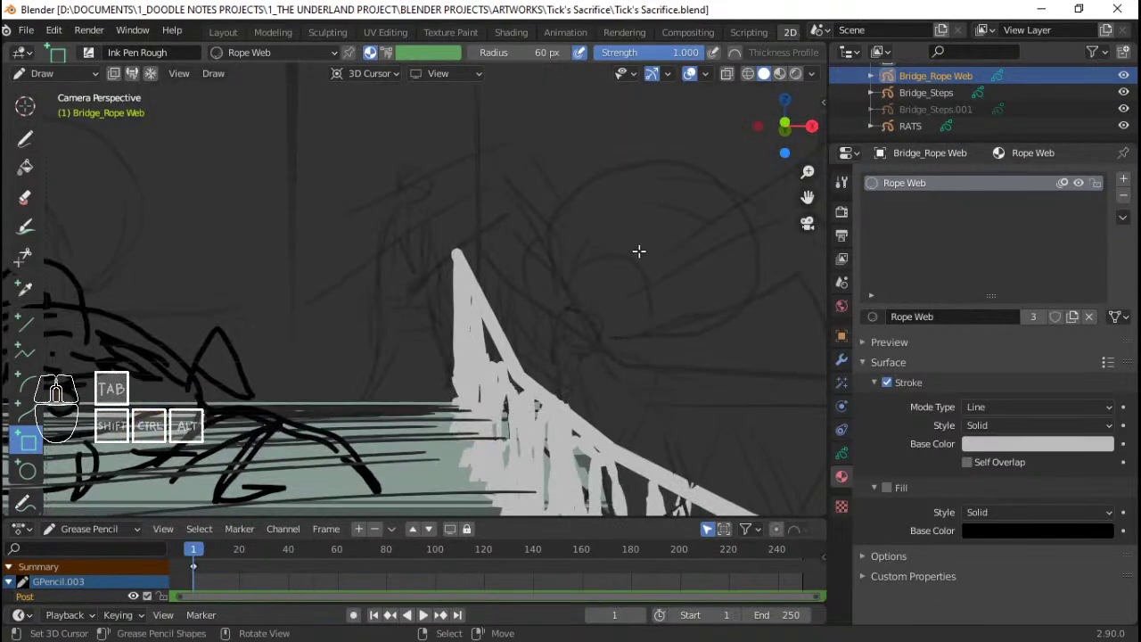
key(KP_0)
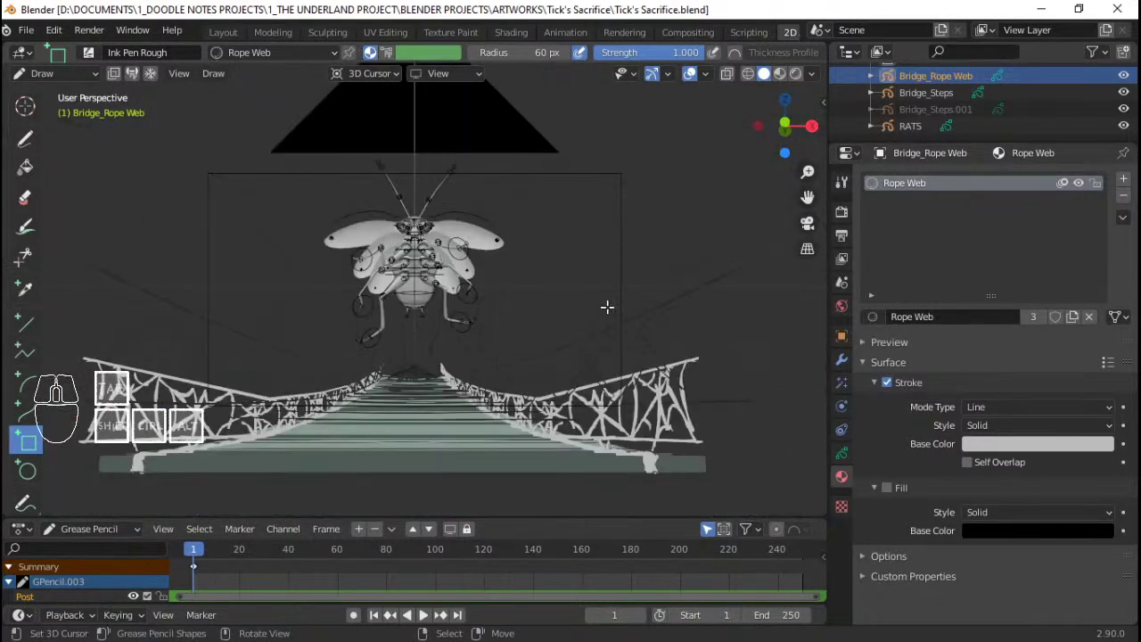
key(KP_1)
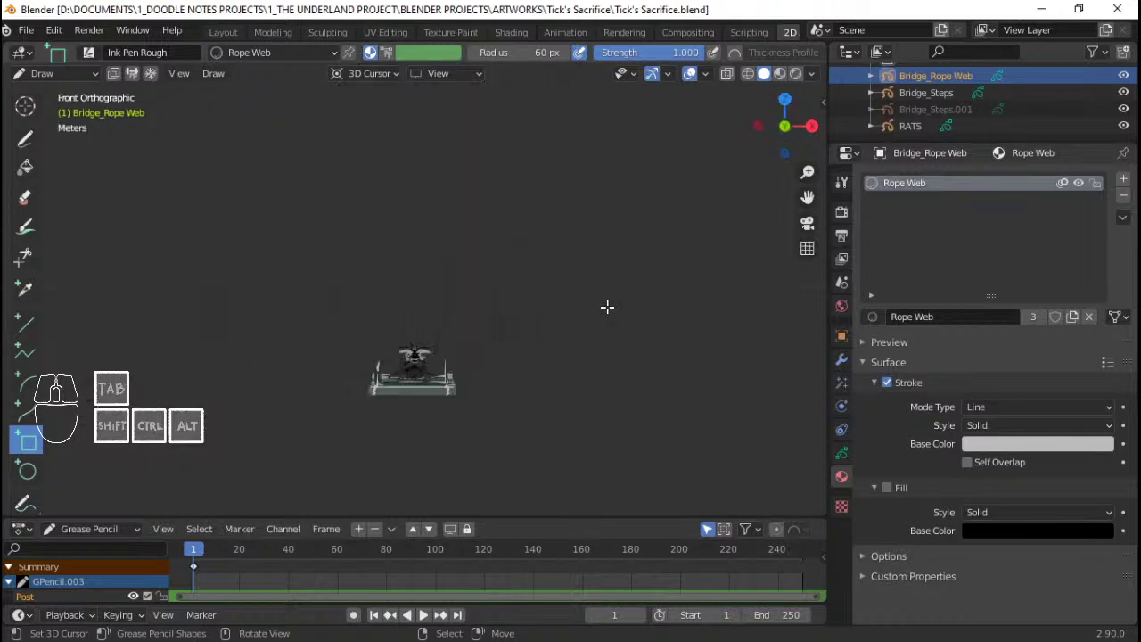
ctrl+middle_drag(543, 331, 517, 416)
shift+middle_drag(514, 374, 507, 222)
mouse_move(522, 426)
shift+middle_down()
mouse_move(497, 299)
mouse_move(508, 324)
mouse_move(539, 295)
mouse_move(612, 312)
shift+middle_up()
key(Tab)
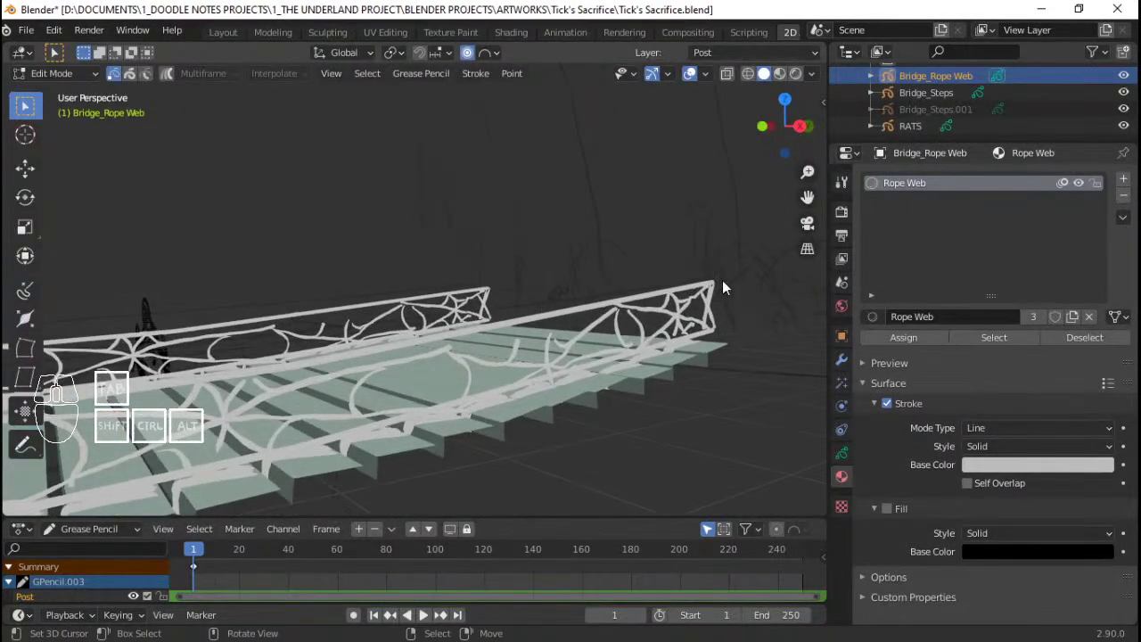
click(711, 76)
click(742, 190)
middle_drag(687, 236, 664, 257)
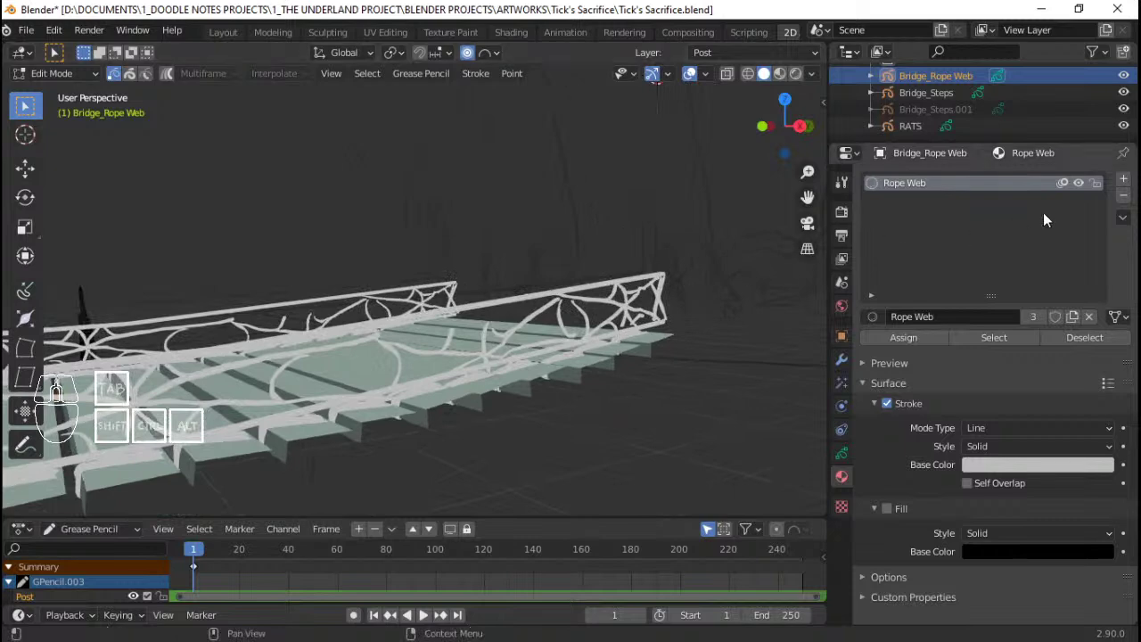
Unlock the ROpe Web1 layer and snap the 3D cursor to the top rope's far end point
click(841, 453)
key(Tab)
key(Tab)
click(668, 278)
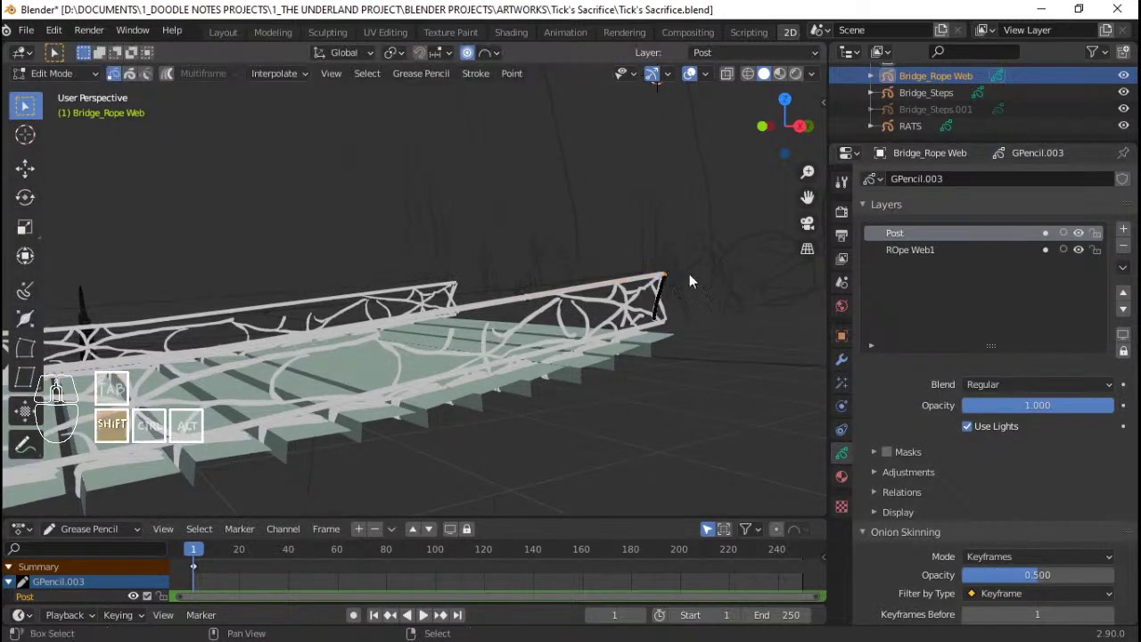
key(shift+s)
click(698, 371)
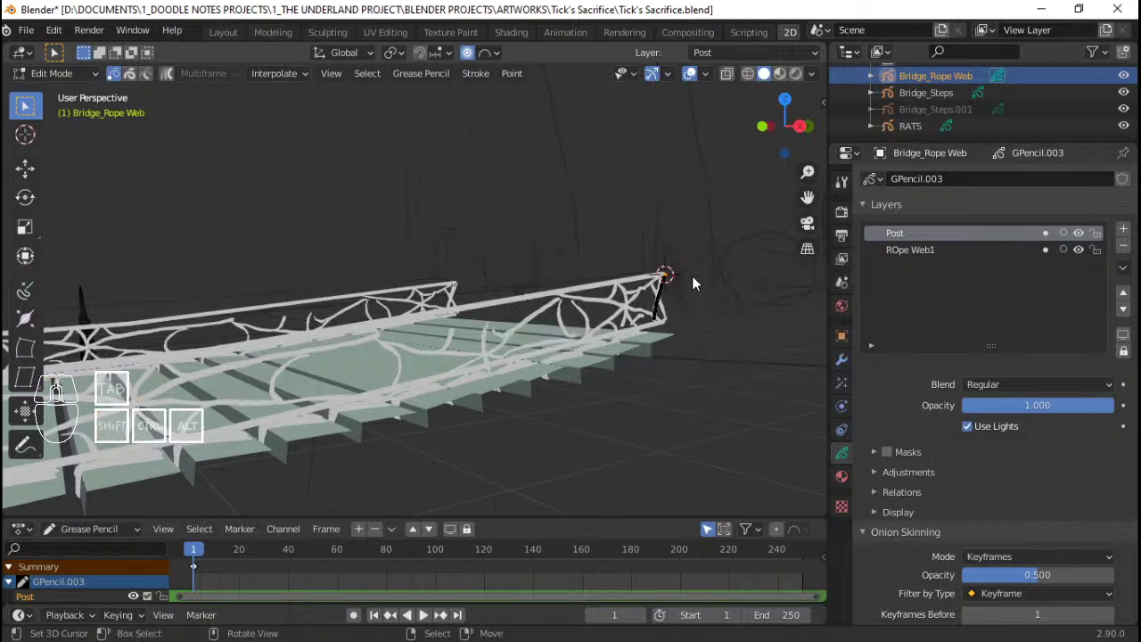
Return Bridge_Rope Web to Draw mode with the rope's far end in view and save the file
key(KP_1)
key(Tab)
middle_drag(573, 355, 148, 158)
key(KP_1)
key(ctrl+s)
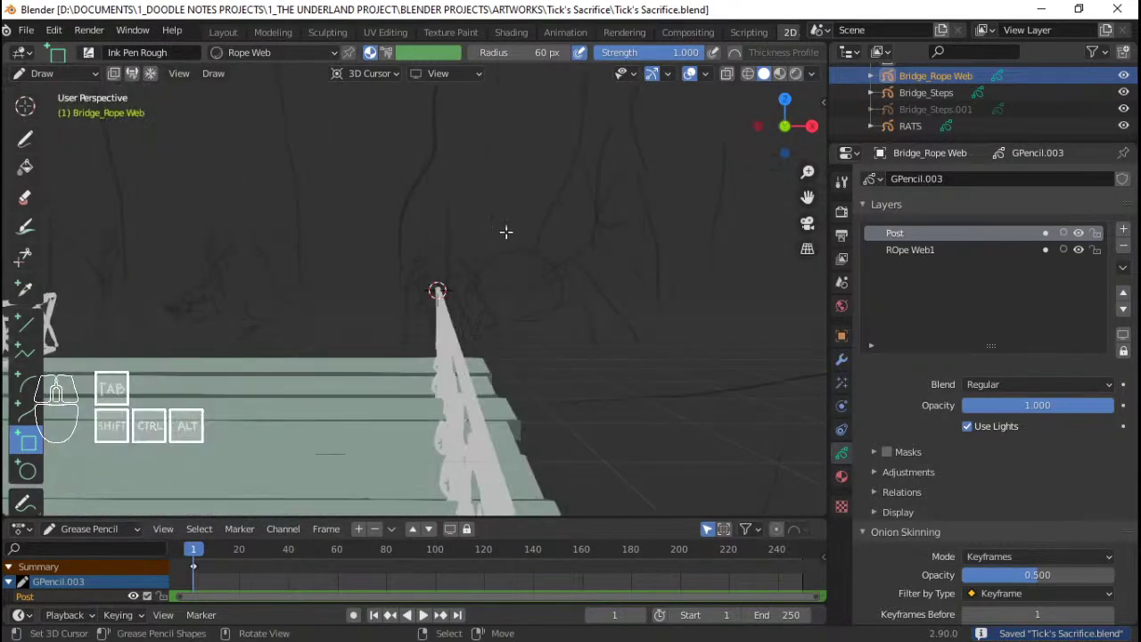
Add a second material slot to Bridge_Rope Web, assign it the existing Bridge_Steps_Front material, and face the post location in front view
click(841, 478)
click(1099, 194)
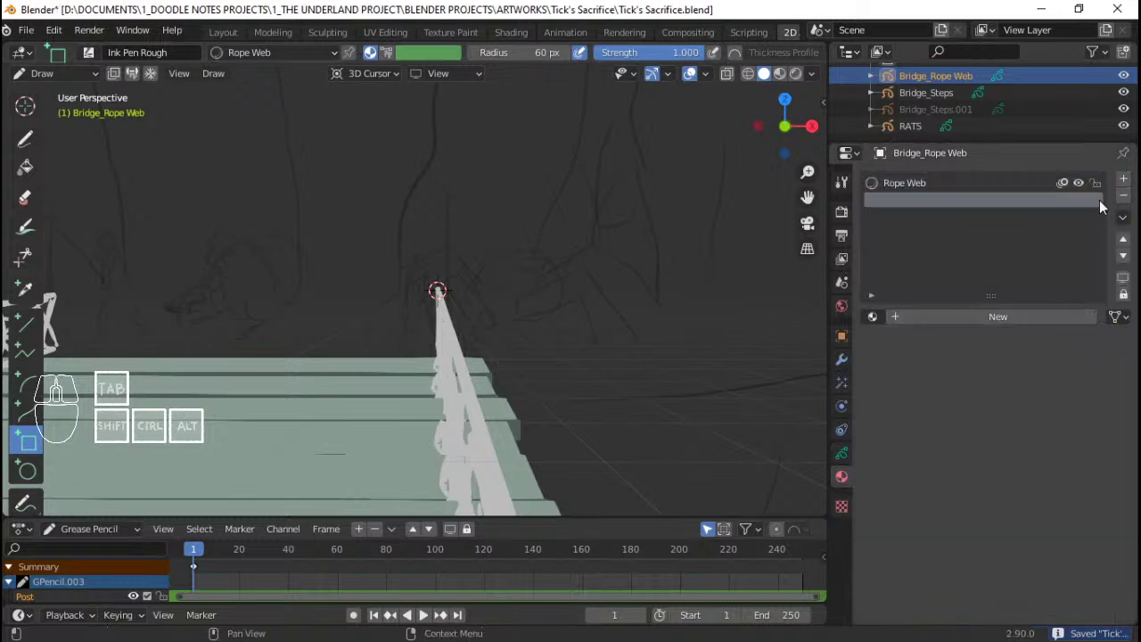
click(872, 317)
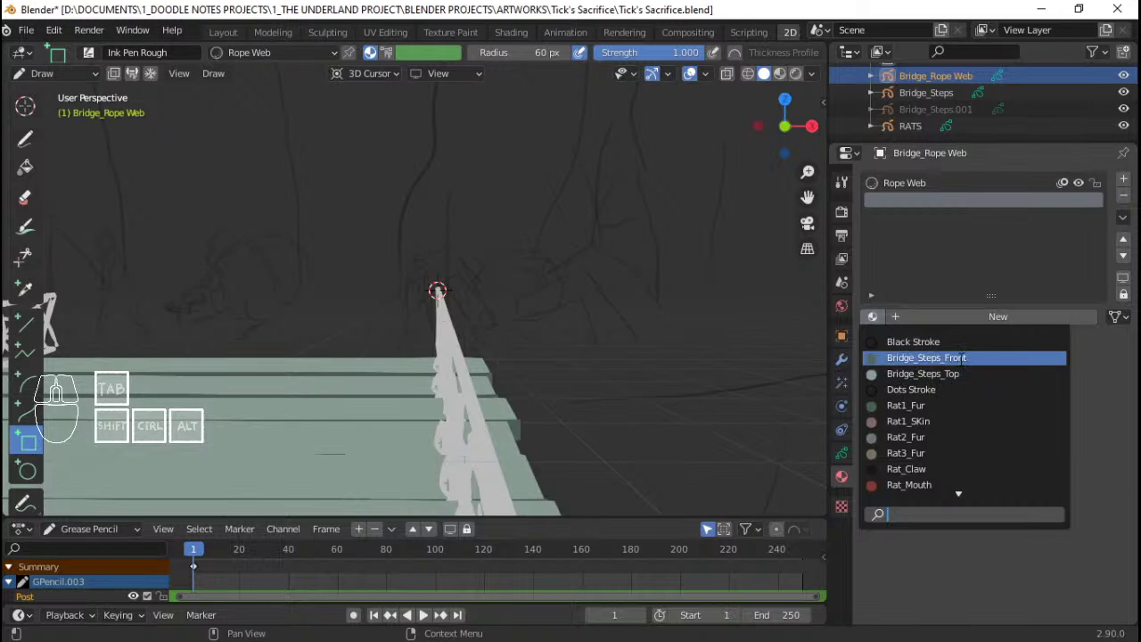
click(961, 360)
shift+middle_drag(448, 234, 454, 231)
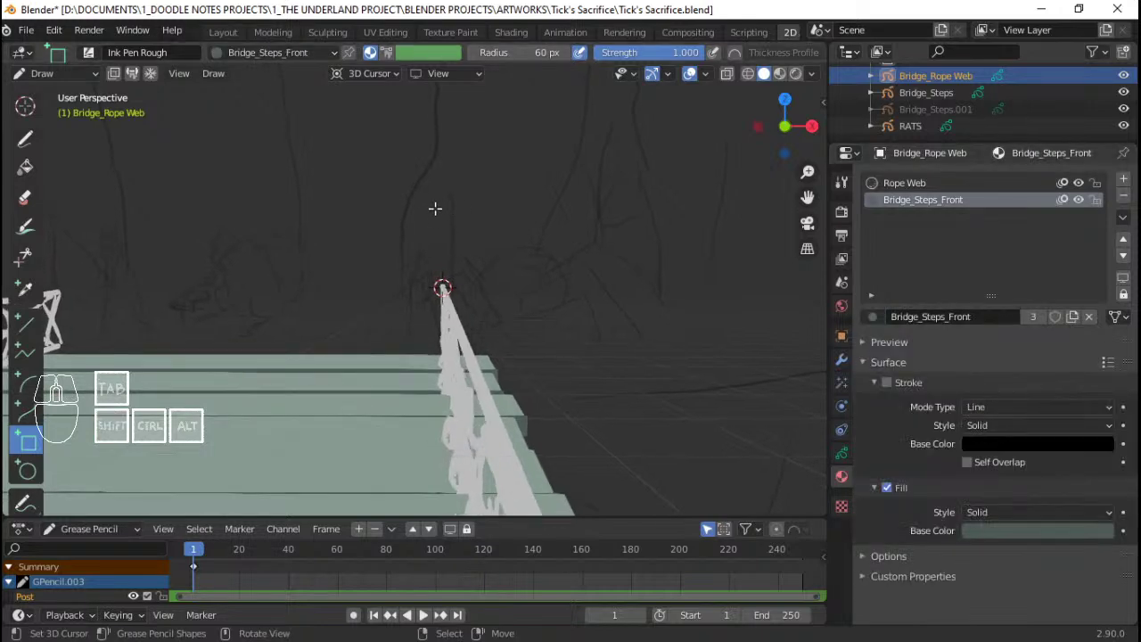
key(KP_1)
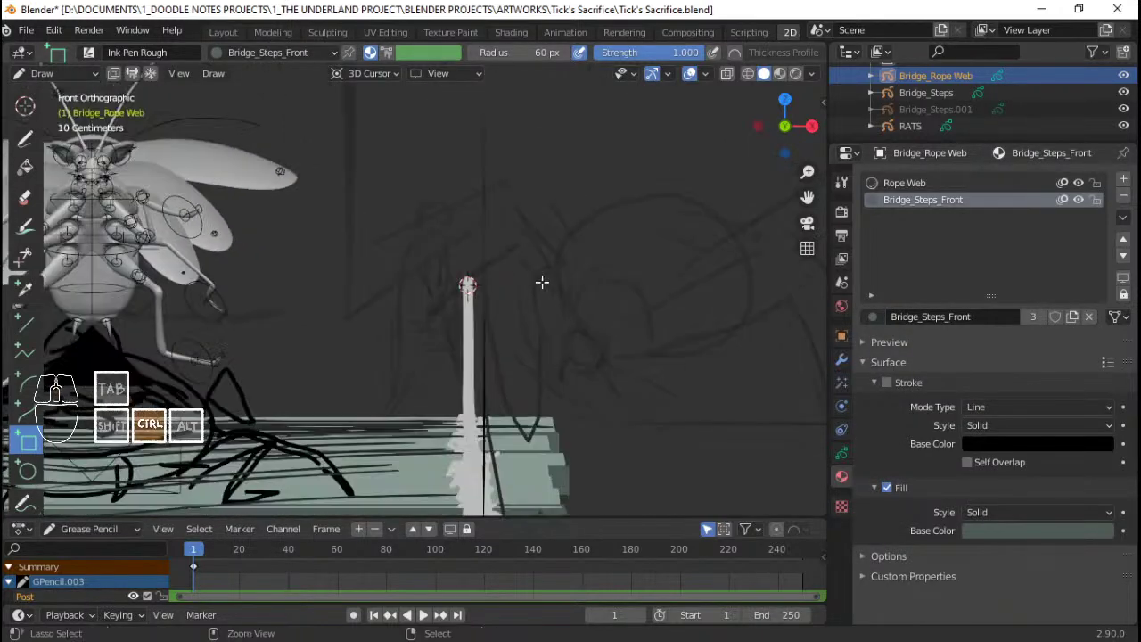
Save the file and draw a tall filled rectangle as a post around the 3D cursor, from above the rope's end down to the deck
key(ctrl+s)
shift+middle_drag(523, 273, 527, 318)
shift+middle_drag(480, 282, 475, 247)
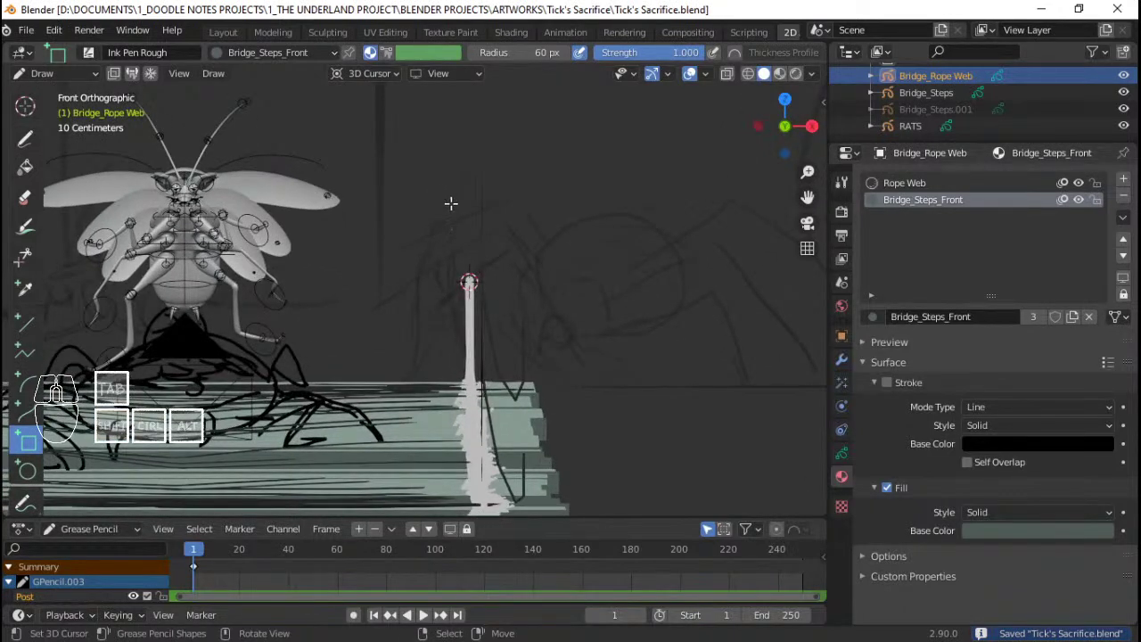
mouse_move(445, 200)
mouse_down()
mouse_move(489, 314)
mouse_move(496, 400)
mouse_up()
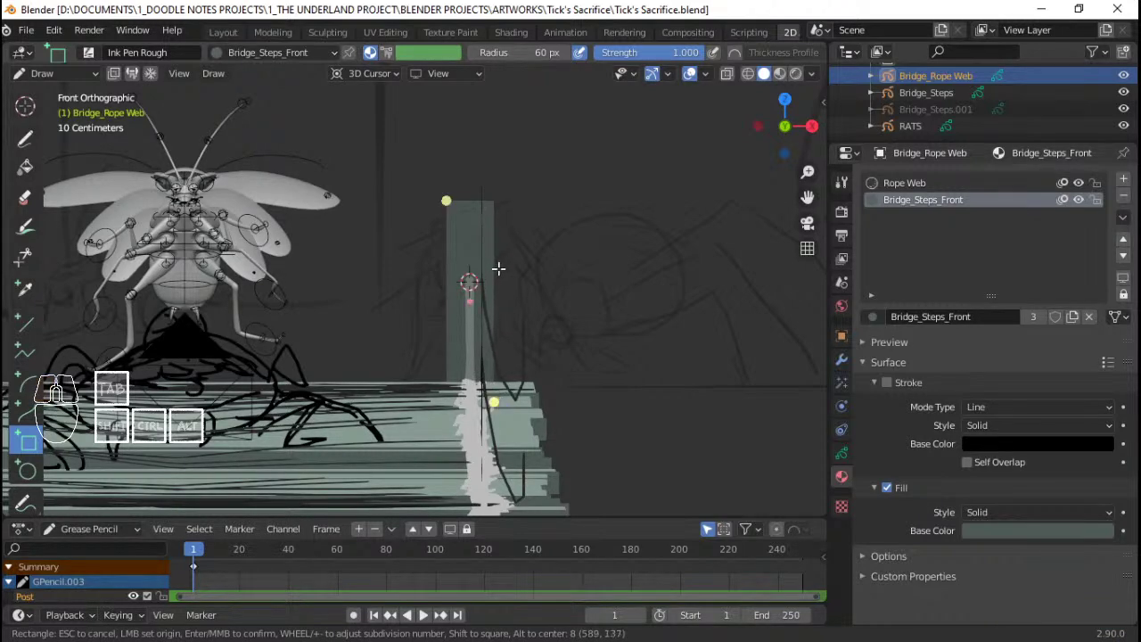
key(Return)
key(KP_0)
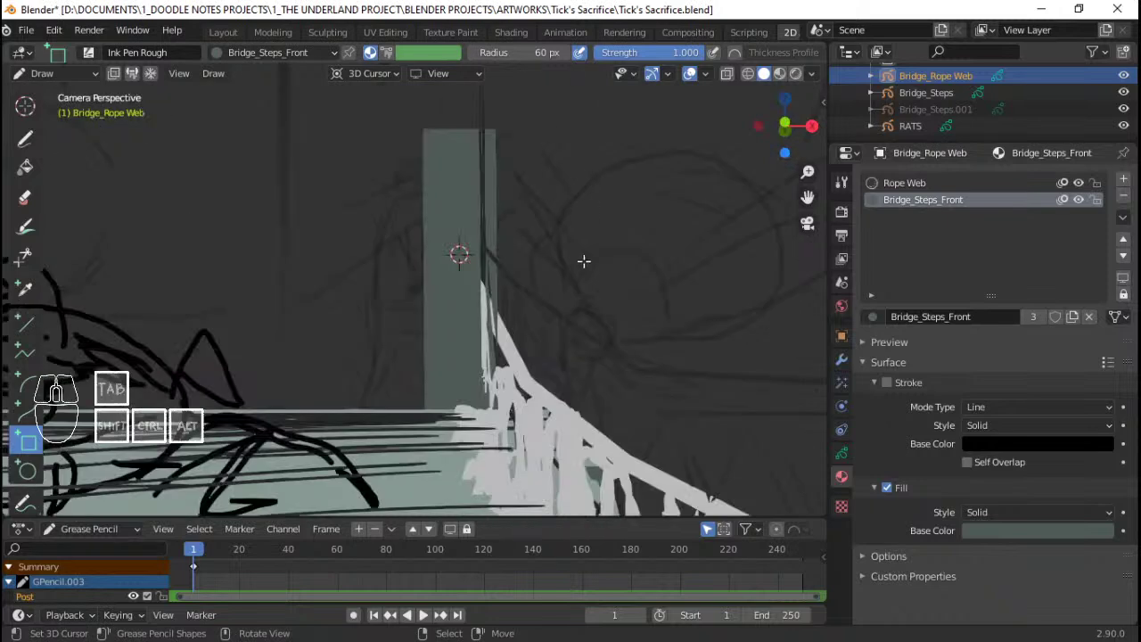
Lock the ROpe Web1 layer and narrow the selected post by scaling it along the X axis in Edit mode, returning to Draw mode
key(Tab)
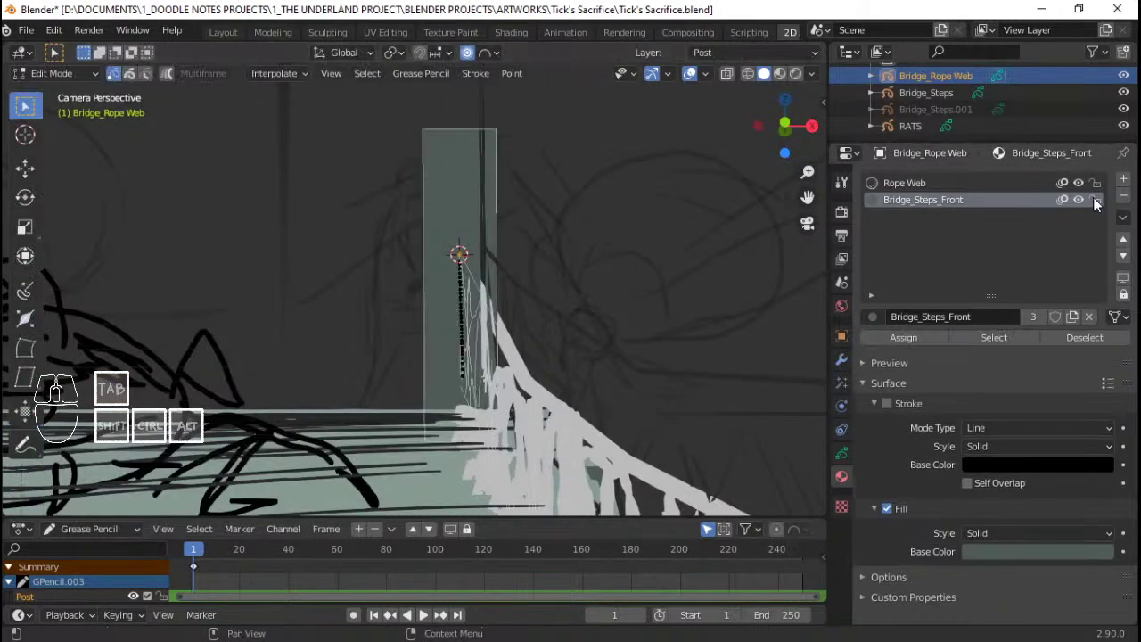
click(841, 454)
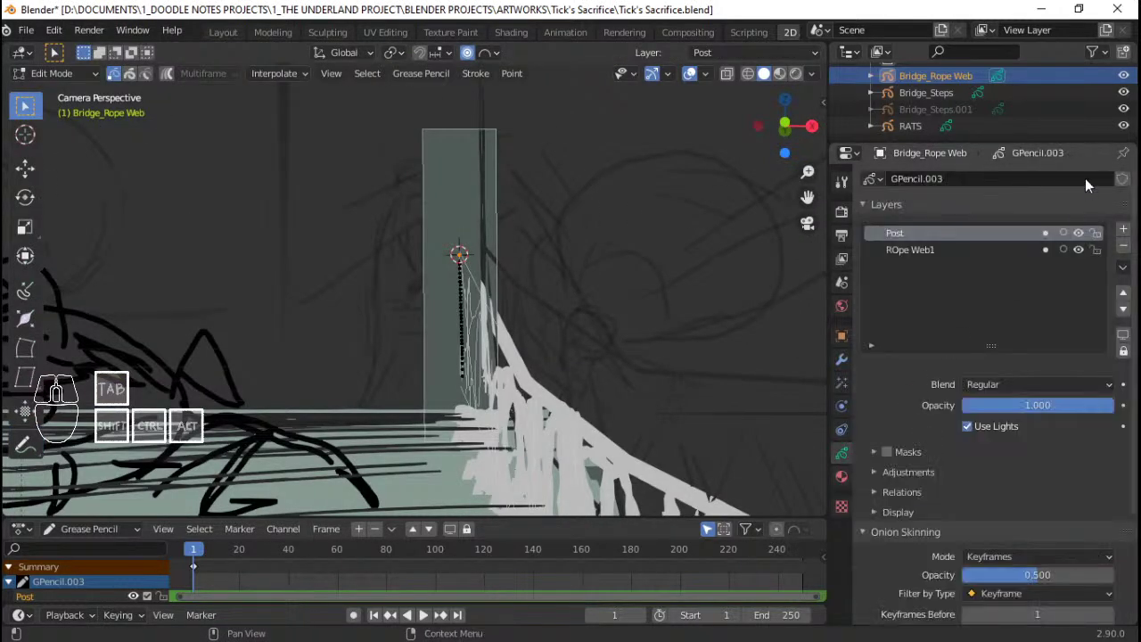
click(1096, 250)
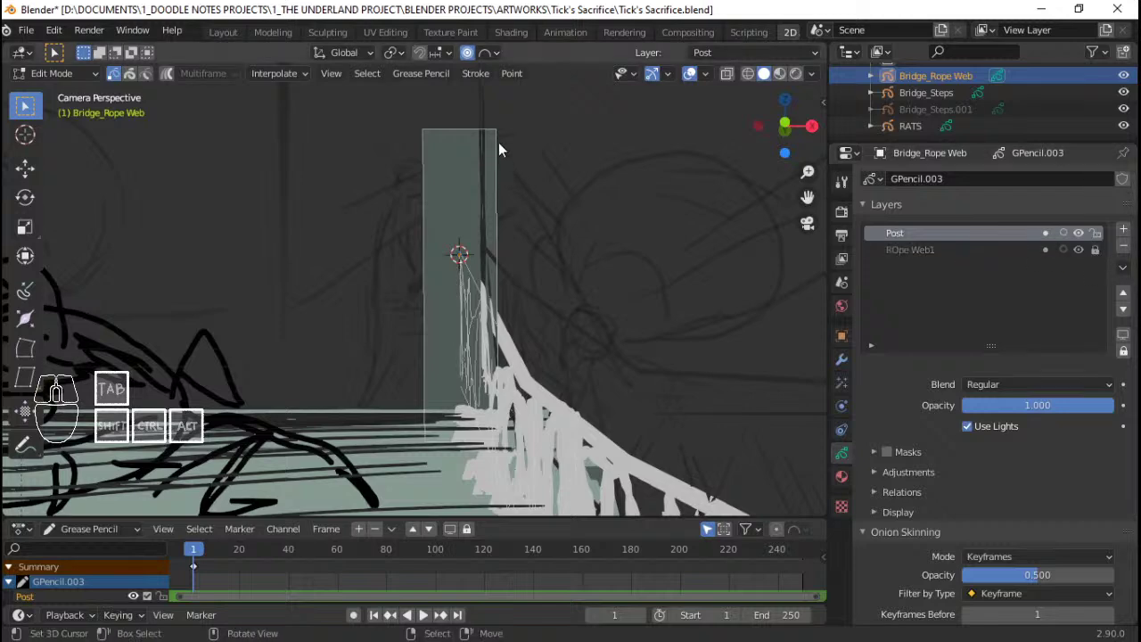
key(s)
key(x)
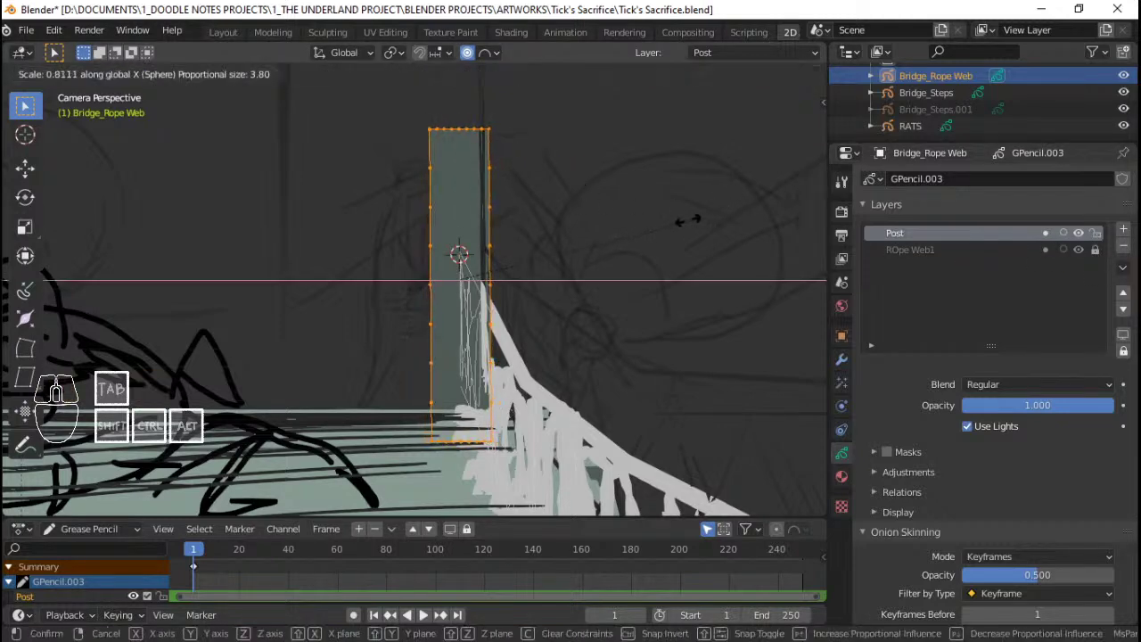
click(623, 226)
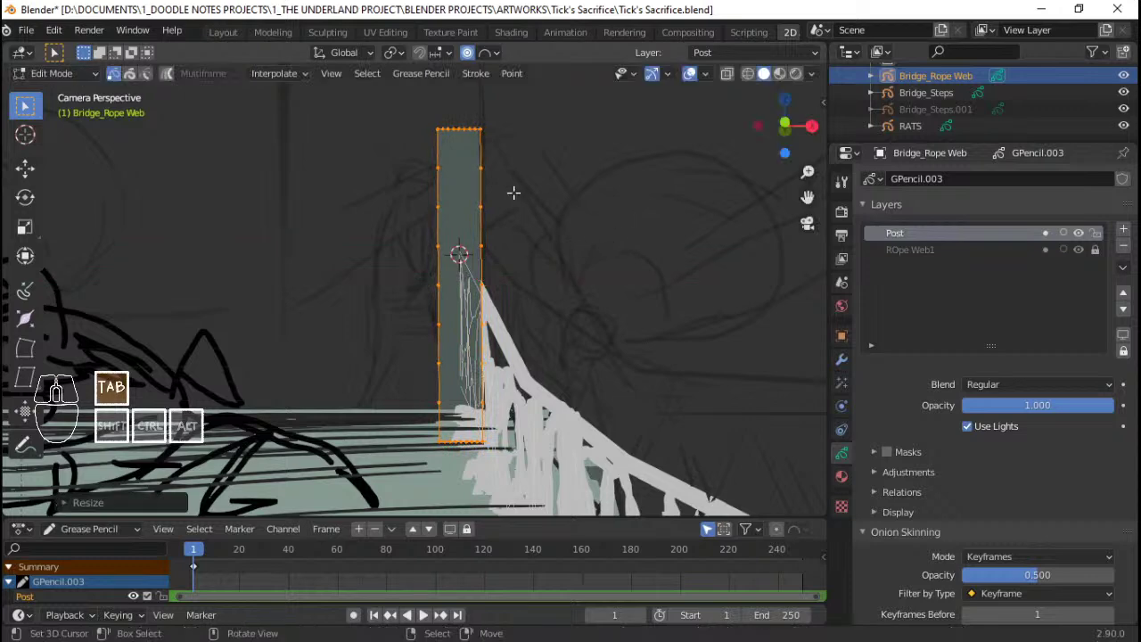
key(Tab)
Set the stroke depth order of Bridge_Rope Web to 3D Location
ctrl+middle_drag(509, 227, 508, 196)
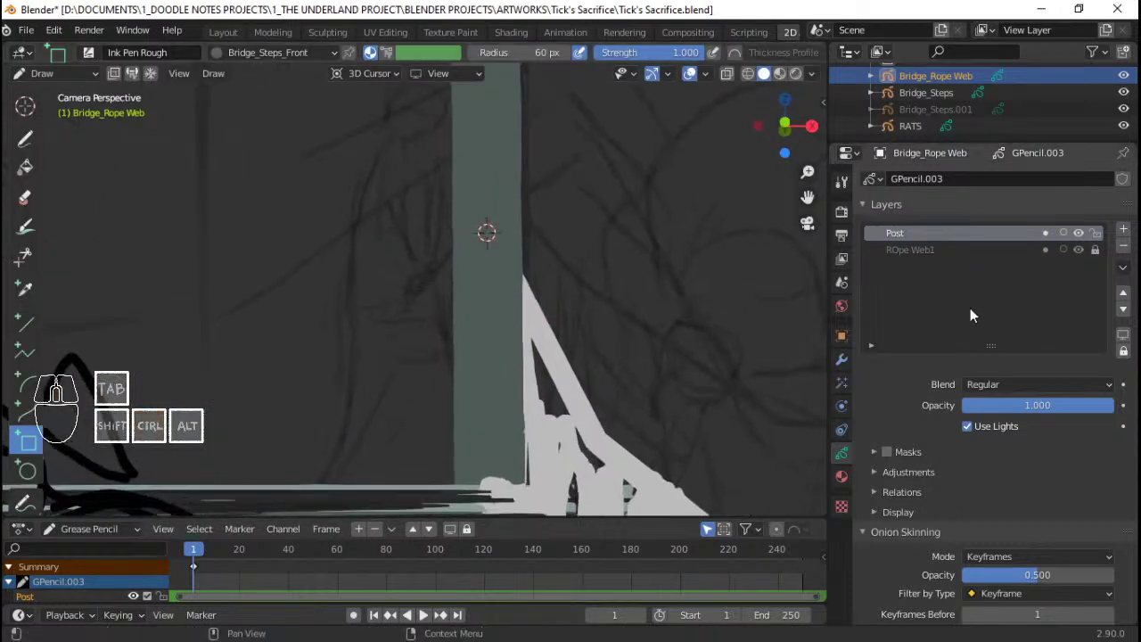
scroll(995, 491, down, 4)
click(932, 575)
scroll(976, 566, down, 2)
click(1000, 541)
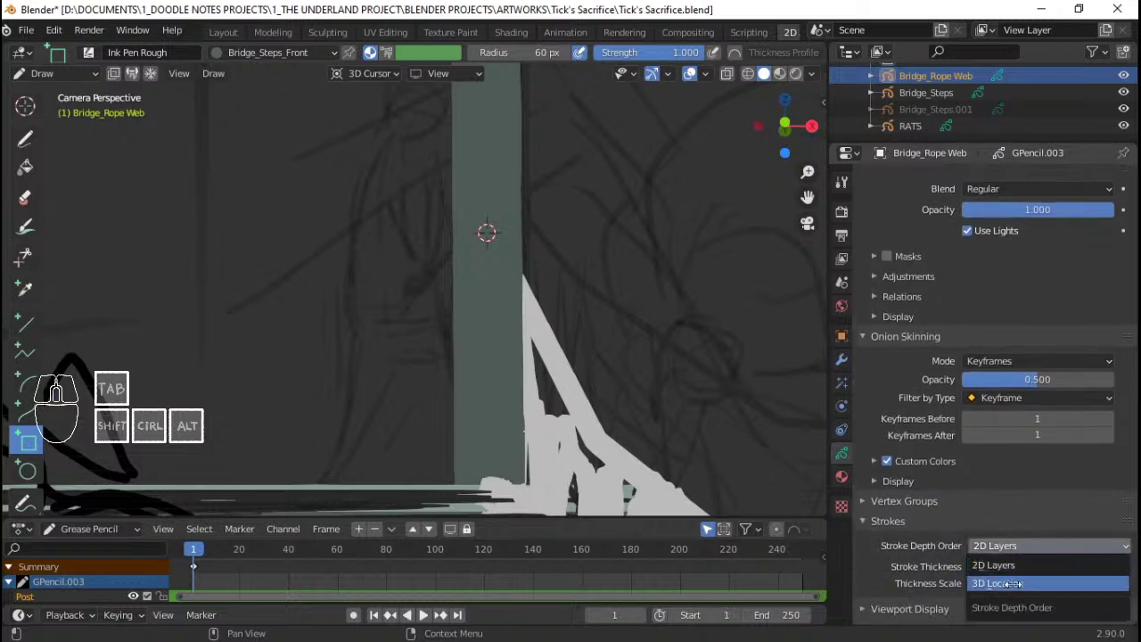
click(997, 583)
mouse_move(687, 395)
ctrl+middle_down()
mouse_move(515, 275)
mouse_move(502, 309)
mouse_move(490, 269)
mouse_move(459, 255)
mouse_move(473, 295)
mouse_move(554, 253)
ctrl+middle_up()
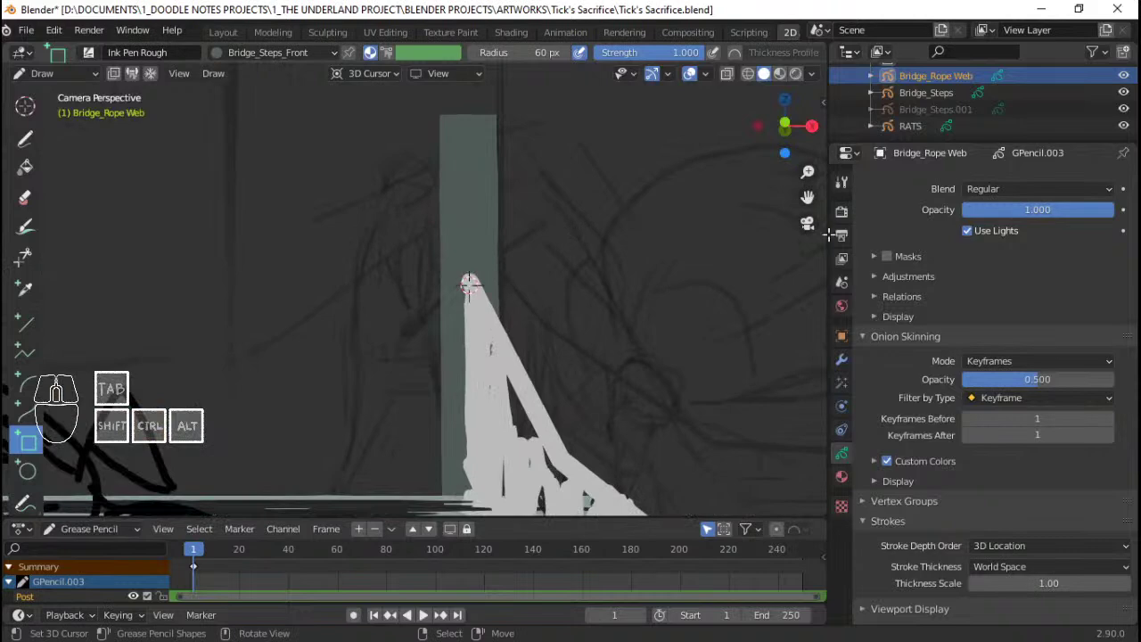
Move the Post layer below ROpe Web1 in the layer list and save the file
click(842, 477)
click(845, 453)
scroll(1011, 232, up, 5)
click(1124, 305)
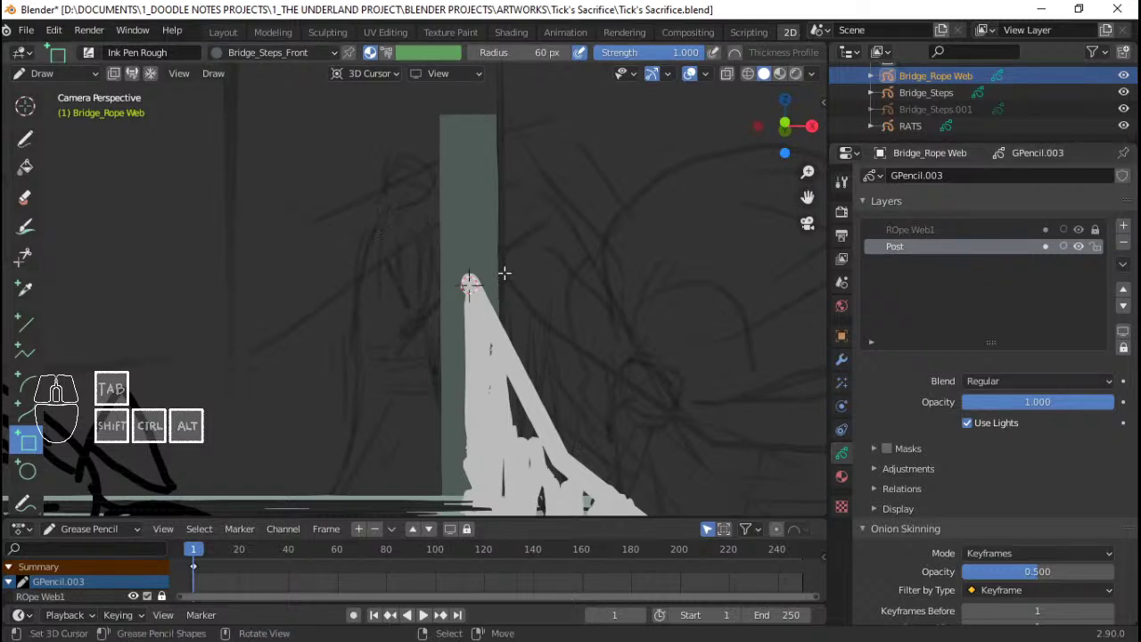
scroll(500, 263, up, 1)
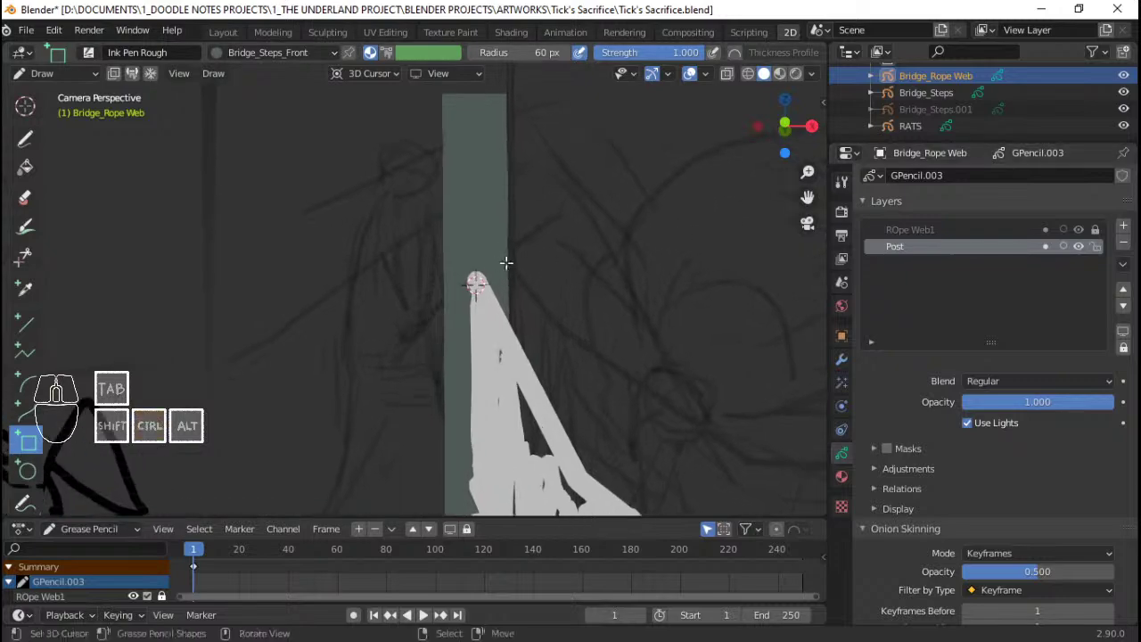
key(ctrl+s)
ctrl+middle_drag(552, 270, 524, 234)
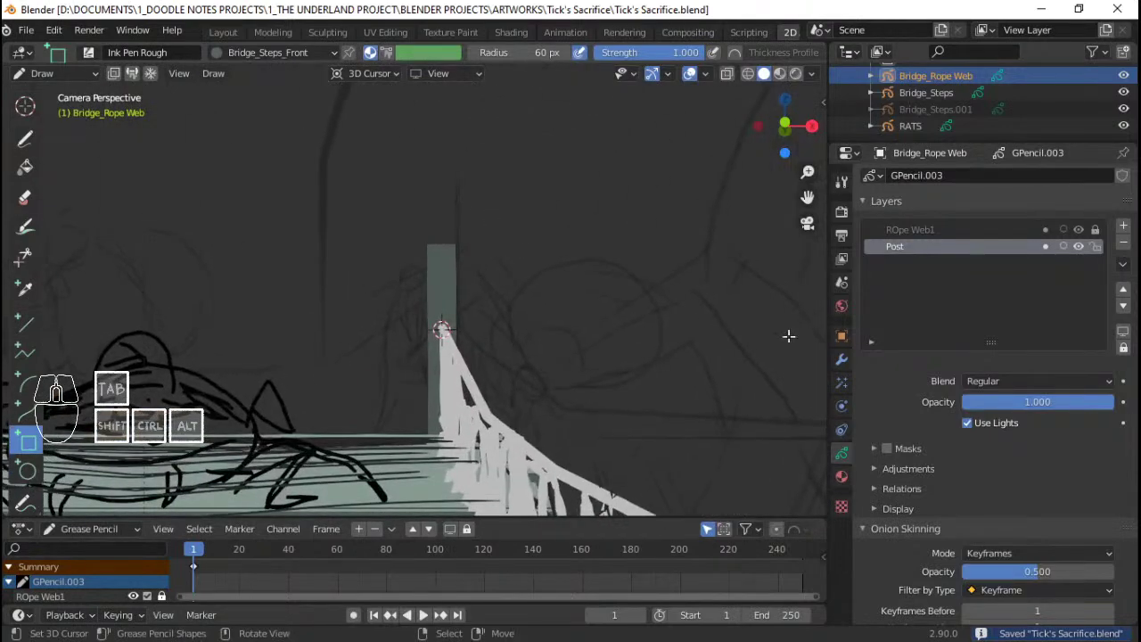
Add a third material slot to Bridge_Rope Web and assign it the existing Bridge_Steps_Top material
click(841, 476)
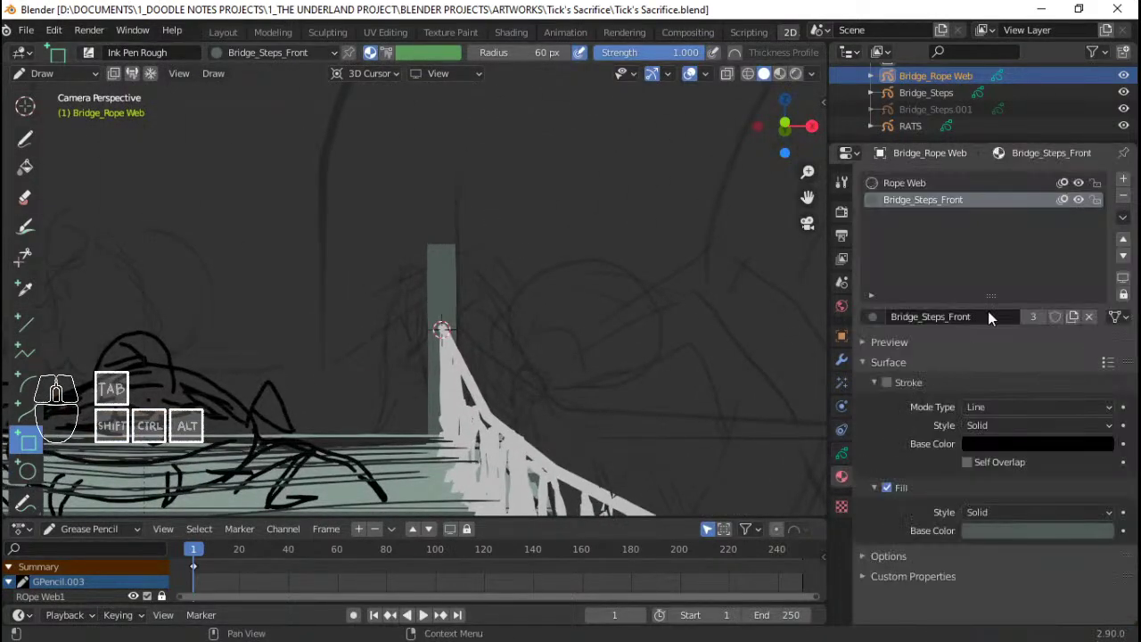
click(1123, 182)
click(873, 317)
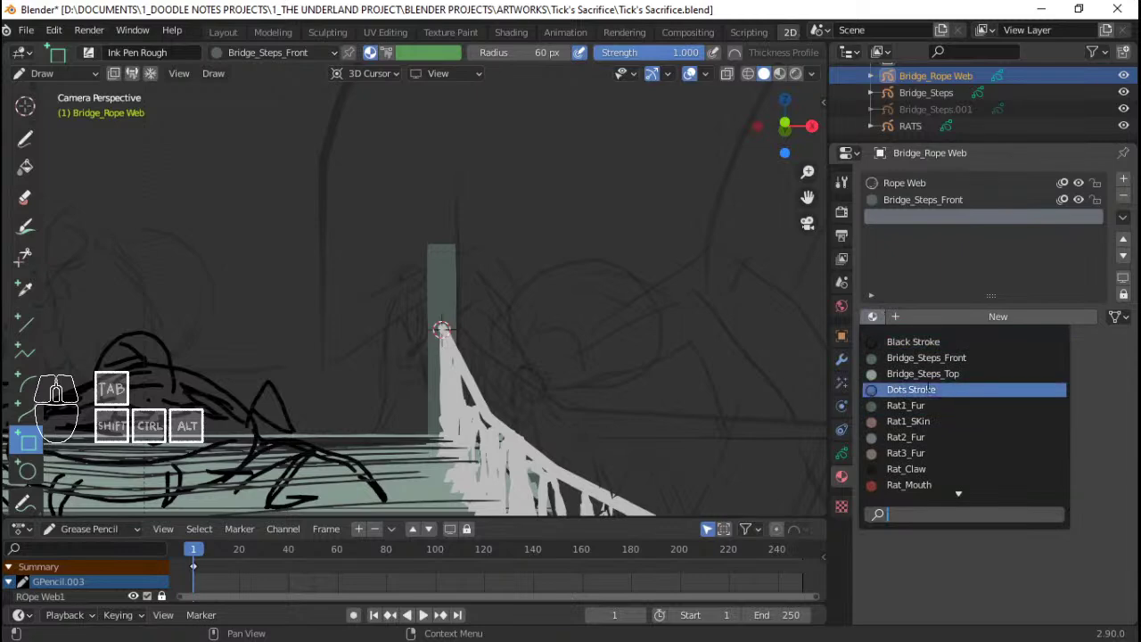
click(954, 374)
Draw a freehand bowl-shaped cap on top of the post in Bridge_Steps_Top with the Draw tool
ctrl+middle_drag(494, 257, 458, 238)
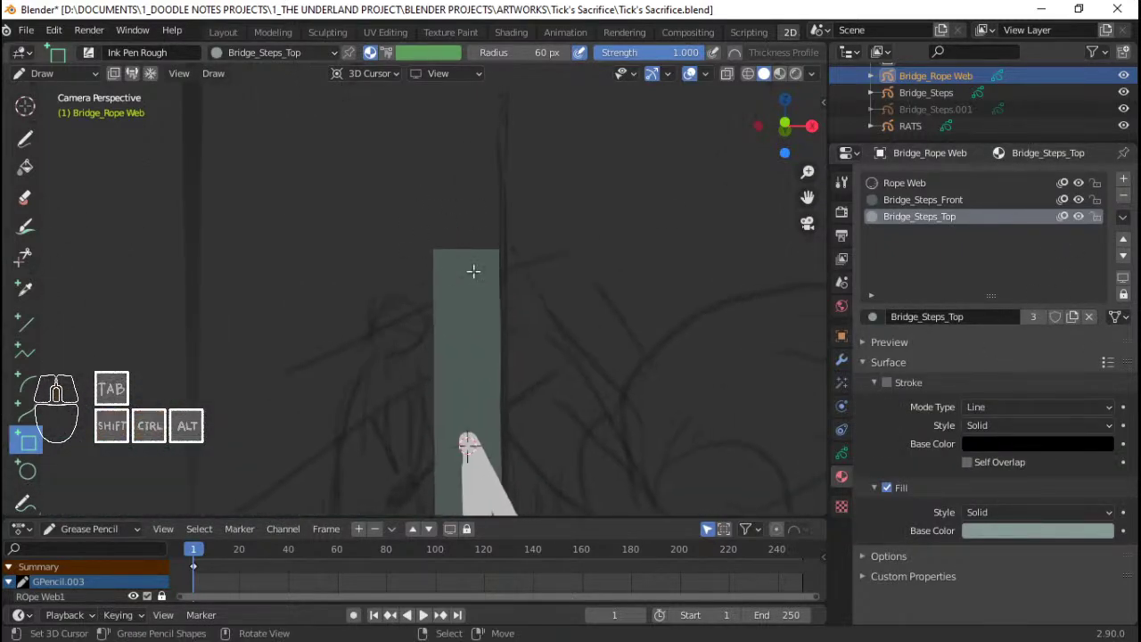
click(25, 139)
scroll(433, 205, up, 3)
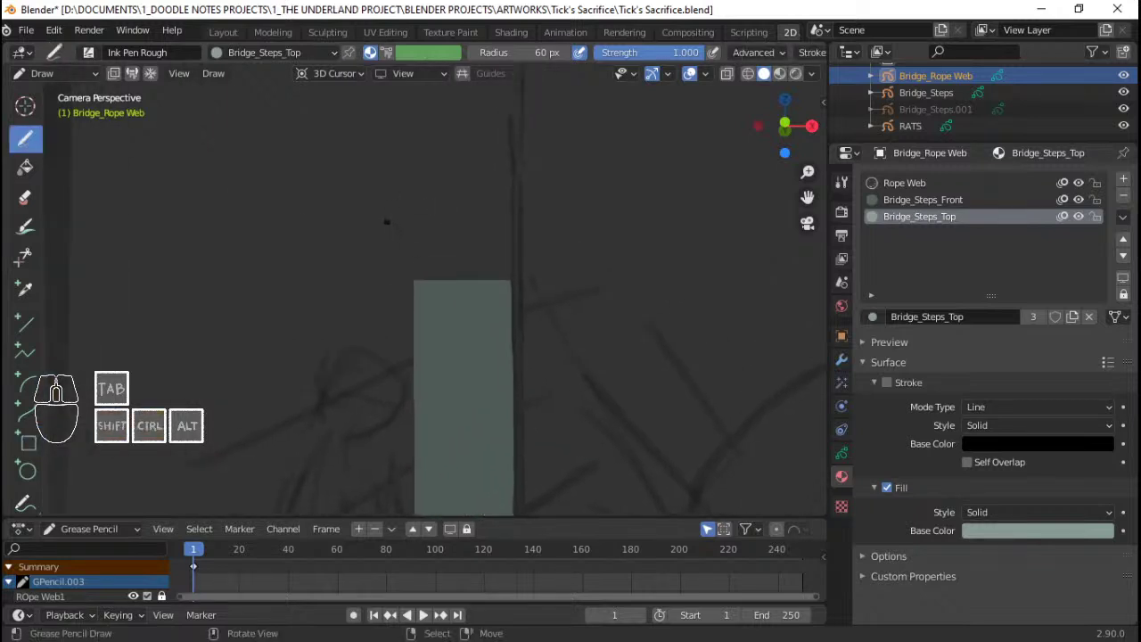
mouse_move(425, 282)
mouse_down()
mouse_move(439, 294)
mouse_move(486, 293)
mouse_move(519, 276)
mouse_move(554, 212)
mouse_up()
key(ctrl+z)
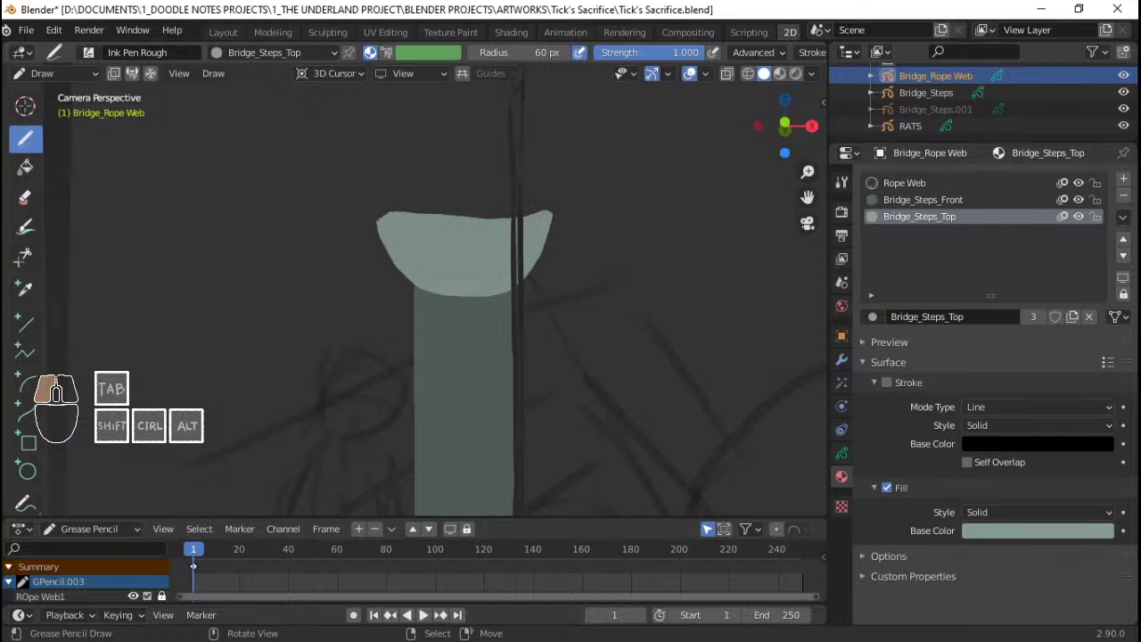
drag(386, 212, 388, 214)
ctrl+middle_drag(521, 114, 507, 165)
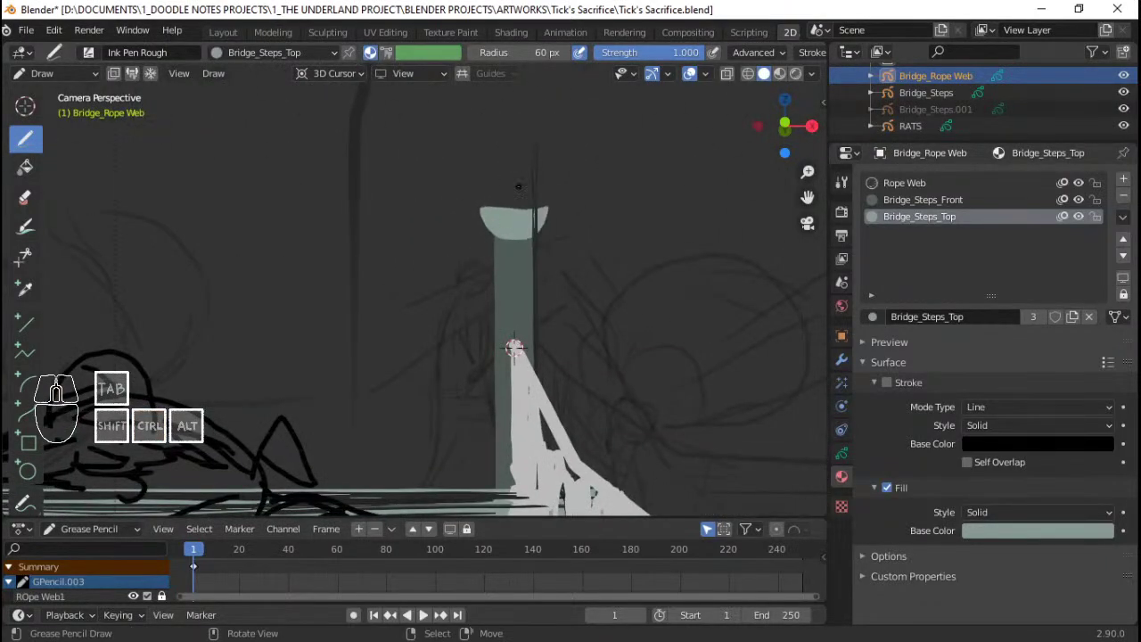
Duplicate the post and its cap about -4.553 m along the X axis to the opposite rope's end
key(Tab)
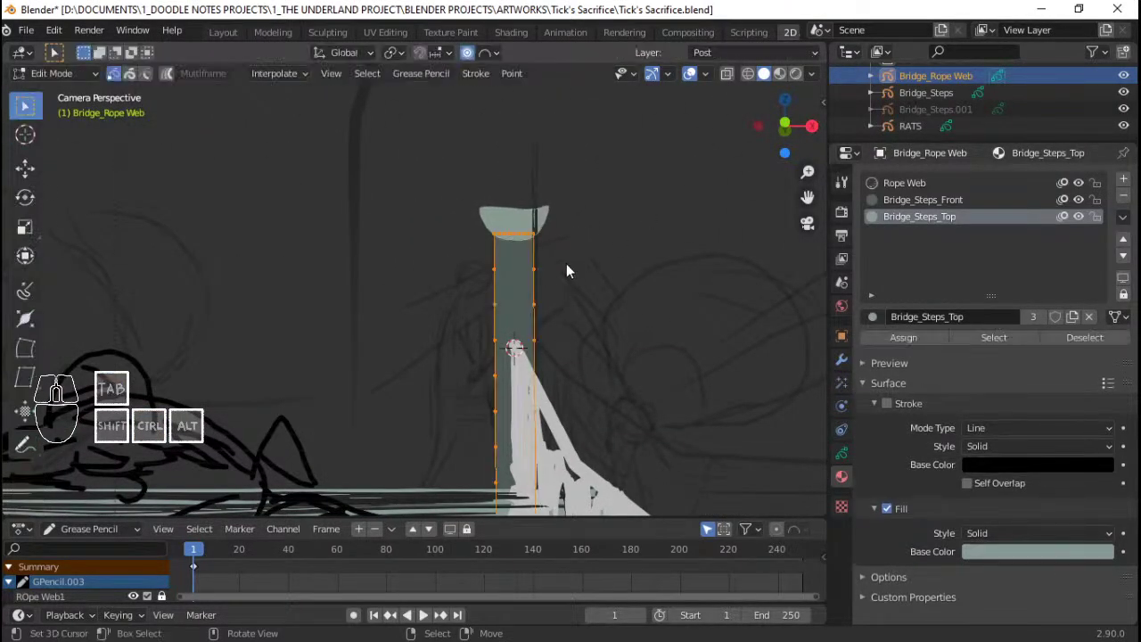
key(a)
mouse_move(559, 245)
shift+middle_down()
mouse_move(591, 266)
mouse_move(507, 276)
mouse_move(526, 314)
shift+middle_up()
key(shift+d)
key(x)
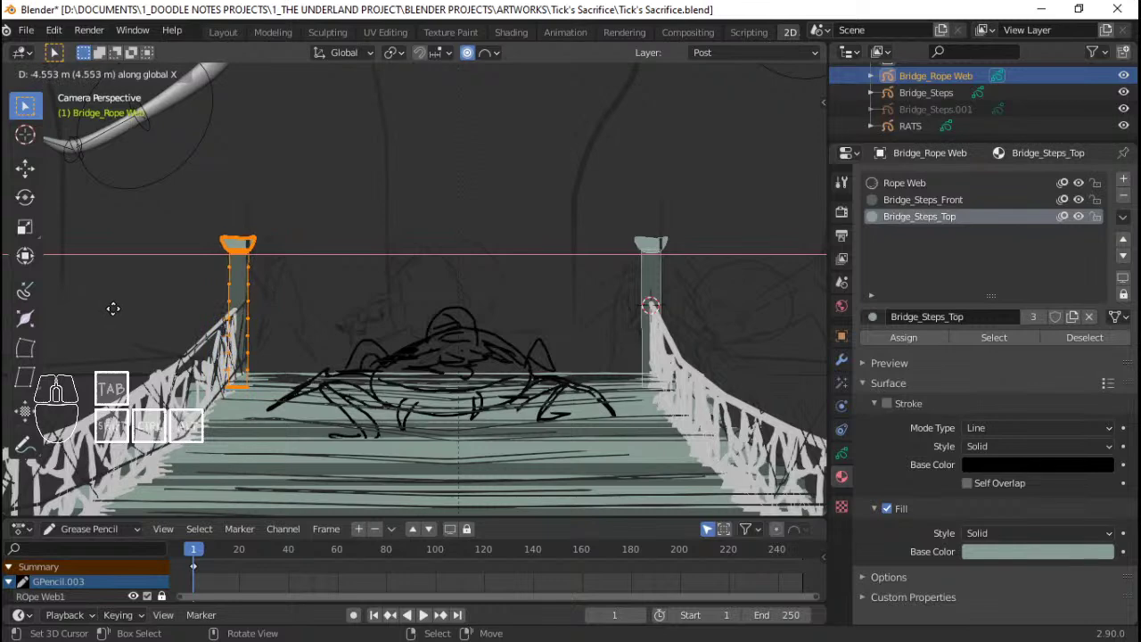
click(112, 308)
key(Tab)
Make Rope Web the active material and face the right-hand post's rope end in front view
scroll(454, 319, up, 6)
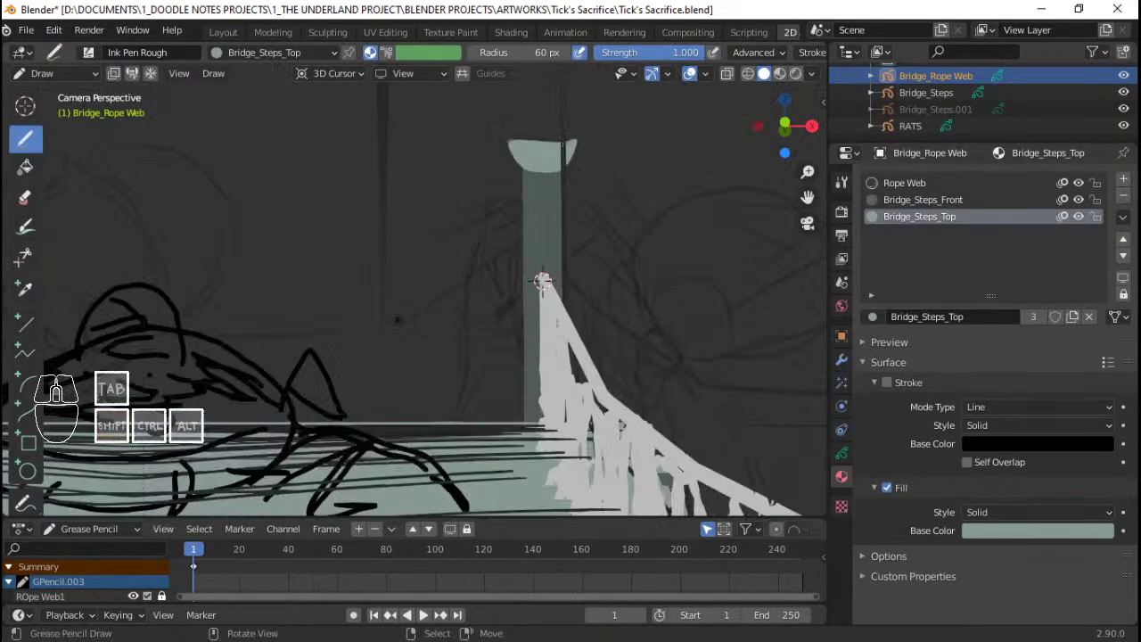
key(ctrl+Tab)
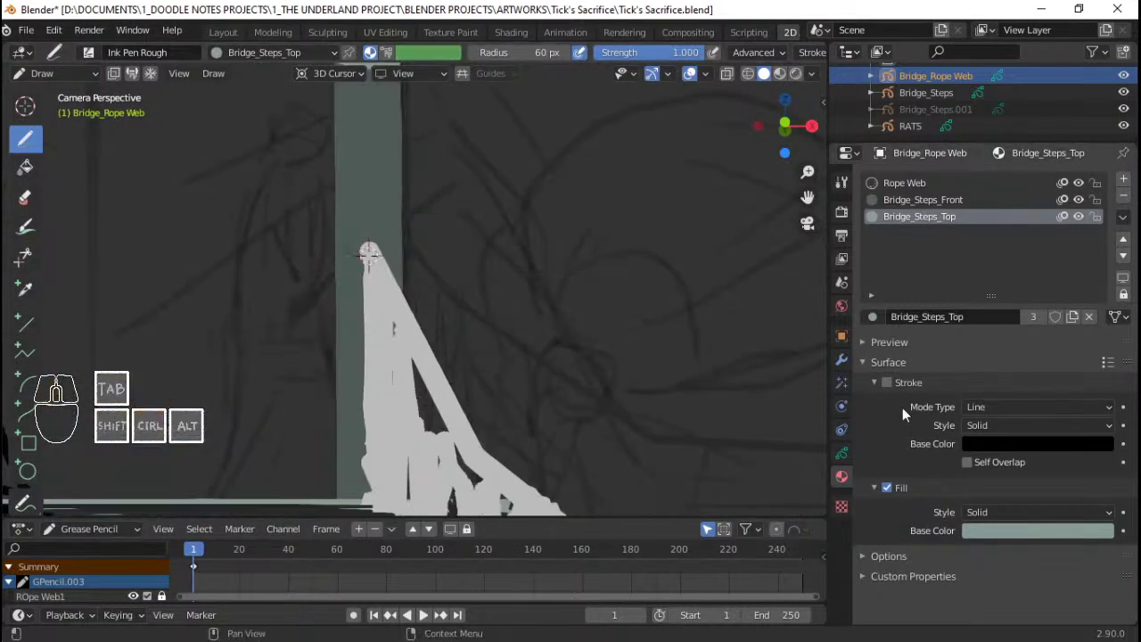
click(910, 182)
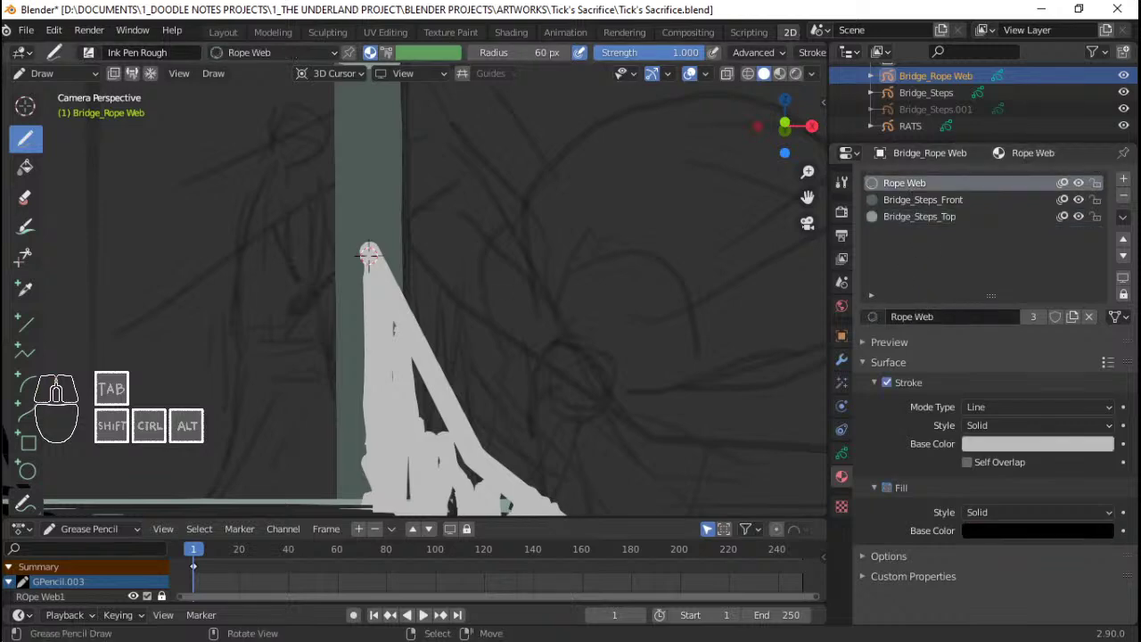
shift+middle_drag(368, 255, 440, 378)
key(KP_0)
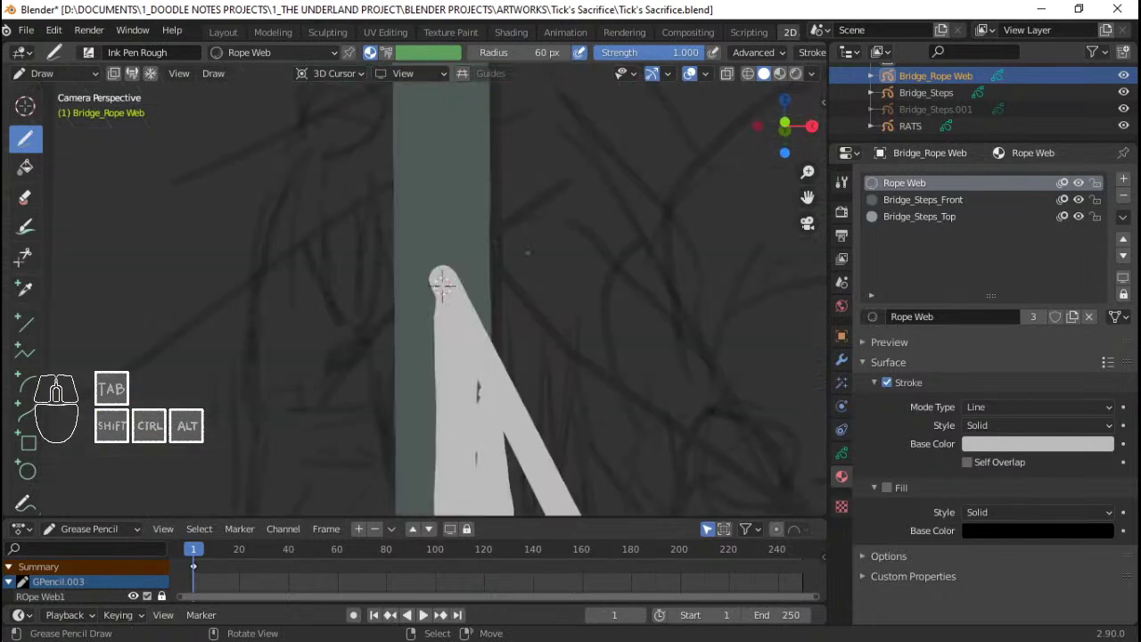
mouse_move(395, 221)
mouse_down()
mouse_move(415, 248)
mouse_move(481, 252)
mouse_up()
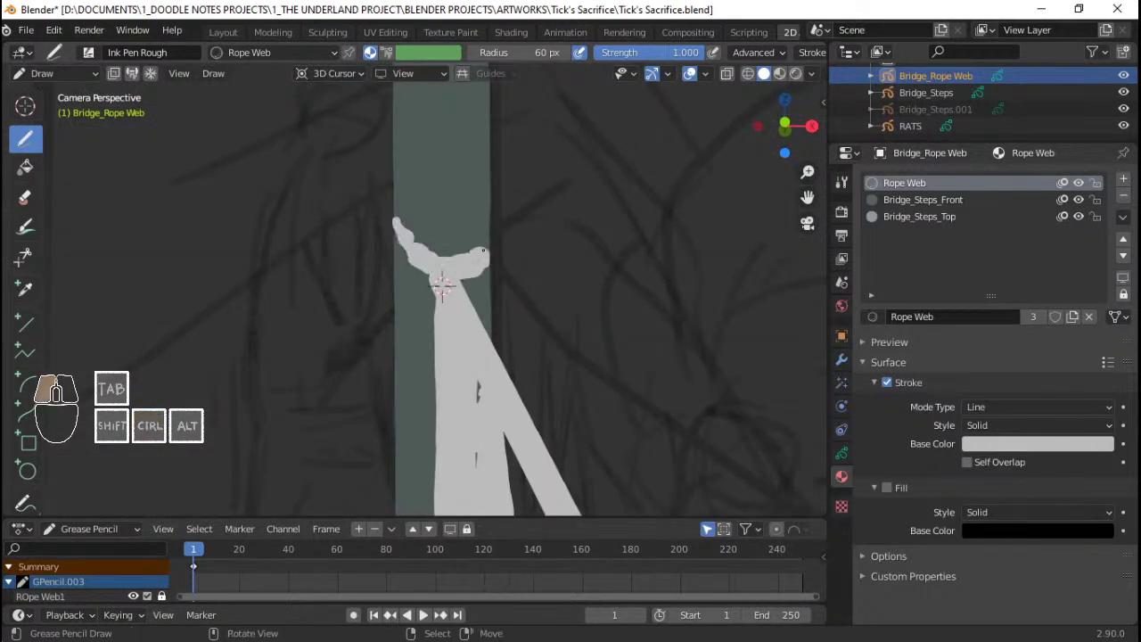
key(ctrl+KP_1)
key(KP_1)
ctrl+middle_drag(475, 436, 539, 250)
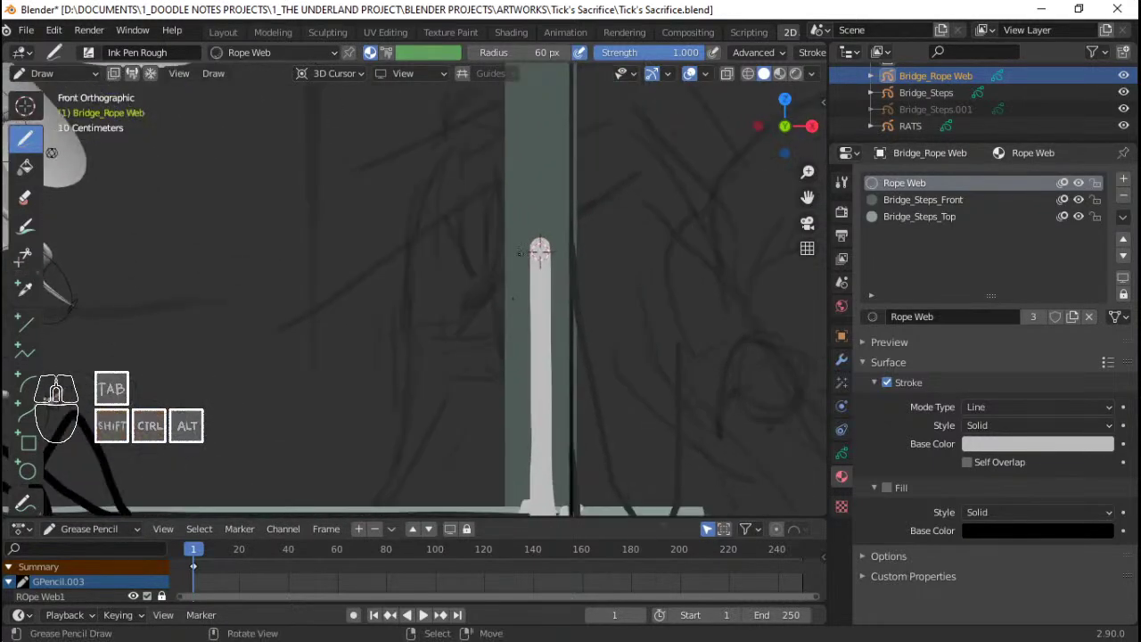
Draw web strands wrapping around the right-hand post from above the rope's end down to the deck
drag(540, 252, 578, 239)
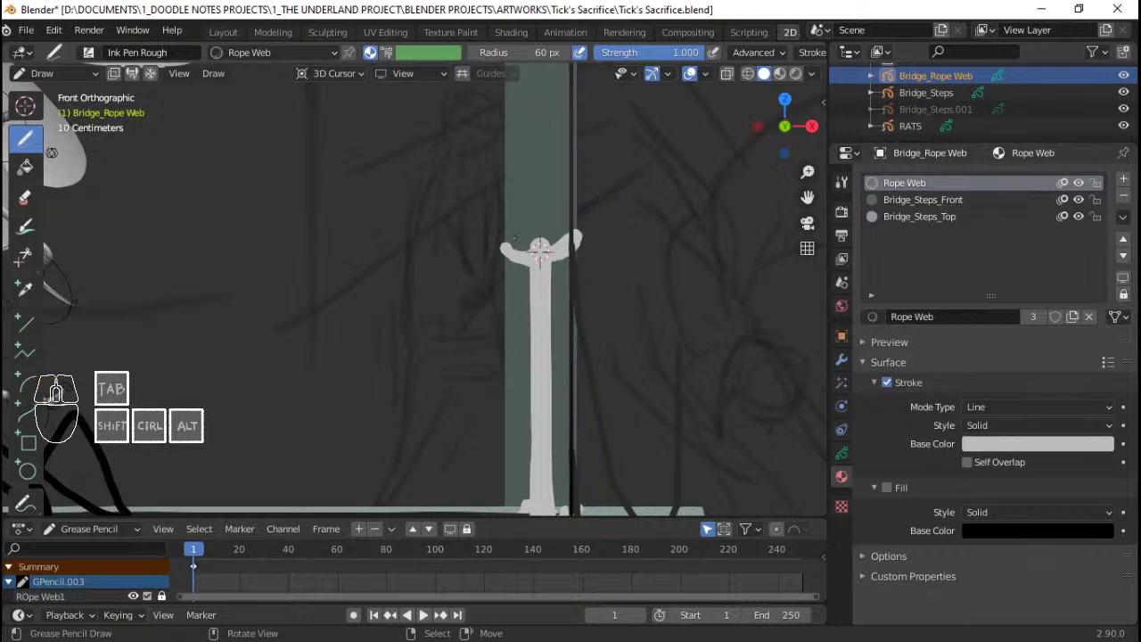
drag(510, 225, 539, 252)
drag(499, 183, 539, 253)
mouse_move(578, 174)
mouse_down()
mouse_move(539, 252)
mouse_move(562, 285)
mouse_move(512, 330)
mouse_move(566, 352)
mouse_move(544, 393)
mouse_up()
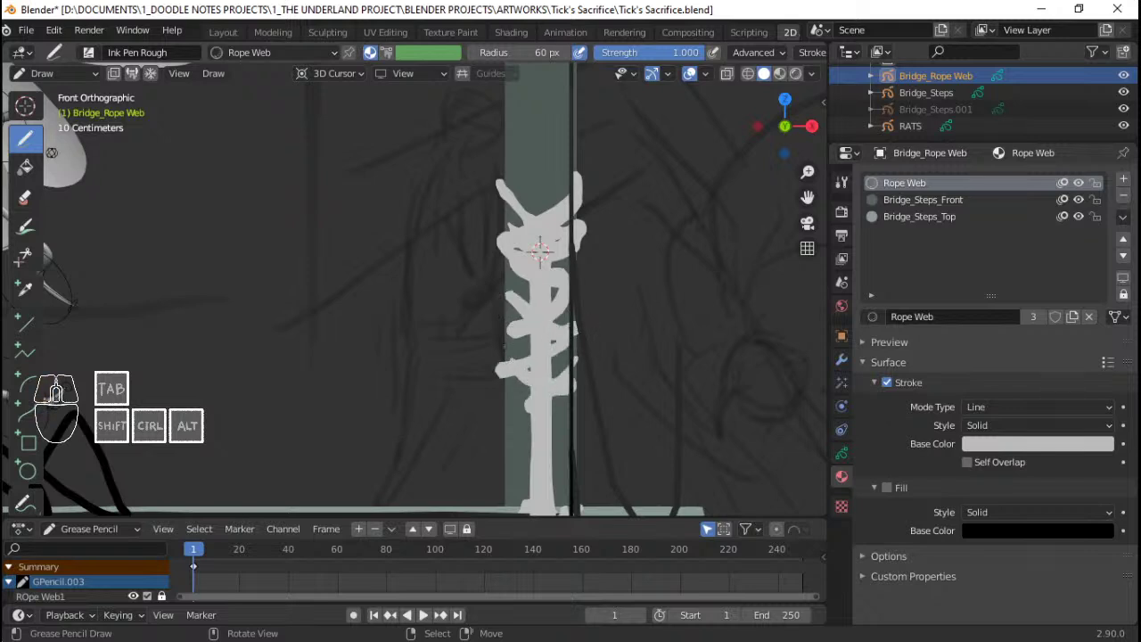
mouse_move(562, 446)
mouse_down()
mouse_move(564, 484)
mouse_move(494, 415)
mouse_move(503, 441)
mouse_move(522, 446)
mouse_move(517, 363)
mouse_up()
key(ctrl+z)
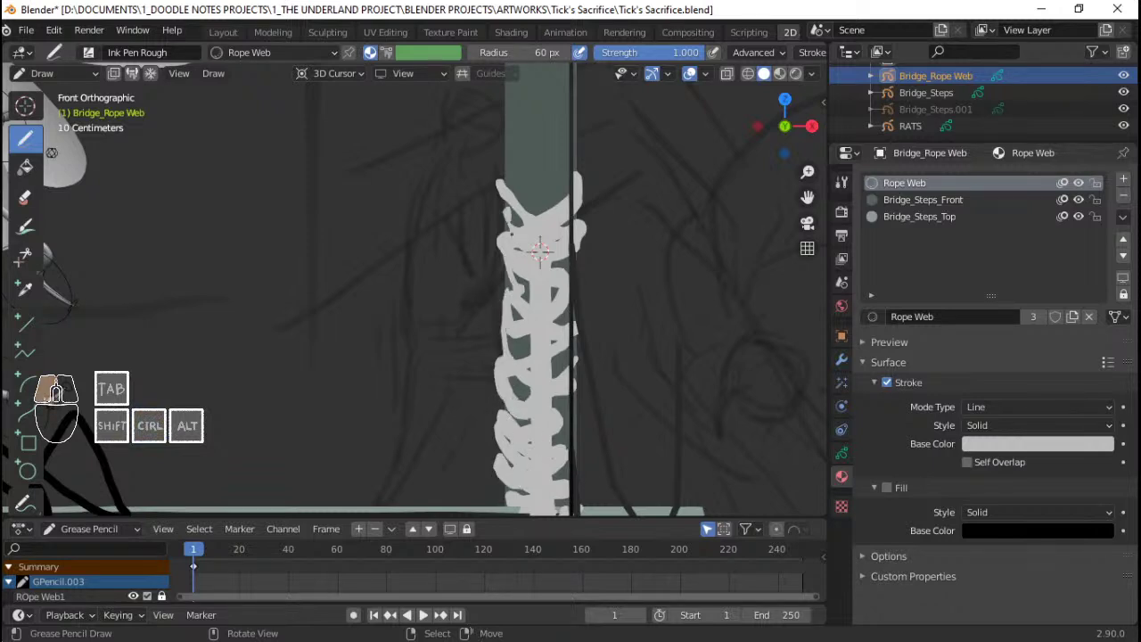
drag(553, 320, 577, 351)
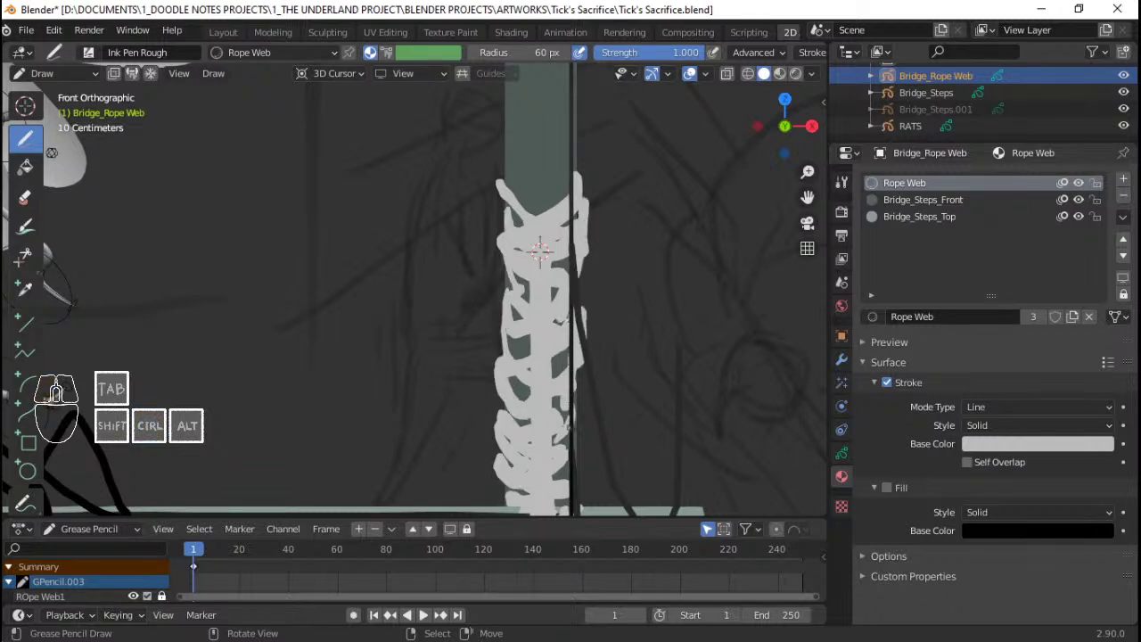
Draw branching web strands fanning out from both sides of the right-hand post down to the deck
scroll(540, 253, down, 4)
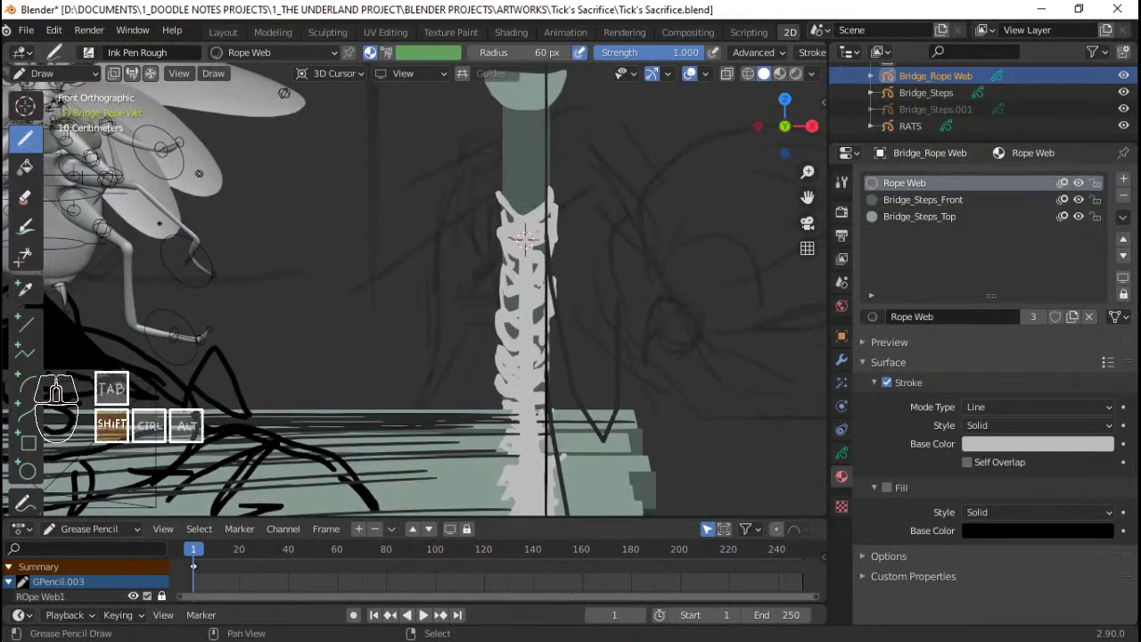
shift+middle_drag(526, 236, 486, 236)
mouse_move(461, 191)
mouse_down()
mouse_move(426, 332)
mouse_move(379, 403)
mouse_up()
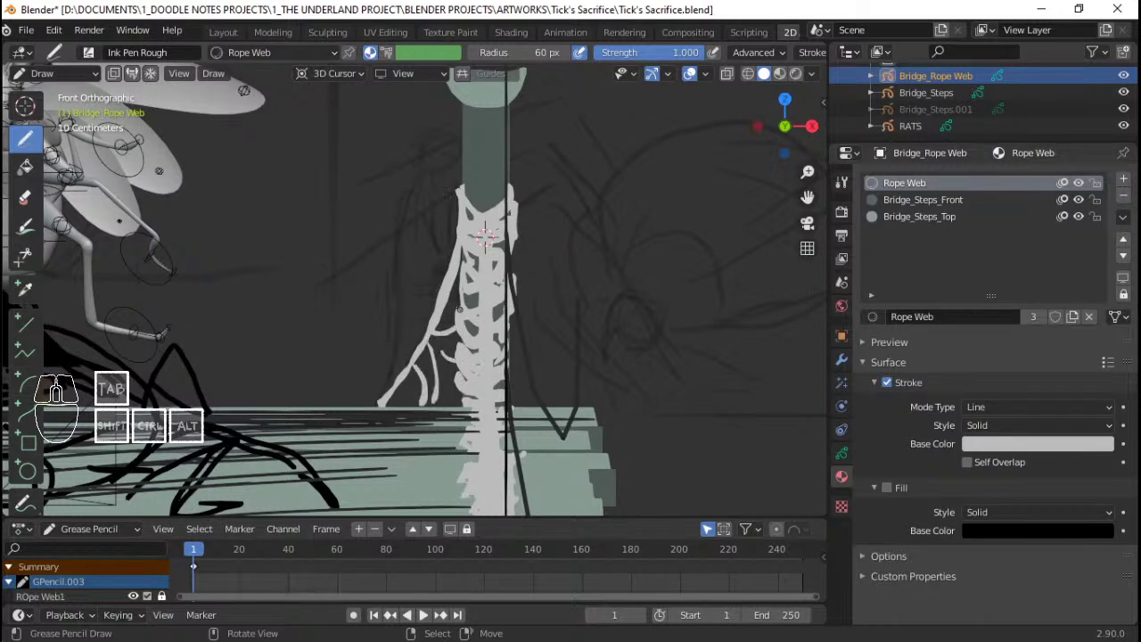
drag(548, 265, 697, 386)
key(ctrl+z)
mouse_move(514, 209)
mouse_down()
mouse_move(633, 372)
mouse_move(700, 412)
mouse_up()
mouse_move(515, 296)
mouse_down()
mouse_move(575, 344)
mouse_move(518, 375)
mouse_up()
drag(569, 337, 547, 381)
drag(608, 350, 580, 406)
drag(637, 382, 609, 411)
Draw Rope Web strands wrapping around the left-hand post above the rope's end
ctrl+middle_drag(486, 237, 672, 260)
ctrl+middle_drag(320, 267, 375, 254)
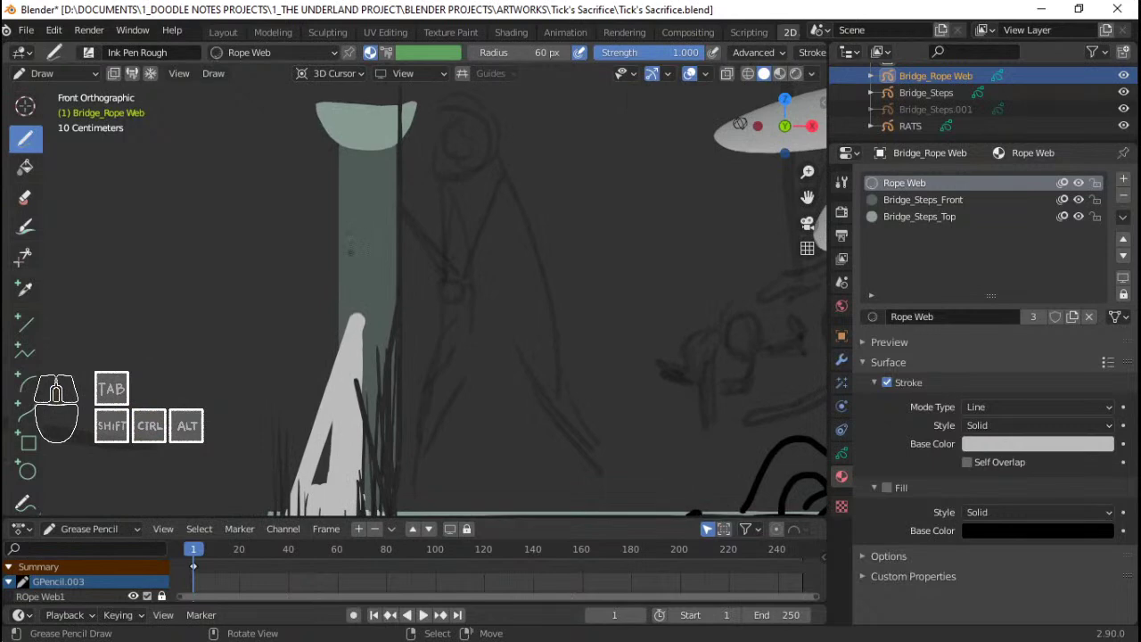
mouse_move(338, 273)
mouse_down()
mouse_move(373, 316)
mouse_move(390, 266)
mouse_move(350, 284)
mouse_up()
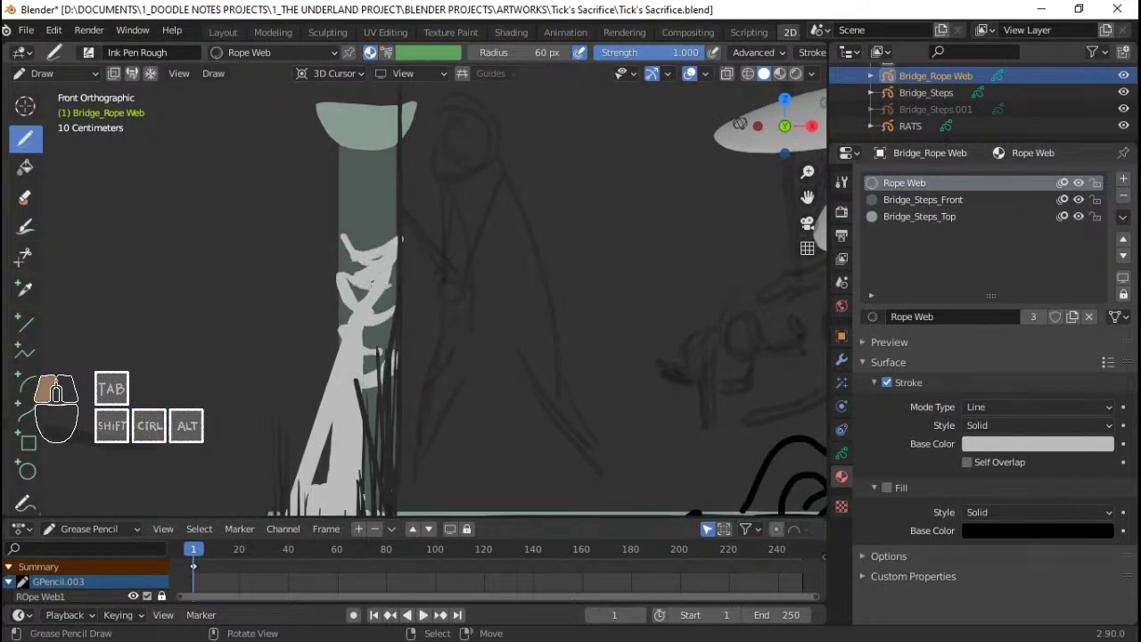
shift+middle_drag(354, 432, 344, 386)
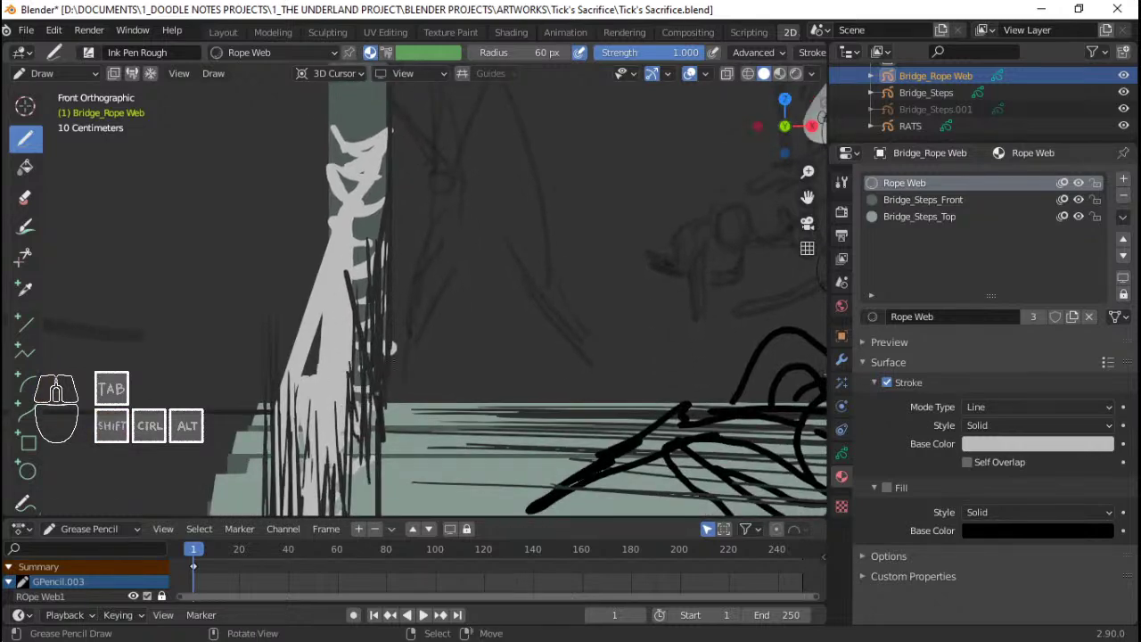
shift+middle_drag(390, 131, 390, 217)
Draw branching web strands fanning from the inner side of the left-hand post down to the deck
drag(394, 171, 502, 415)
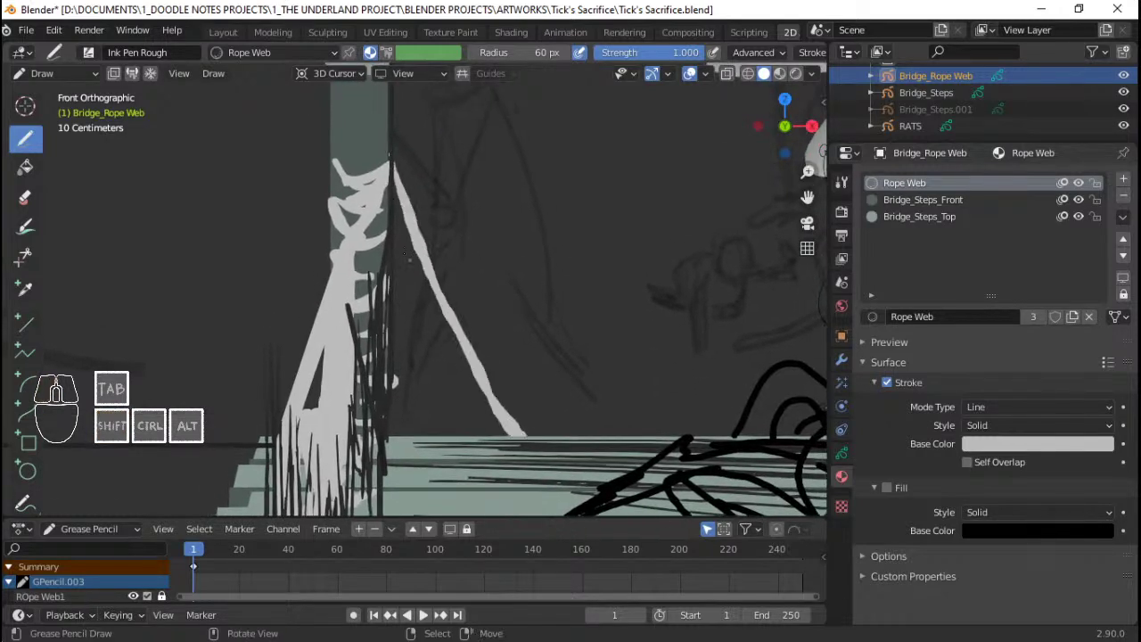
drag(427, 279, 412, 405)
mouse_move(401, 350)
mouse_down()
mouse_move(460, 397)
mouse_move(434, 432)
mouse_up()
drag(395, 285, 405, 228)
Draw a long web strand with short branches from the outer side of the left-hand post down to deck level
shift+middle_drag(327, 297, 397, 284)
mouse_move(397, 133)
mouse_down()
mouse_move(392, 175)
mouse_move(289, 355)
mouse_move(237, 403)
mouse_up()
key(ctrl+z)
mouse_move(404, 147)
mouse_down()
mouse_move(326, 337)
mouse_move(246, 415)
mouse_up()
drag(382, 262, 377, 394)
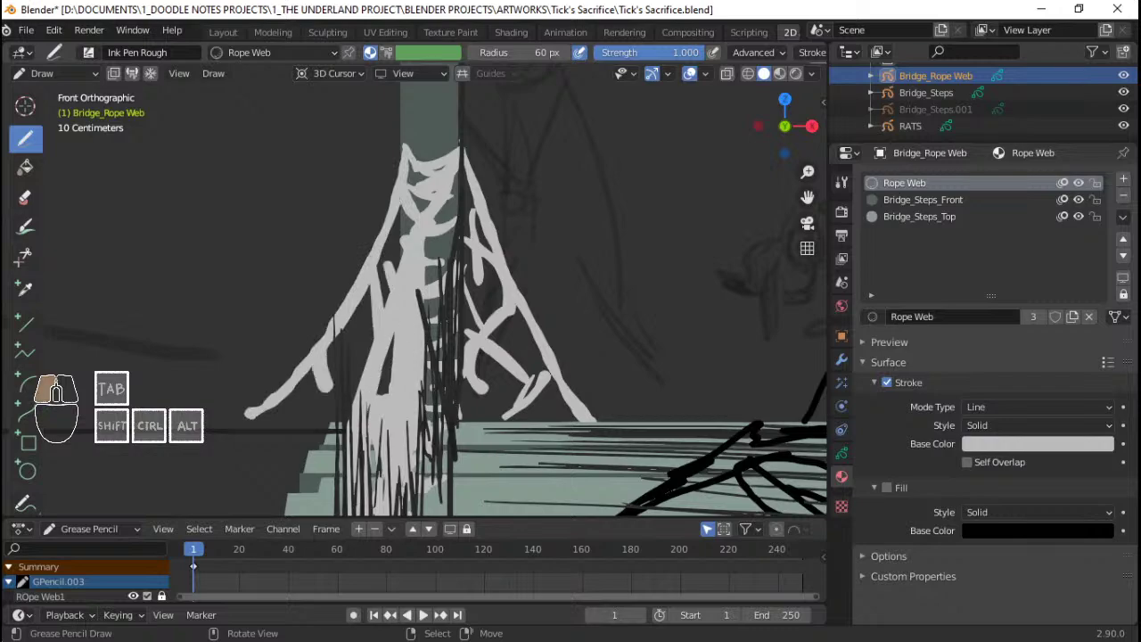
Return to the camera view, frame both webbed posts and save the file
ctrl+middle_drag(640, 232, 640, 280)
key(KP_0)
ctrl+middle_drag(417, 259, 418, 284)
ctrl+middle_drag(550, 339, 571, 357)
shift+middle_drag(642, 370, 691, 330)
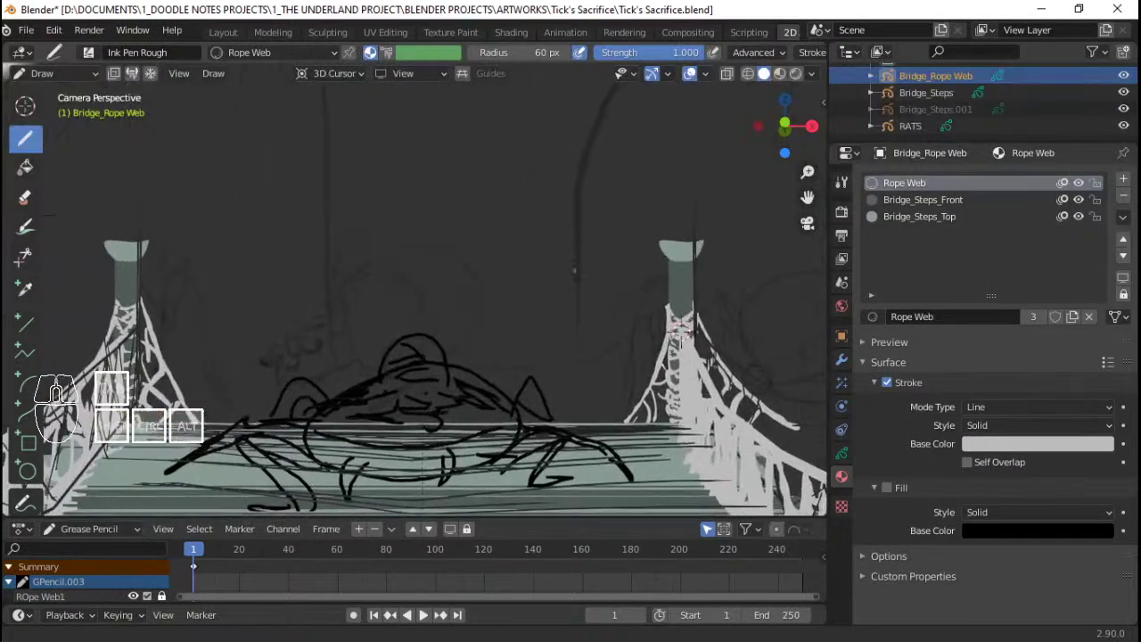
ctrl+middle_drag(556, 282, 556, 357)
key(alt+Tab)
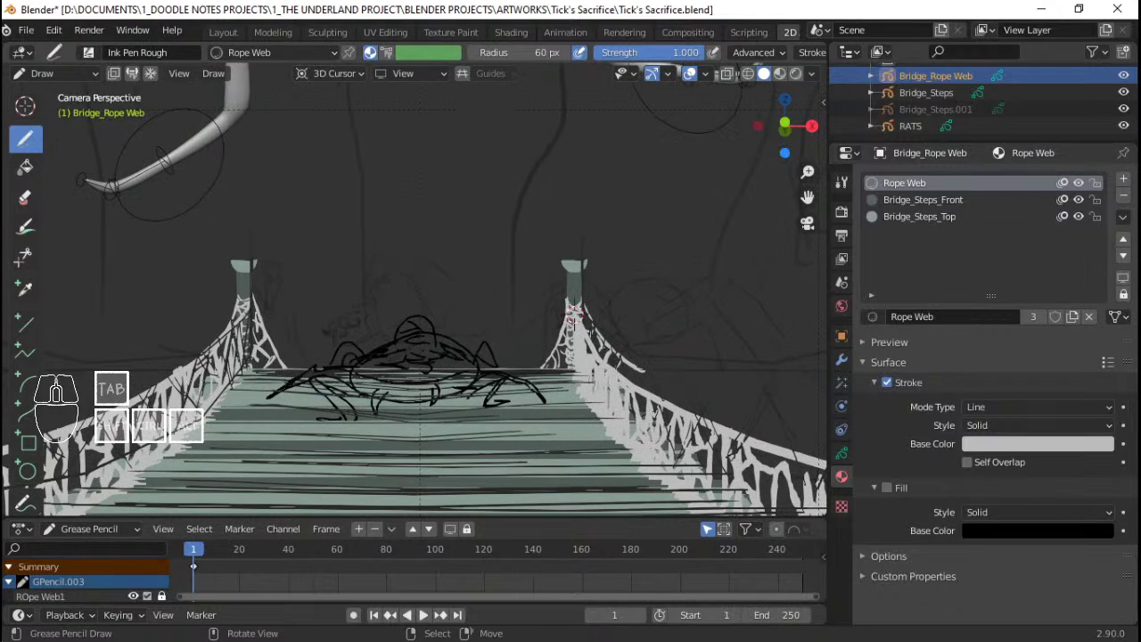
key(ctrl+s)
Switch to Object Mode and deselect everything
key(ctrl+Tab)
click(339, 320)
scroll(480, 300, down, 3)
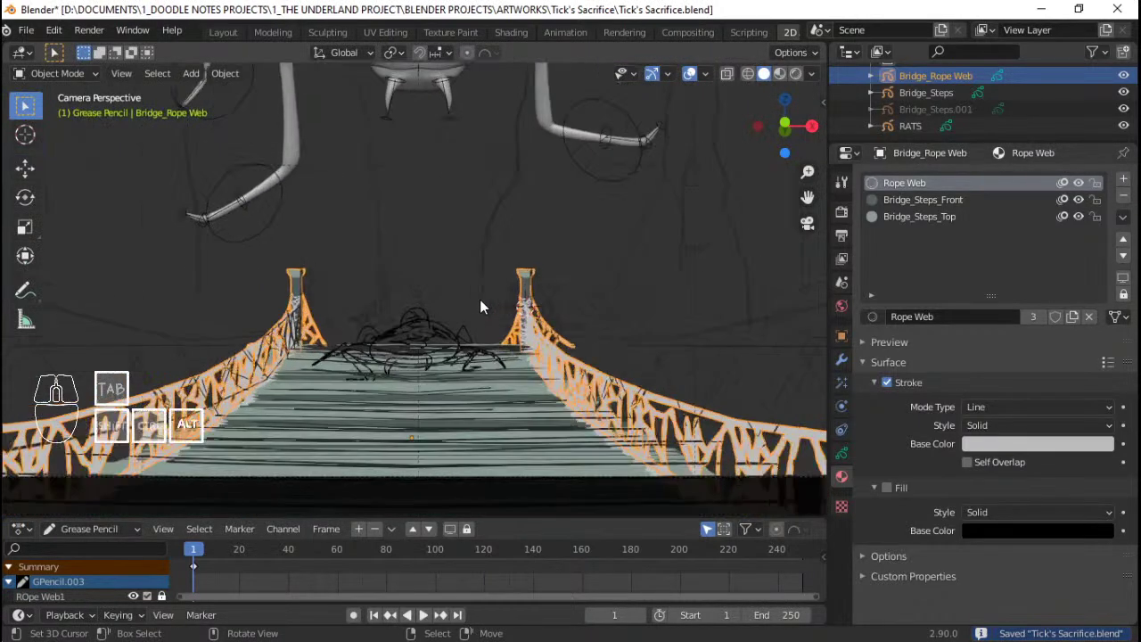
key(alt+a)
scroll(483, 295, down, 5)
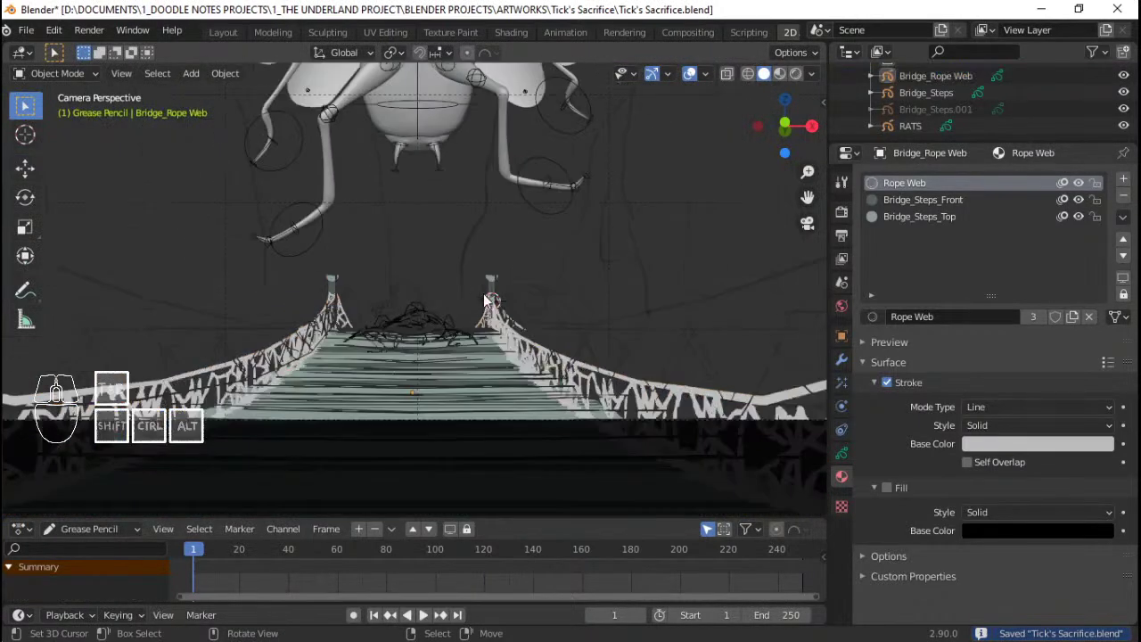
Select the RATS object and unhide the layers that hold the rats' lines and fills
shift+middle_drag(484, 293, 484, 357)
scroll(489, 355, up, 4)
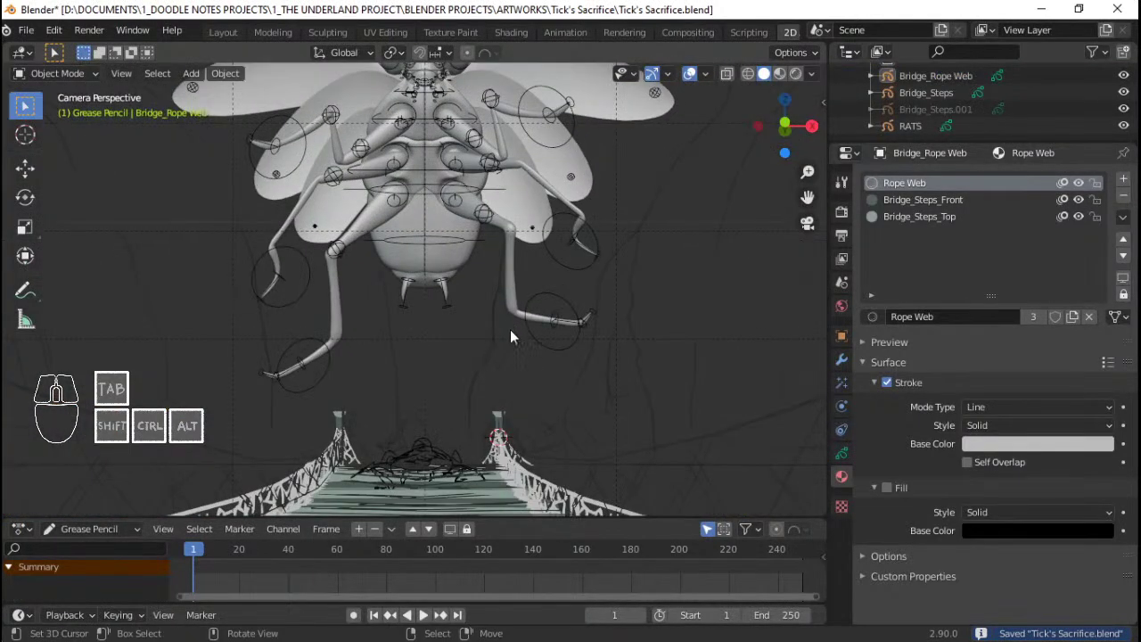
scroll(509, 329, down, 5)
scroll(456, 375, up, 3)
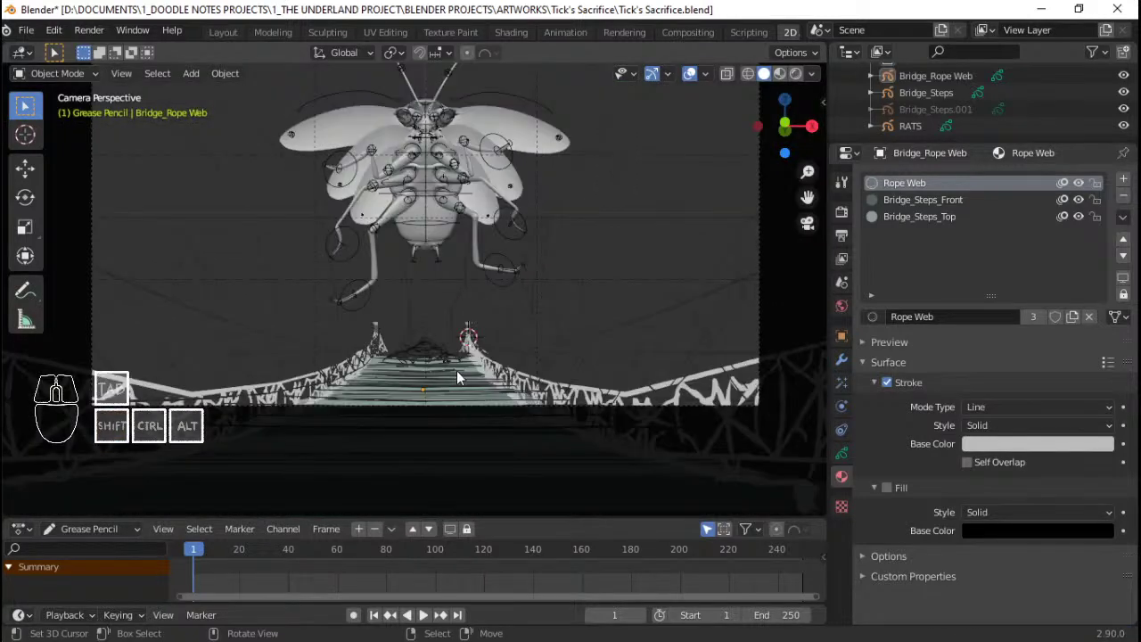
shift+scroll(456, 370, down, 1)
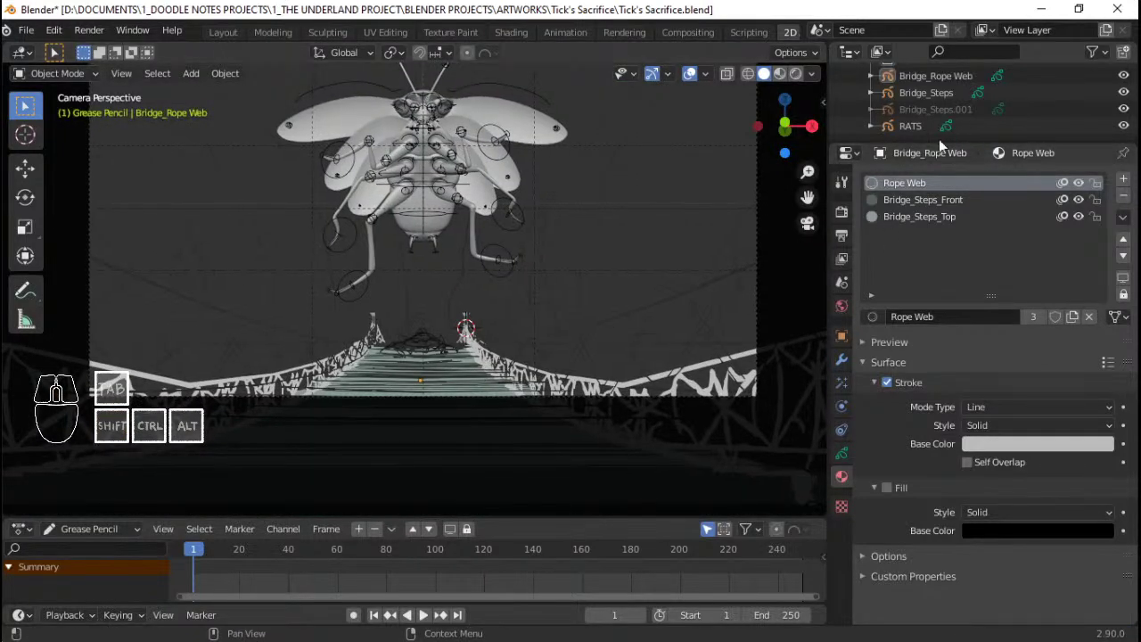
click(917, 127)
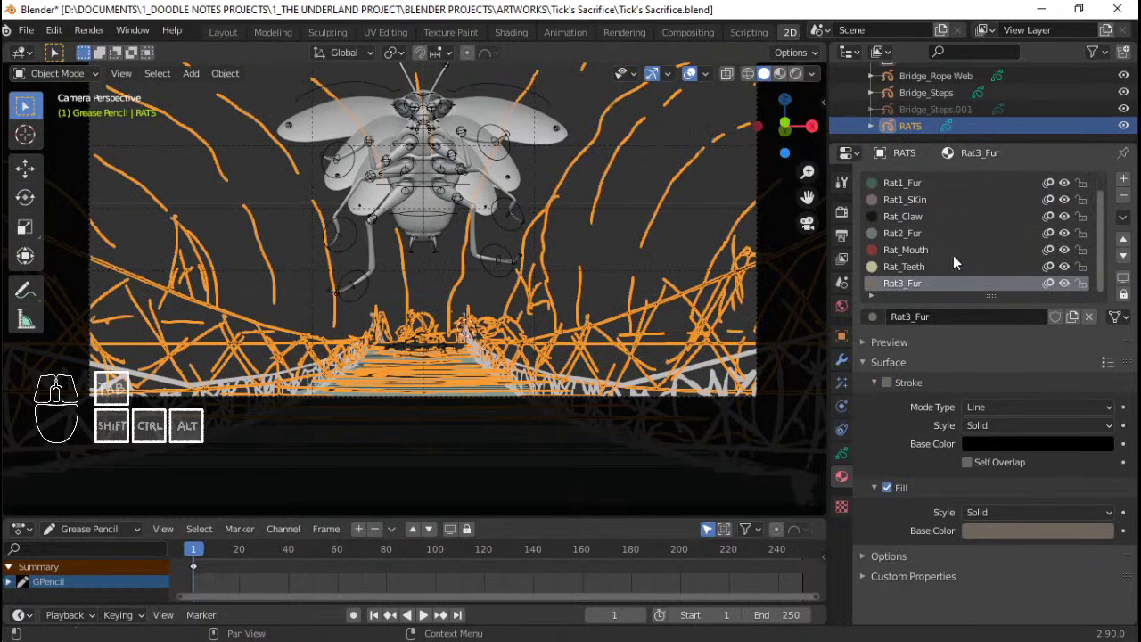
click(842, 453)
drag(1064, 246, 1063, 319)
scroll(1061, 302, down, 3)
scroll(1062, 323, down, 2)
scroll(1070, 318, down, 3)
scroll(1062, 320, down, 3)
scroll(1065, 310, down, 2)
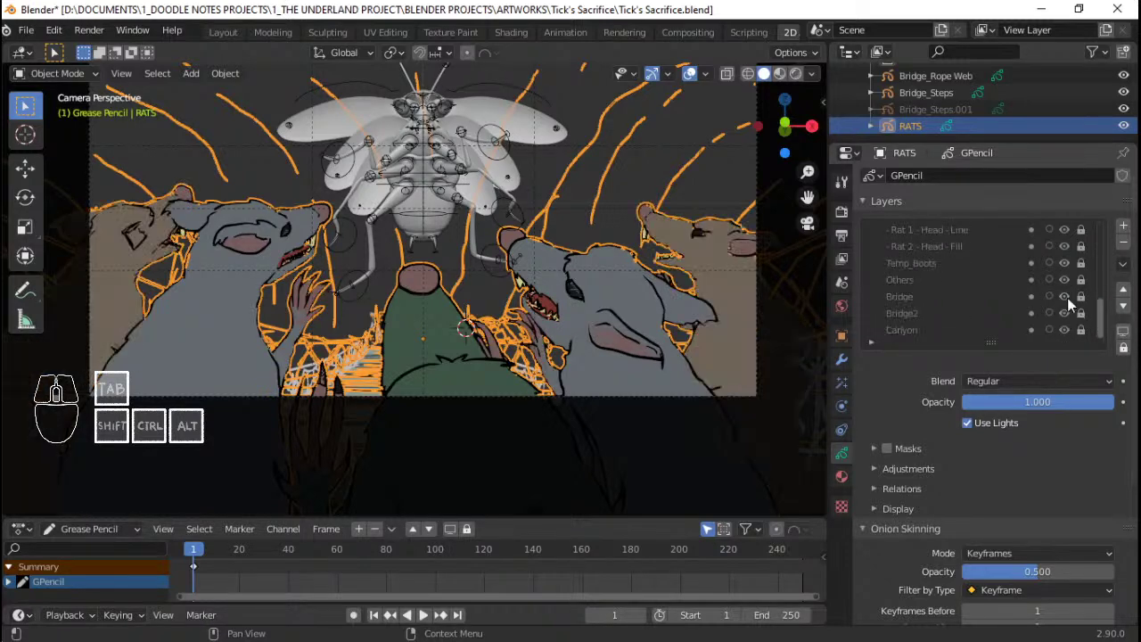
Hide the old Bridge and Bridge2 sketch layers of the RATS object
click(1082, 297)
click(1081, 313)
click(1081, 313)
click(1082, 296)
click(1064, 297)
click(1065, 313)
Deselect everything and save the file
scroll(488, 265, down, 3)
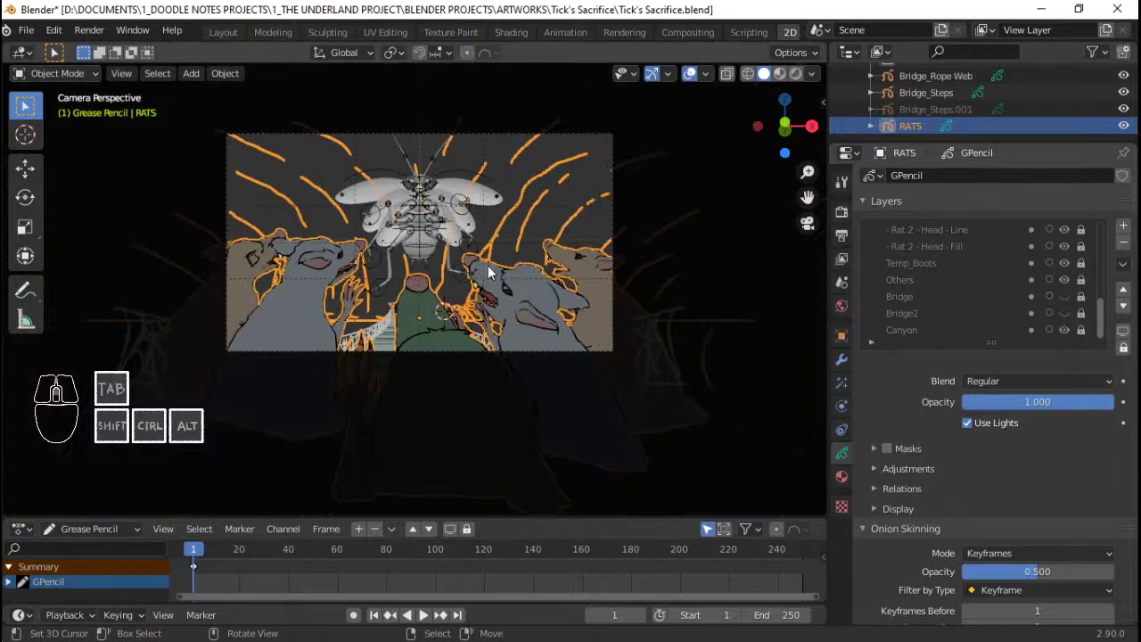
scroll(481, 270, up, 2)
key(alt+a)
scroll(431, 325, up, 3)
key(ctrl+s)
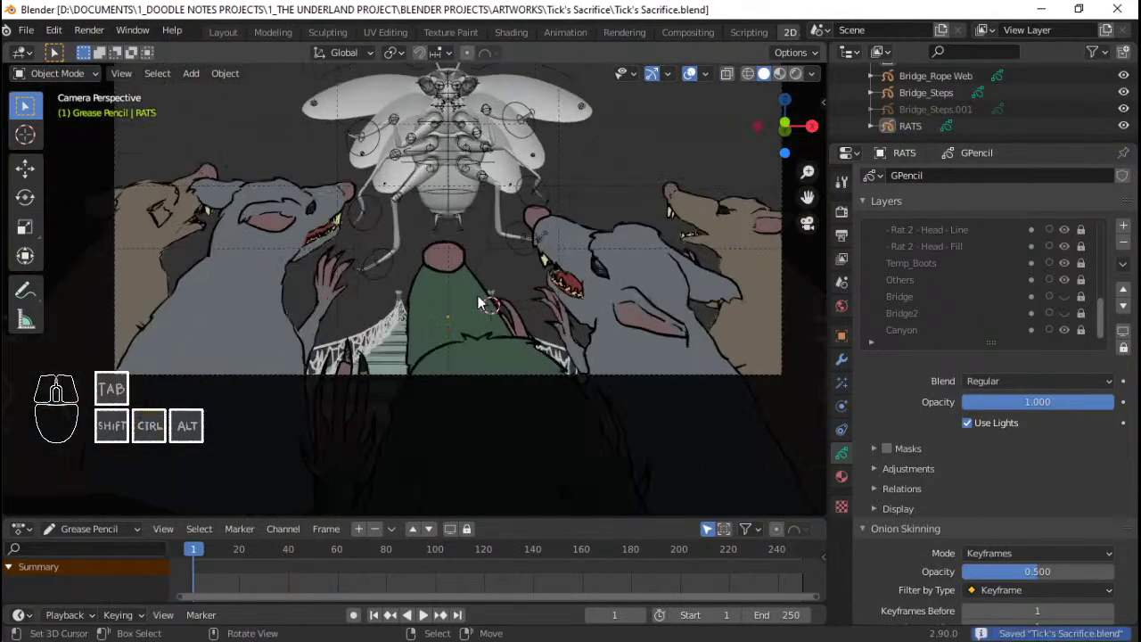
Select the camera, try moving it along the Z axis, and tilt it downward about its local X axis
click(693, 188)
key(g)
key(z)
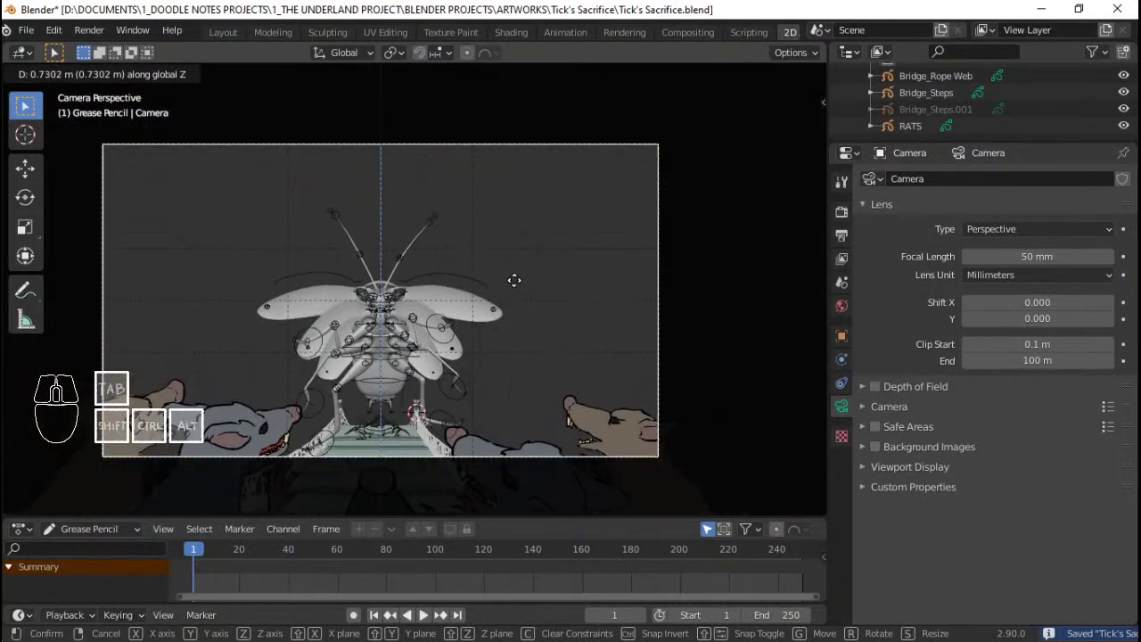
click(498, 321)
scroll(498, 347, up, 3)
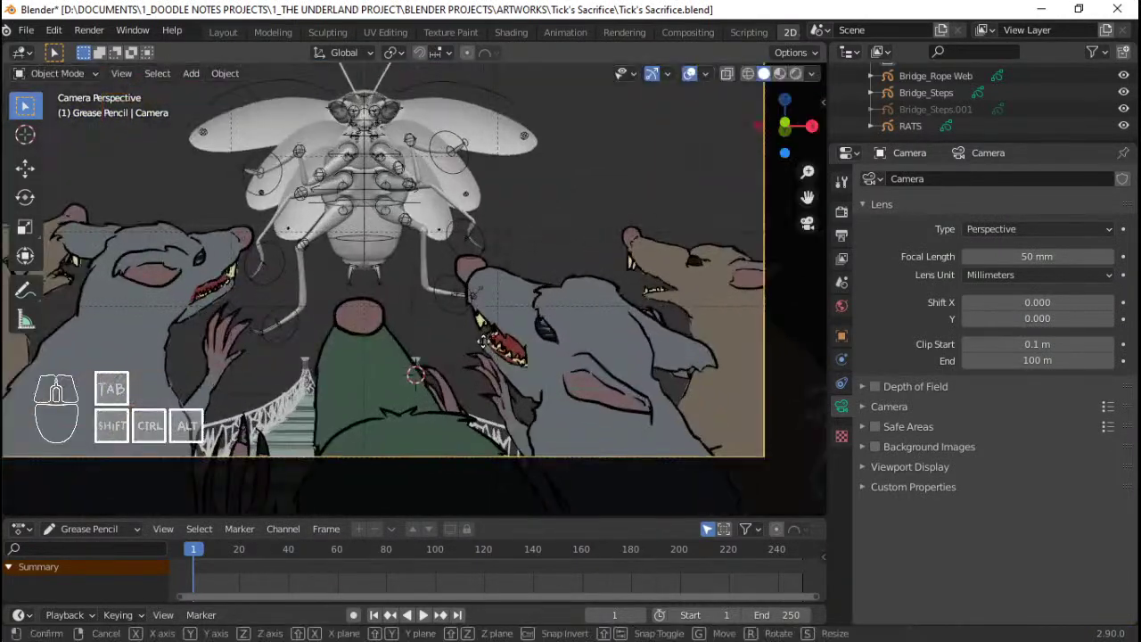
key(r)
key(x)
key(x)
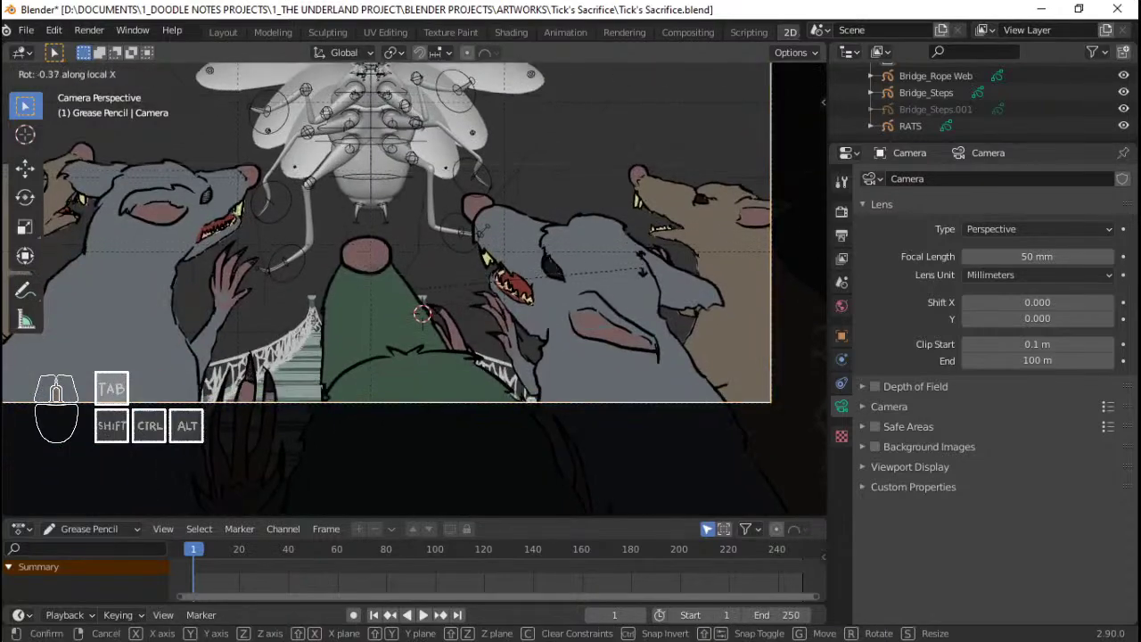
key(Escape)
scroll(489, 217, down, 2)
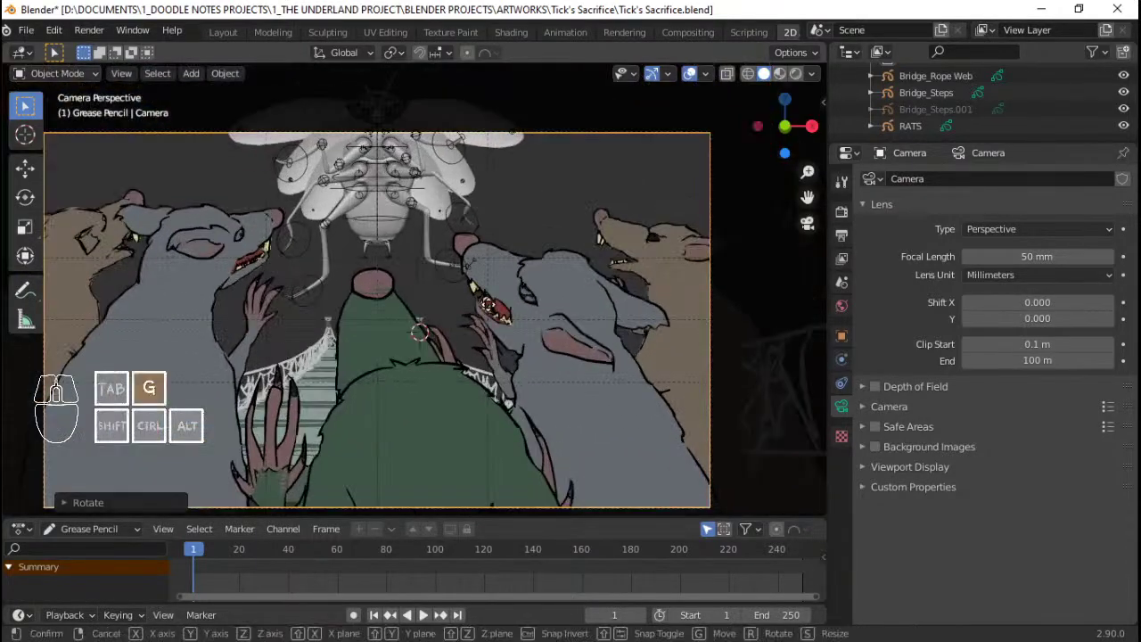
Raise the camera along the Z axis and tilt it back up about its local X axis to reveal more bridge
key(g)
key(z)
click(640, 262)
key(r)
key(x)
key(x)
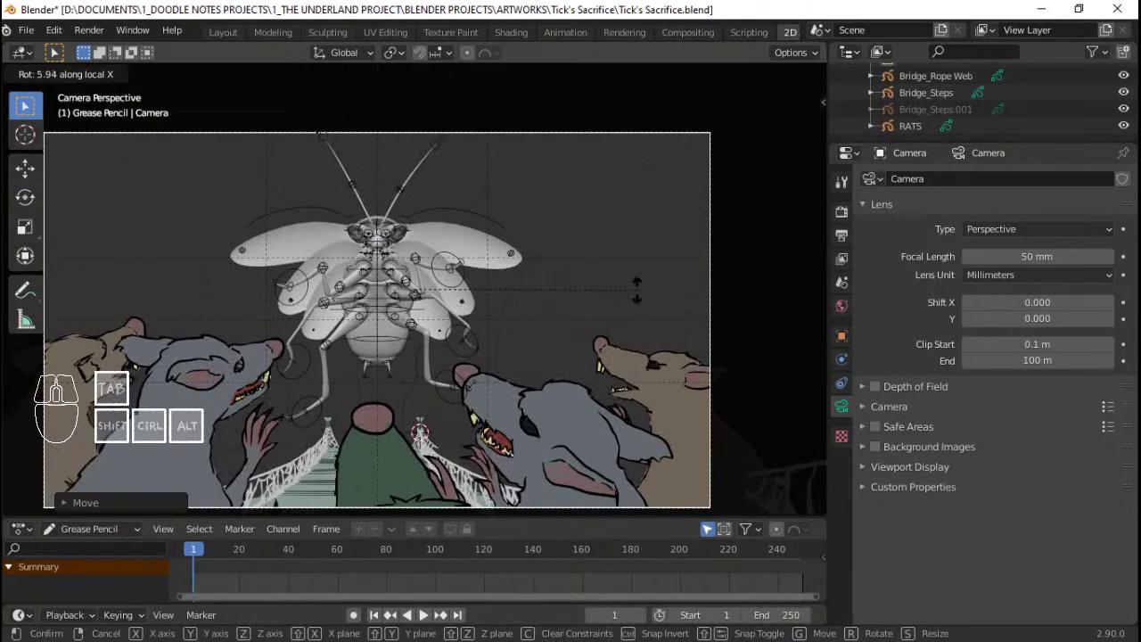
click(638, 283)
key(g)
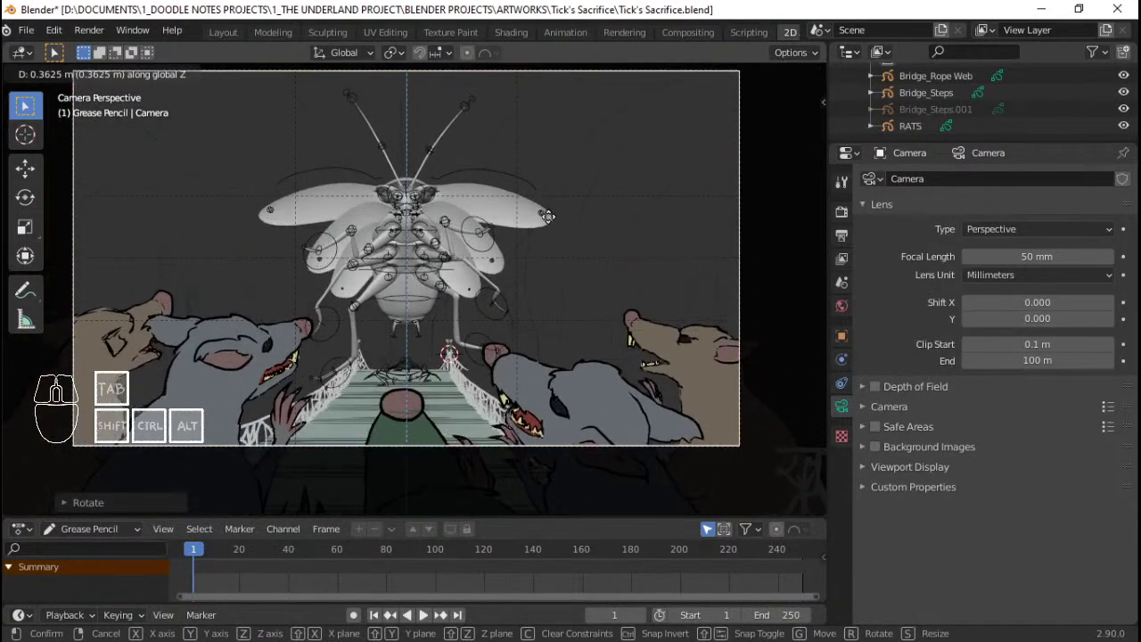
right_click(546, 294)
Show the Disable in Viewports toggles for the objects in the Outliner
ctrl+scroll(502, 282, left, 1)
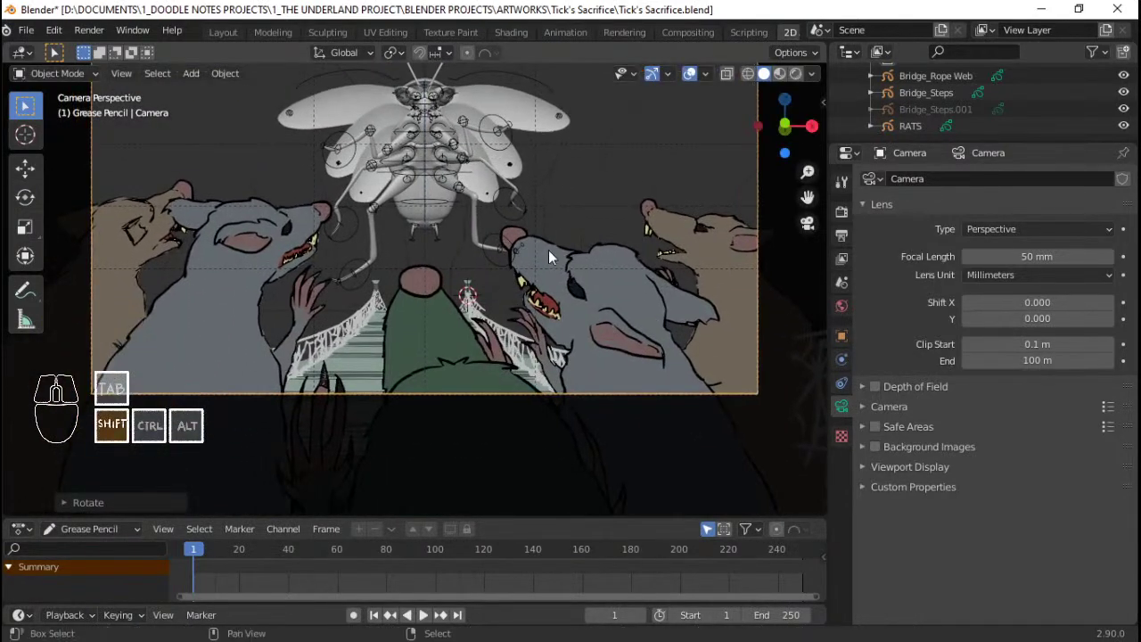
shift+scroll(546, 252, up, 2)
ctrl+scroll(650, 230, left, 2)
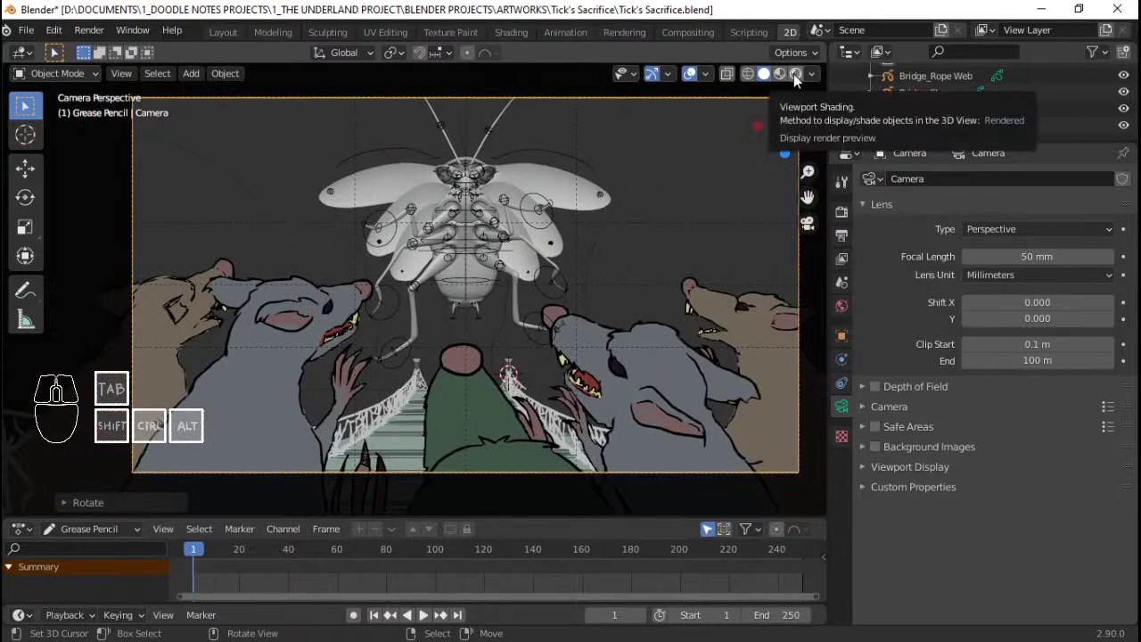
scroll(928, 98, down, 3)
scroll(928, 98, up, 2)
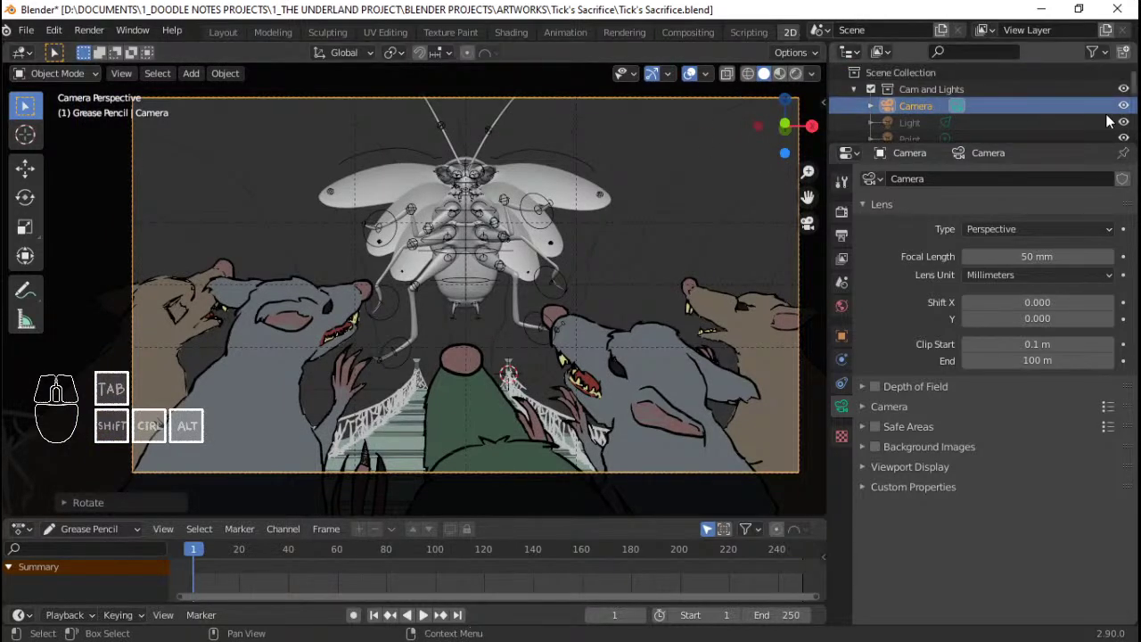
click(1093, 51)
click(1015, 106)
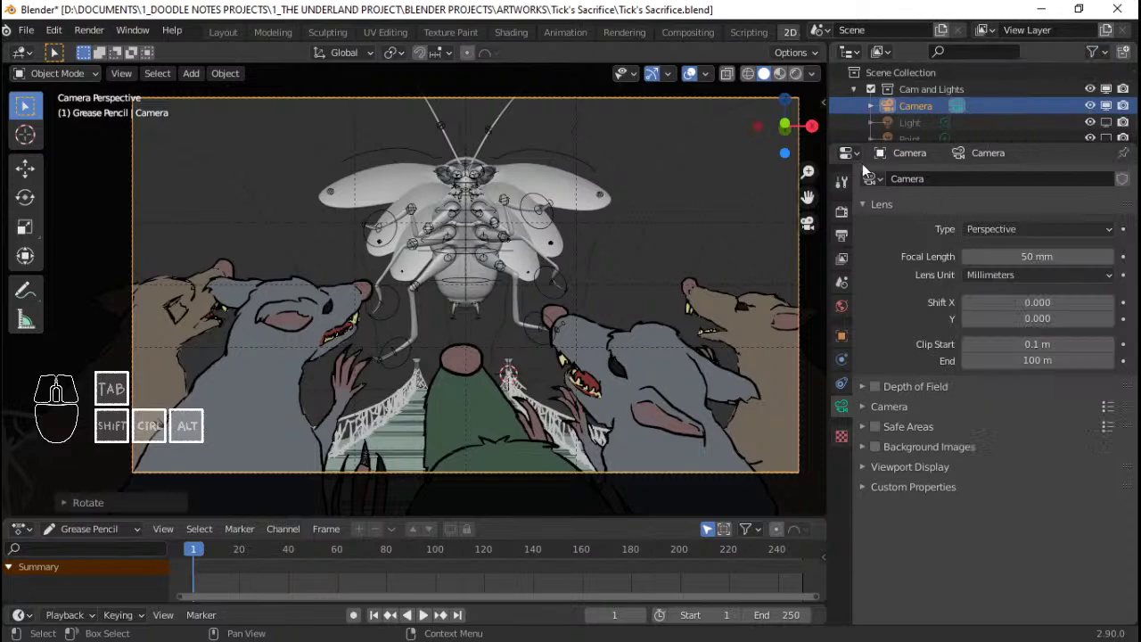
Enlarge the Outliner, enable the Light and Point objects in viewports, and save the file
drag(1048, 141, 1047, 257)
click(1106, 123)
click(1106, 140)
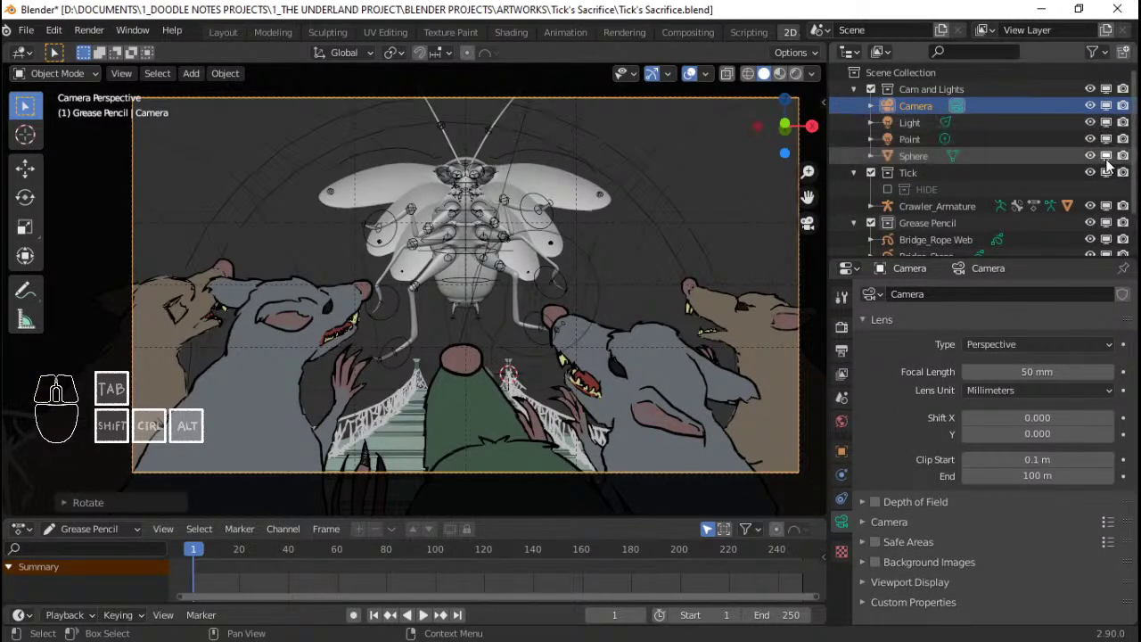
shift+middle_drag(514, 320, 502, 289)
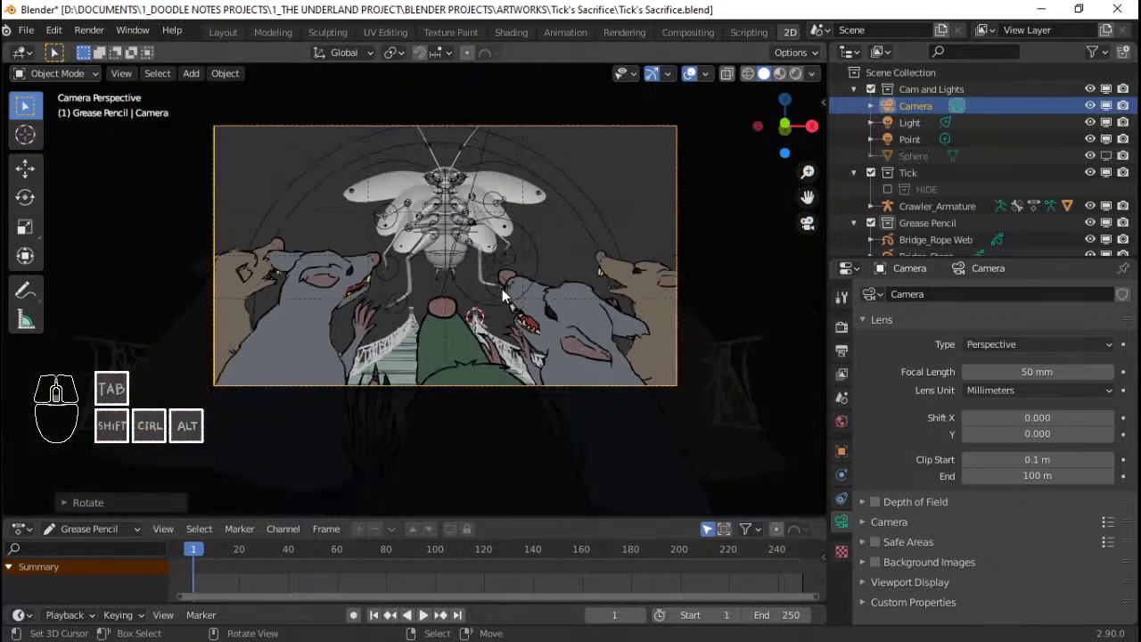
key(ctrl+s)
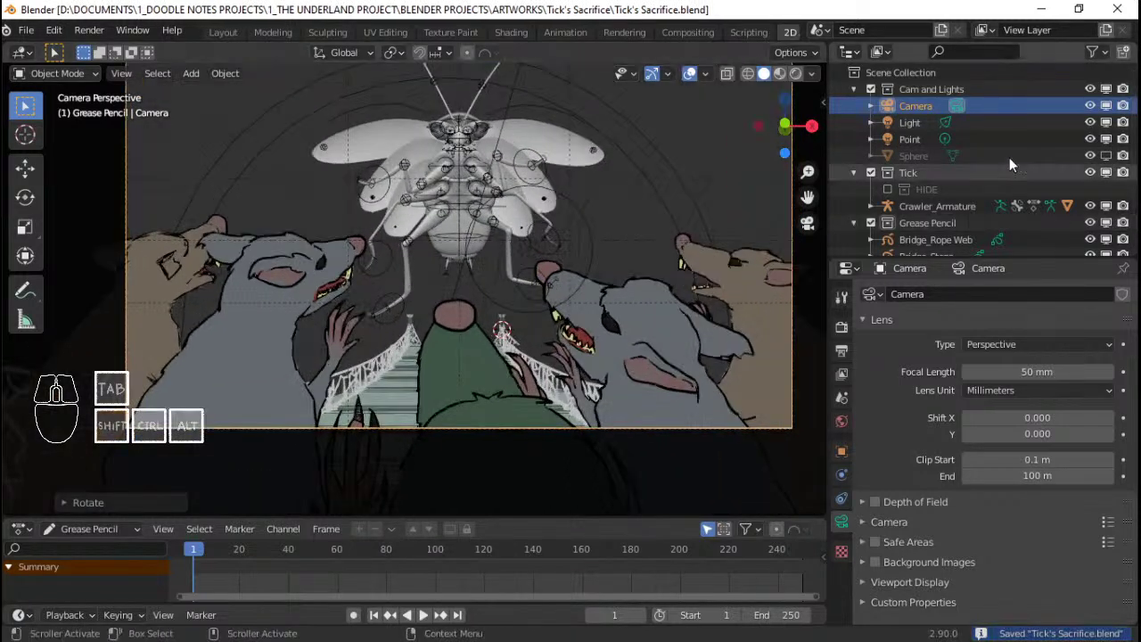
Turn off the viewport overlays and switch the viewport shading to Rendered
shift+middle_drag(640, 144, 621, 211)
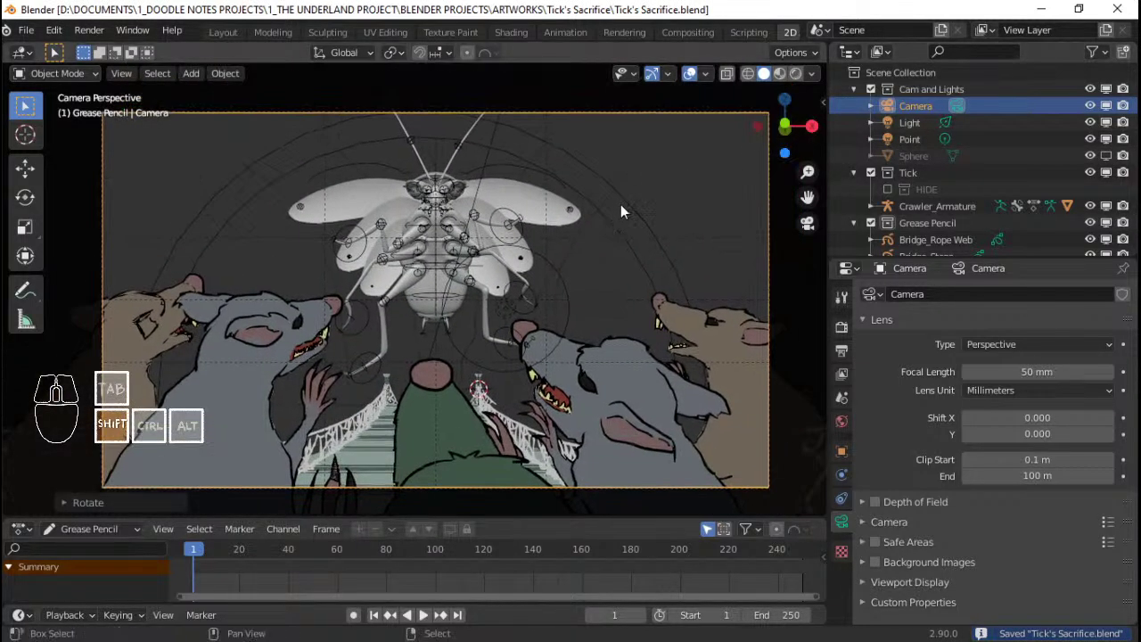
key(shift+alt+z)
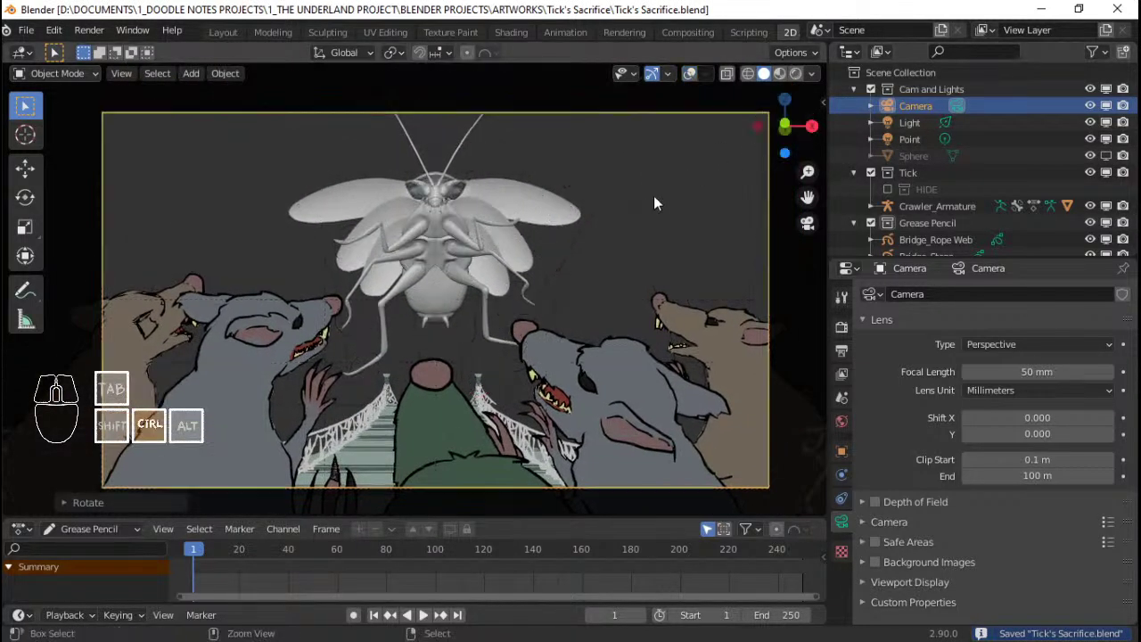
click(796, 75)
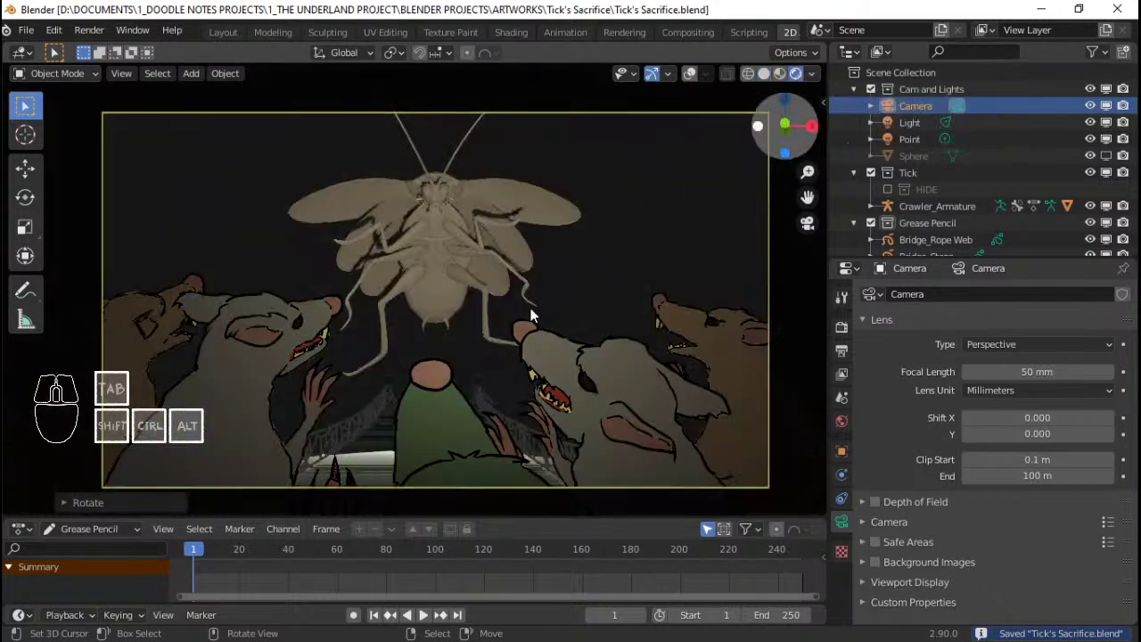
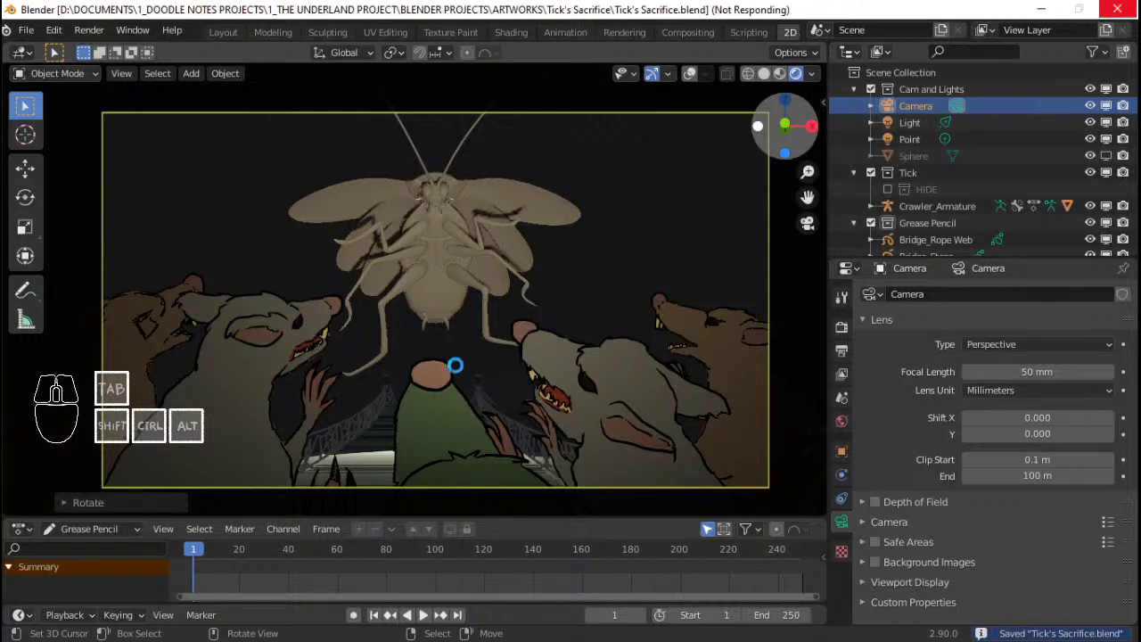
Examine the lighting on the tick, rats and rope bridge in the rendered camera view
scroll(470, 304, up, 3)
scroll(466, 324, down, 3)
scroll(460, 350, up, 3)
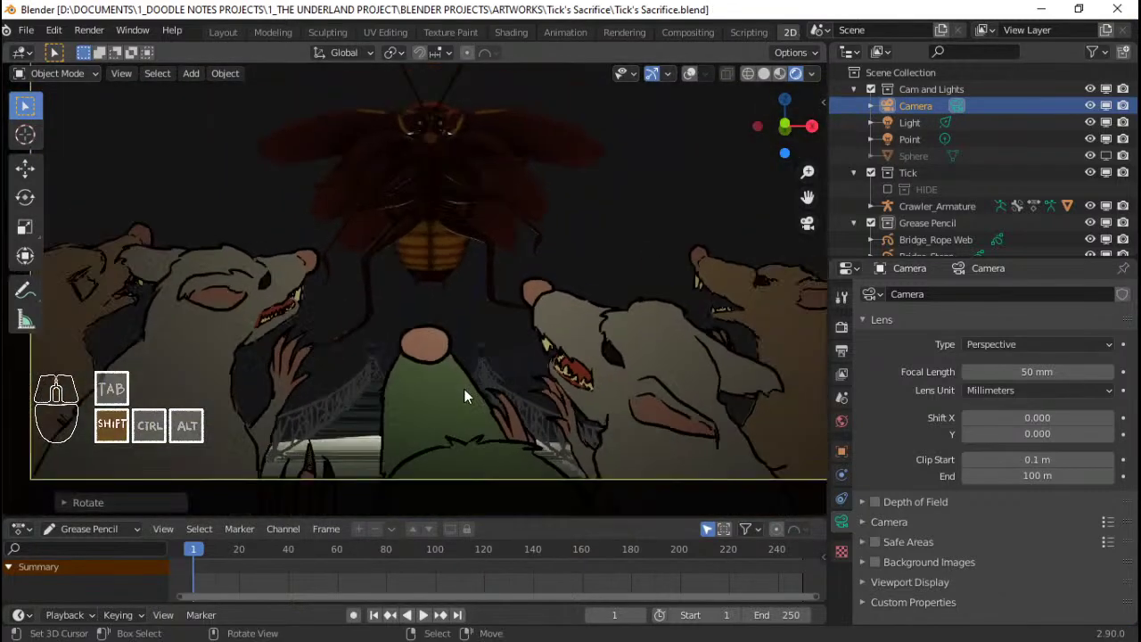
scroll(464, 392, down, 2)
scroll(483, 361, up, 3)
mouse_move(482, 357)
shift+middle_down()
mouse_move(470, 282)
mouse_move(472, 325)
mouse_move(408, 350)
mouse_move(402, 374)
mouse_move(522, 356)
mouse_move(569, 417)
mouse_move(633, 407)
mouse_move(534, 361)
shift+middle_up()
scroll(496, 328, up, 1)
key(KP_0)
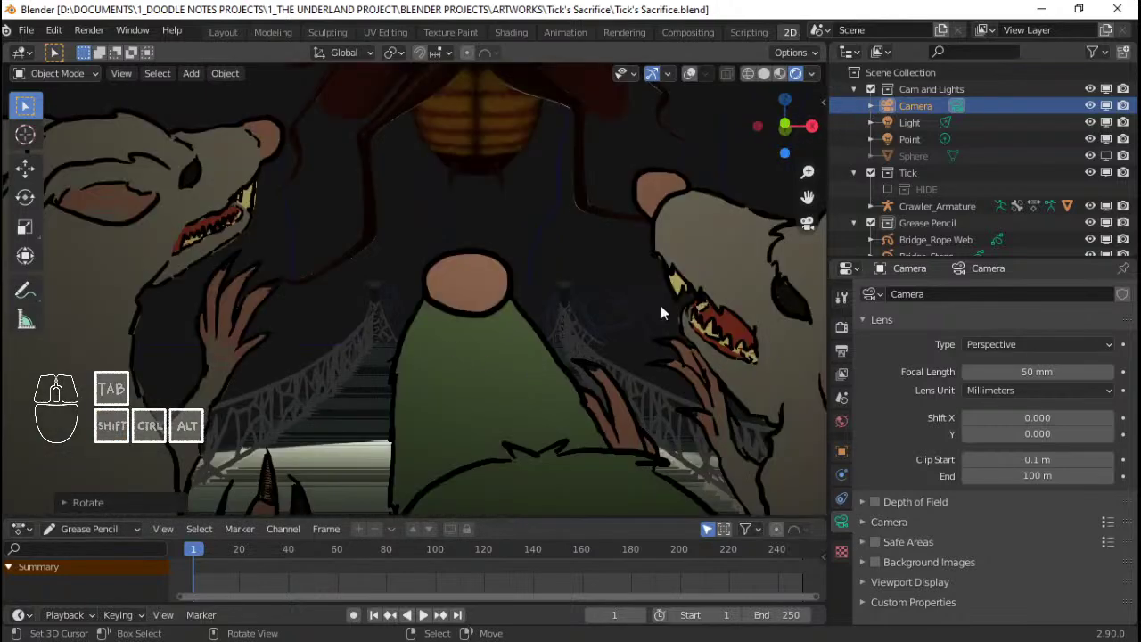
Enable the Sphere object in viewports so it shows behind the green figure on the bridge
click(1106, 156)
shift+middle_drag(514, 304, 474, 317)
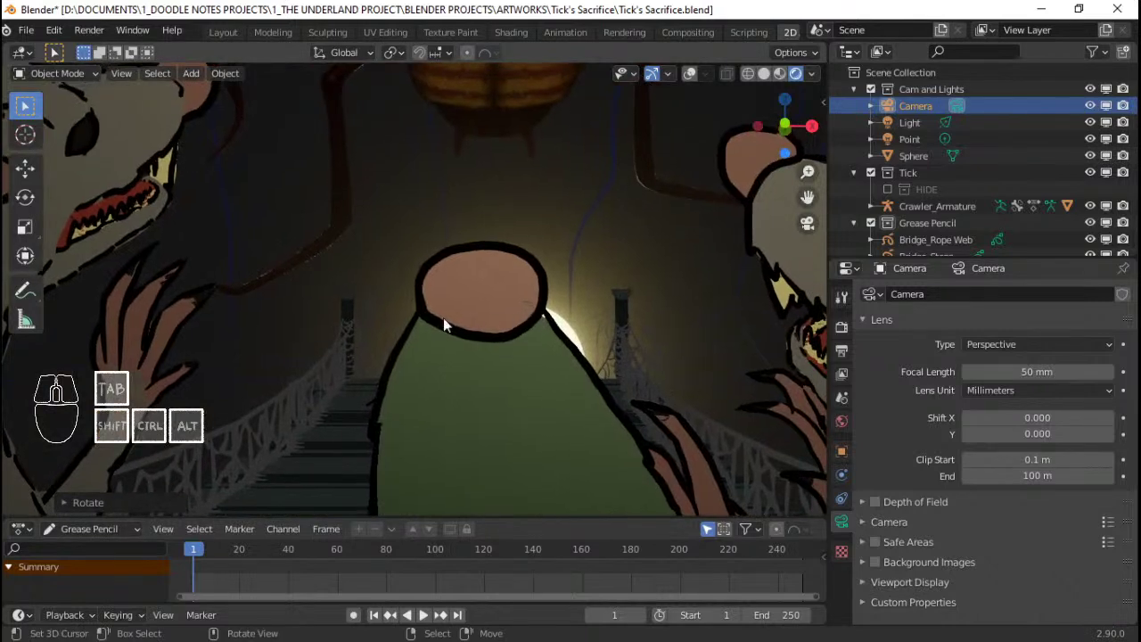
scroll(405, 346, down, 5)
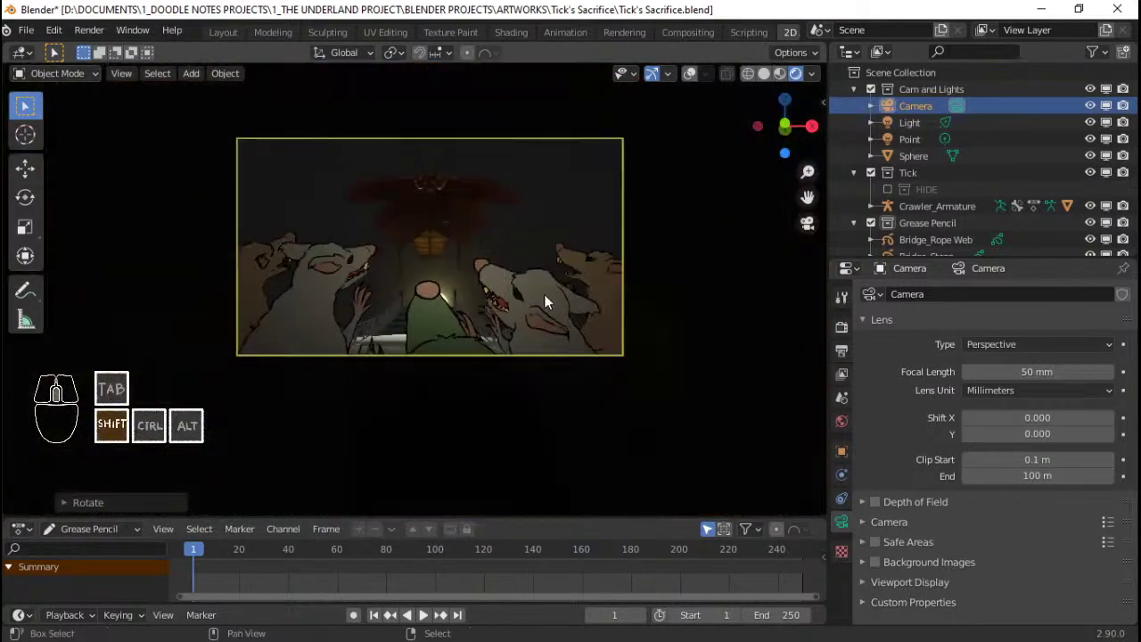
scroll(552, 276, up, 2)
key(x)
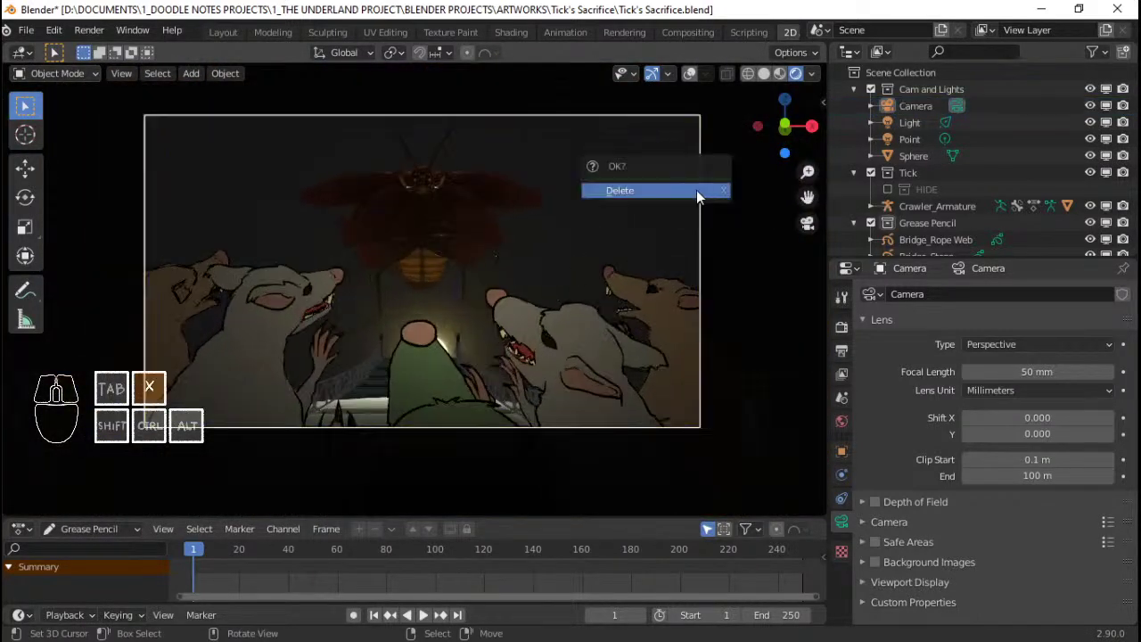
click(686, 189)
click(654, 110)
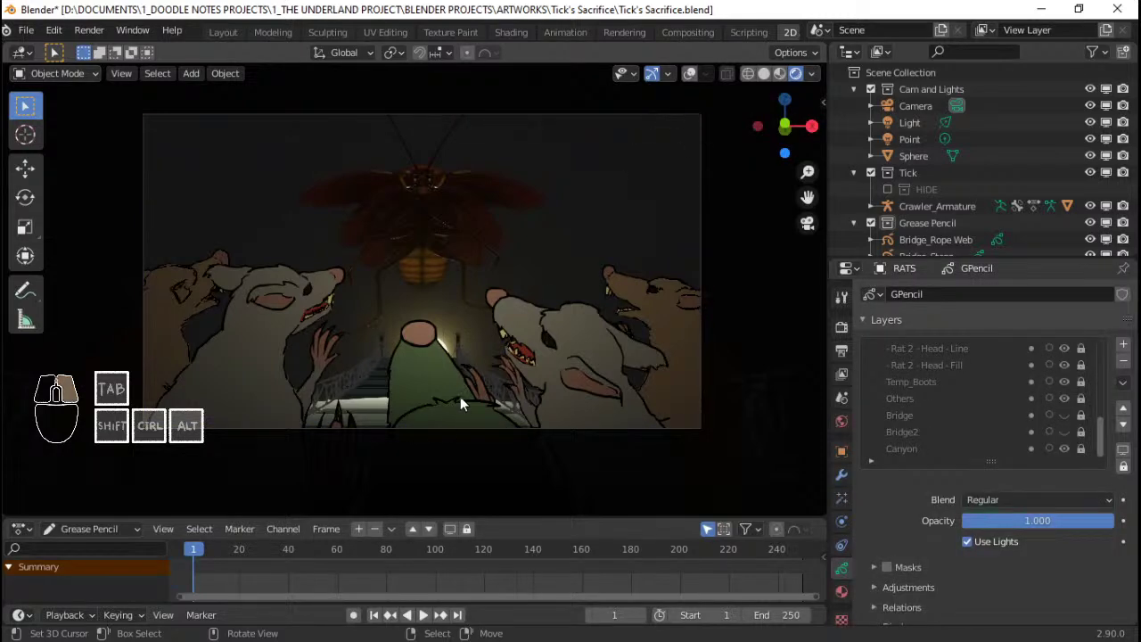
Return to the camera view and move the Camera slightly back along its local Z axis to widen the framing of the rats
middle_drag(460, 397, 290, 397)
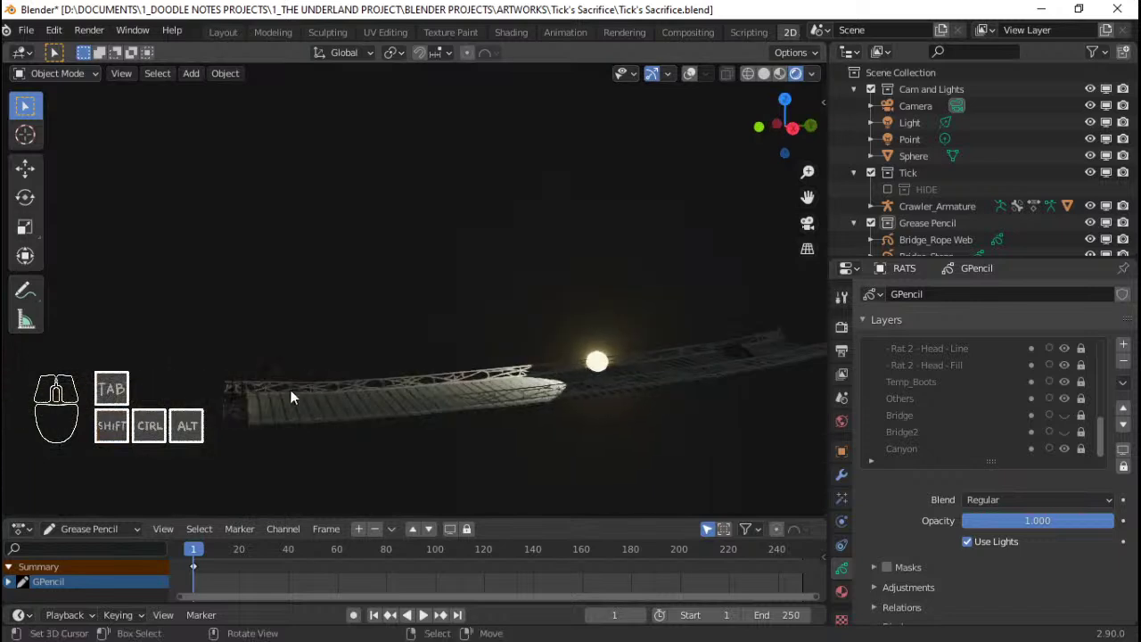
middle_drag(222, 409, 355, 367)
key(KP_0)
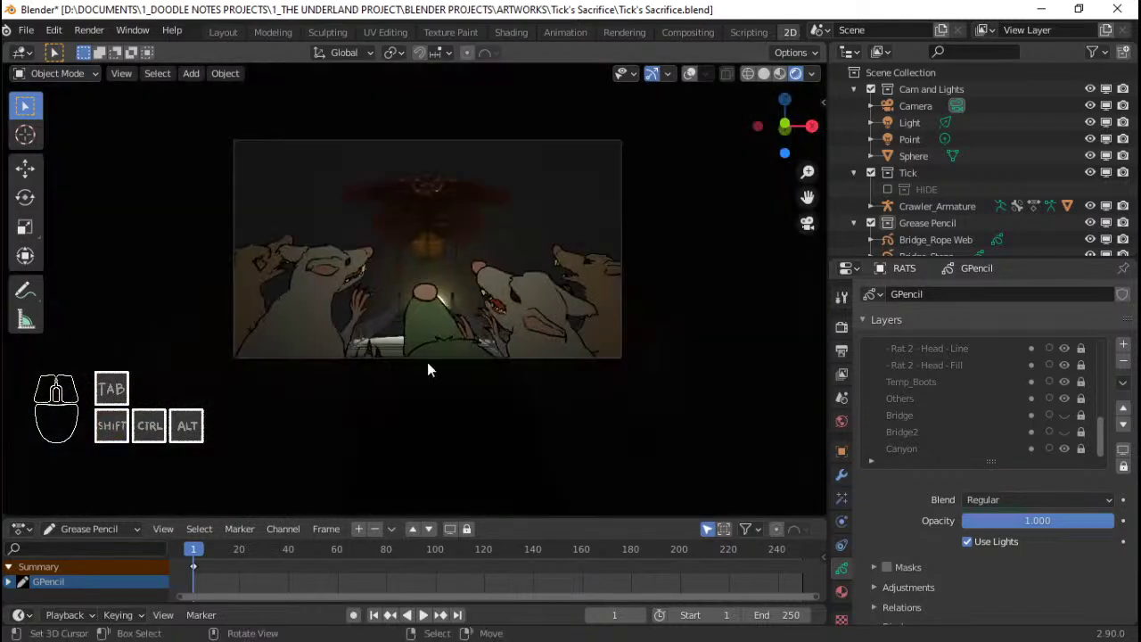
click(916, 106)
key(Home)
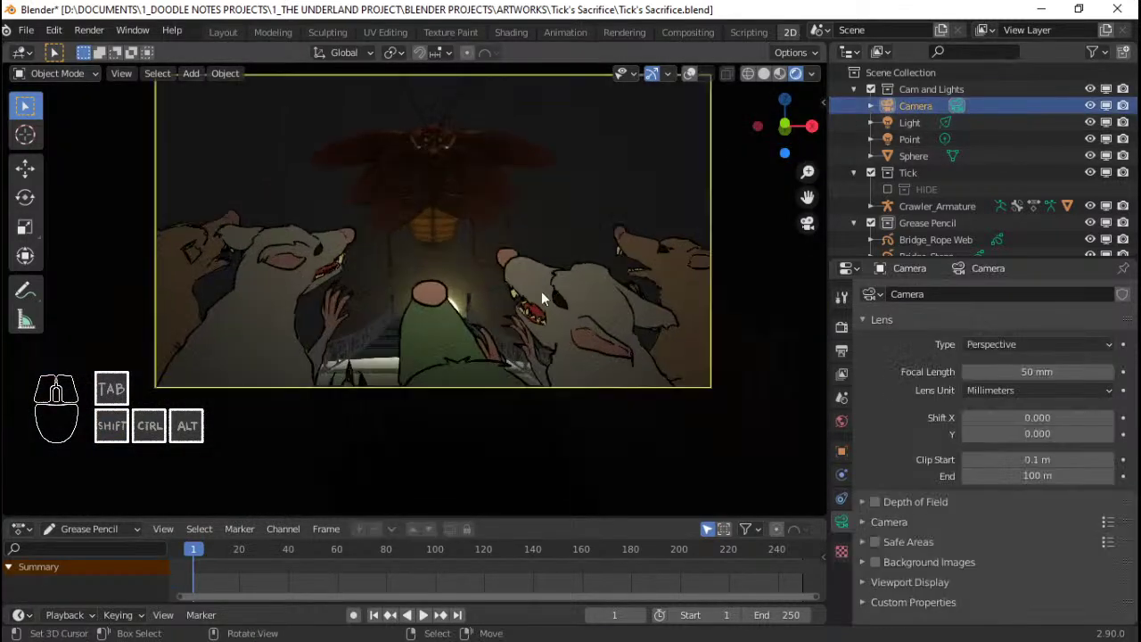
key(g)
key(z)
key(z)
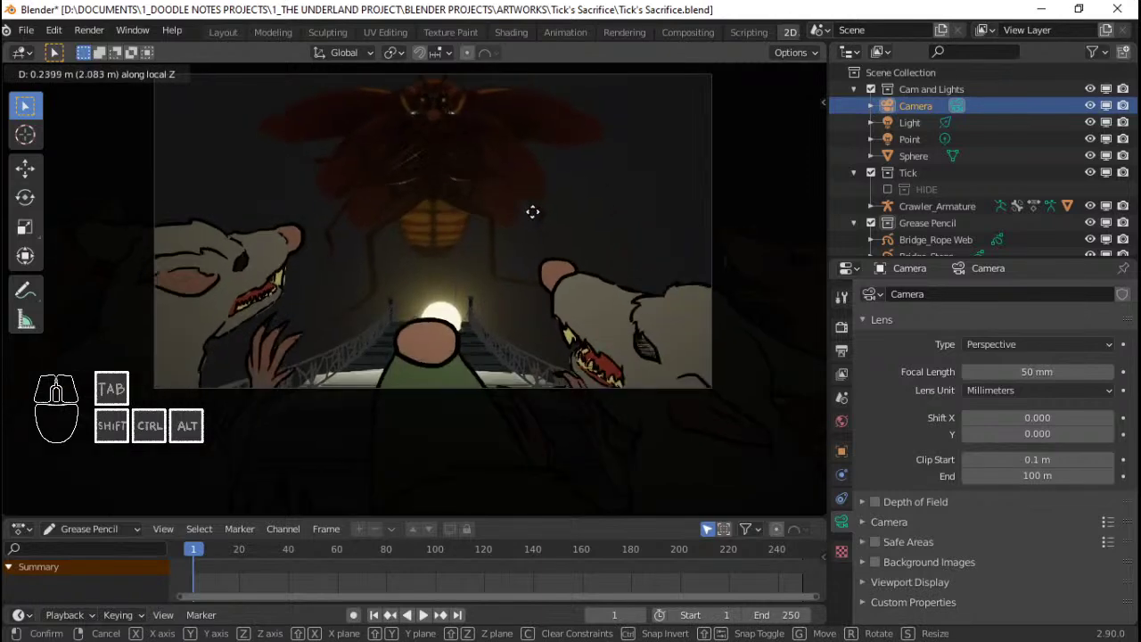
click(548, 334)
scroll(514, 318, up, 2)
scroll(503, 354, up, 1)
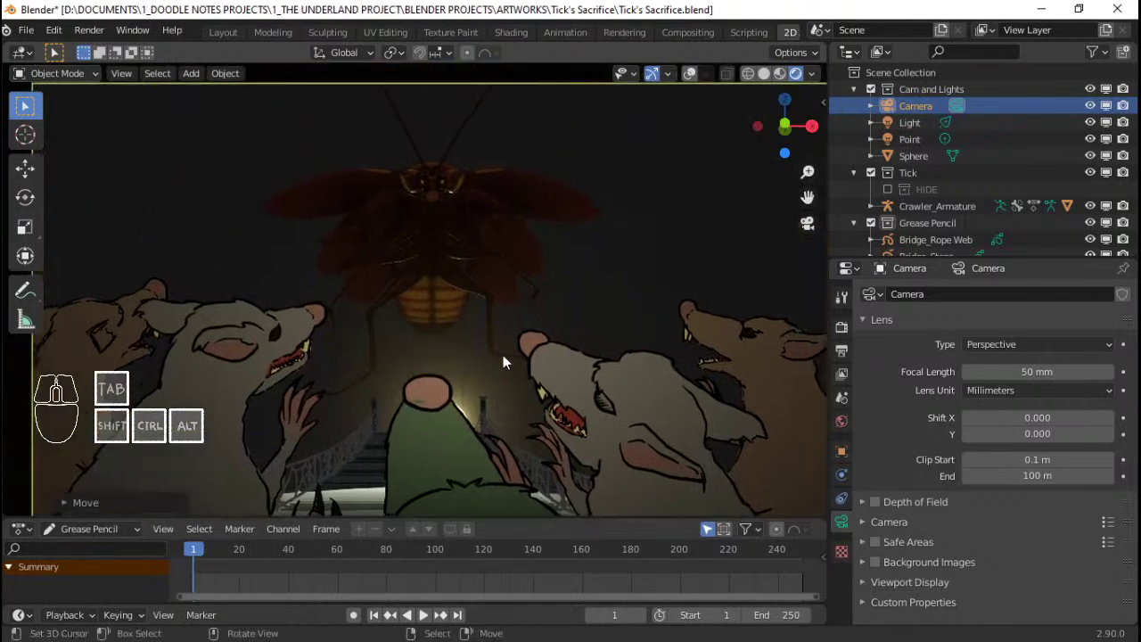
scroll(477, 396, down, 3)
scroll(470, 405, up, 2)
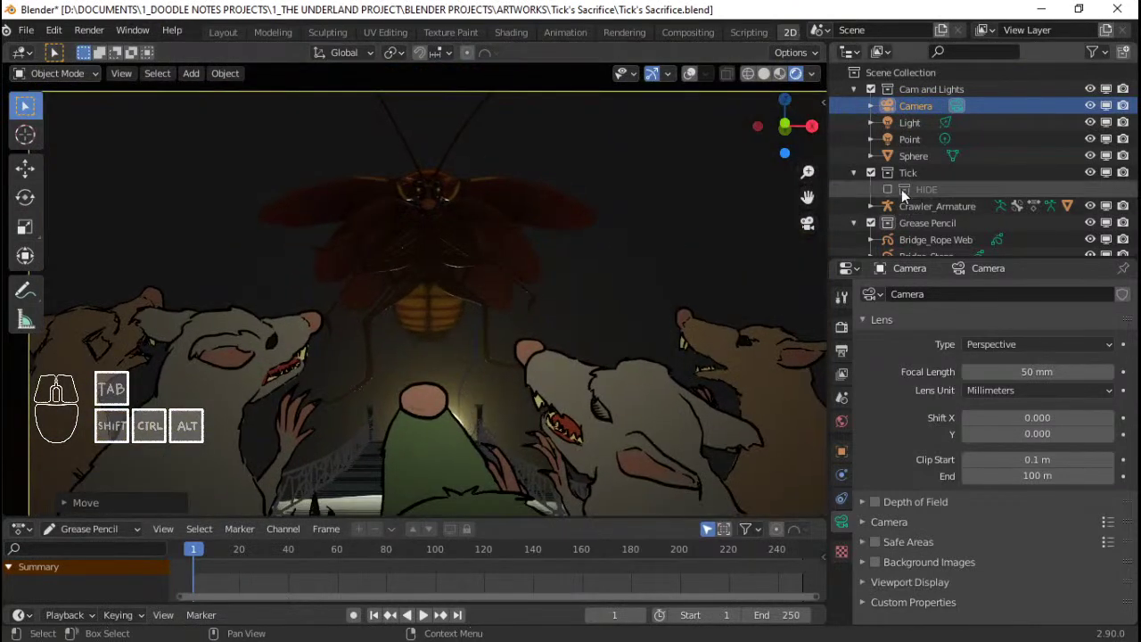
Move the Sphere in the camera view so it is hidden behind the green figure's nose
click(912, 156)
key(g)
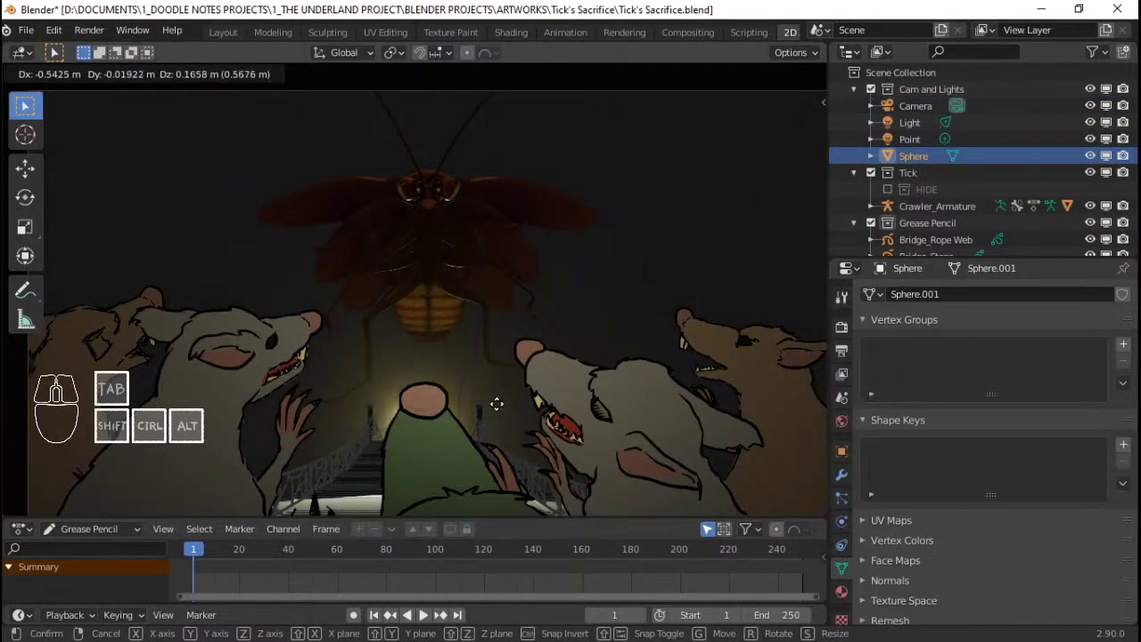
click(479, 414)
key(g)
click(390, 428)
scroll(407, 396, up, 8)
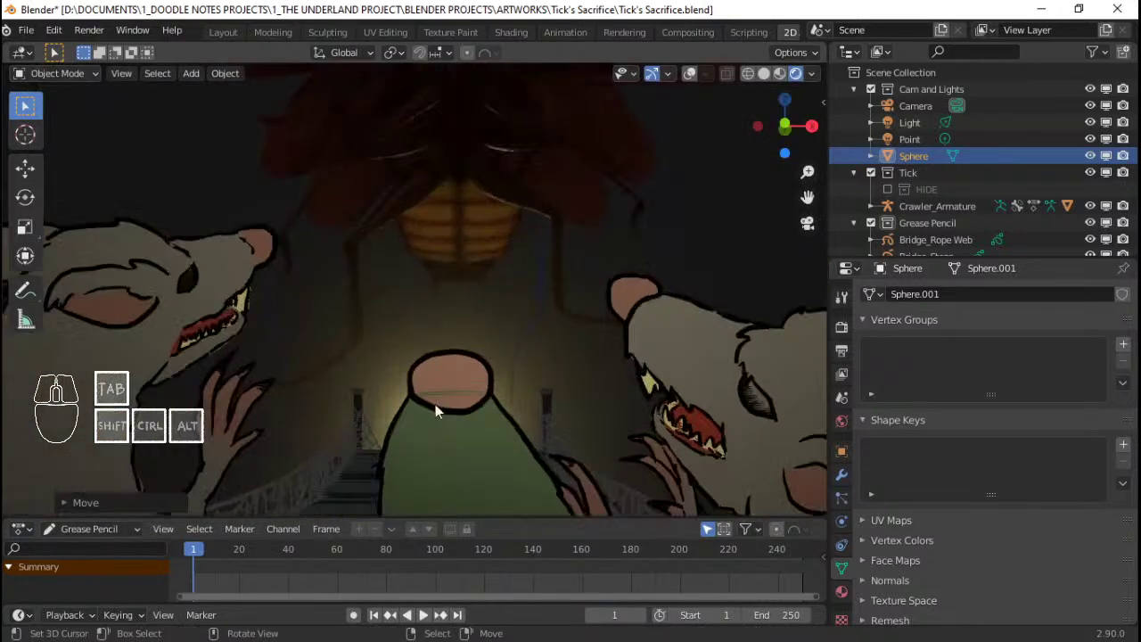
scroll(377, 368, down, 8)
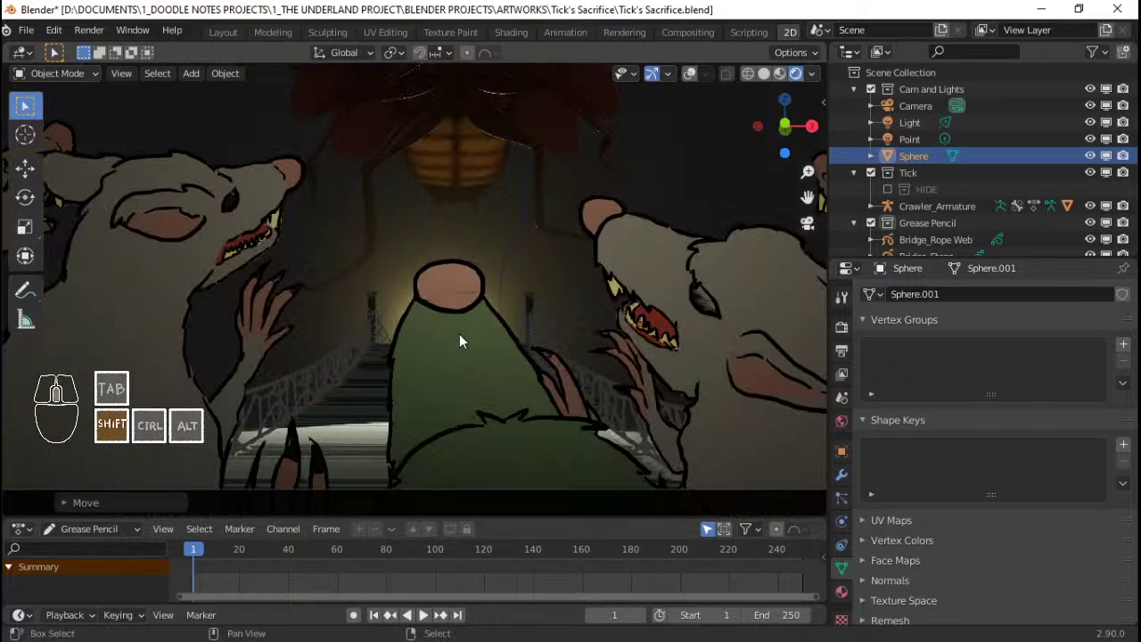
Show the viewport overlays, select the Light together with the Sphere, and move both along Y just past the bridge's far end
middle_drag(426, 381, 514, 359)
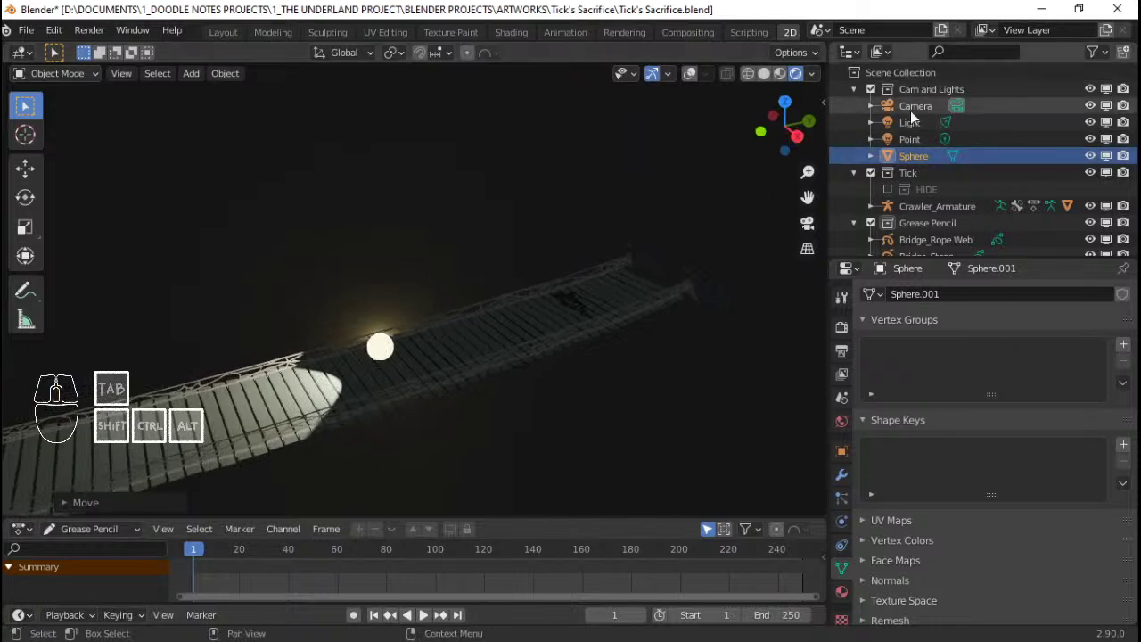
key(shift+alt+z)
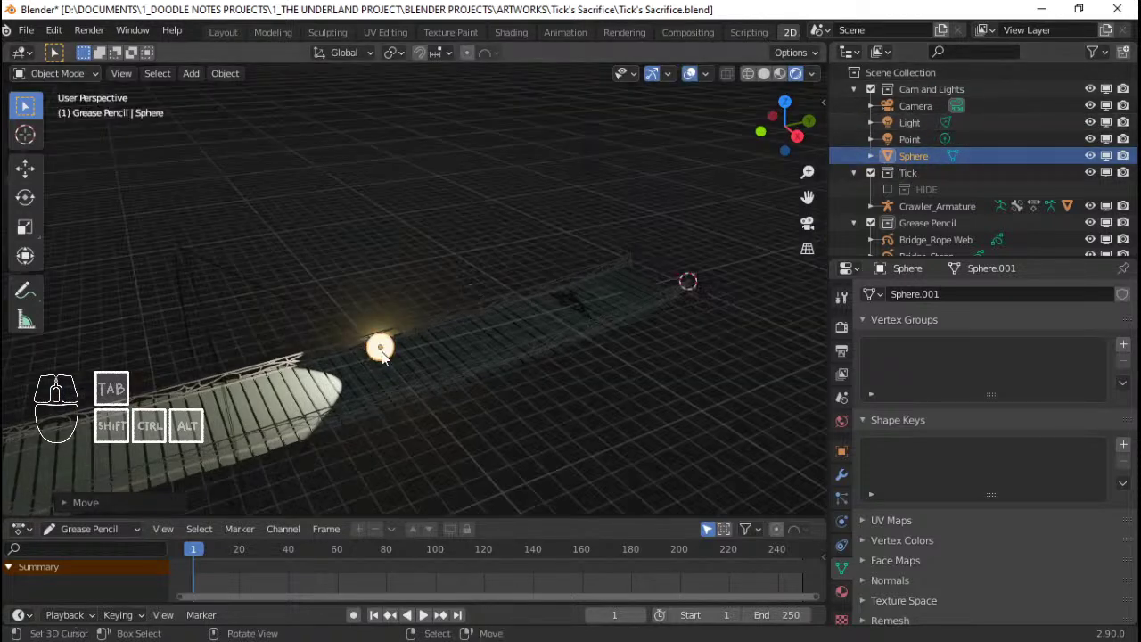
shift+click(330, 319)
key(g)
key(y)
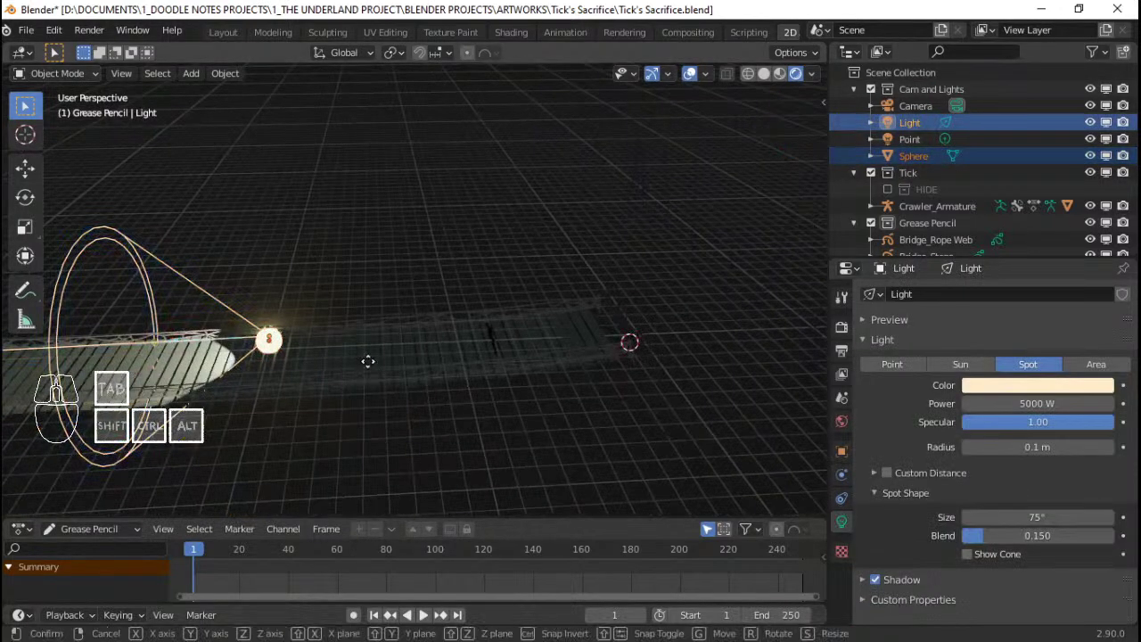
click(737, 338)
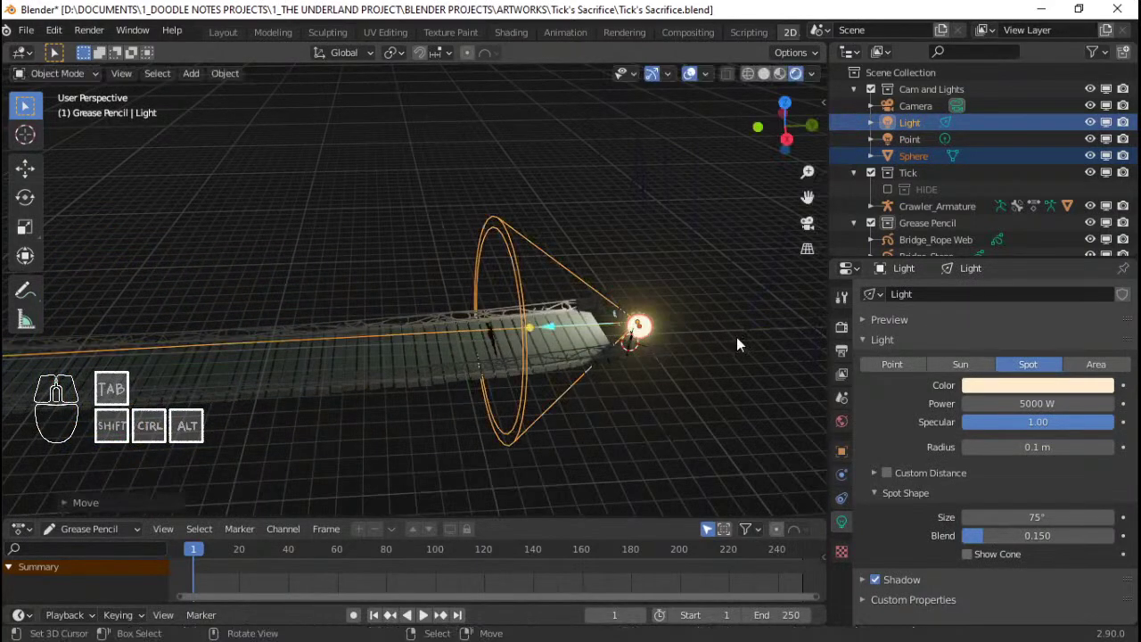
Shift the Light and Sphere together in the camera view toward the left far bridge post, still behind the green figure
key(KP_0)
scroll(470, 370, up, 8)
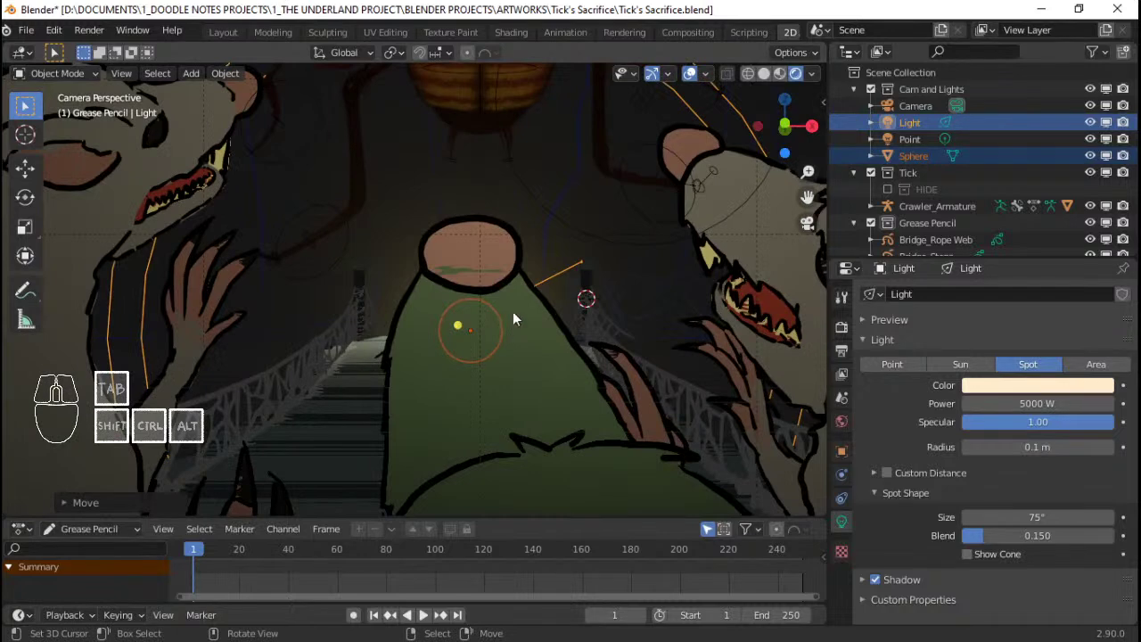
scroll(533, 285, down, 6)
scroll(532, 285, up, 6)
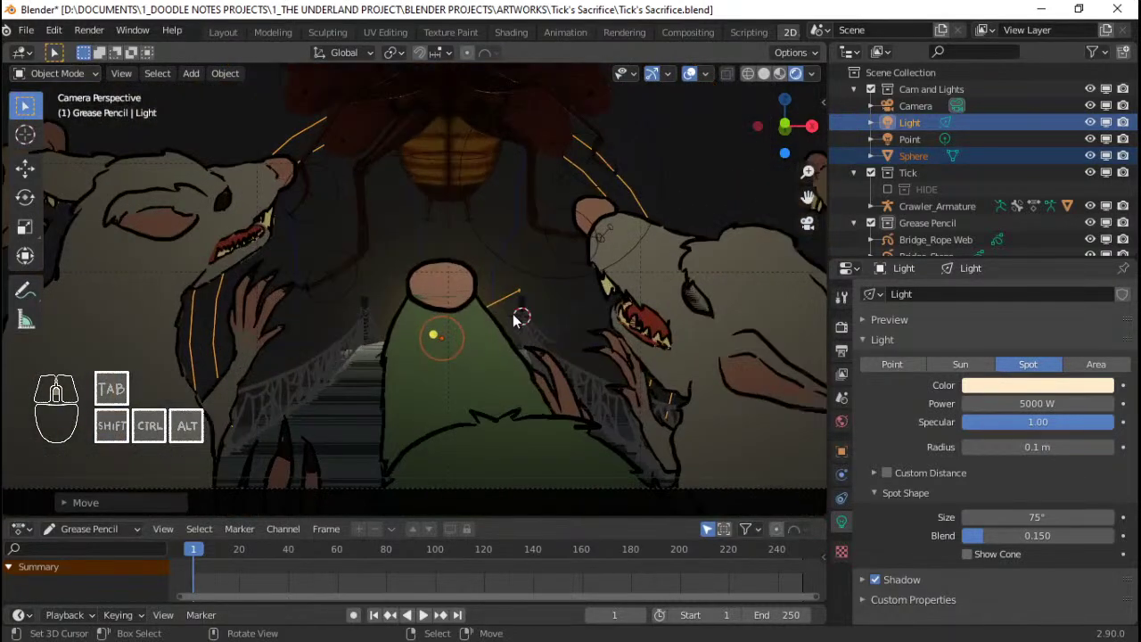
key(g)
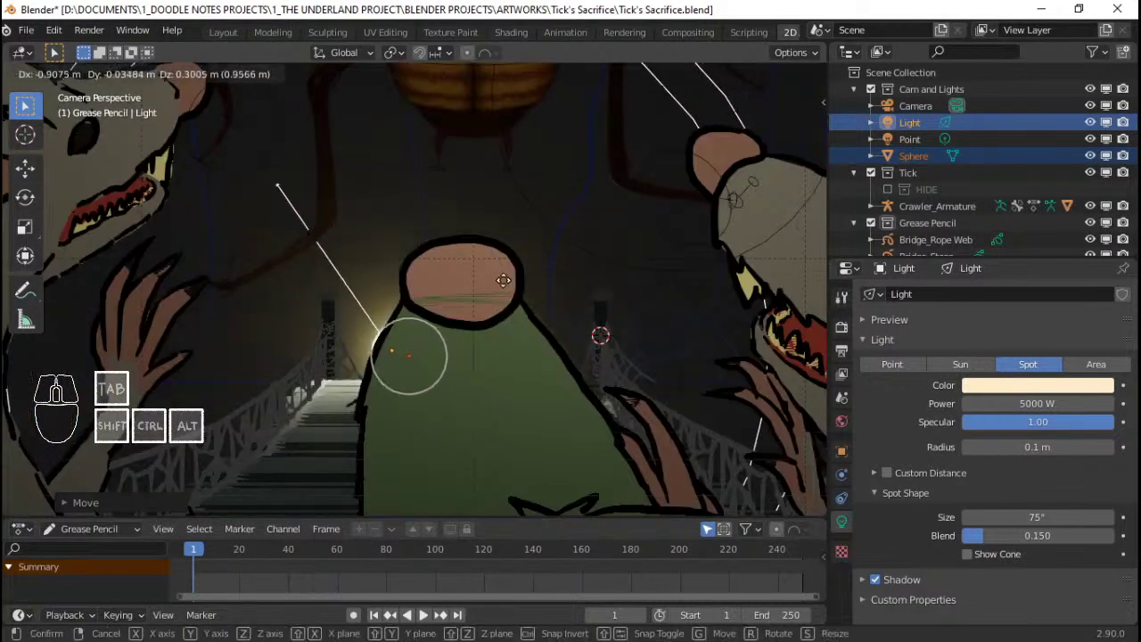
click(517, 287)
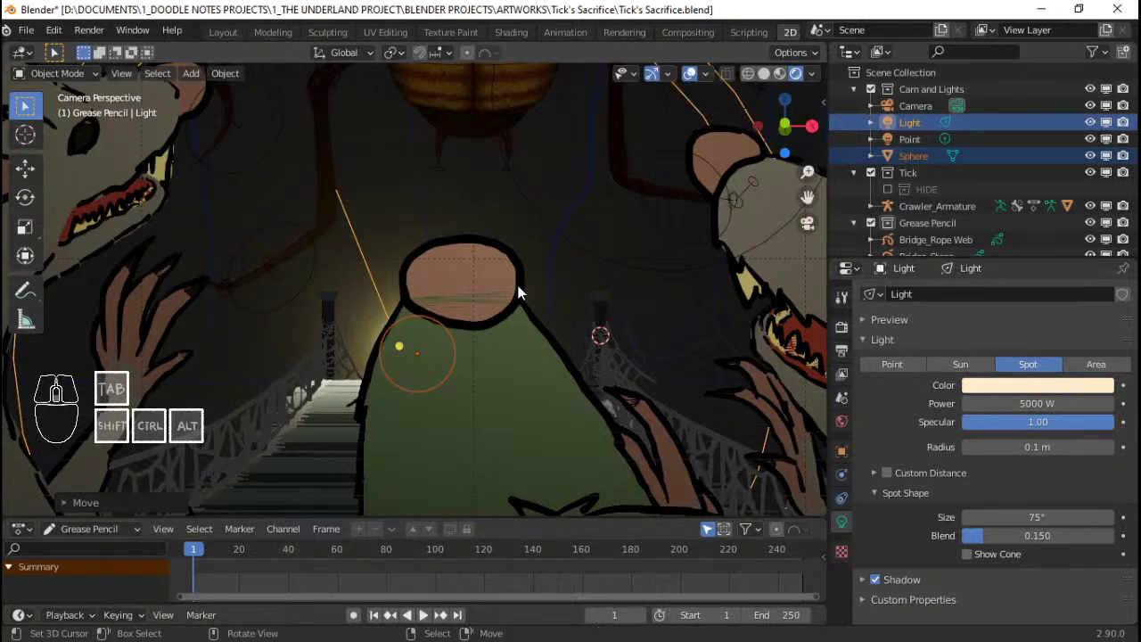
scroll(534, 225, down, 5)
click(538, 196)
key(r)
right_click(540, 196)
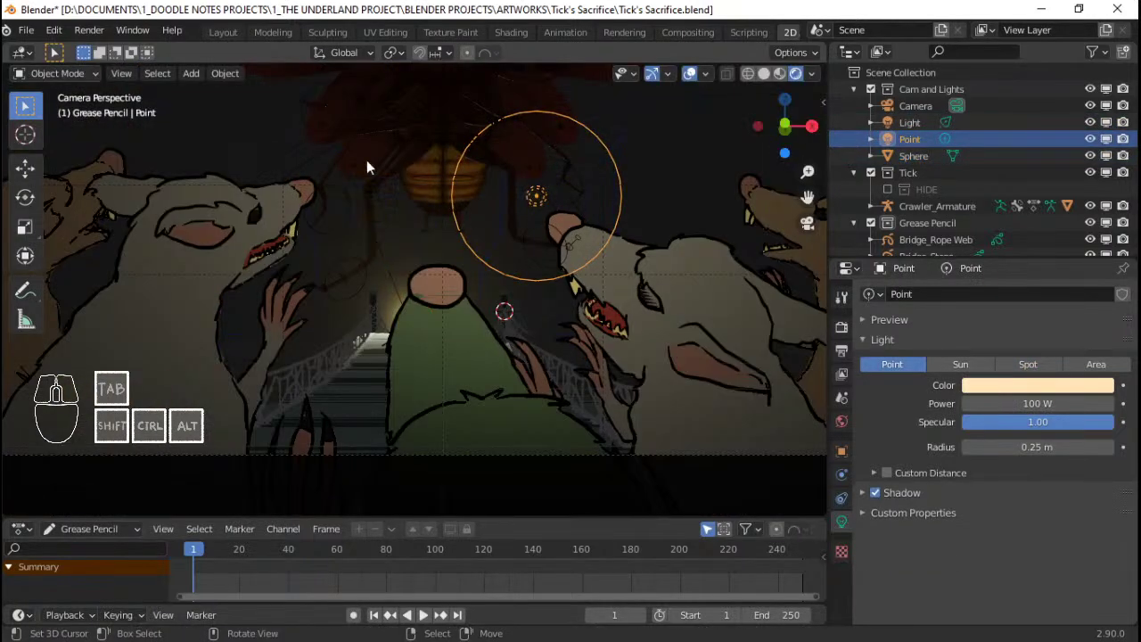
Select only the spot Light and rotate it with a trackball rotation to re-aim it along the bridge
click(319, 149)
key(r)
key(r)
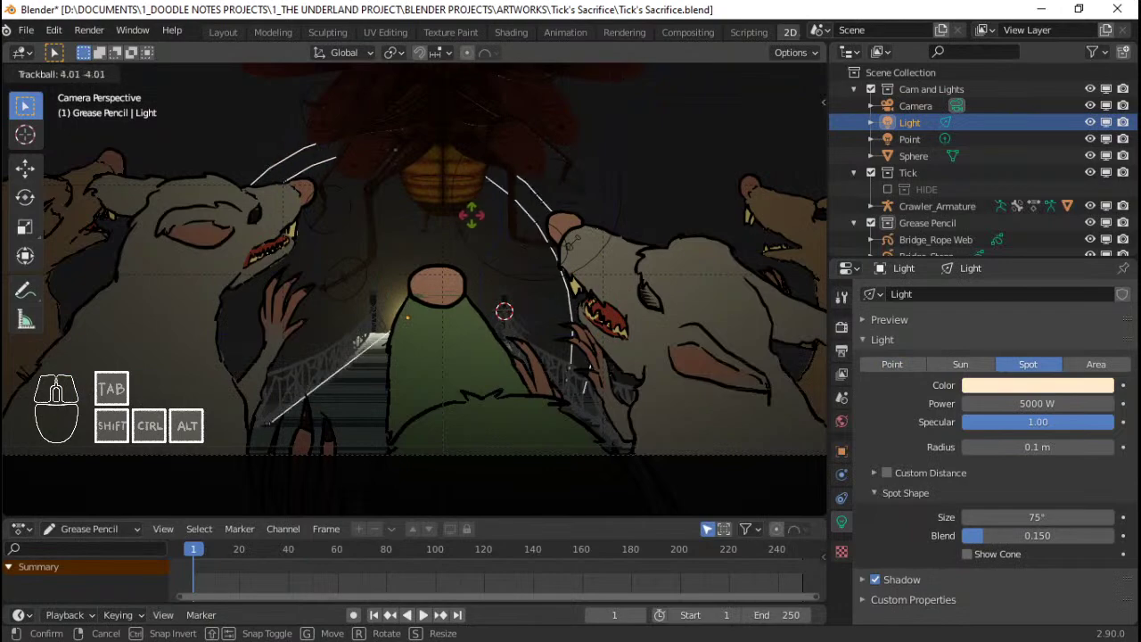
click(456, 238)
scroll(433, 290, up, 3)
scroll(433, 290, up, 3)
View the Light from the top and set its spot size to 26.9° and blend to 0.639
middle_drag(566, 293, 503, 322)
scroll(449, 384, up, 4)
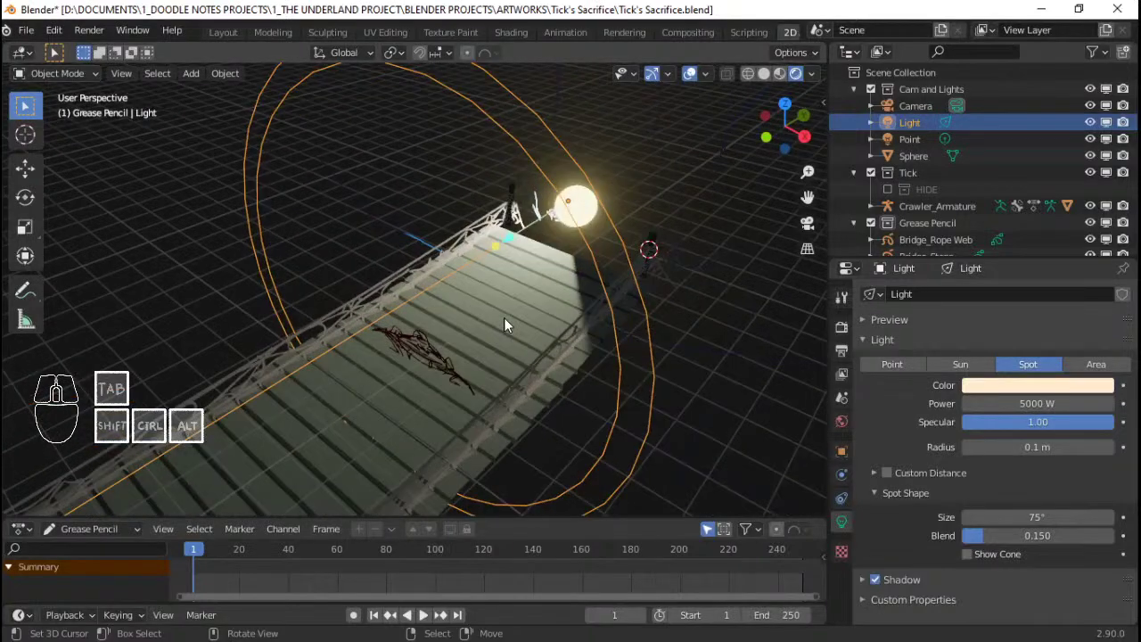
key(KP_7)
shift+middle_drag(355, 240, 354, 320)
scroll(379, 182, up, 1)
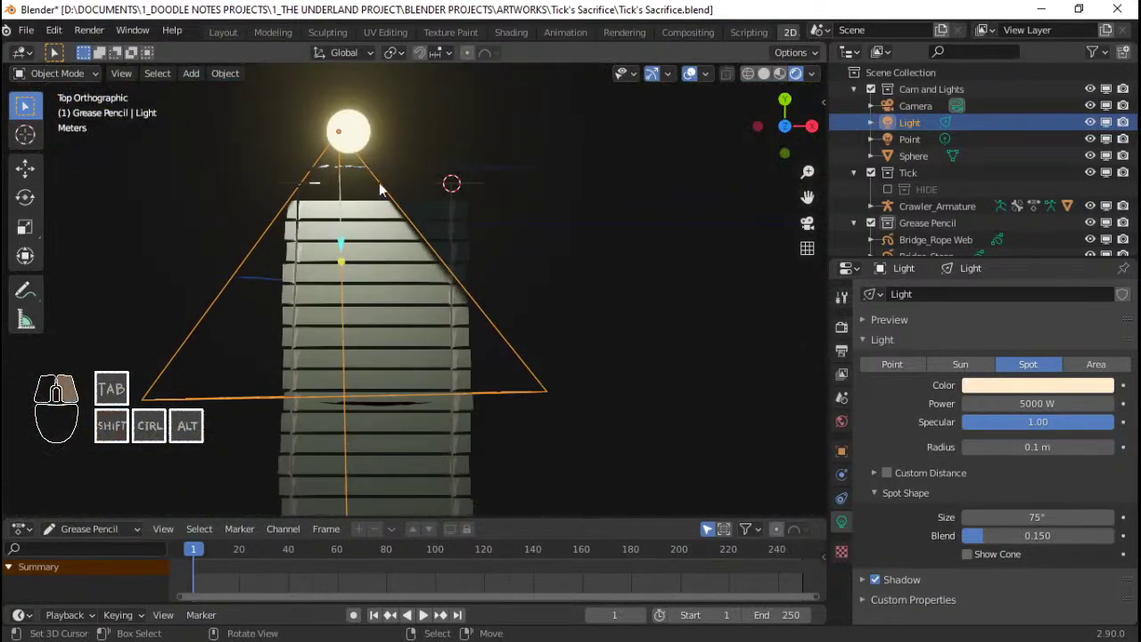
key(g)
key(Escape)
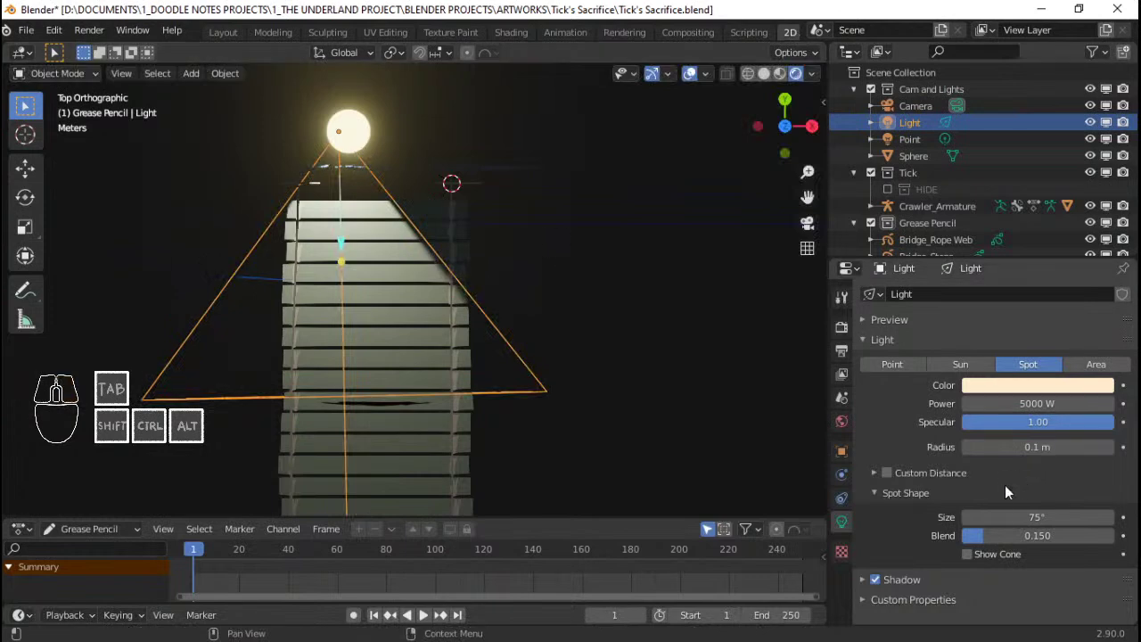
mouse_move(1035, 517)
mouse_down()
mouse_move(941, 517)
mouse_move(1039, 535)
mouse_up()
Reposition the spot Light in the top view near the bridge's far end and return to the camera view
key(g)
click(395, 272)
key(KP_0)
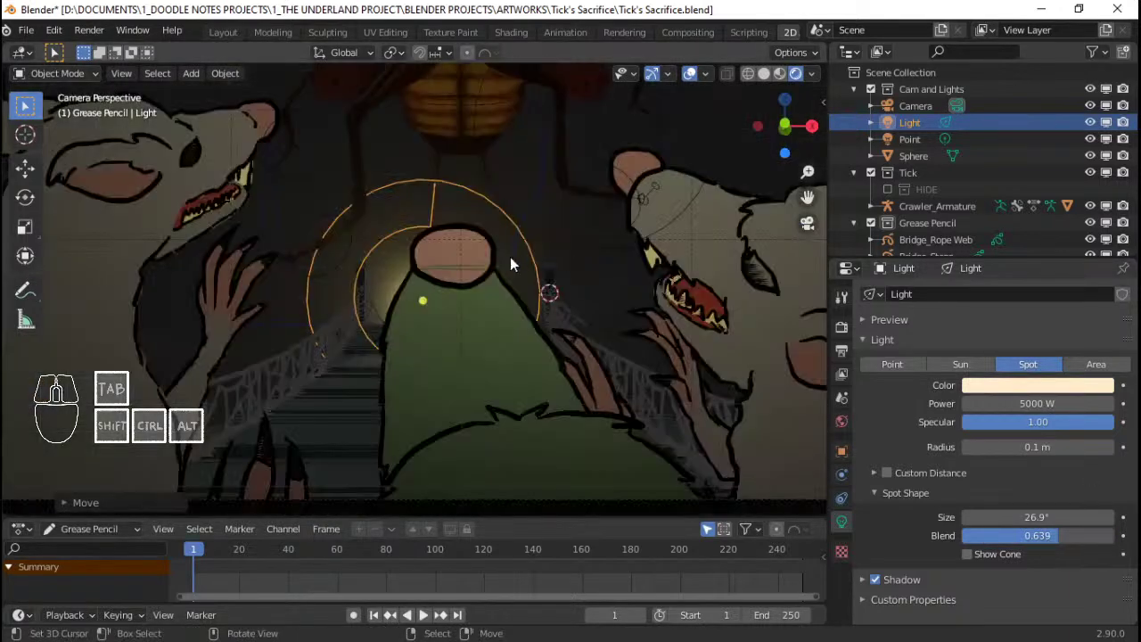
Widen the Light's spot size to 35.3°
scroll(510, 259, up, 2)
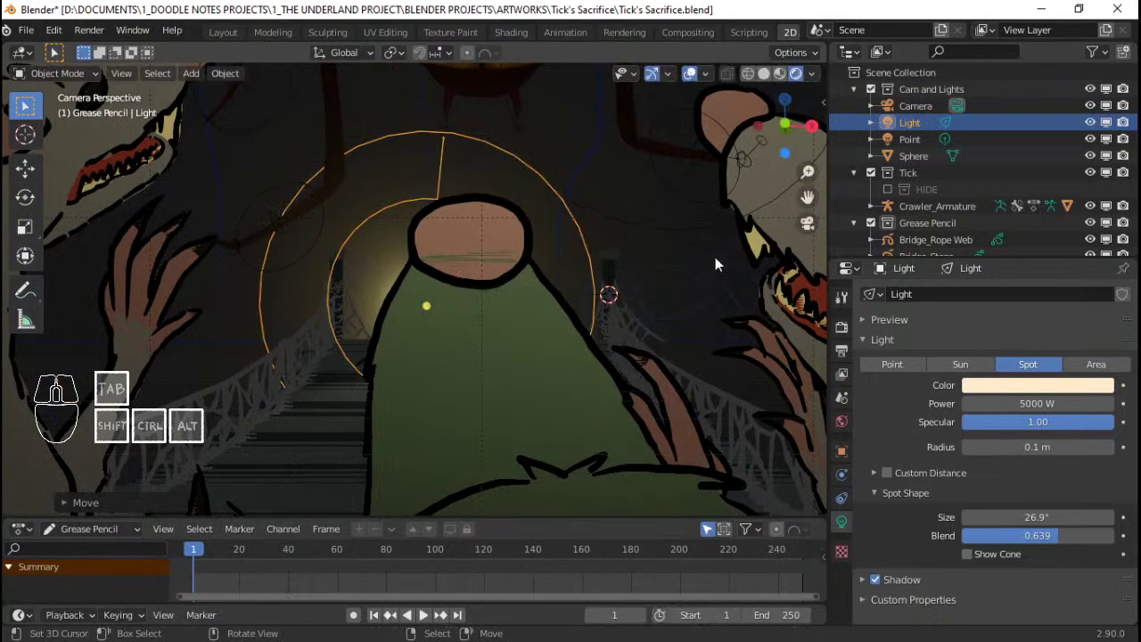
drag(1037, 517, 1083, 517)
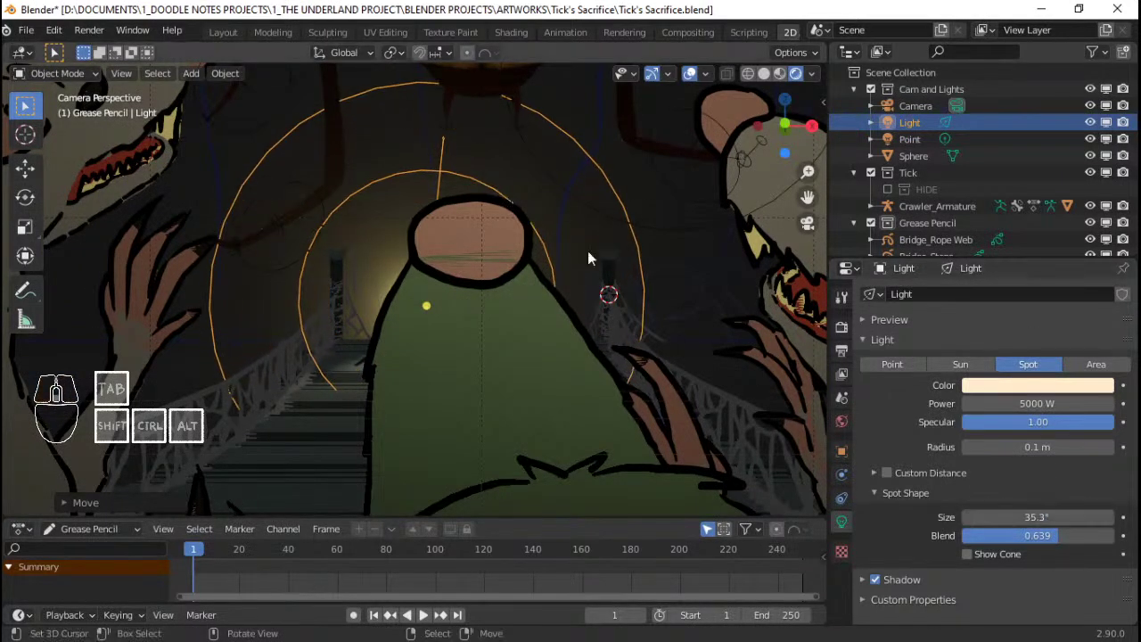
scroll(515, 259, down, 6)
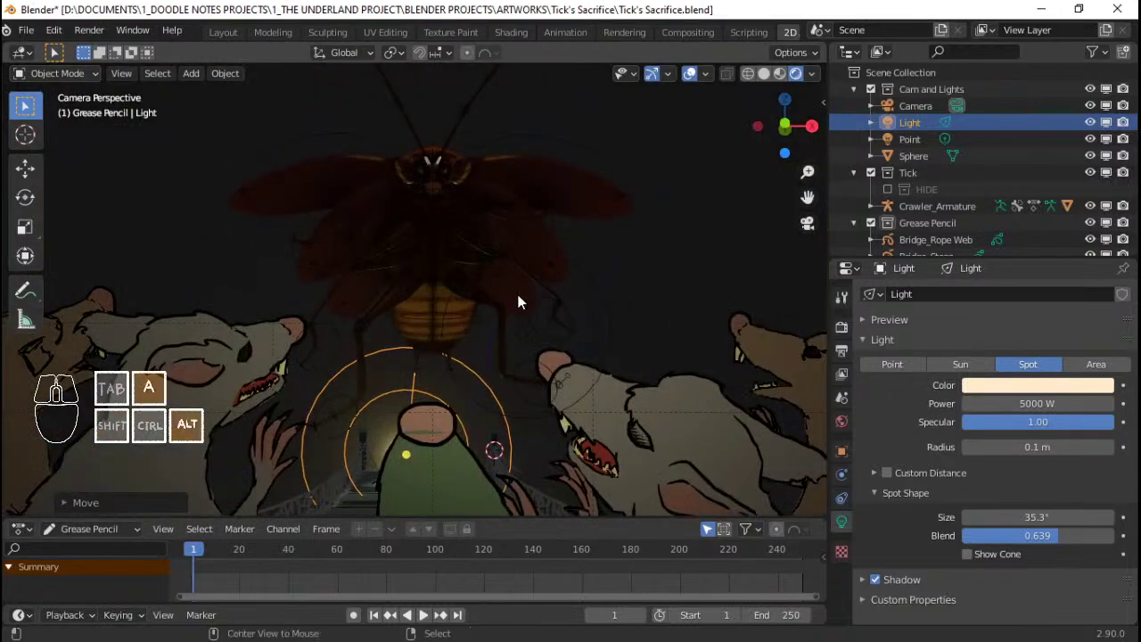
Deselect all objects and hide the viewport overlays
key(alt+a)
scroll(526, 303, down, 2)
scroll(550, 306, up, 2)
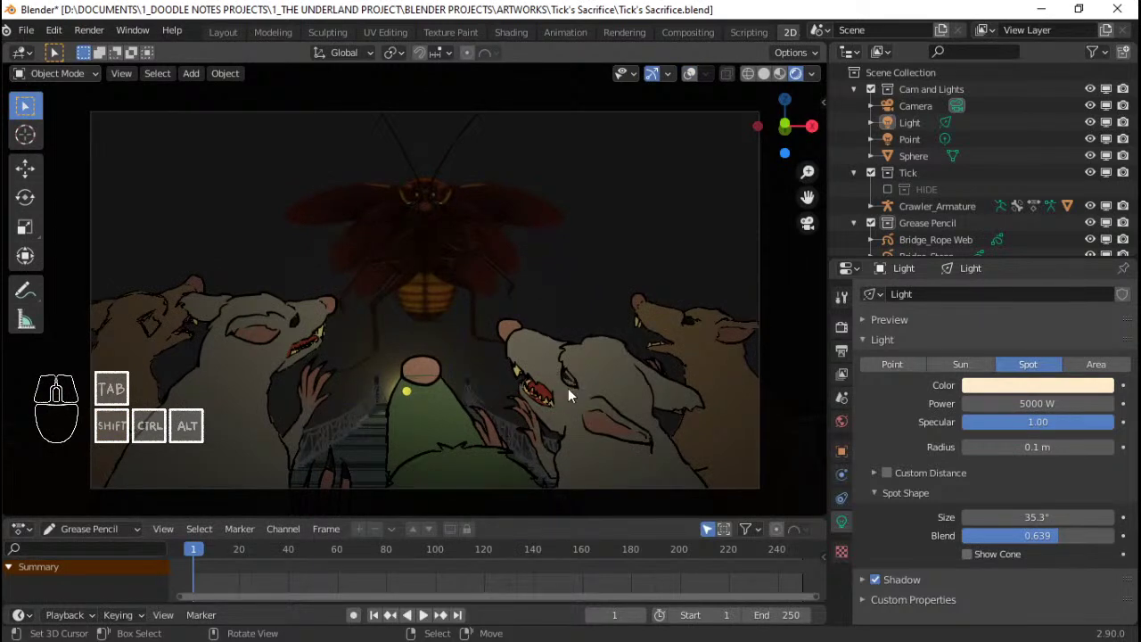
Select the Bridge_Steps object in the camera view and save the file
right_click(610, 425)
scroll(612, 435, up, 2)
mouse_move(542, 453)
shift+middle_down()
mouse_move(543, 331)
mouse_move(544, 362)
mouse_move(565, 342)
mouse_move(511, 355)
shift+middle_up()
scroll(541, 324, down, 4)
scroll(545, 361, up, 1)
scroll(565, 343, up, 1)
right_click(399, 424)
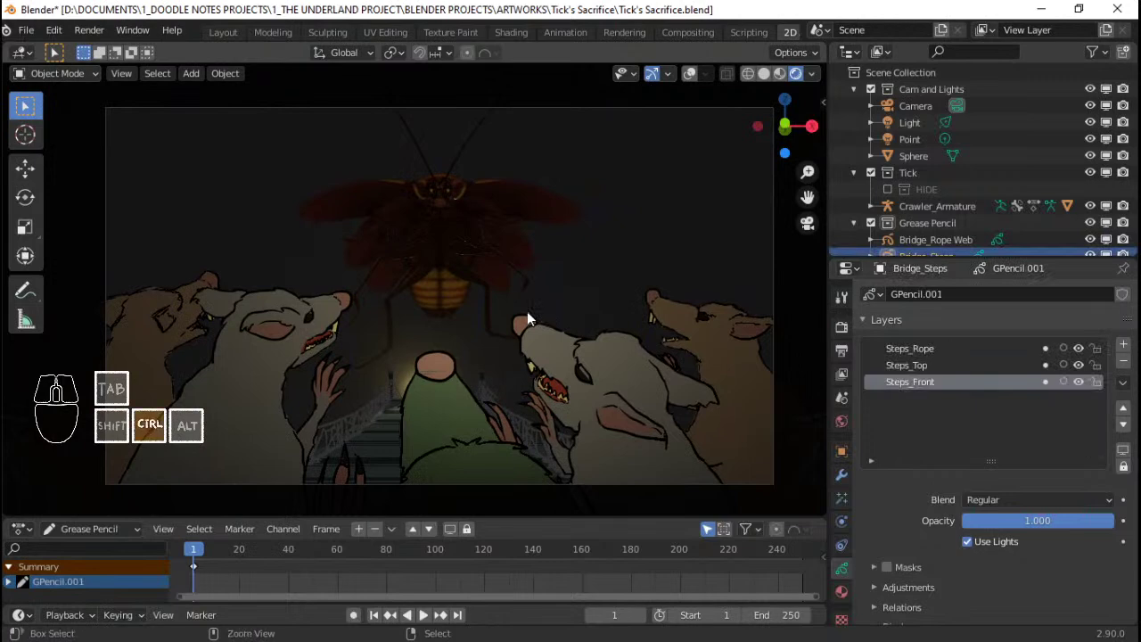
key(ctrl+s)
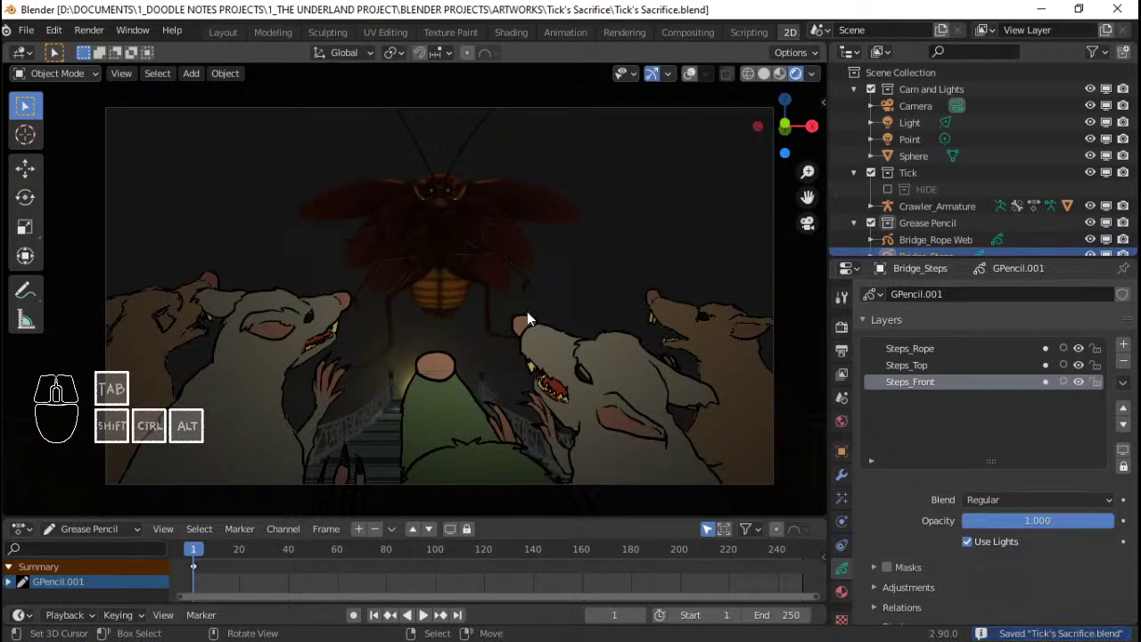
Examine the lit scene from an orbited angle and through the camera, checking the glow around the figure and bridge
mouse_move(477, 337)
ctrl+middle_down()
mouse_move(476, 358)
mouse_move(471, 320)
ctrl+middle_up()
scroll(569, 335, down, 2)
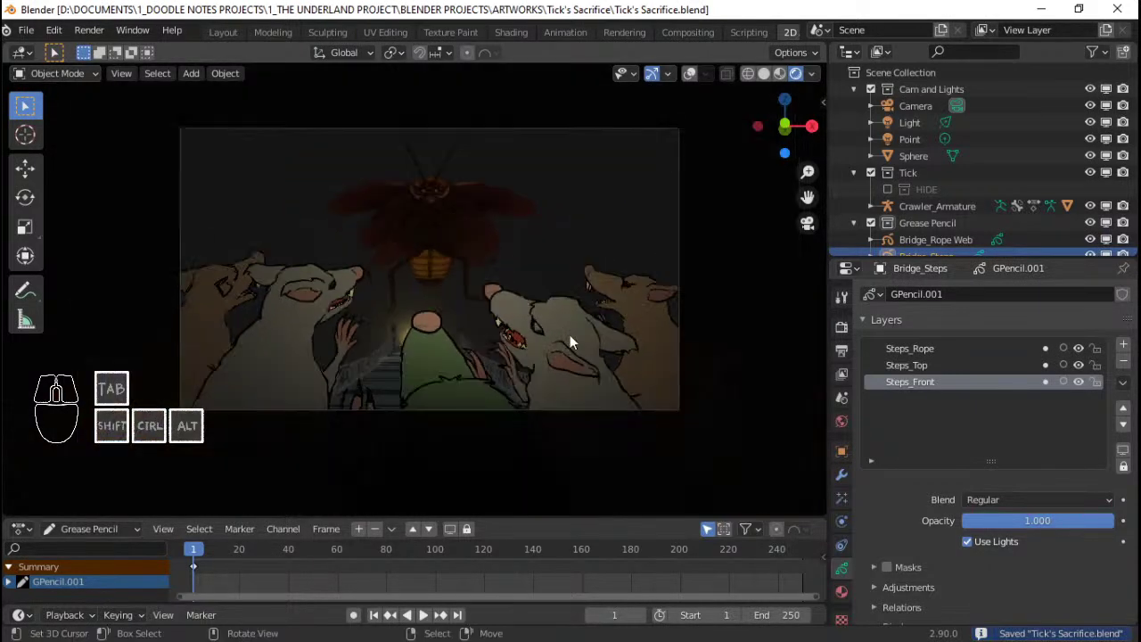
middle_drag(570, 334, 427, 344)
key(KP_0)
key(KP_0)
key(KP_0)
scroll(427, 345, up, 2)
shift+middle_drag(535, 280, 532, 308)
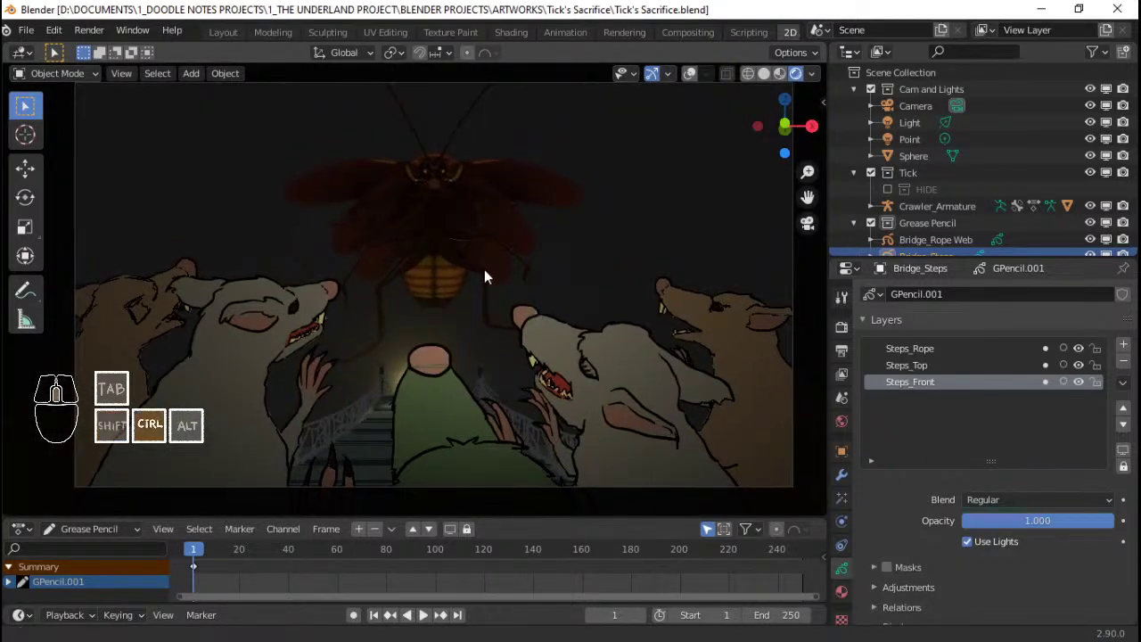
Examine the glow behind the green figure and the bridge posts up close and in the full camera frame
mouse_move(484, 270)
ctrl+middle_down()
mouse_move(486, 283)
mouse_move(487, 272)
ctrl+middle_up()
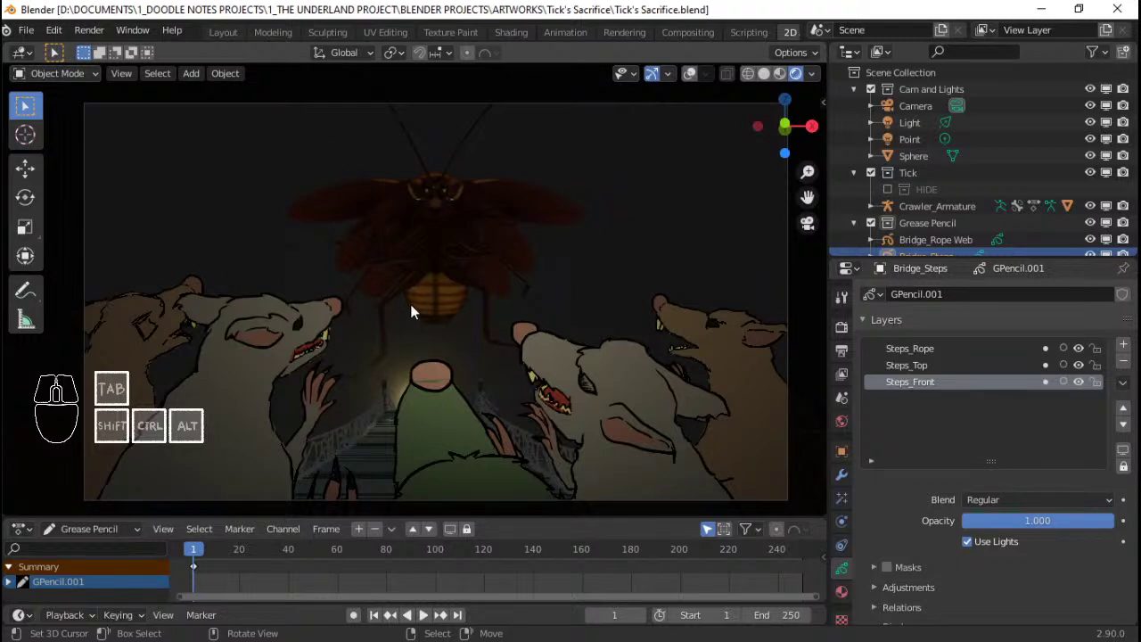
scroll(412, 308, up, 2)
scroll(422, 322, up, 3)
shift+middle_drag(480, 394, 474, 319)
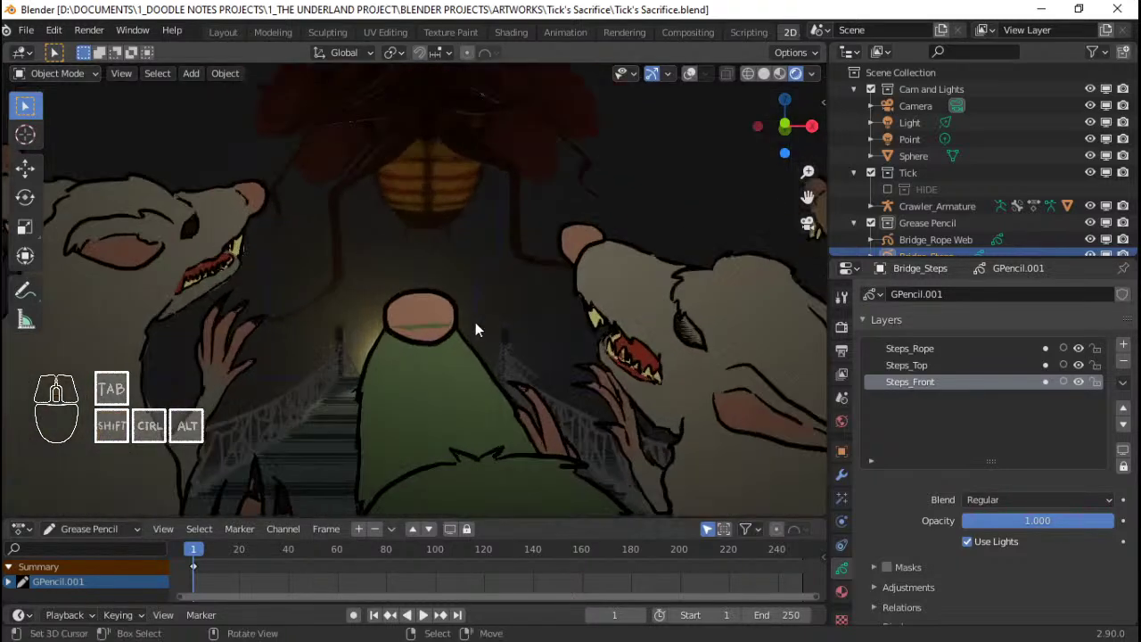
scroll(622, 422, up, 2)
ctrl+middle_drag(362, 418, 475, 286)
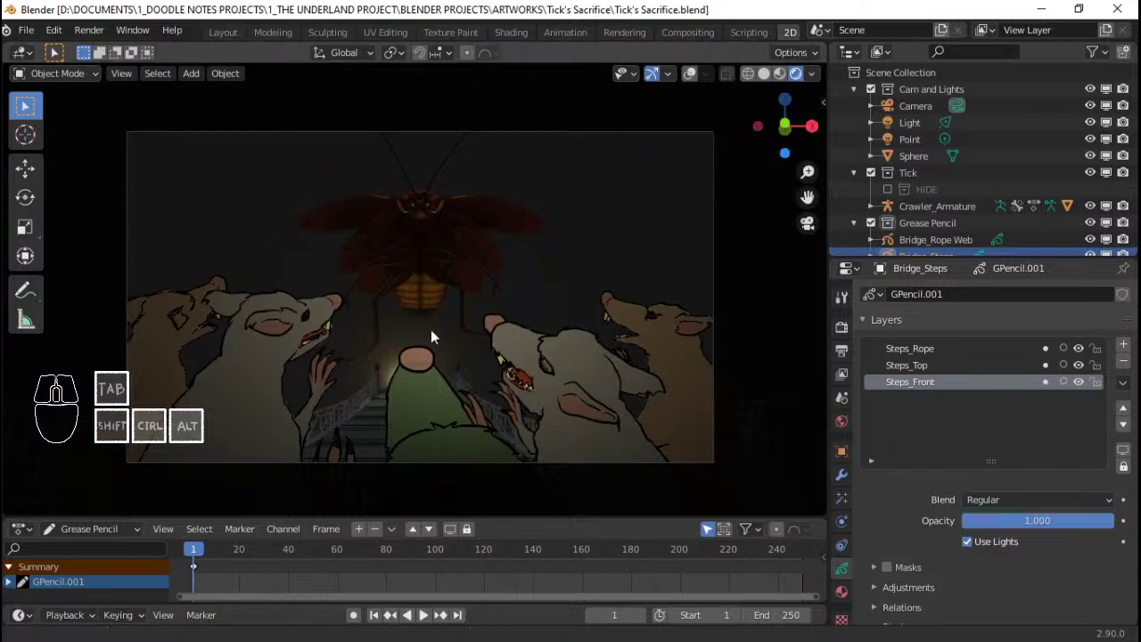
shift+middle_drag(491, 326, 464, 357)
scroll(457, 326, up, 3)
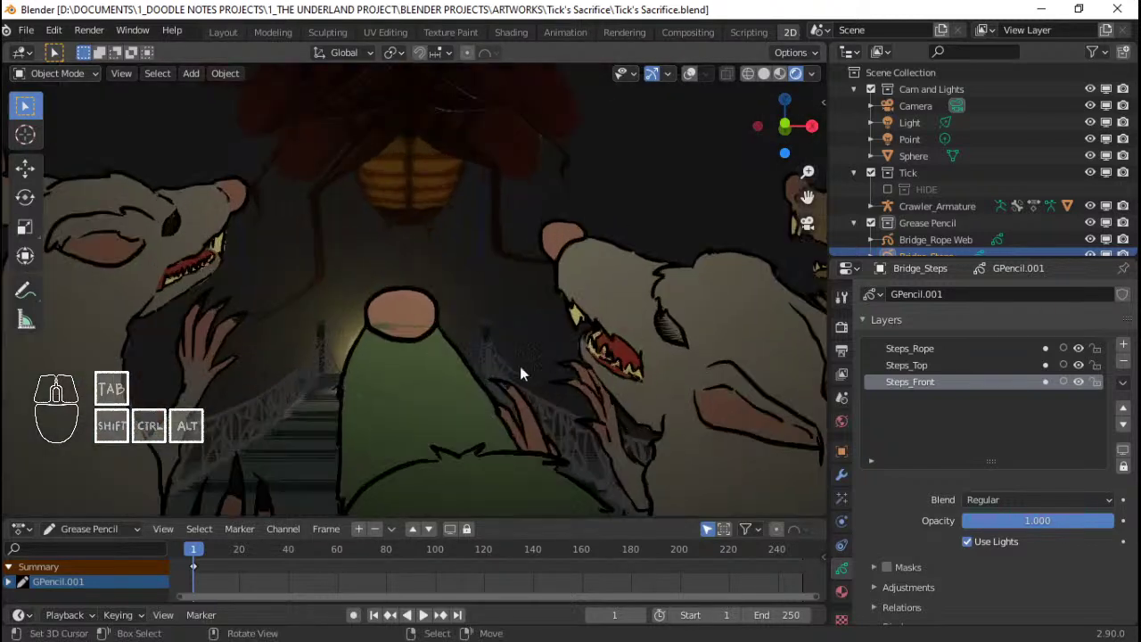
scroll(428, 361, up, 2)
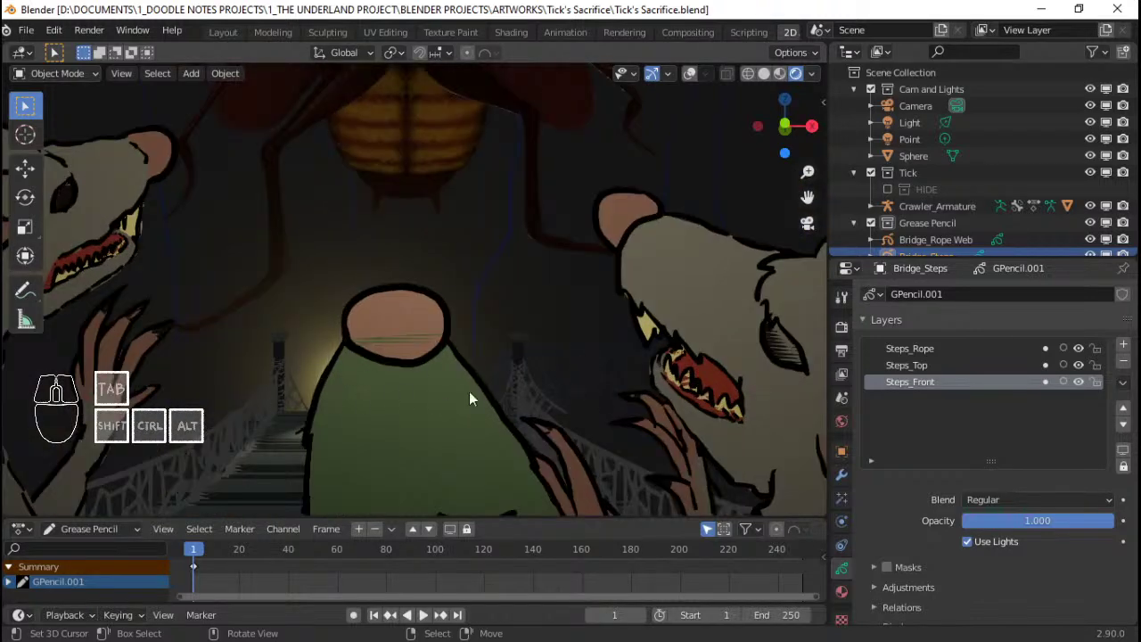
scroll(437, 390, down, 10)
scroll(476, 325, up, 4)
shift+middle_drag(467, 279, 527, 294)
Select the Bridge_Rope Web object and inspect the bridge from an orbited angle facing the glowing sphere
click(370, 383)
middle_drag(373, 384, 428, 346)
shift+middle_drag(428, 346, 405, 353)
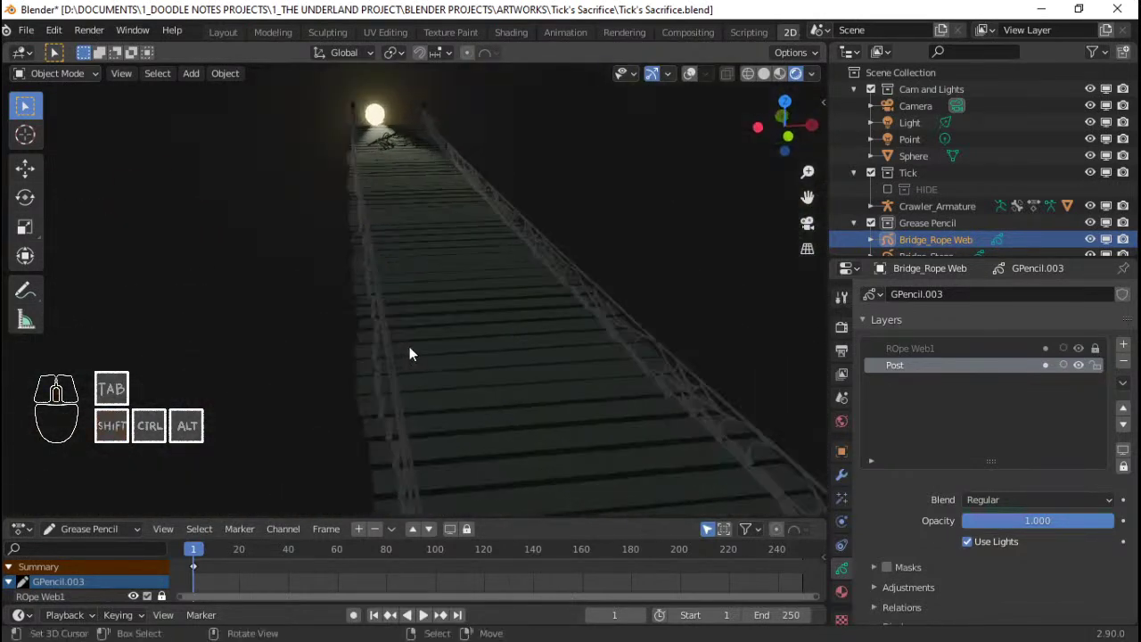
Select the Bridge_Steps object, save the file and return to the camera view of the whole scene
click(568, 308)
mouse_move(568, 307)
middle_down()
mouse_move(558, 321)
mouse_move(359, 304)
mouse_move(422, 254)
mouse_move(555, 280)
mouse_move(535, 255)
mouse_move(497, 261)
mouse_move(476, 284)
mouse_move(513, 311)
mouse_move(550, 314)
middle_up()
scroll(472, 284, up, 4)
key(ctrl+s)
key(KP_0)
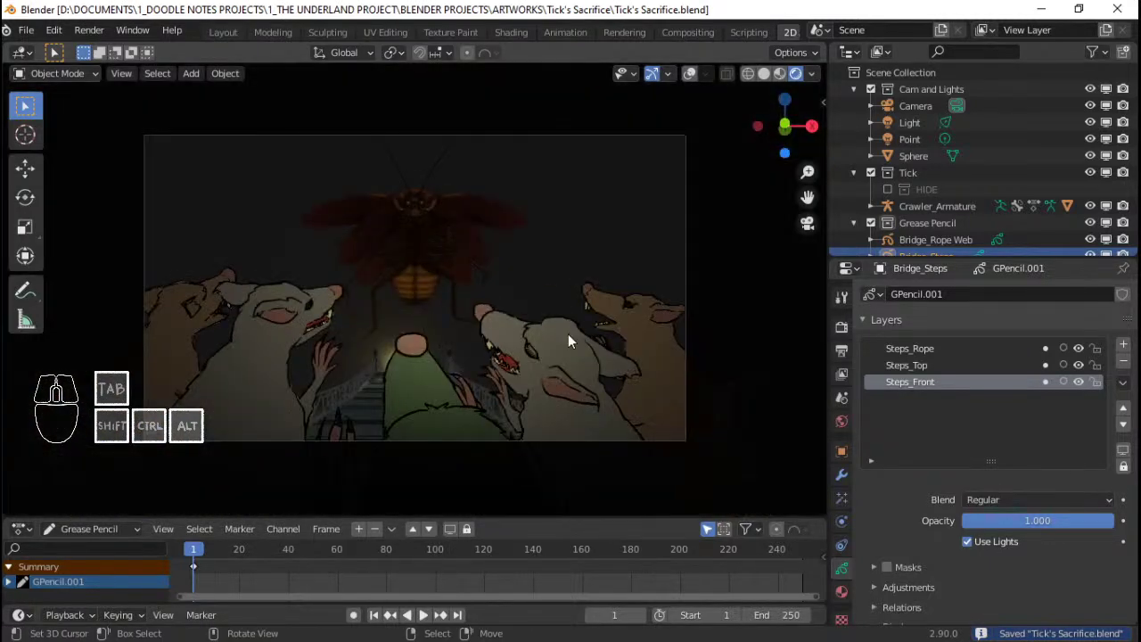
scroll(435, 264, up, 2)
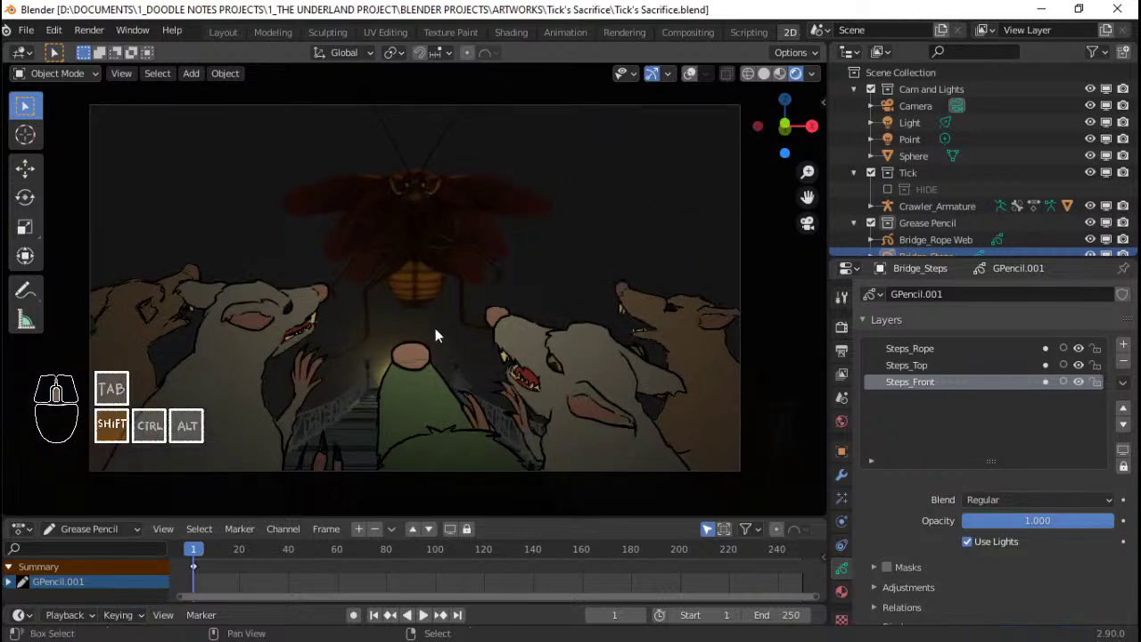
shift+middle_drag(435, 328, 443, 324)
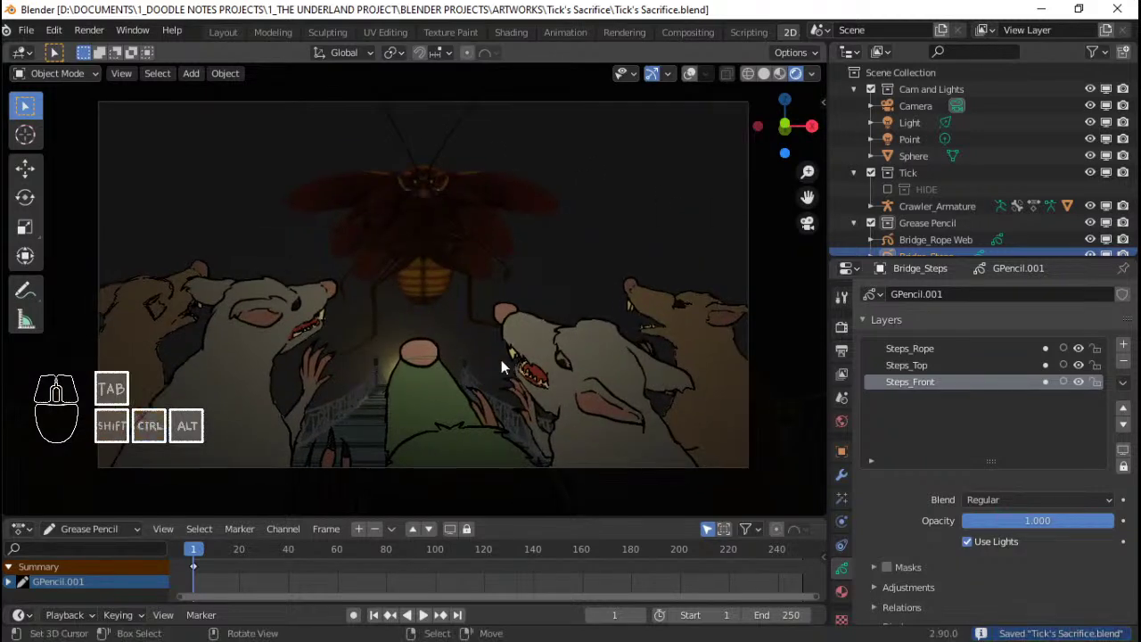